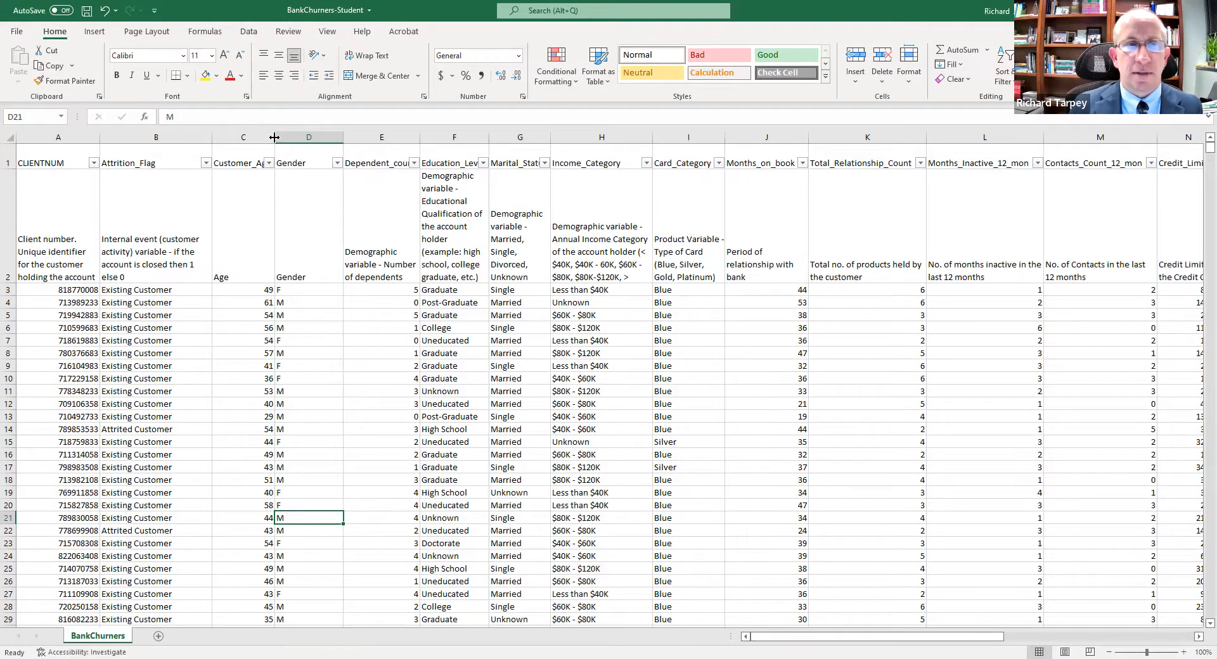
Widen the Customer_Age column to fit its header, and examine the descriptions and values of Customer_Age and Attrition_Flag
click(240, 203)
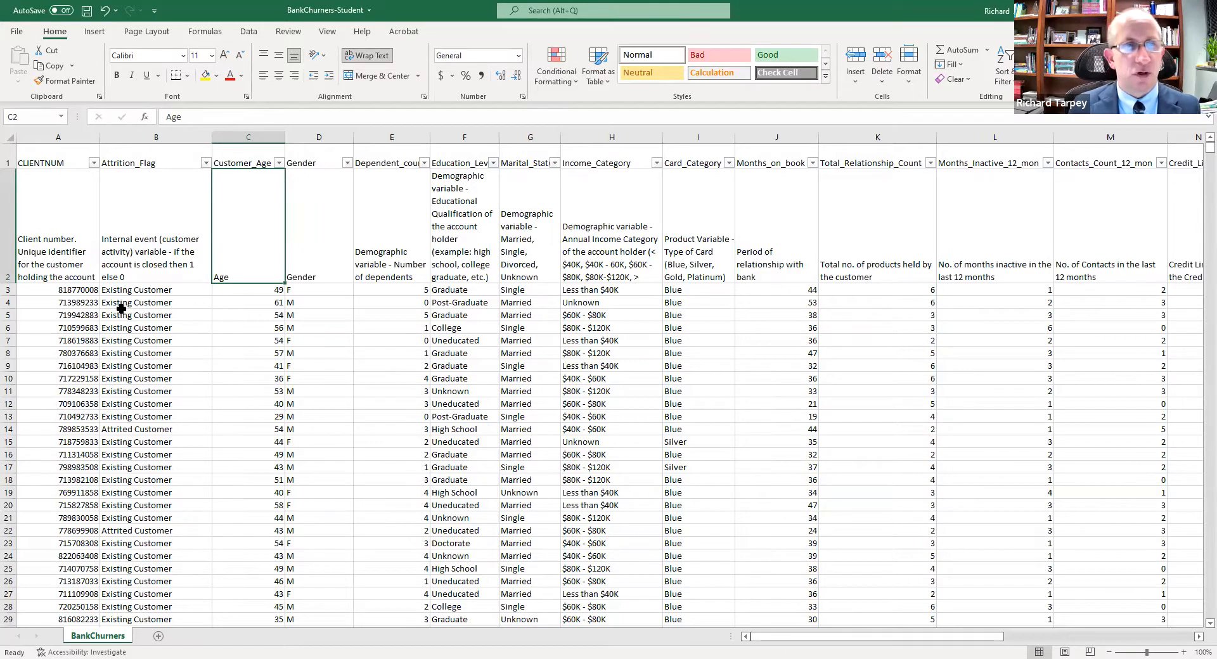
click(149, 261)
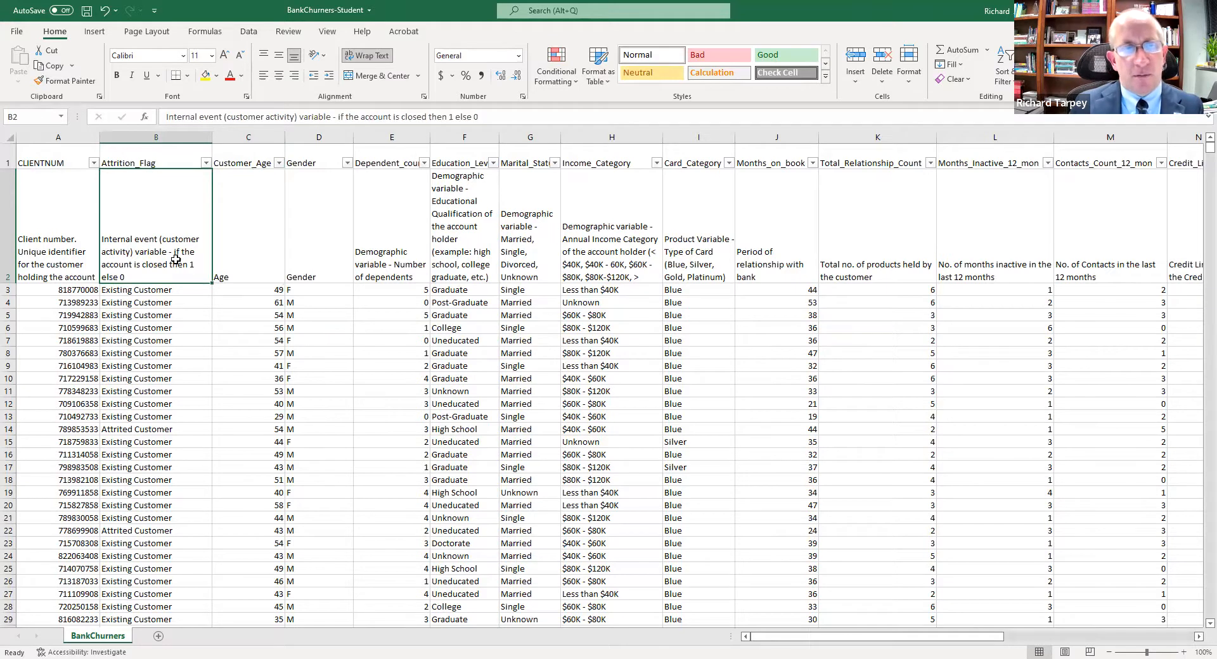
click(148, 317)
click(159, 380)
click(162, 304)
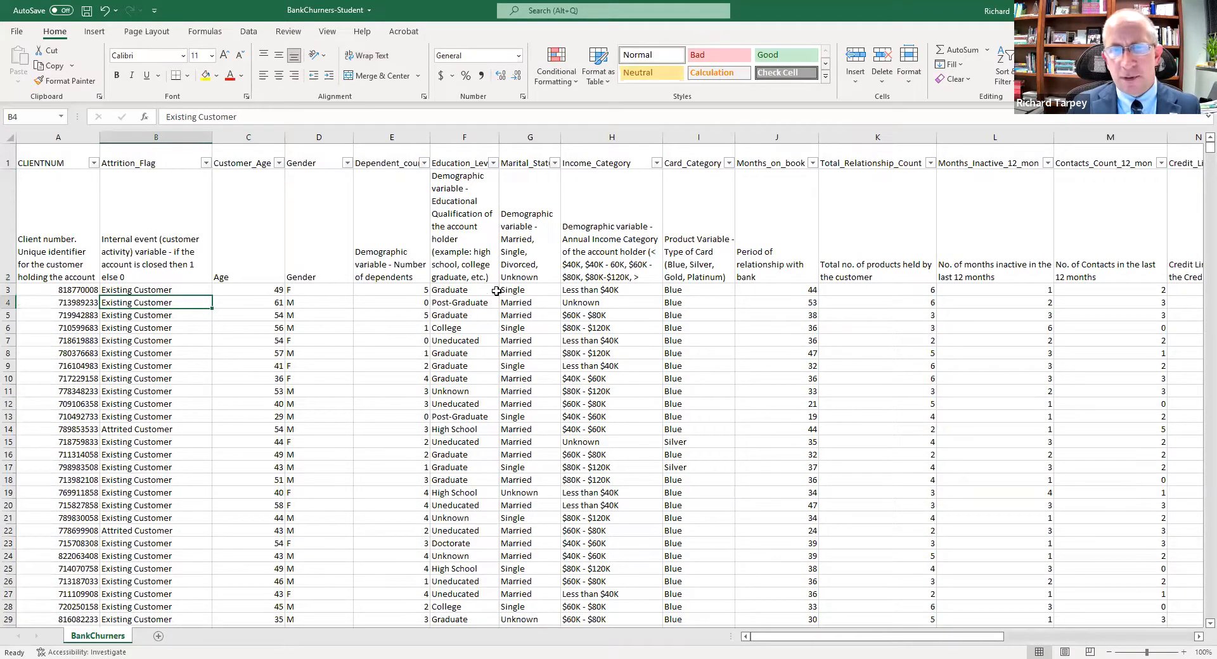
Examine the row 2 descriptions of the income category, credit limit, open-to-buy and transaction amount variables
click(580, 243)
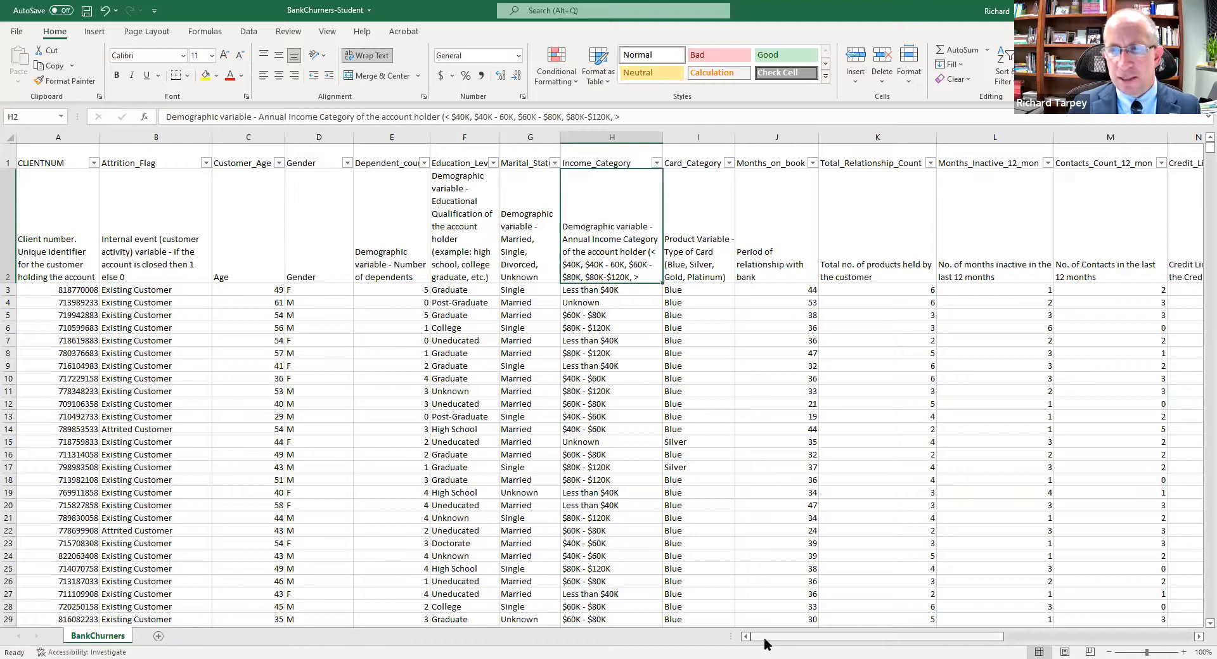
drag(765, 643, 986, 630)
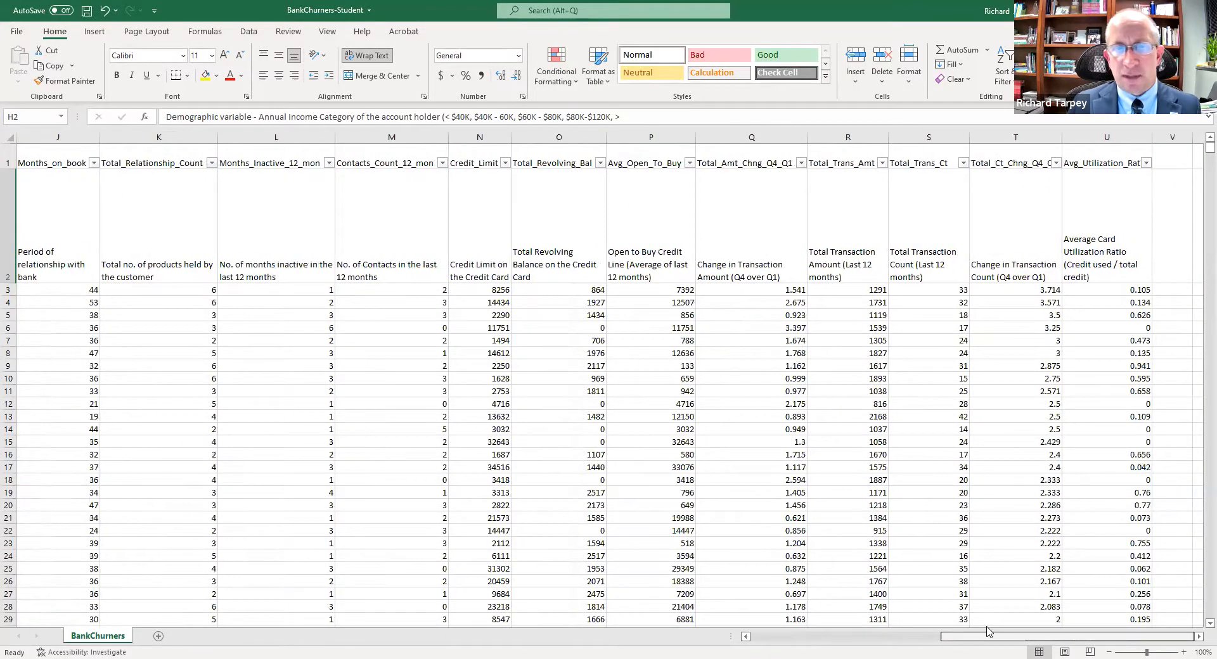
click(491, 236)
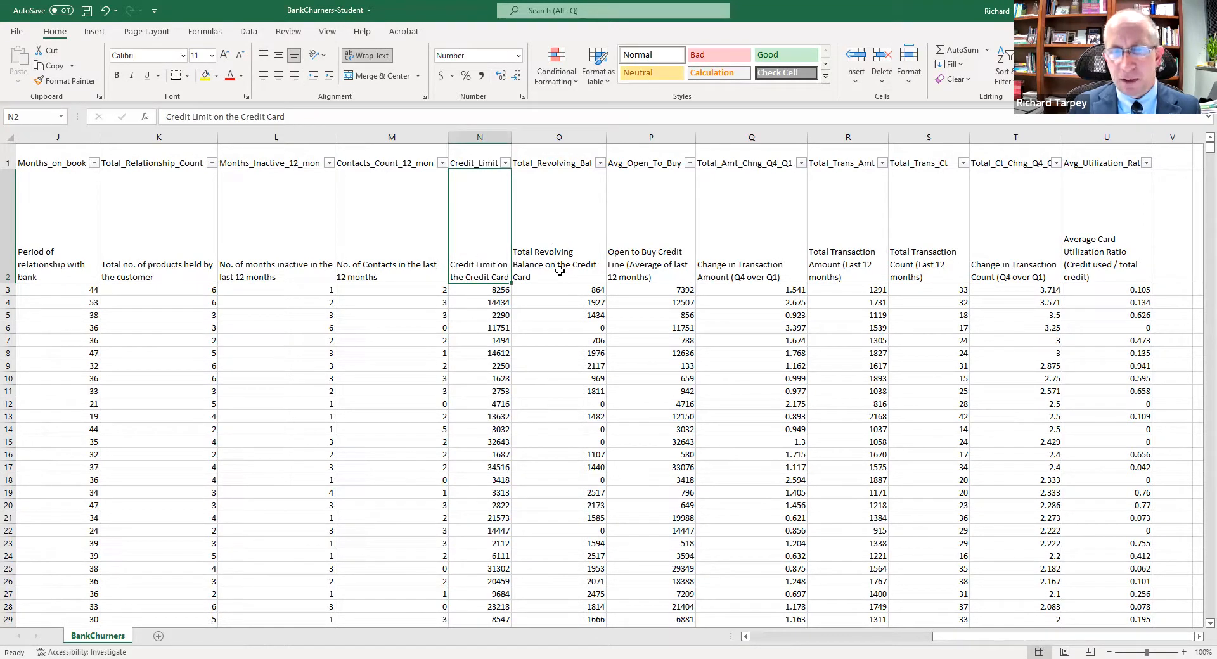
click(656, 241)
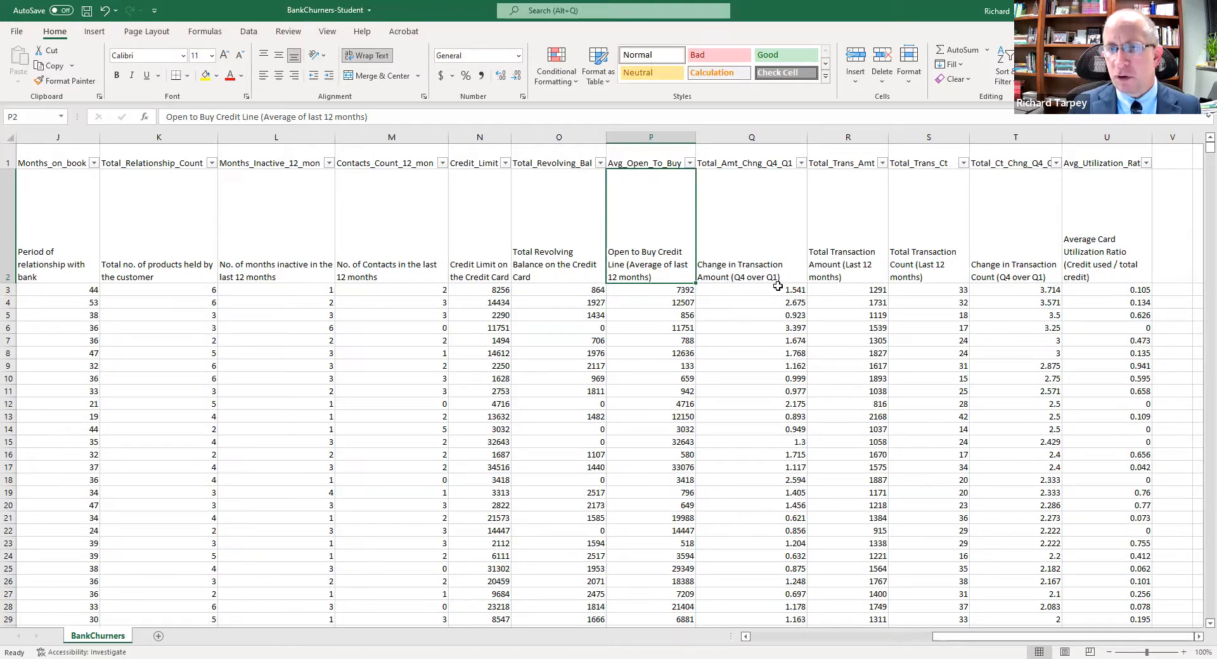
click(786, 238)
click(824, 235)
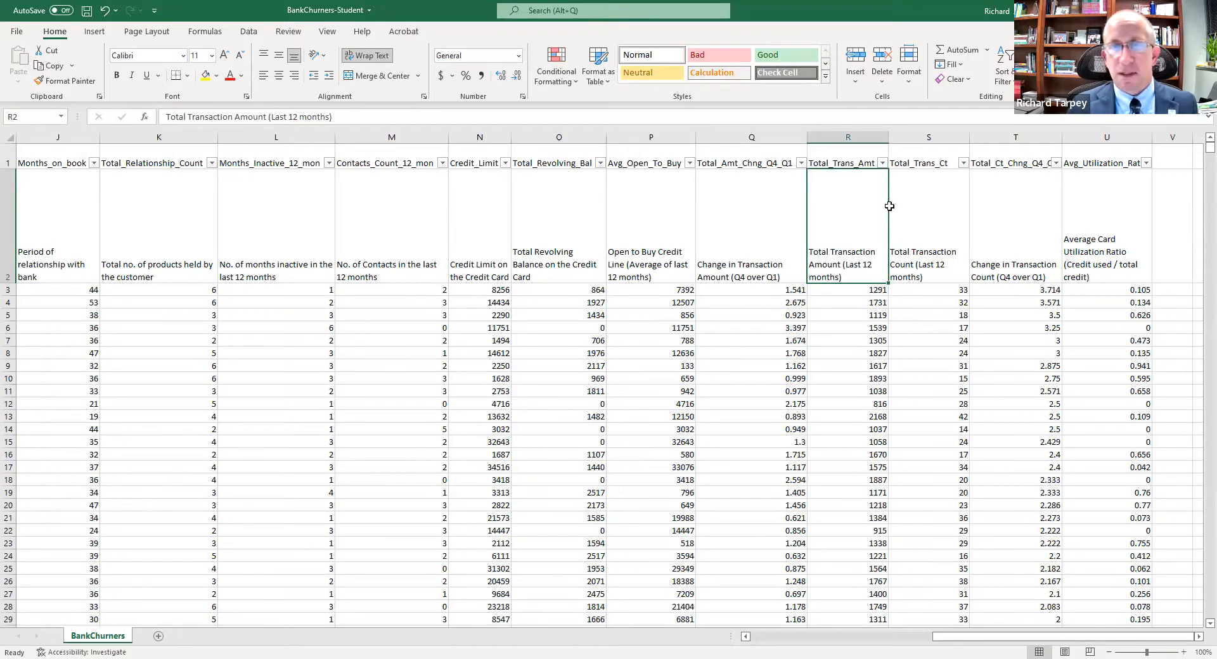
scroll(728, 367, down, 1)
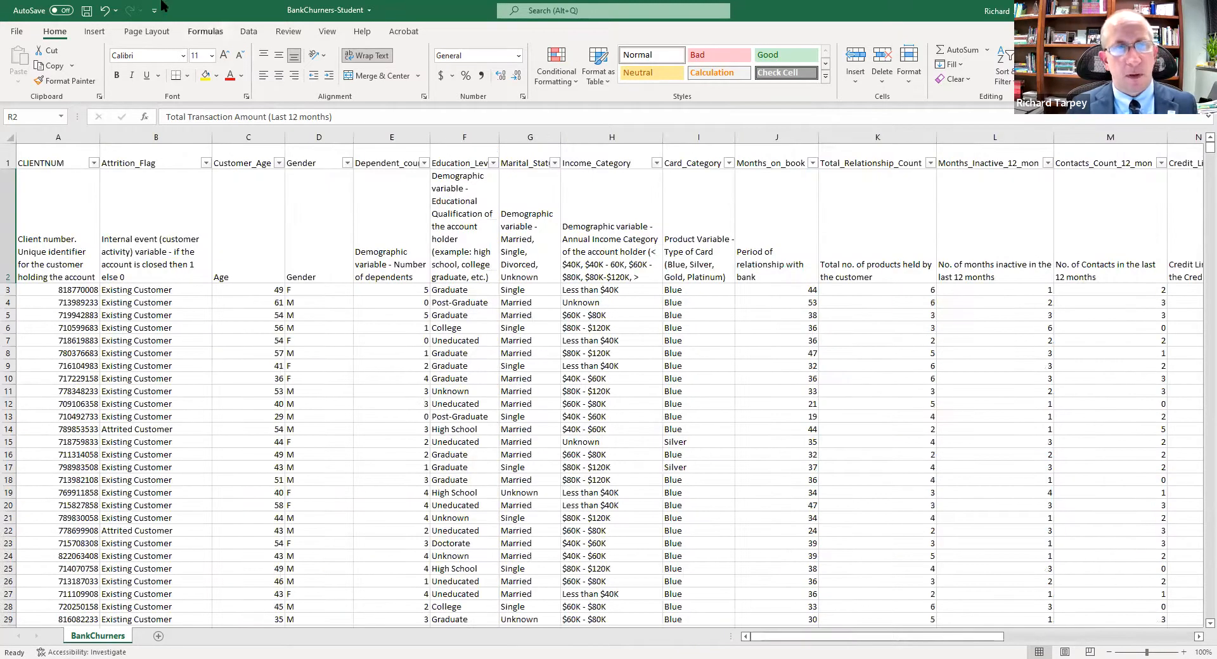
Check which filter values the Attrition_Flag column offers, leaving the filter unapplied
click(155, 164)
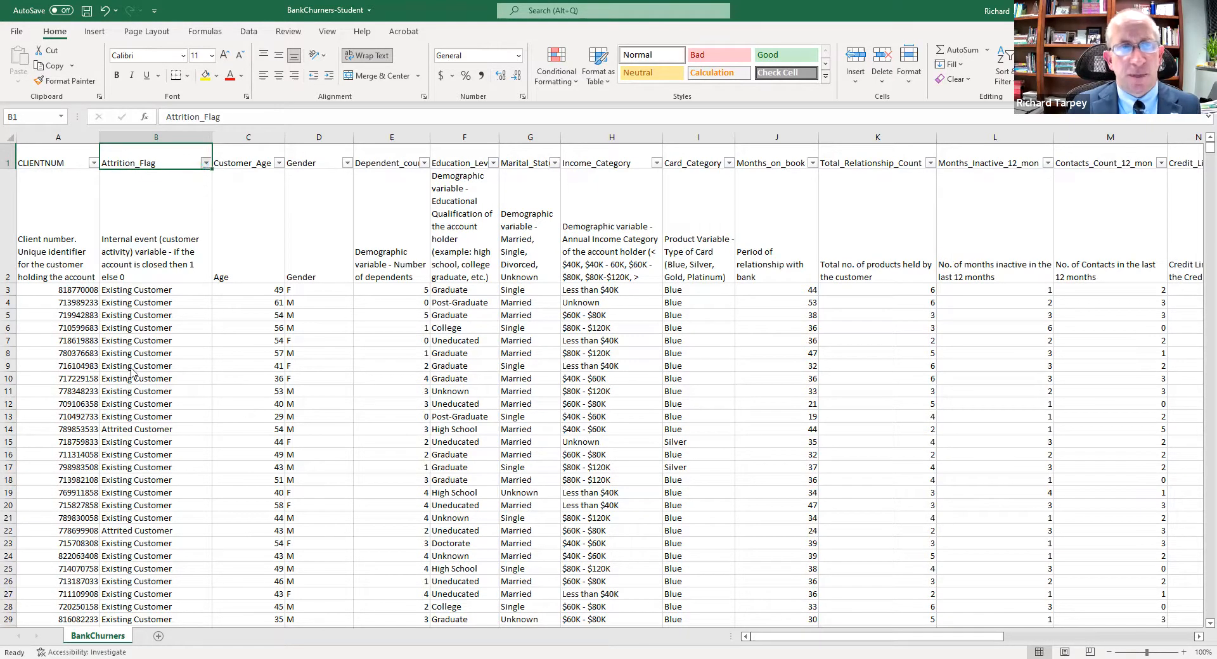
key(alt+Down)
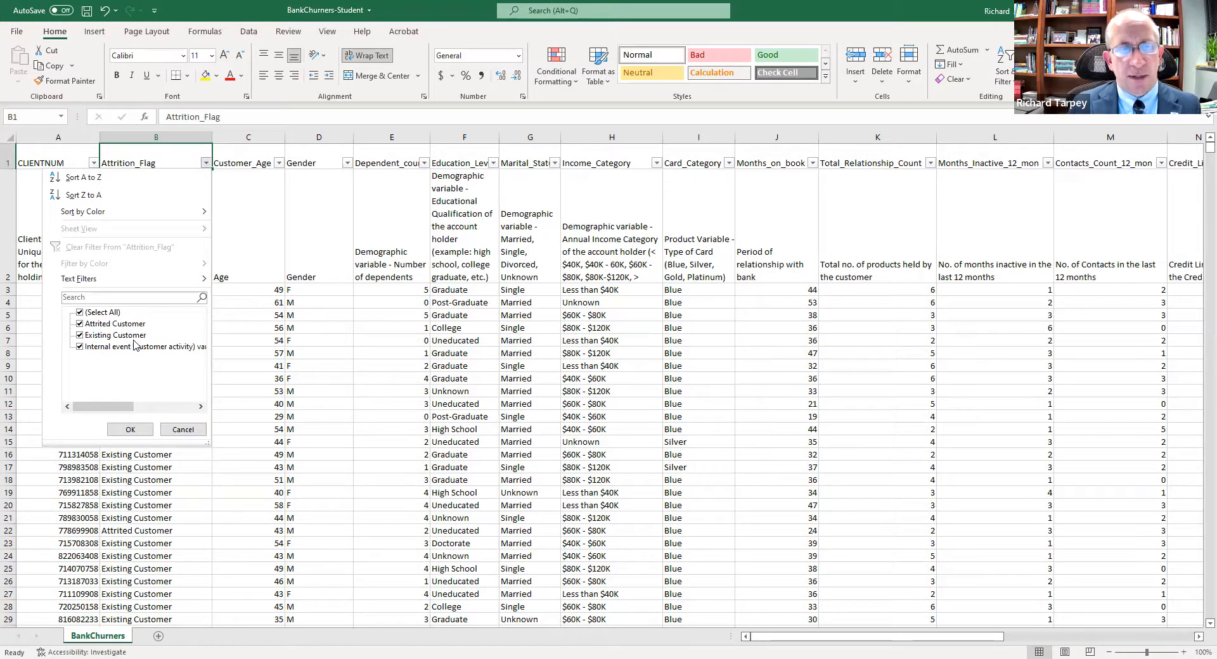
click(188, 432)
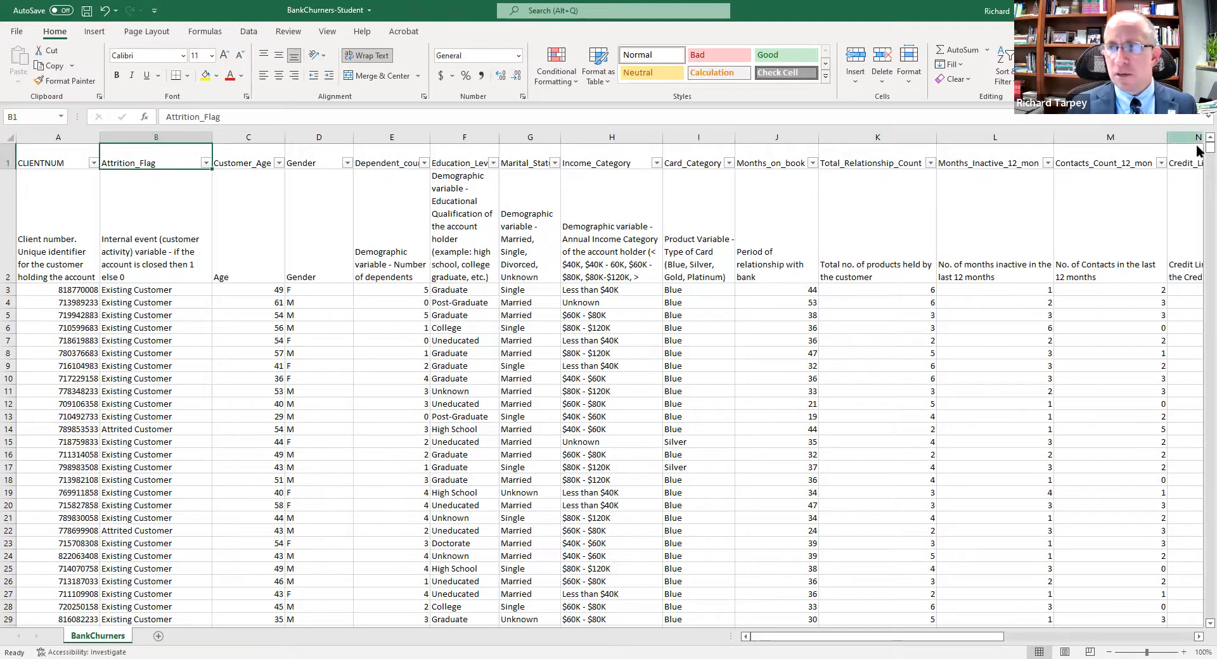
Delete the leftover chart below the last data row and return to the start of the sheet
drag(1209, 148, 1197, 628)
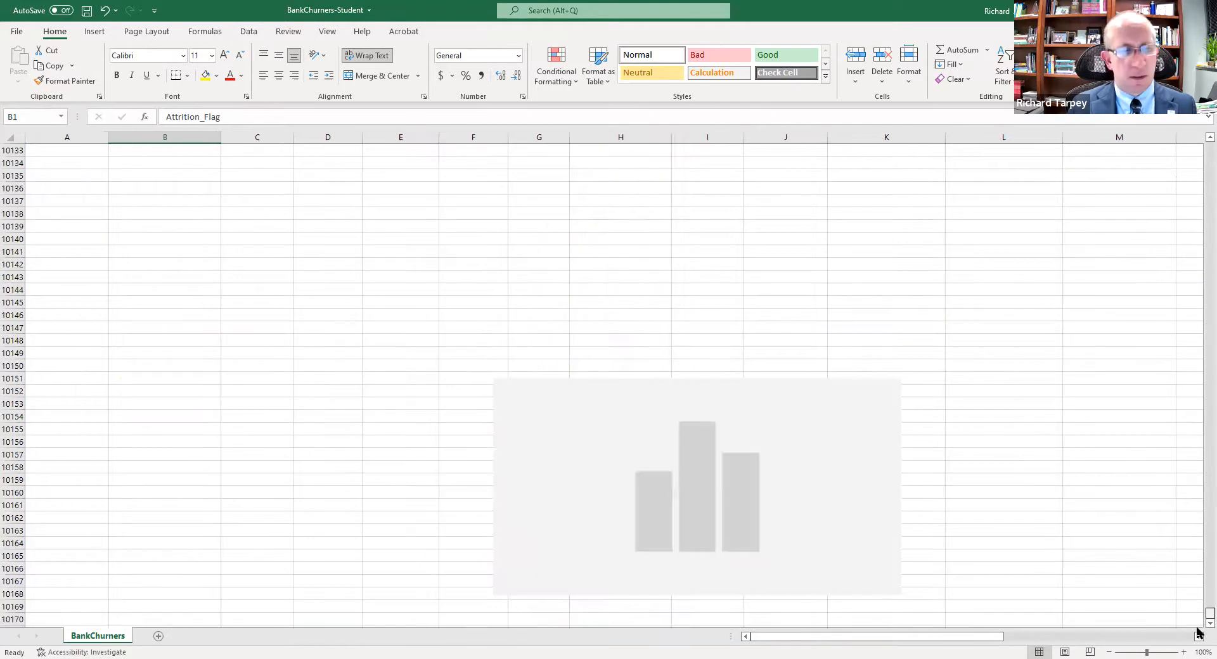
scroll(738, 464, up, 12)
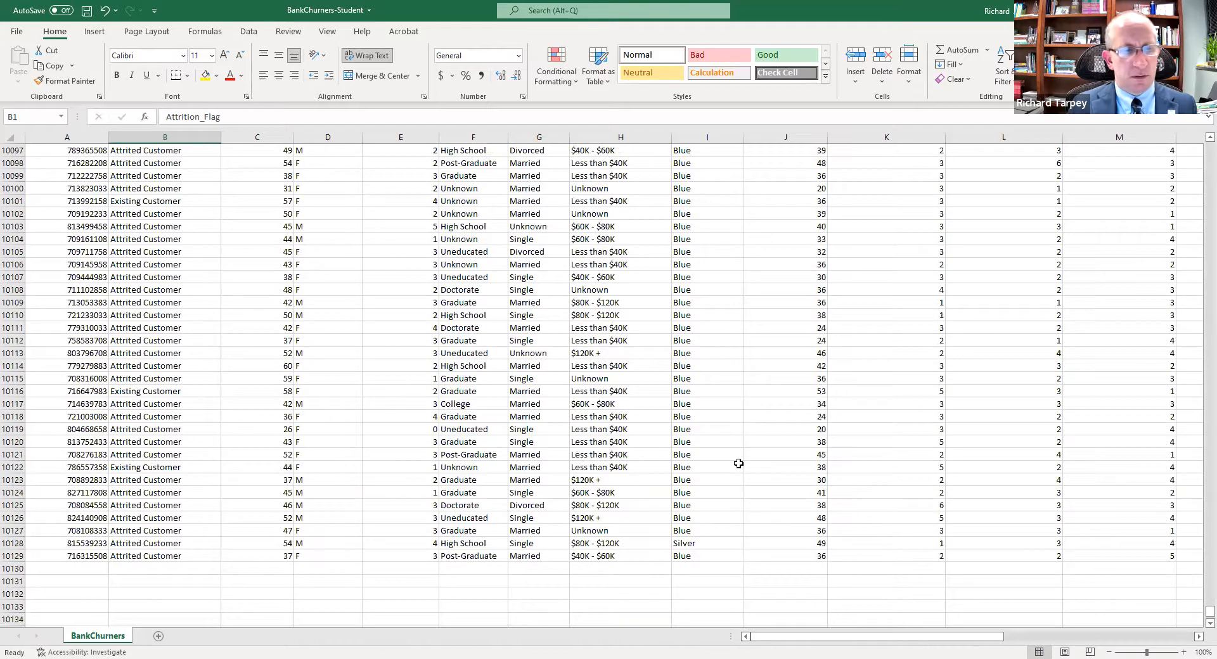
scroll(738, 463, down, 12)
click(621, 396)
key(Delete)
scroll(619, 393, up, 7)
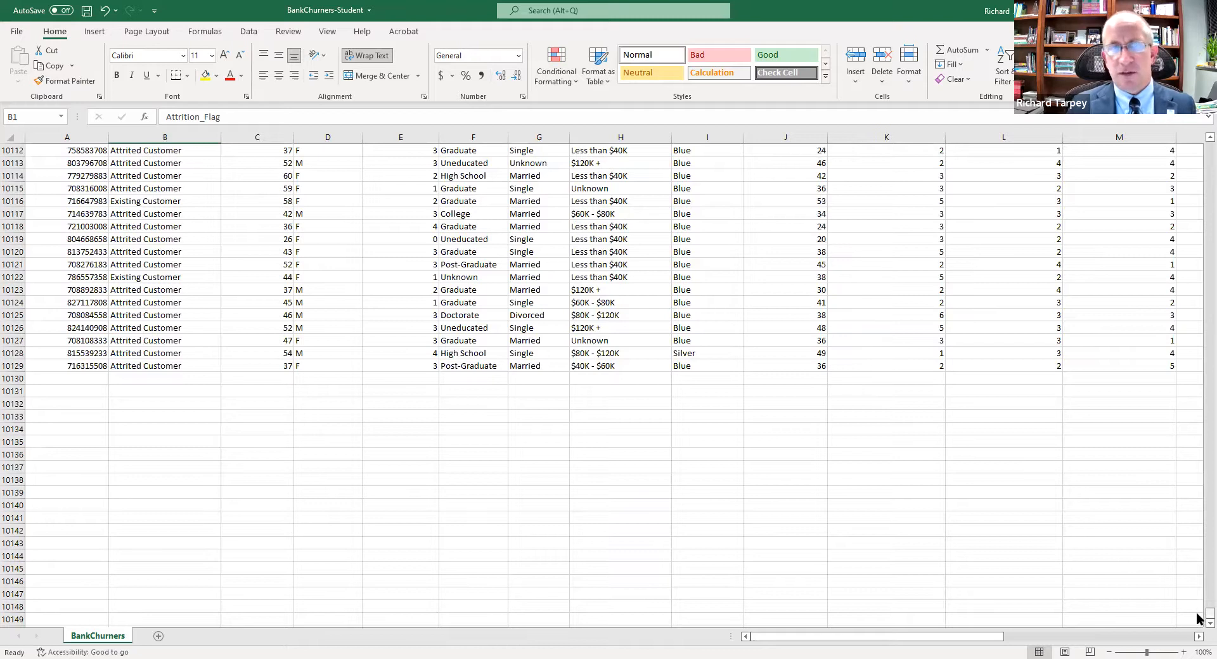
drag(1210, 613, 1209, 142)
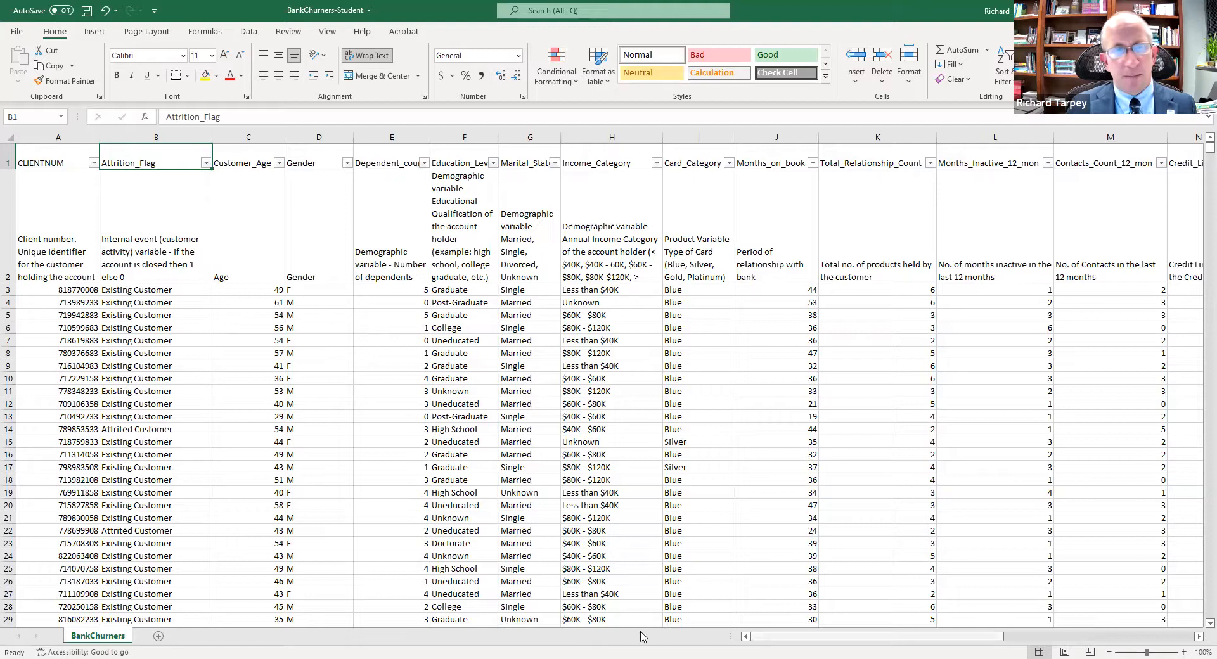
Examine the Card_Category, Months_on_book and Total_Relationship_Count columns and the credit and transaction variables beyond them
drag(771, 640, 739, 640)
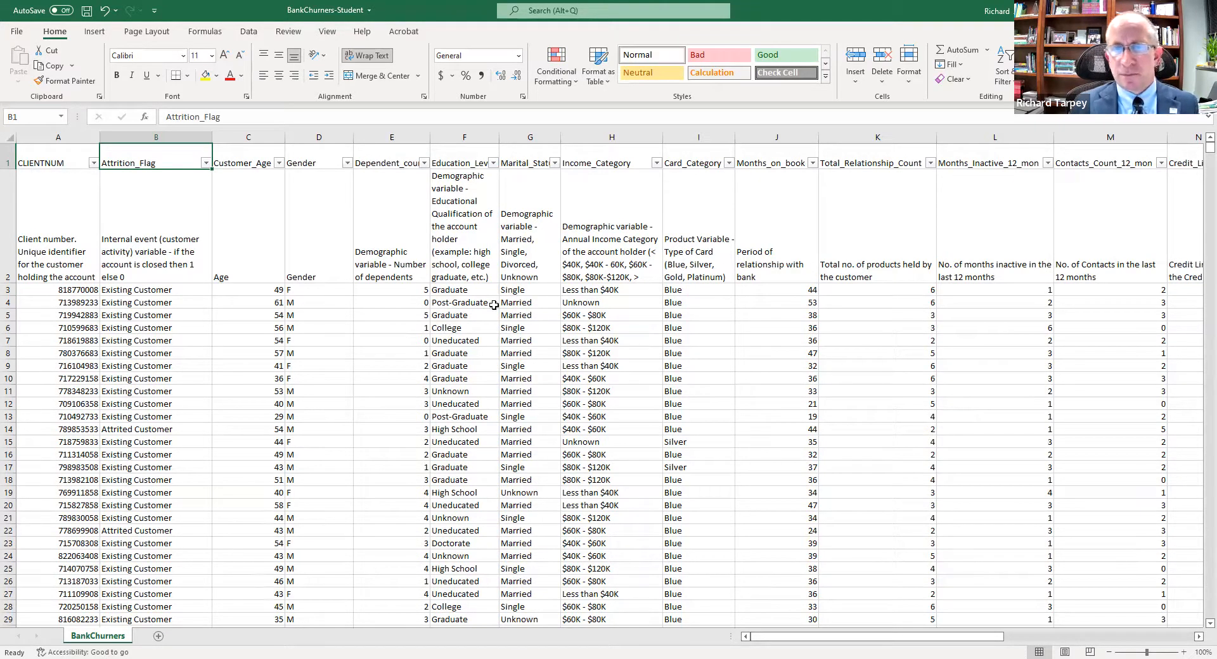
click(692, 147)
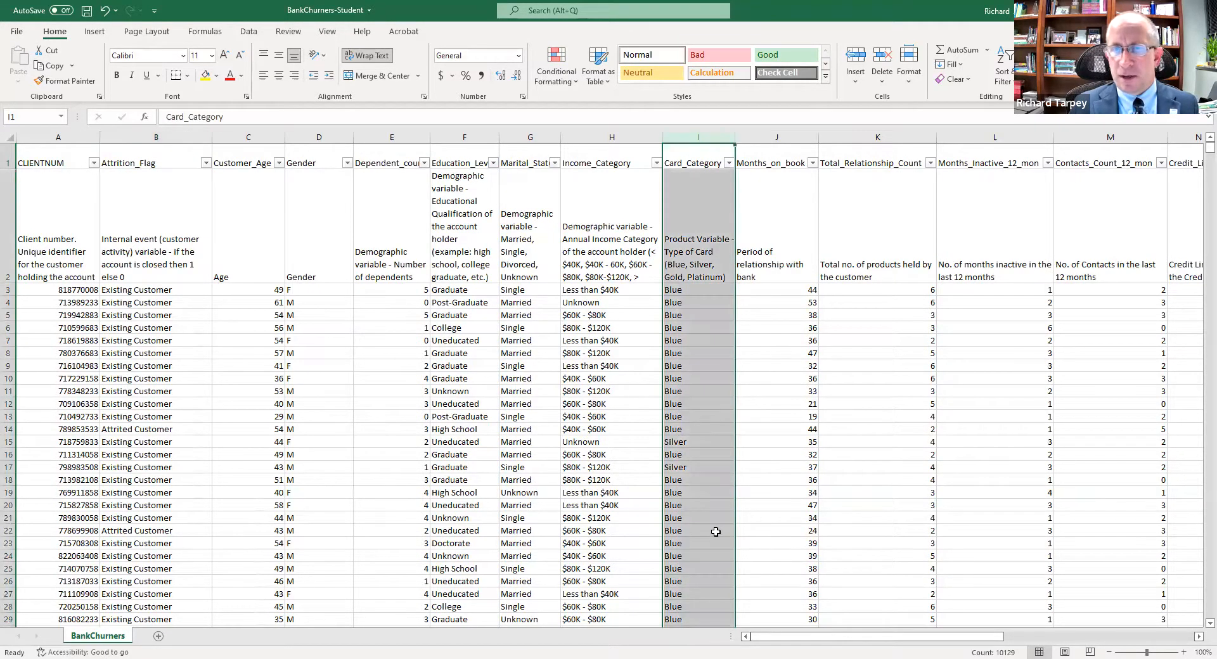
click(771, 241)
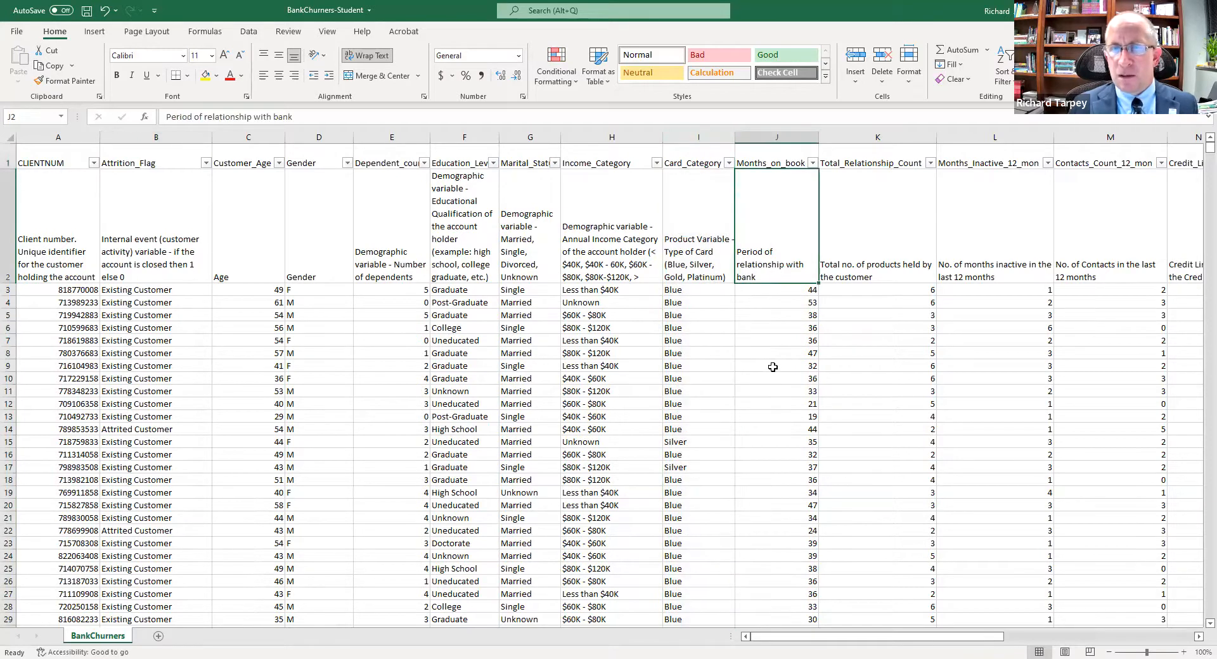
click(871, 246)
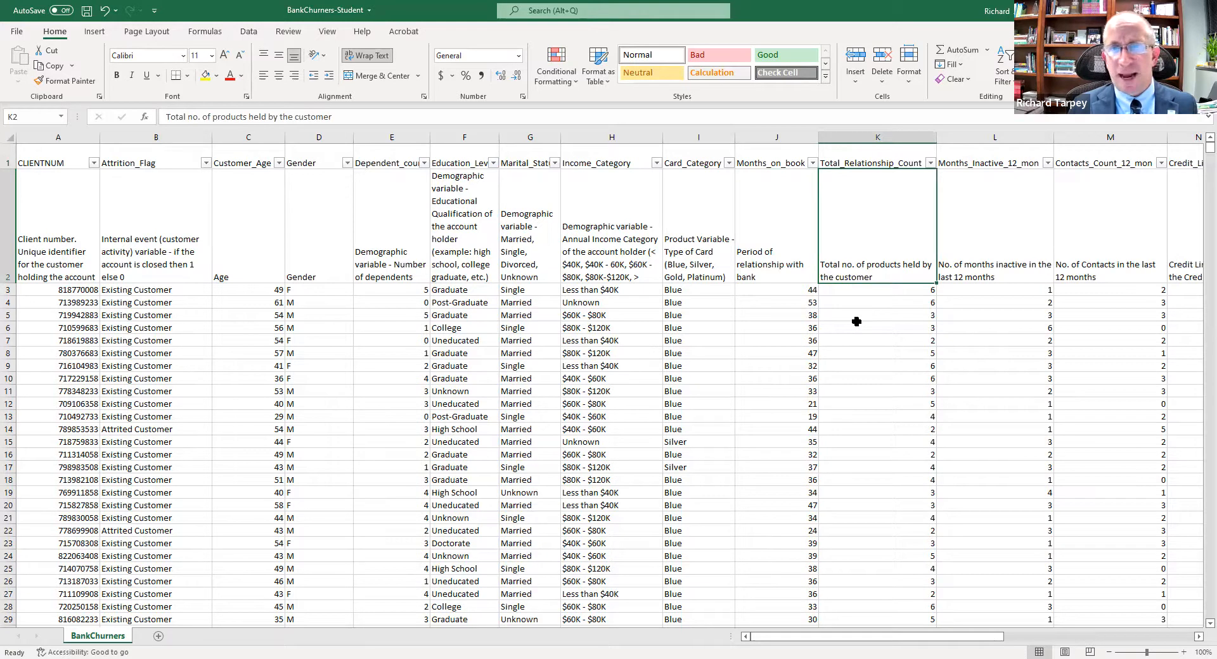
click(865, 290)
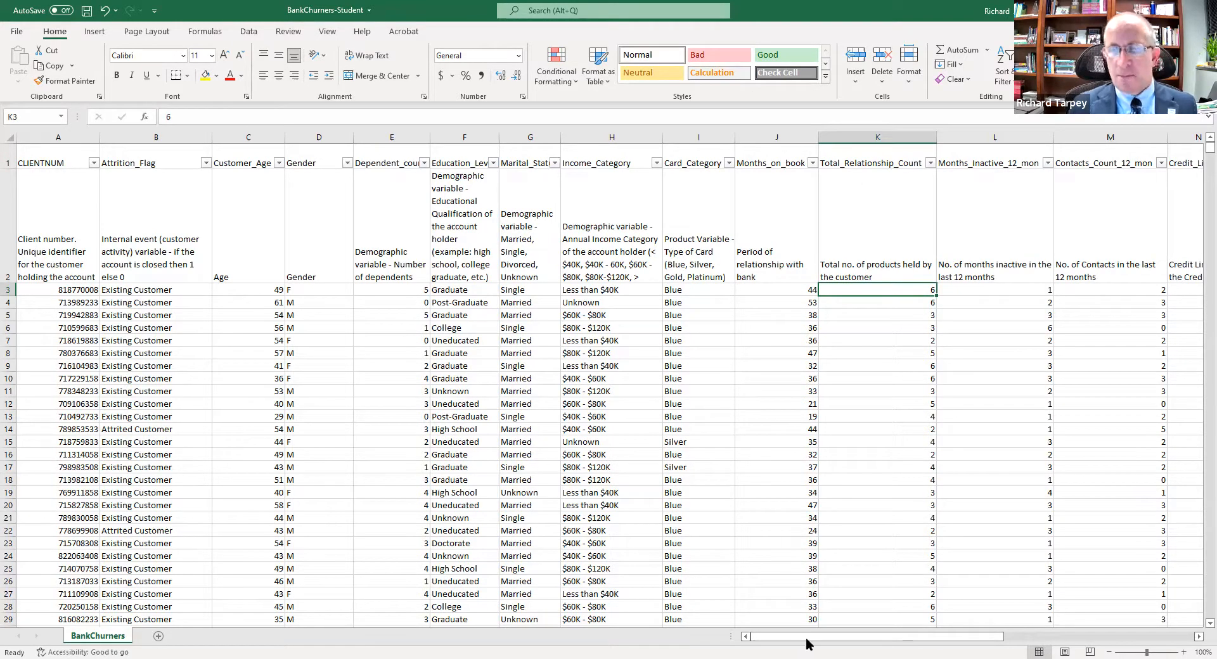
scroll(950, 638, right, 3)
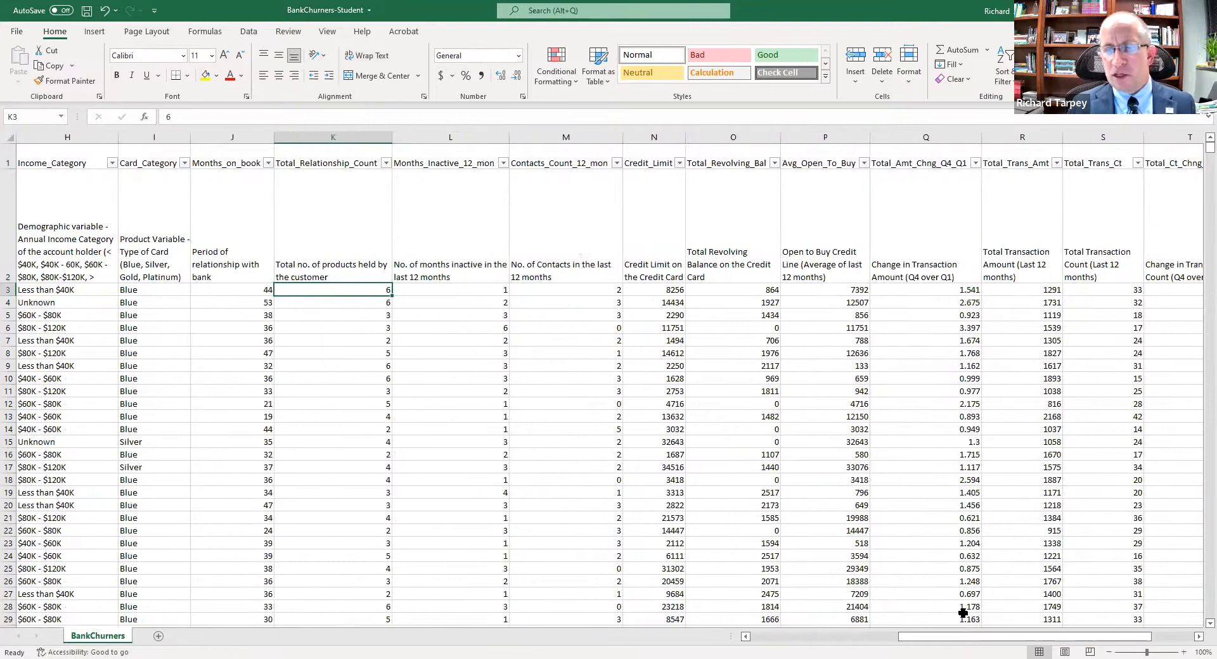
drag(972, 638, 823, 645)
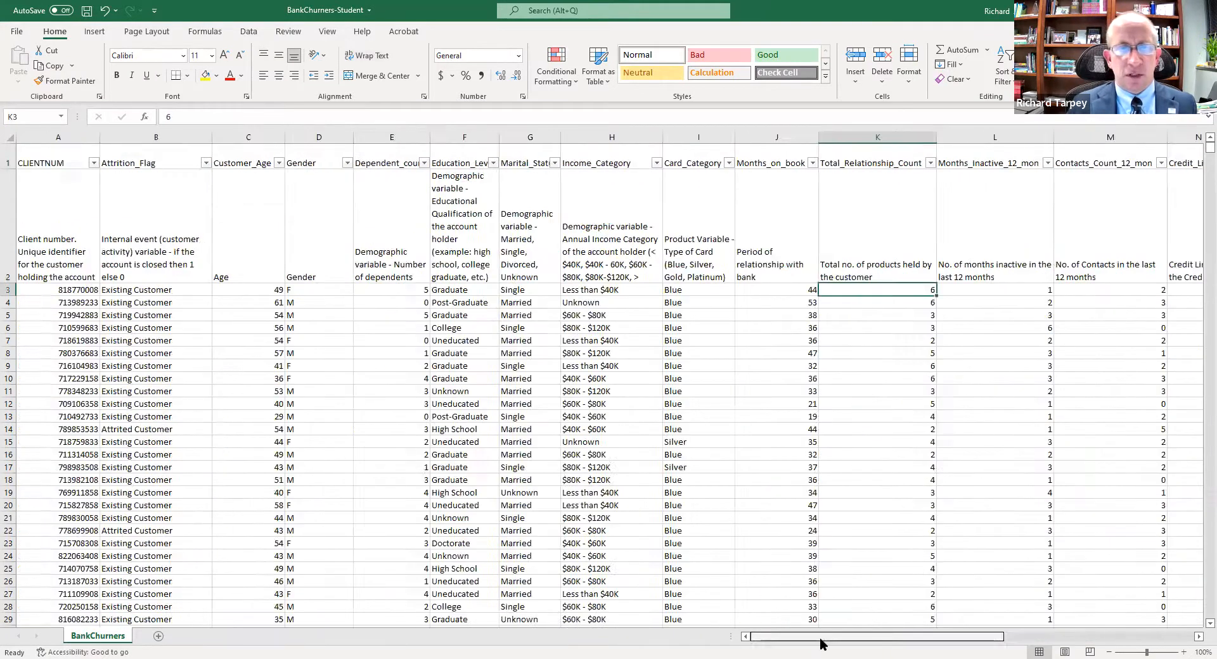
scroll(714, 643, down, 1)
scroll(714, 643, up, 1)
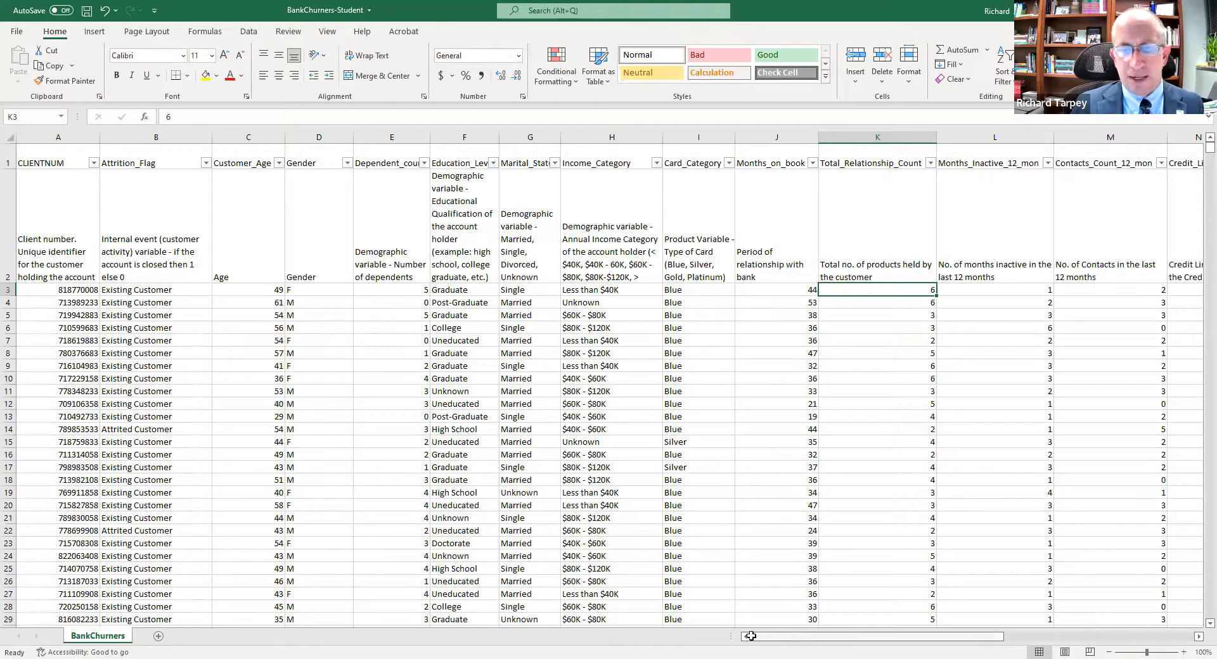
Examine the Customer_Age values, first in C3:C14 and over the entire column
click(247, 352)
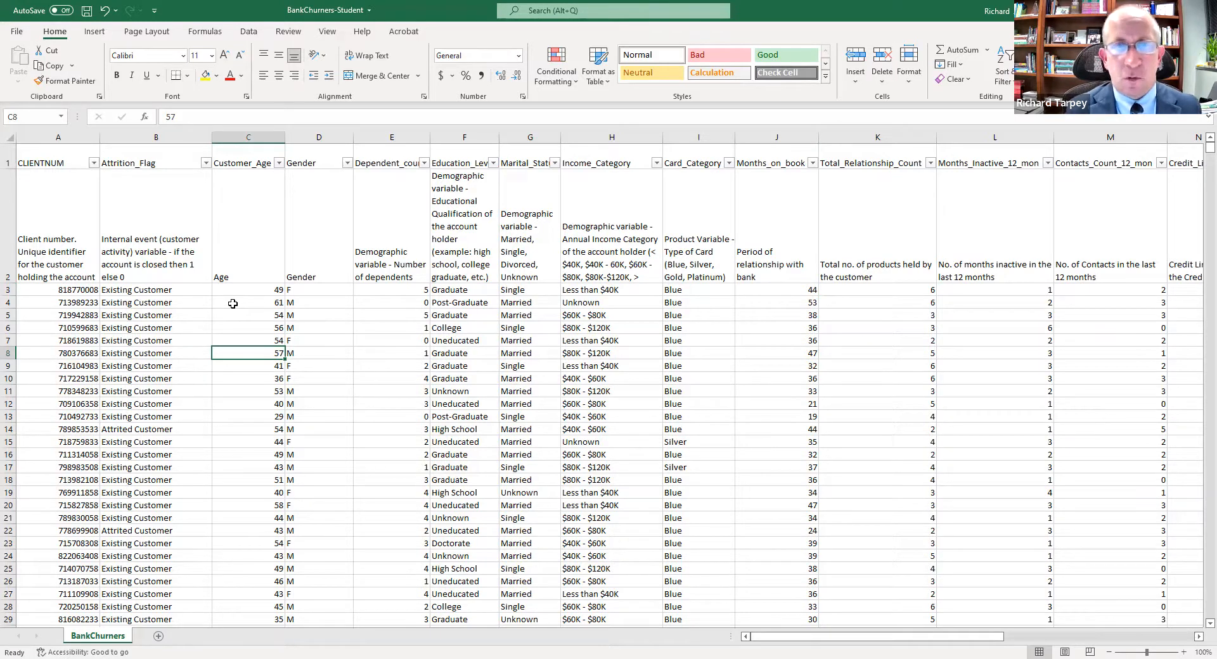
drag(260, 290, 258, 424)
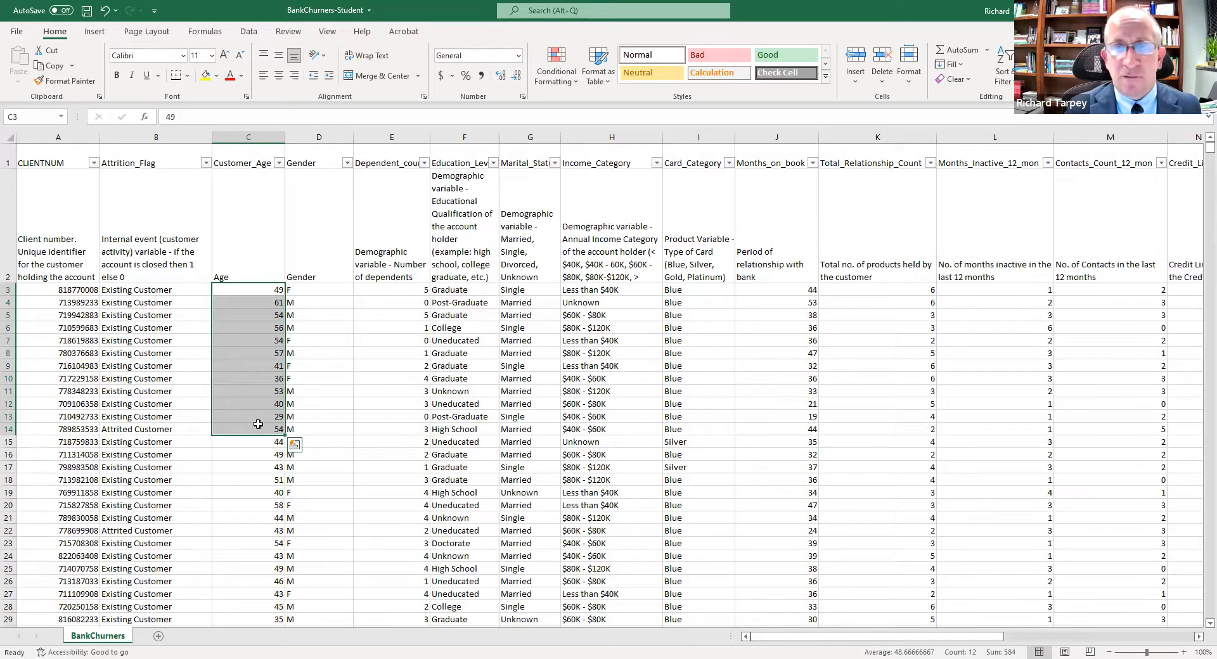
click(245, 323)
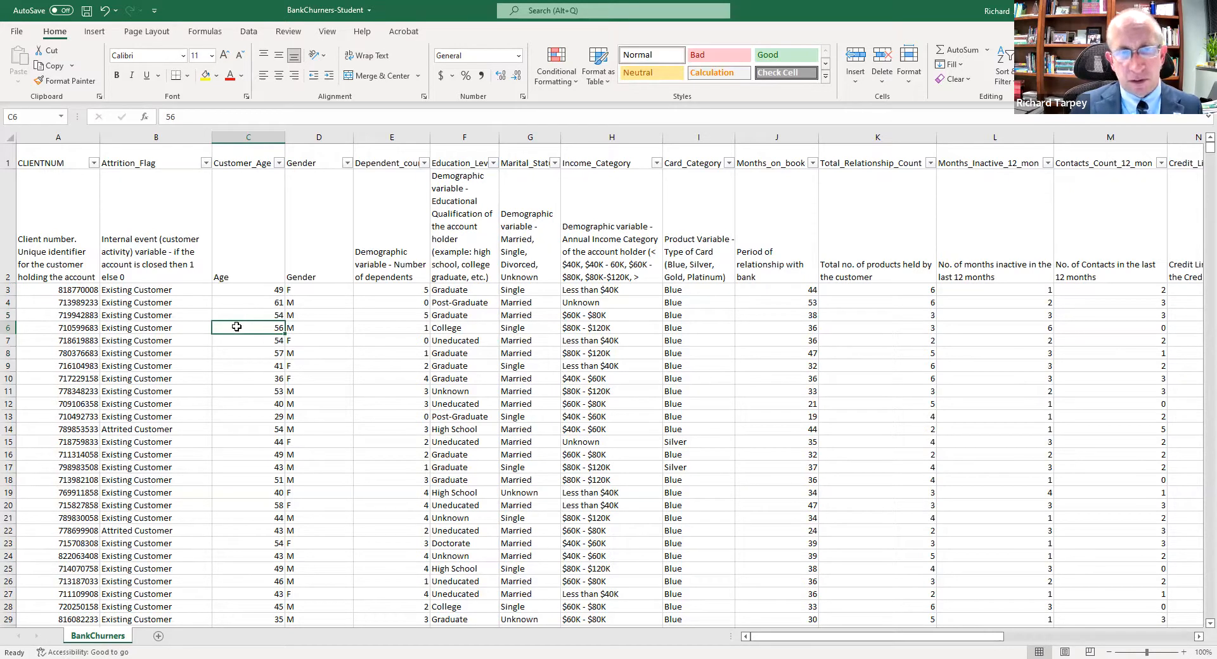
click(254, 137)
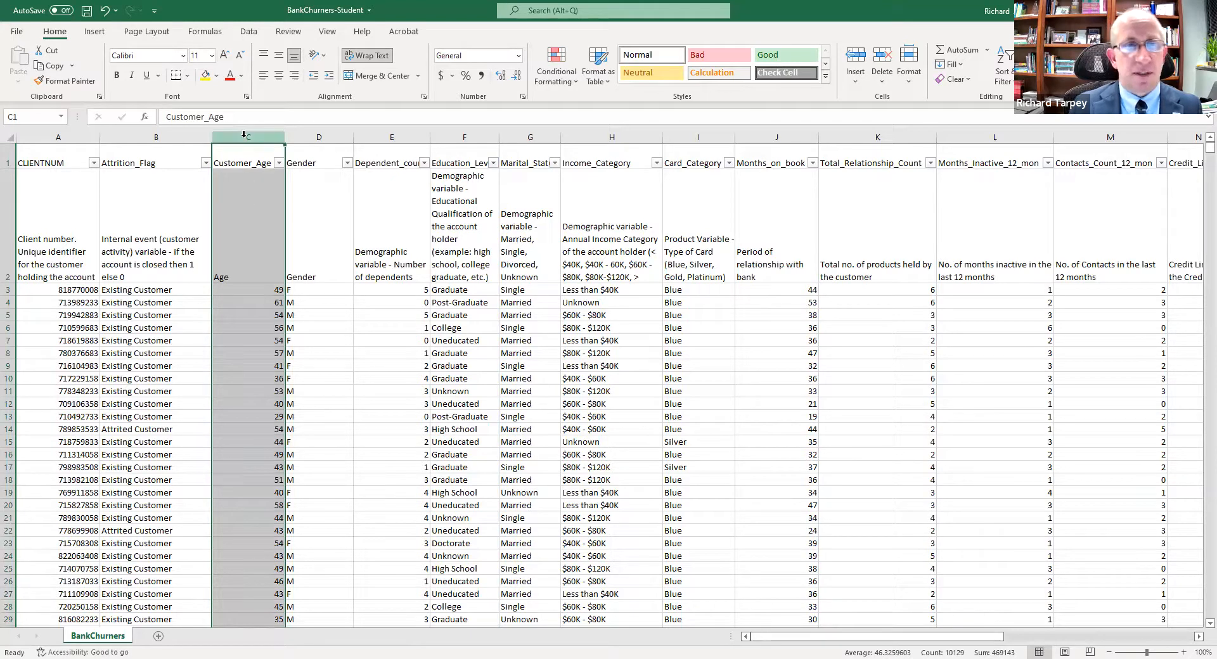
click(263, 190)
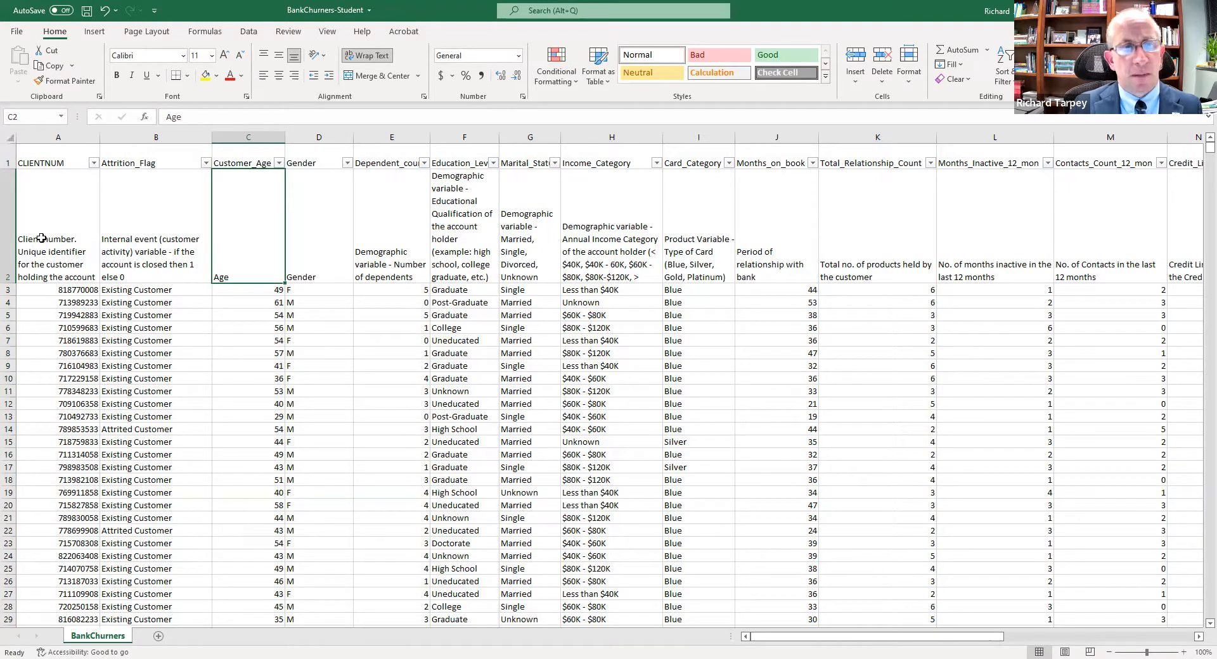
Select the entire worksheet and turn off the filter on the header row
click(14, 138)
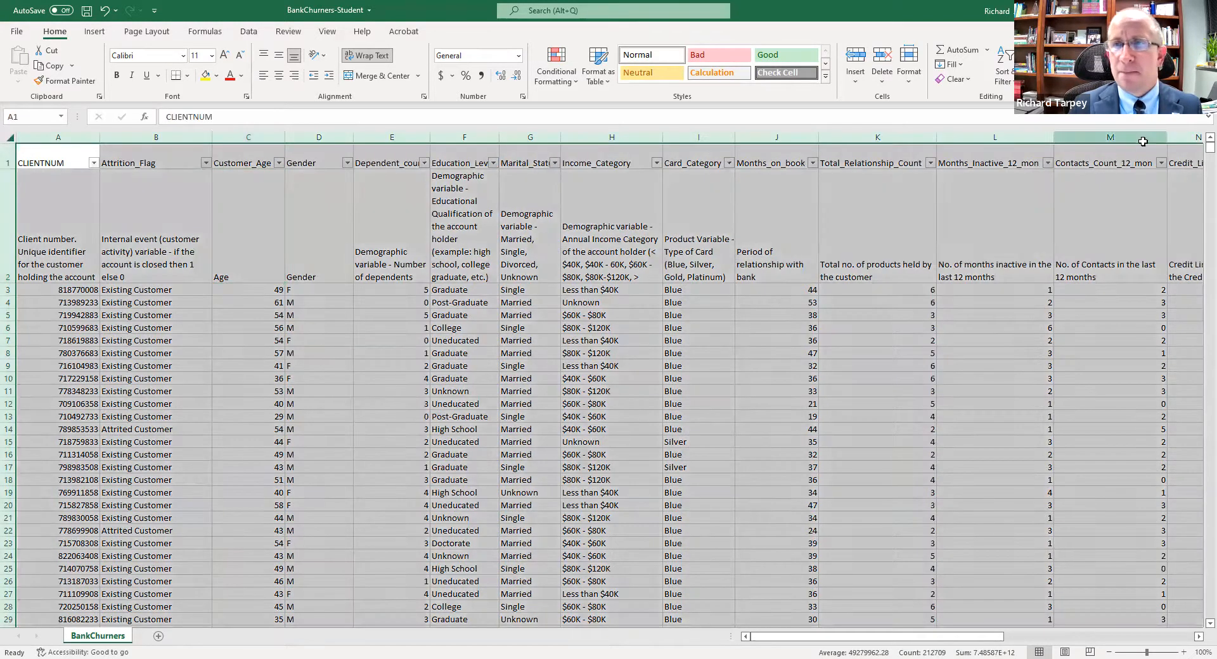
click(1006, 74)
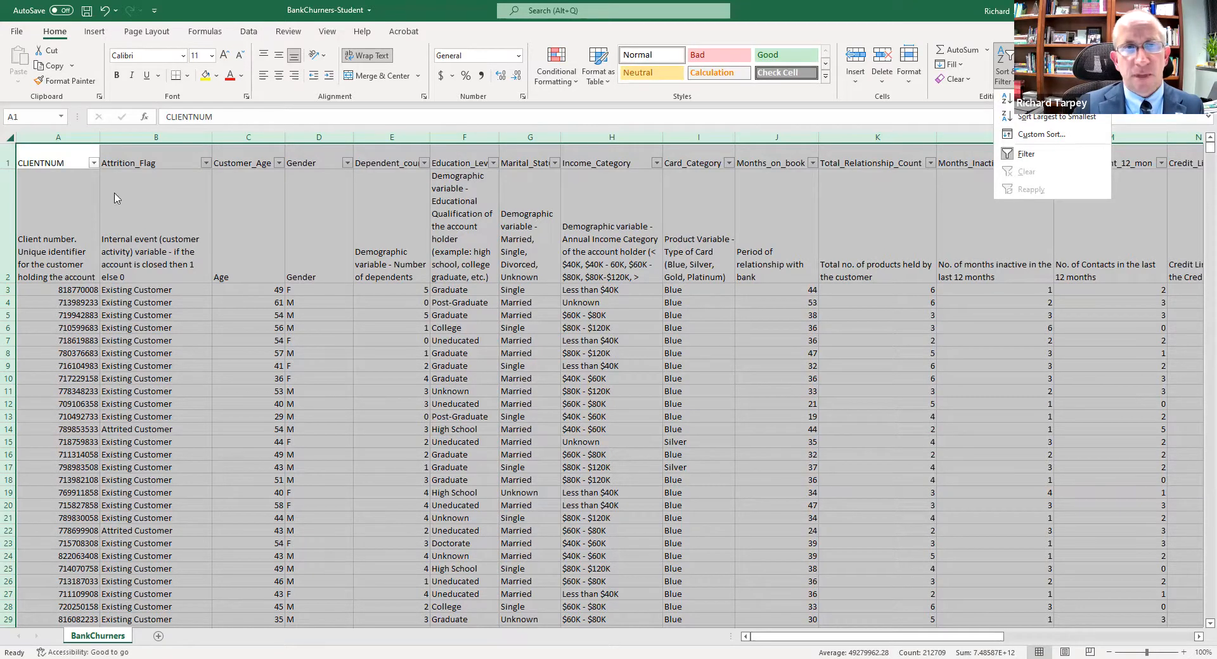
click(1049, 136)
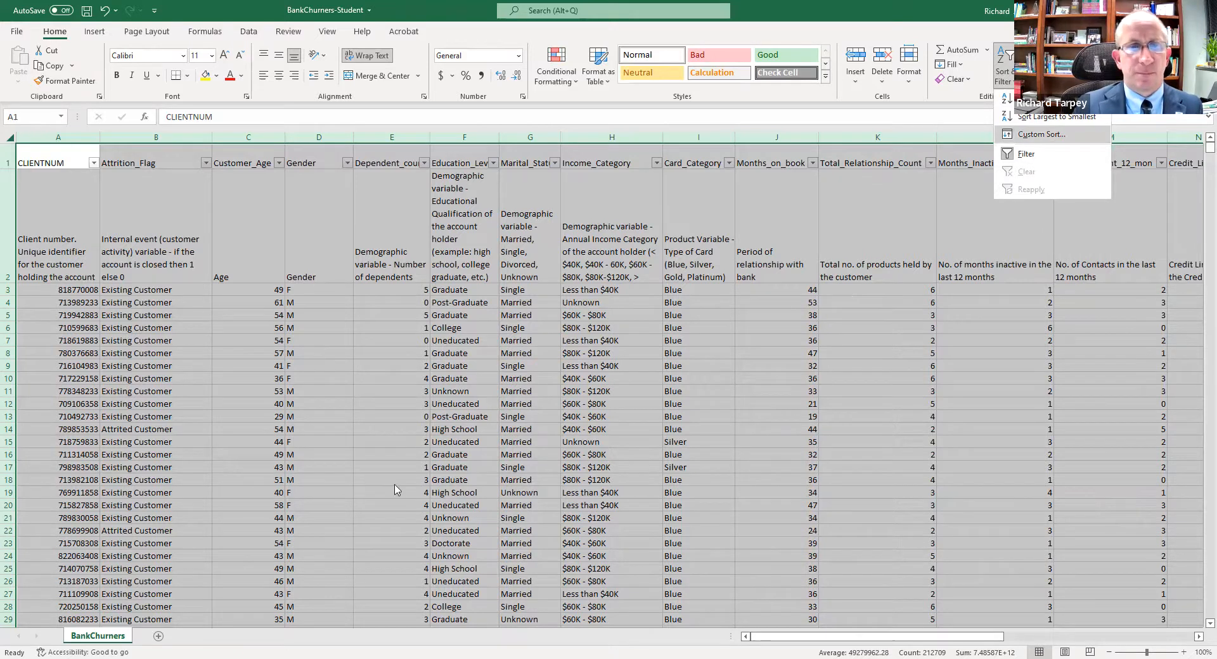
click(776, 360)
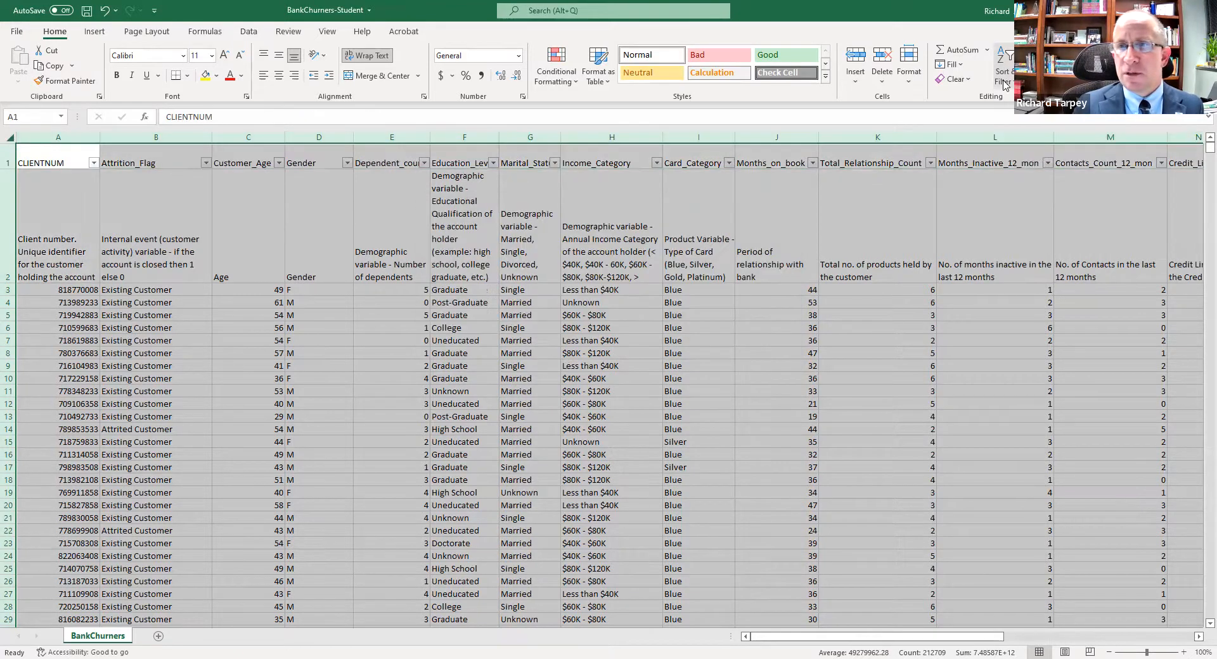
click(1004, 84)
click(1029, 154)
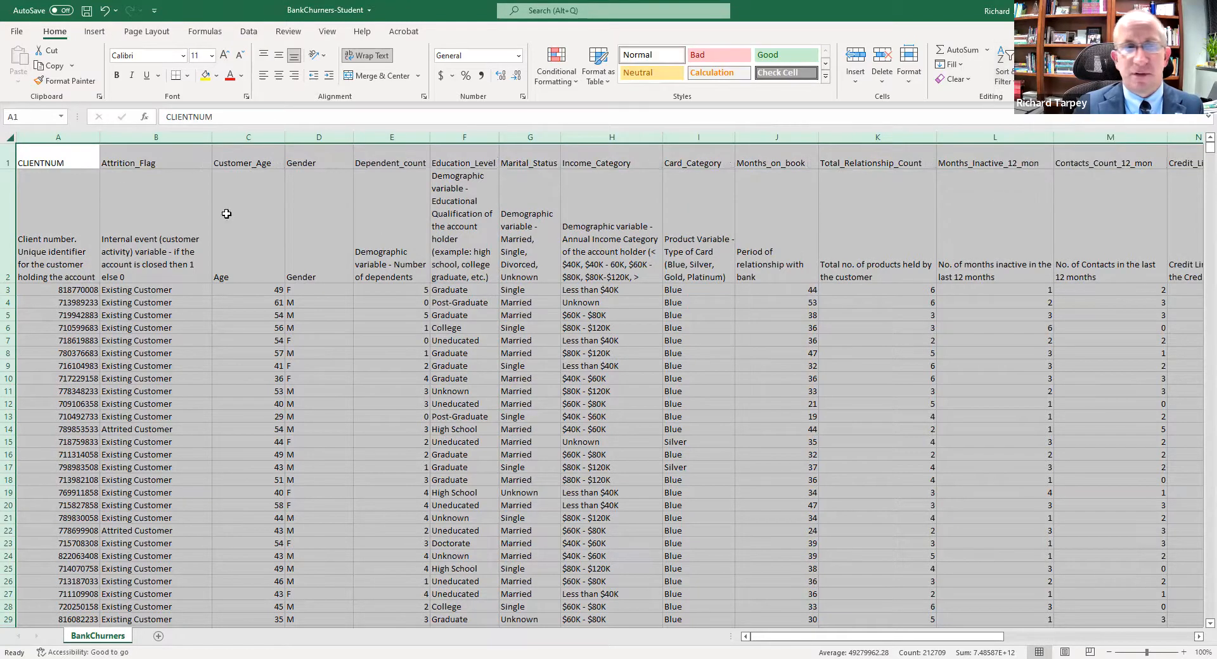
Open a custom sort for the whole sheet and compare the available sort columns with the header-row option off and on
click(1008, 84)
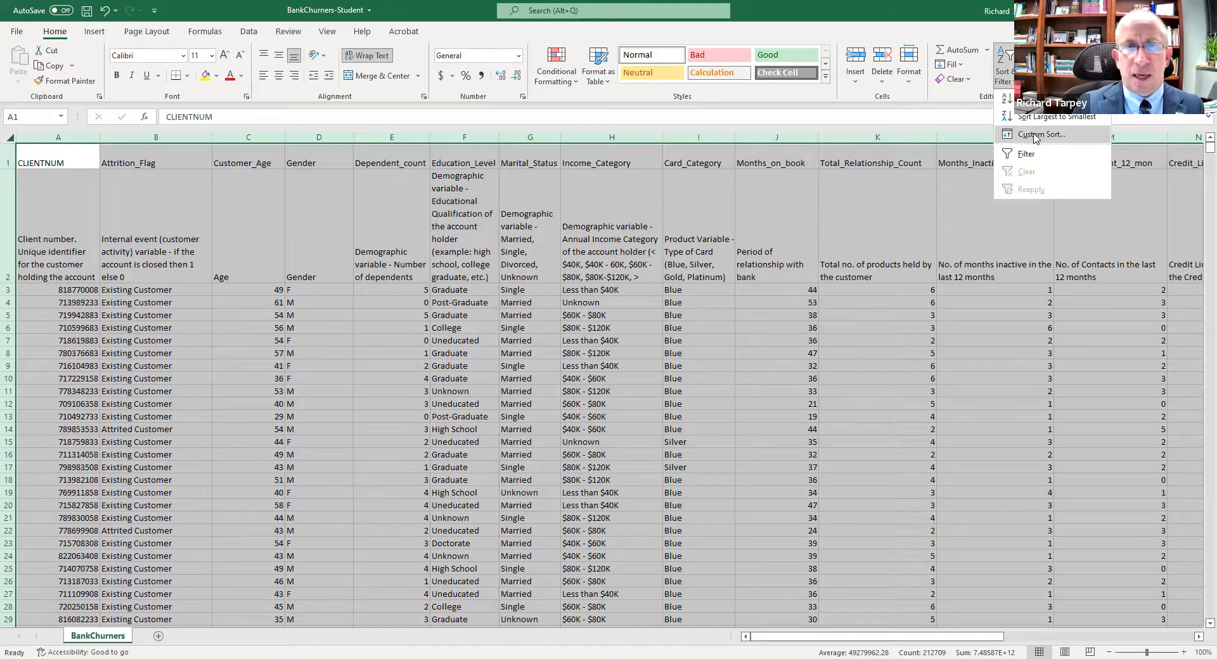
click(1035, 135)
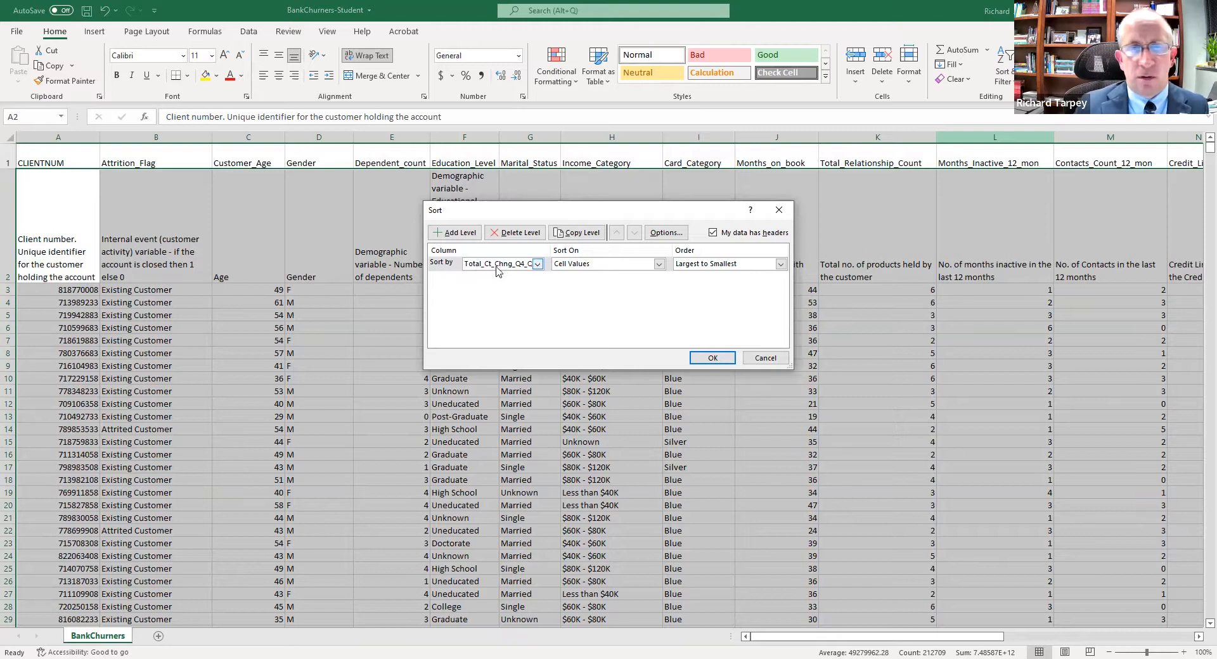
click(538, 267)
scroll(540, 304, up, 4)
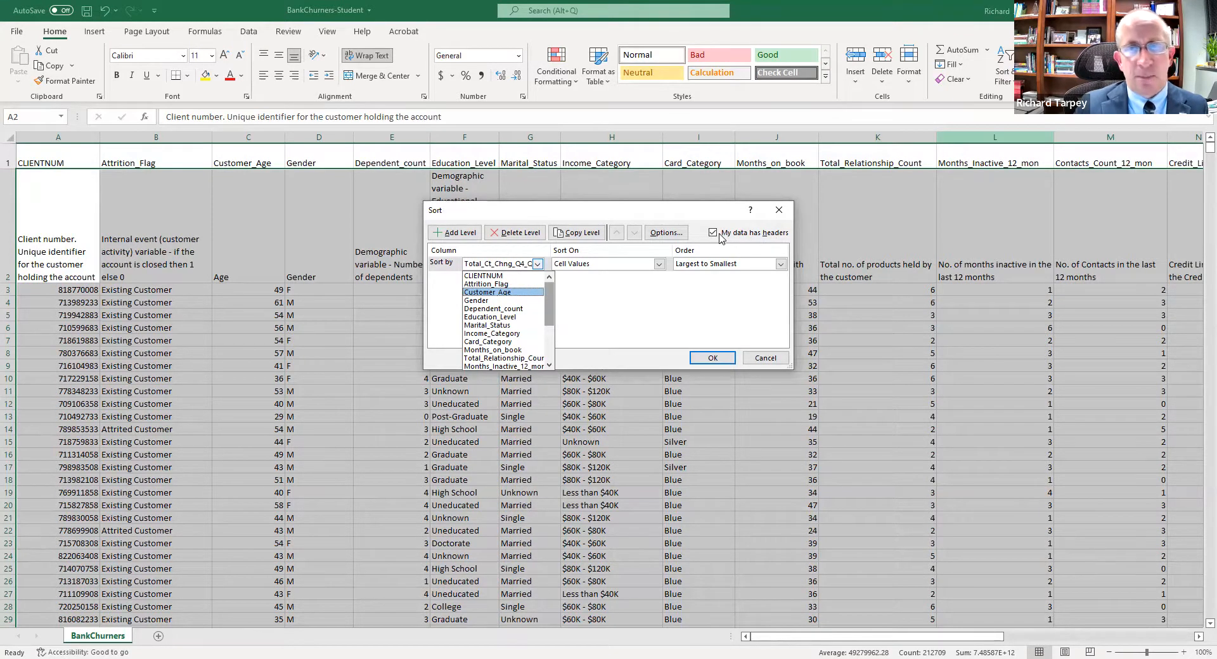
key(Escape)
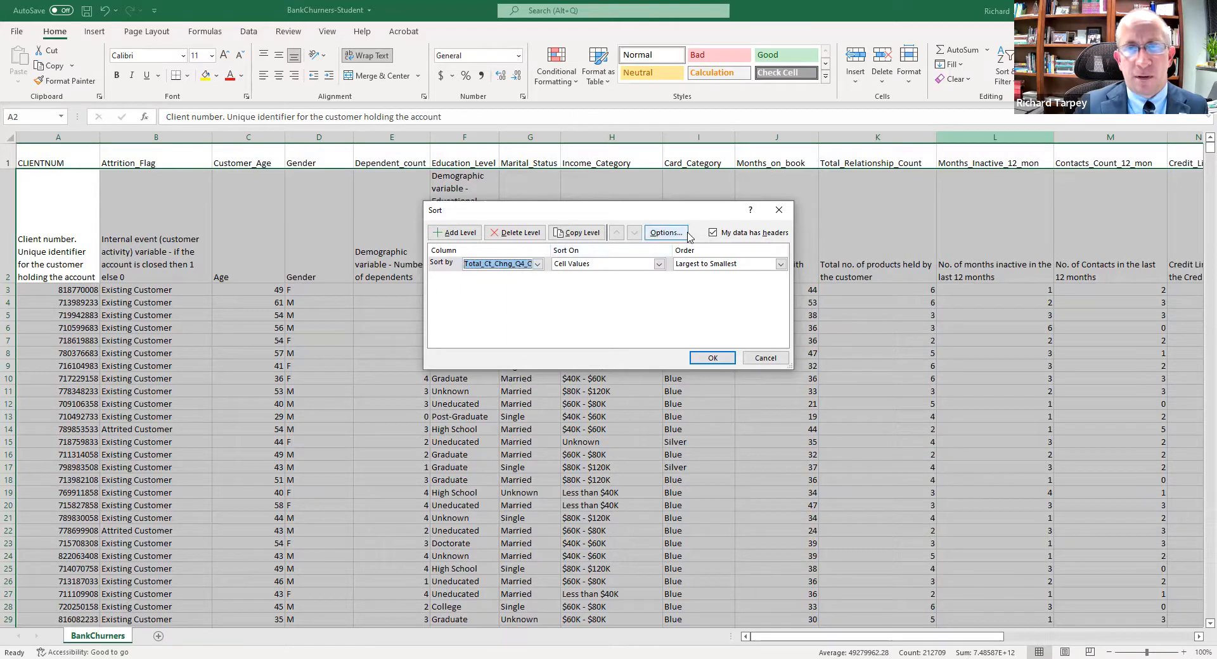
click(713, 233)
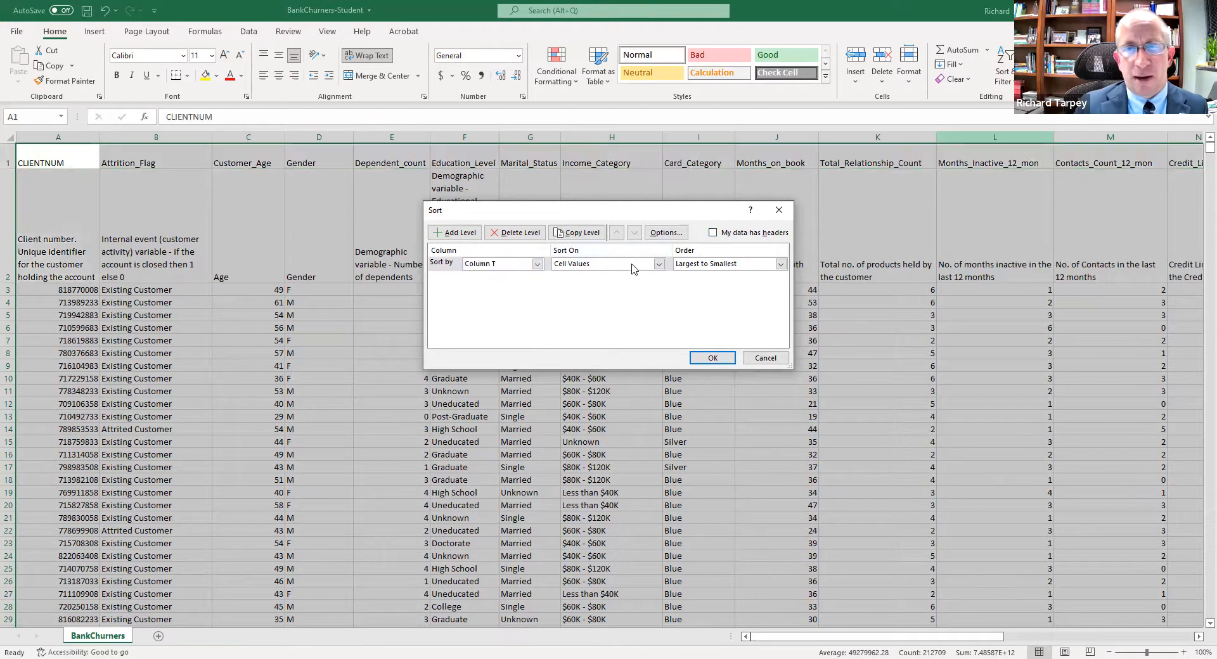
click(537, 264)
scroll(537, 325, up, 3)
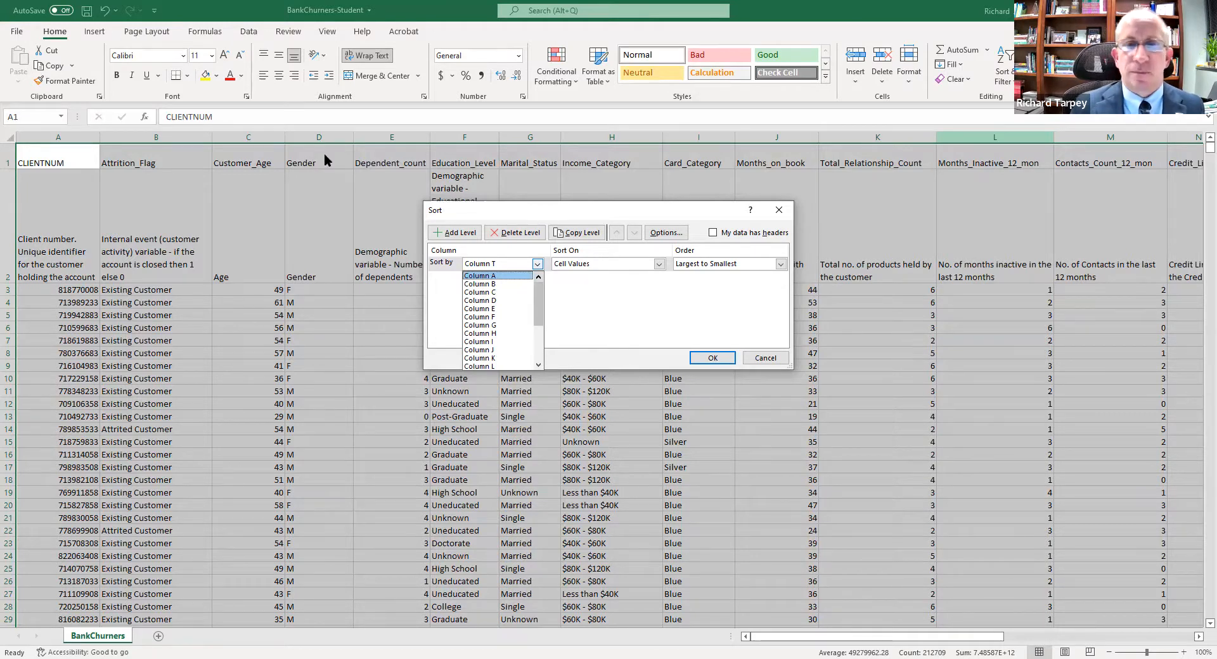
click(711, 236)
click(712, 233)
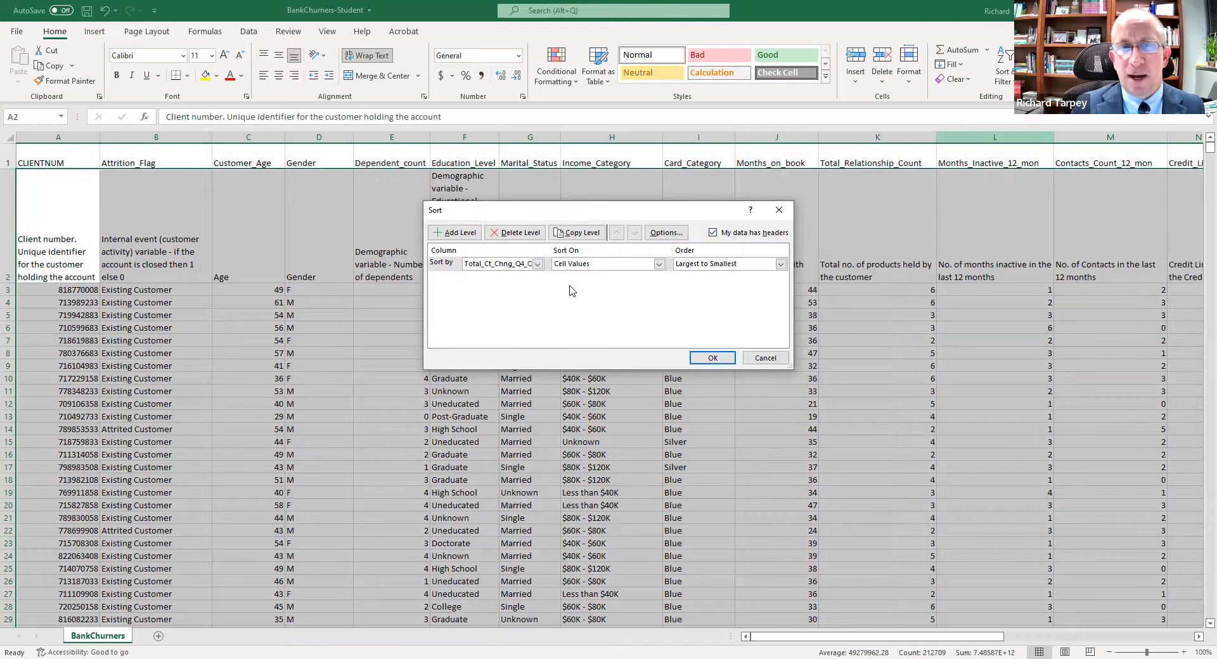
Sort the whole dataset by Customer_Age on cell values from largest to smallest, keeping the first row as headers
click(539, 263)
scroll(501, 330, up, 4)
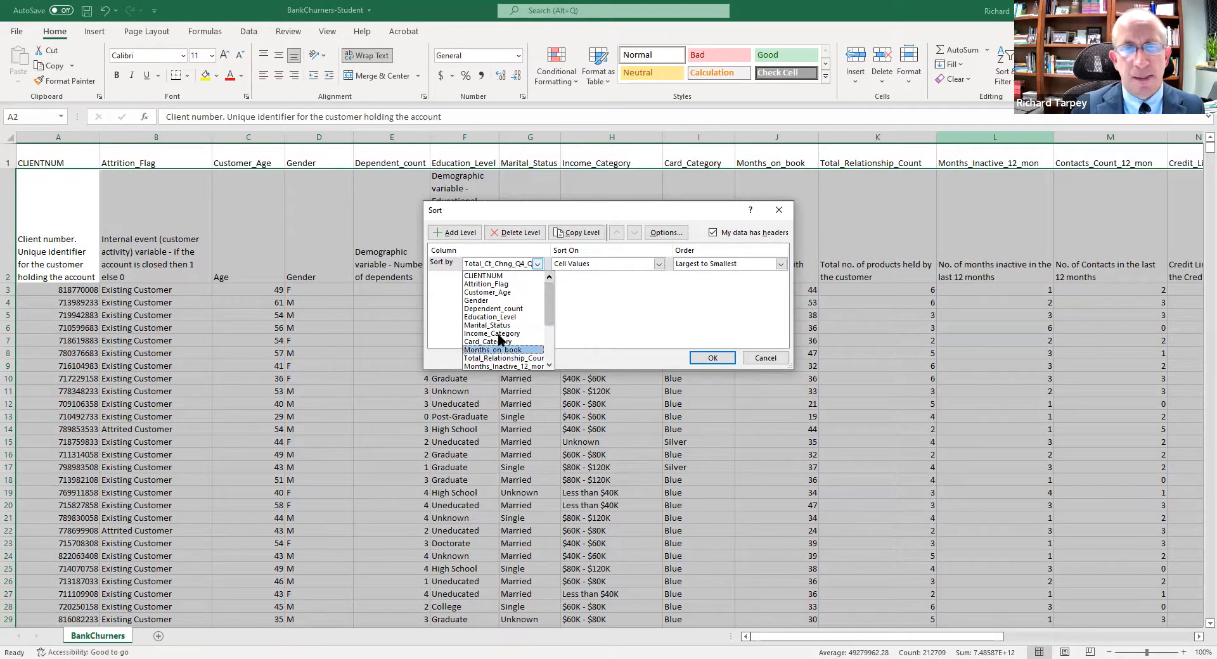
click(488, 293)
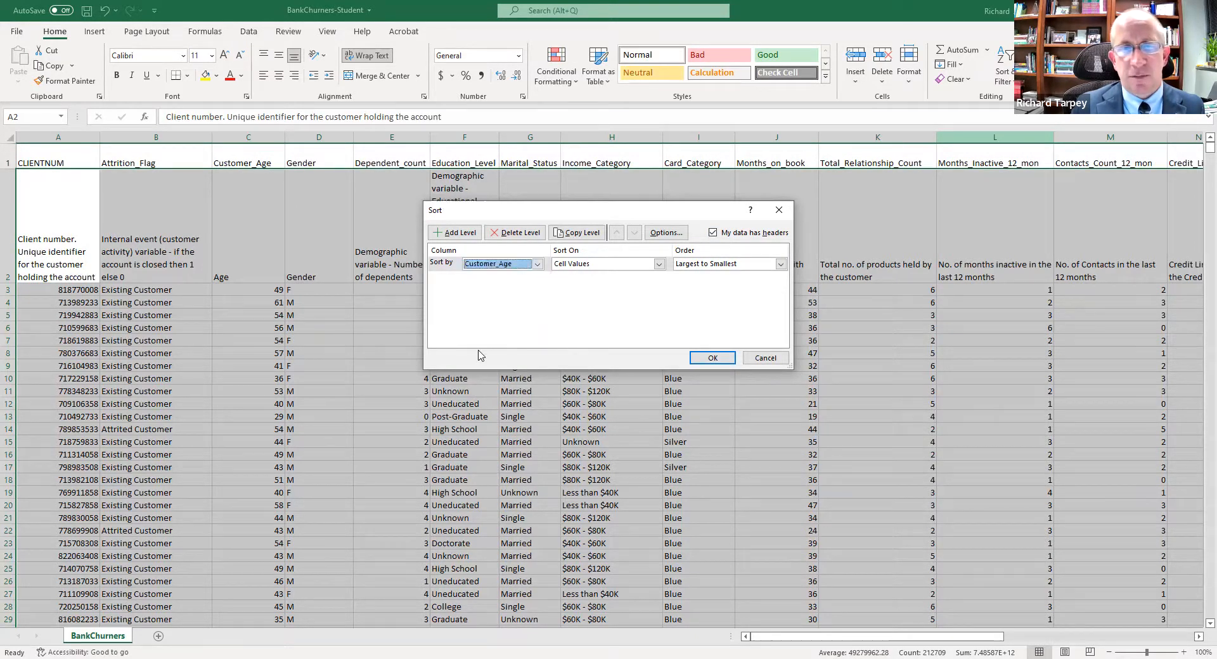
click(705, 359)
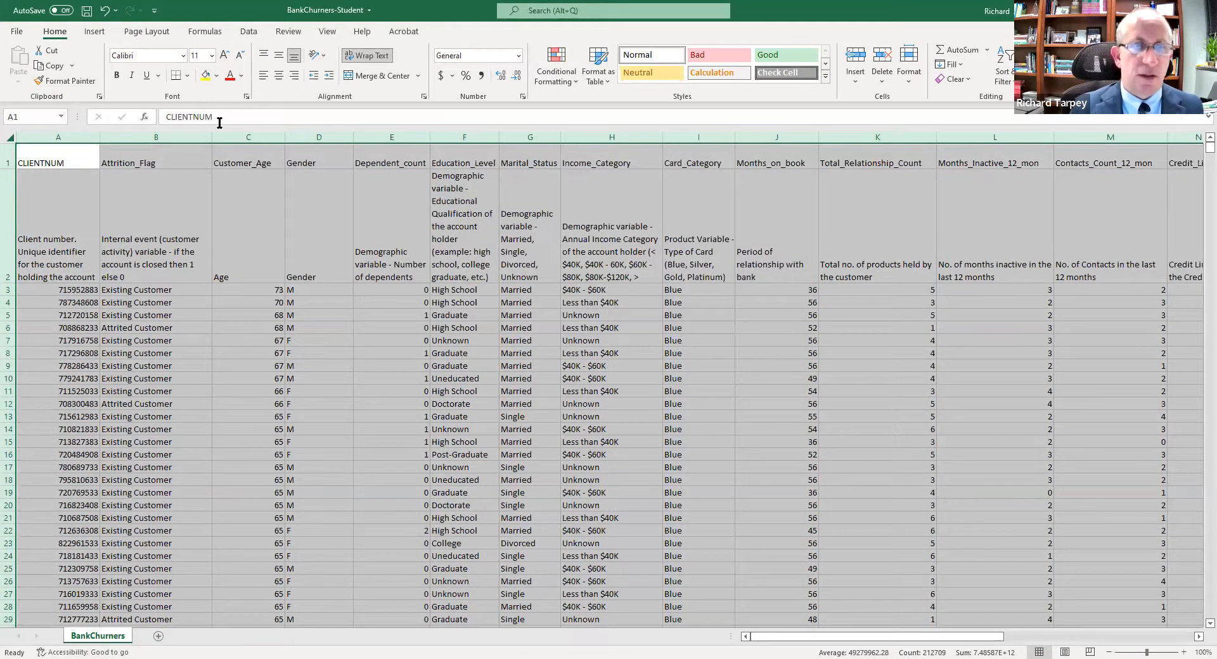
Custom sort the whole dataset again by Customer_Age, with the order set to Smallest to Largest
click(1002, 74)
click(1038, 134)
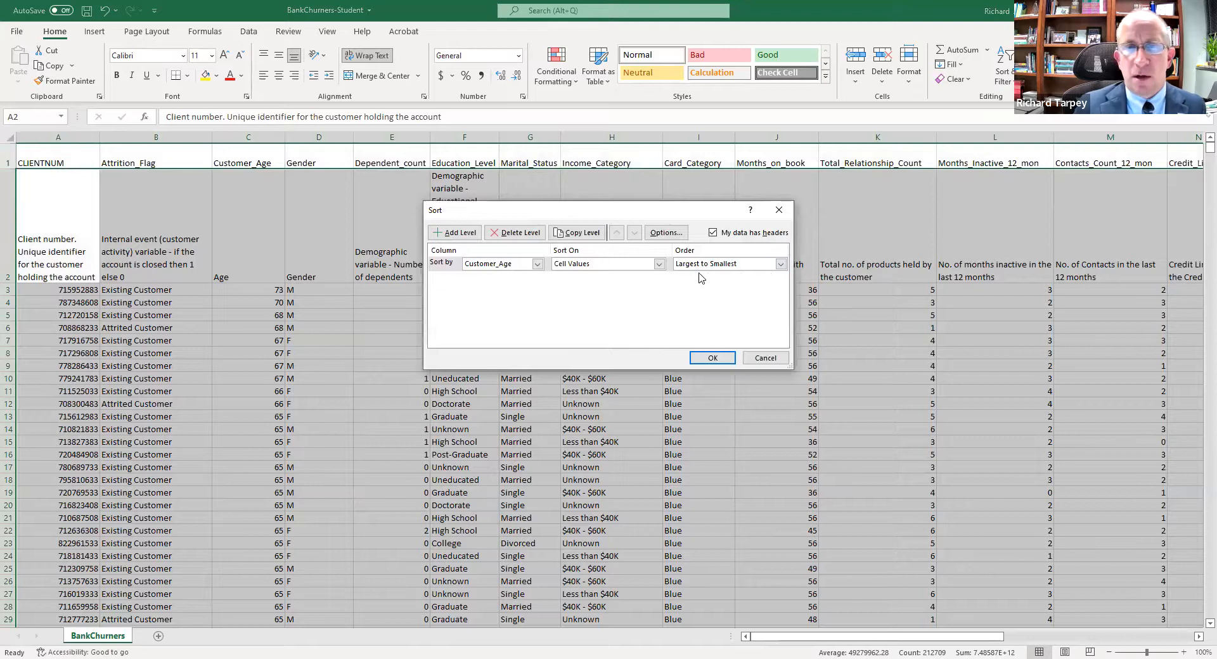
click(780, 264)
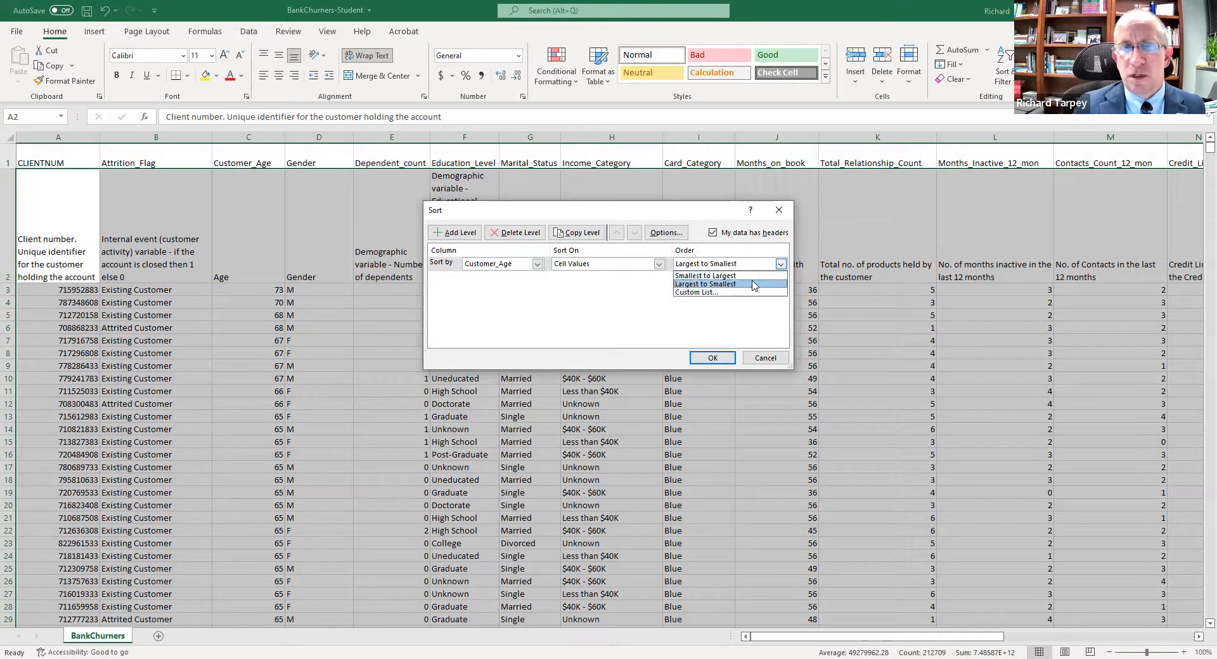
click(753, 277)
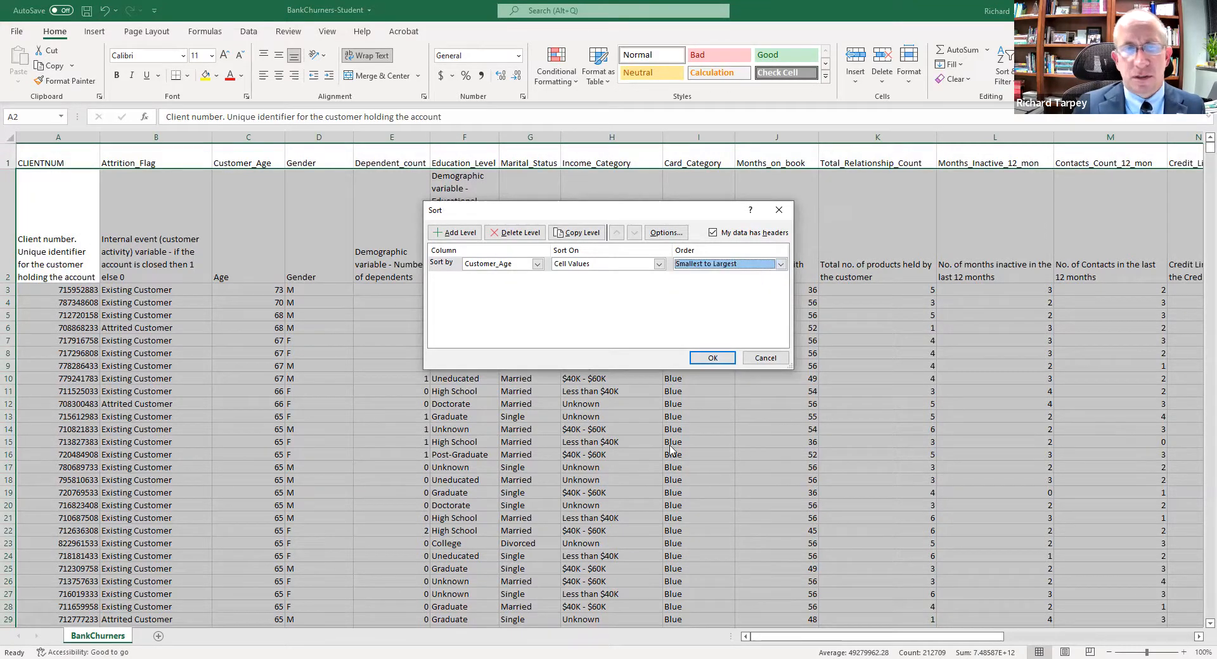
click(714, 358)
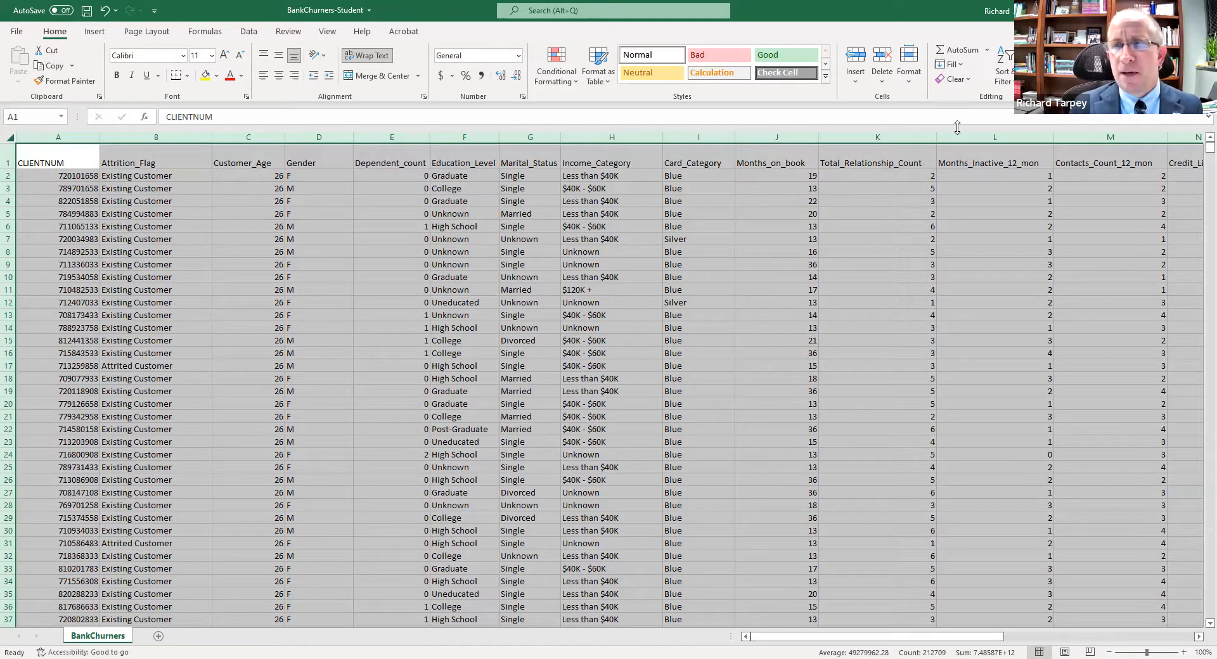
Examine the last rows of the sorted data around cell C10128 and return to the start of the sheet
drag(1210, 148, 1210, 614)
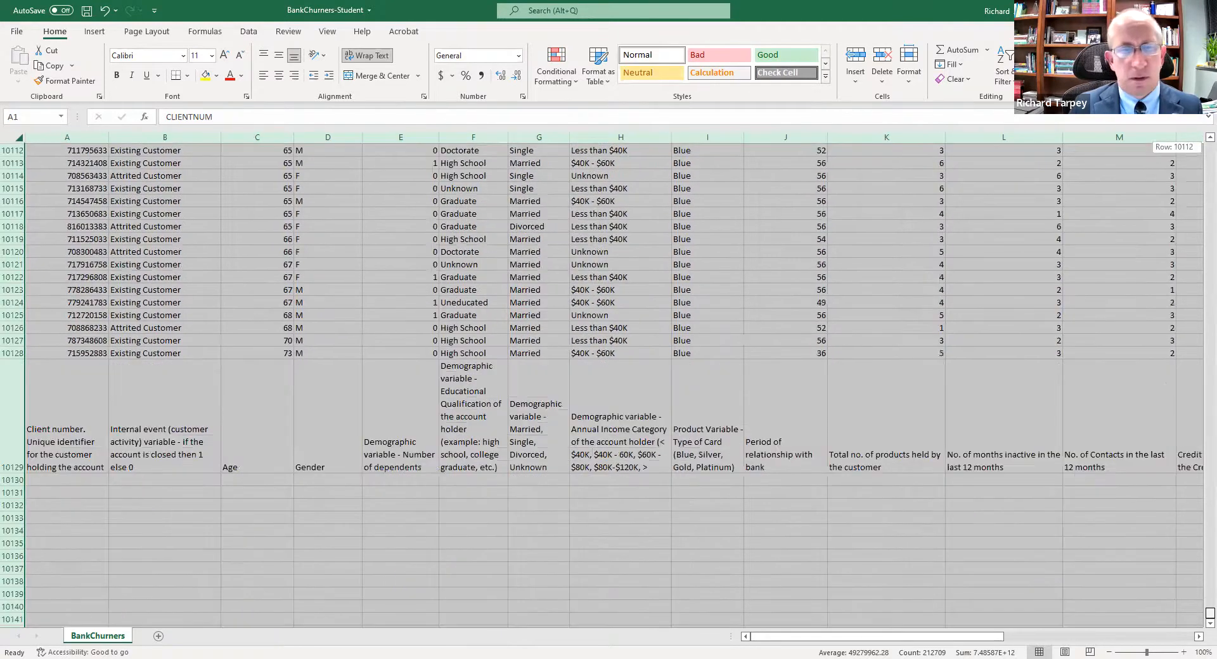
click(271, 352)
scroll(266, 413, up, 2)
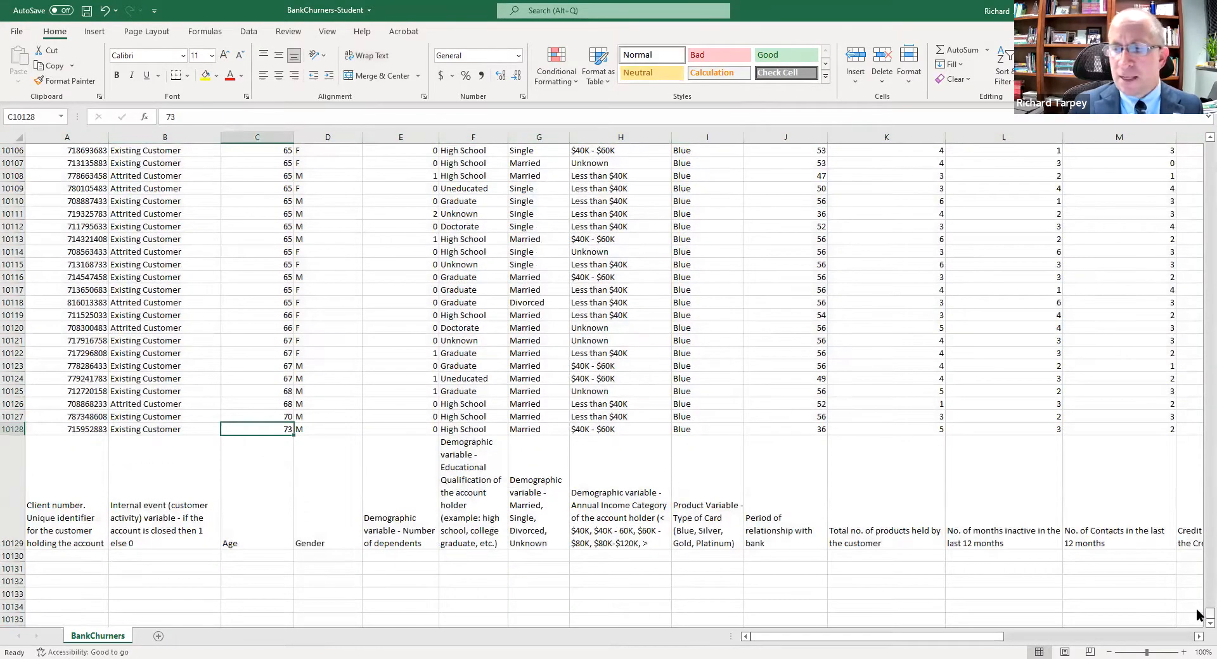
drag(1209, 613, 1198, 130)
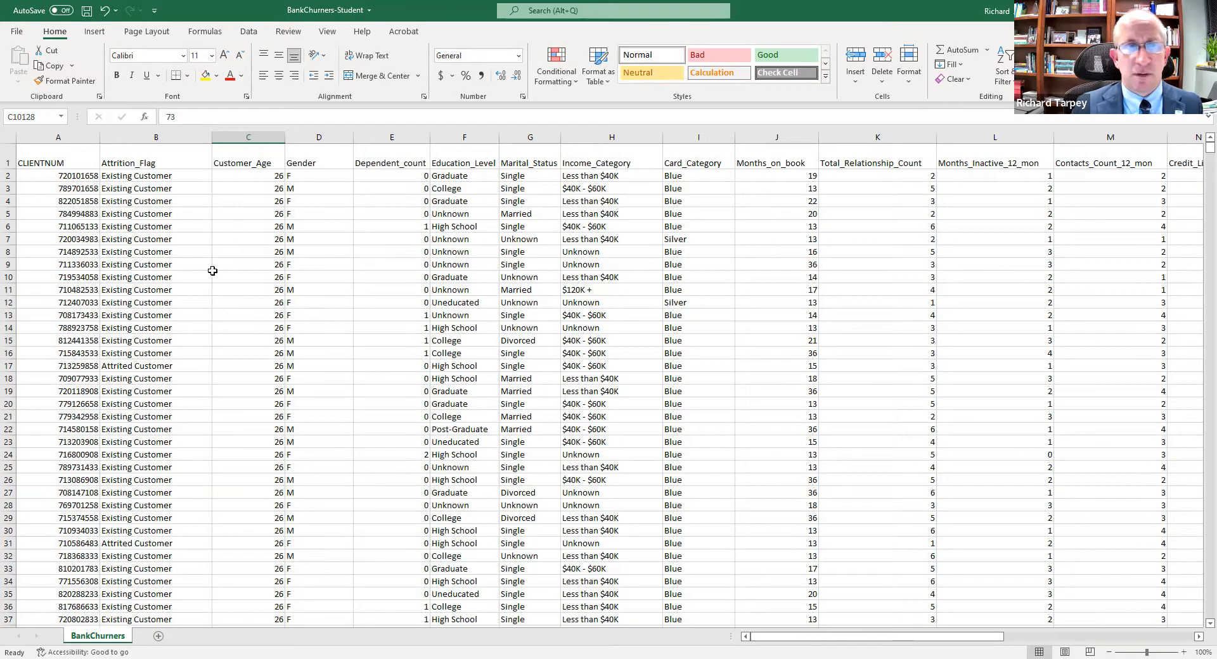
click(253, 136)
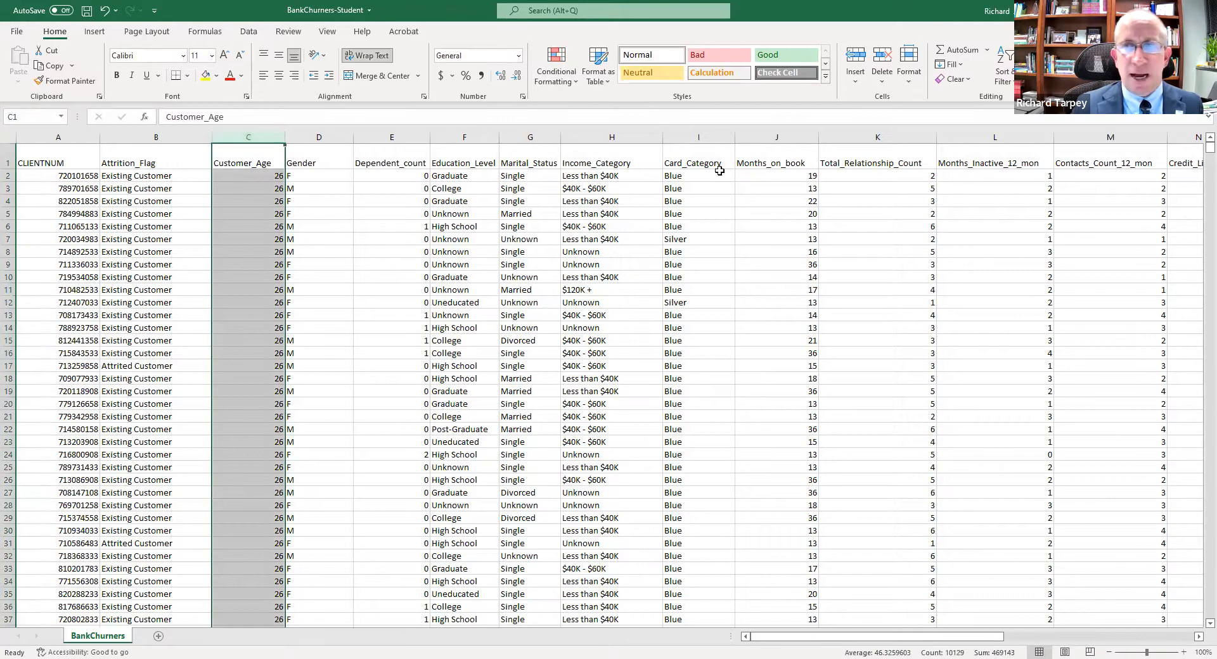
click(1005, 79)
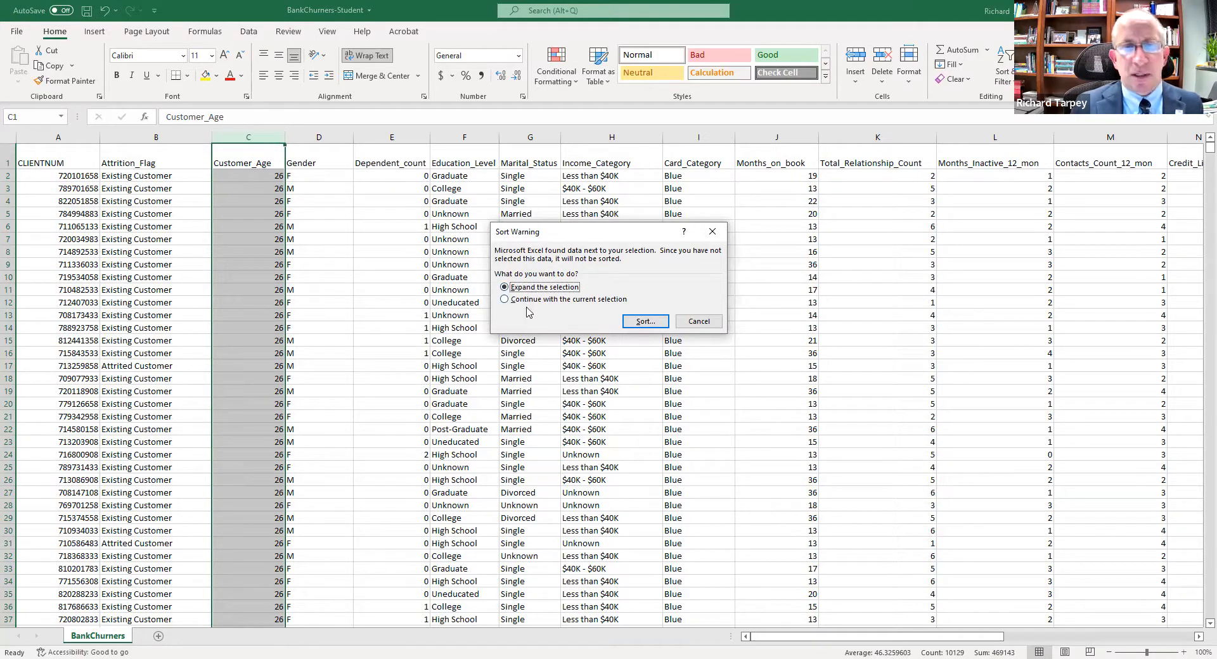
click(506, 299)
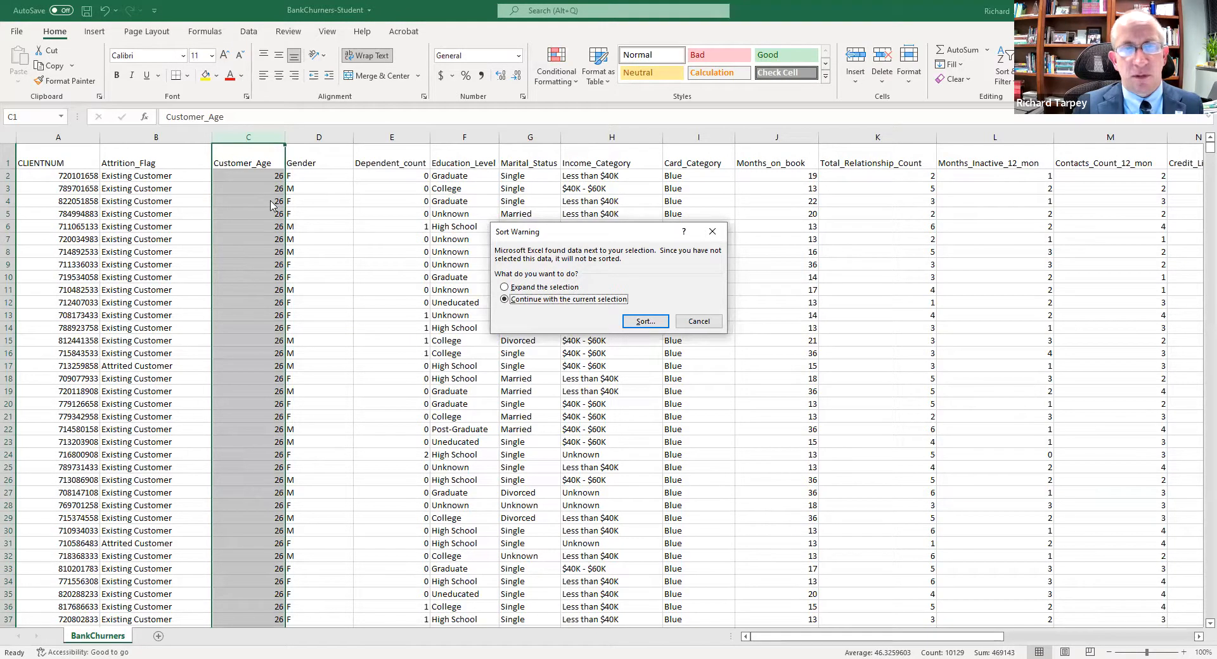
click(693, 325)
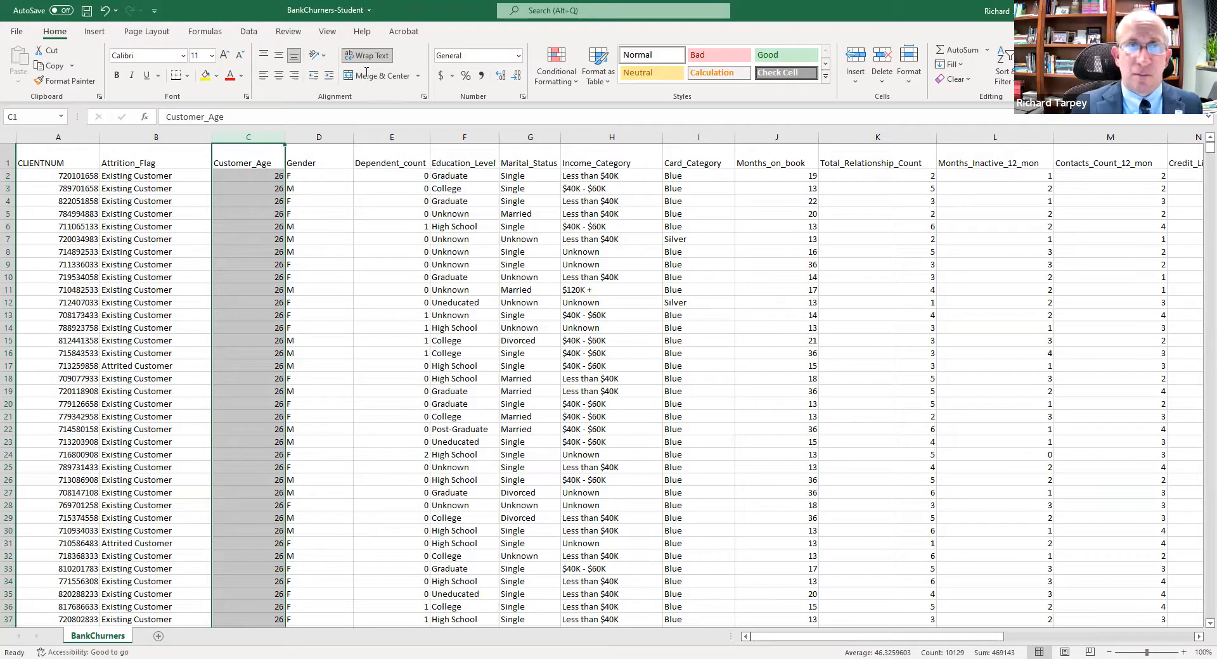
Undo both Customer_Age sorts to restore the original row order of the dataset
click(104, 10)
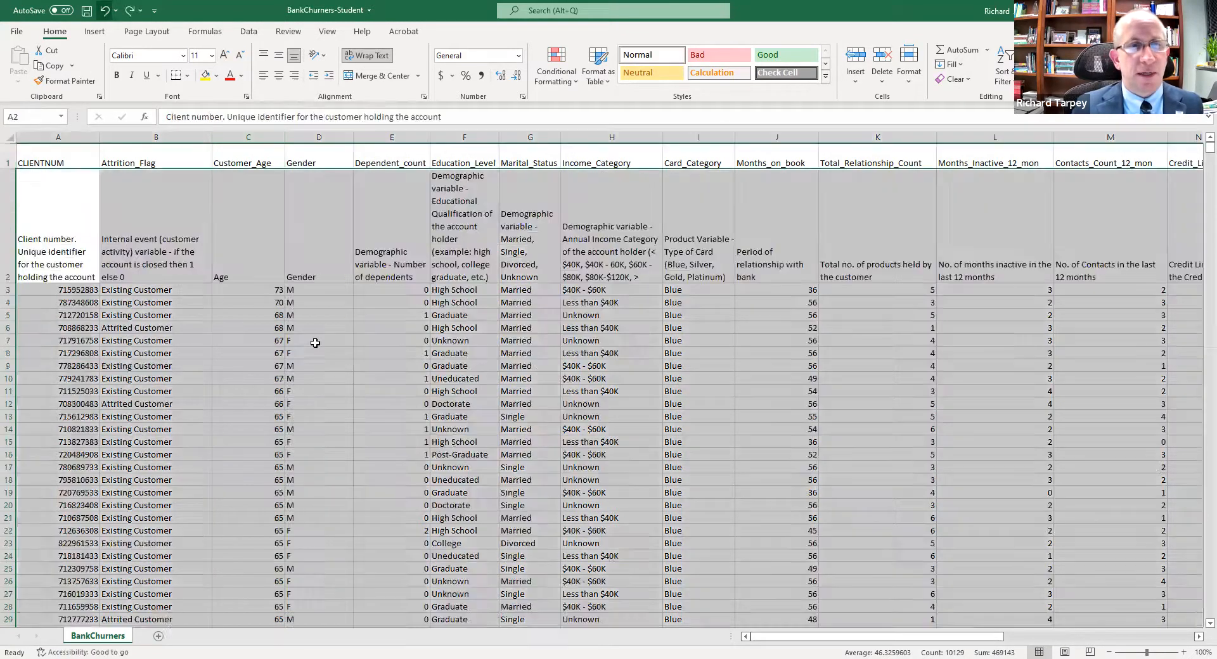
click(313, 342)
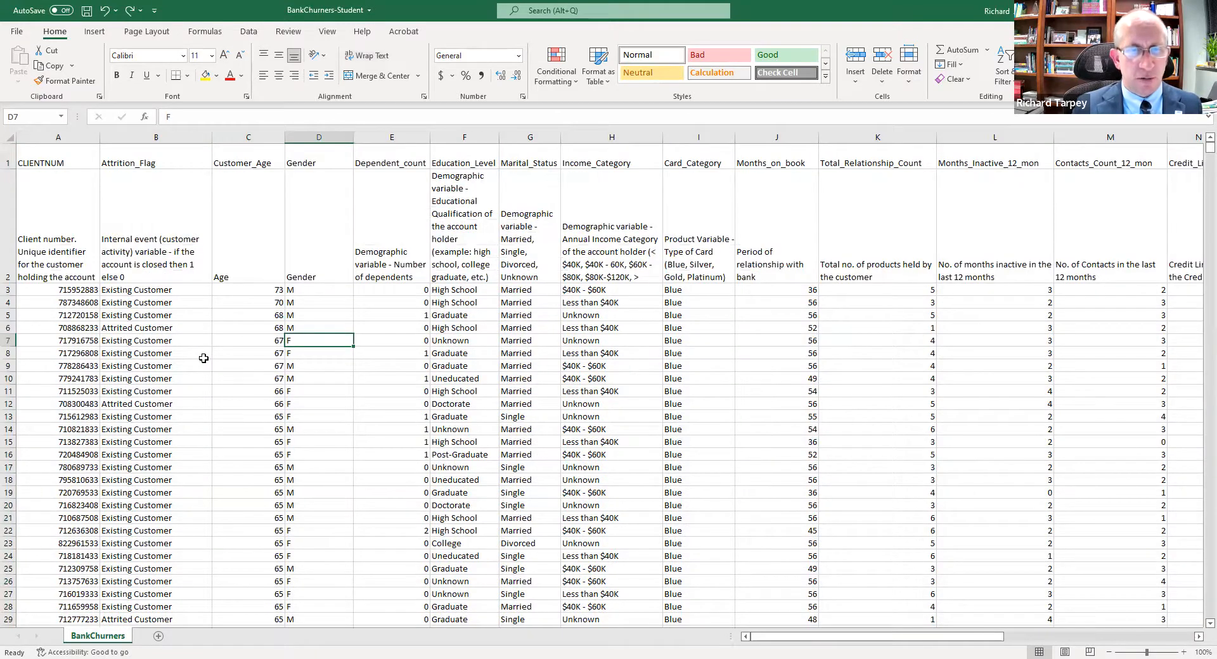
click(245, 136)
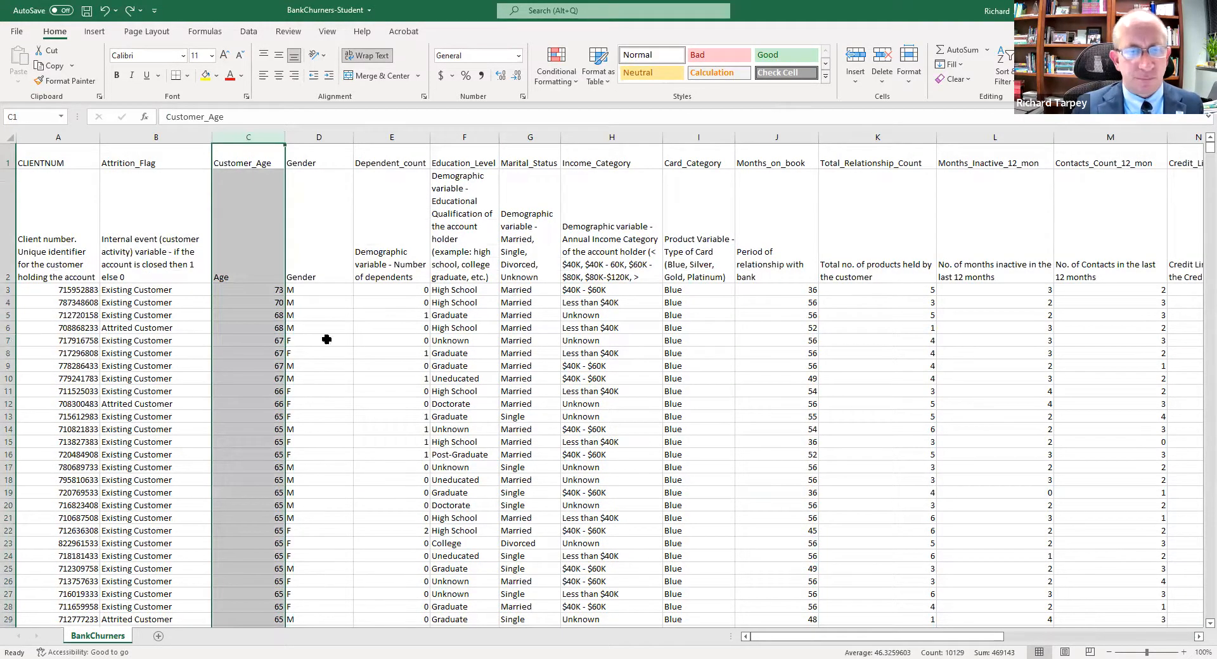
click(105, 10)
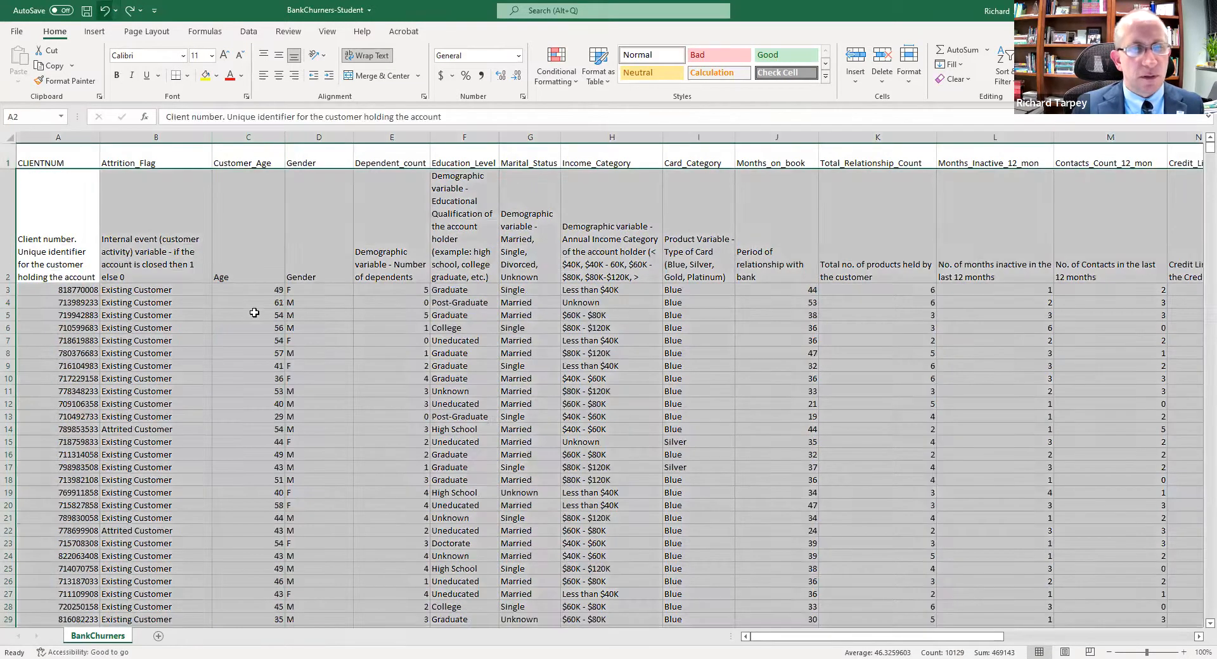
click(251, 315)
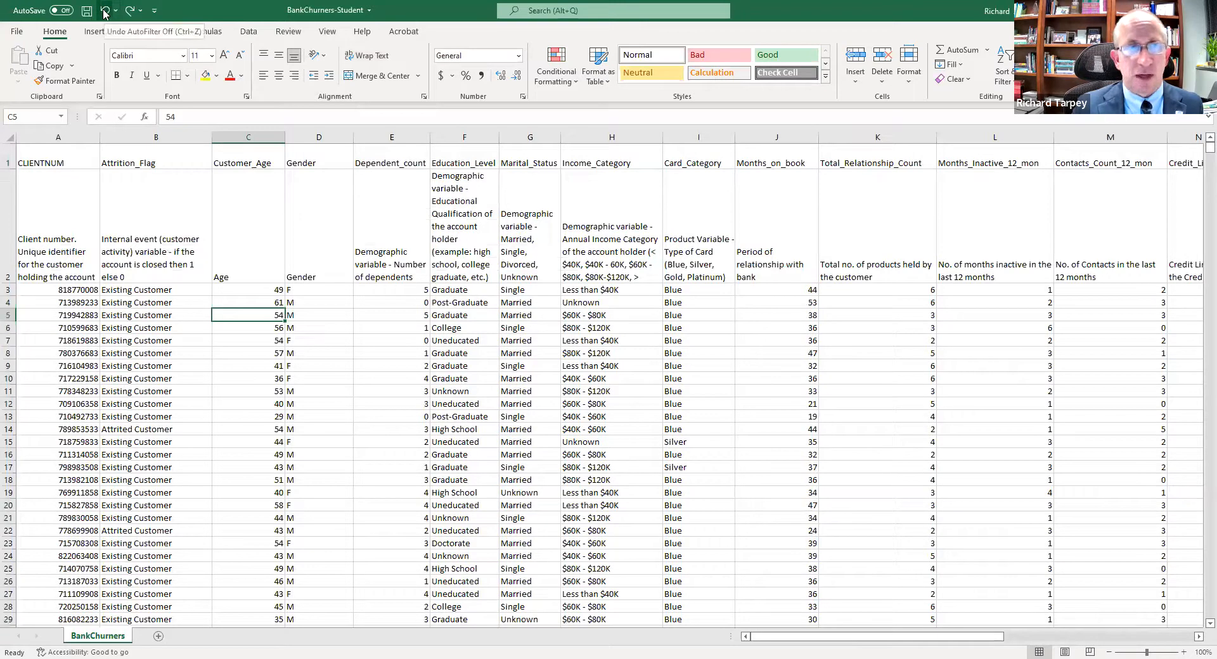
Sort only the Customer_Age column from smallest to largest, with headers and without expanding the selection to the adjacent data
click(251, 137)
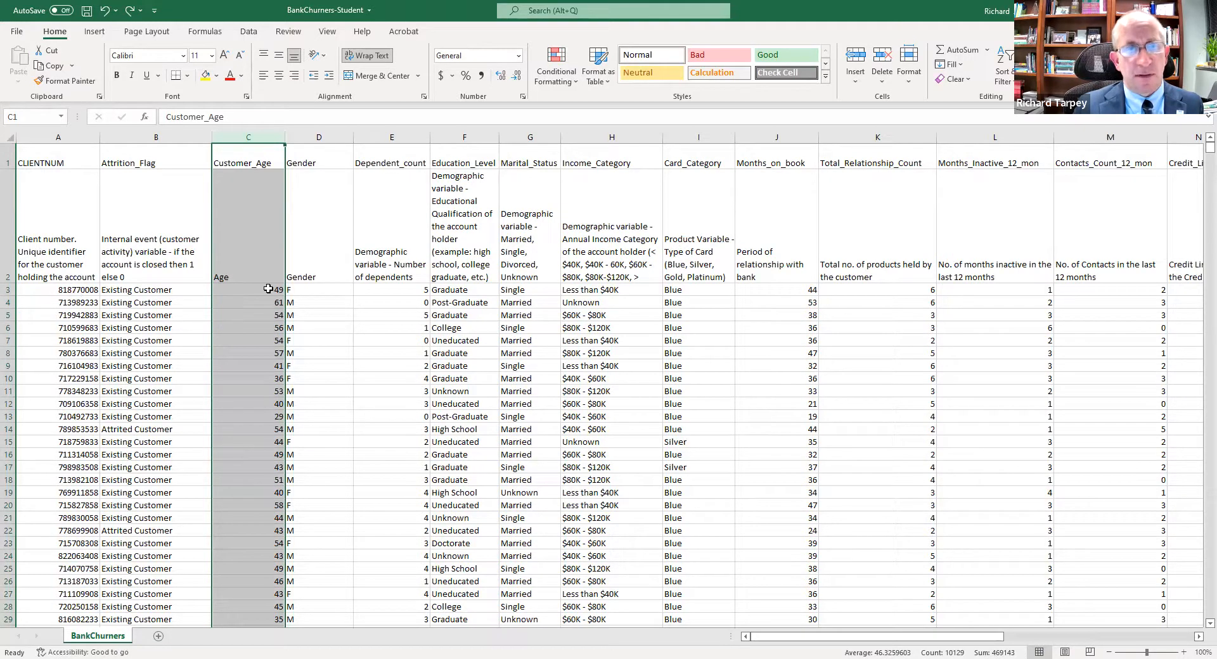
click(250, 243)
click(248, 138)
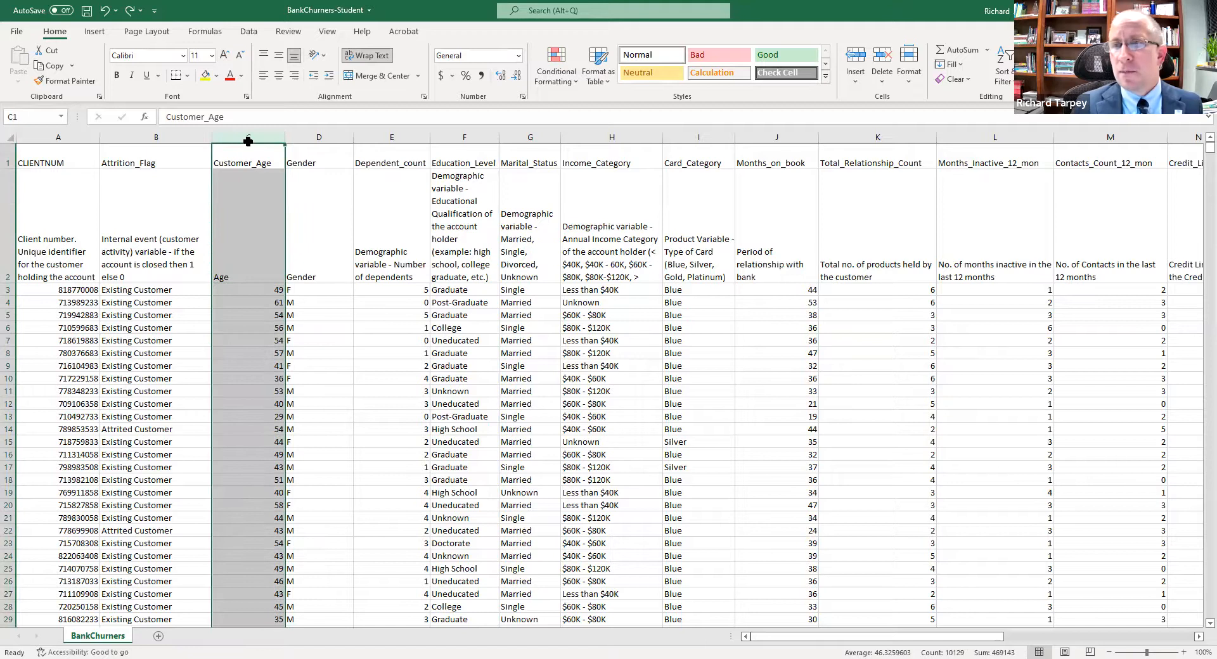
click(1003, 70)
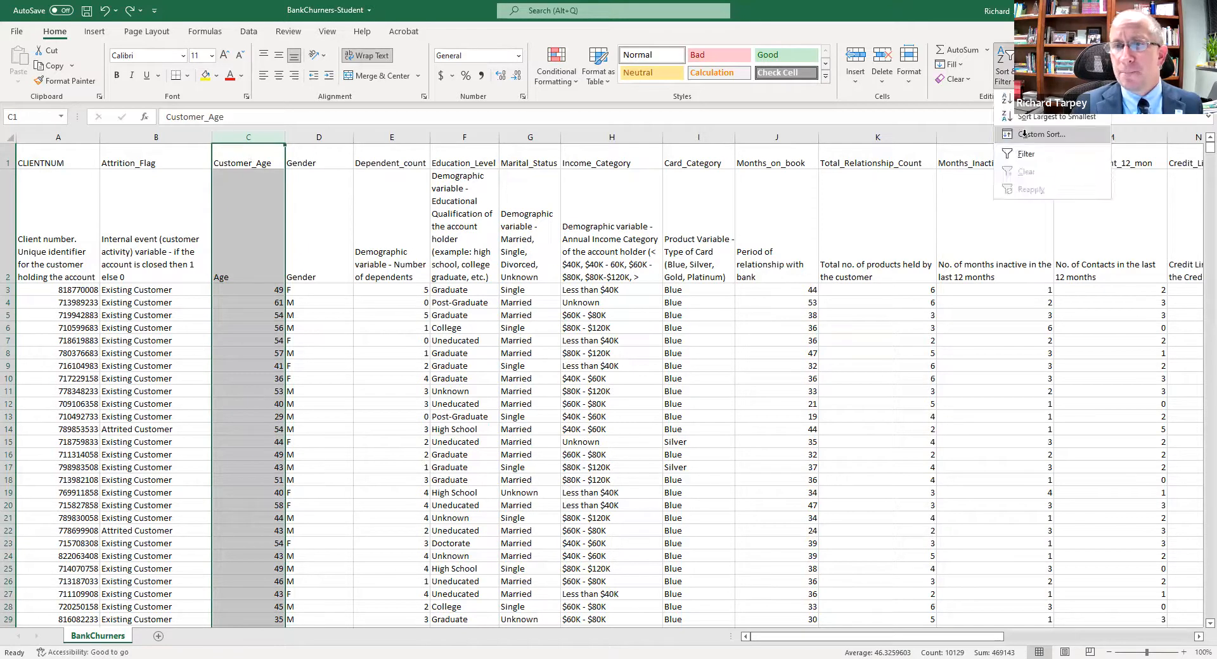
click(505, 300)
click(646, 324)
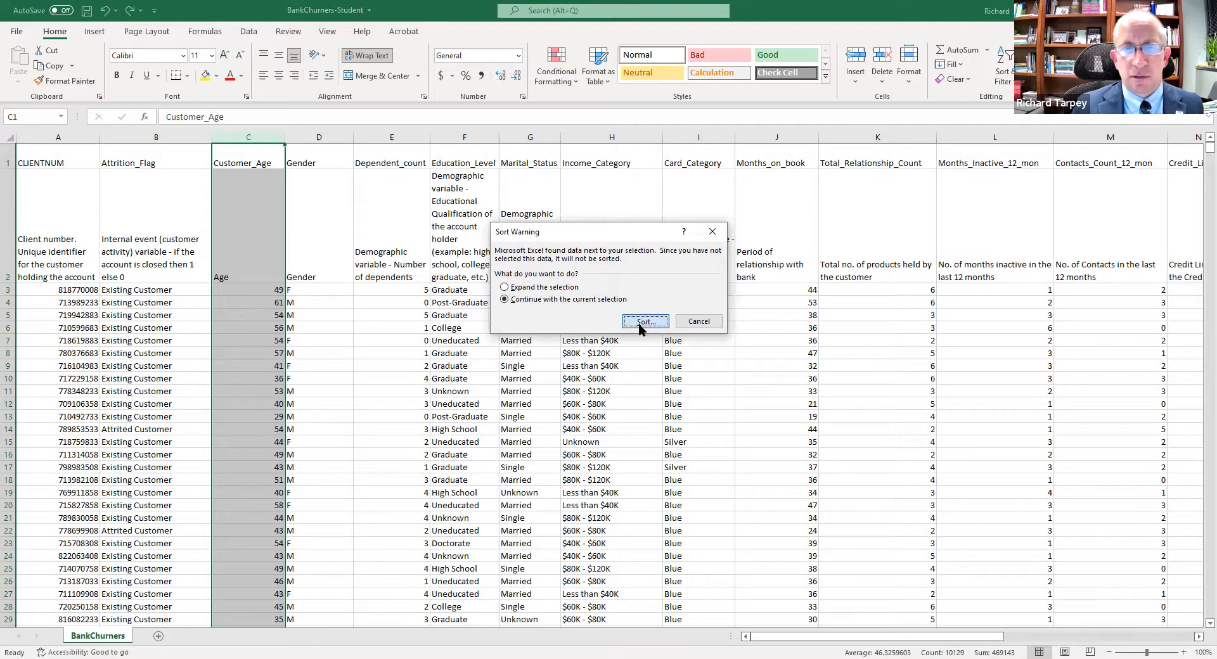
click(637, 322)
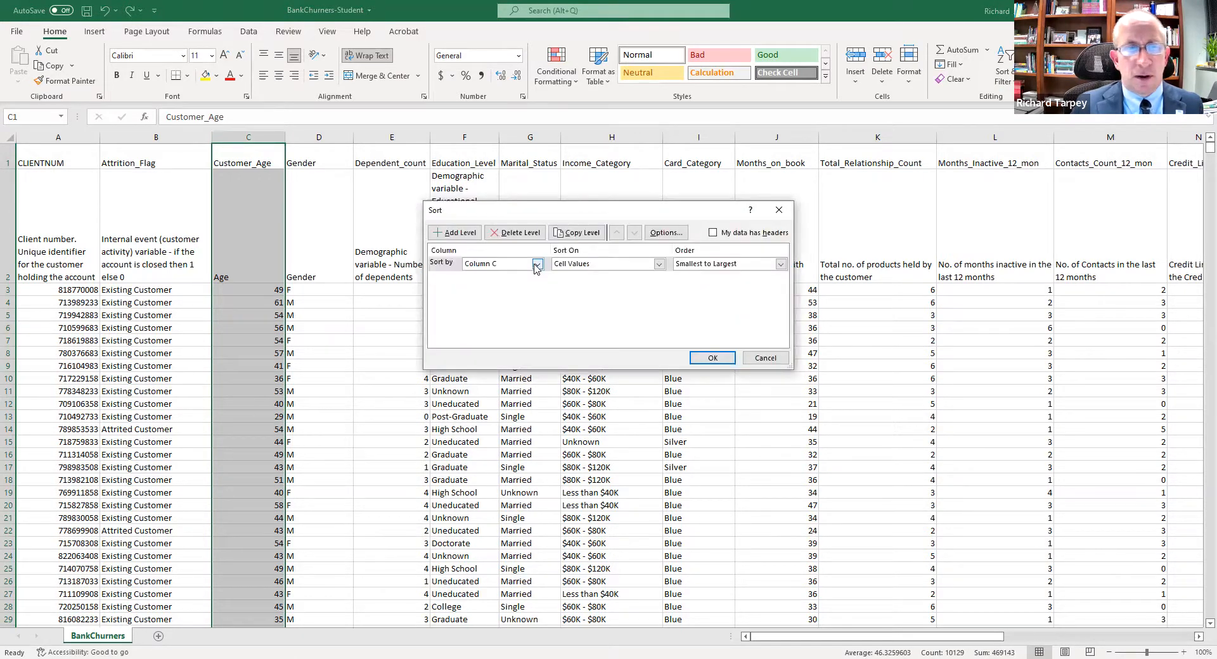
click(712, 234)
click(537, 263)
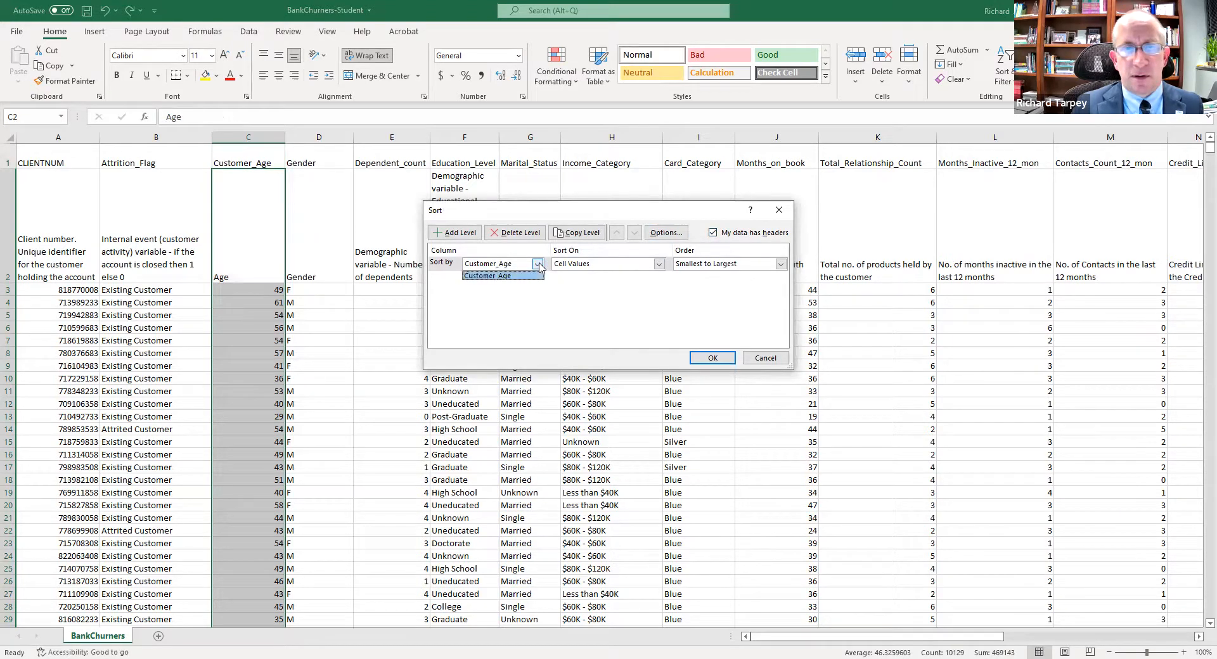
click(714, 358)
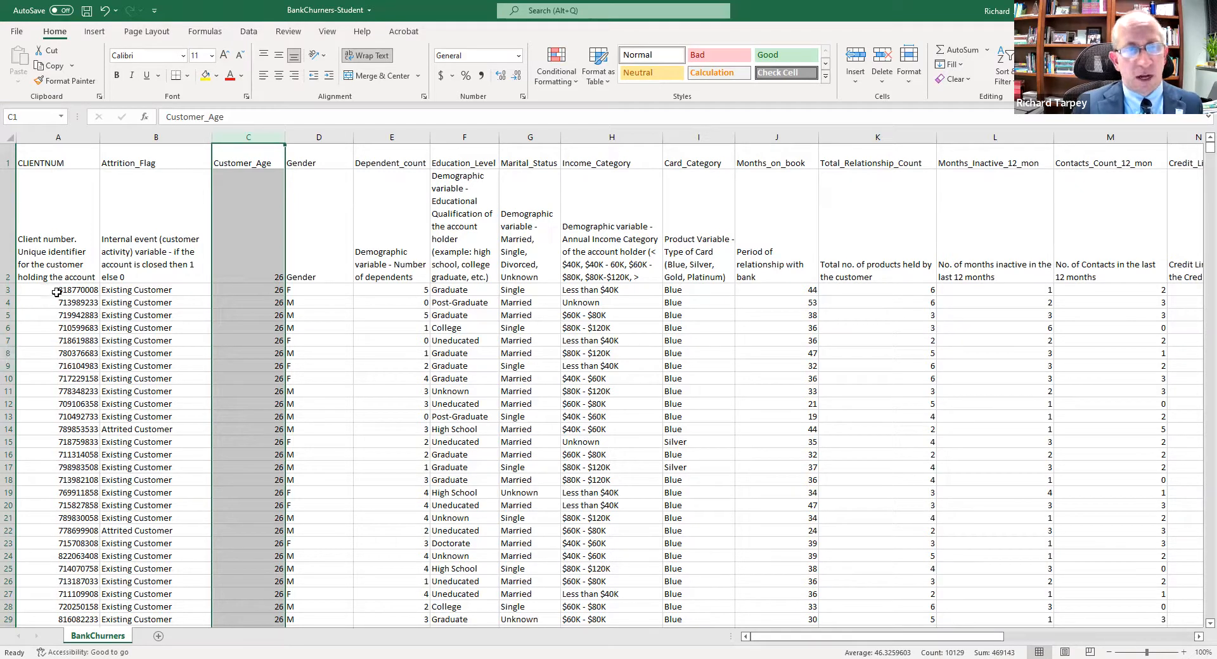
Undo the sort that was applied to the Customer_Age column alone
click(256, 289)
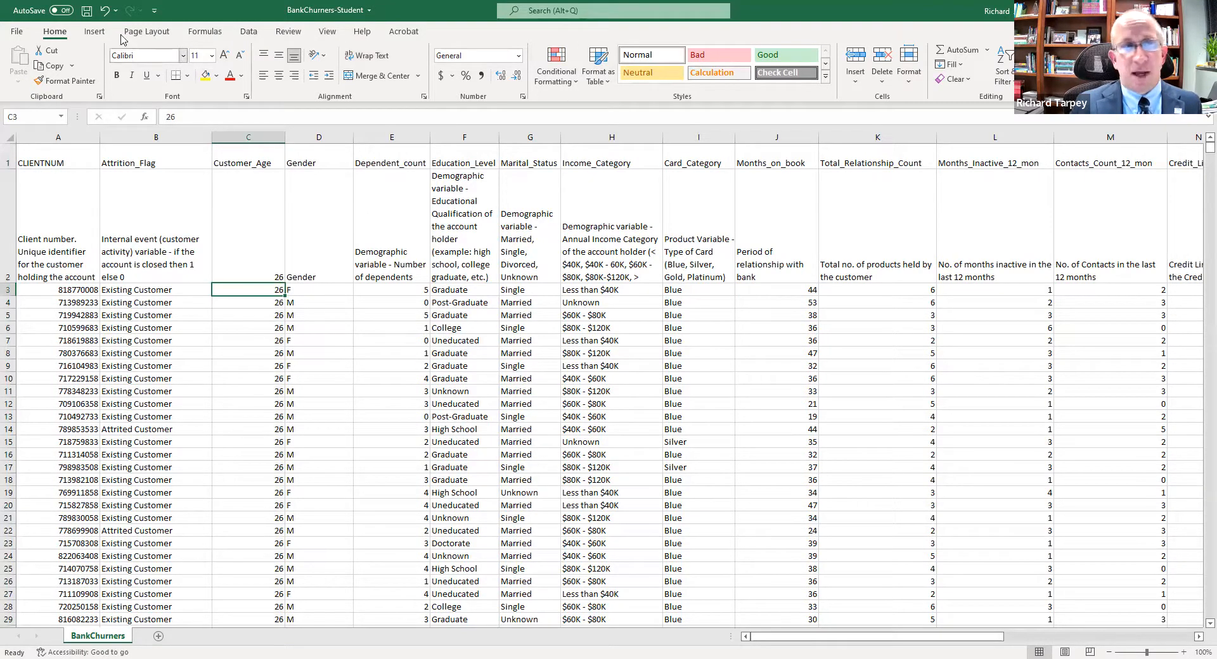
click(102, 10)
click(262, 227)
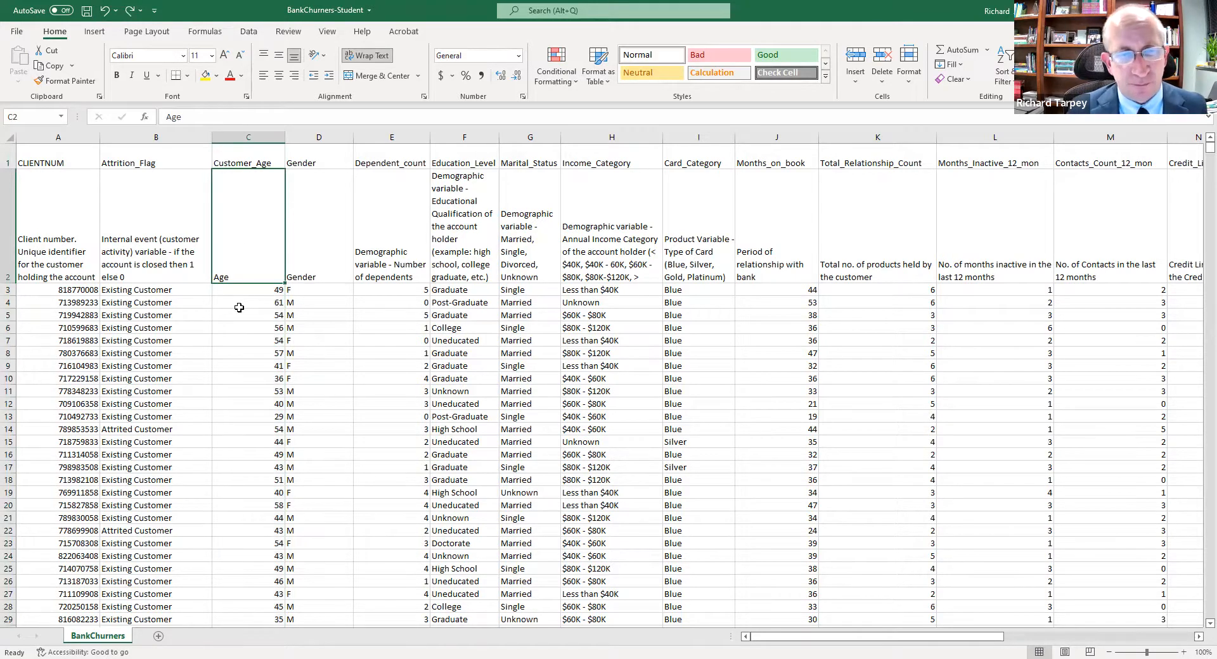
Hide row 2, which holds the variable descriptions below the column headers
click(240, 303)
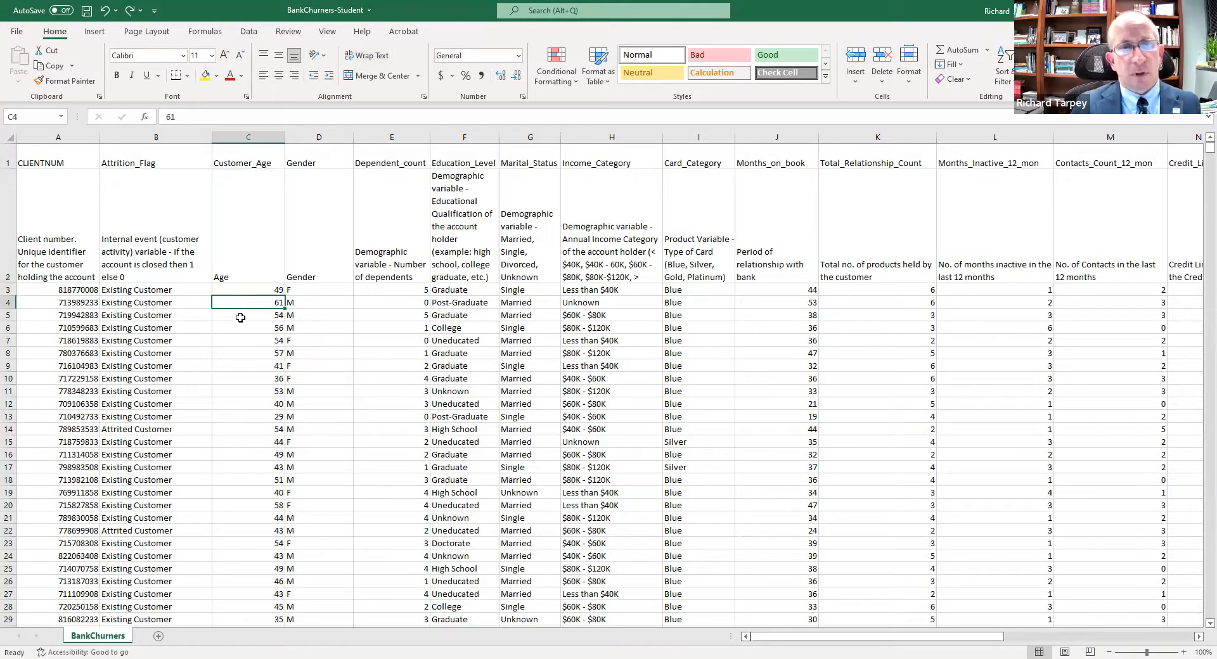
click(9, 207)
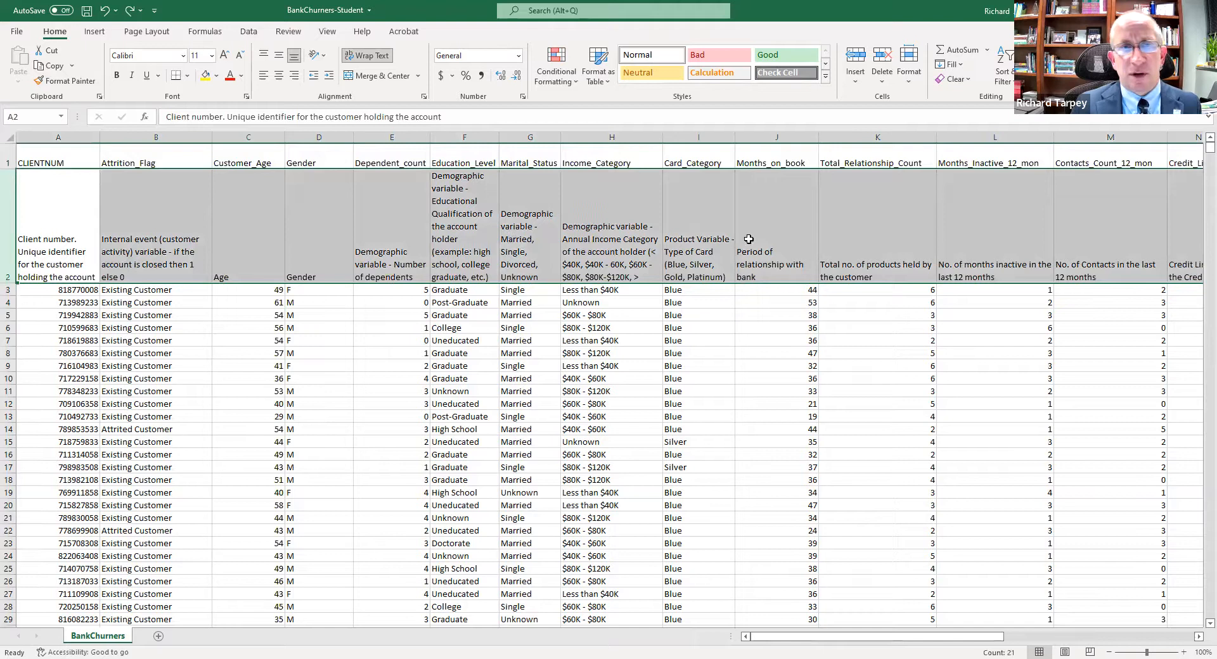
right_click(14, 220)
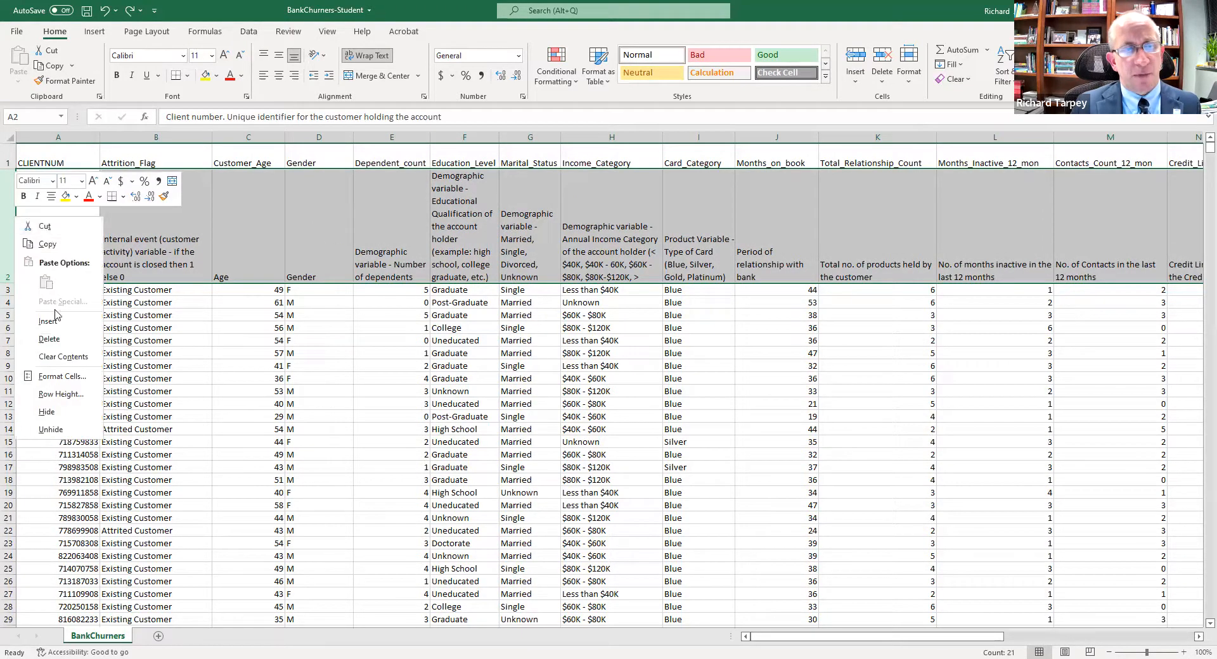
click(47, 413)
click(215, 317)
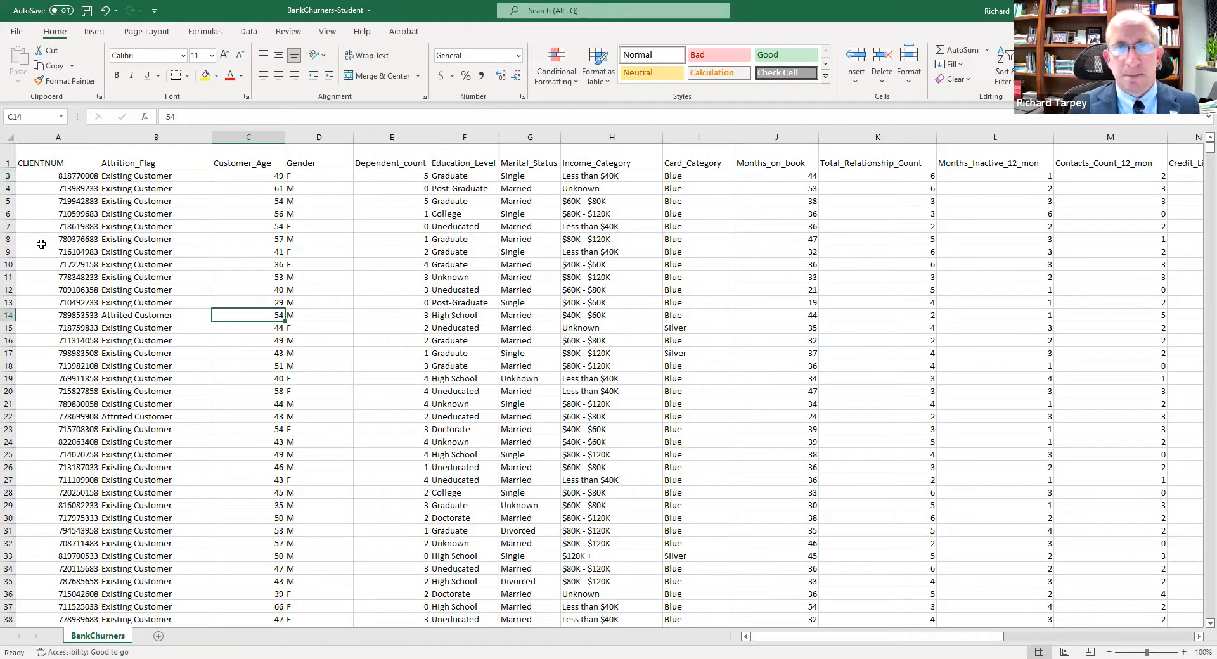
Unhide the description row between rows 1 and 3
right_click(6, 166)
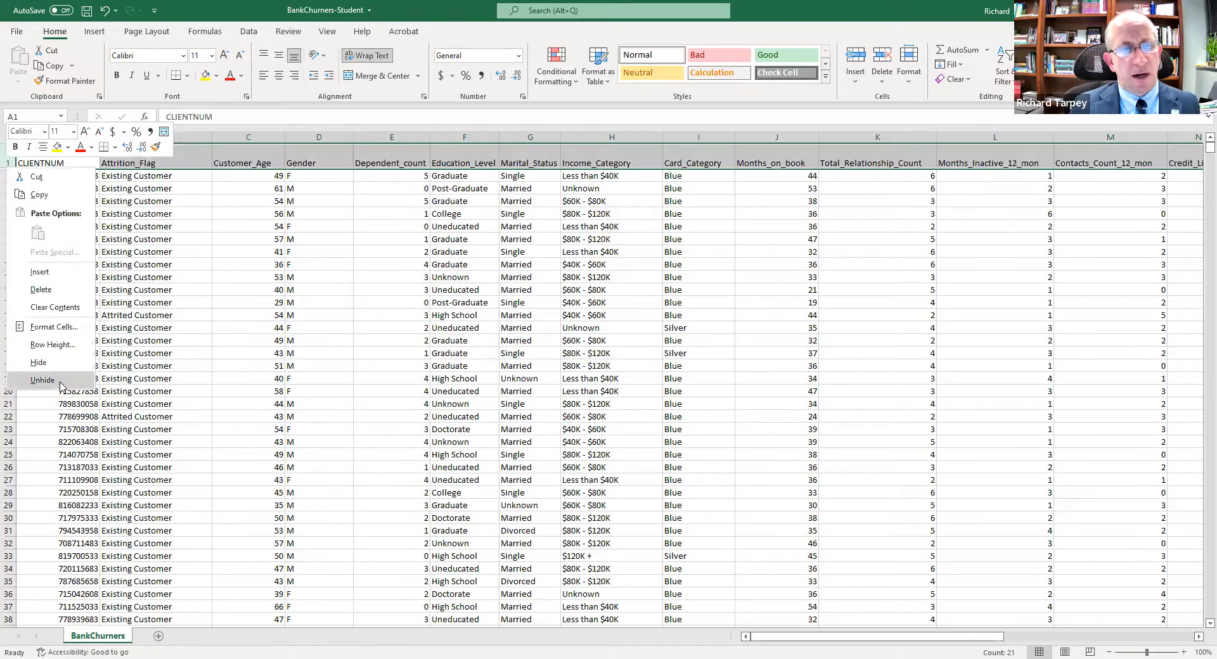
click(60, 380)
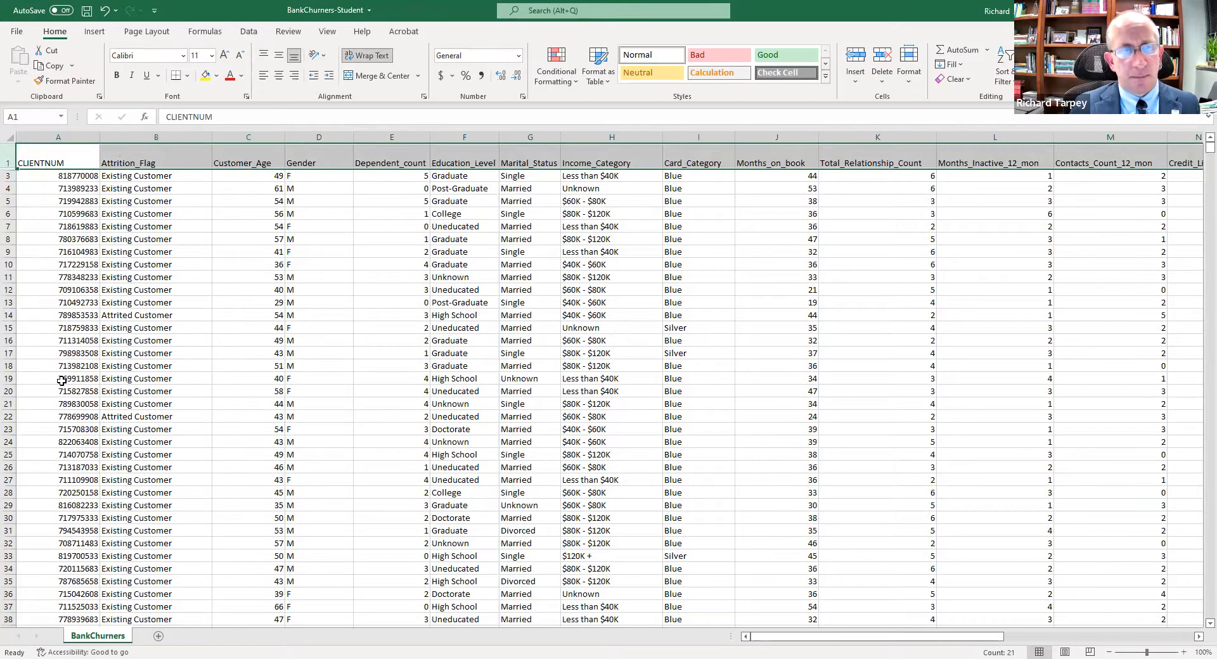
right_click(8, 168)
click(9, 166)
shift+click(10, 181)
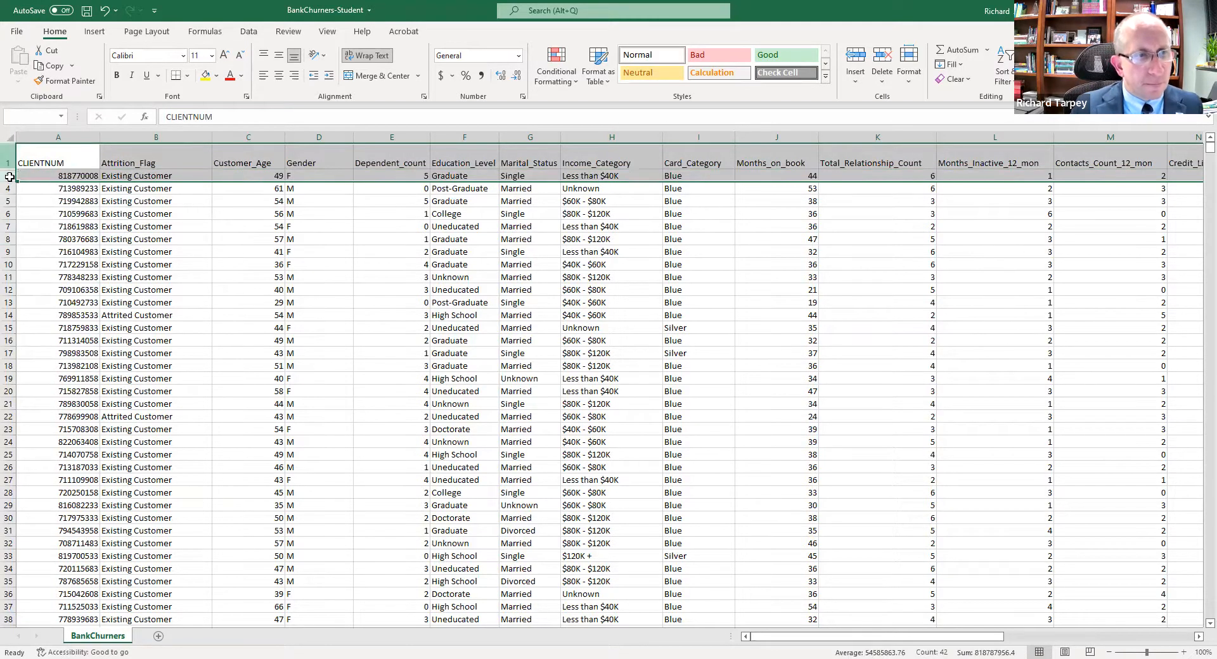
right_click(9, 180)
click(55, 391)
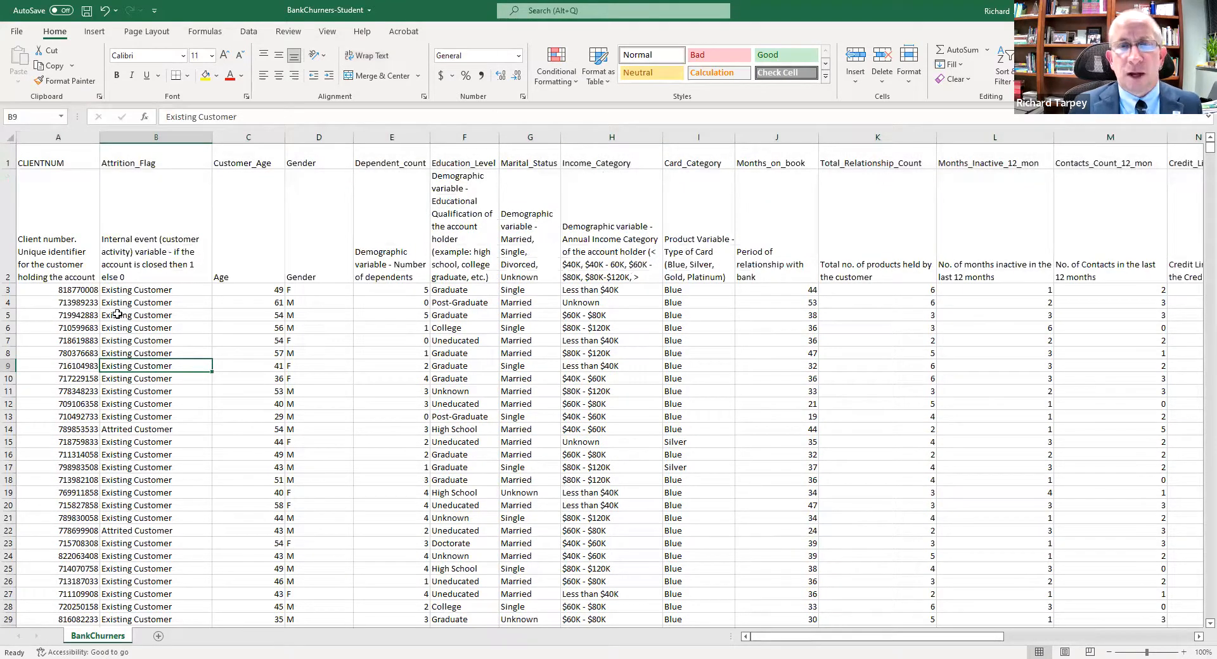
Hide the variable description row again so the headers sit directly above the customer records
click(10, 214)
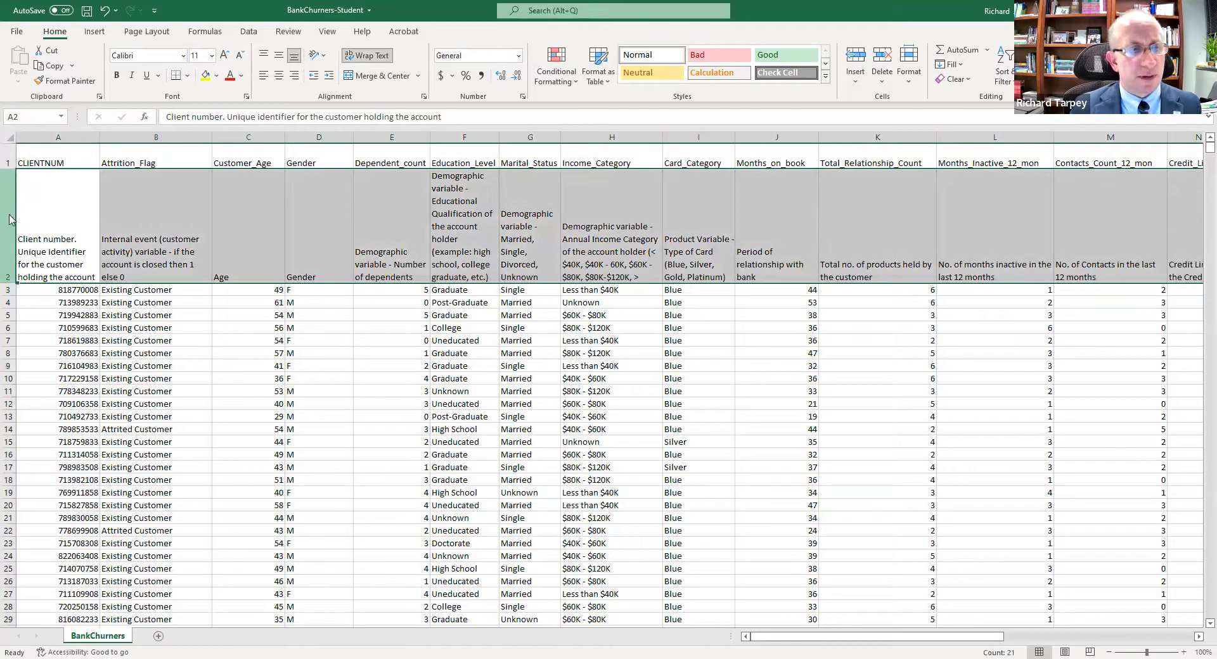
right_click(9, 215)
click(62, 413)
click(223, 339)
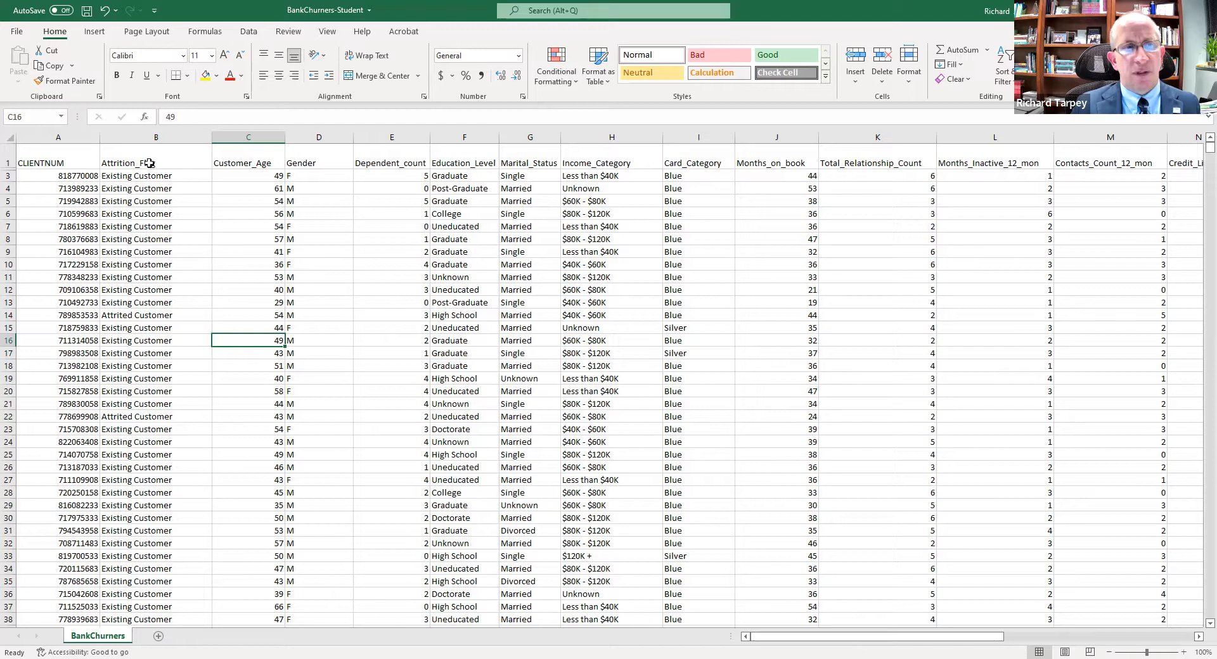
Look through the Attrition_Flag column for attrited customers among the existing ones and return to the header row
scroll(166, 236, down, 2)
scroll(170, 280, up, 1)
scroll(169, 276, up, 1)
scroll(171, 308, down, 14)
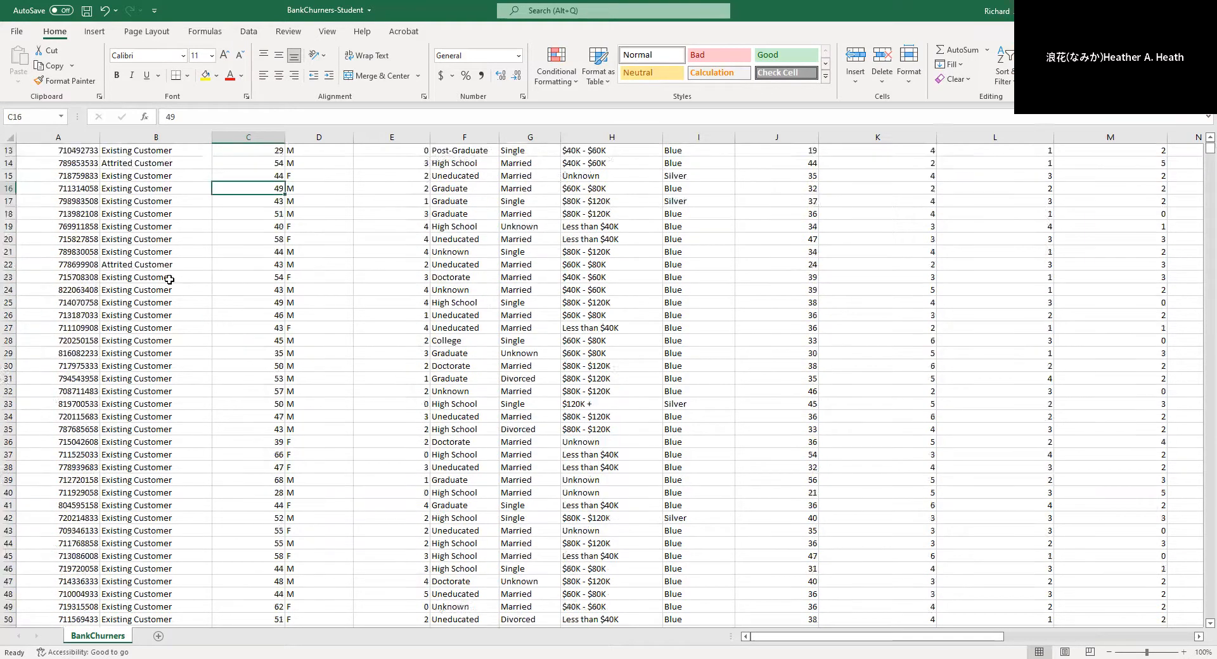
scroll(171, 307, up, 1)
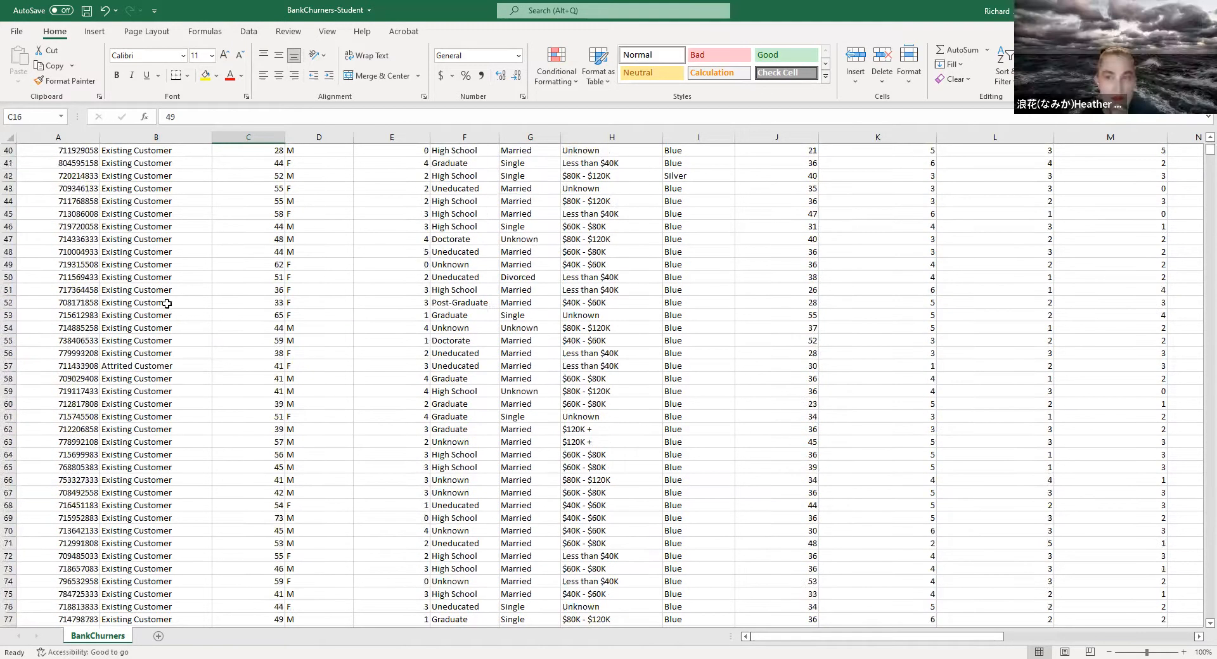
click(109, 369)
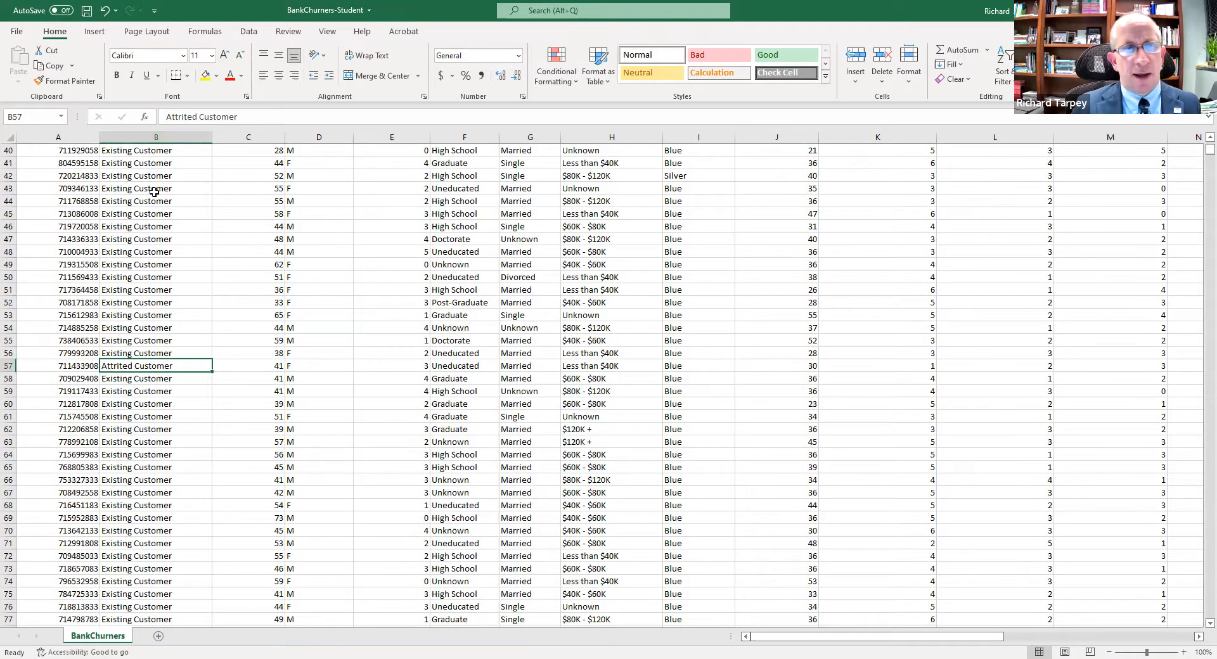
scroll(152, 192, up, 13)
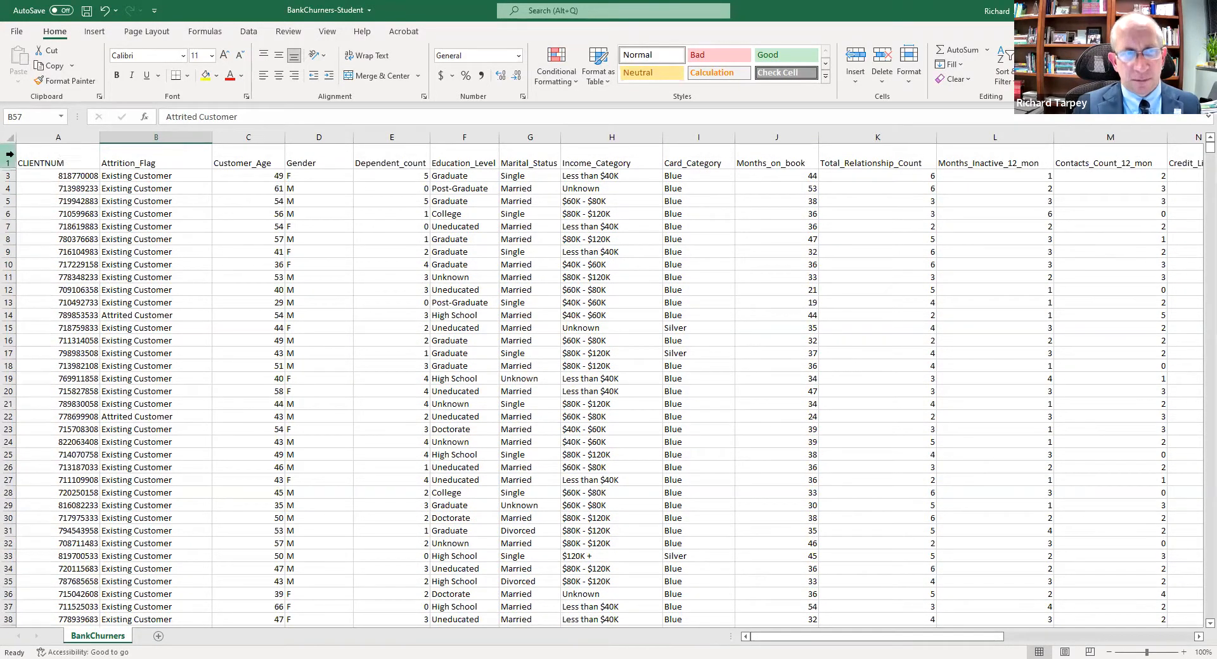
Turn on filters for the header row and check which values the Attrition_Flag filter offers
click(154, 155)
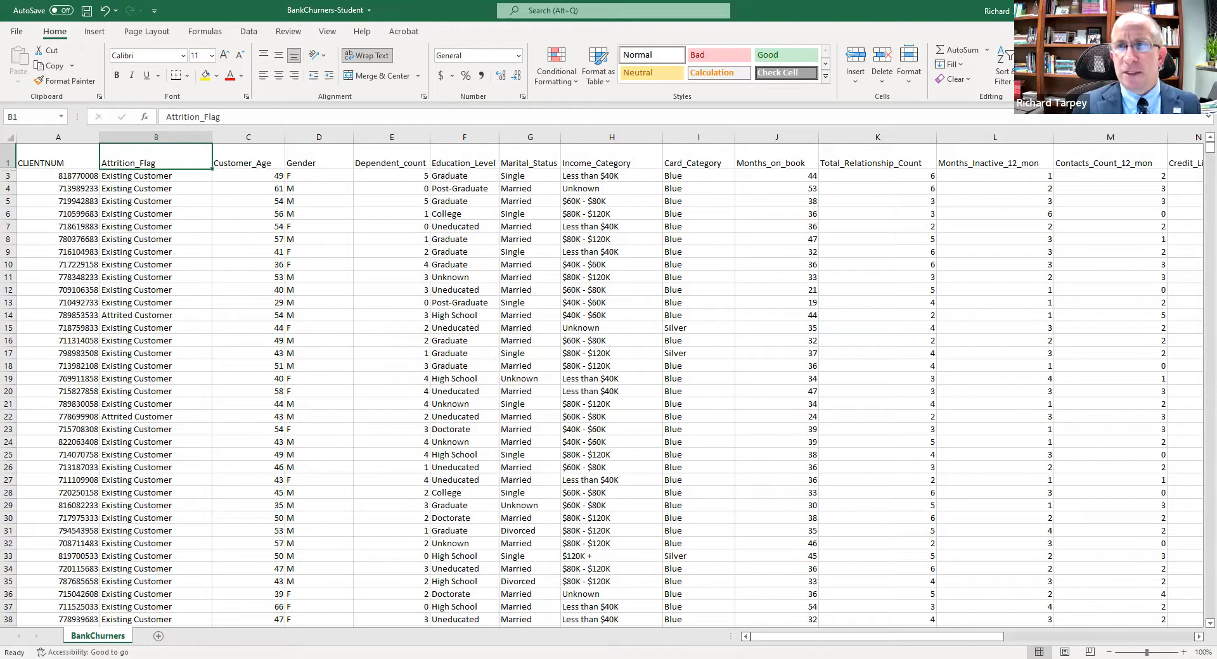
click(1004, 67)
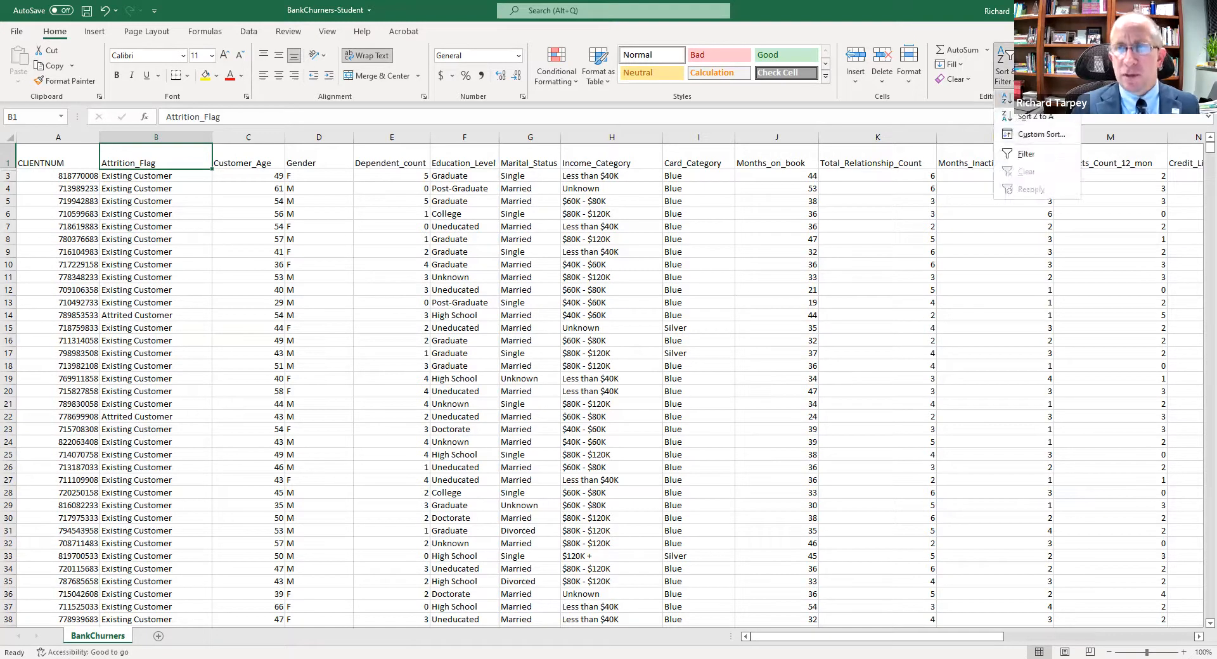
click(1029, 154)
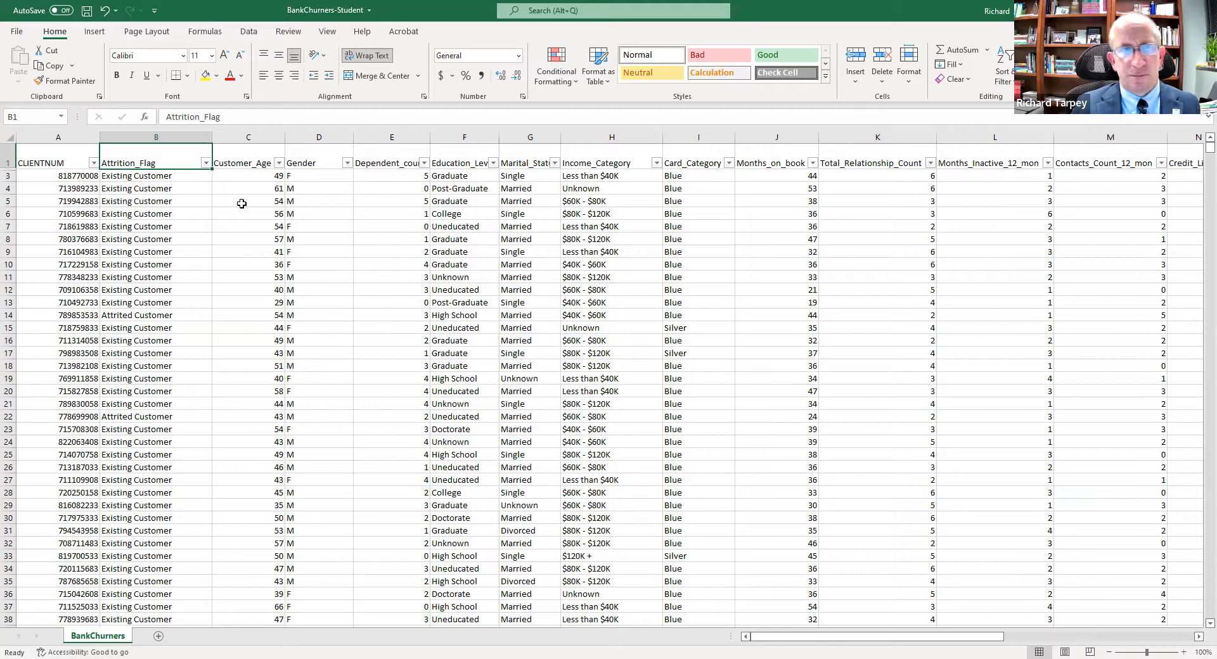
click(206, 164)
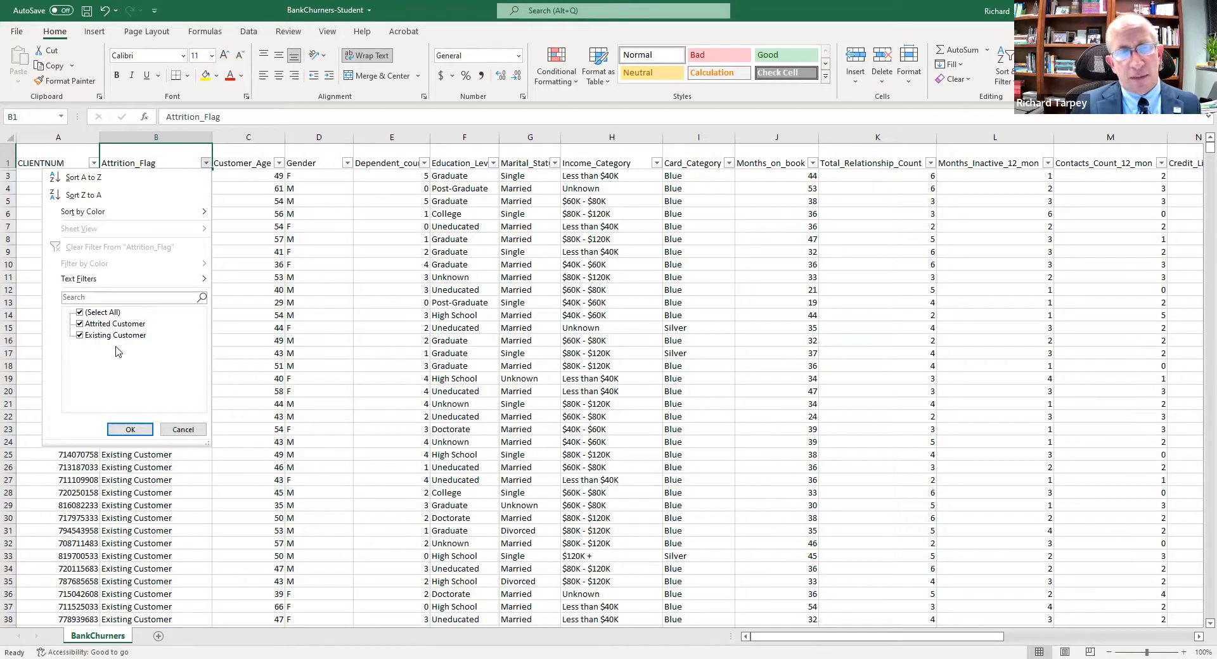
click(183, 429)
Clear the Attrition_Flag entries in B20:B26 and check the column's filter list for missing values
drag(156, 391, 155, 467)
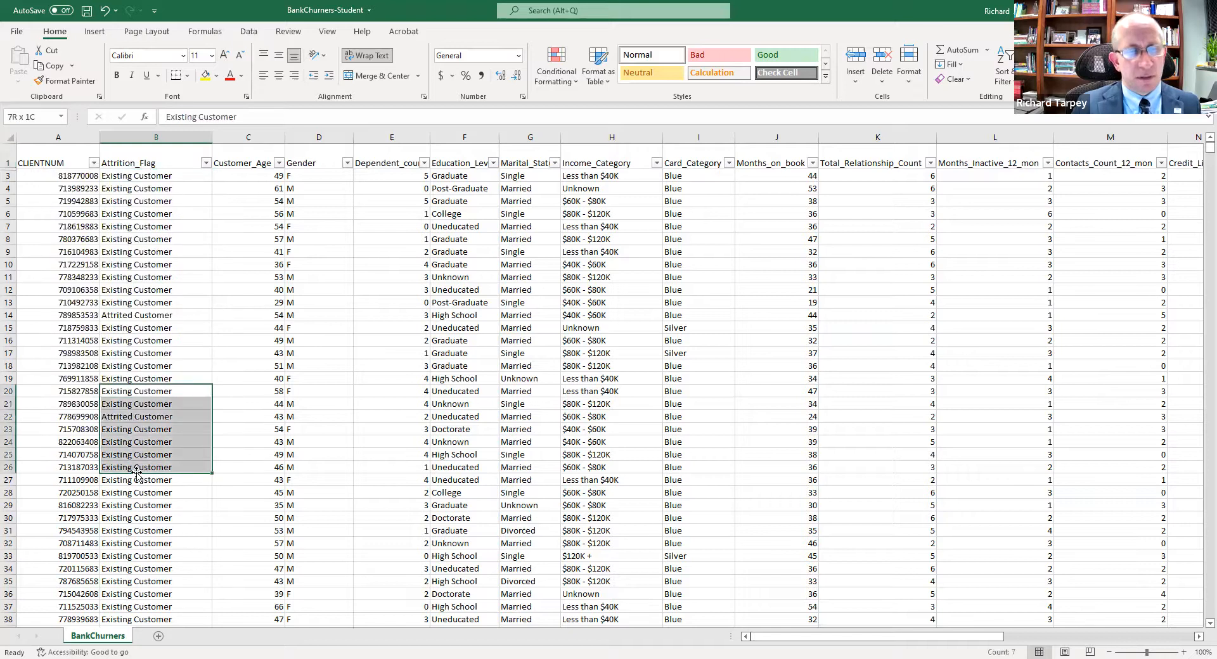
key(Delete)
click(228, 354)
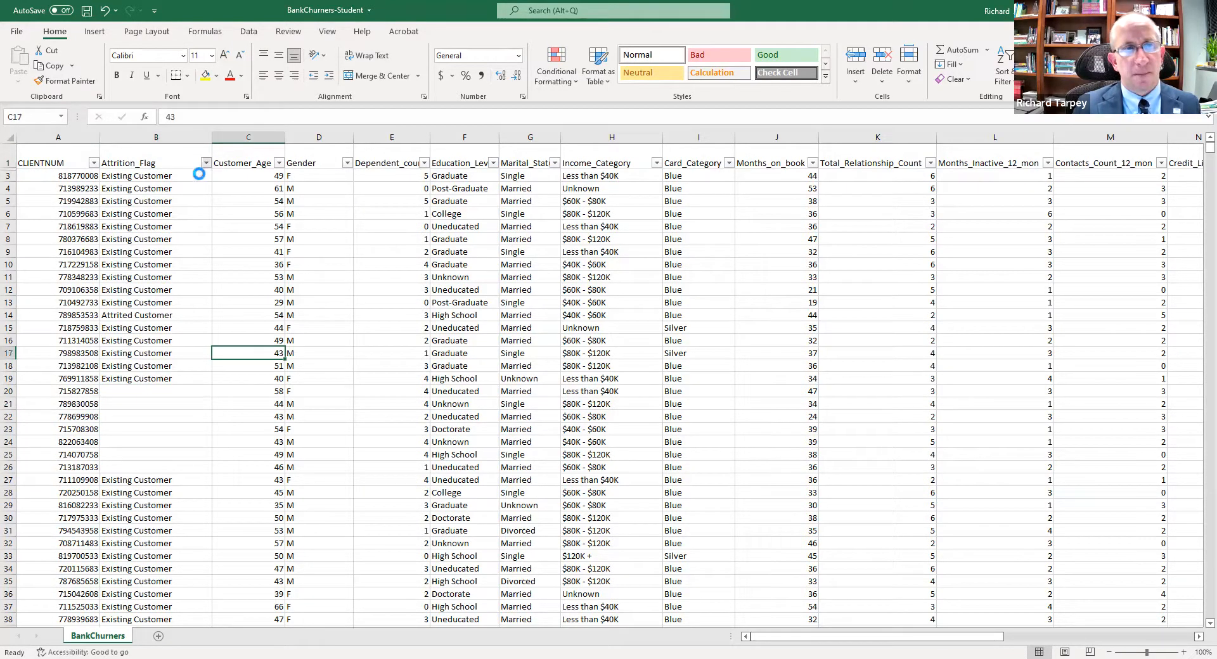
click(206, 164)
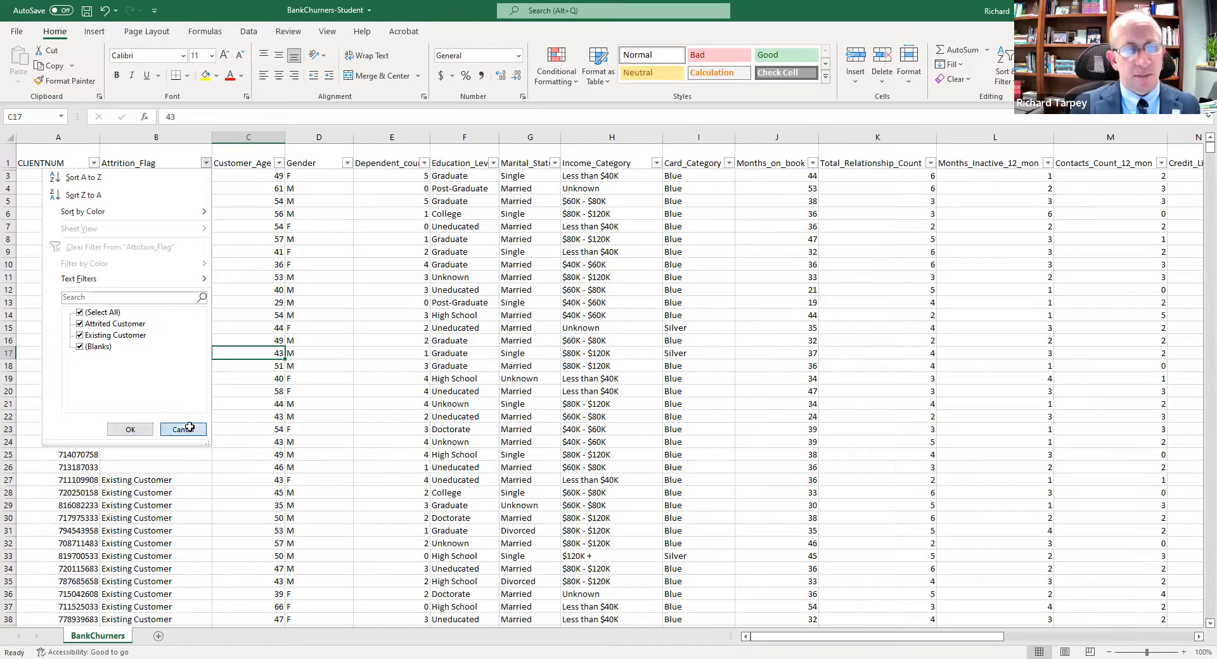
click(142, 433)
Clear the Attrition_Flag entries in B5859:B5864 and return to the start of the sheet
scroll(145, 442, down, 11)
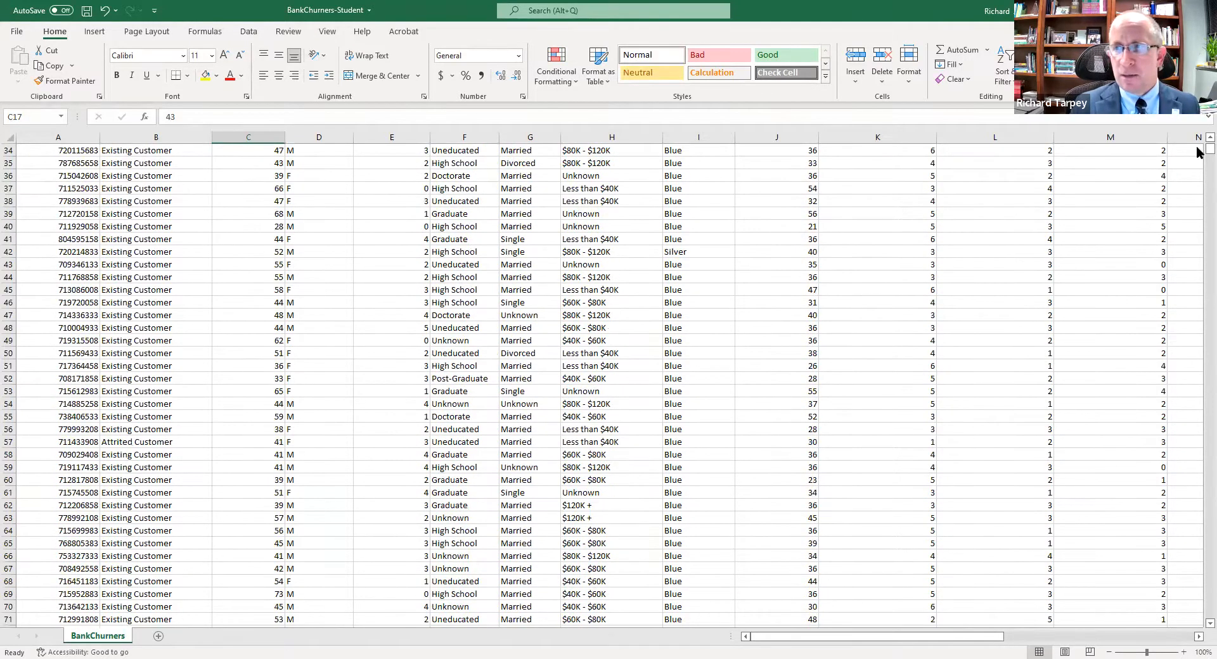
drag(1210, 149, 1210, 417)
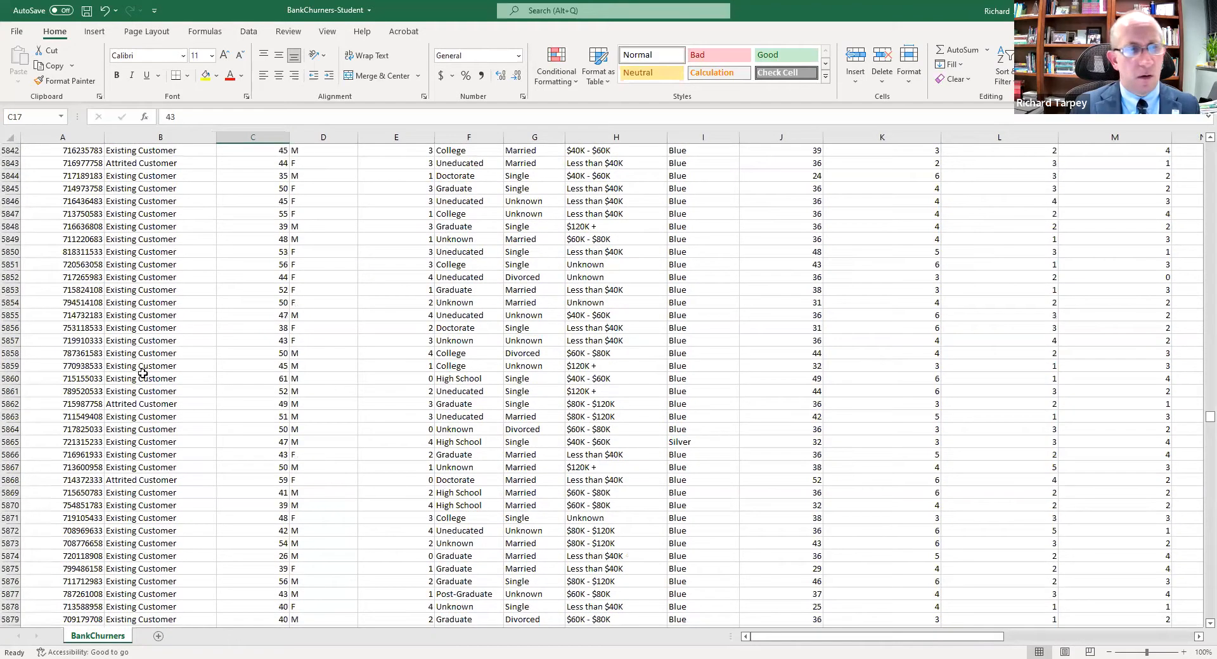
click(146, 369)
shift+click(156, 425)
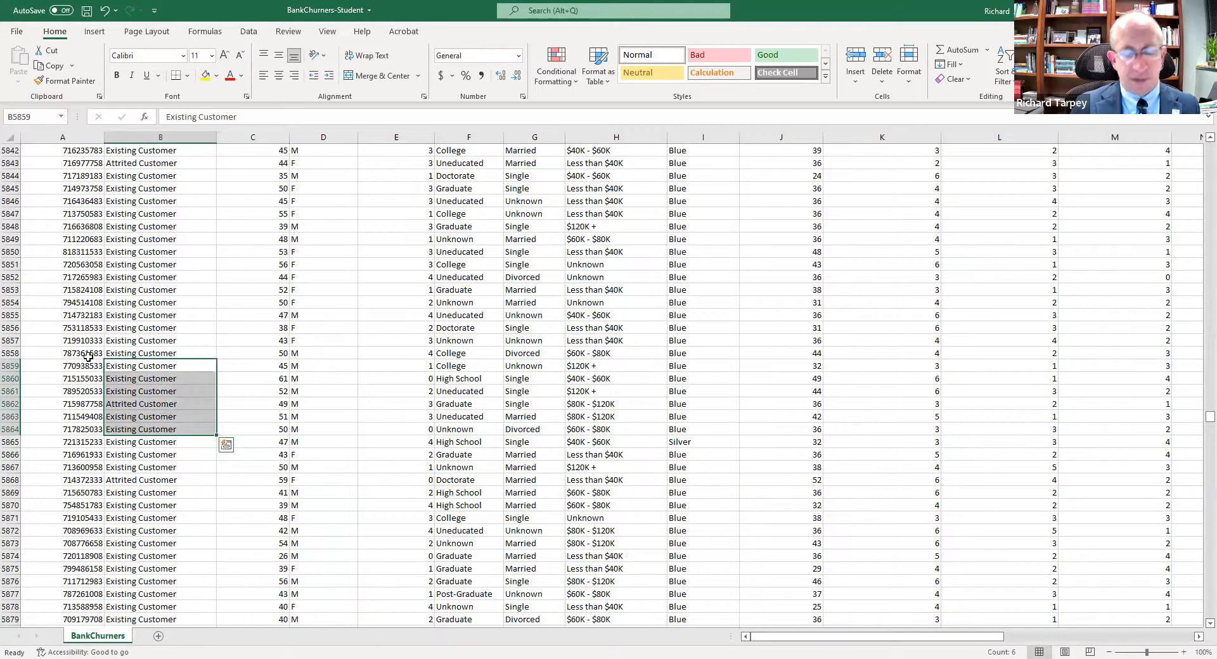
key(Delete)
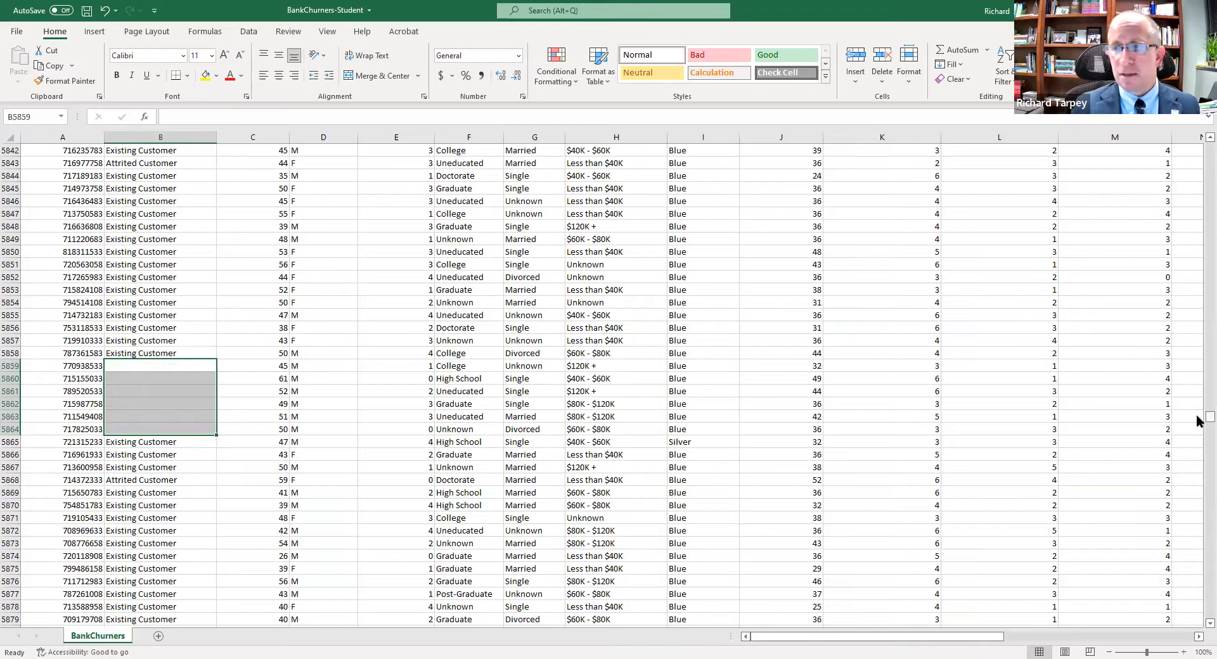
drag(1210, 416, 1204, 140)
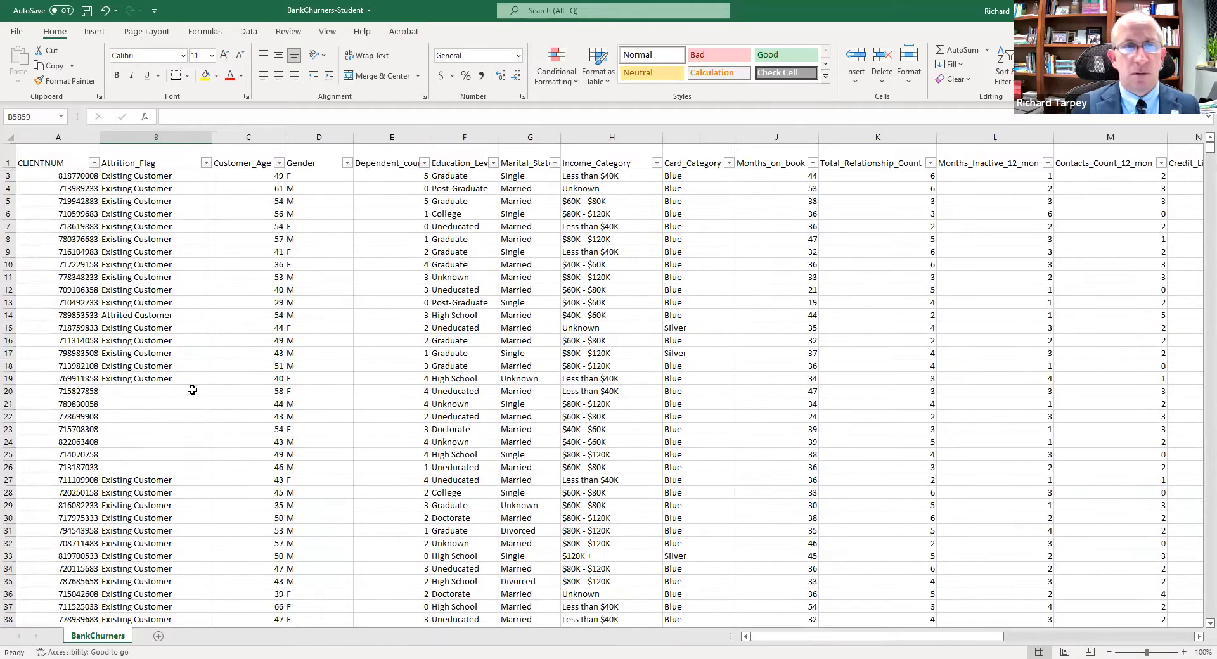
Review the filter value lists of Attrition_Flag, Card_Category and Customer_Age without applying a filter
click(206, 164)
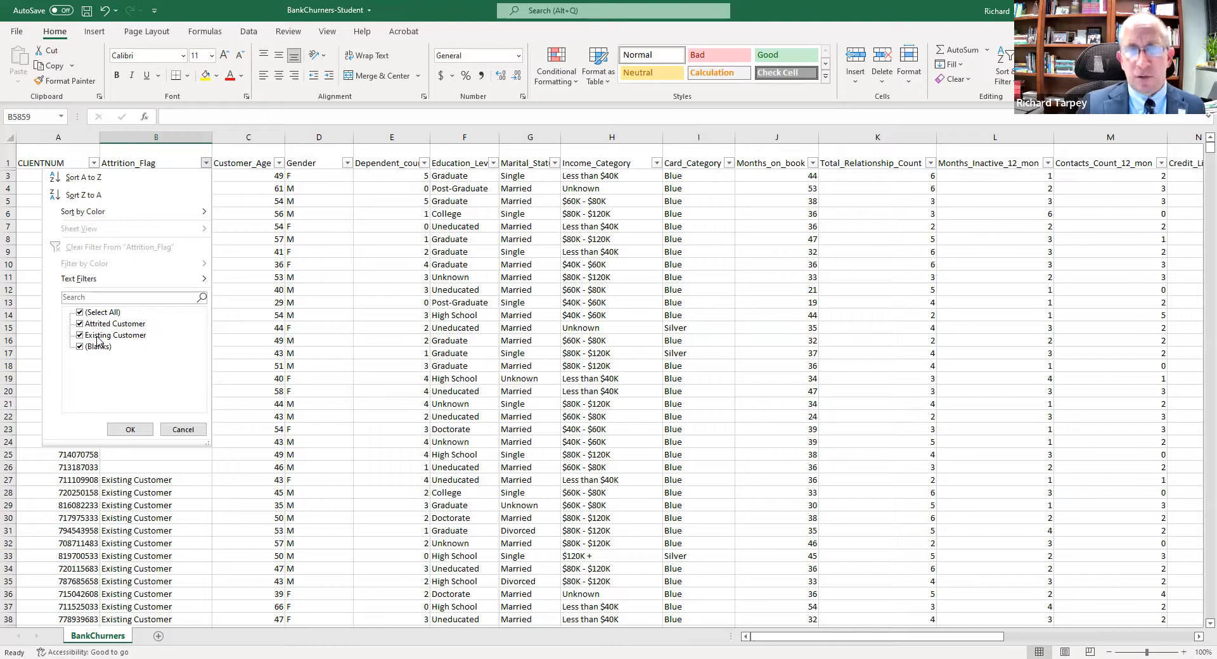
click(700, 189)
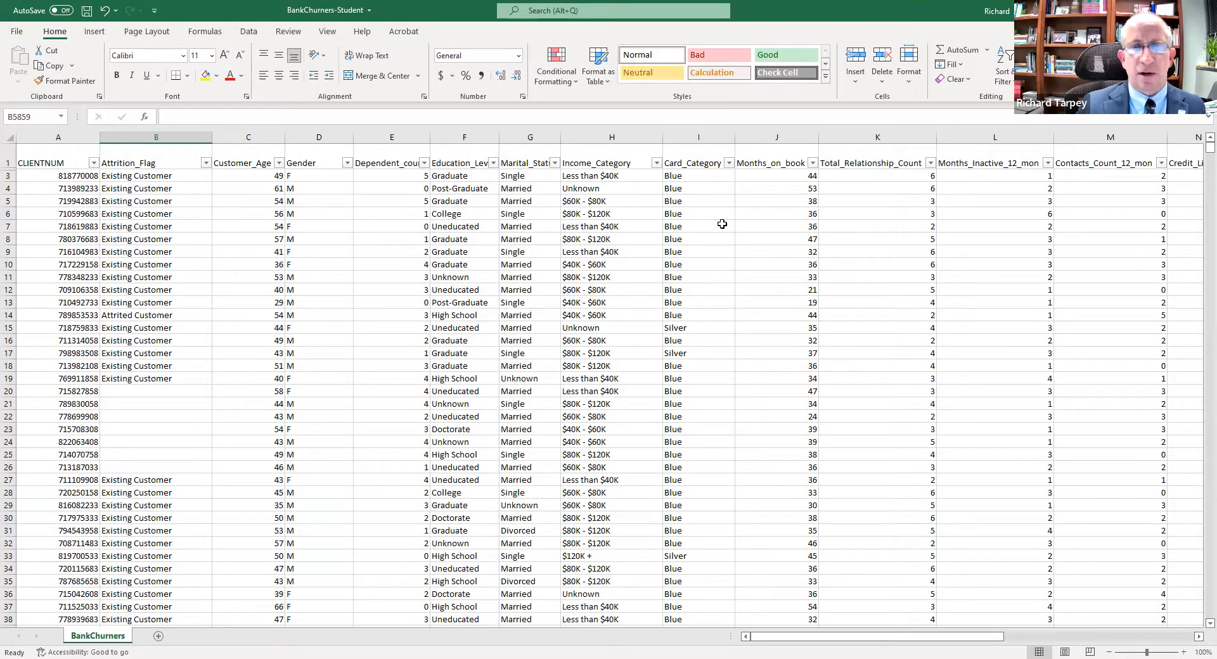
click(729, 163)
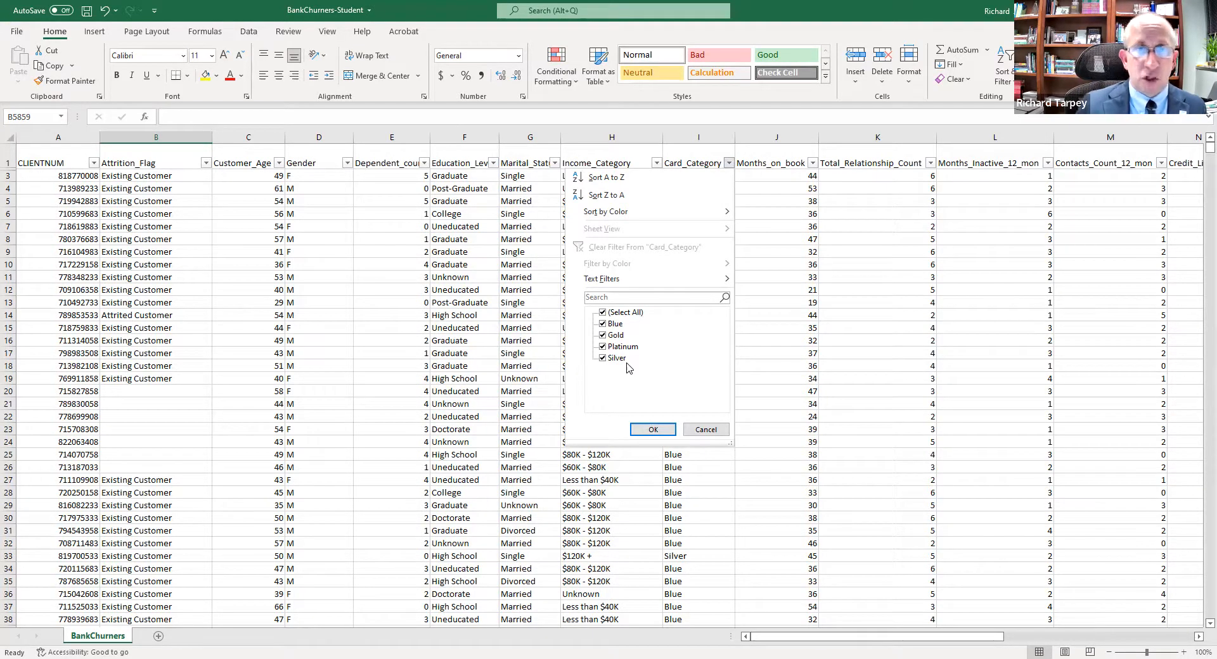
click(711, 432)
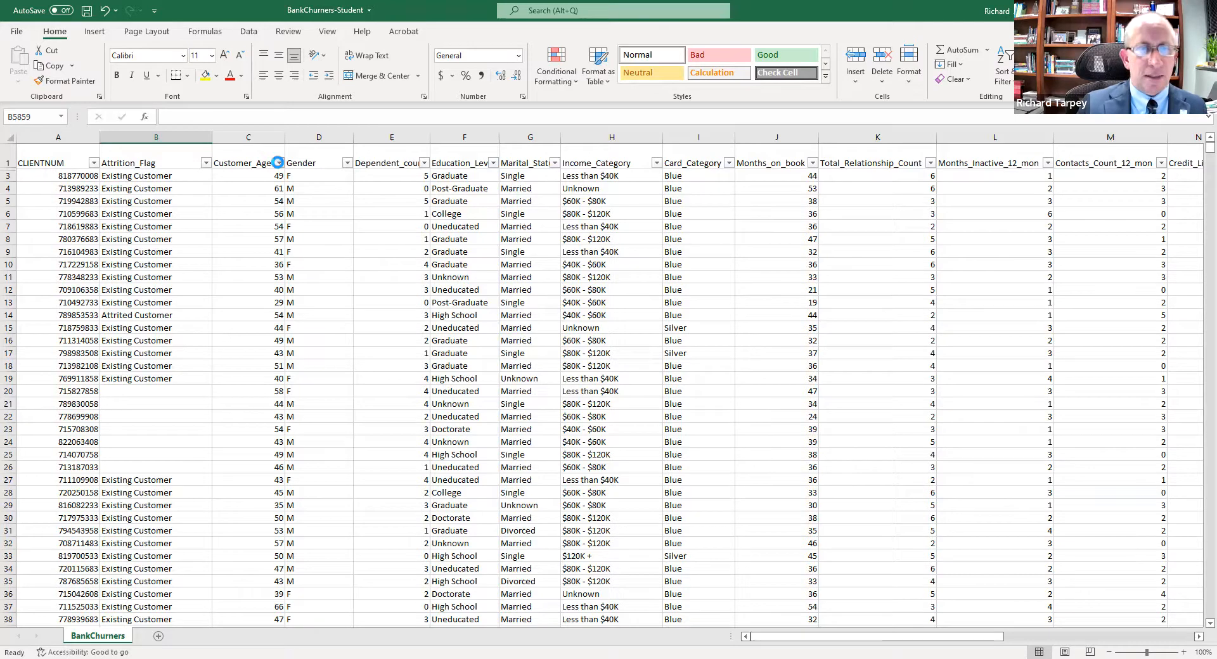
click(279, 163)
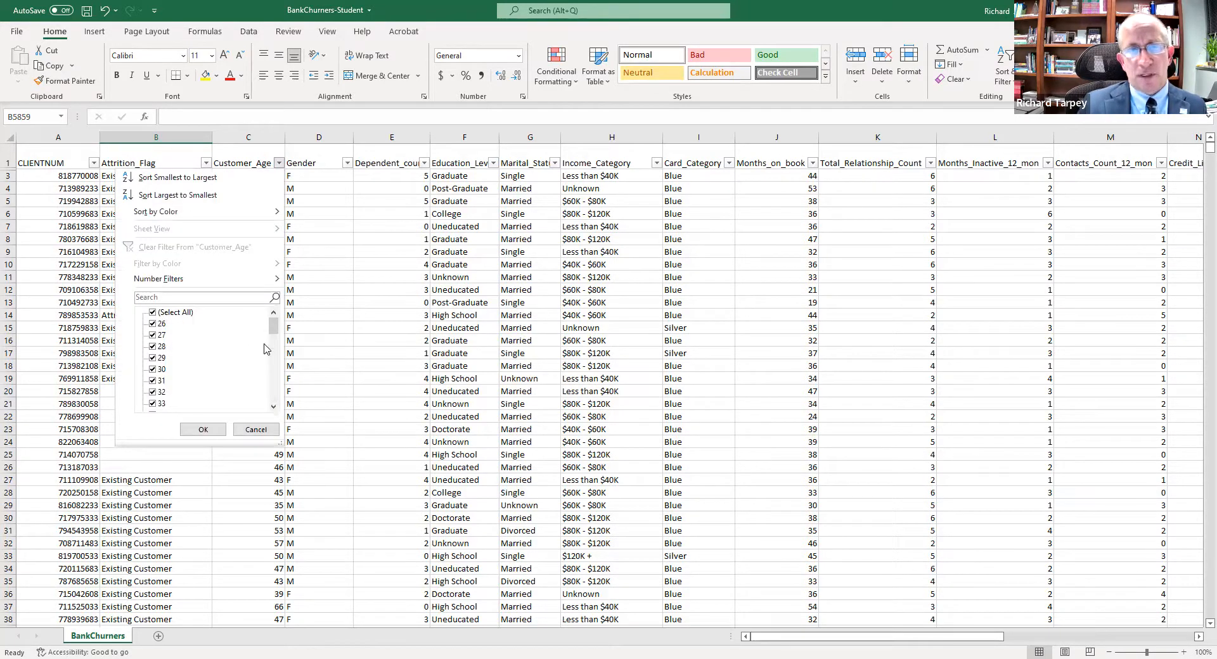
drag(269, 322, 272, 416)
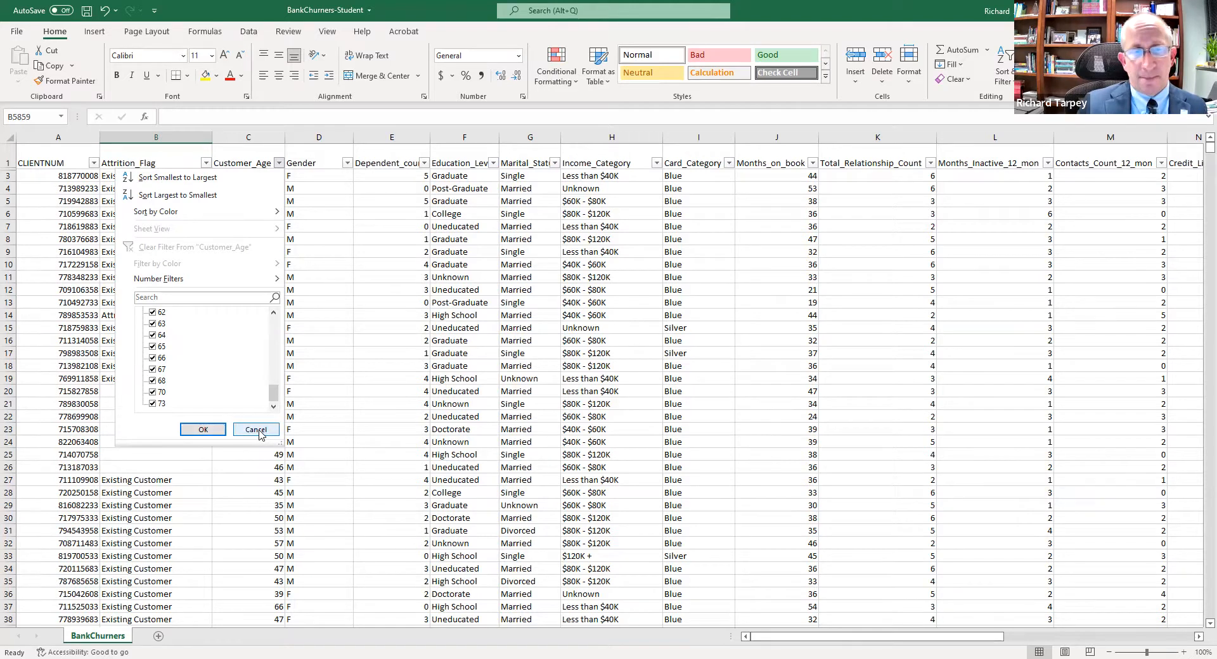
Copy "Existing Customer" from B19 into the blank Attrition_Flag cells B20:B26
click(129, 378)
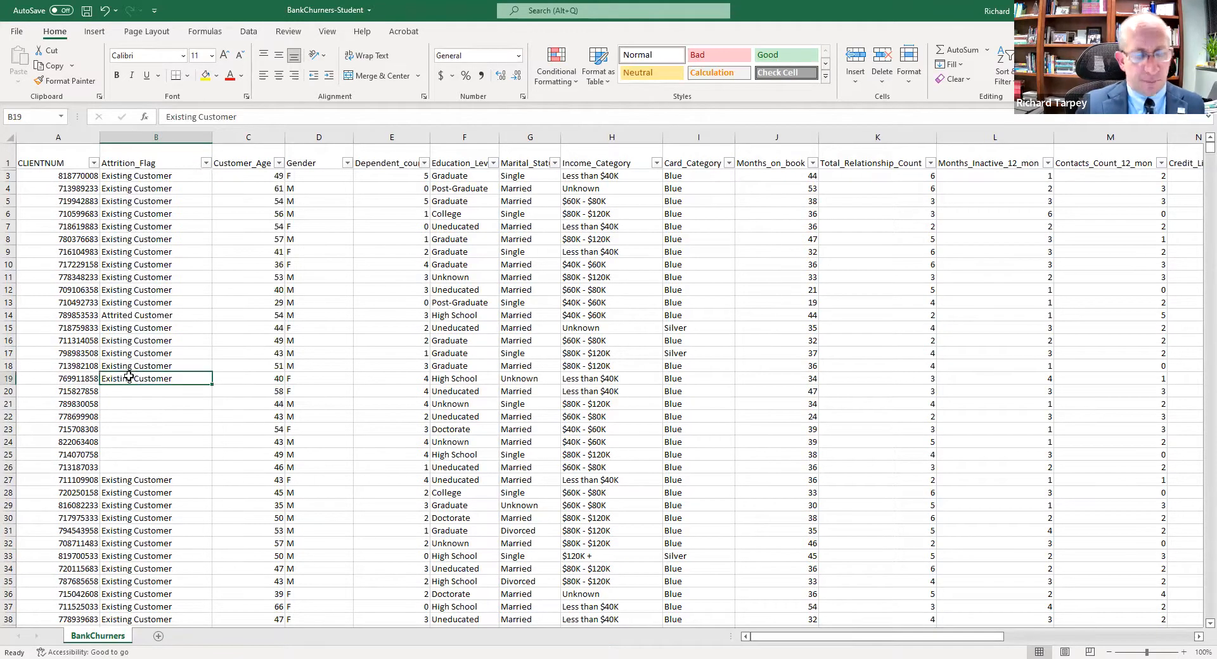
drag(129, 378, 134, 391)
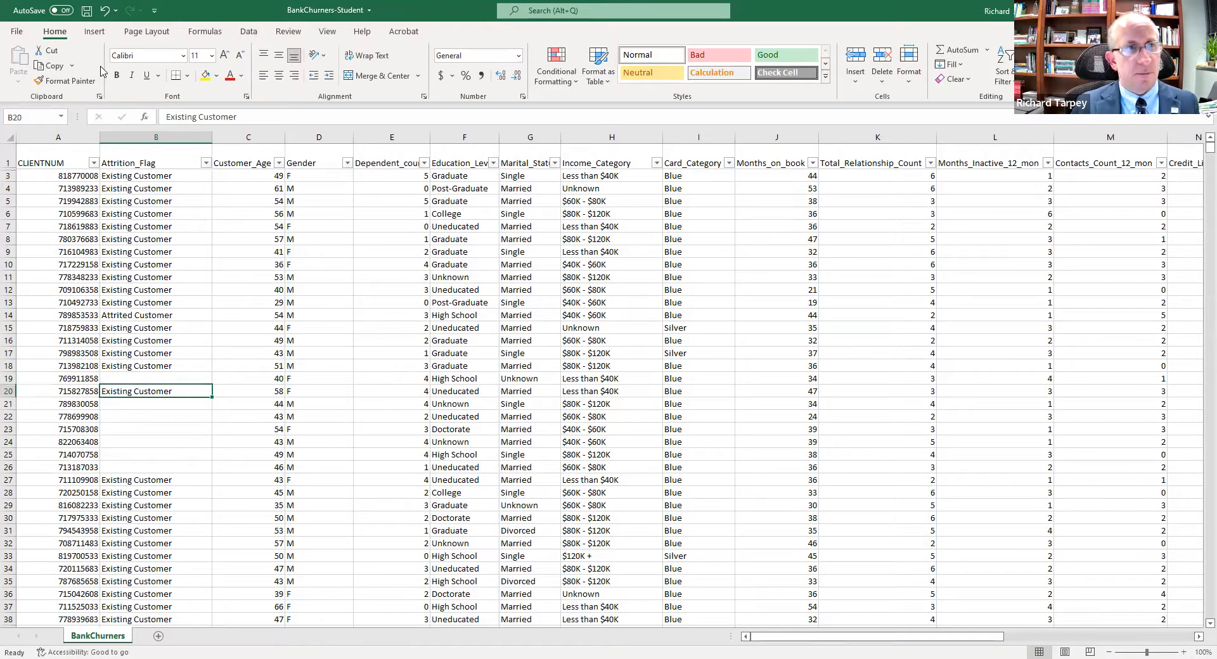
key(ctrl+z)
key(ctrl+c)
drag(147, 392, 145, 471)
key(ctrl+v)
click(144, 480)
scroll(166, 436, down, 1)
scroll(166, 436, up, 1)
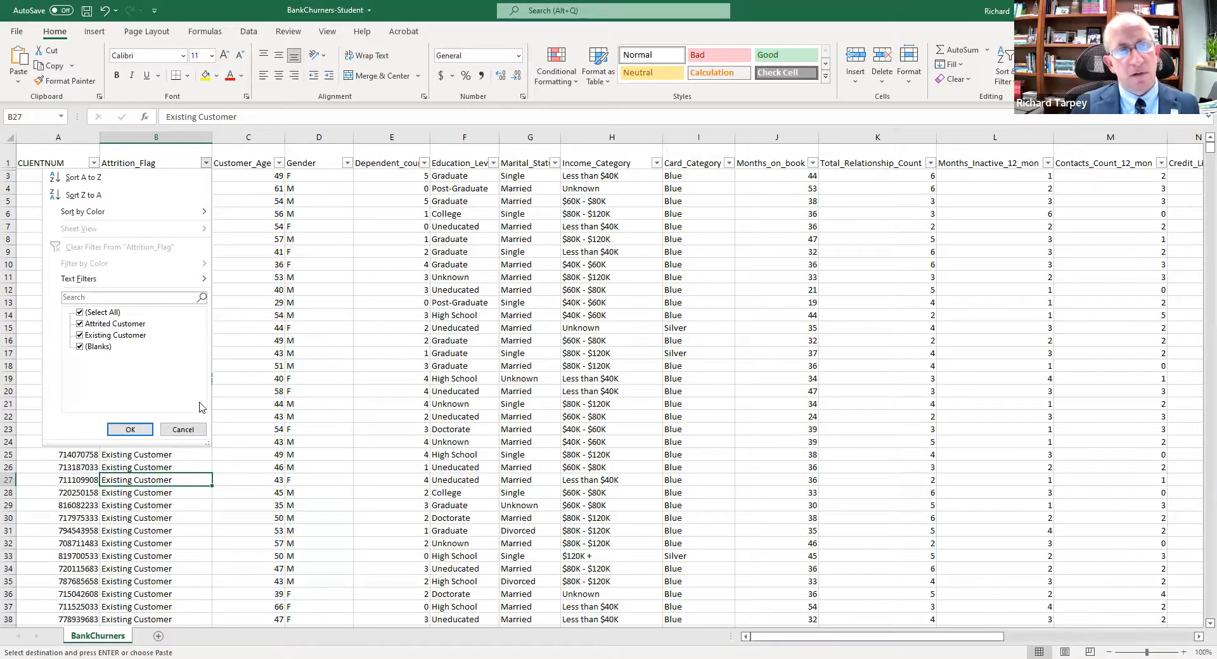
Filter the Attrition_Flag column to show only rows with blank entries
click(79, 312)
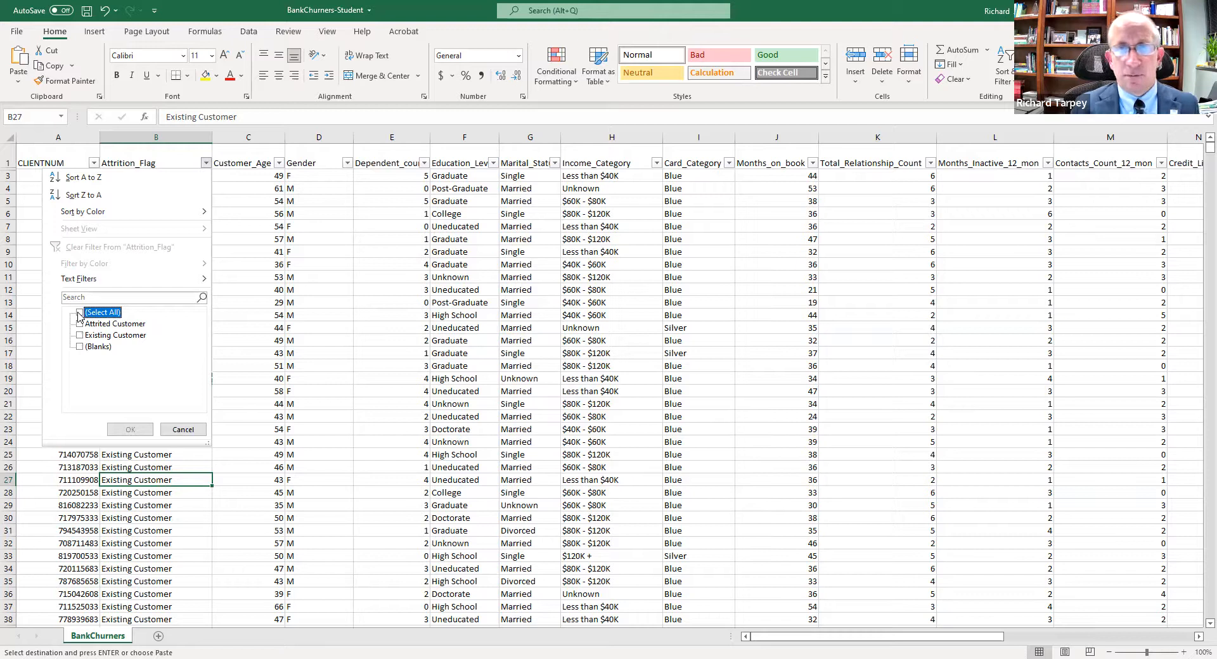
click(80, 346)
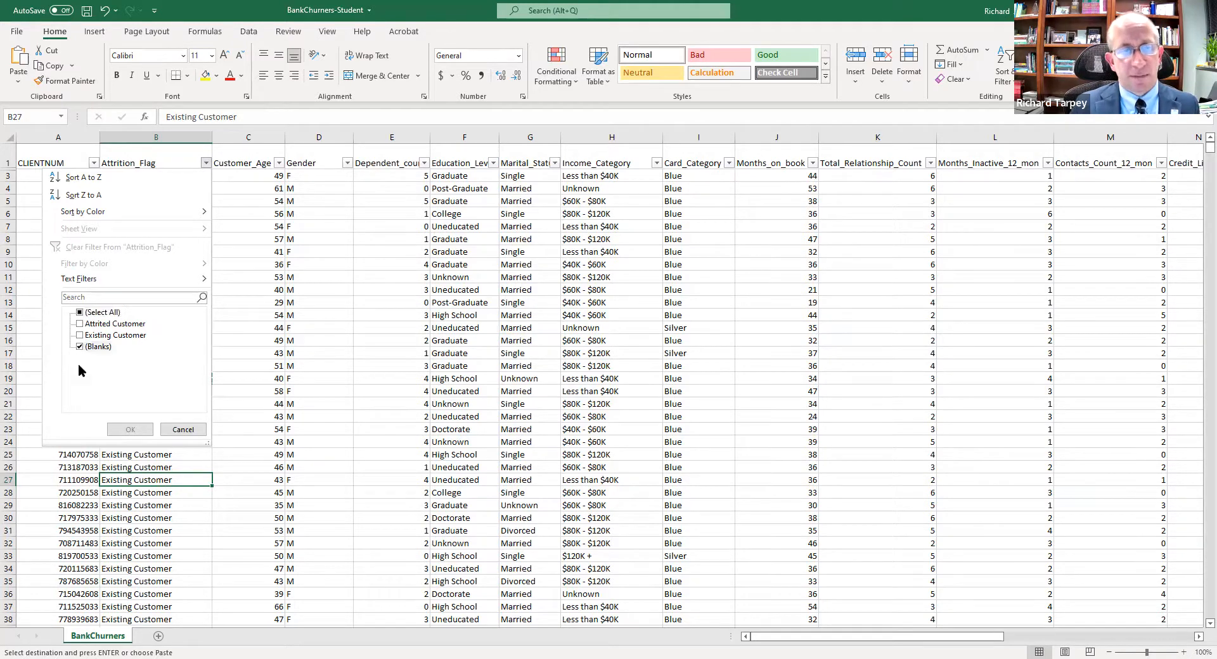
click(129, 430)
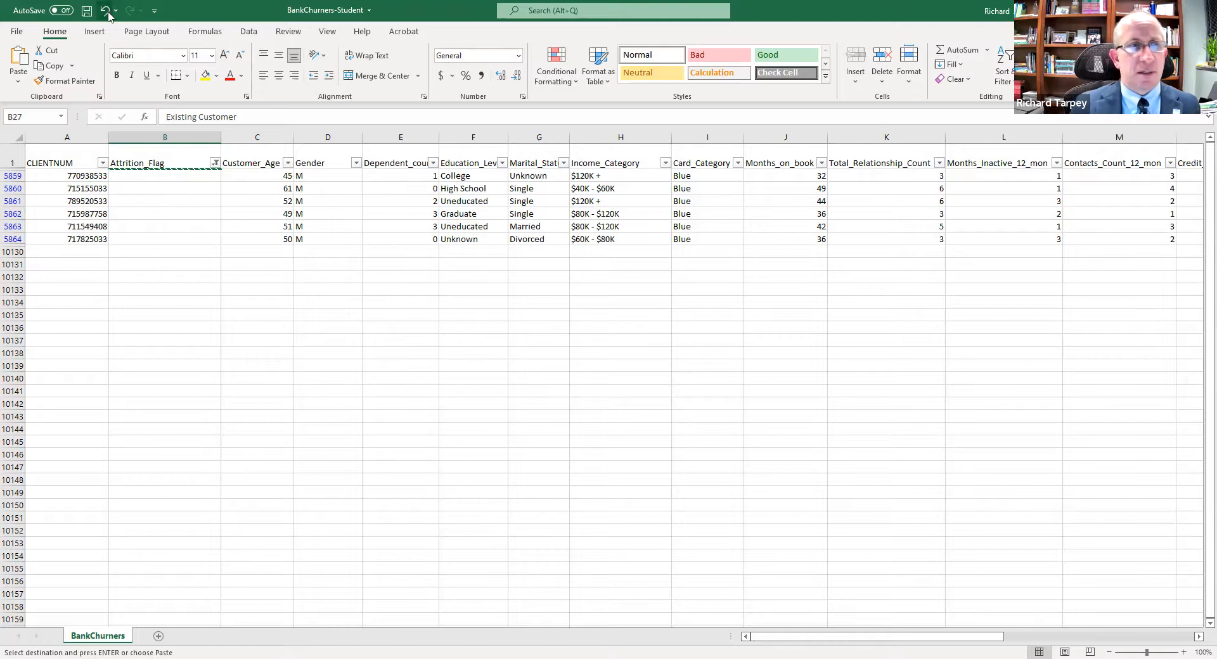
Restore all values in the Attrition_Flag filter so every record is shown
click(215, 164)
click(119, 312)
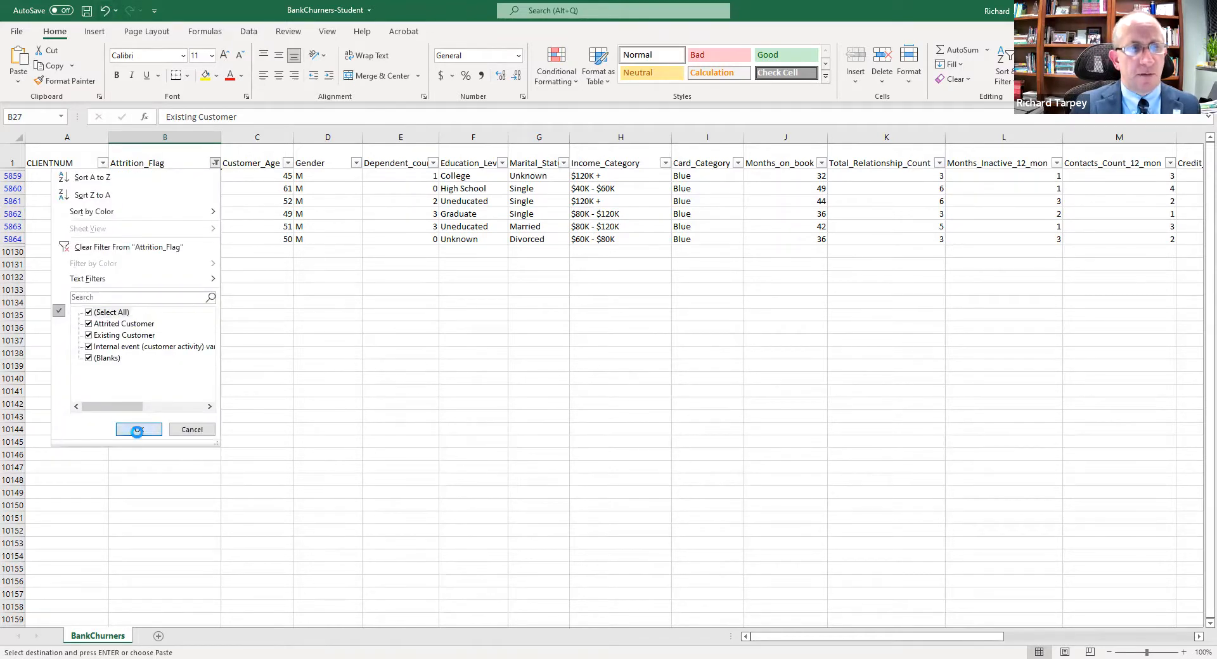
key(Return)
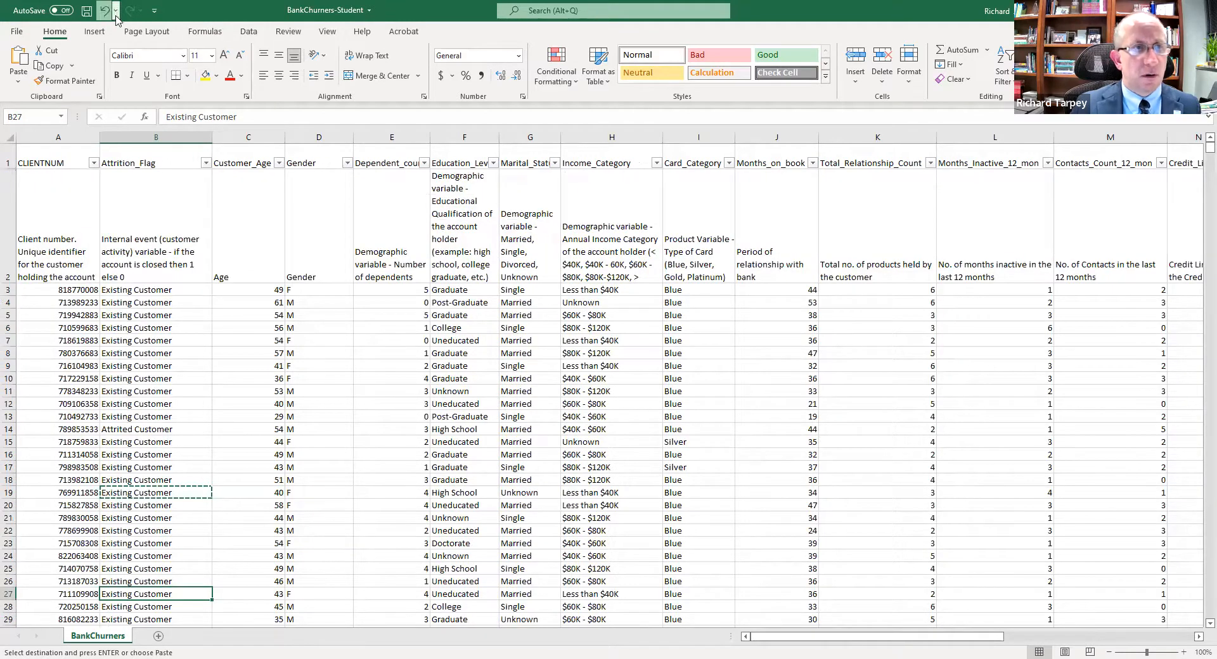
Undo the recent filters, paste, clears and AutoFilter activation in one go, and check the undo and redo histories
click(115, 10)
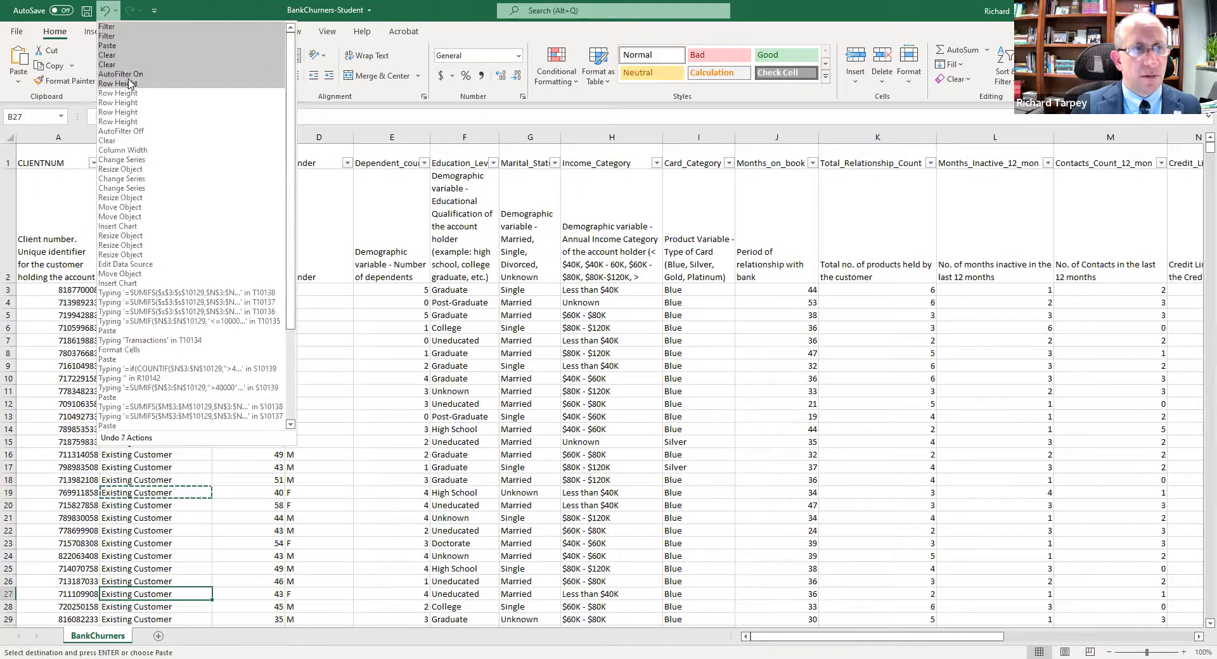
click(188, 293)
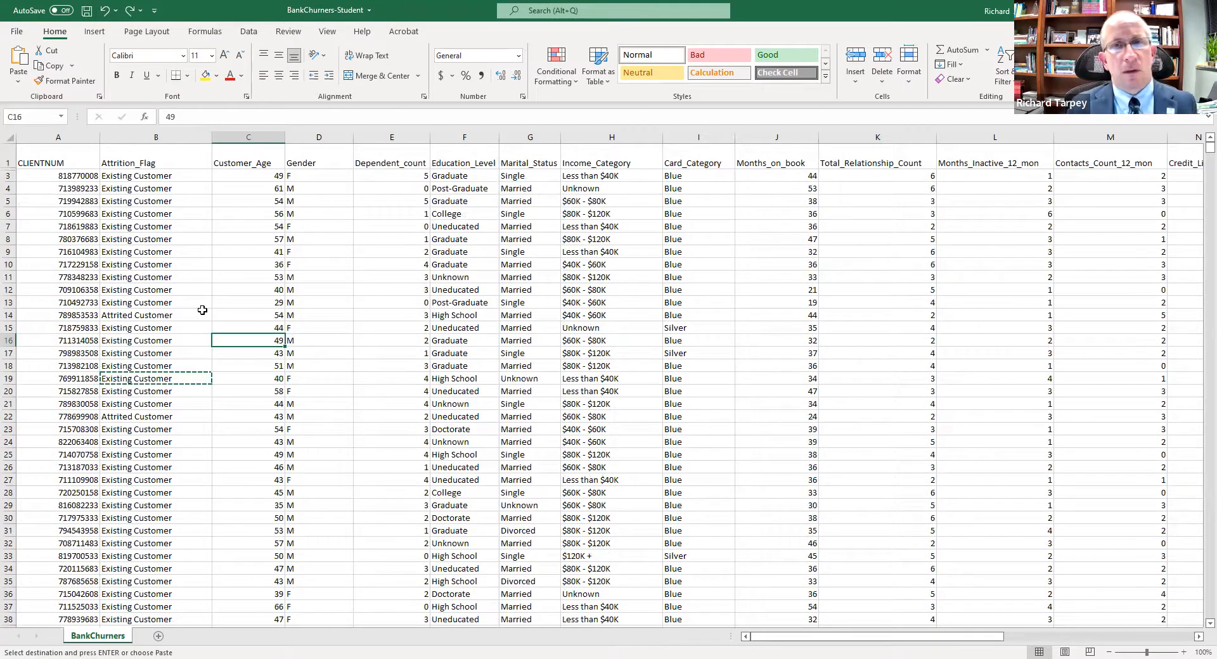
click(117, 13)
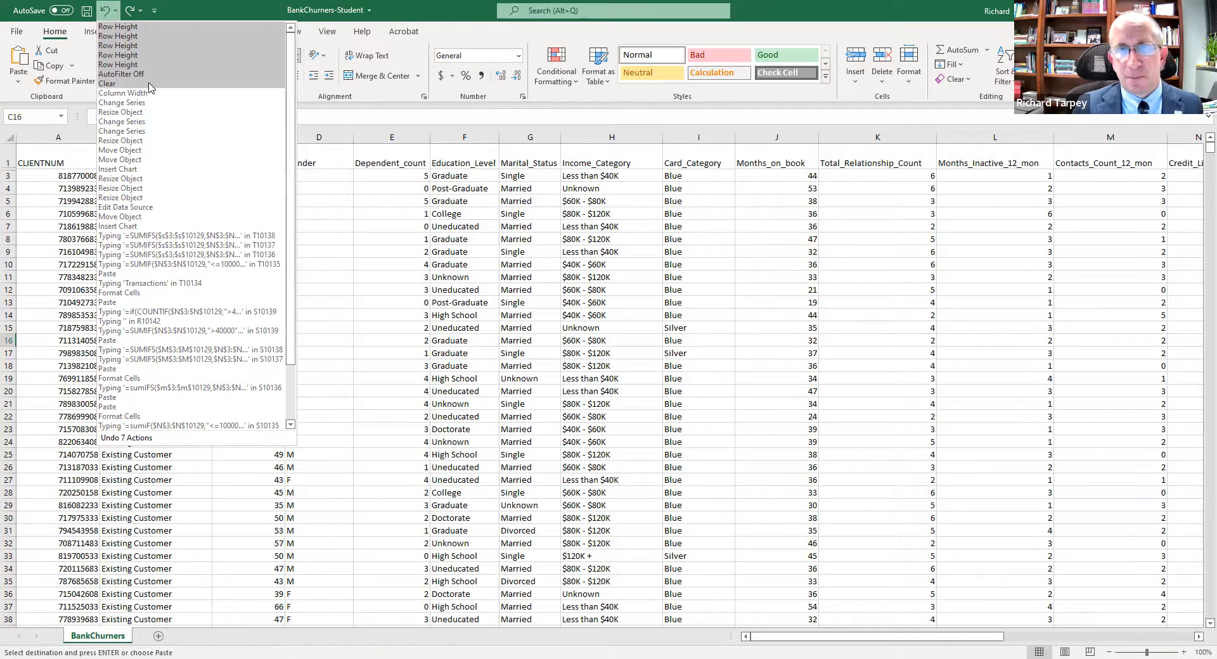
click(139, 11)
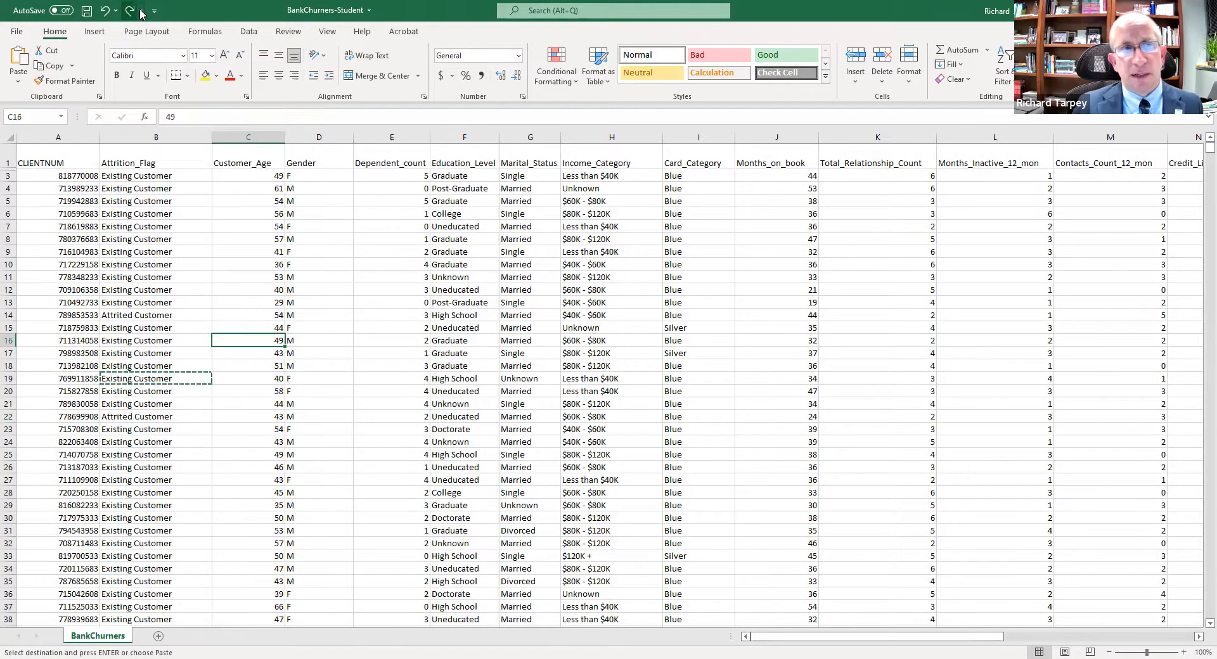
click(140, 11)
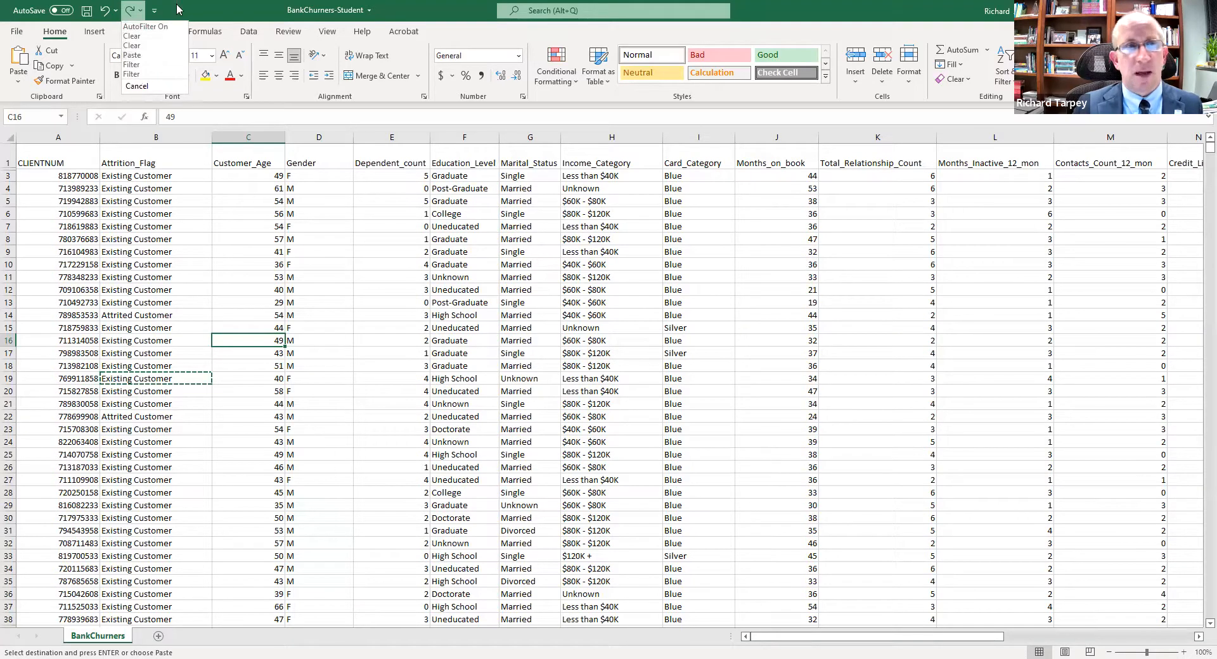
click(171, 226)
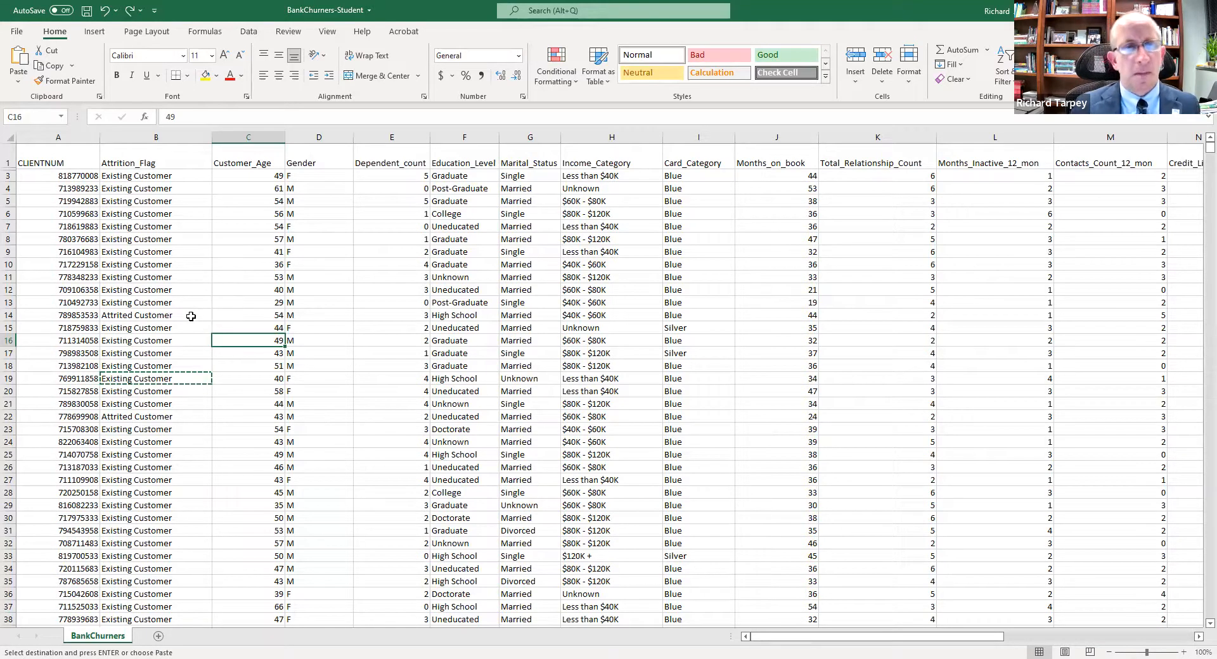
click(246, 253)
click(193, 283)
click(258, 171)
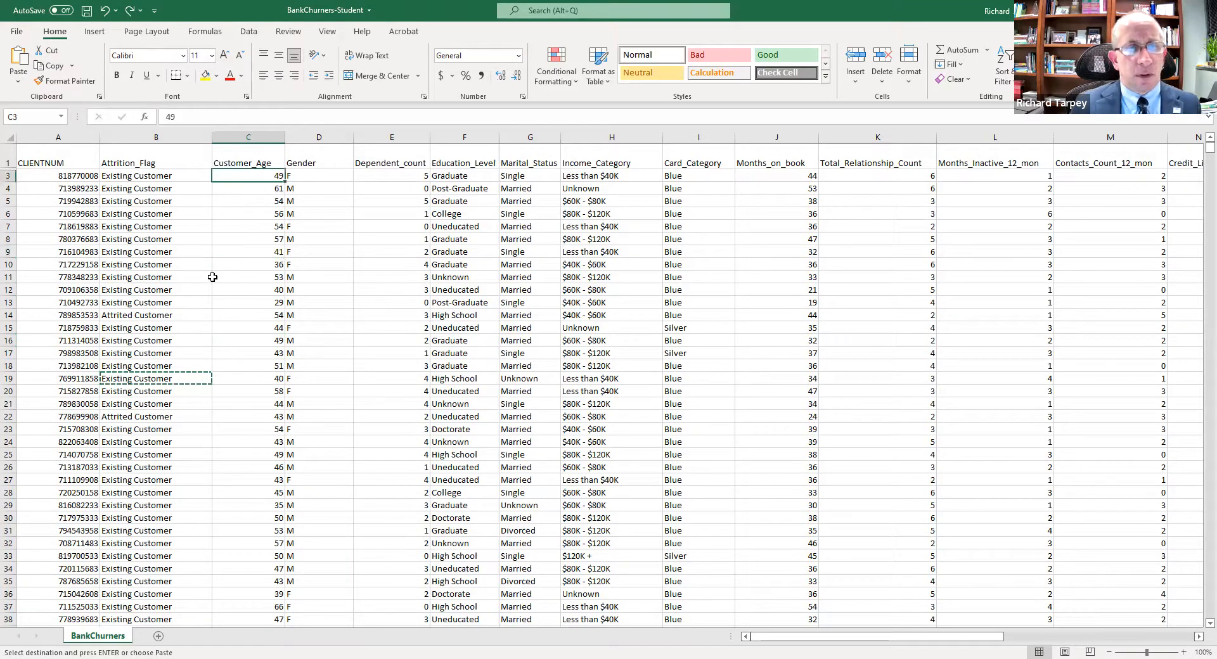
click(181, 355)
scroll(184, 376, down, 1)
scroll(184, 377, up, 1)
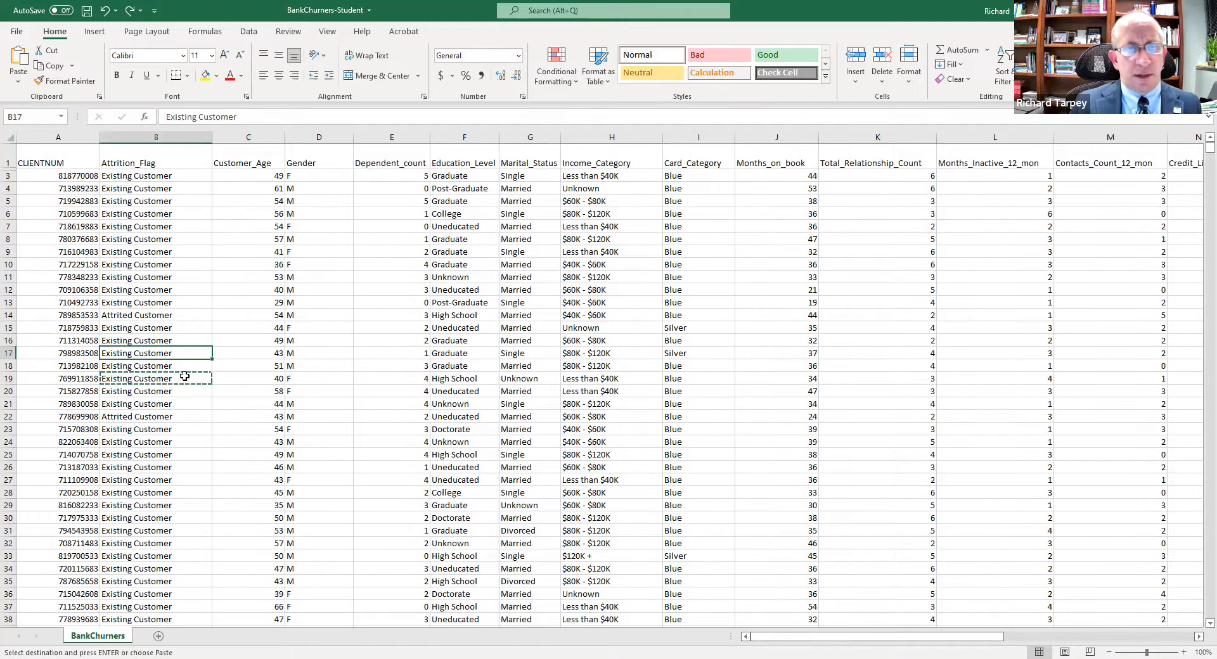
Clear the Customer_Age entries in C67:C69 and return to the start of the sheet
click(261, 177)
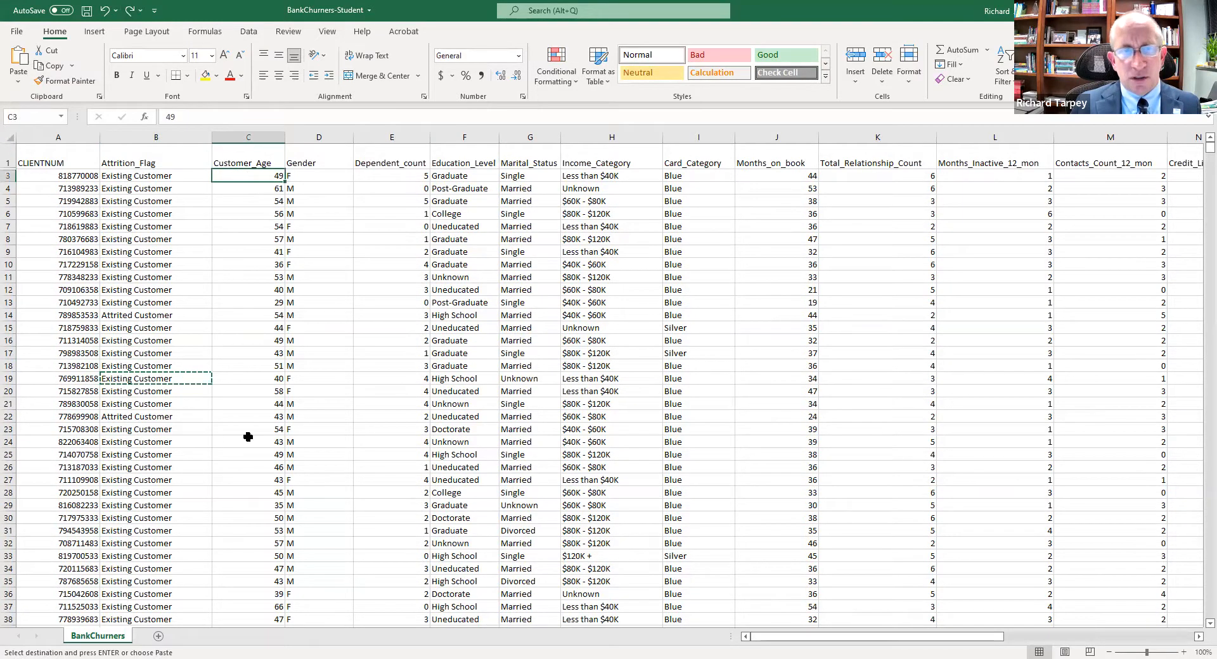
scroll(244, 431, down, 14)
drag(259, 416, 257, 444)
key(Return)
scroll(245, 442, up, 15)
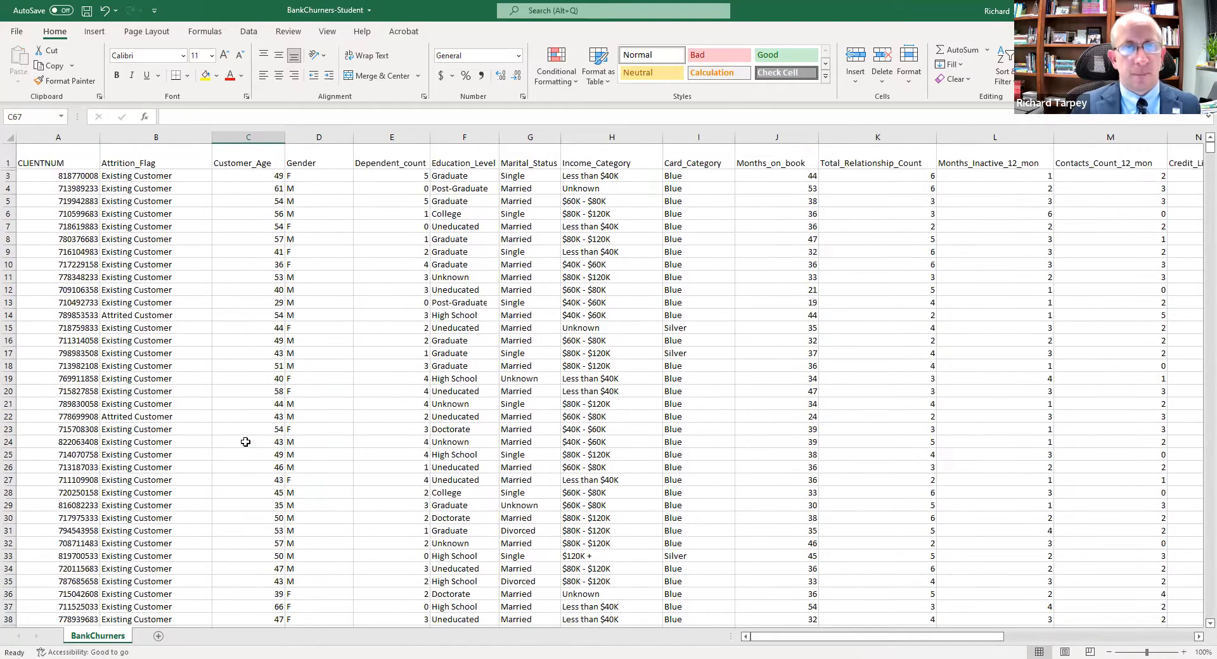
Turn on filtering for the header row, starting from the Customer_Age heading
click(239, 166)
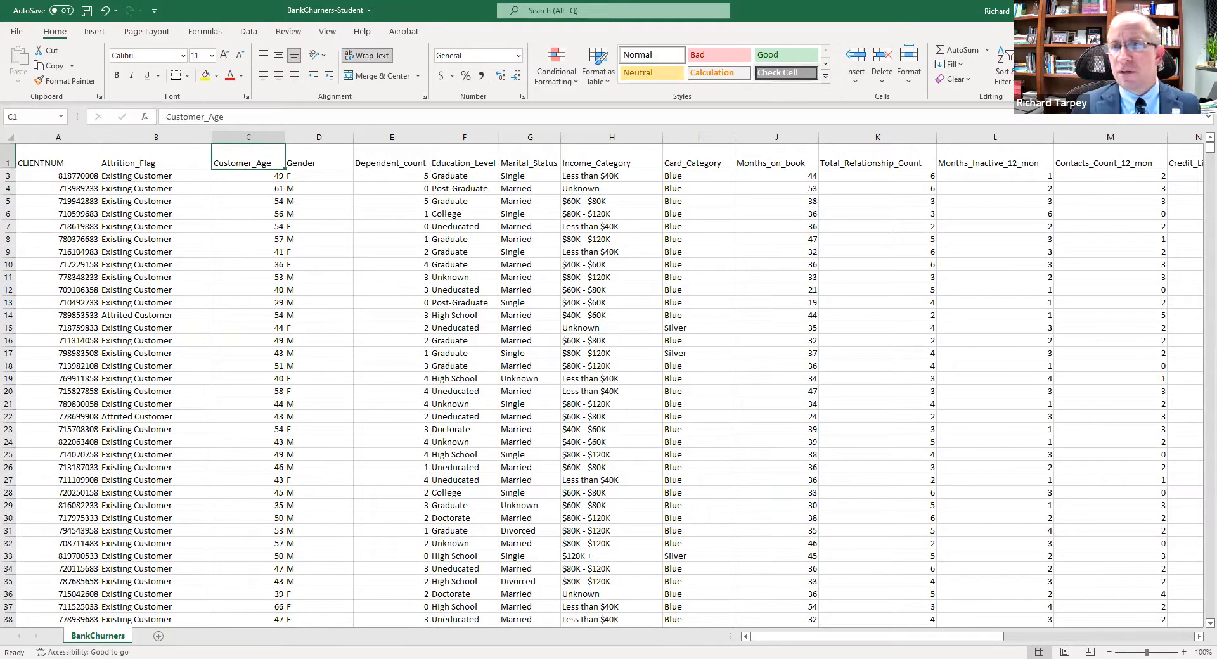
click(1003, 83)
click(1015, 156)
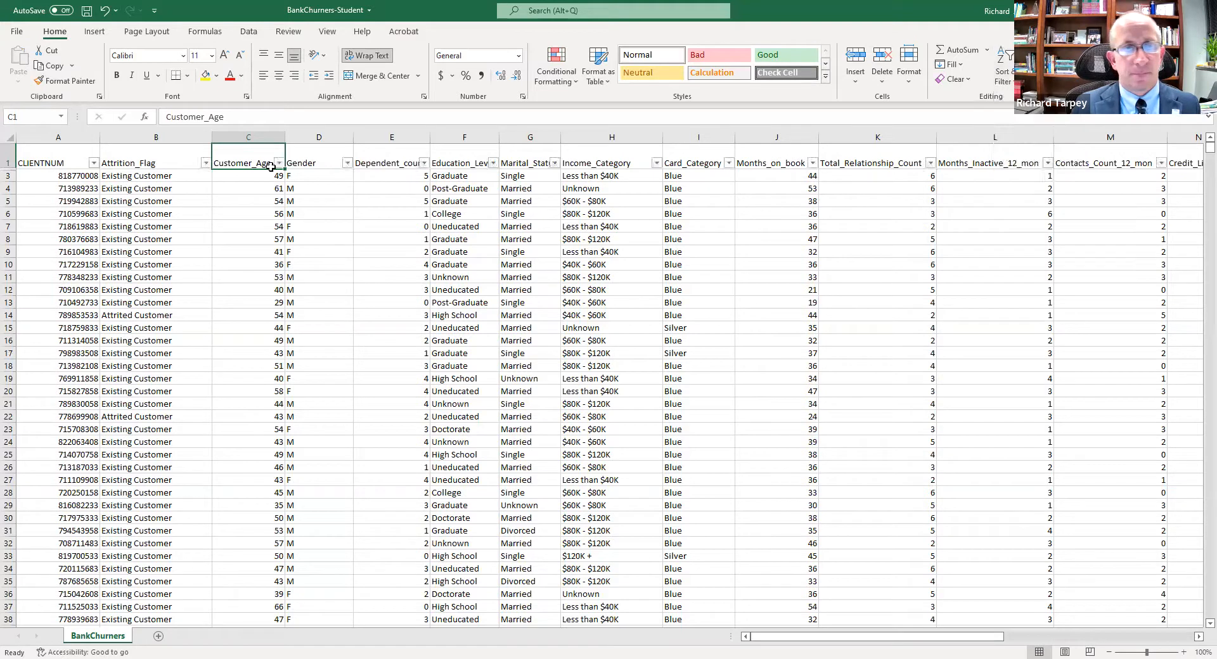
Filter the Customer_Age column to show only rows with blank entries
click(278, 164)
scroll(234, 374, down, 10)
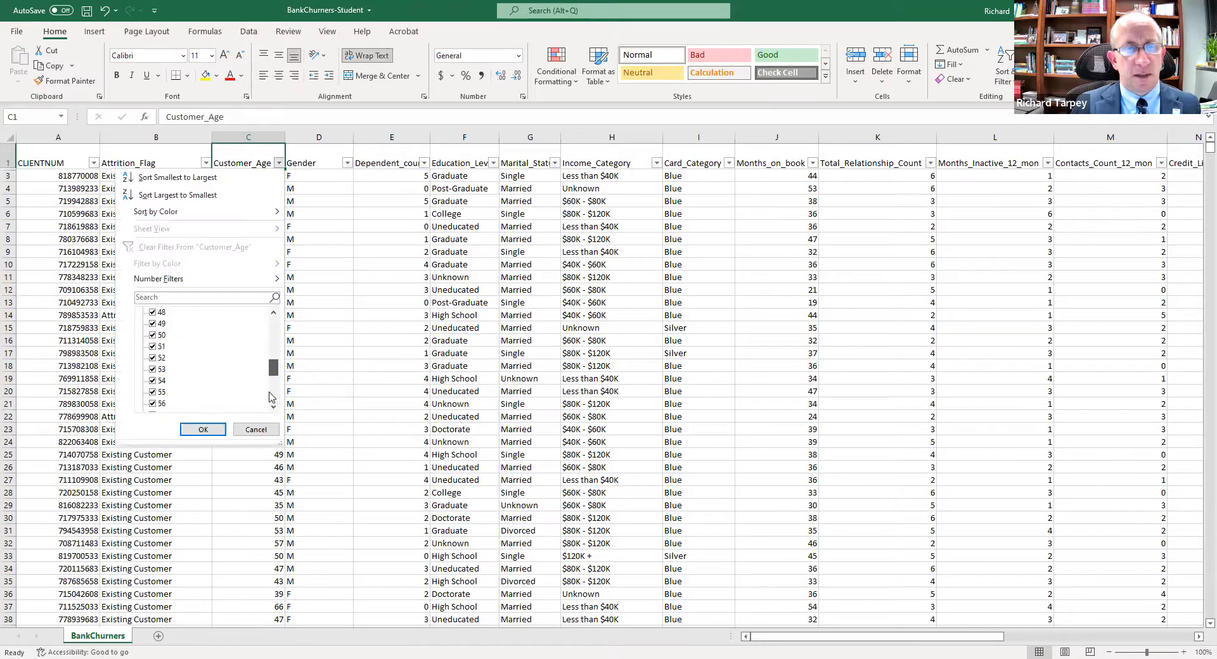
mouse_move(273, 395)
mouse_down()
mouse_move(274, 320)
mouse_move(273, 396)
mouse_up()
click(153, 312)
click(153, 404)
click(192, 429)
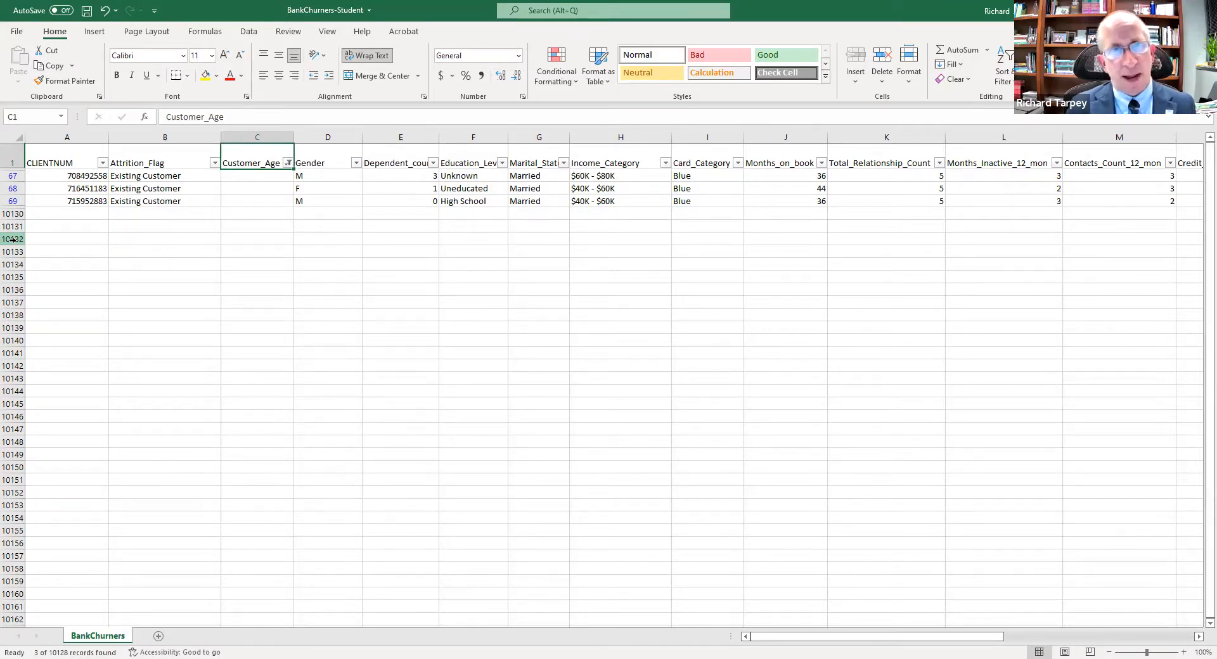
Show all Customer_Age values again and undo the filtering, including the header filters
click(284, 164)
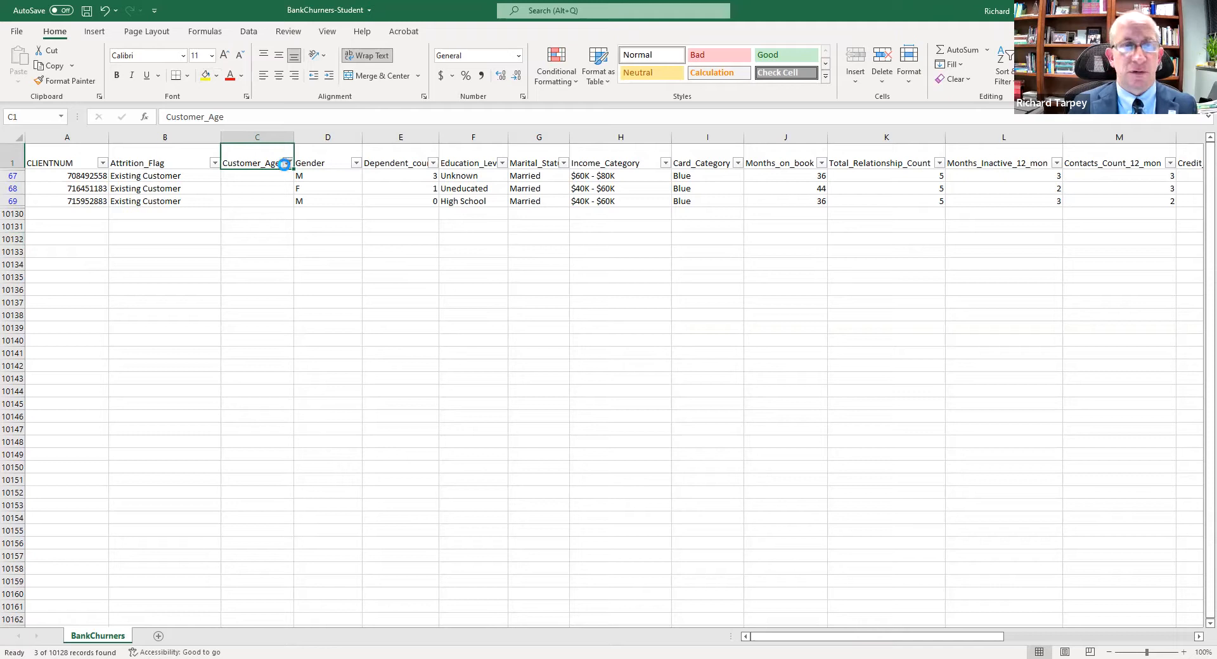
click(211, 428)
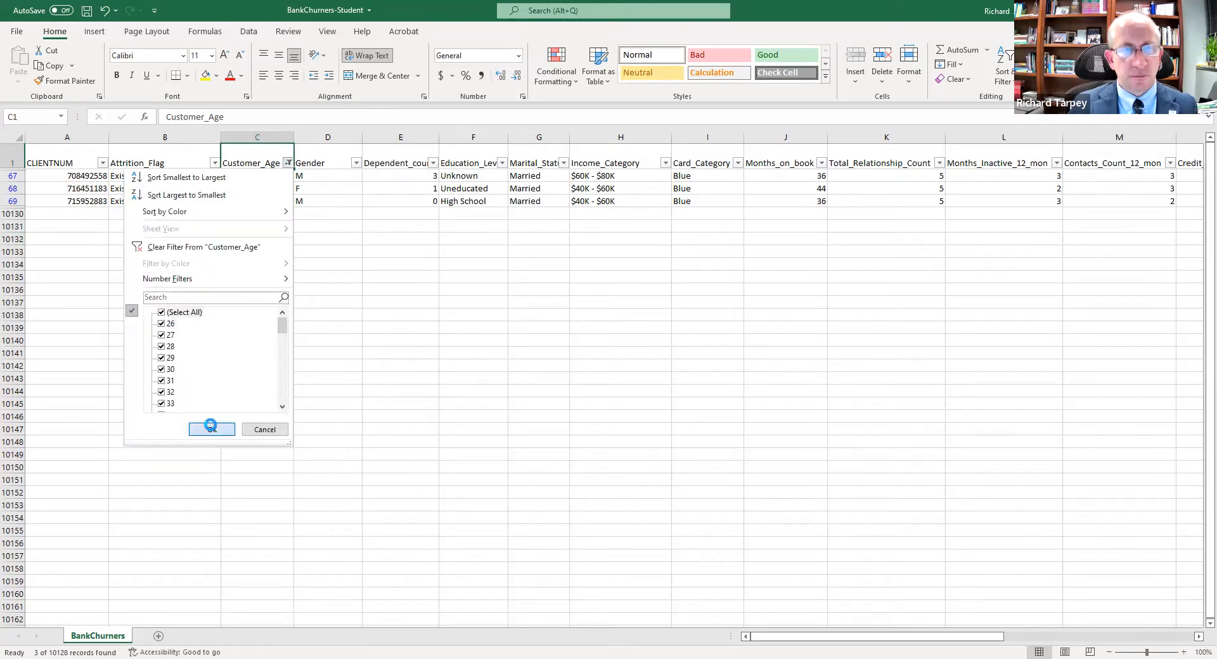
click(103, 11)
click(103, 11)
click(103, 11)
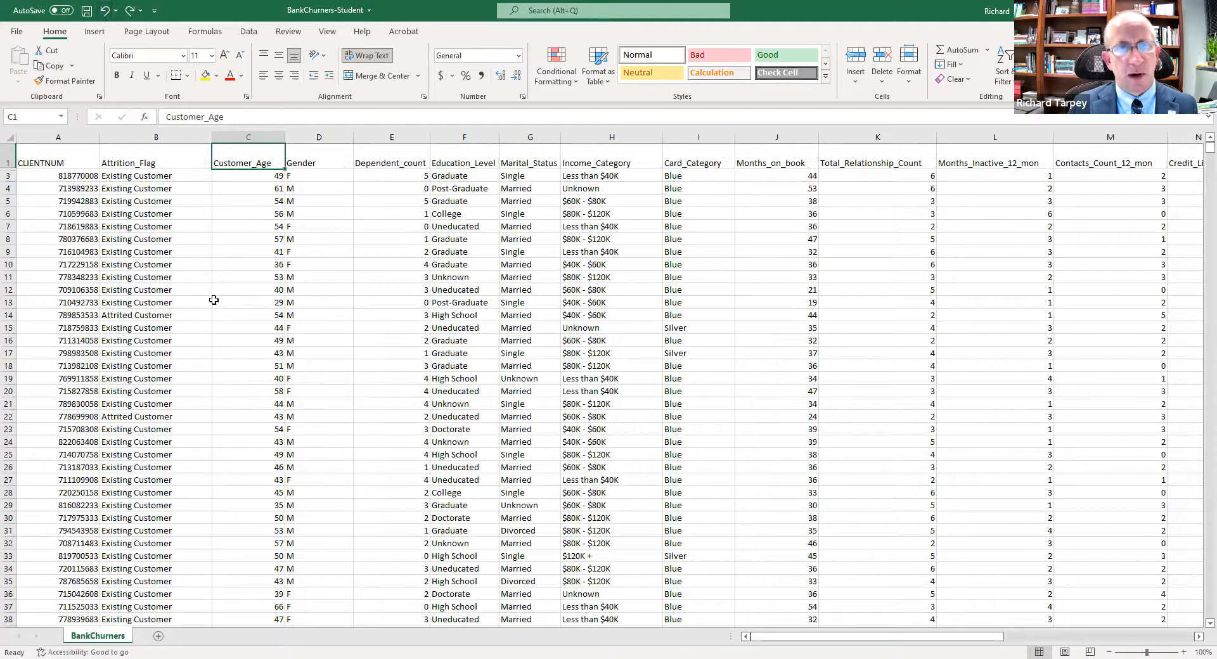
click(230, 315)
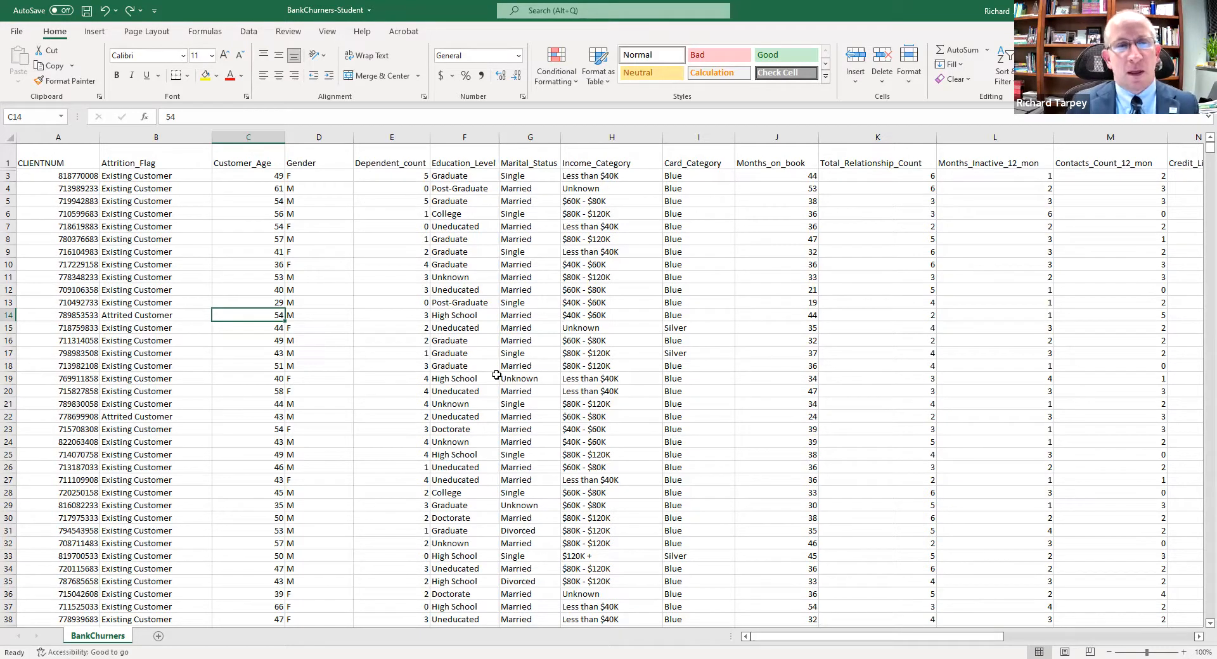
Make the cells A3:D9 bold and undo the formatting
drag(44, 169, 347, 254)
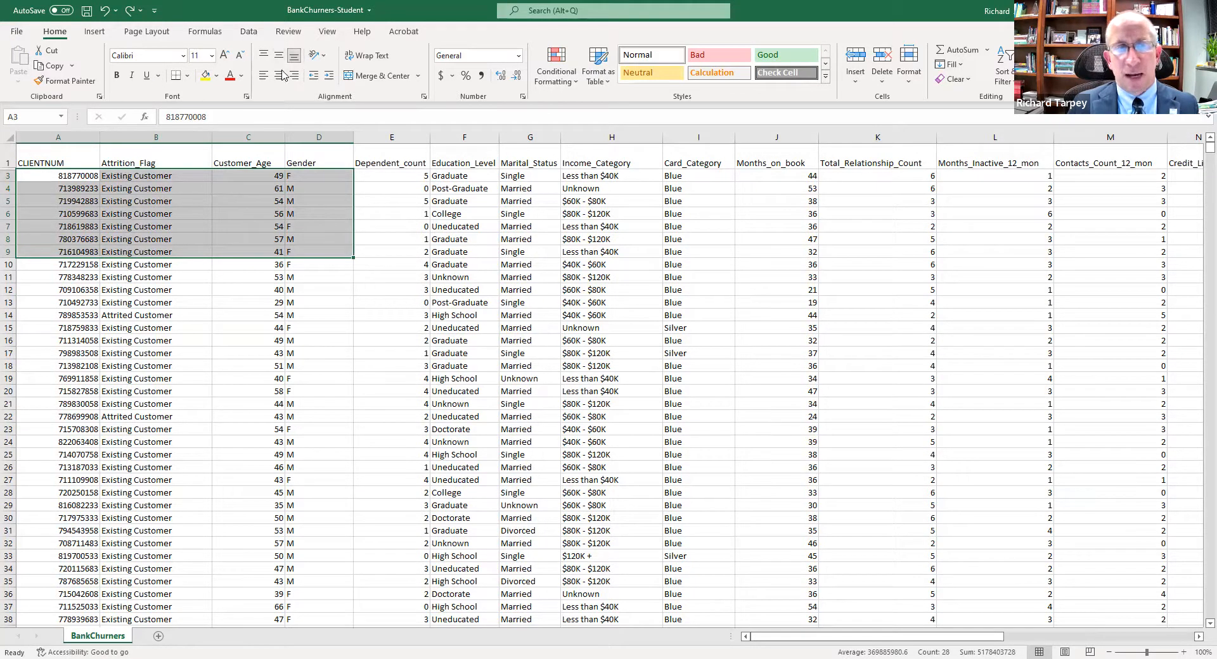
click(117, 75)
click(156, 315)
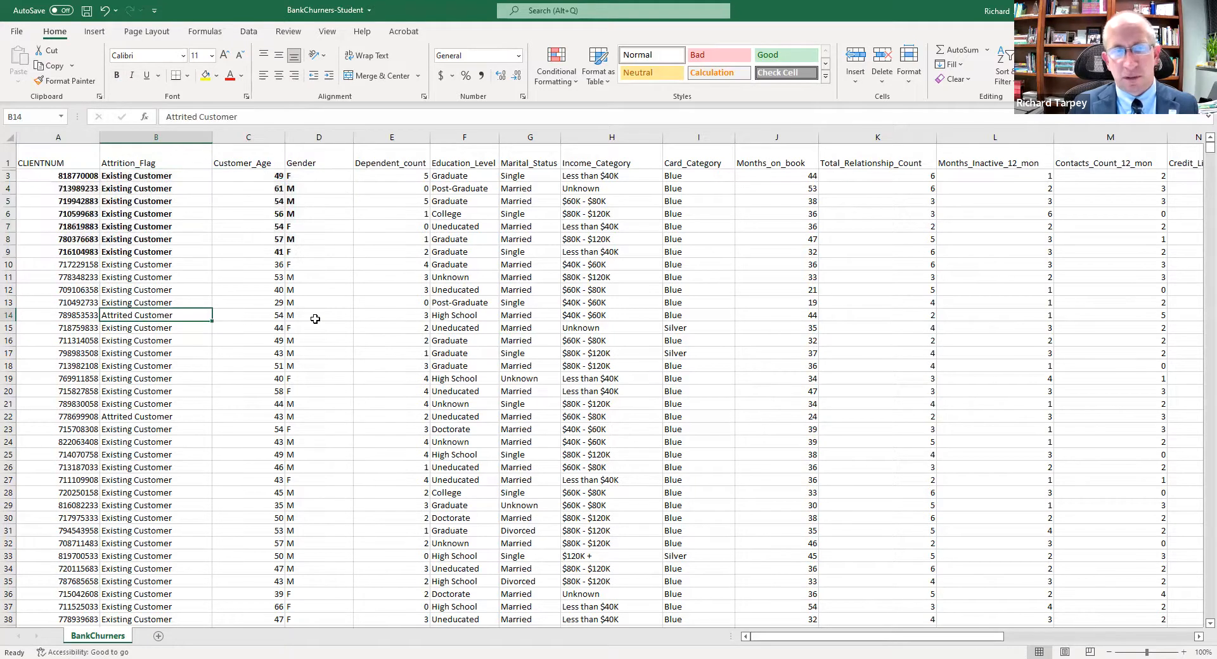
click(104, 11)
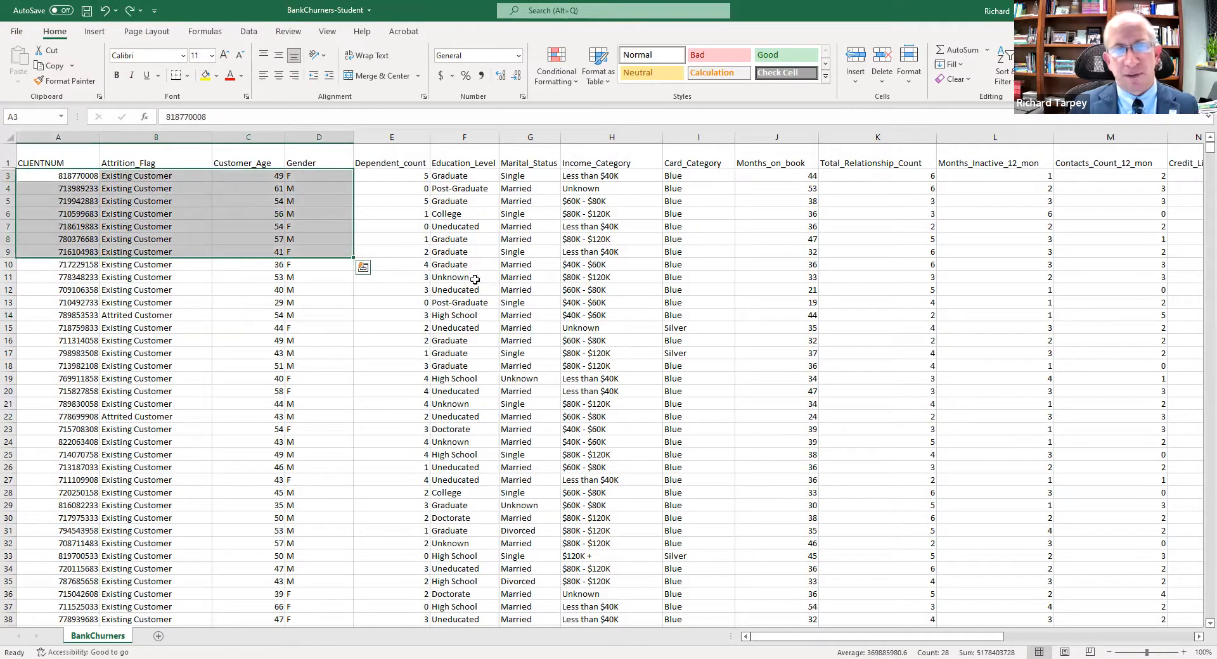
Give A3:I13 a yellow fill and red font colour, and undo both changes
drag(71, 176, 697, 302)
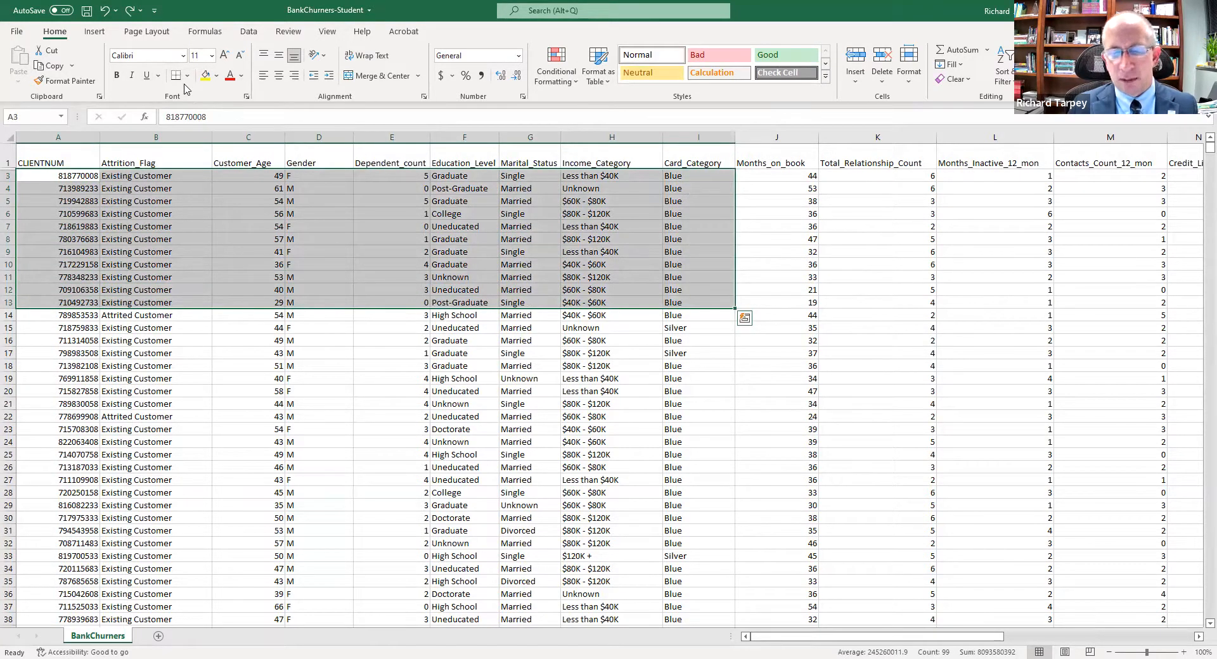
click(205, 78)
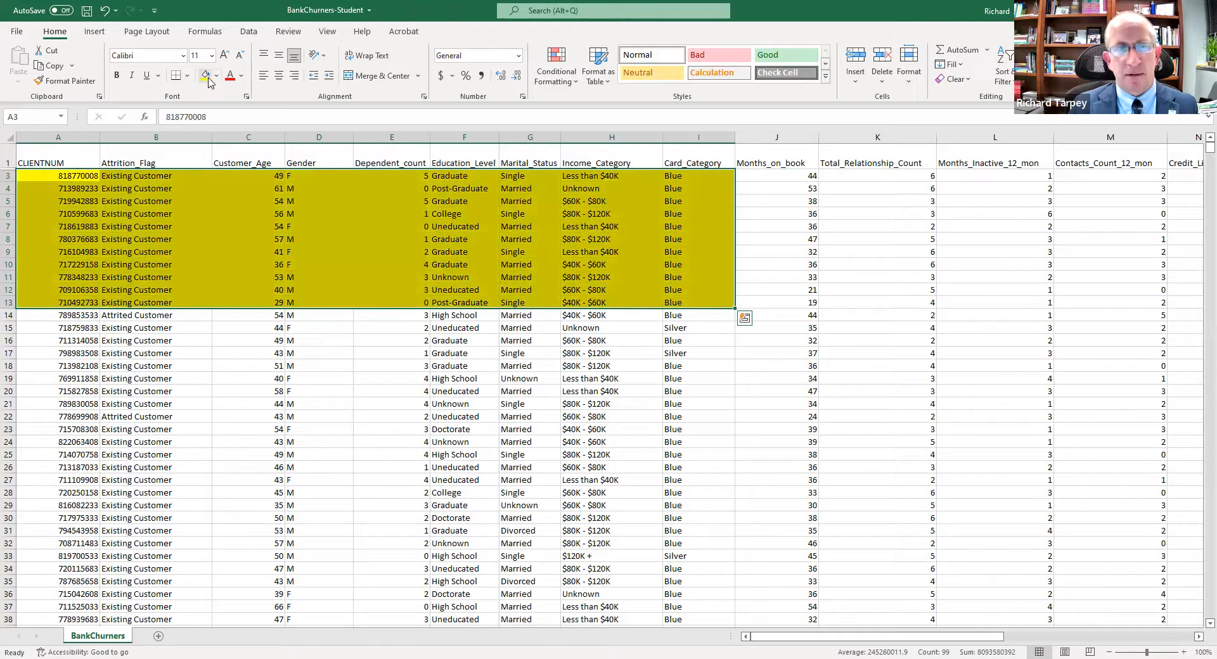
click(229, 81)
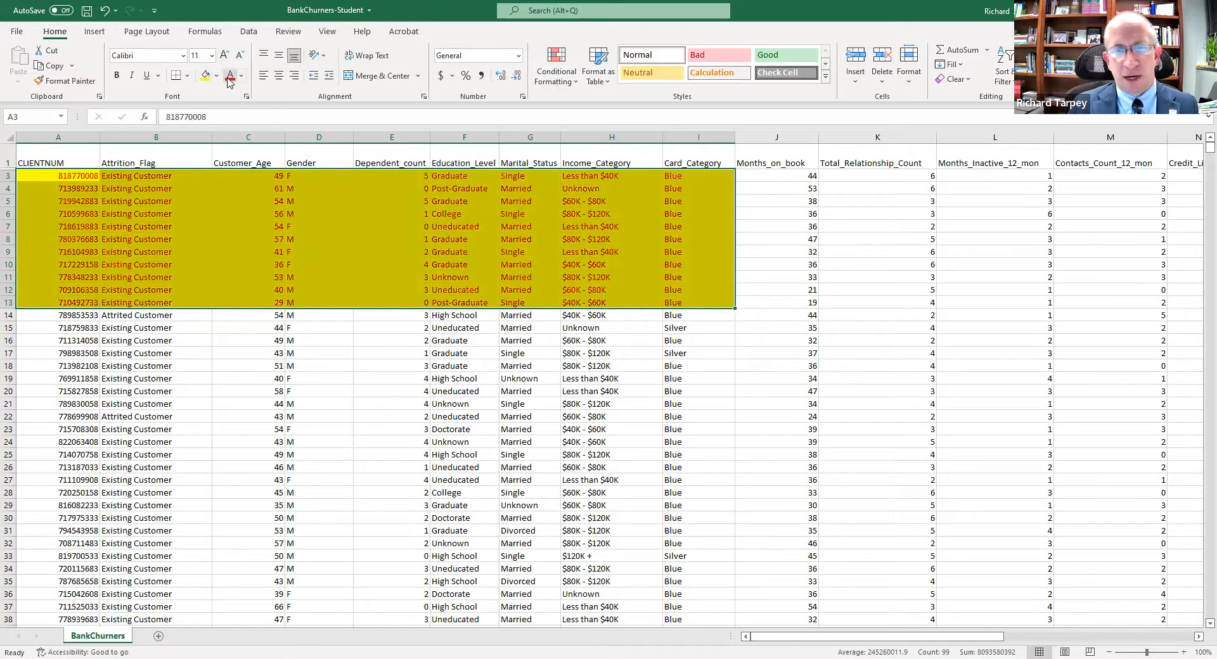
click(438, 442)
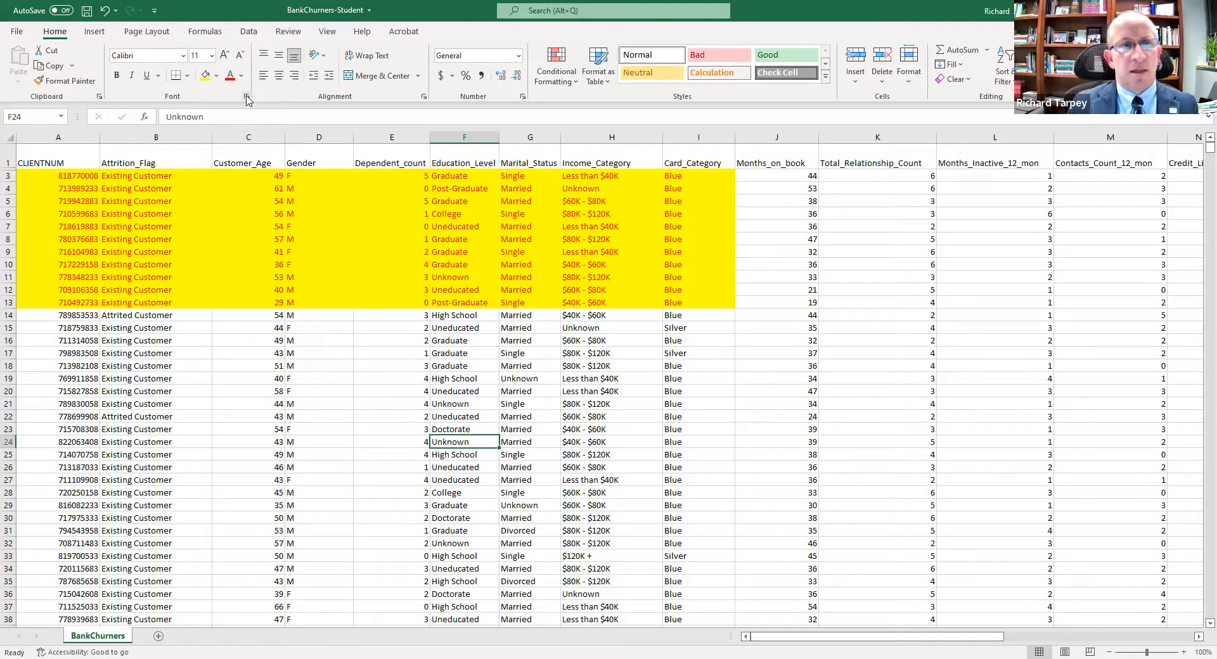
click(105, 12)
click(282, 304)
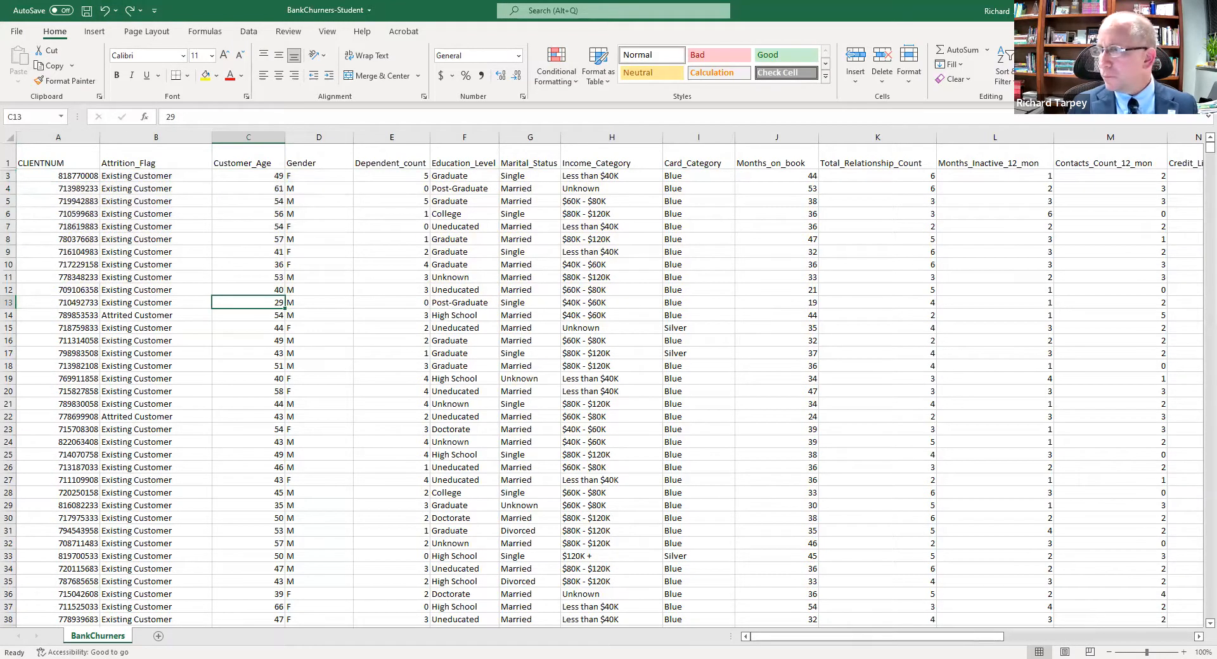
Unhide row 2 between the header row and row 3, and select the Avg_Utilization_Ratio description in U2
key(alt+Tab)
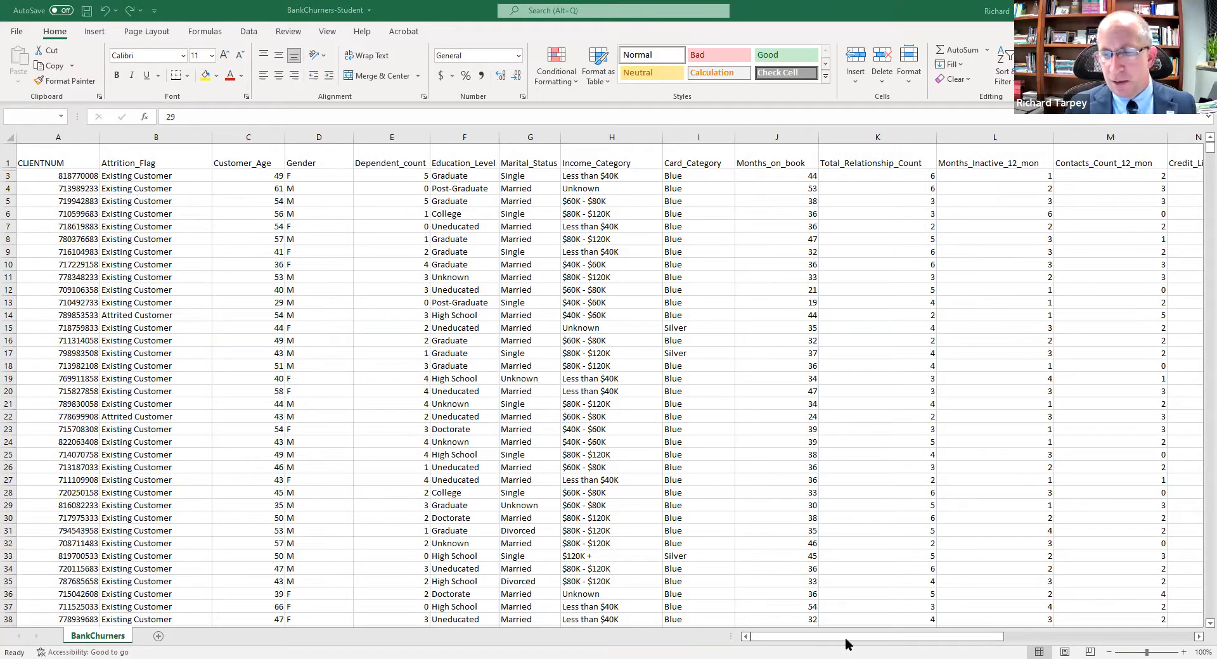
drag(938, 637, 1119, 639)
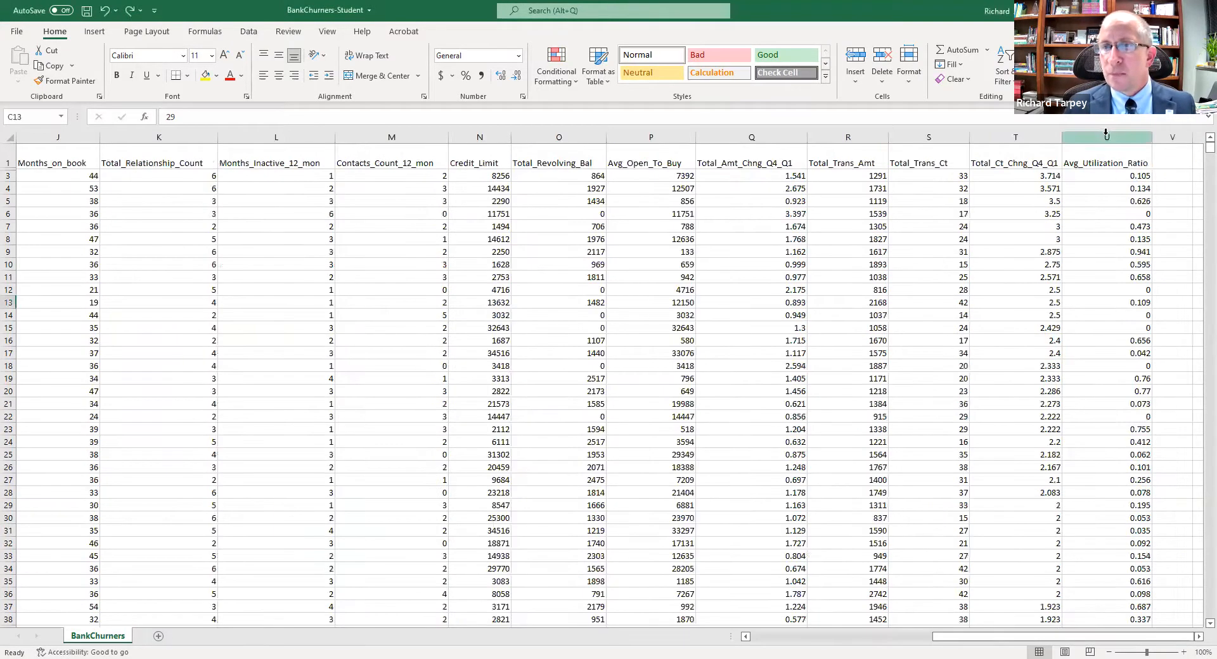
click(1106, 136)
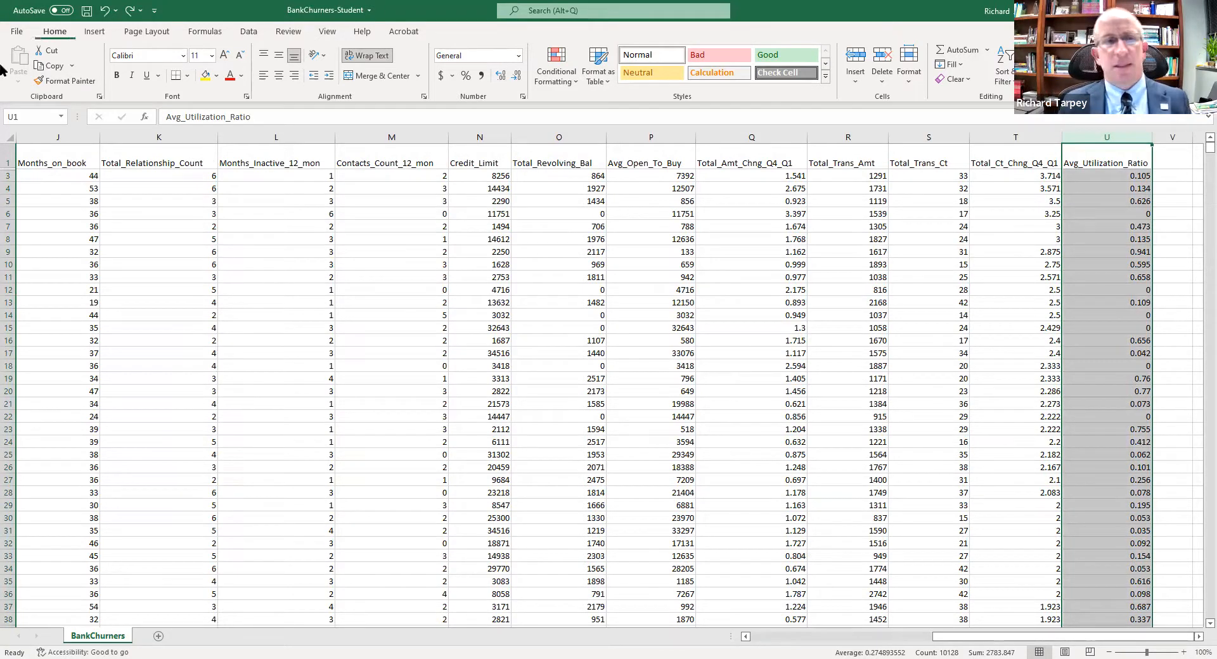
drag(10, 158, 9, 175)
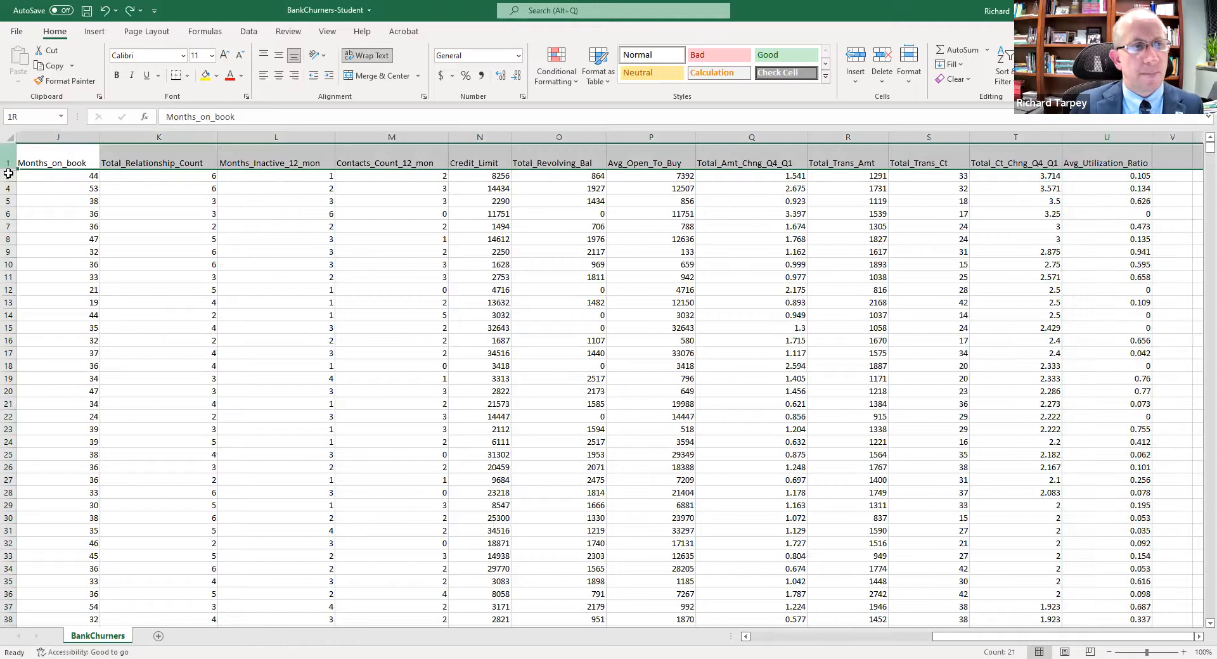
right_click(10, 176)
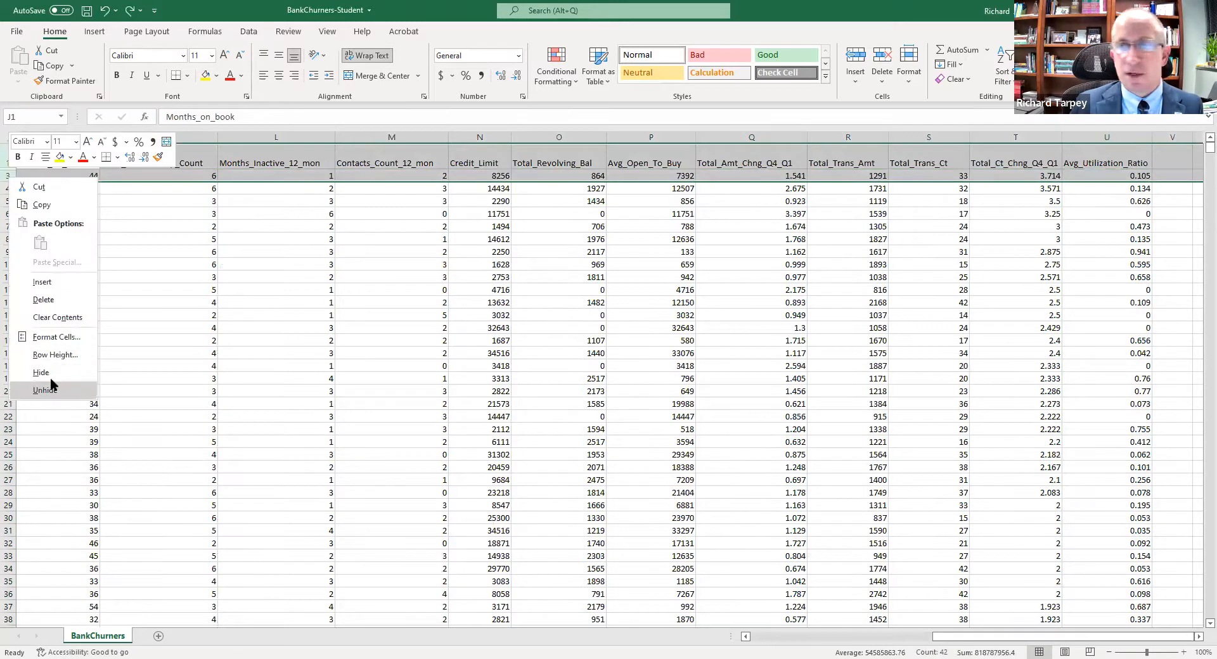
click(46, 389)
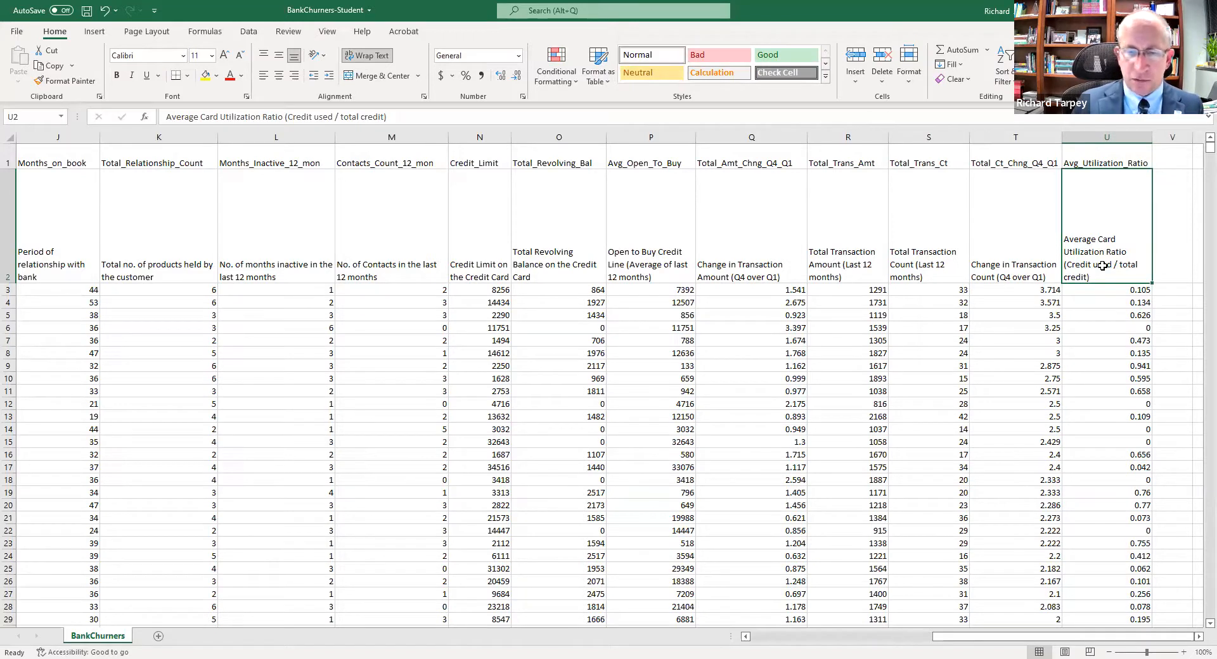
click(1082, 311)
click(1098, 279)
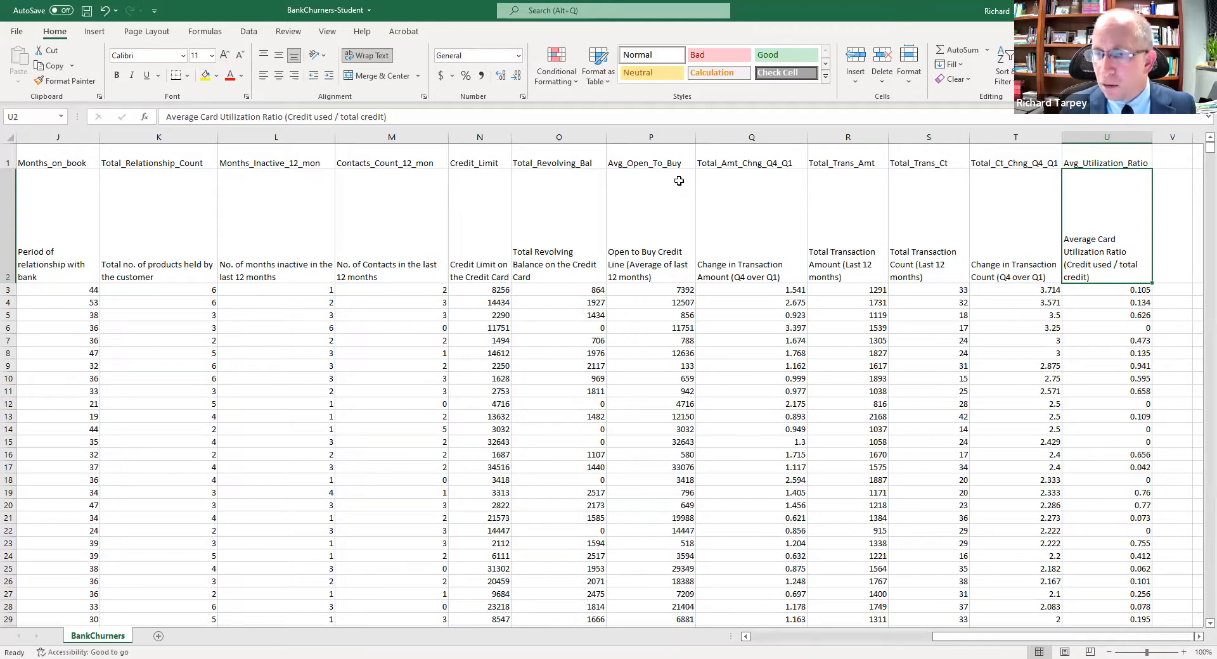
Give the 0.941 utilization ratio in U9 a light red fill, red font colour and bold text
click(1111, 366)
click(216, 76)
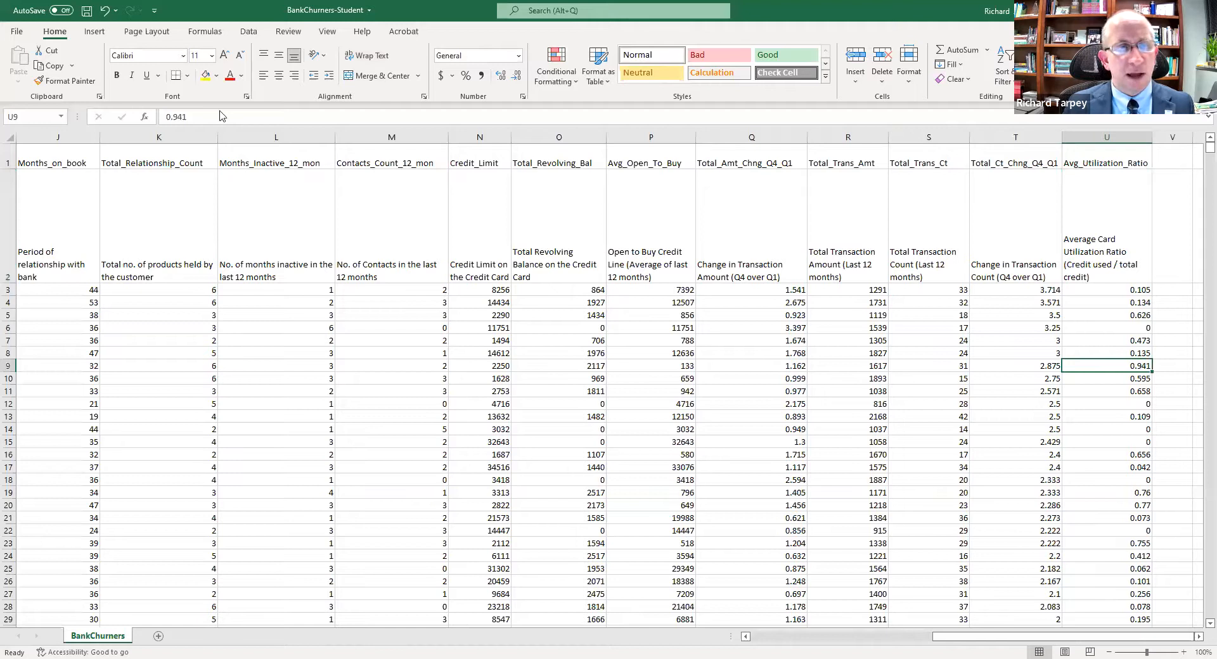
click(217, 230)
click(229, 77)
click(116, 75)
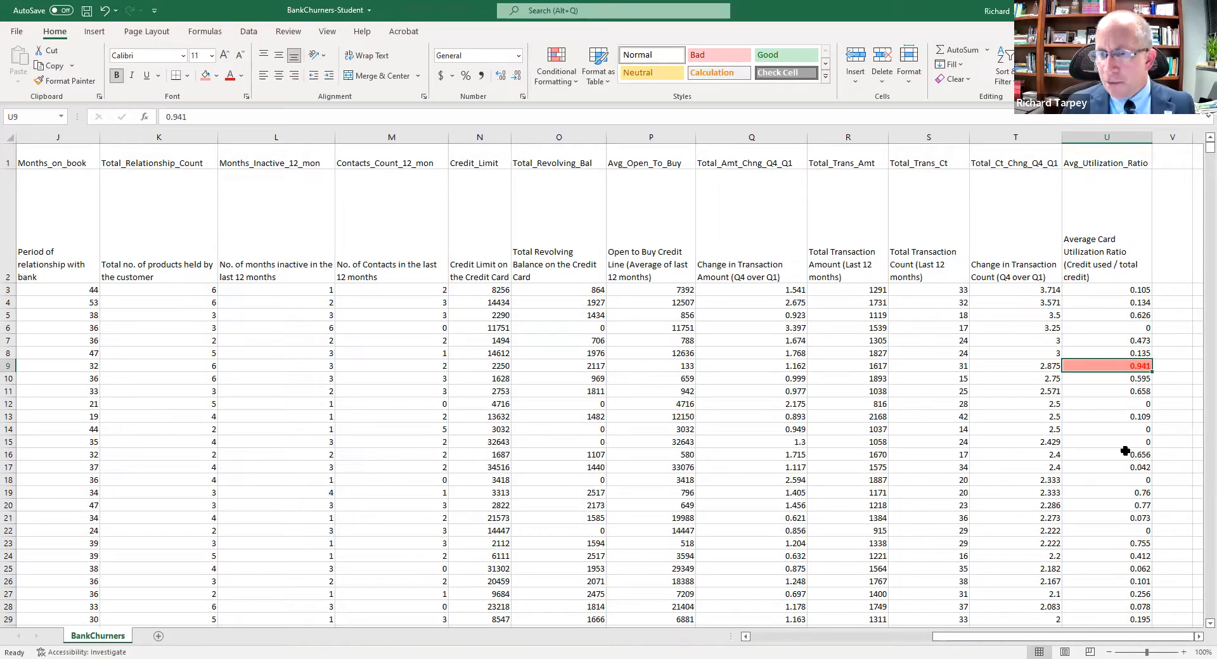
Apply the same light red fill and red font colour to cells U19 and U20
click(1093, 493)
click(206, 77)
click(229, 76)
key(Down)
click(206, 76)
click(230, 76)
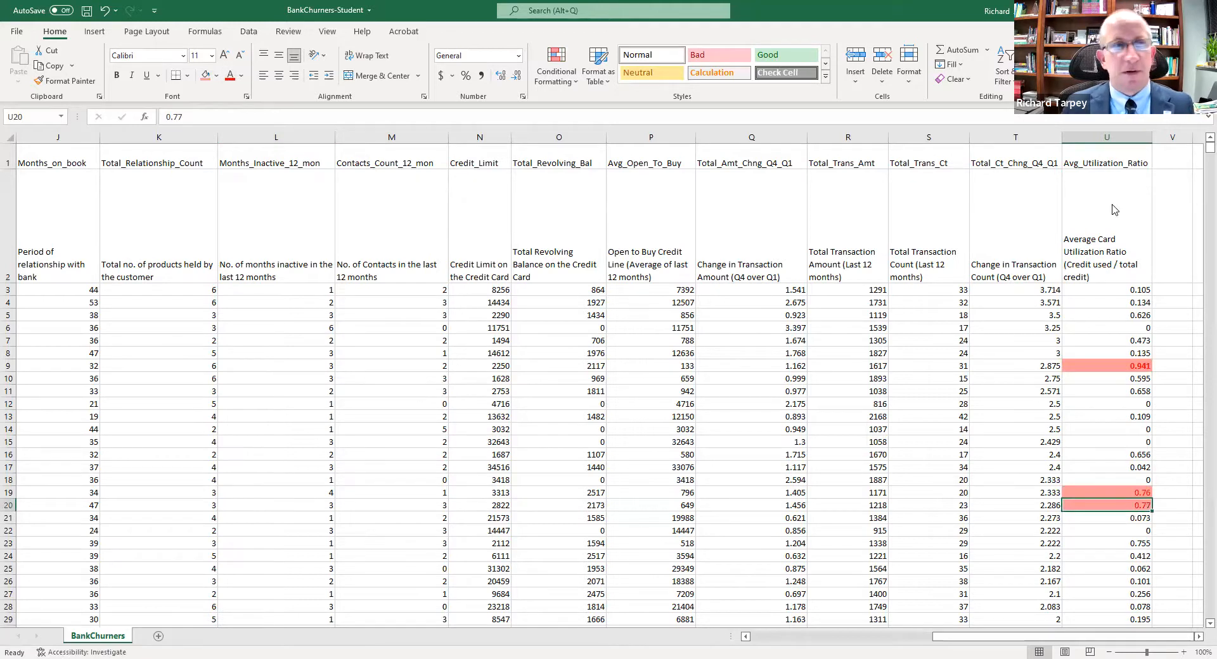
Undo the manual fill, font colour and bold formatting on U20, U19 and U9
click(106, 11)
click(105, 11)
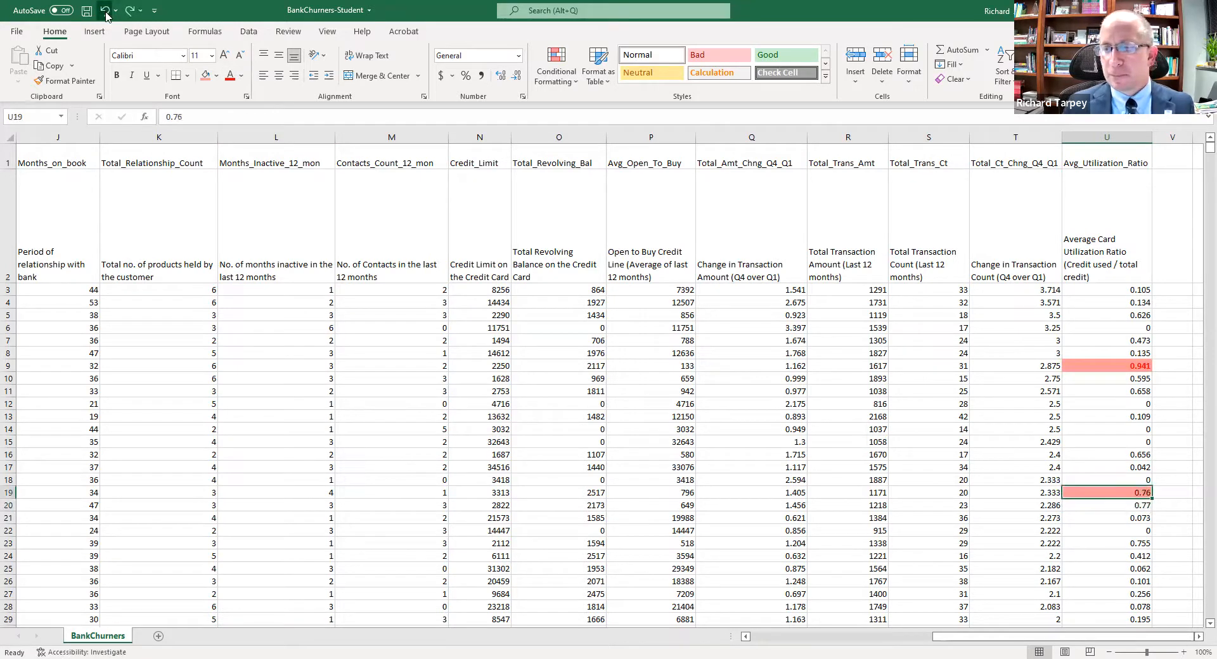
click(105, 11)
click(105, 11)
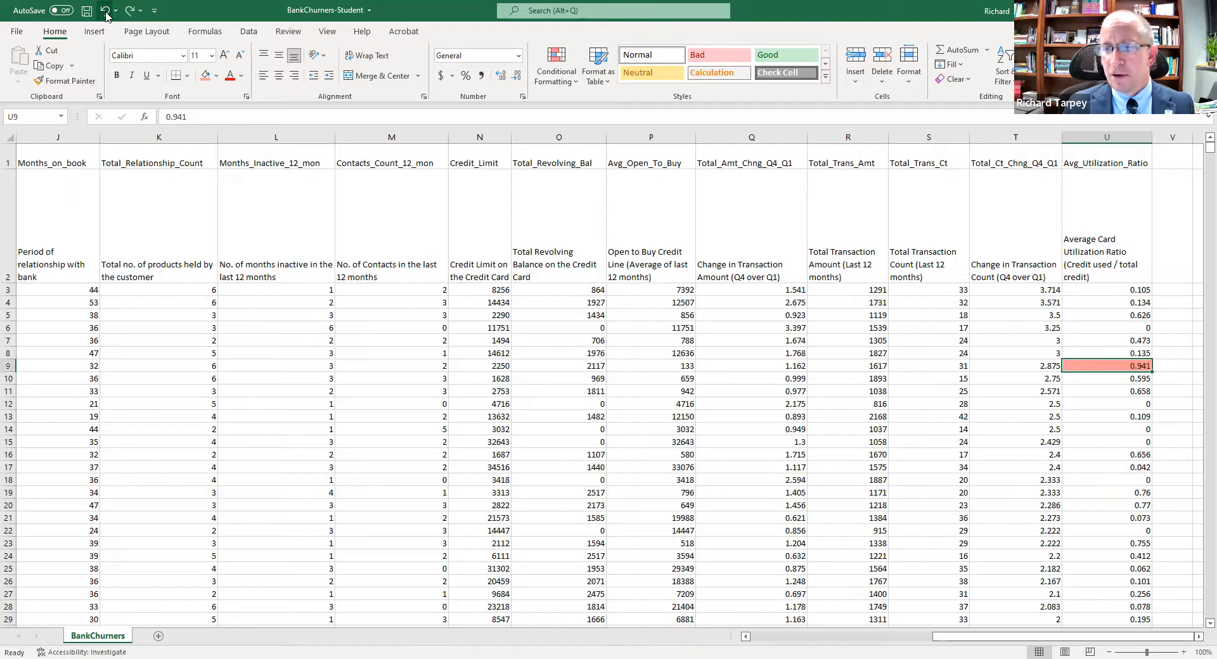
click(105, 12)
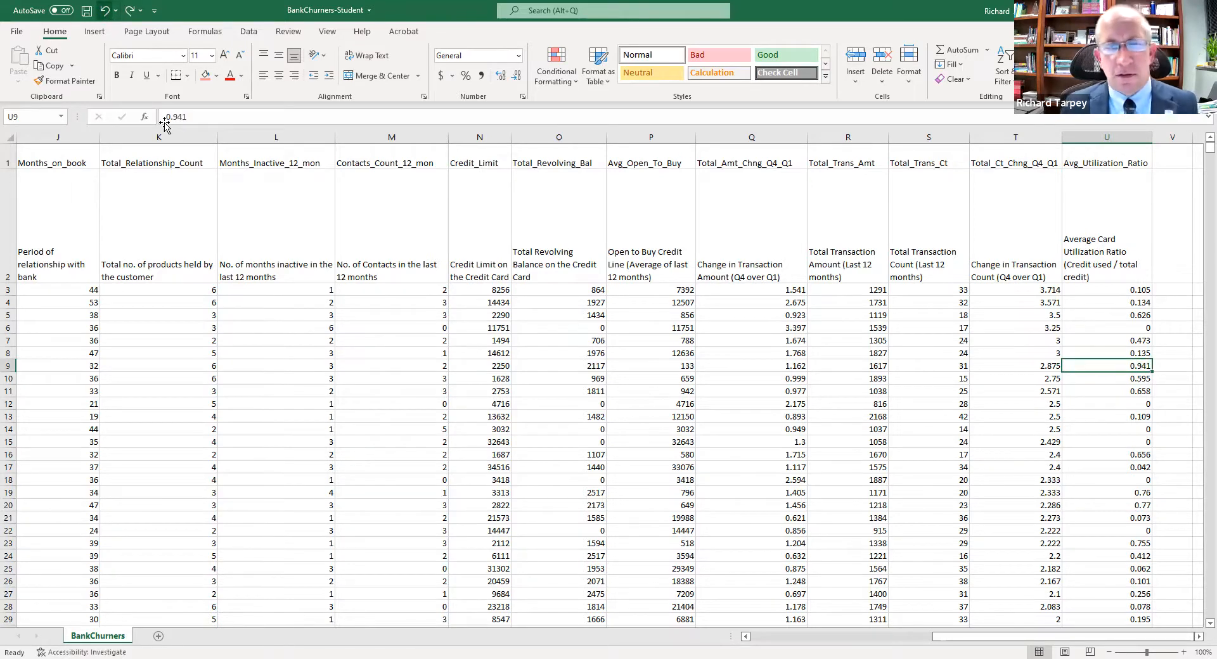
click(480, 366)
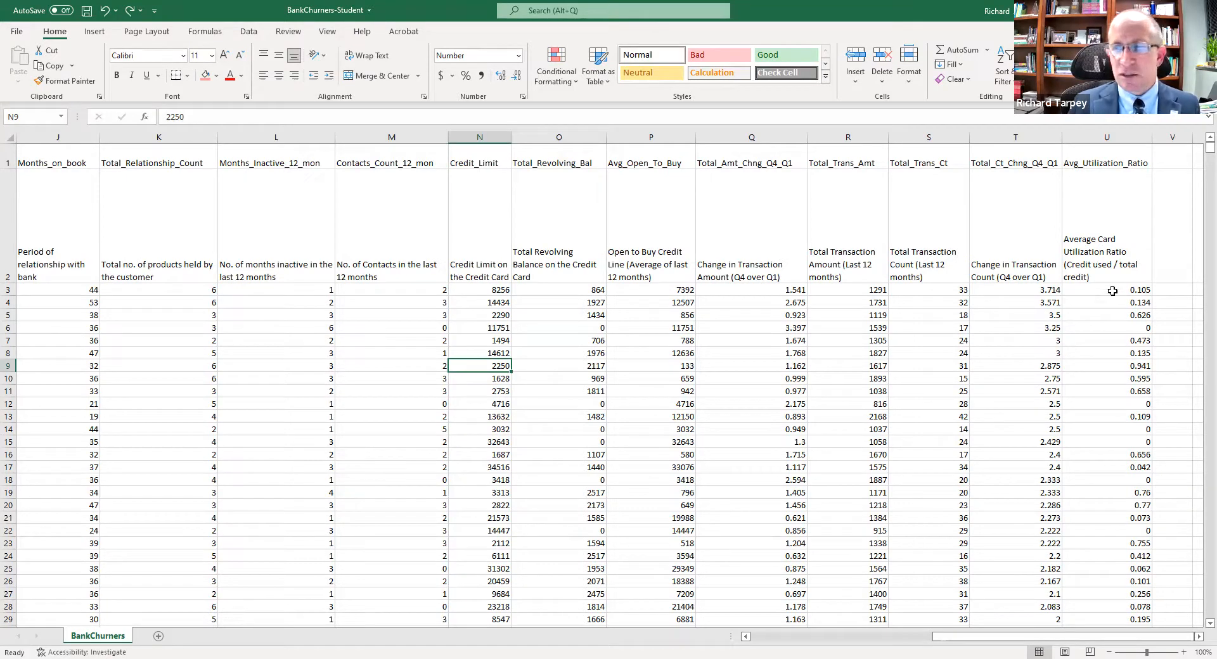
drag(1108, 291, 1112, 581)
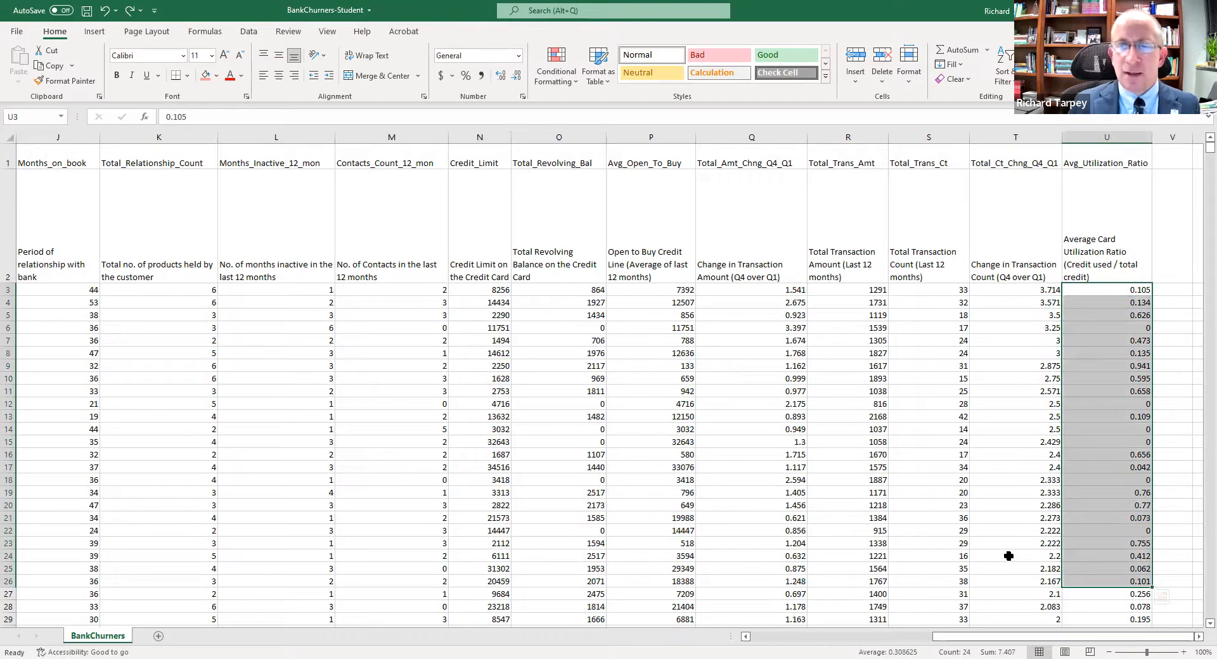
click(1139, 393)
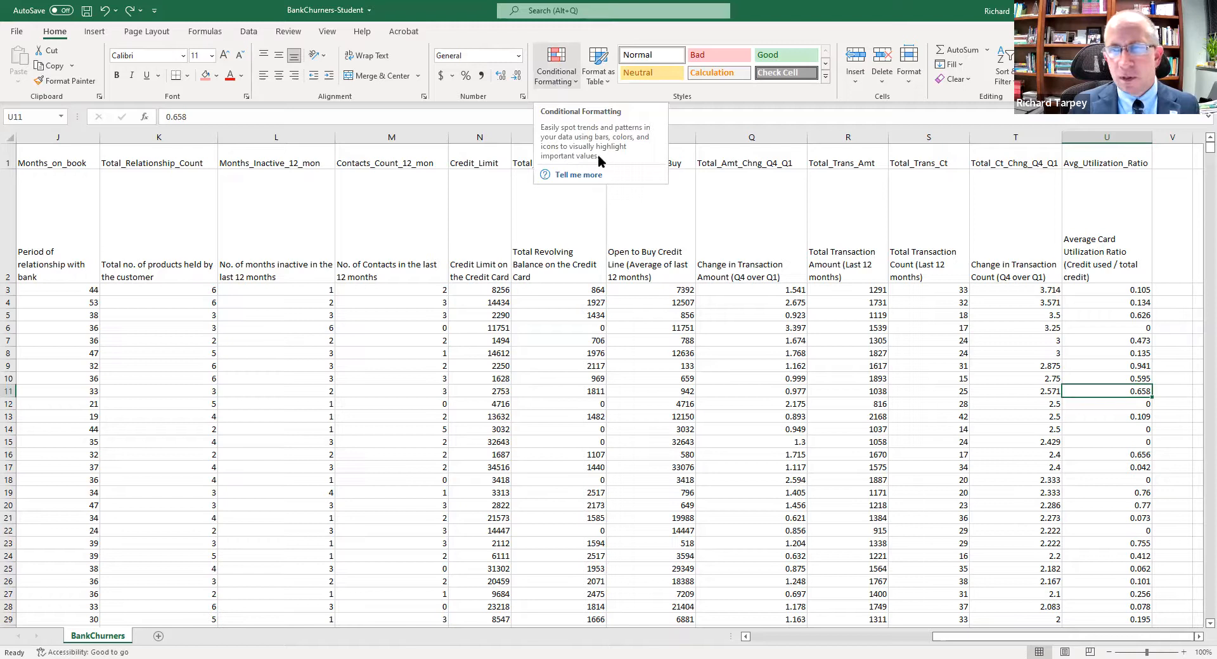
Add a Greater Than conditional formatting rule to U3 for values above .70 with Light Red Fill with Dark Red Text
click(1118, 290)
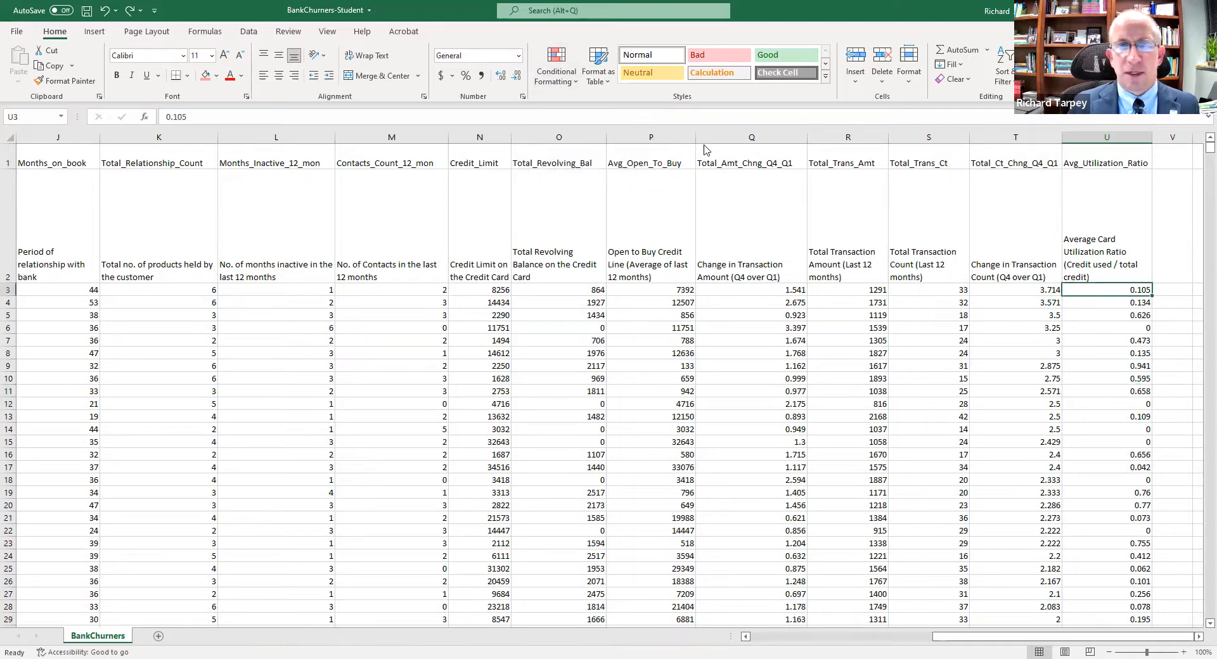
click(556, 66)
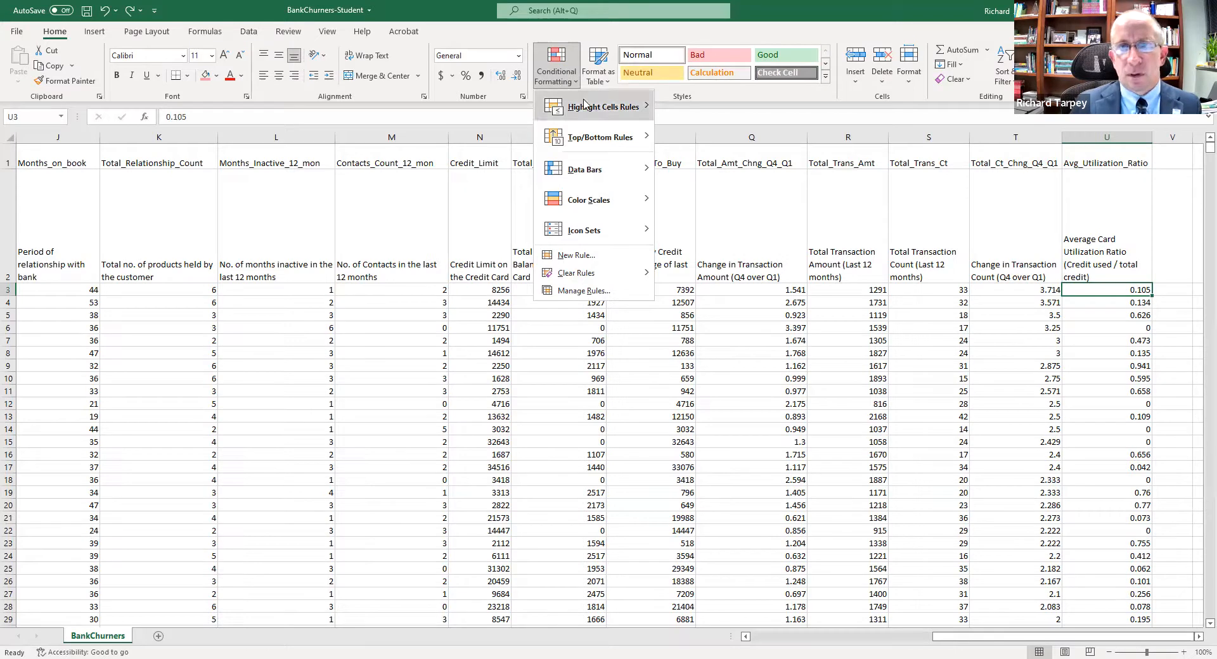
mouse_move(584, 103)
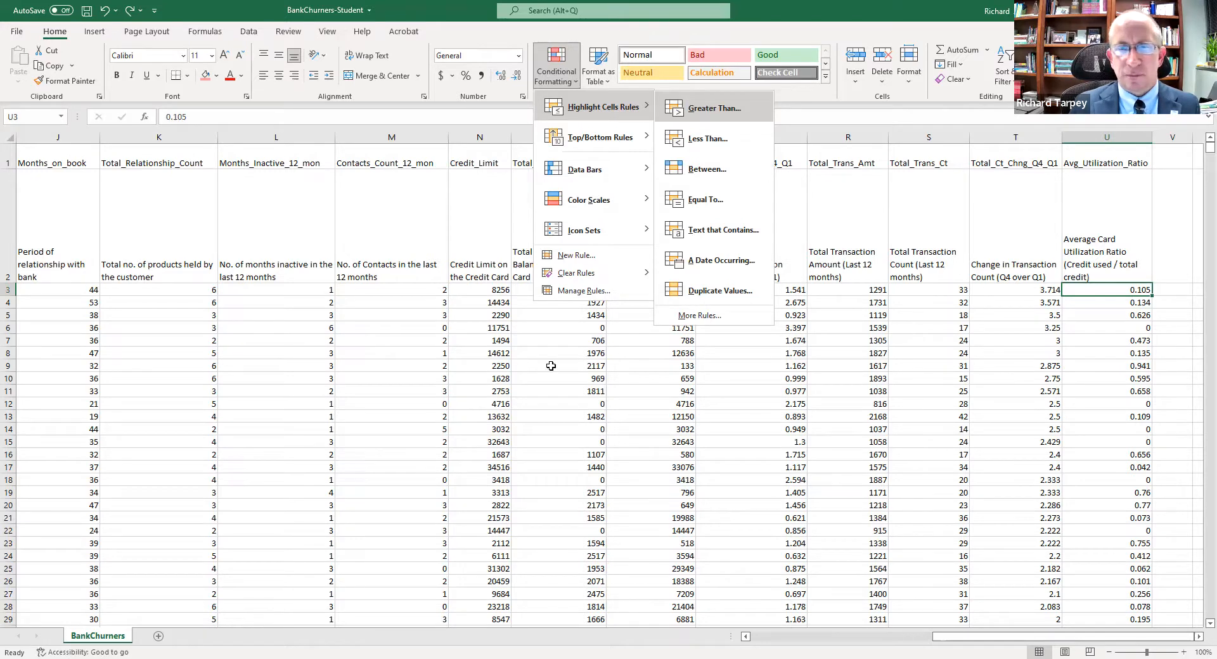
click(715, 108)
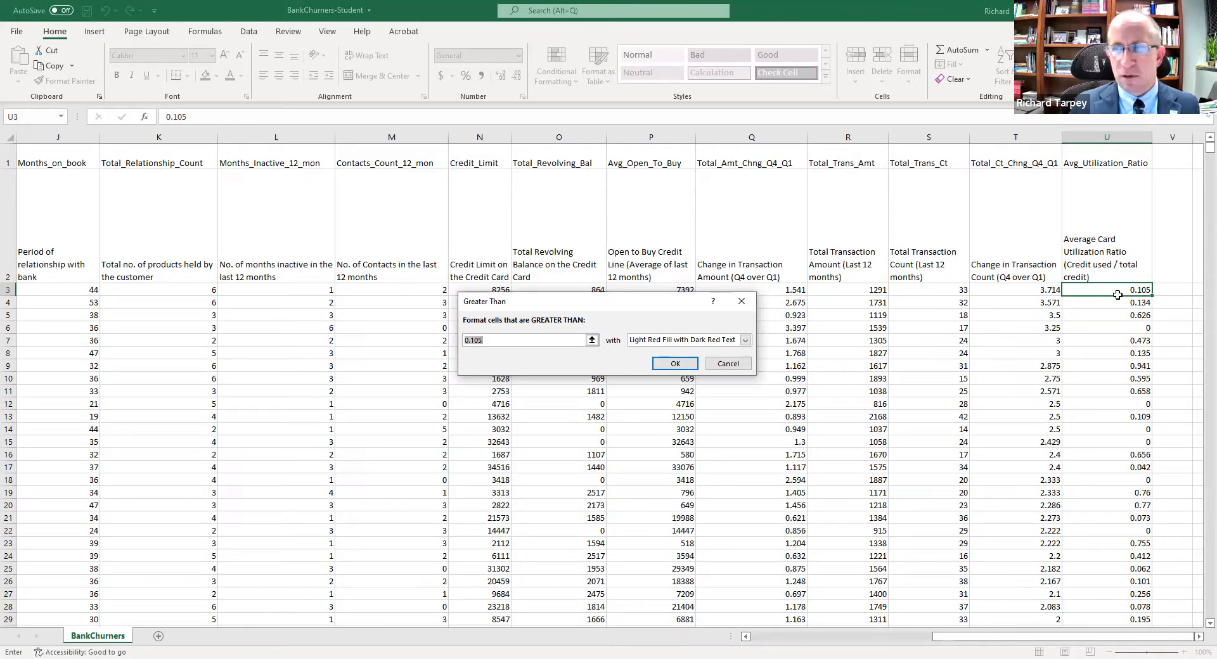
text(.70)
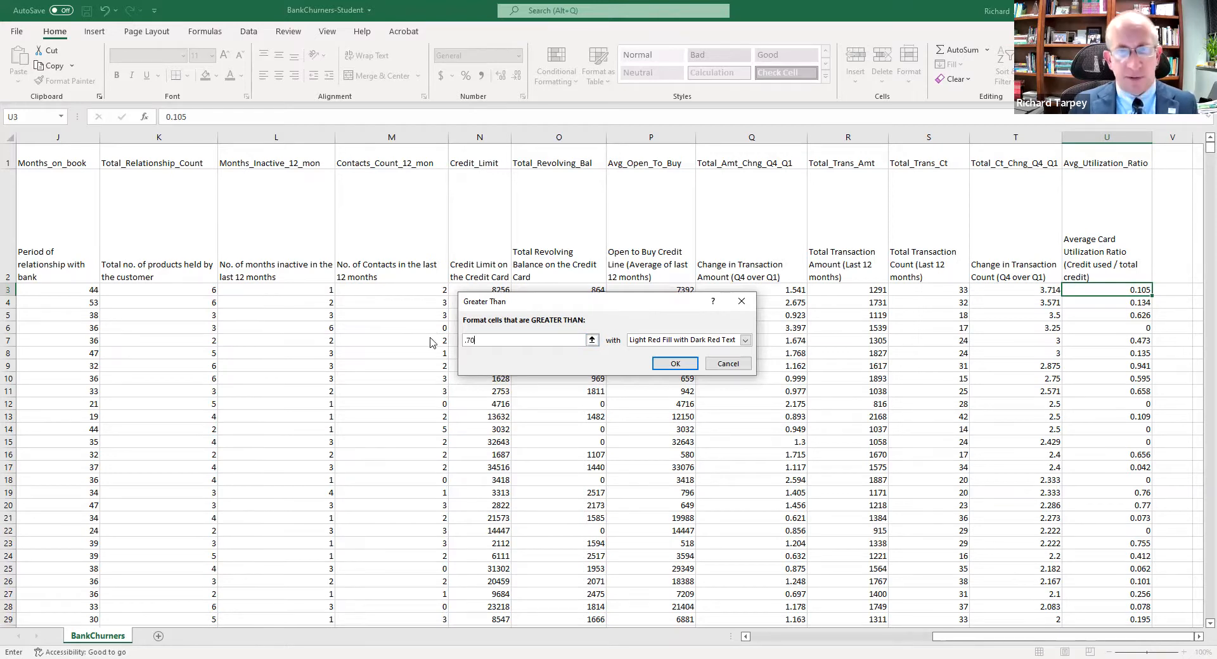
key(Tab)
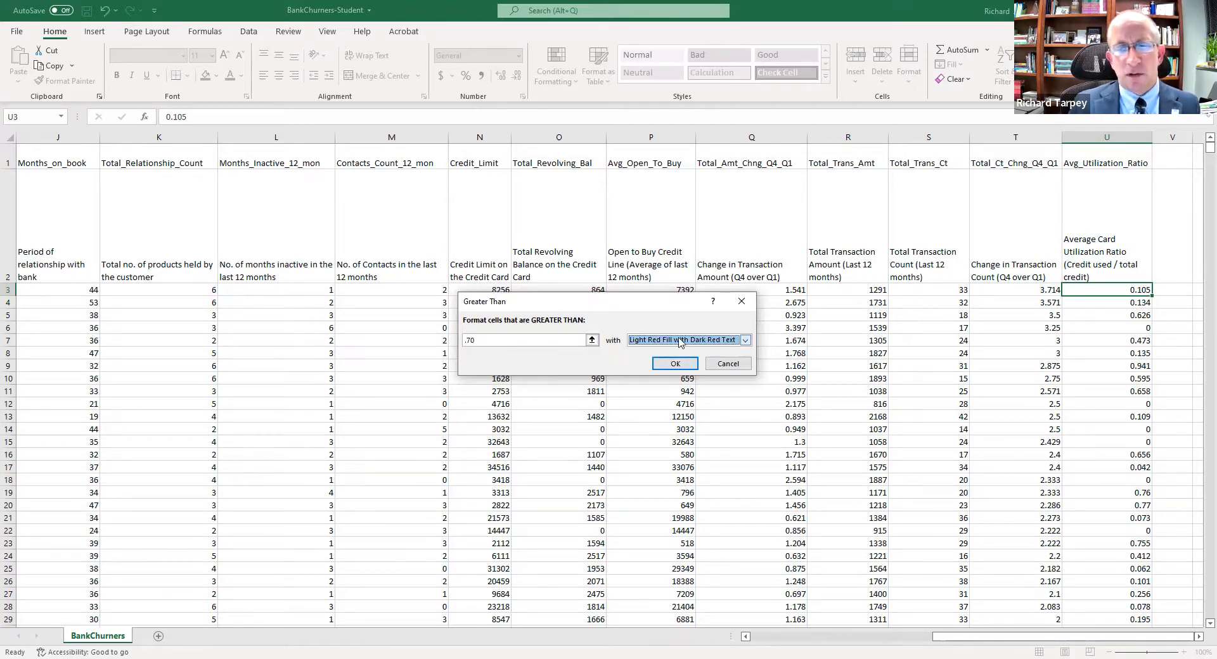
click(745, 341)
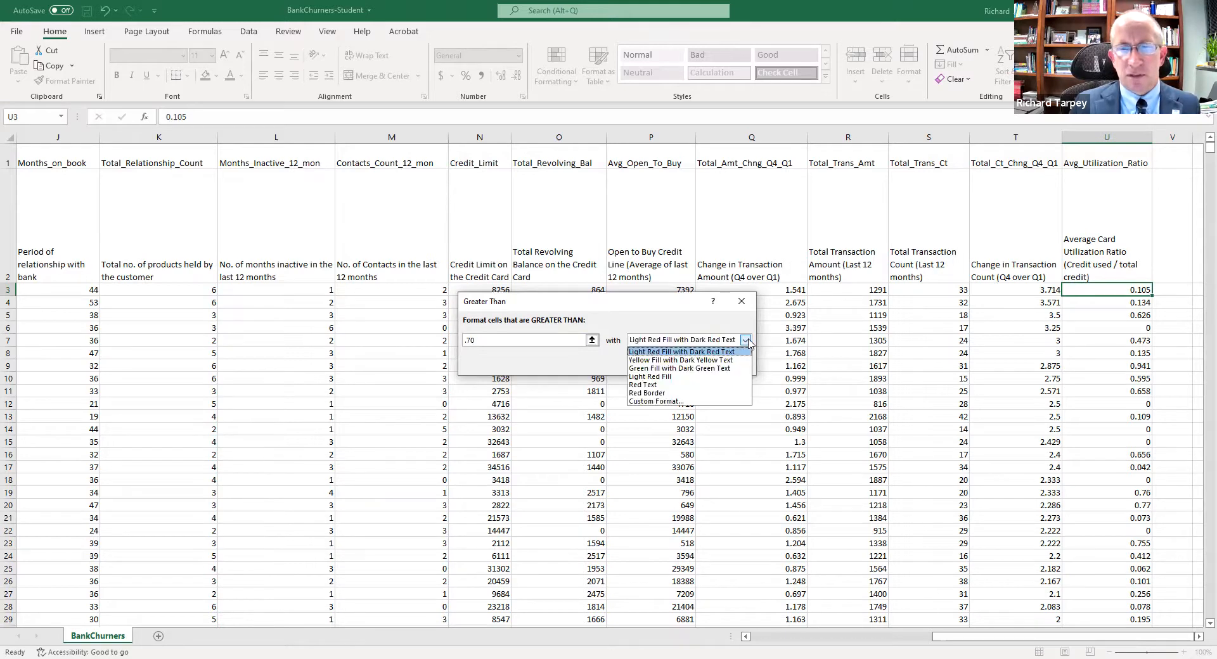
click(701, 352)
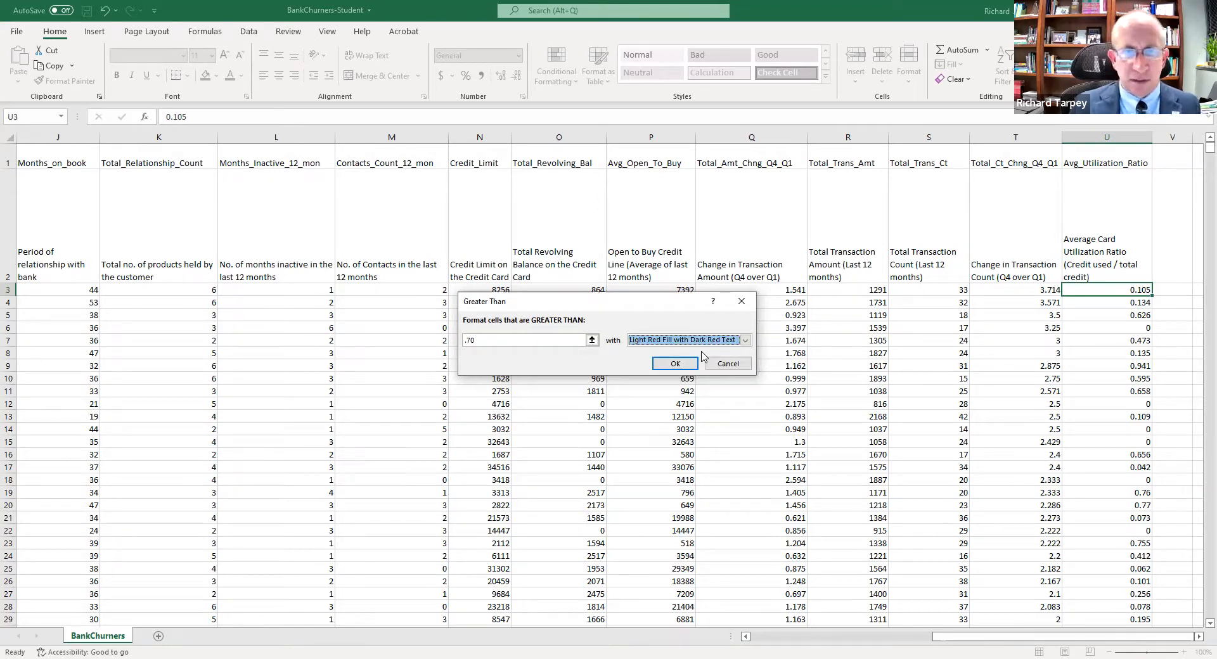
click(675, 365)
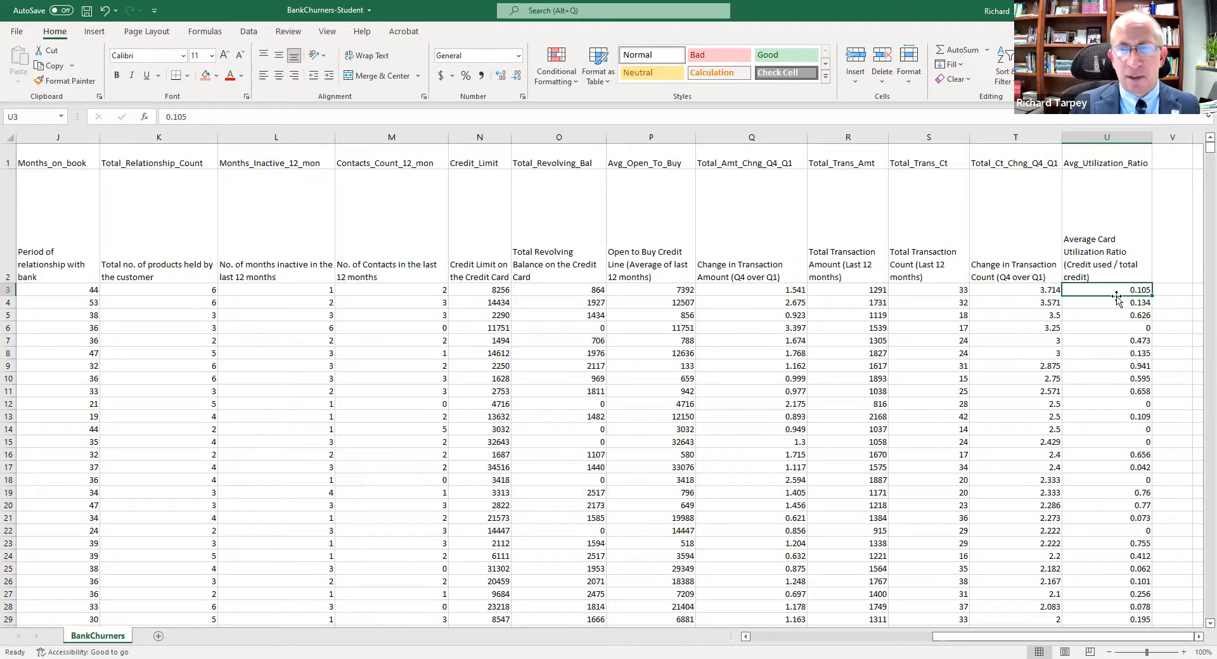
Extend the rule for values above 0.7 to the range =$U$3:$U$10129 in the Conditional Formatting Rules Manager and apply it
click(553, 83)
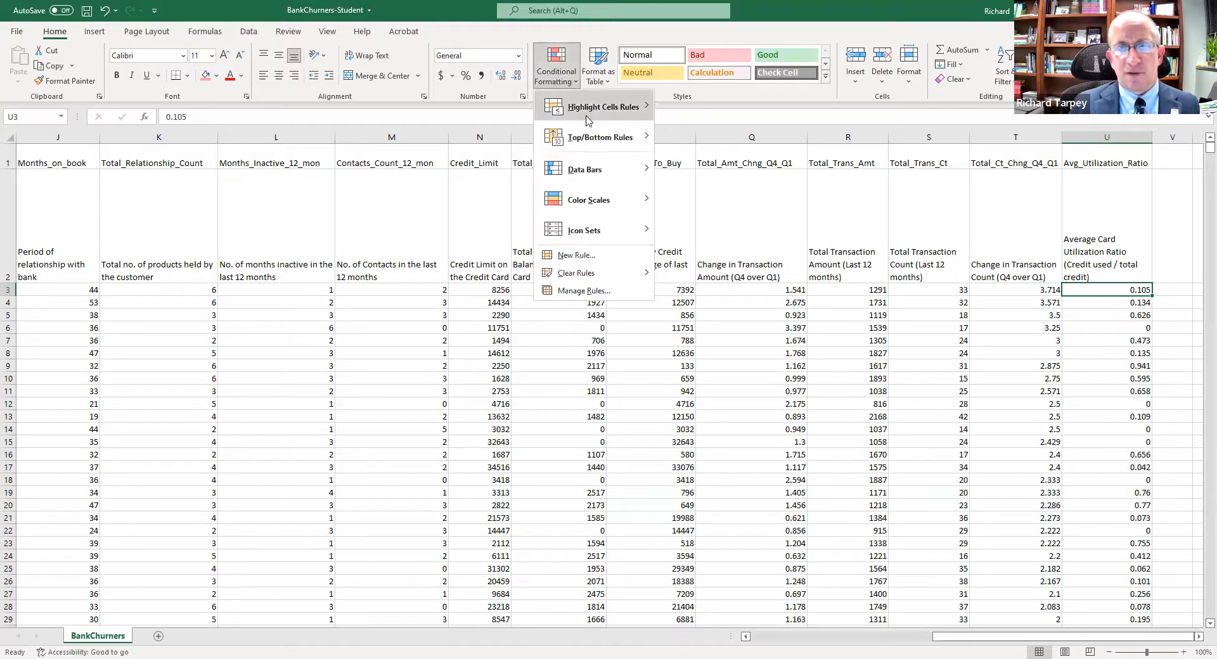
click(582, 293)
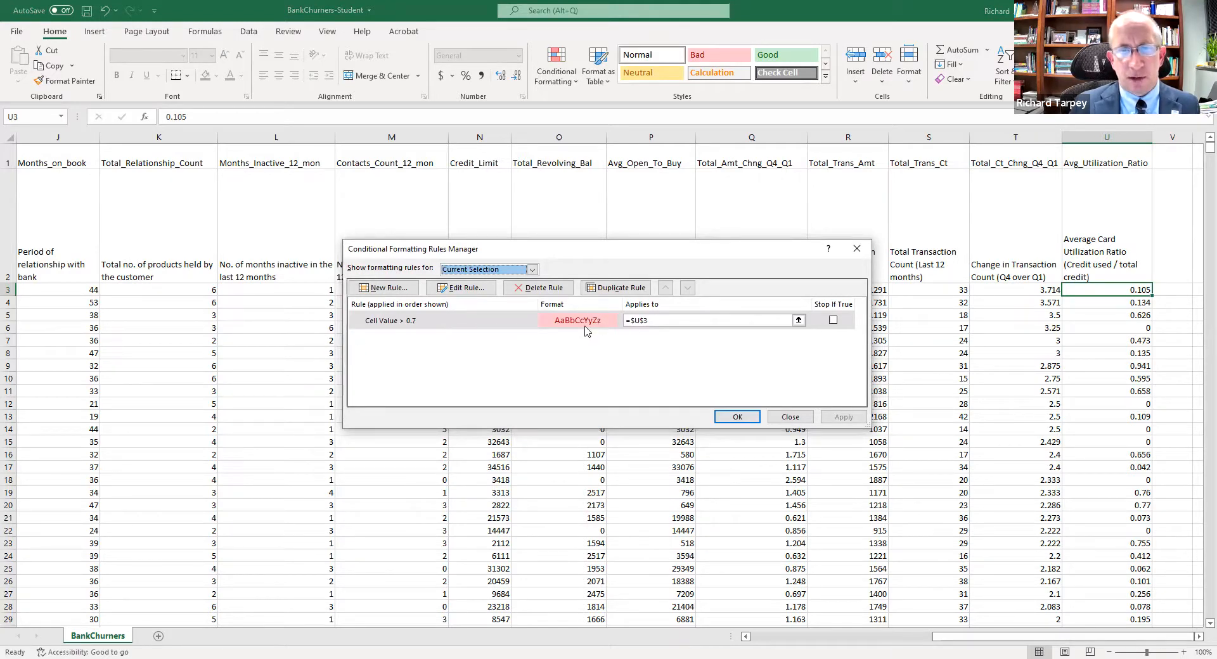
click(663, 321)
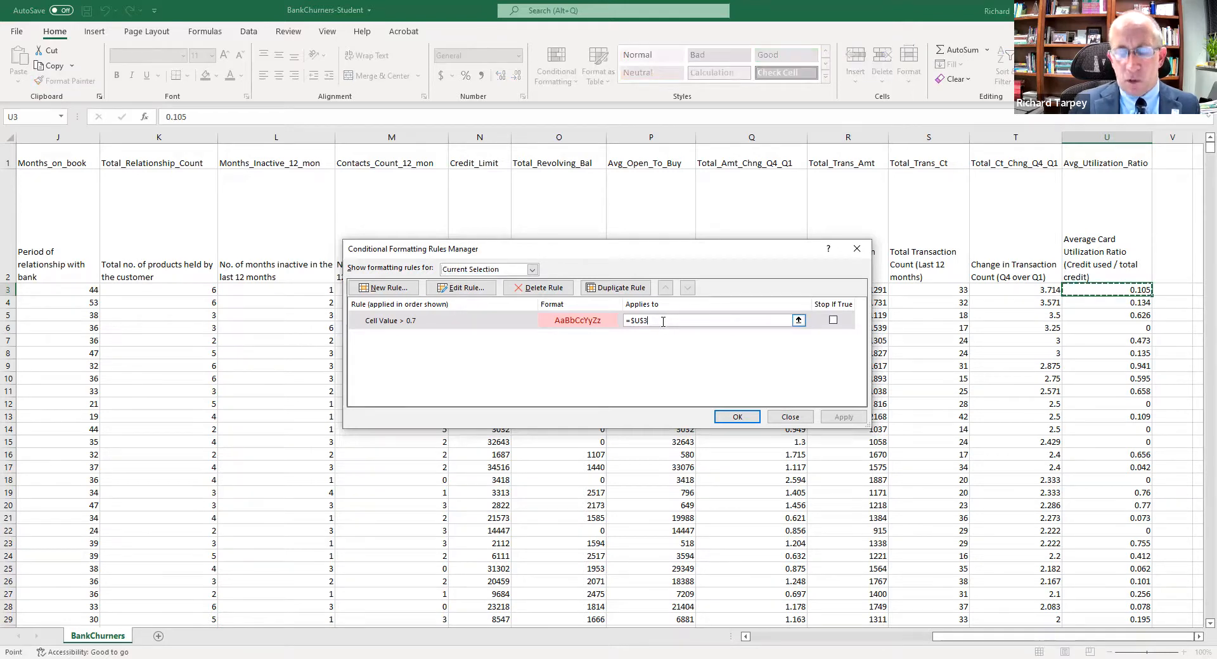
text(:)
key(BackSpace)
key(BackSpace)
key(BackSpace)
key(BackSpace)
key(BackSpace)
key(BackSpace)
key(BackSpace)
key(BackSpace)
key(BackSpace)
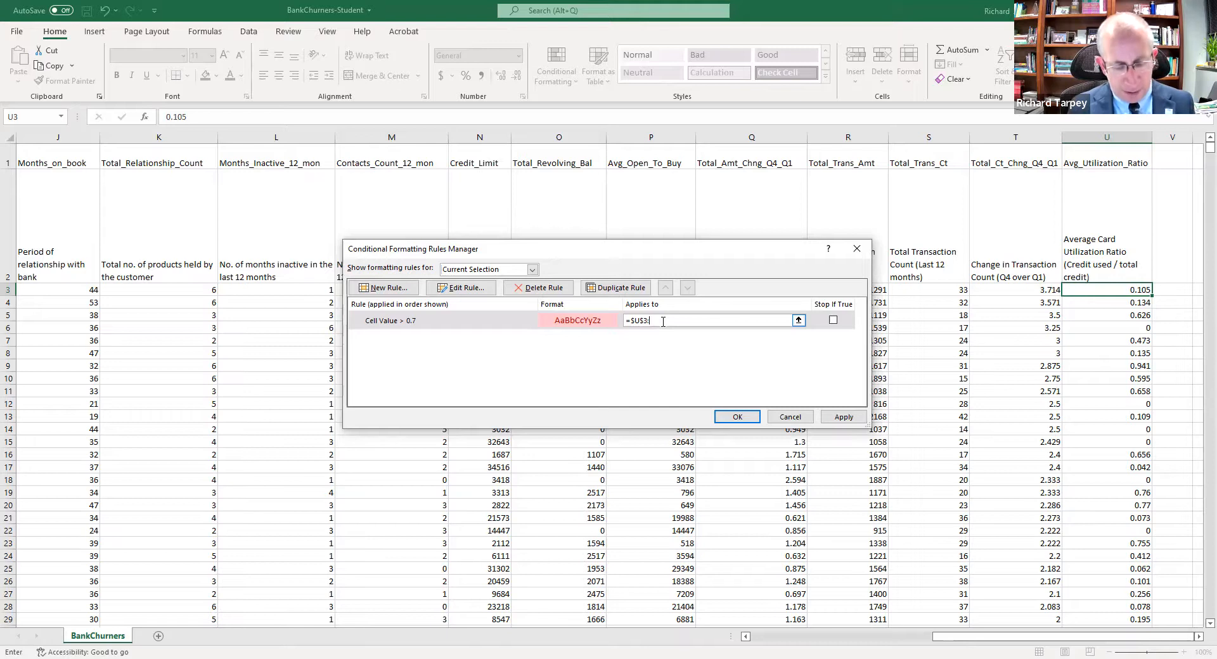
text(:$)
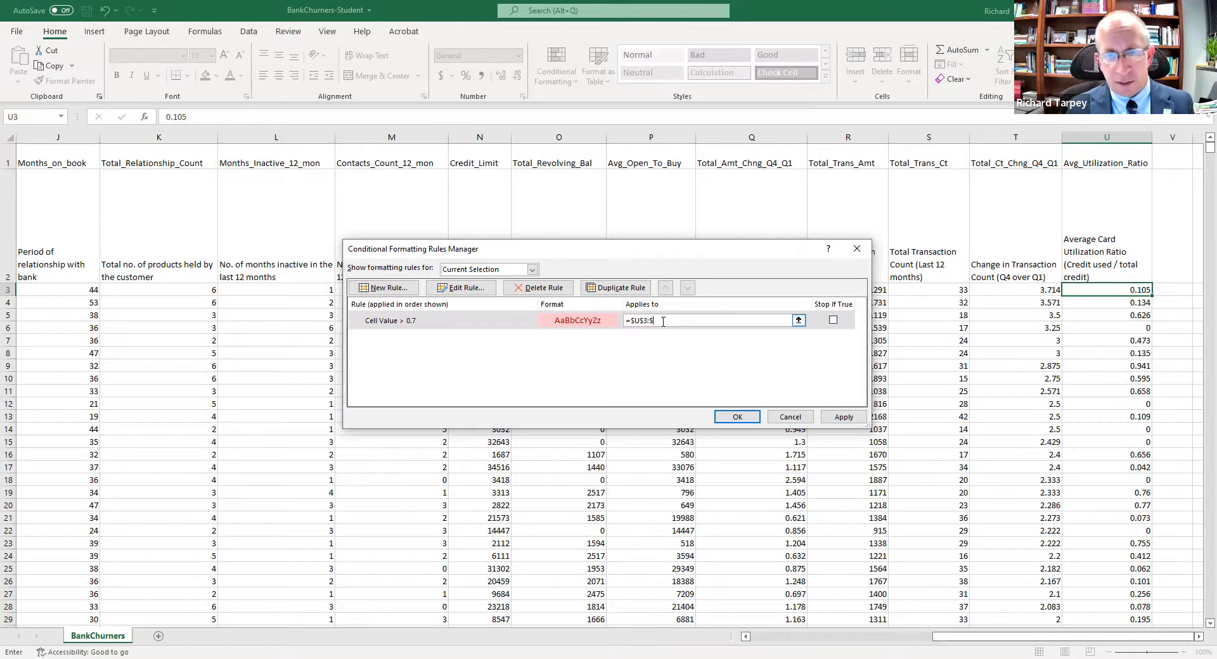
text(U)
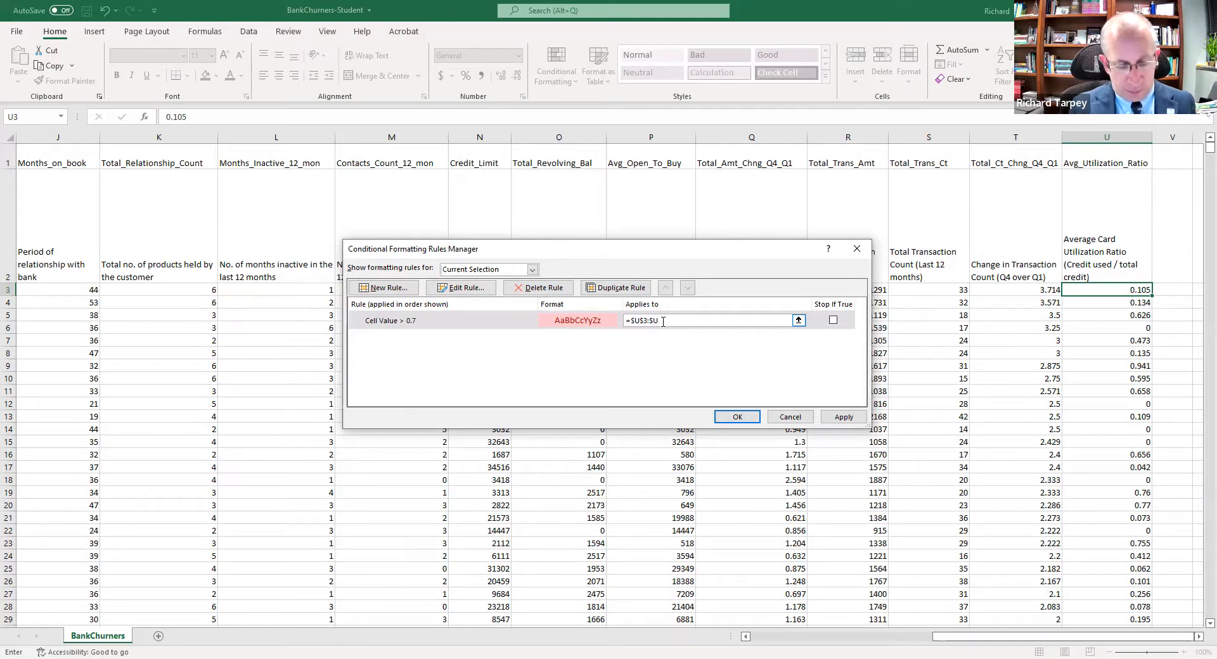
text($10129)
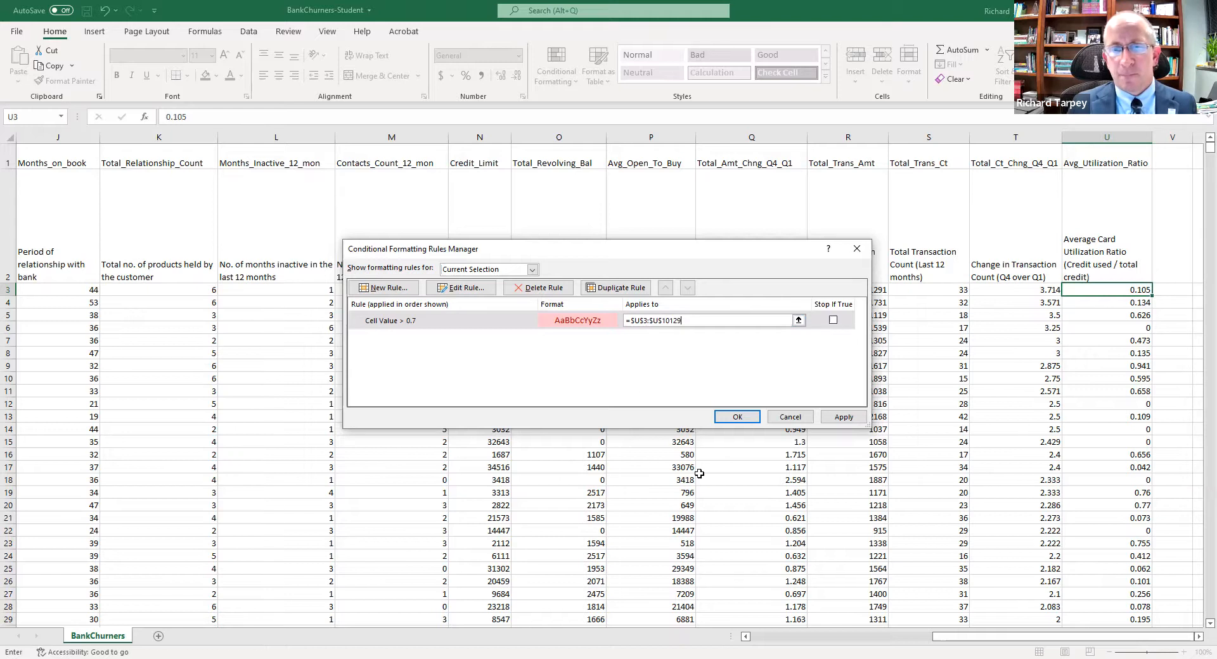
click(835, 419)
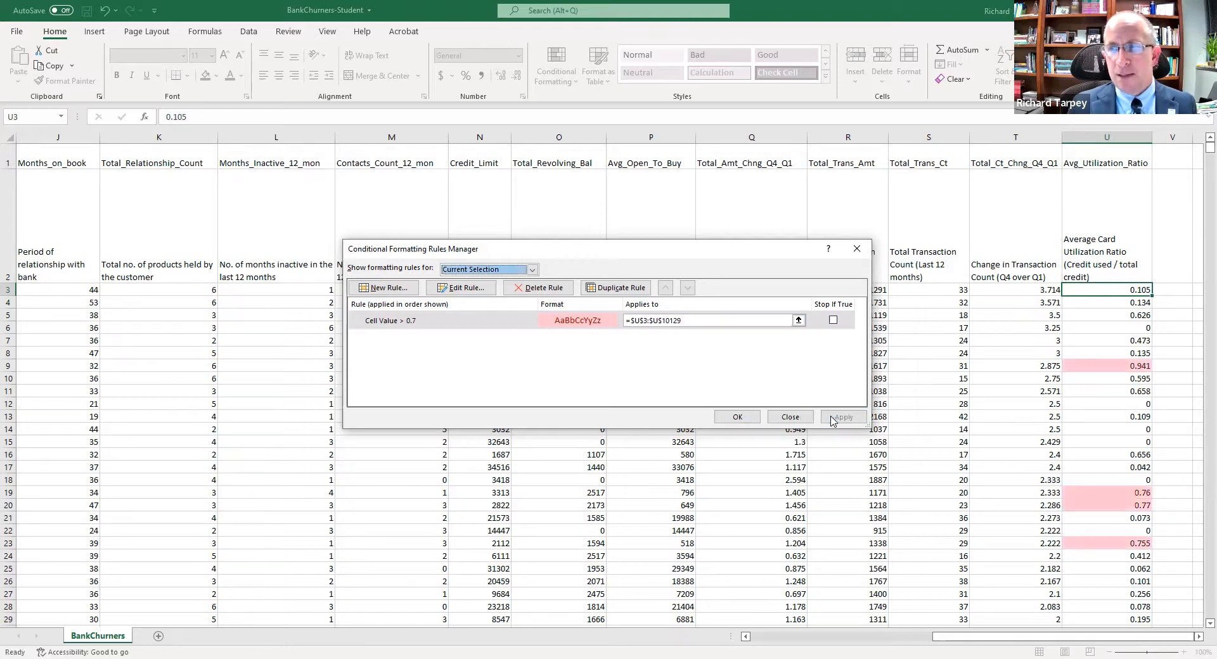
click(733, 420)
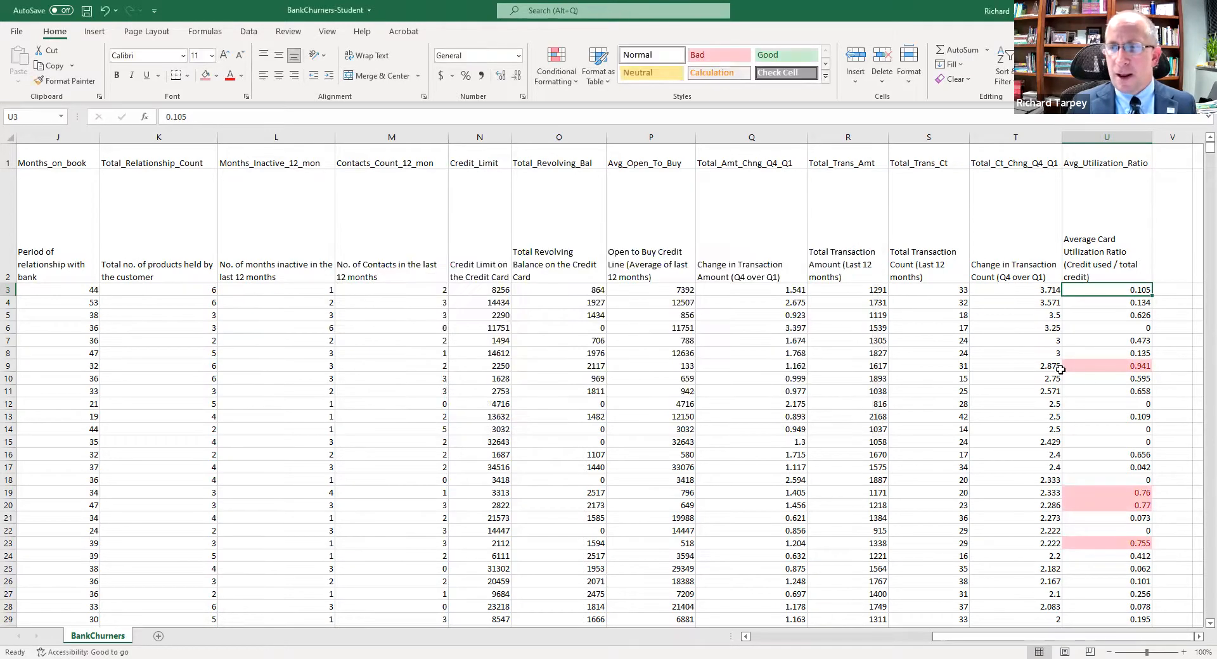
scroll(1080, 339, down, 2)
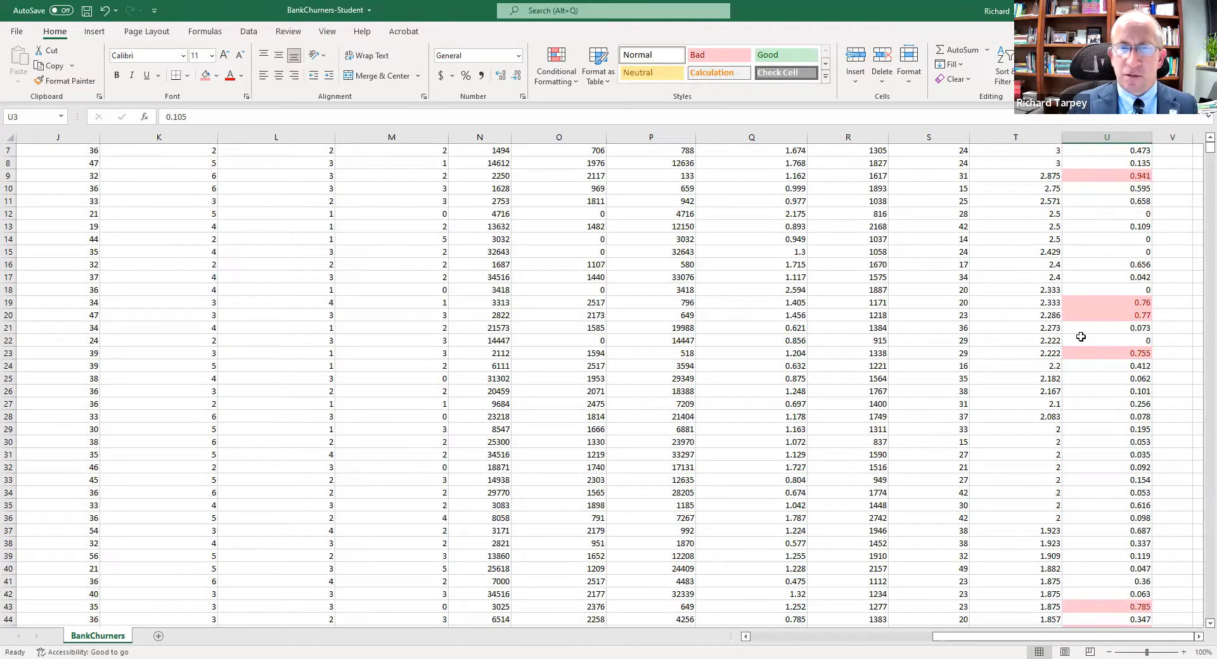
Review the highlighted ratios down column U and the other values in row 9 for the 0.941 customer
scroll(1096, 333, down, 8)
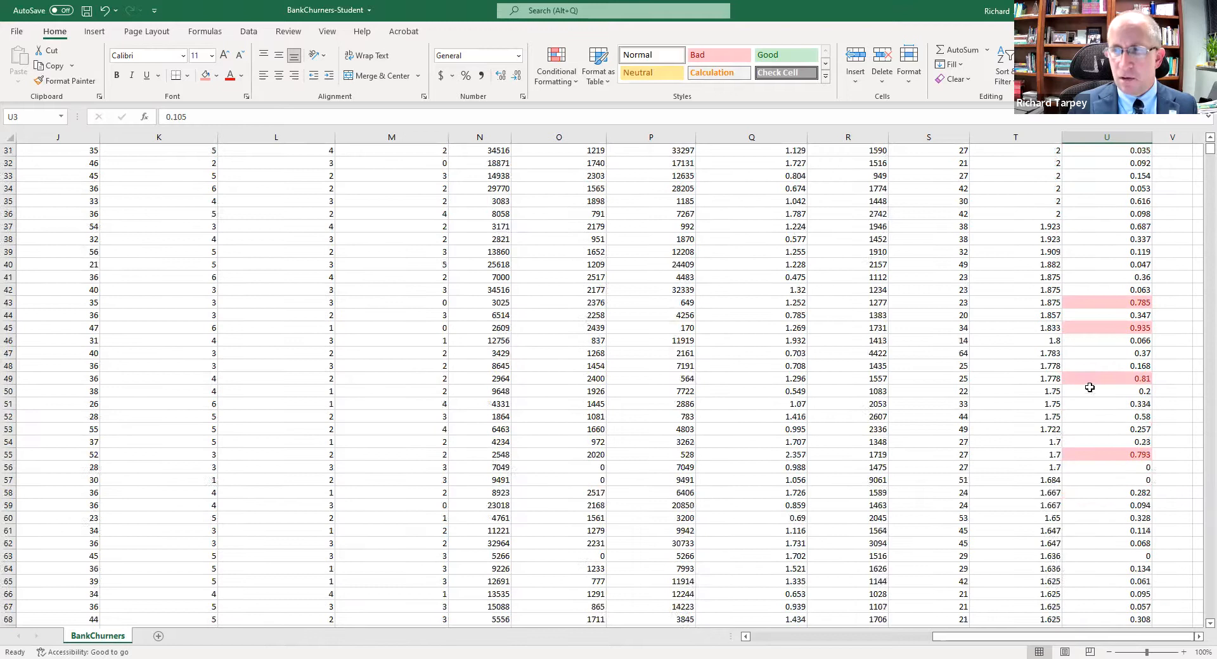
scroll(1090, 388, down, 20)
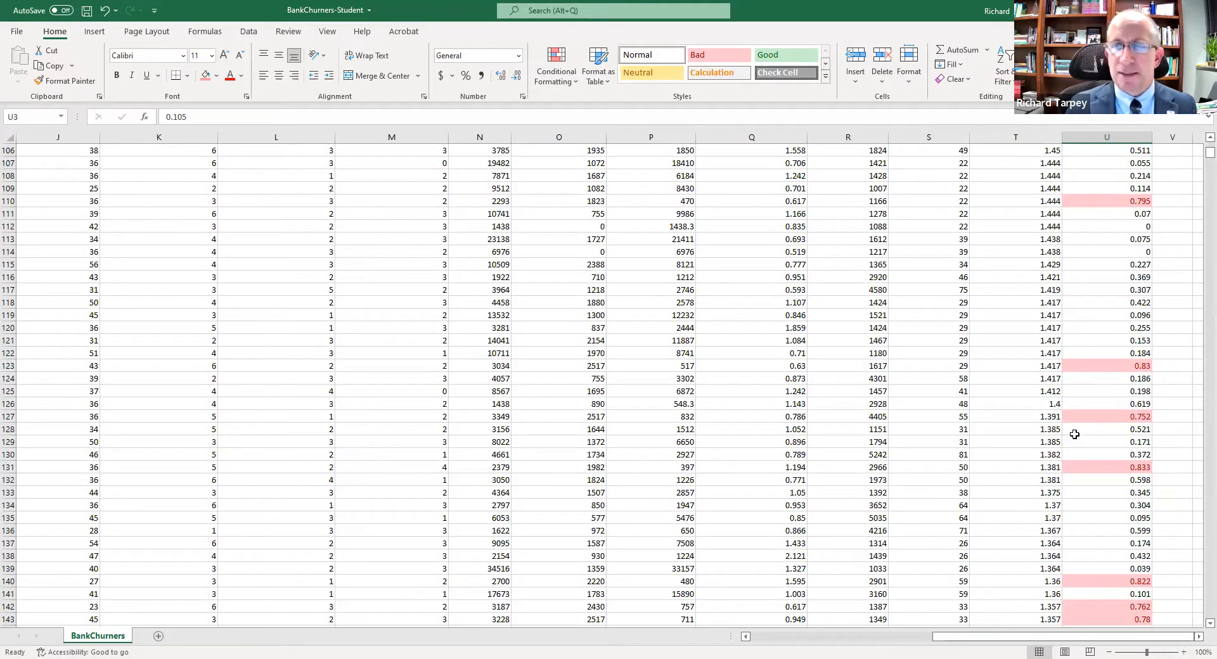
scroll(1071, 431, up, 20)
scroll(1122, 375, up, 10)
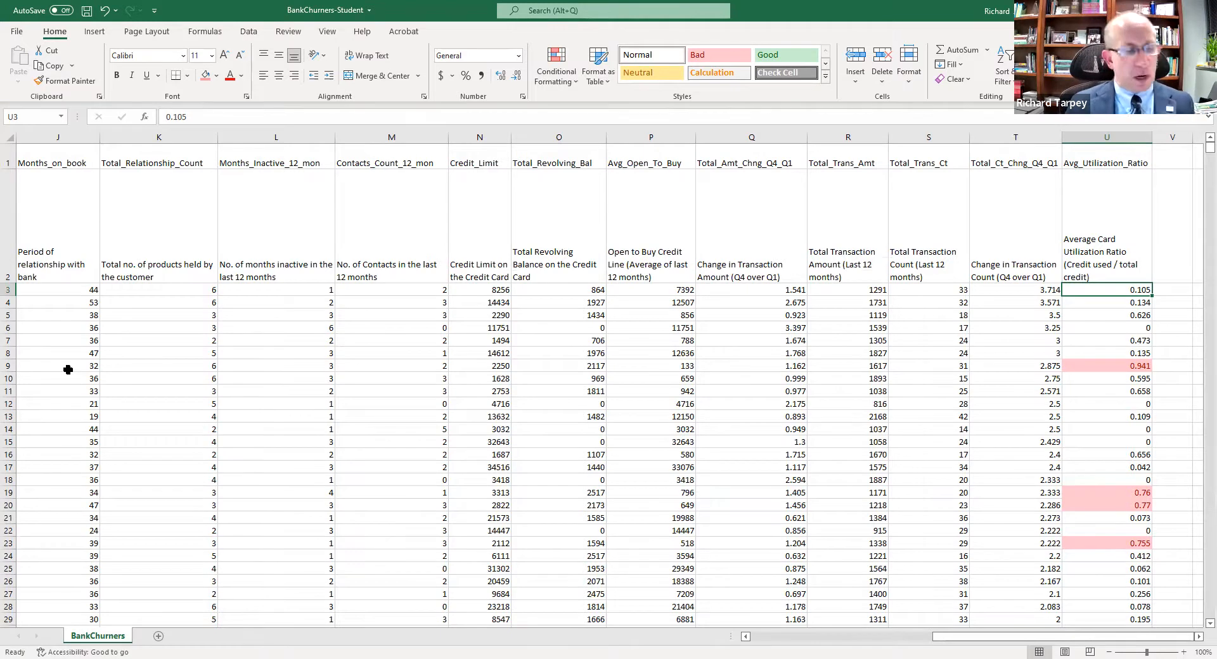
click(1119, 361)
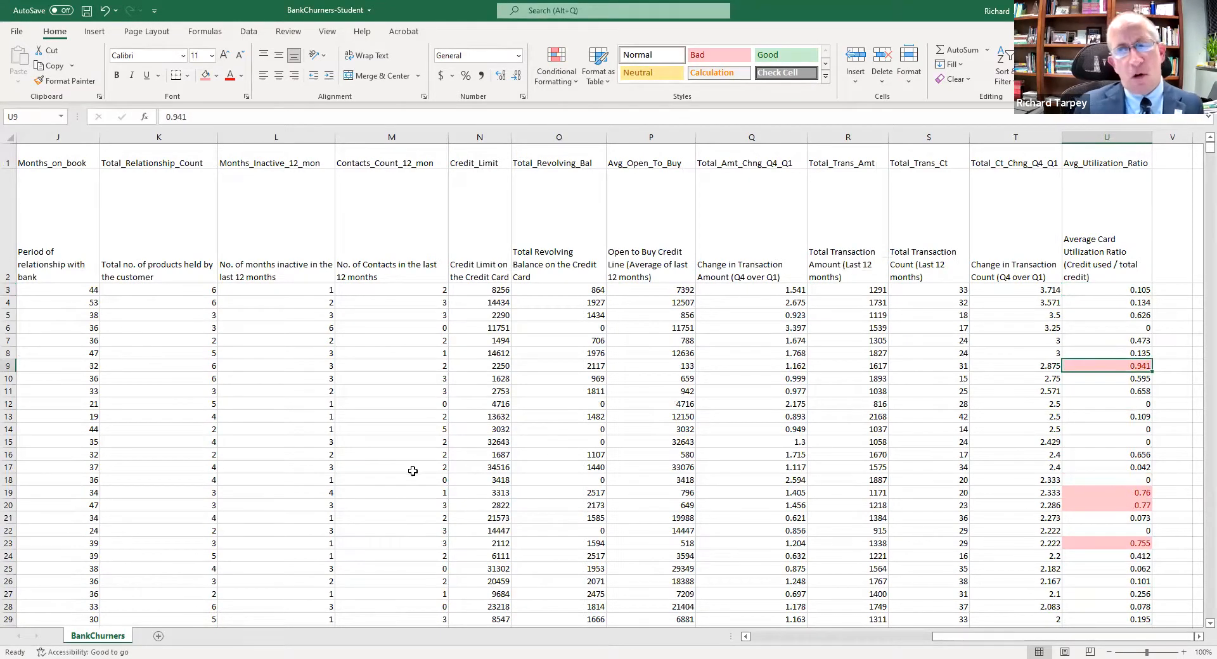
click(1009, 365)
drag(1009, 365, 45, 362)
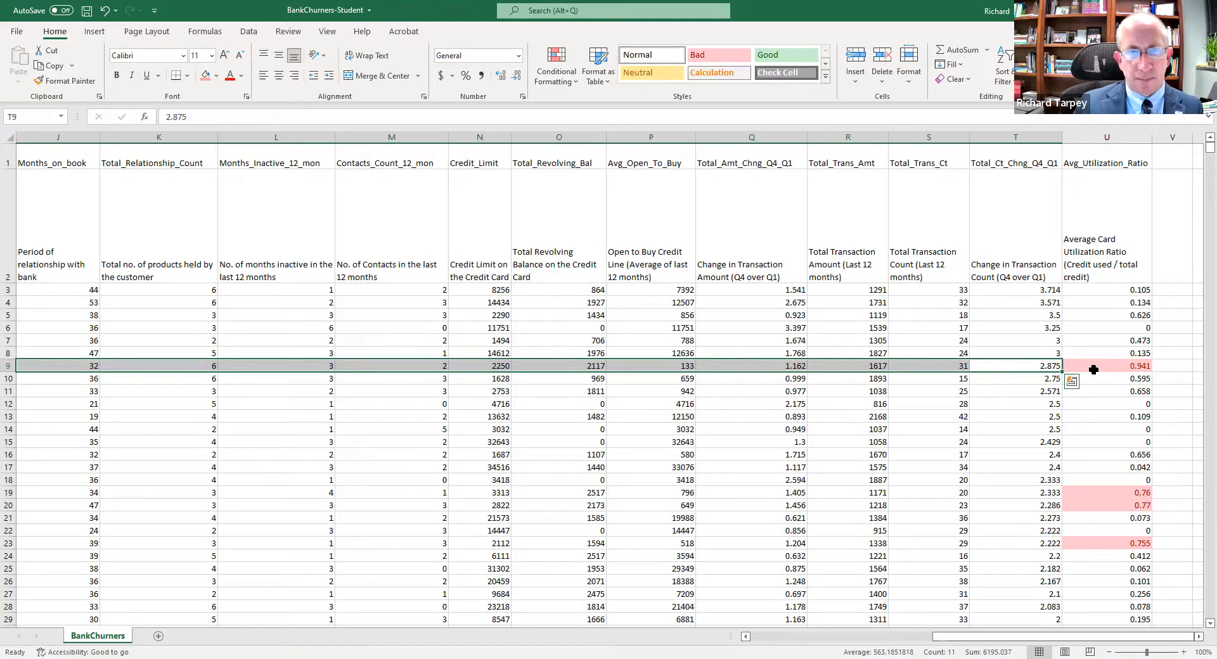
Delete the Cell Value > 0.7 rule for U3 in the Conditional Formatting Rules Manager
click(1102, 290)
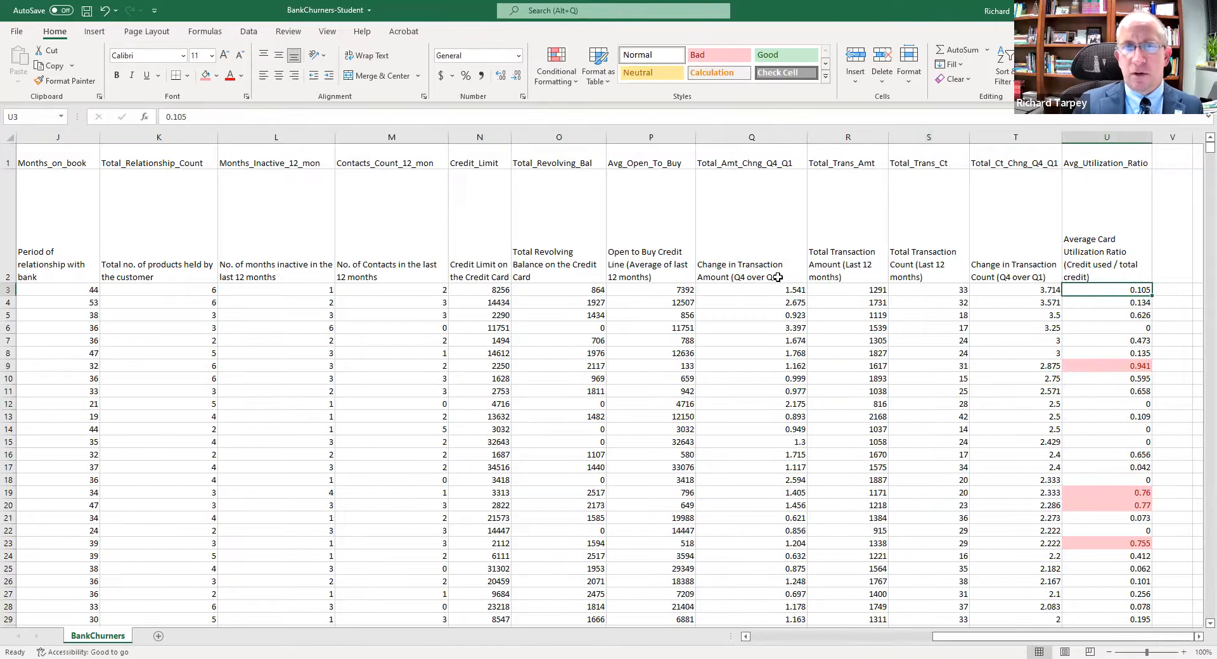
click(557, 67)
click(576, 292)
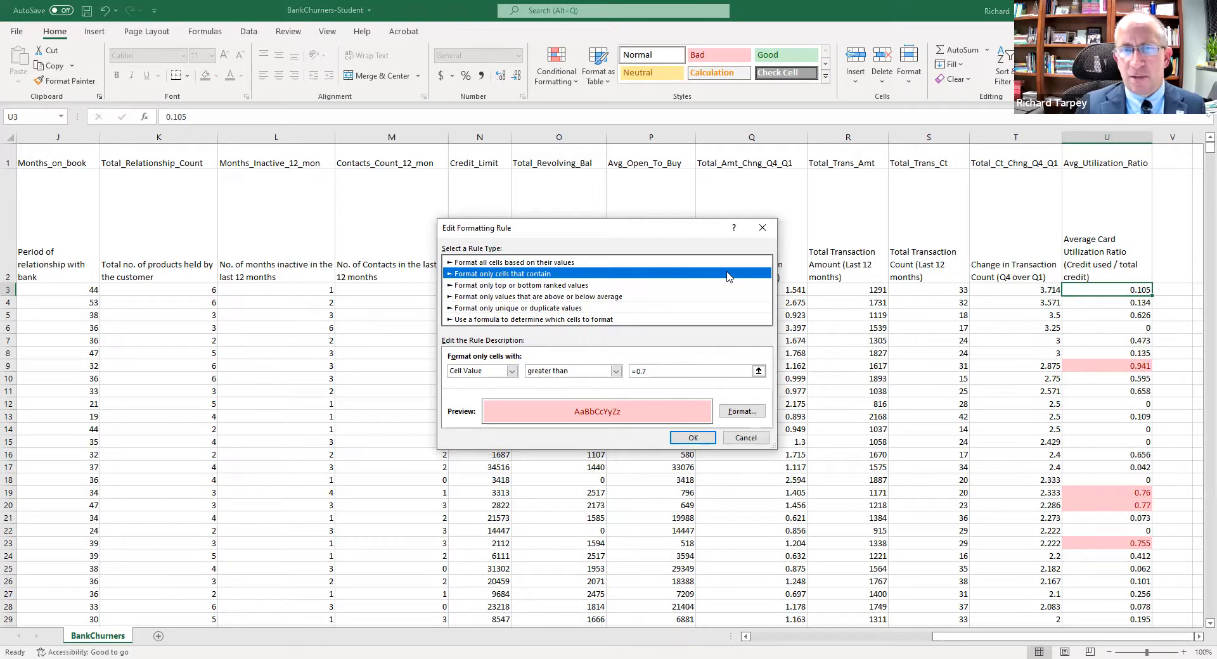
click(523, 320)
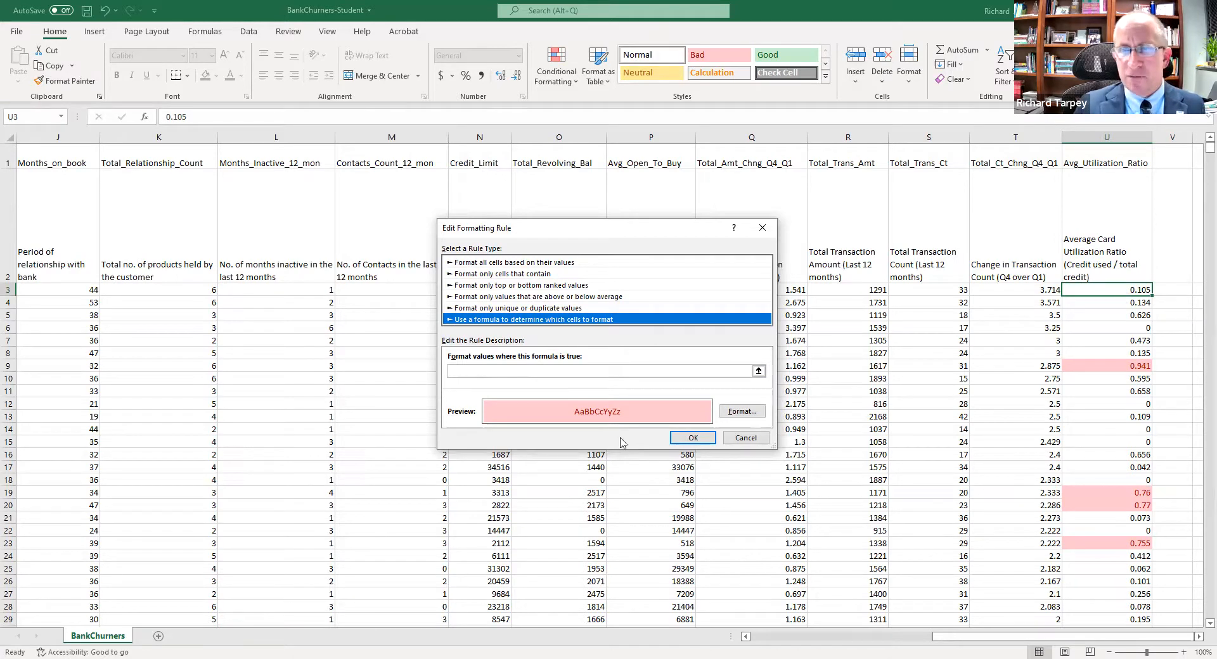
click(742, 438)
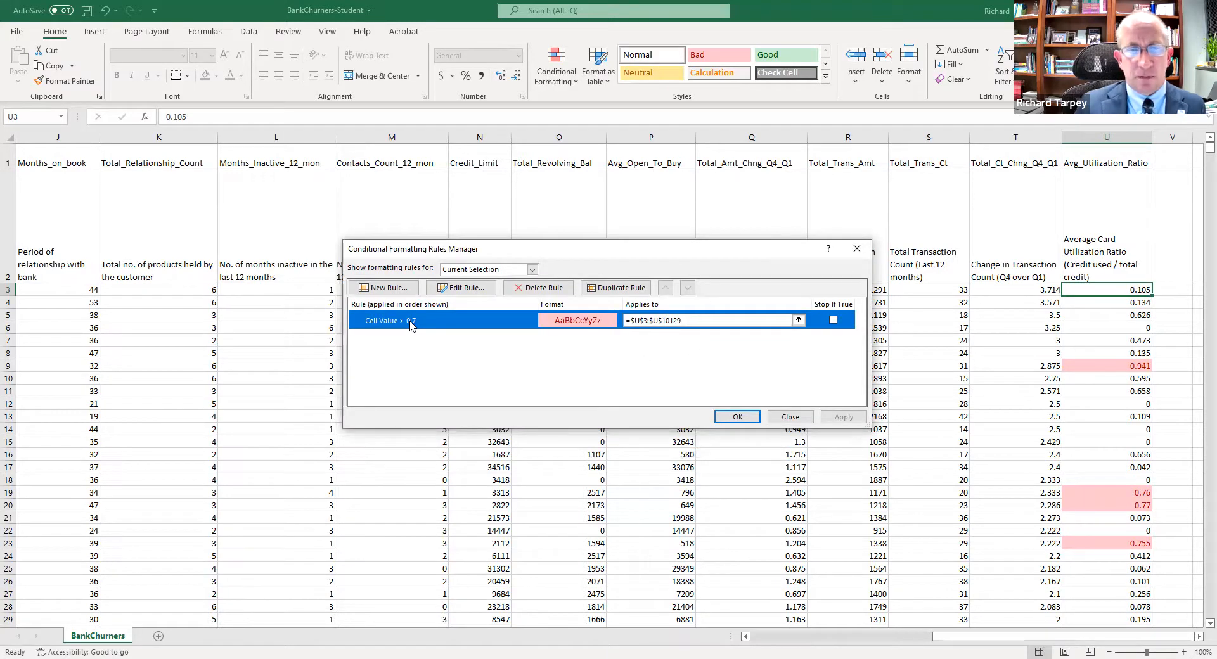
click(552, 288)
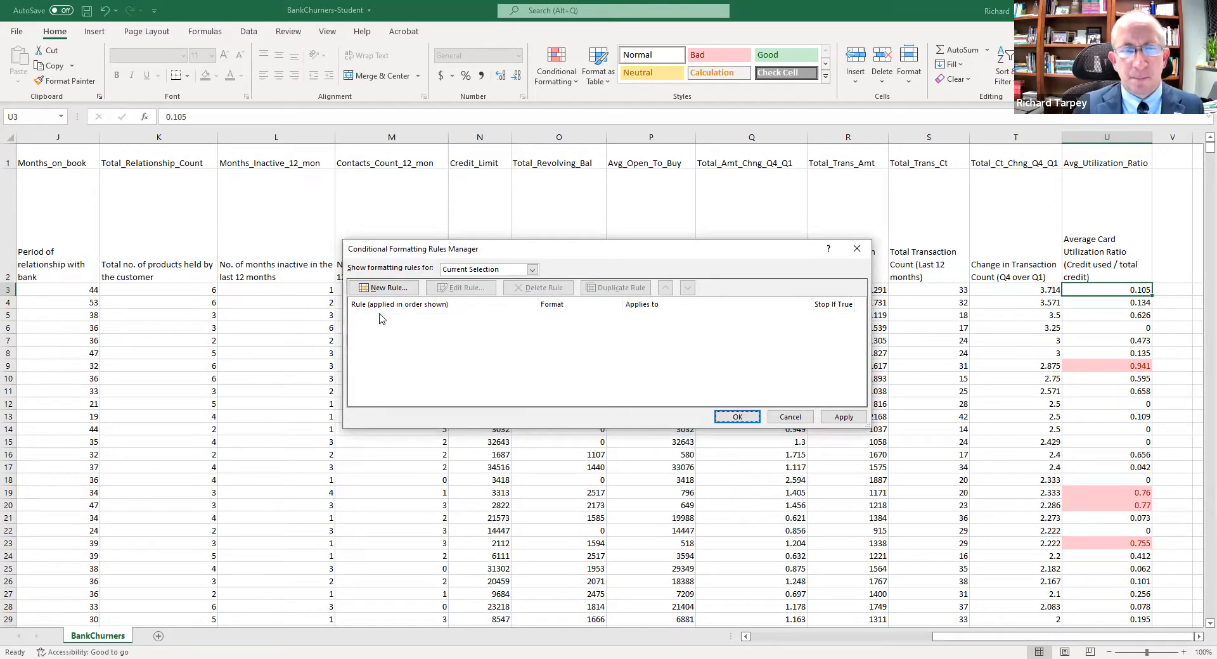
Create a new formula-based formatting rule with the formula =$U$3>0.70
click(385, 288)
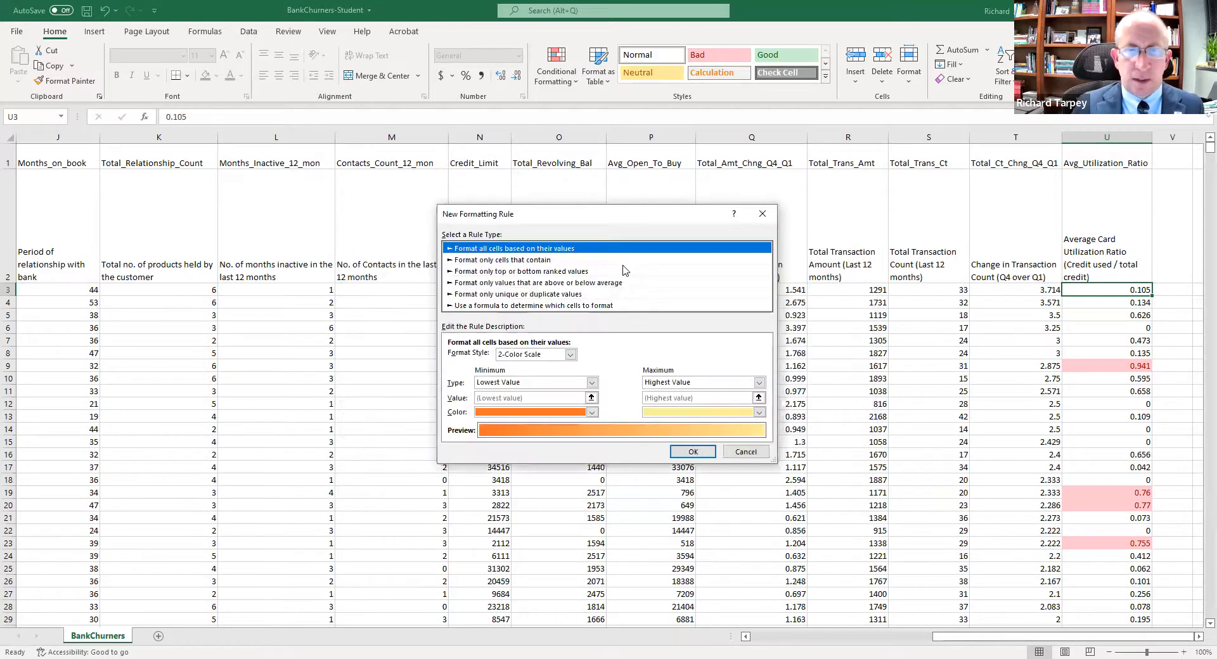
click(489, 306)
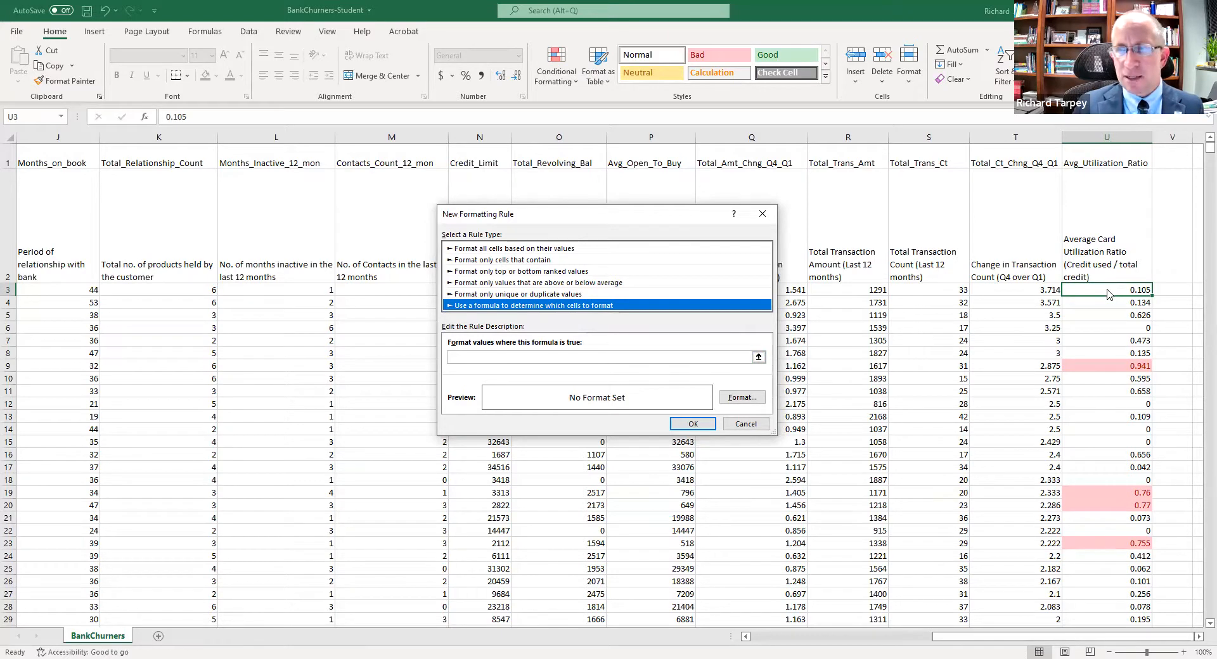
click(748, 356)
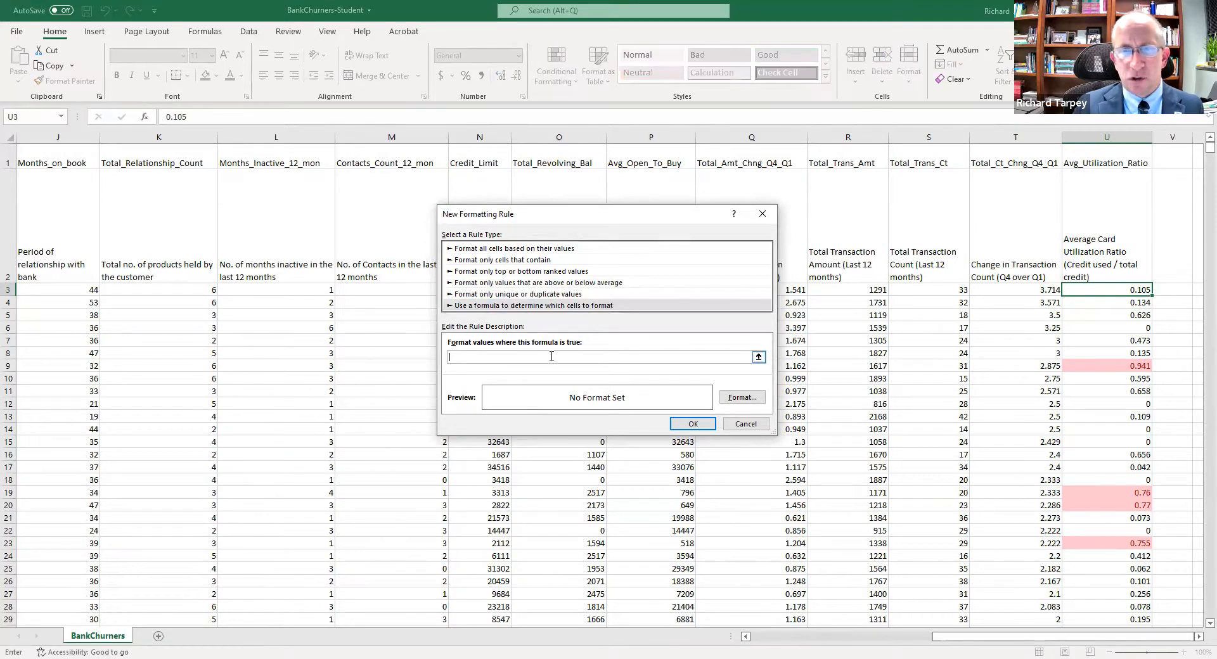
click(1126, 291)
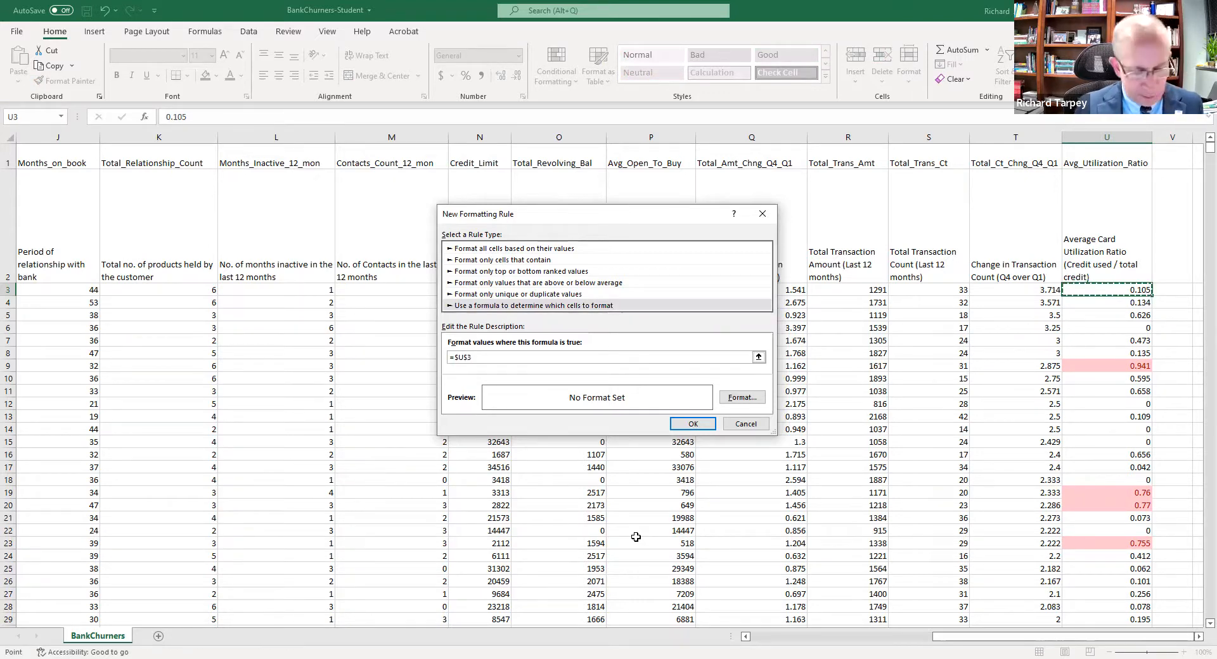
text(>)
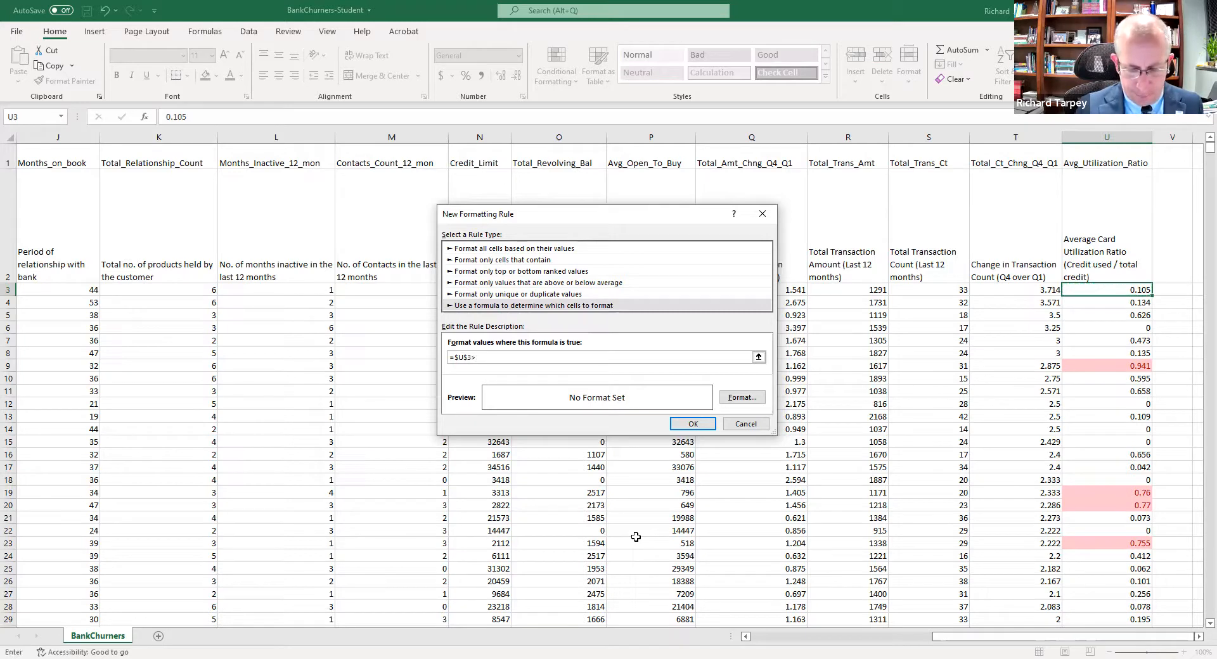
text(0.70)
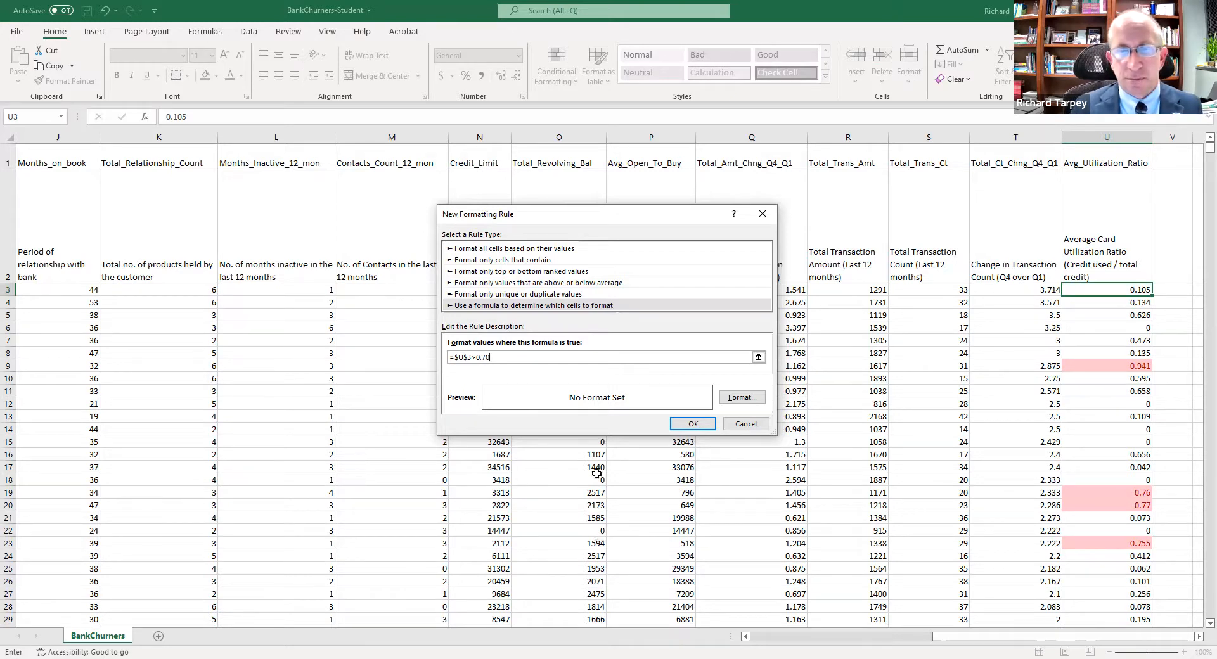
Set the new rule's font format to bold in standard red
click(740, 402)
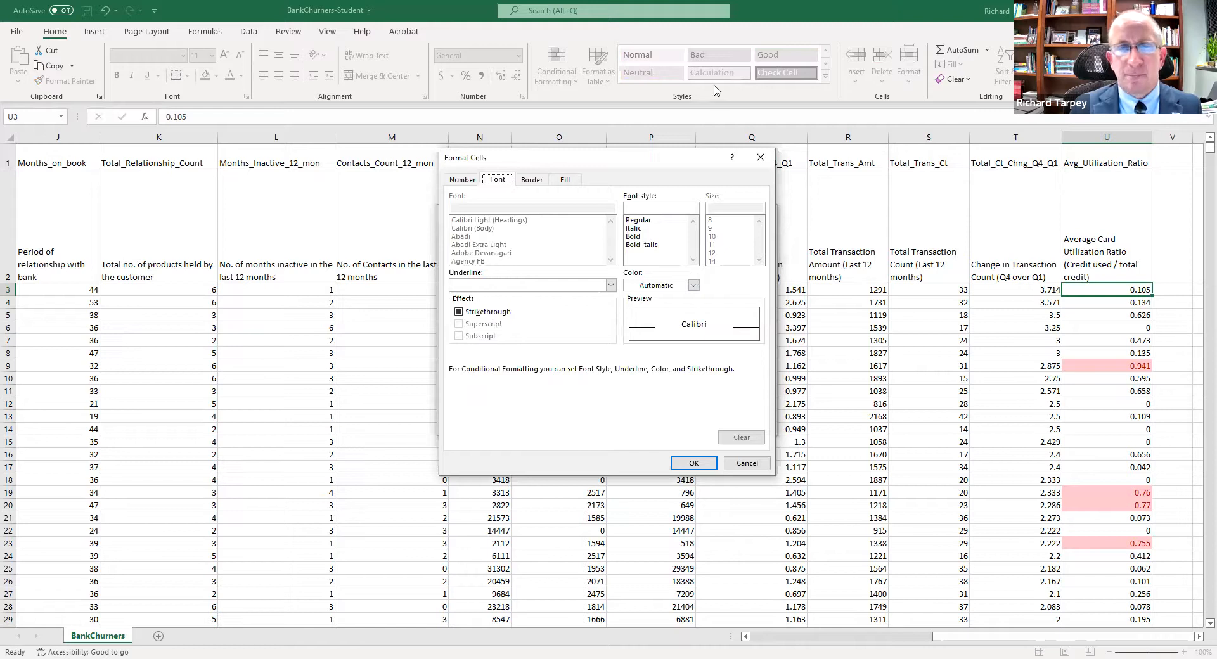
click(634, 236)
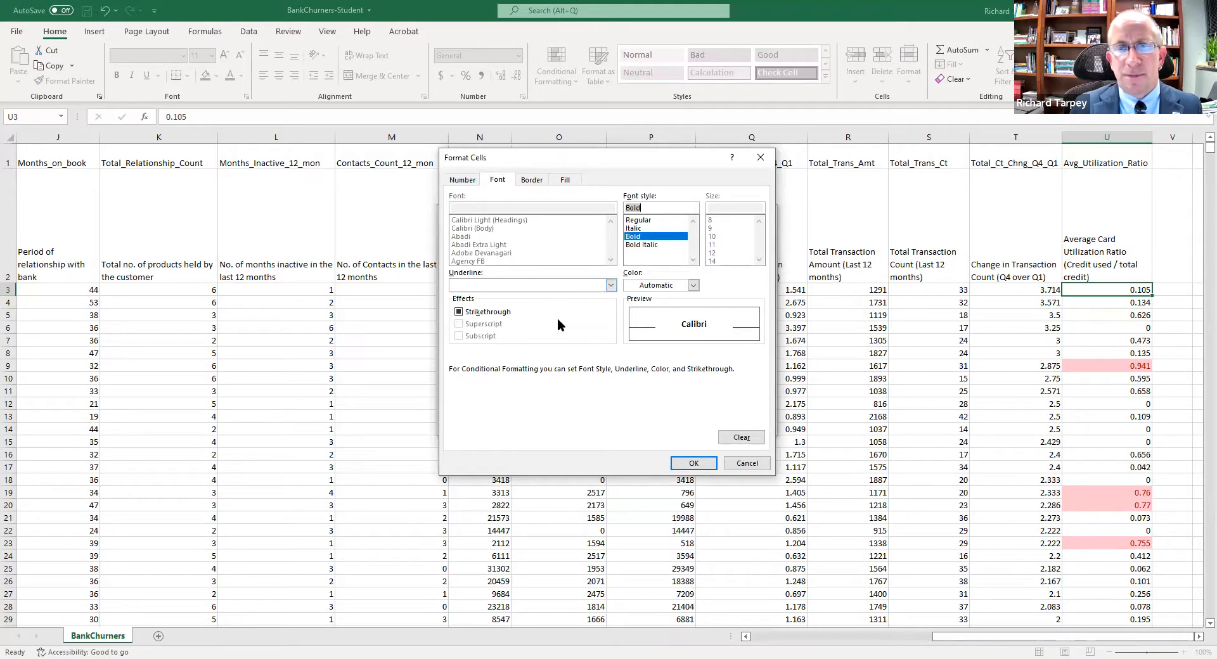
click(693, 287)
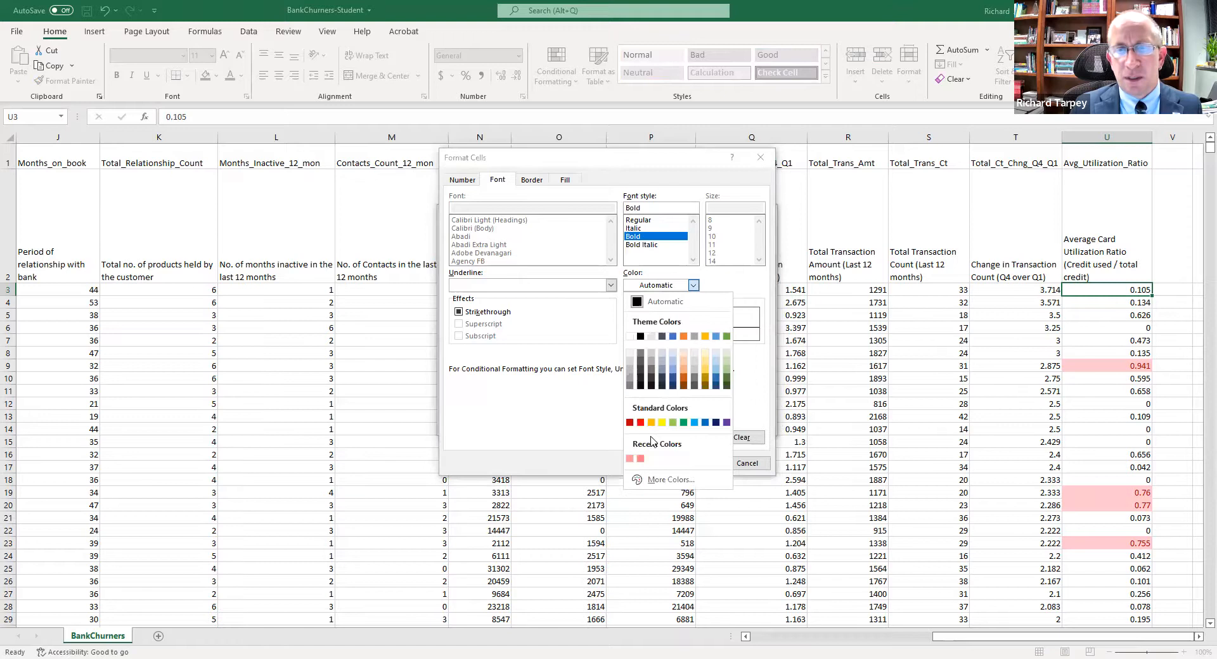
click(640, 423)
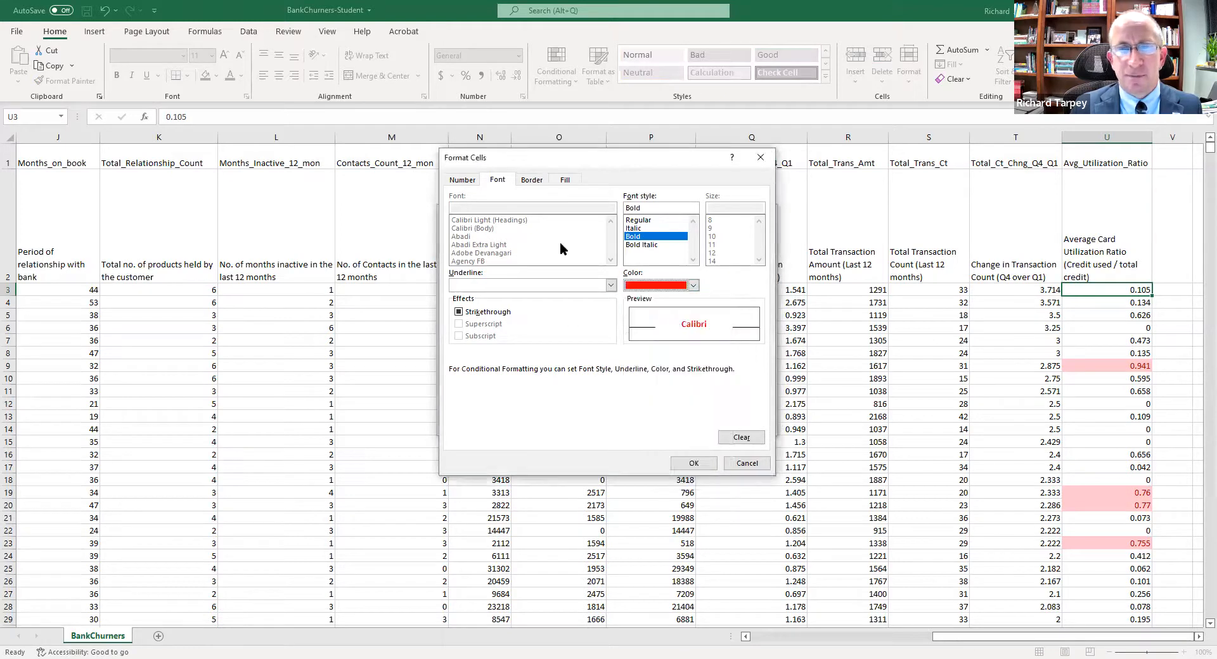
Give the new rule a light red custom fill, save the rule and apply it to U3
click(566, 180)
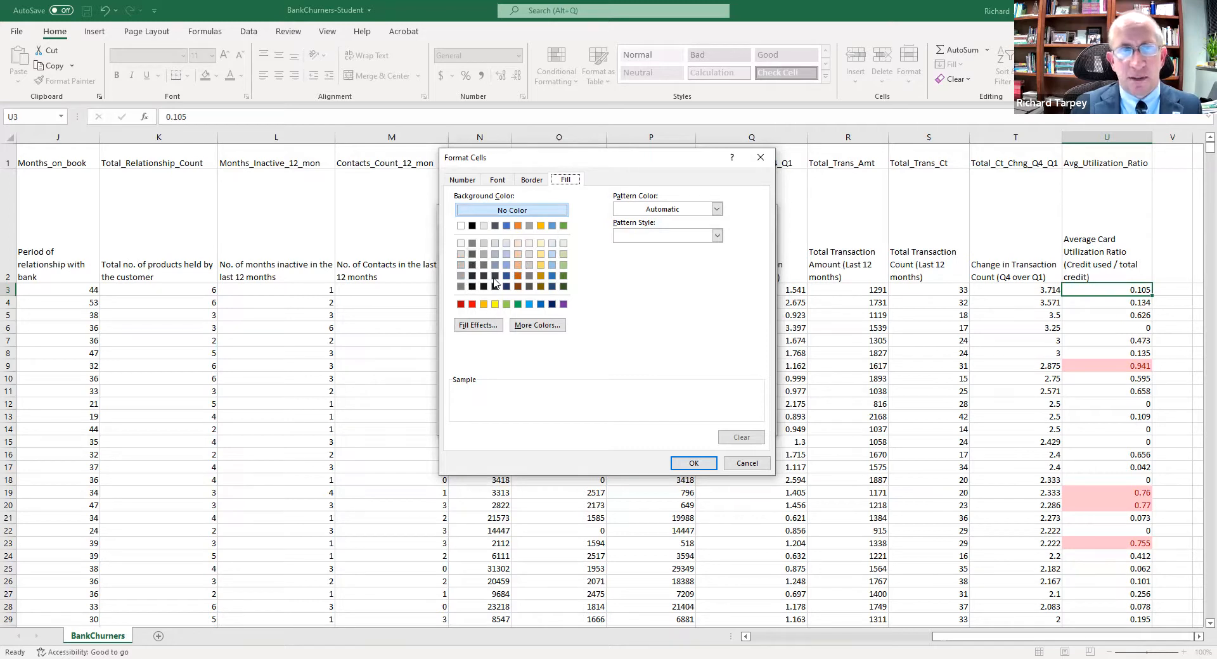
click(546, 326)
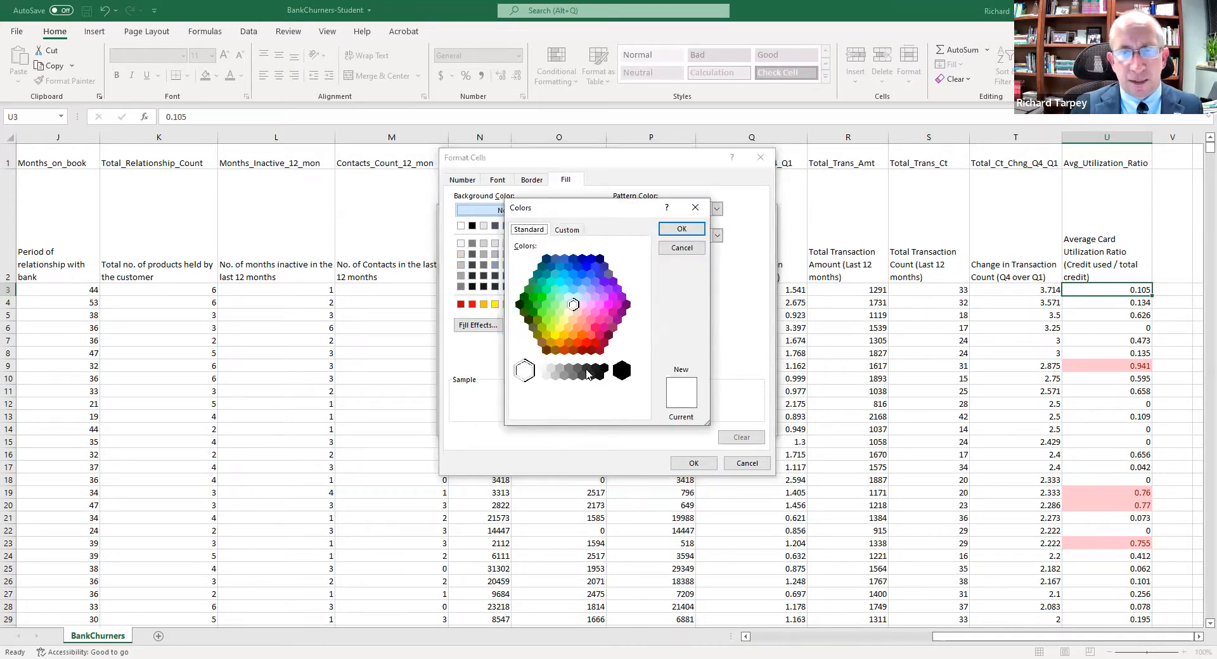
click(582, 319)
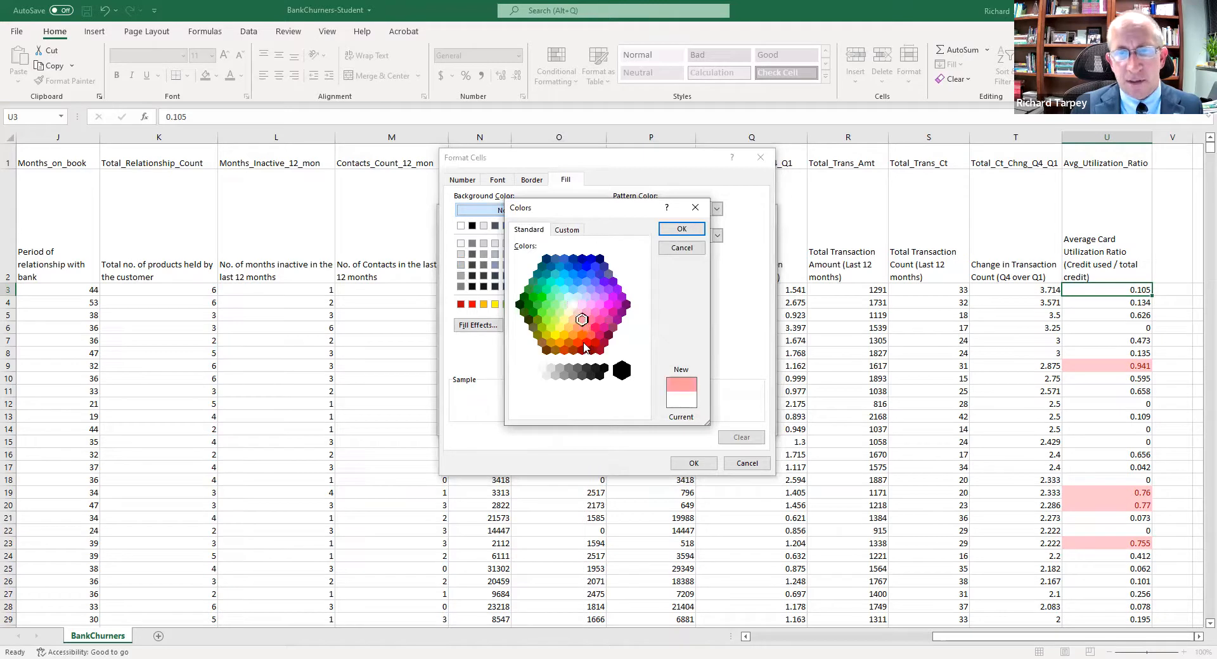
click(685, 228)
click(693, 463)
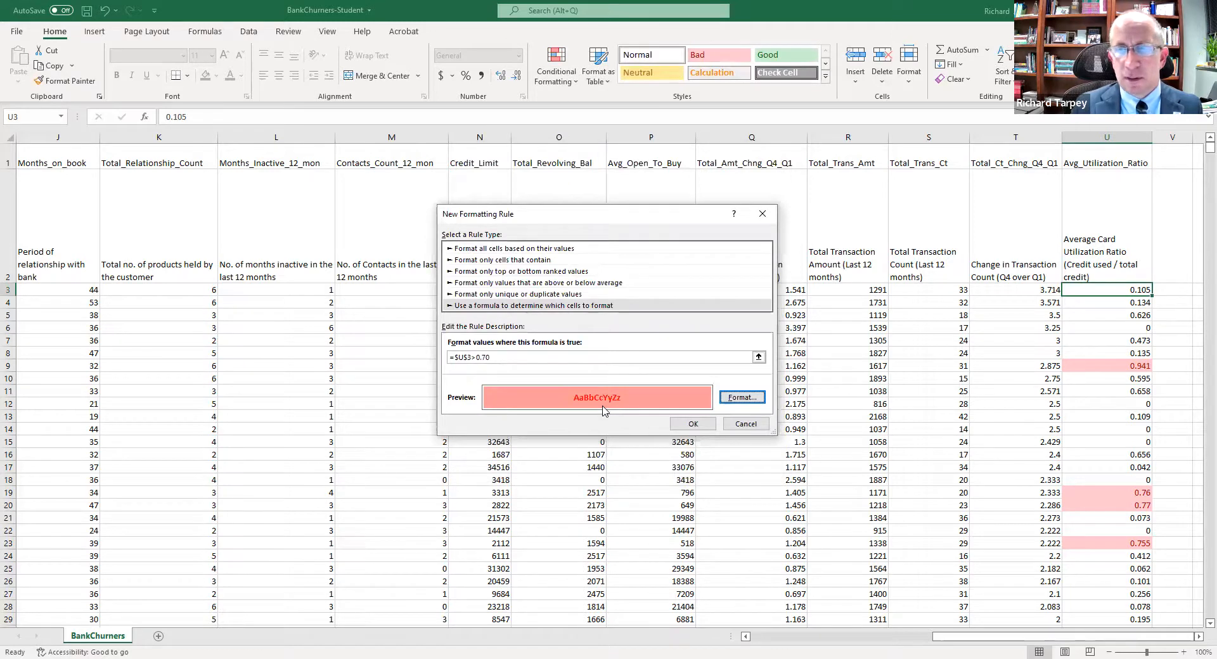
click(694, 423)
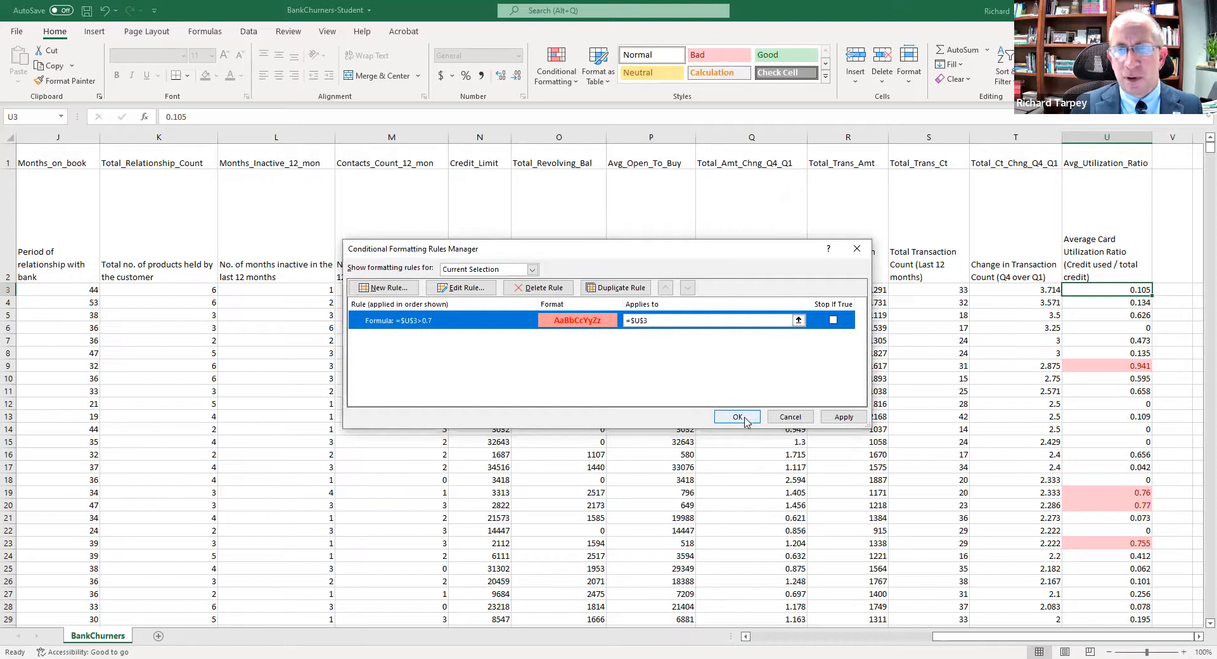
click(860, 416)
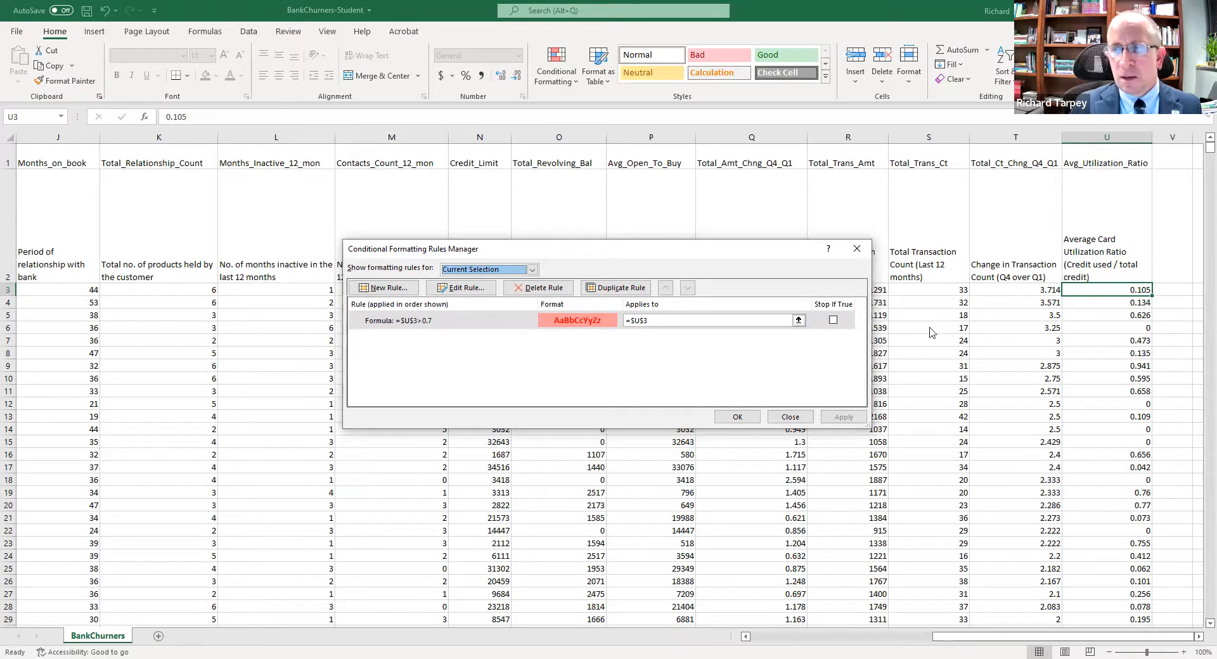
Edit the rule's formula to =$U3>0.7 so that the row reference is relative
click(672, 319)
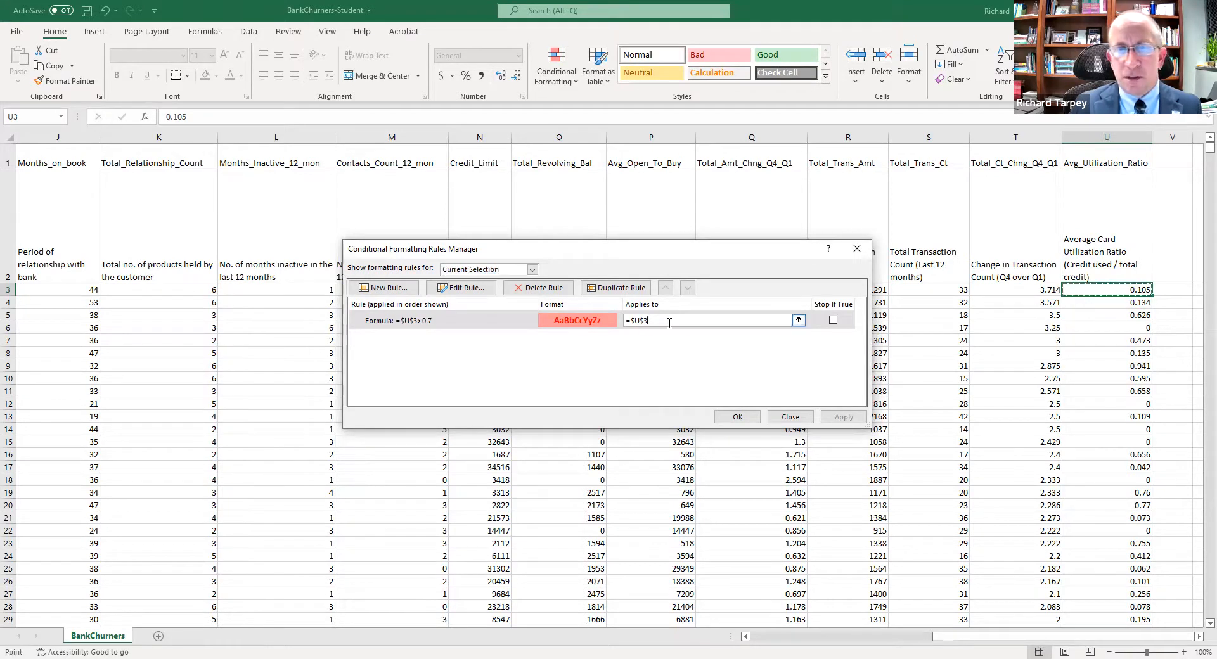
click(474, 289)
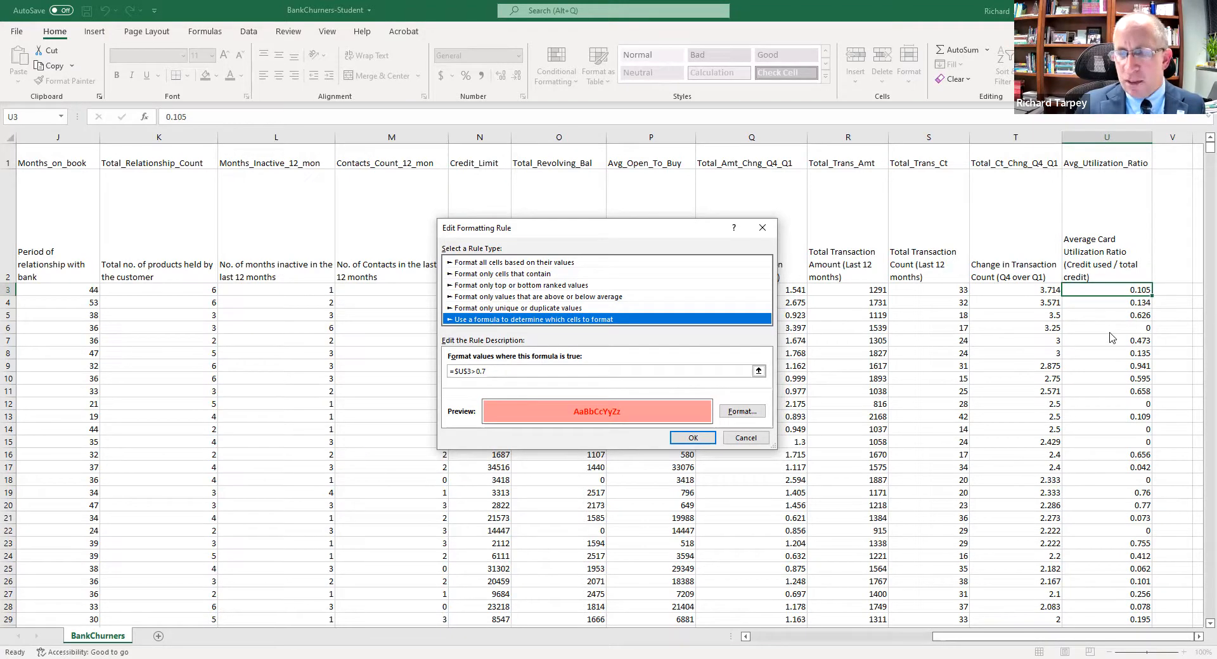
click(464, 372)
key(Delete)
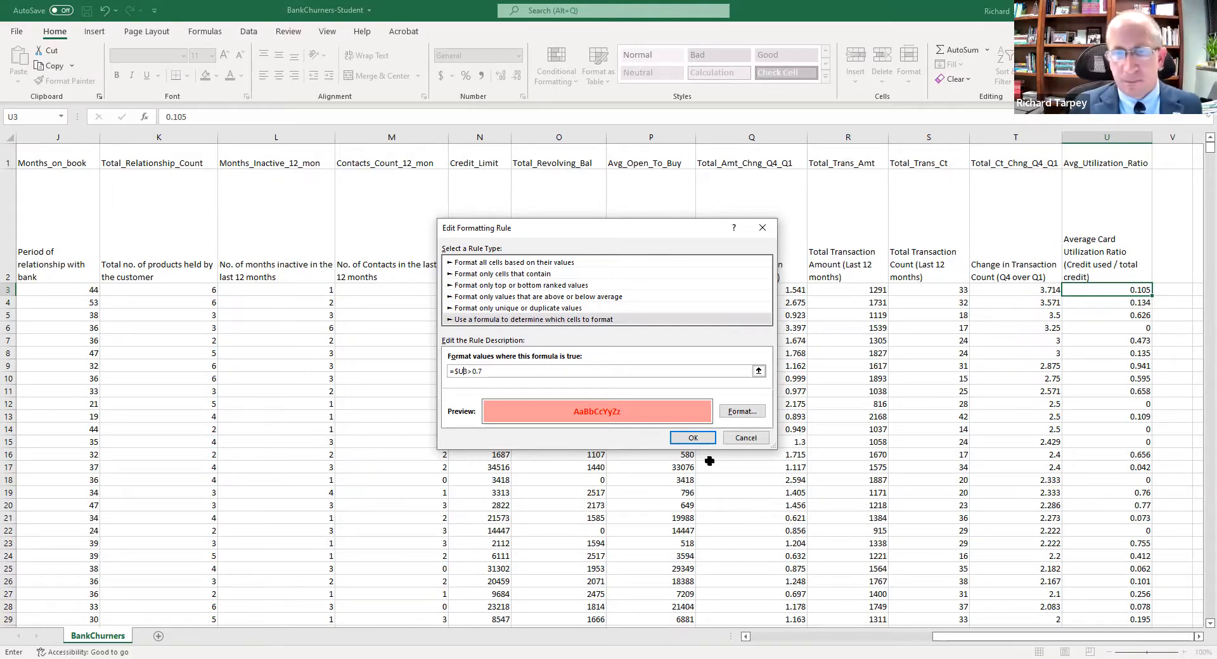
click(693, 438)
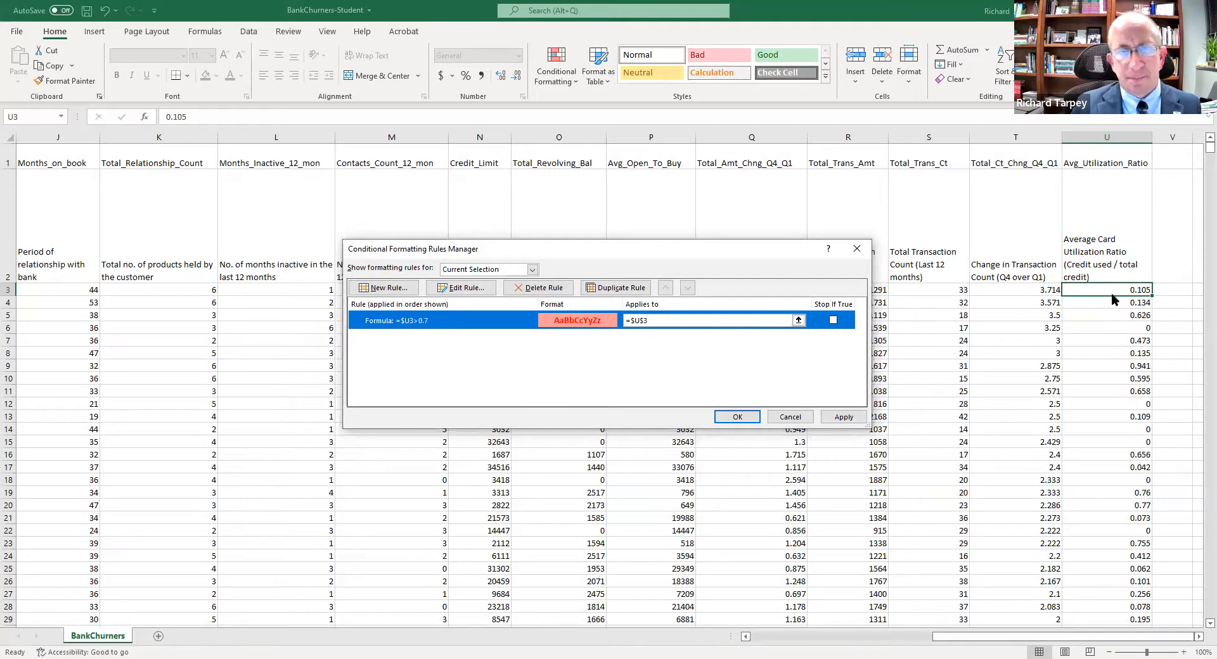
Extend the formula rule to the range =$U$3:$U$10129 and apply it
click(649, 320)
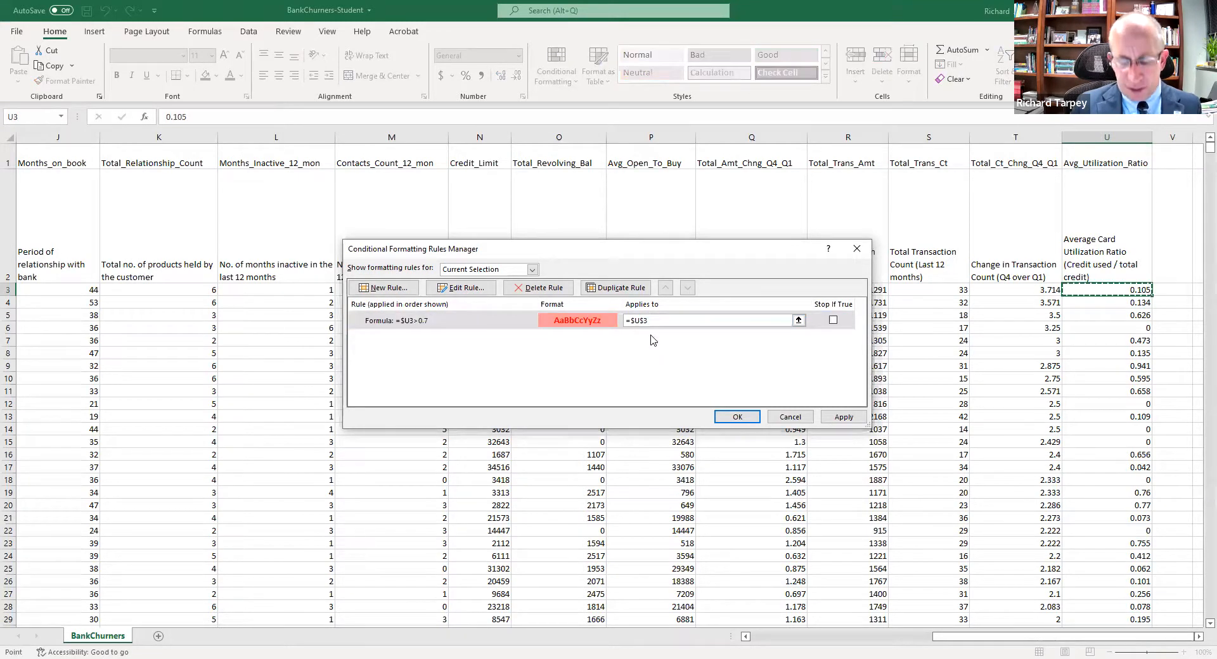
text(:)
key(BackSpace)
key(BackSpace)
key(BackSpace)
key(BackSpace)
key(BackSpace)
key(BackSpace)
key(BackSpace)
key(BackSpace)
key(BackSpace)
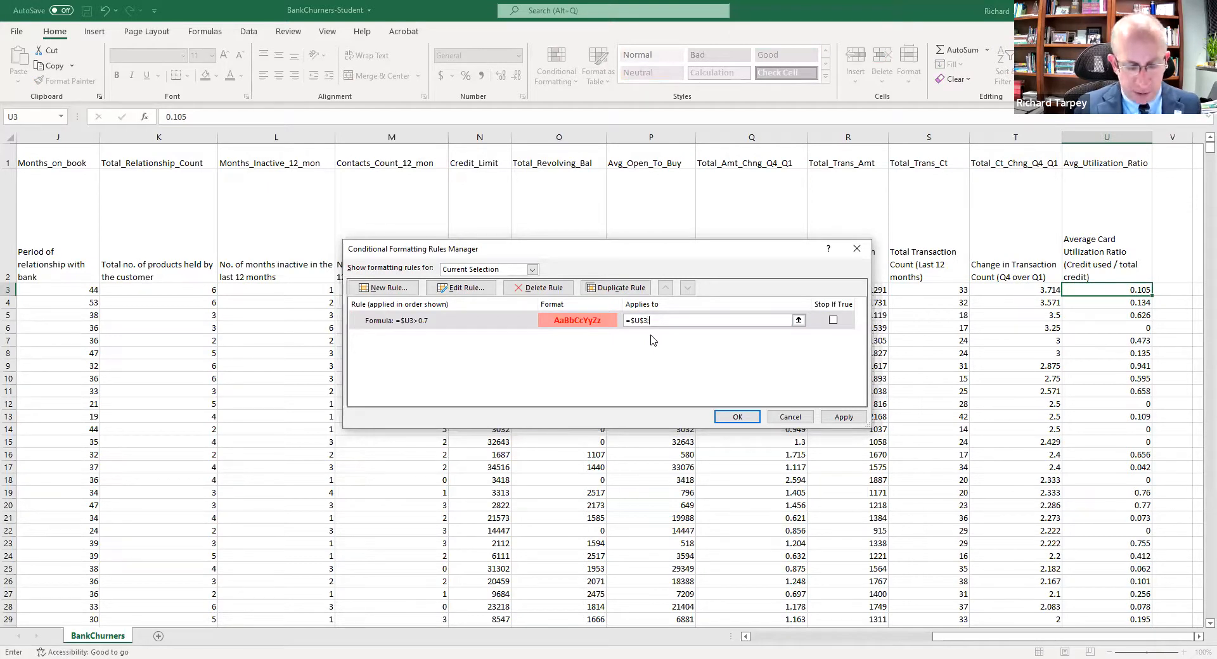
text($U$10129)
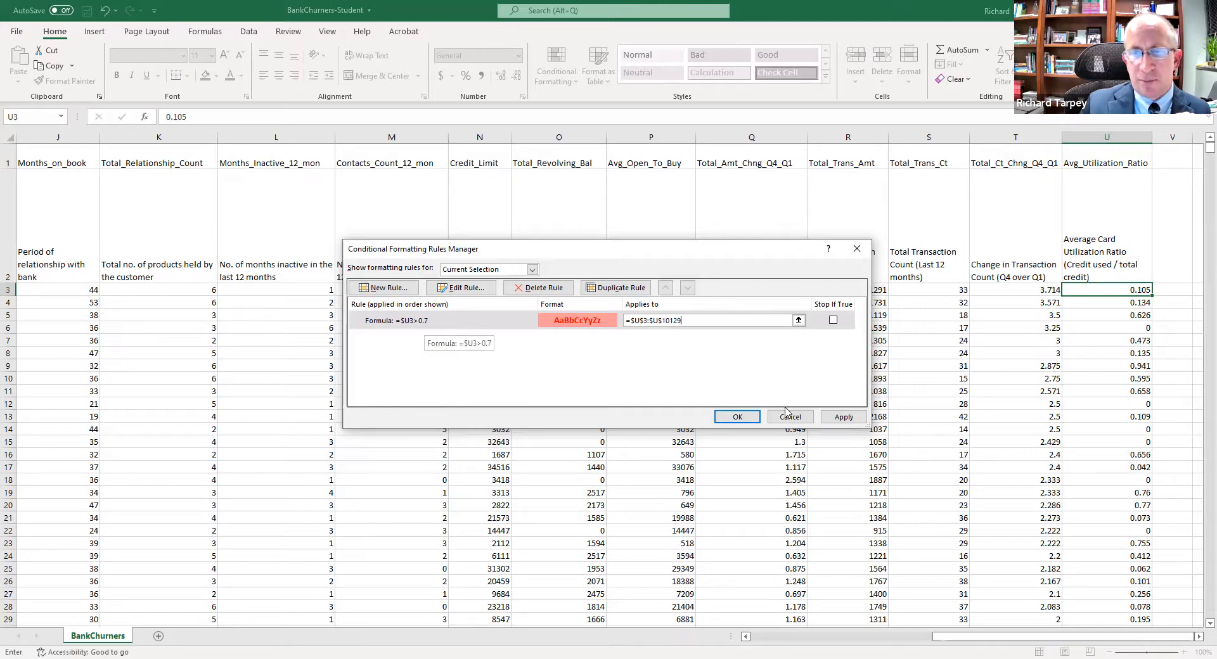
click(843, 417)
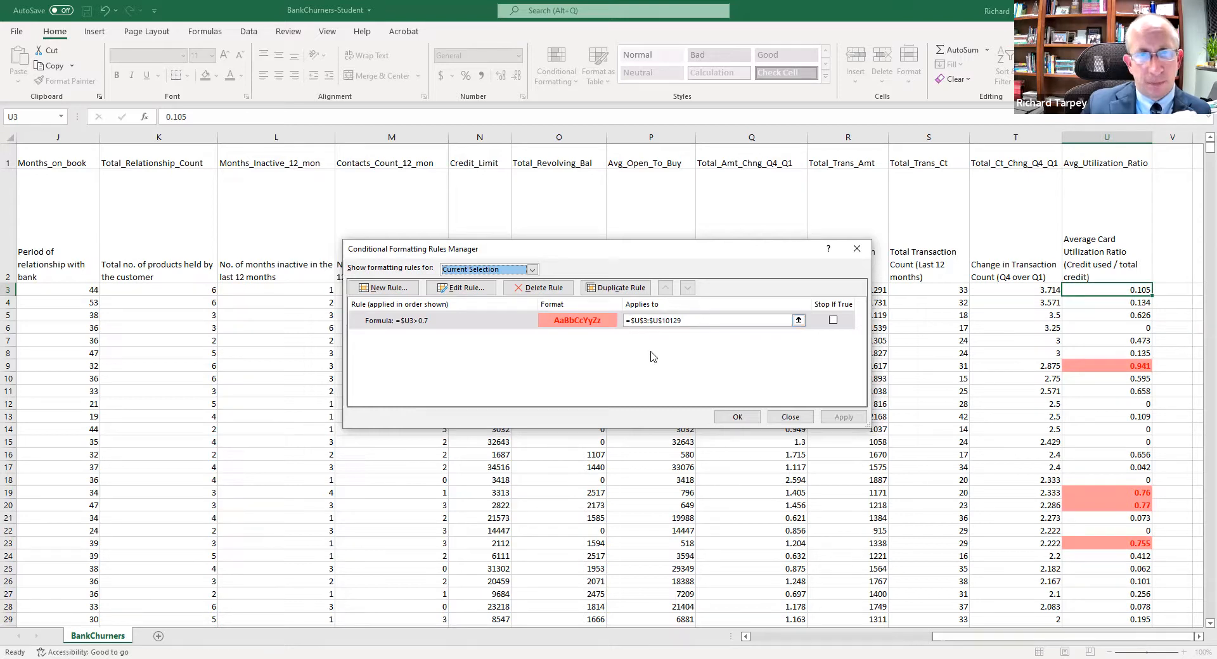
Extend the =$U3>0.7 rule to whole customer rows by changing its range to =$A$3:$U$10129, and apply it
click(635, 320)
key(Delete)
text(a)
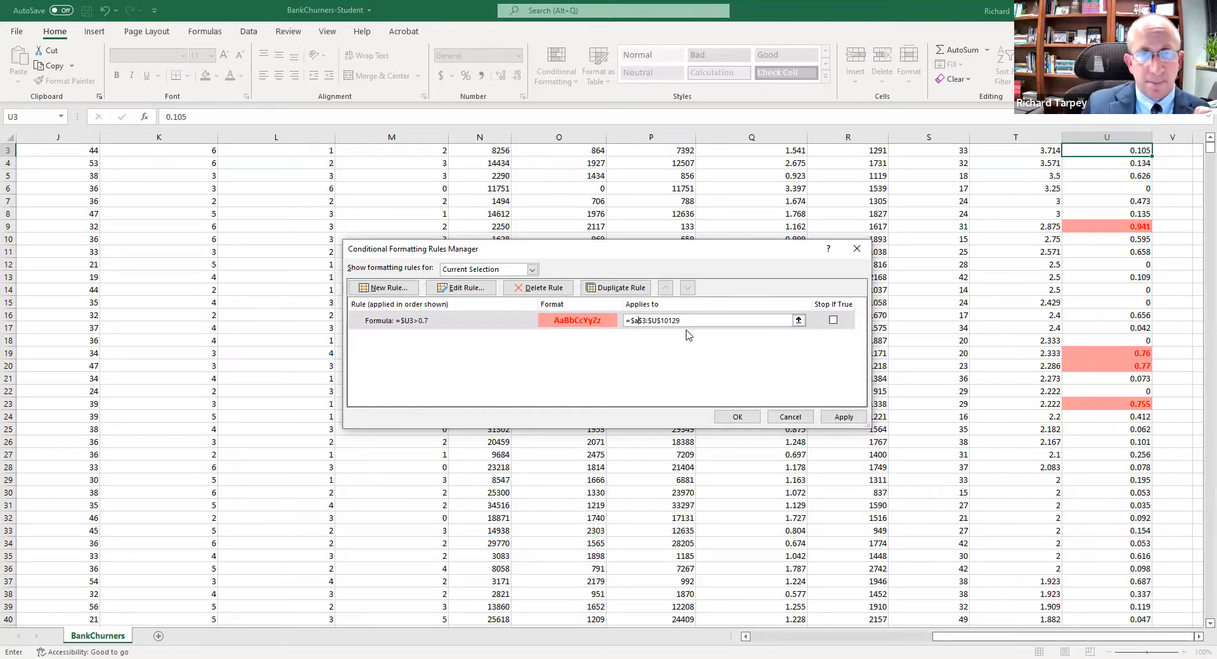
click(844, 417)
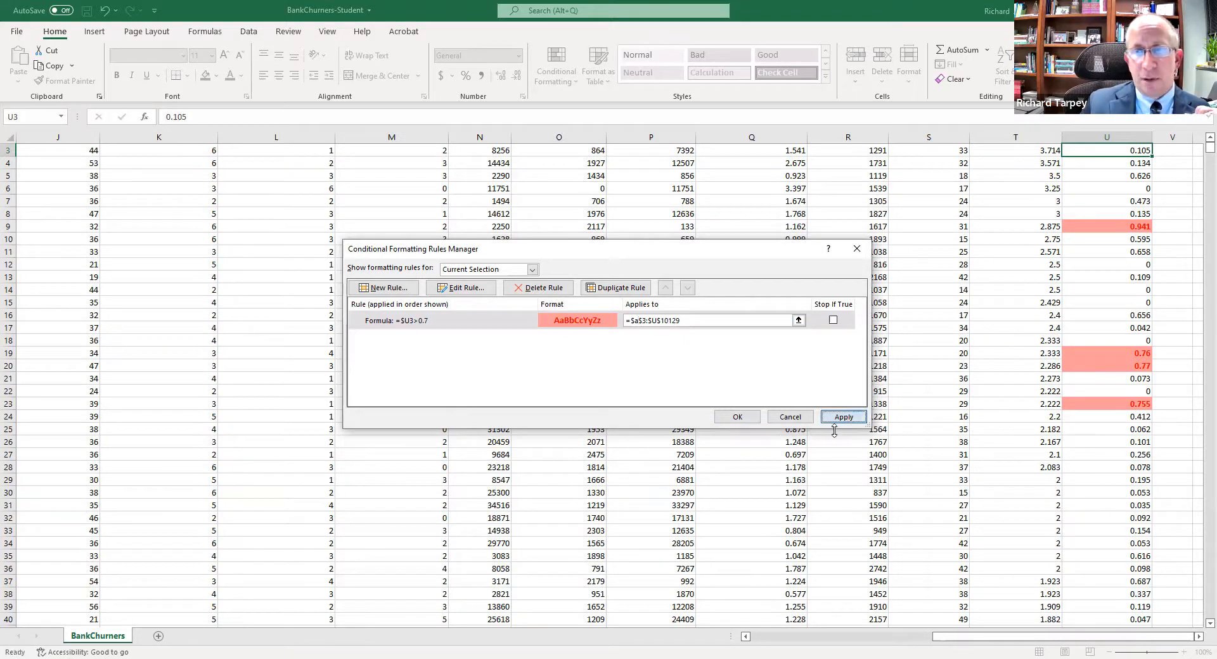
click(739, 417)
scroll(319, 581, up, 1)
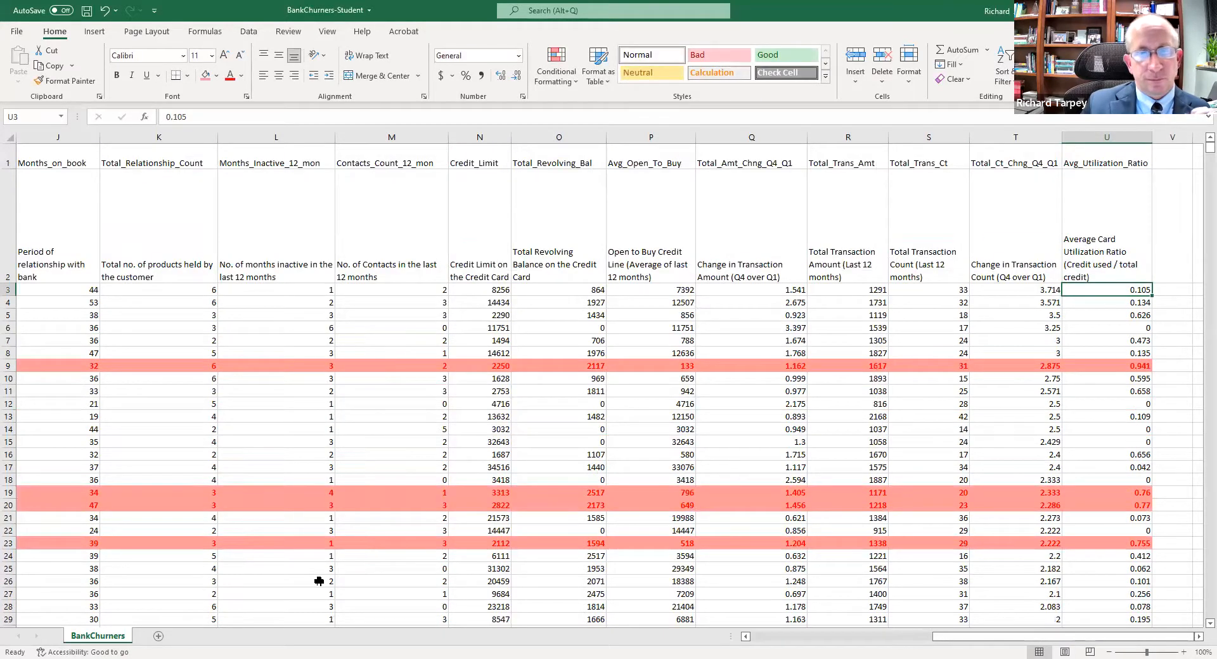
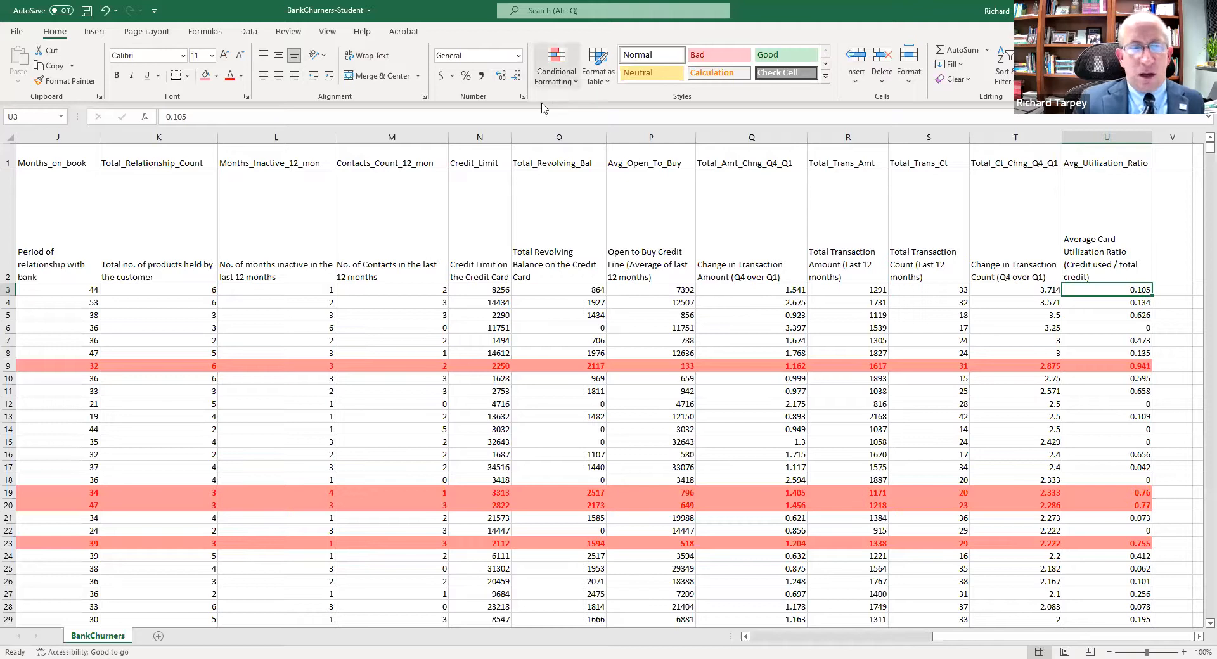
Delete the =$U3>0.7 conditional formatting rule and apply the removal
click(561, 81)
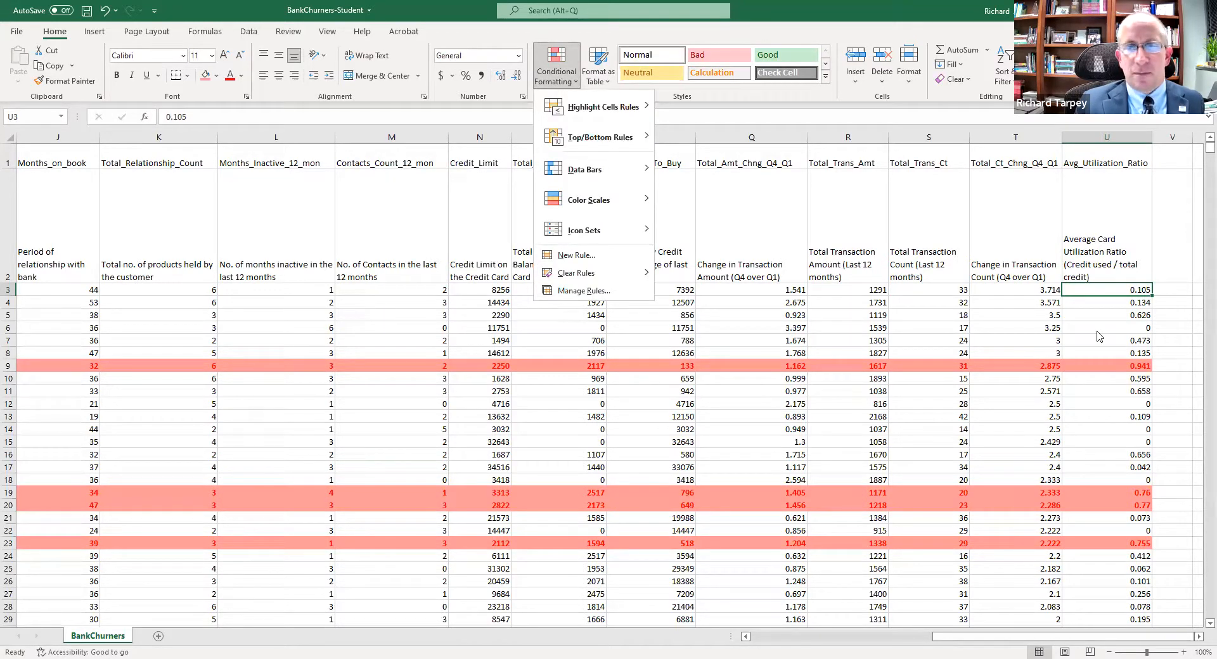
click(569, 290)
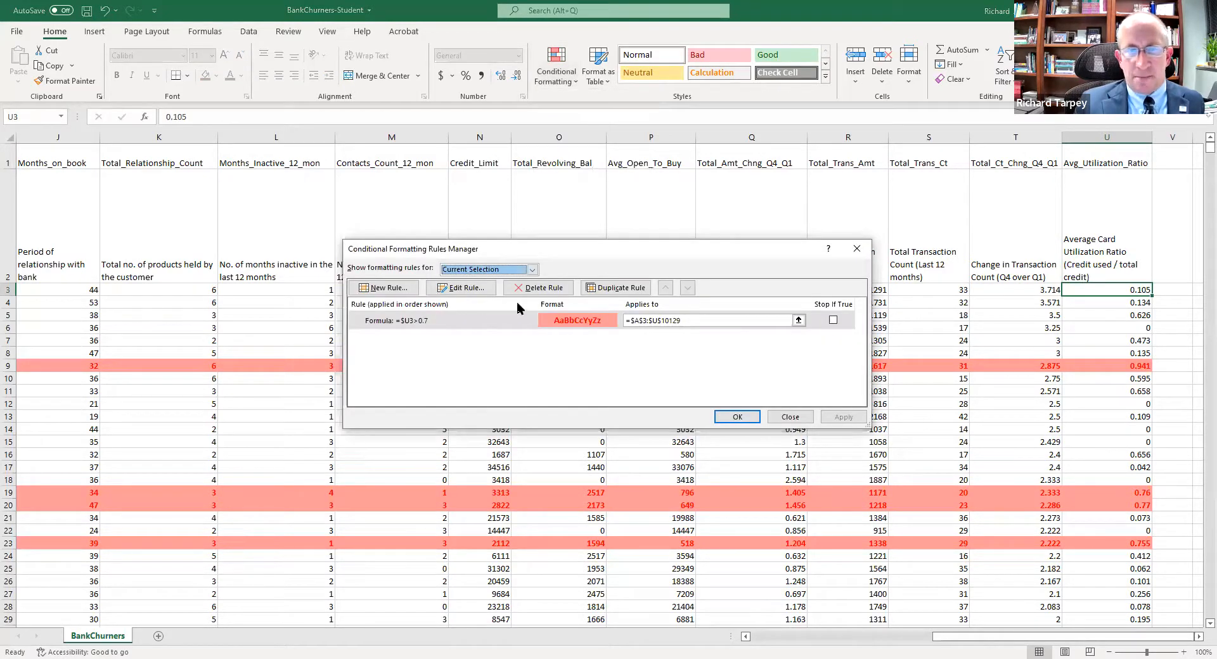
click(540, 289)
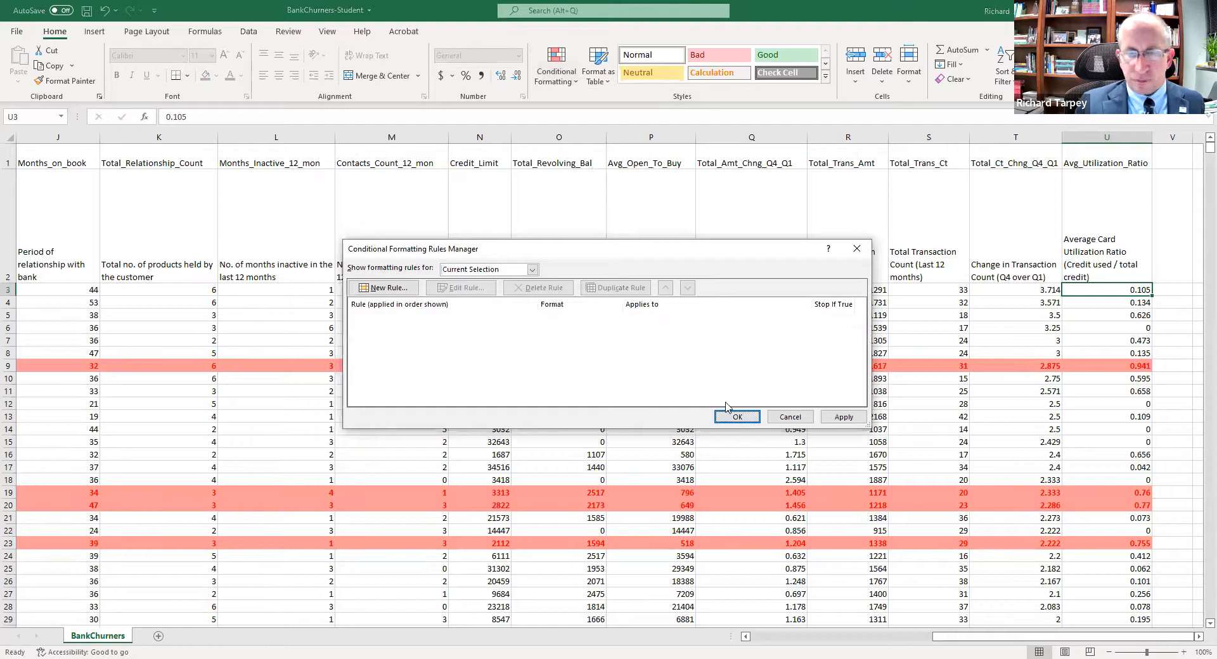
click(827, 417)
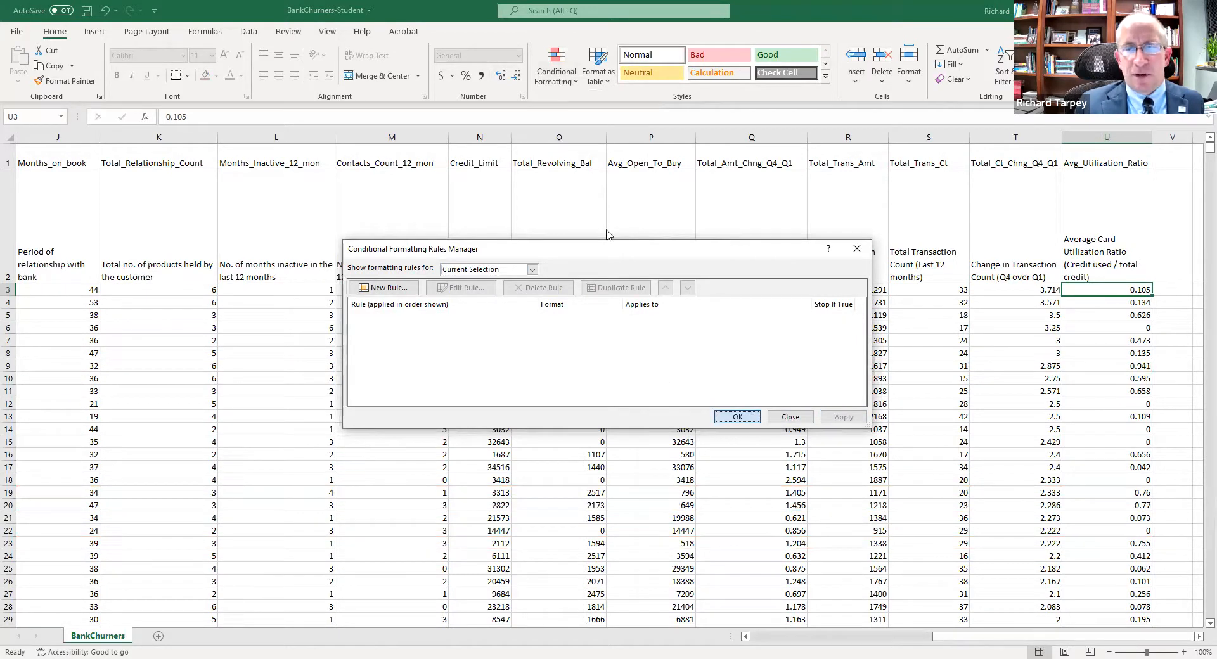
click(737, 417)
Apply the green-yellow-red color scale to U3 and open the conditional formatting rules manager
click(556, 67)
mouse_move(607, 201)
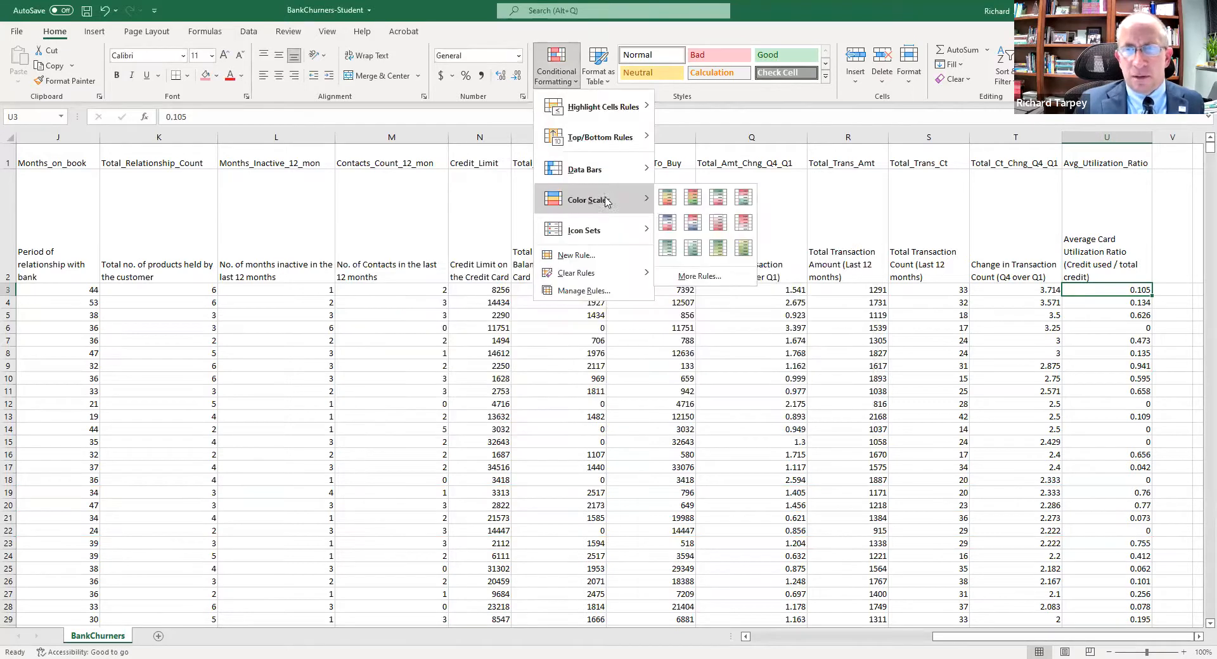
click(667, 200)
click(551, 81)
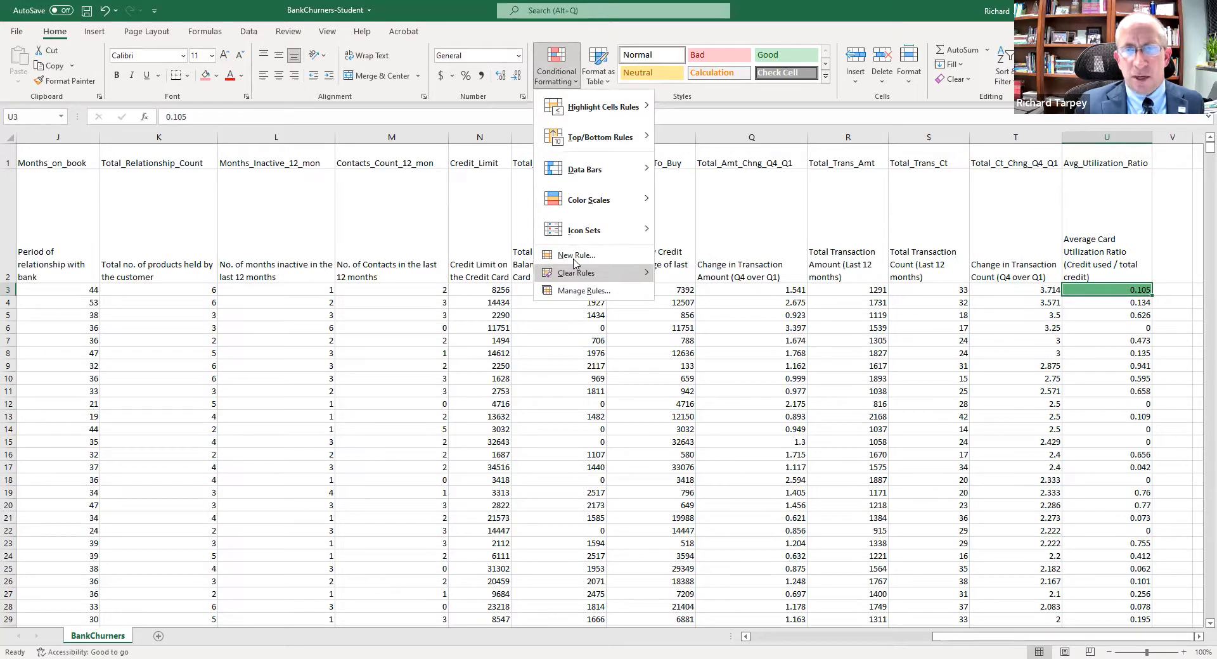
click(583, 291)
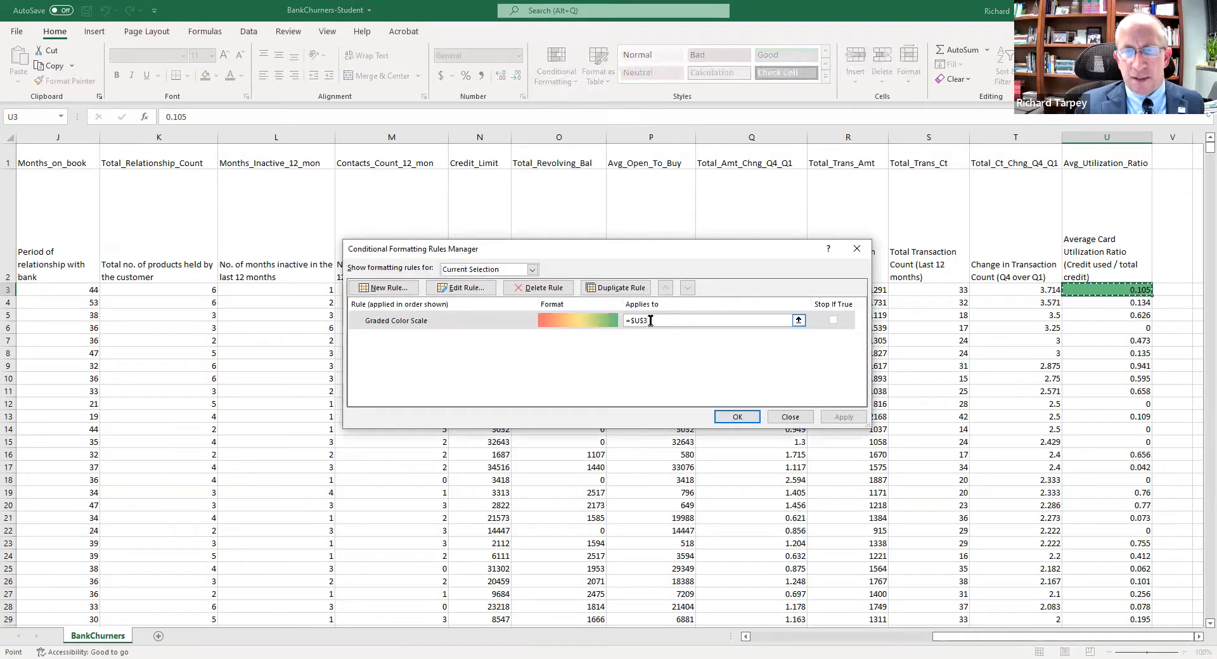
Try to extend the color scale rule from U3 down to row 10129 of column U
text(:)
key(BackSpace)
key(BackSpace)
key(BackSpace)
key(BackSpace)
key(BackSpace)
key(BackSpace)
key(BackSpace)
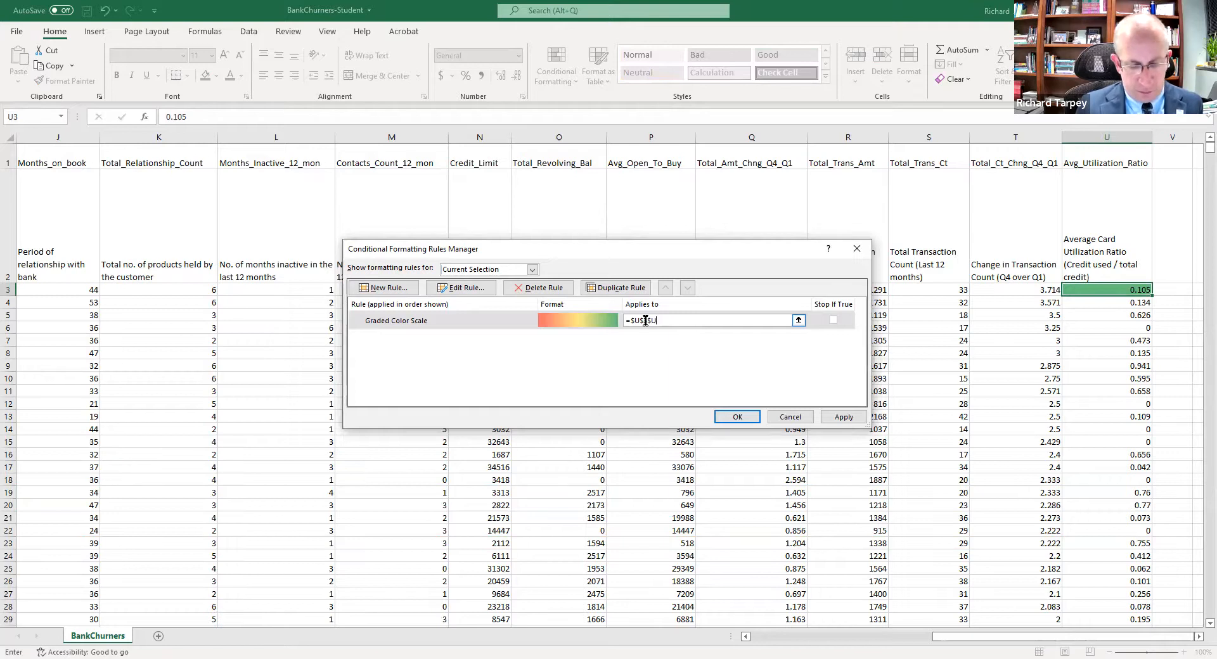
text($10129)
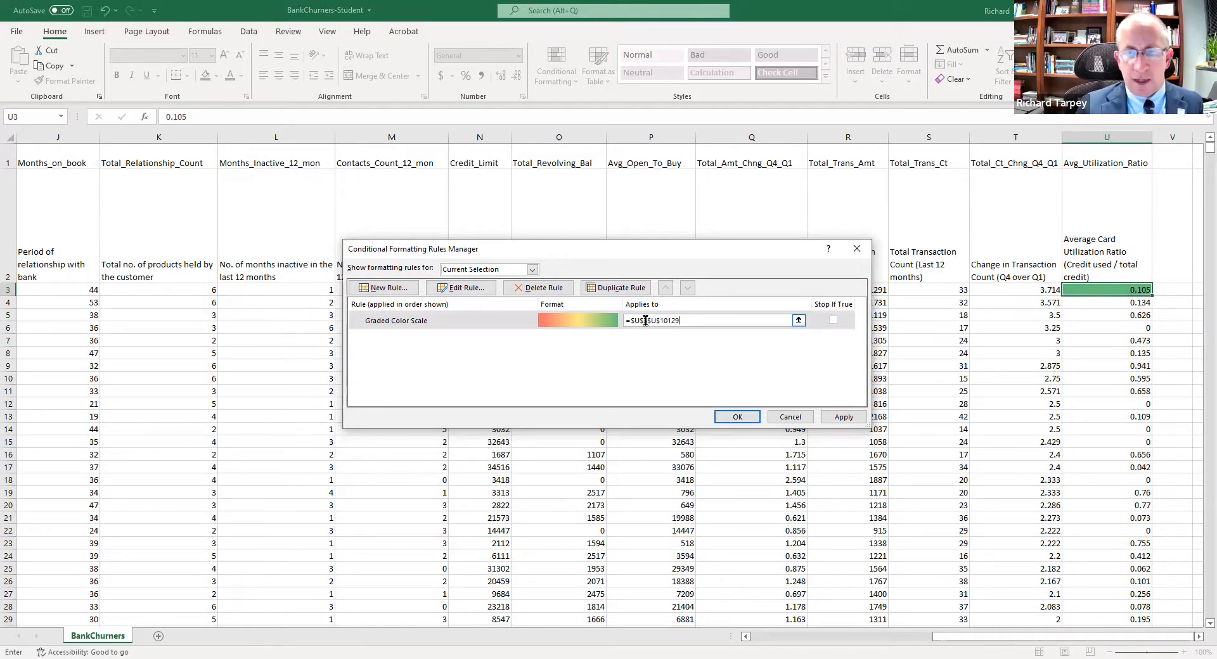
click(842, 418)
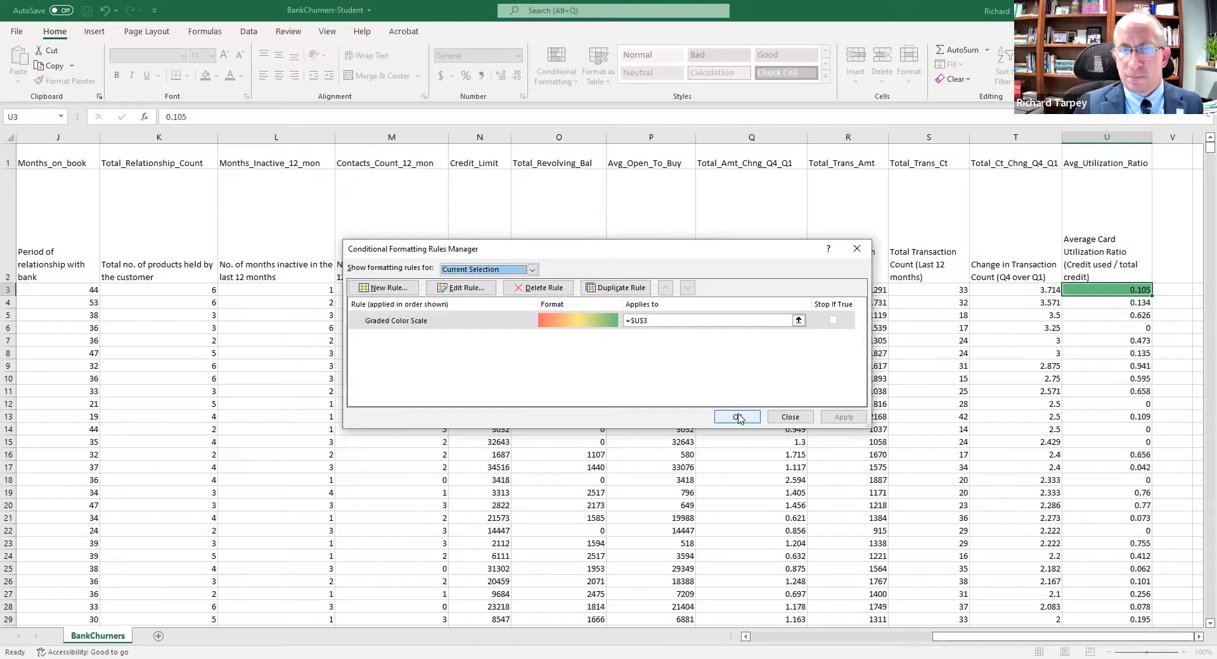
Set the color scale rule's range to =$U$3:$U$10129, apply it and leave the rules manager
click(657, 324)
text($U$3:$U)
key(BackSpace)
key(BackSpace)
key(BackSpace)
text(10129)
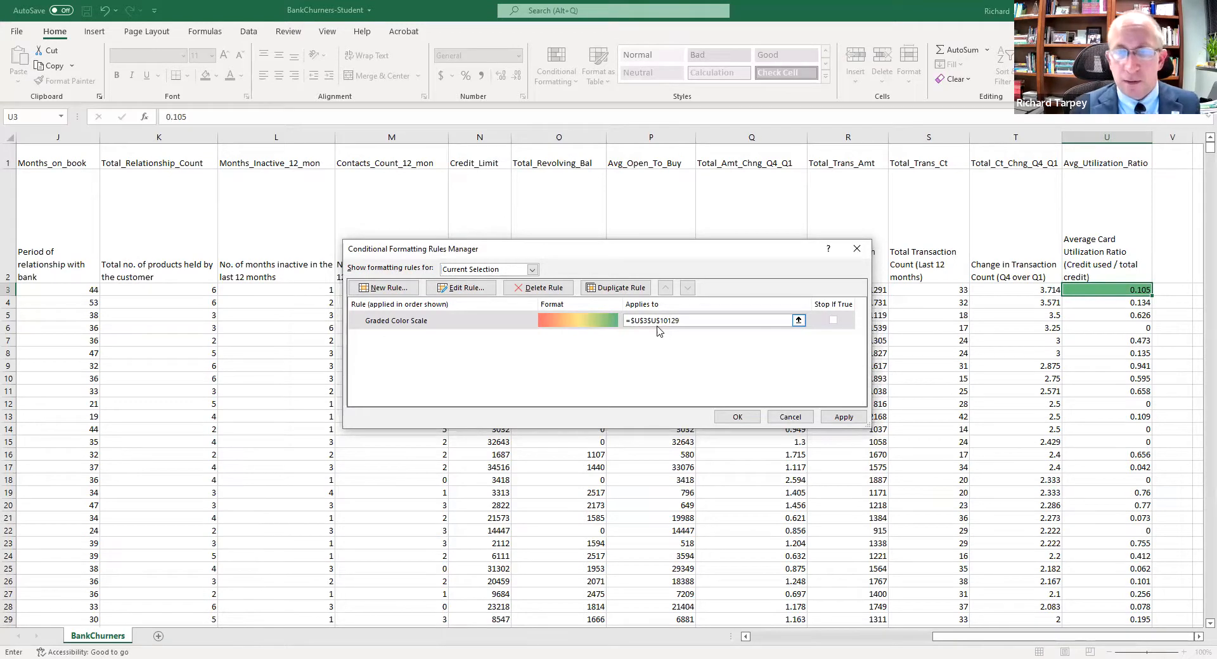
click(647, 321)
text(:)
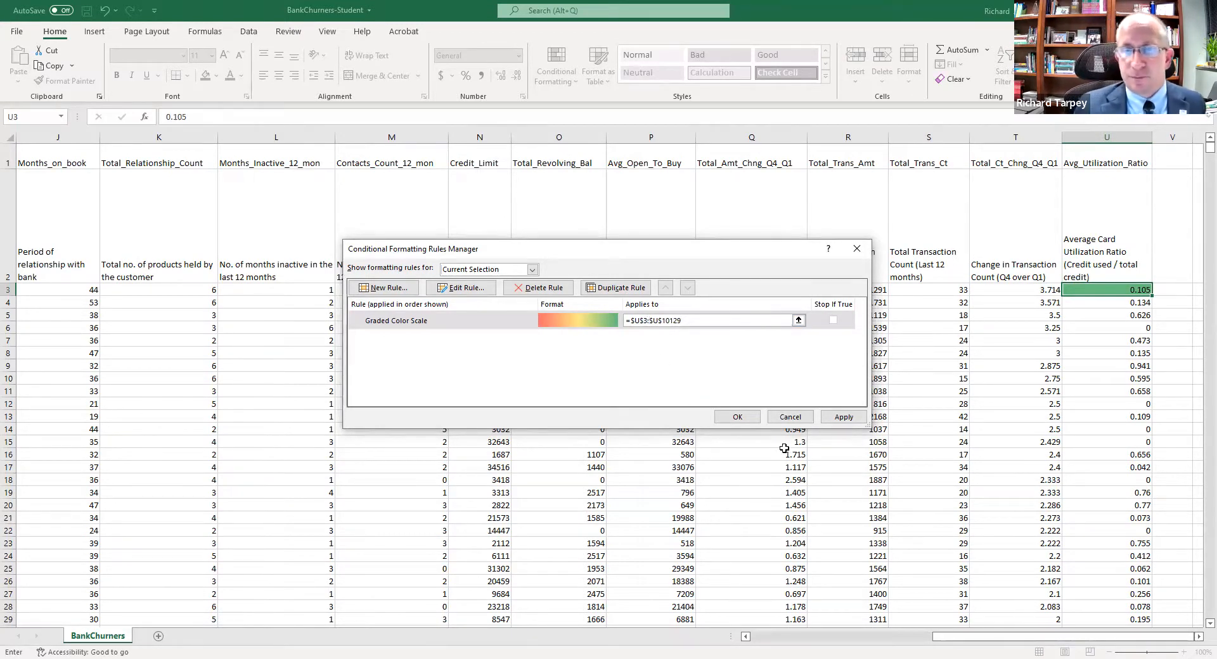
click(839, 417)
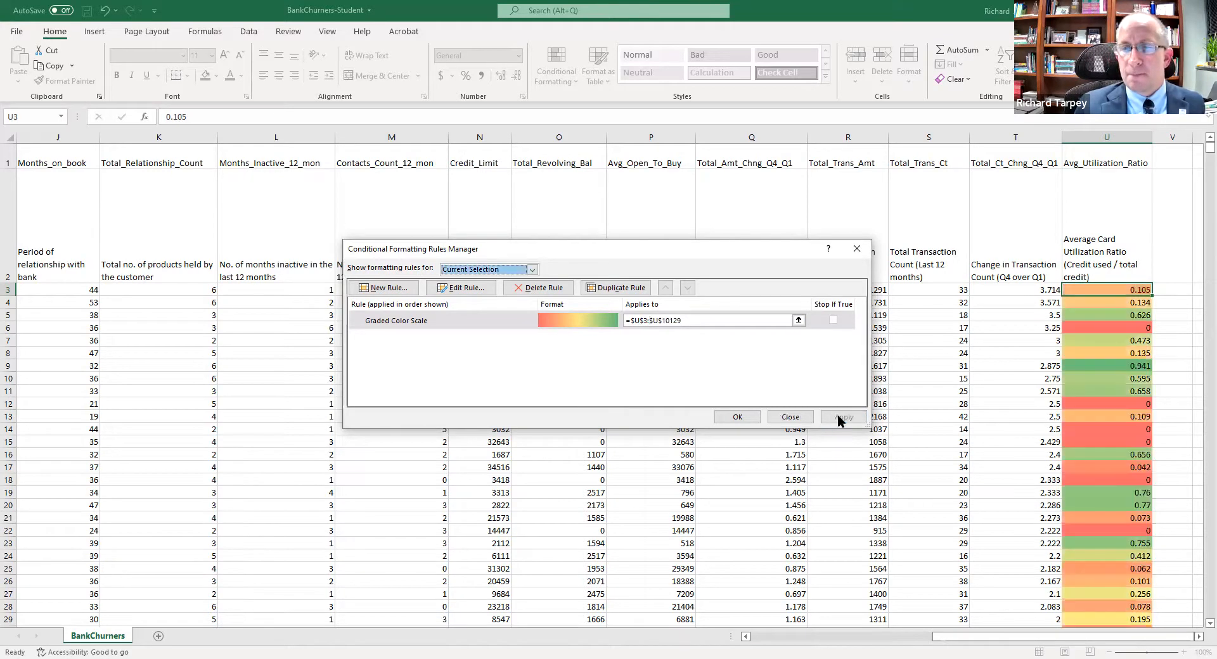
click(736, 416)
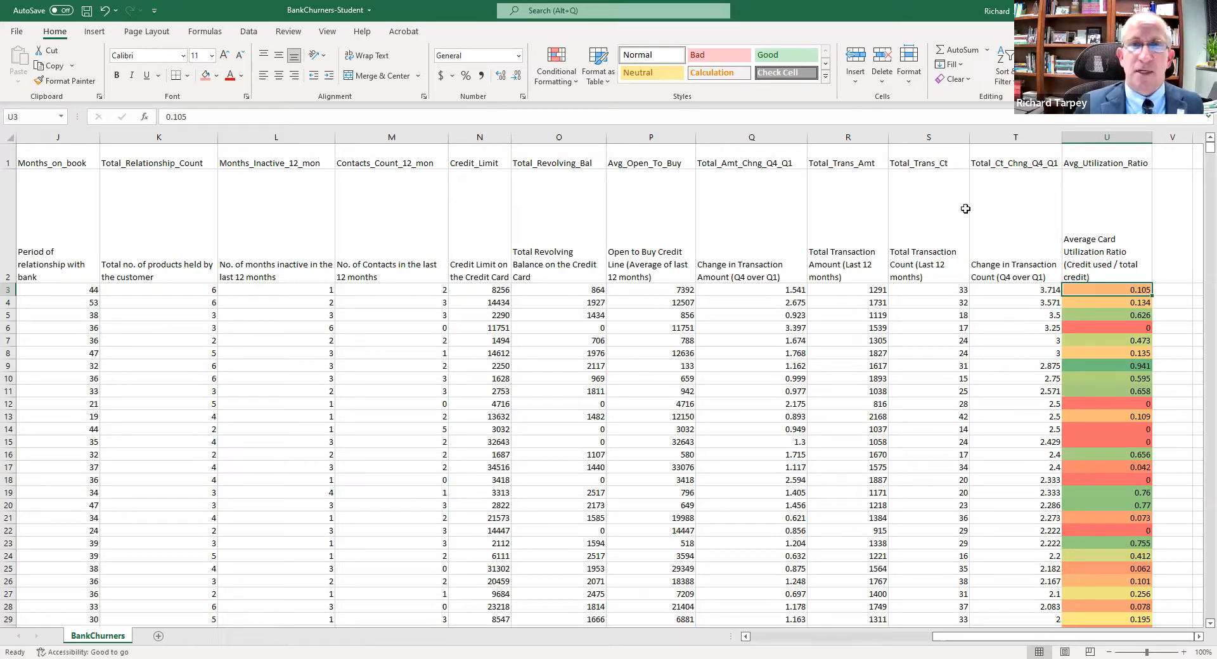
Change the utilization ratio rule's format style to 2-Color Scale and apply it
click(557, 70)
mouse_move(589, 200)
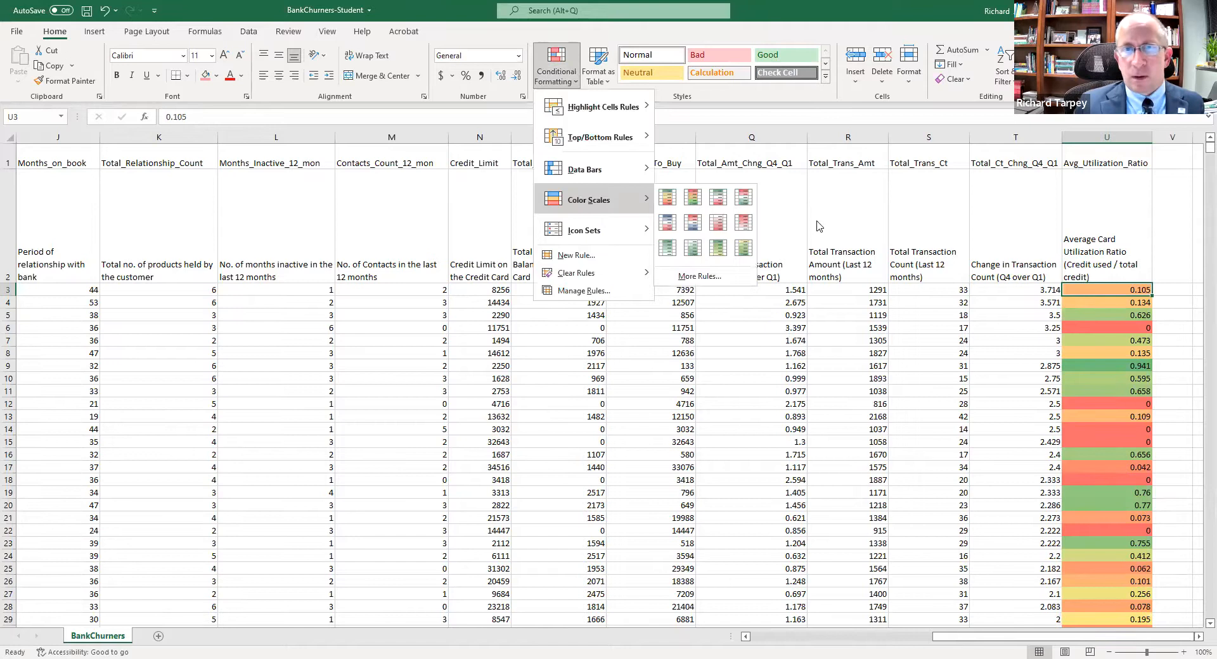
click(580, 291)
click(469, 286)
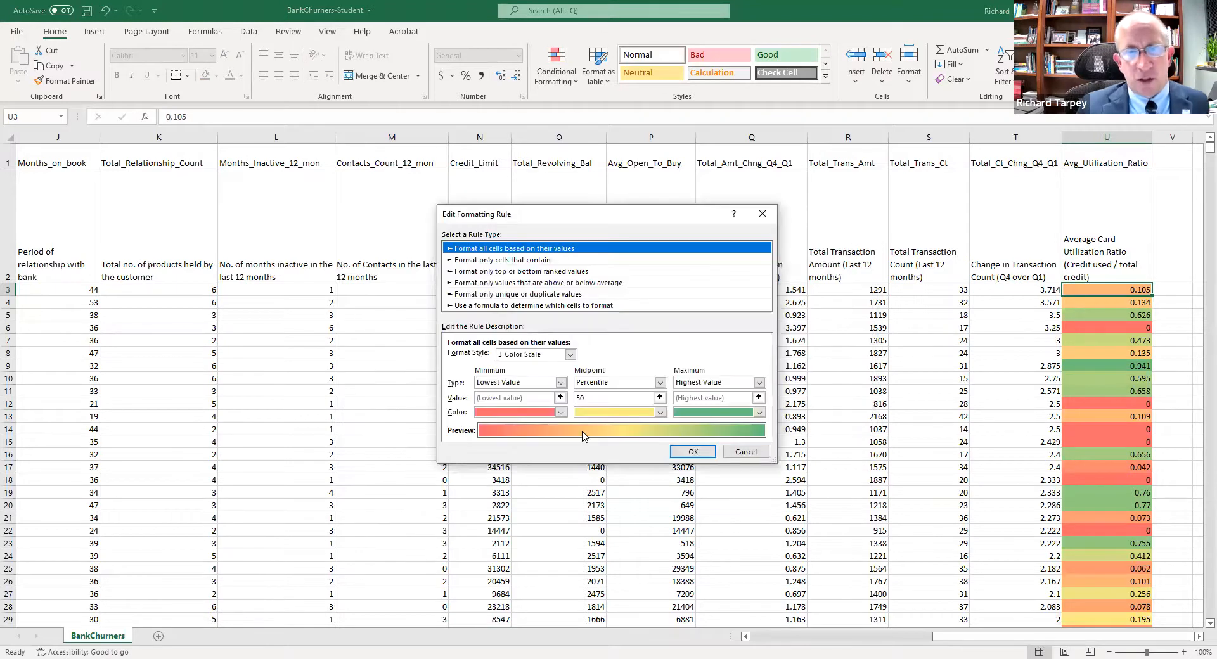
click(570, 355)
click(544, 366)
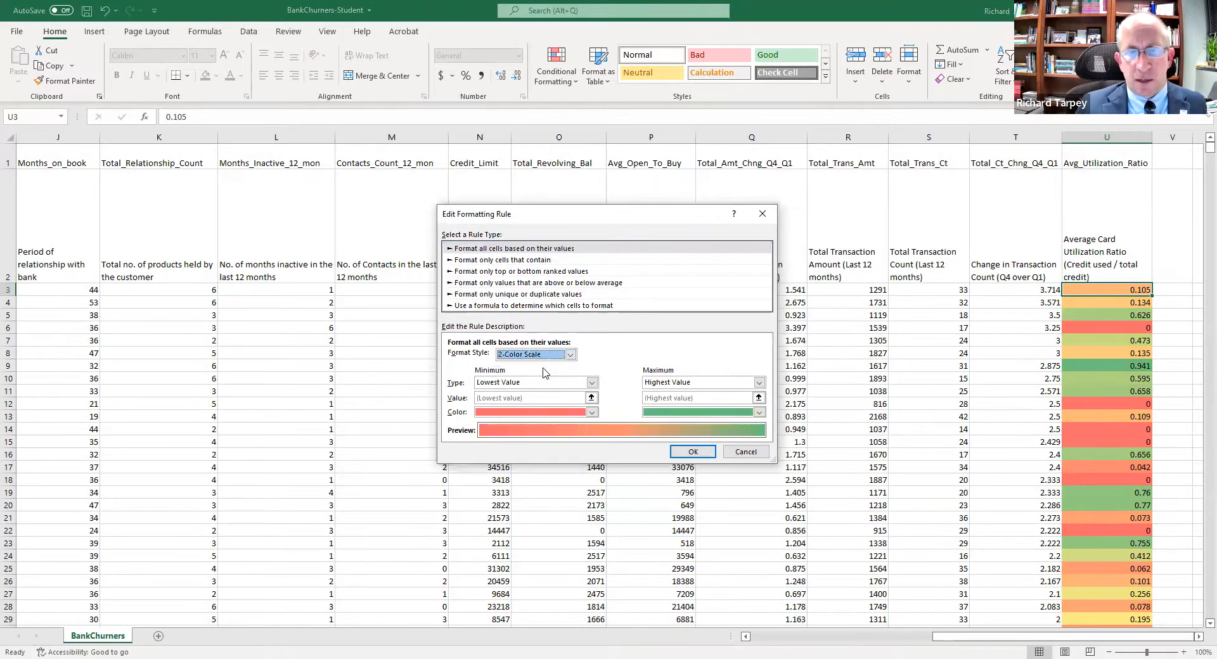
click(691, 452)
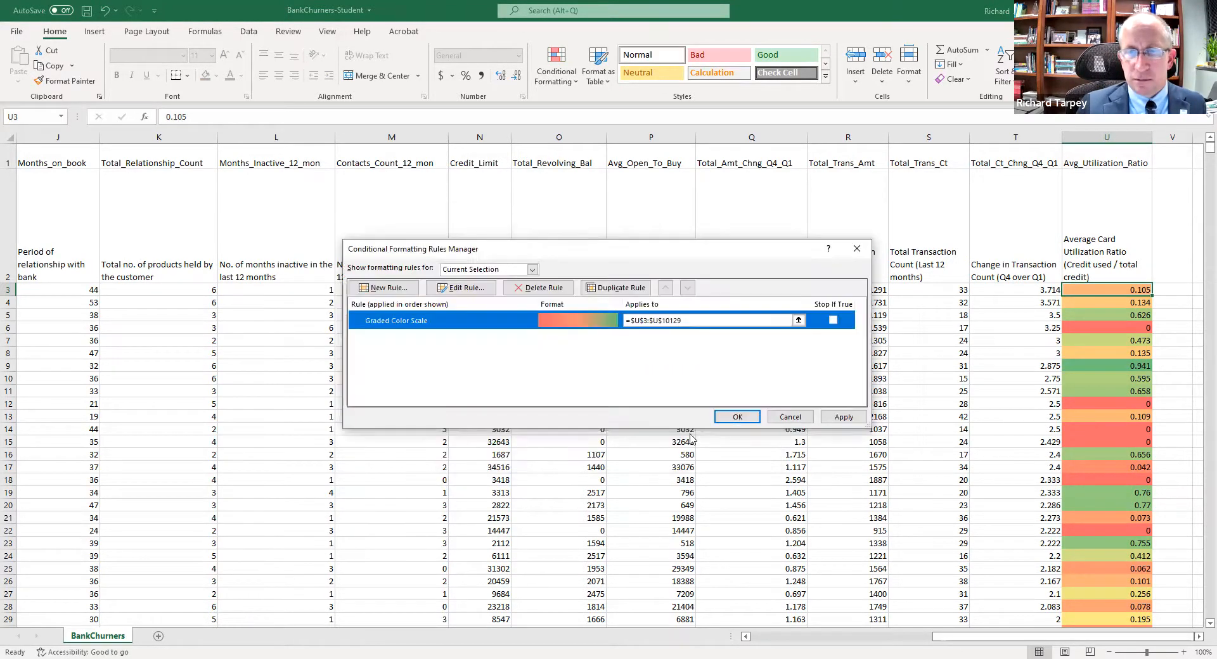
click(843, 417)
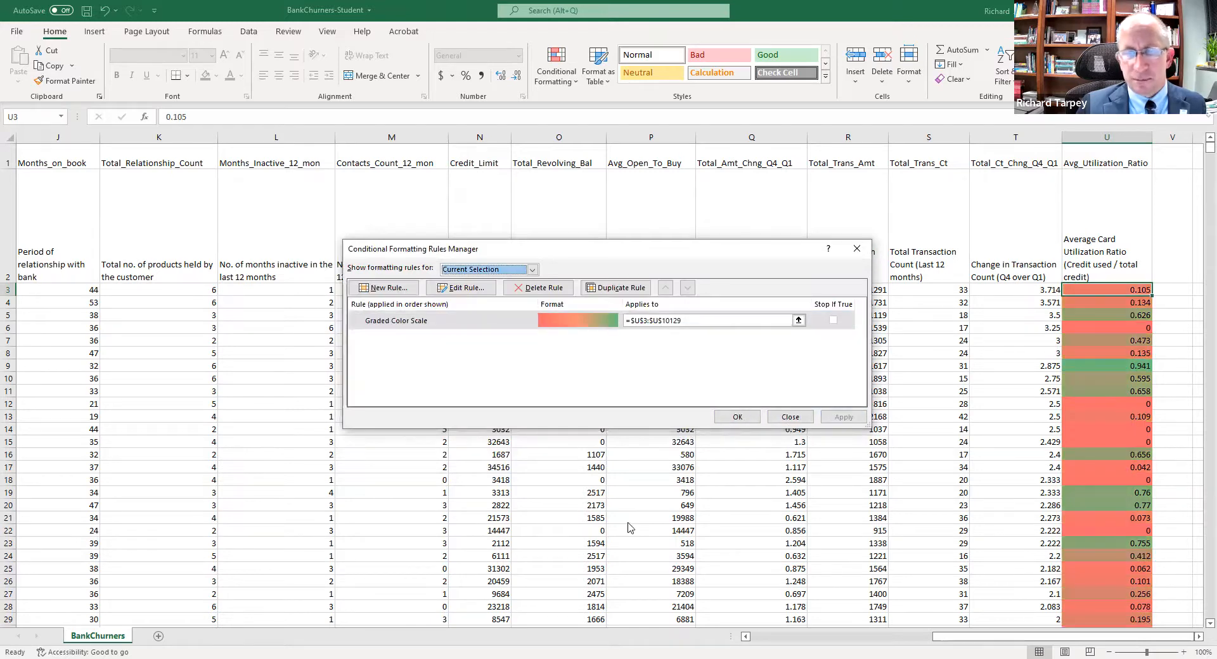
Change the utilization ratio rule to format only values above the average, with a light orange fill
click(466, 291)
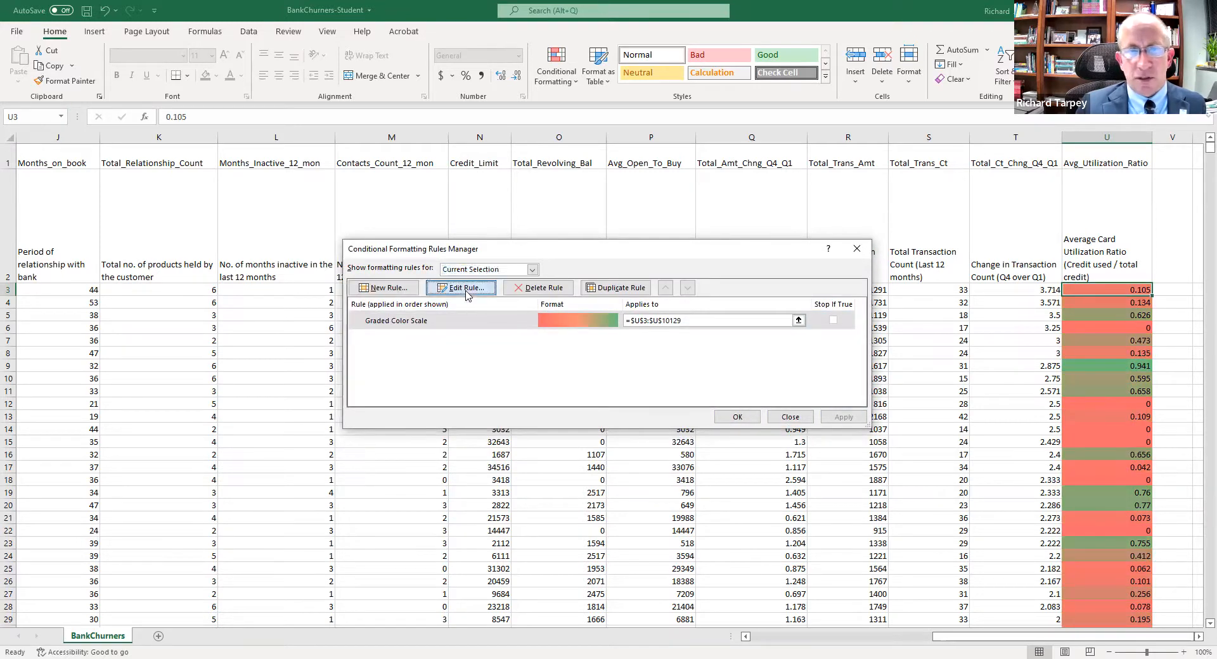
click(570, 355)
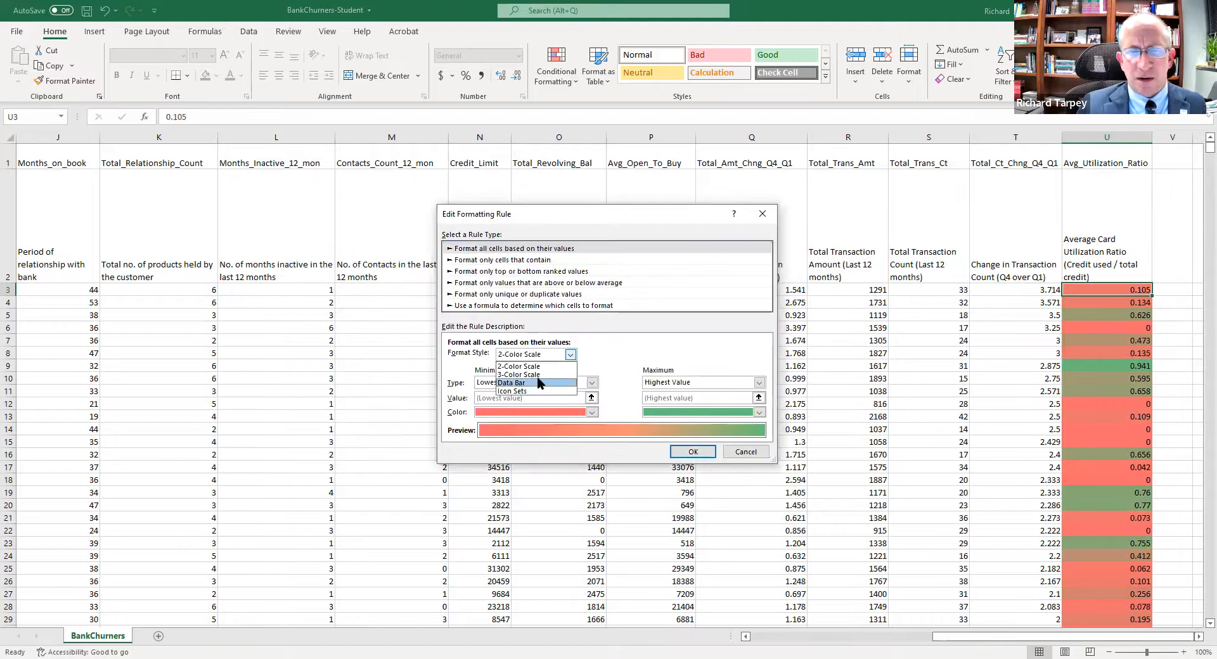
click(517, 375)
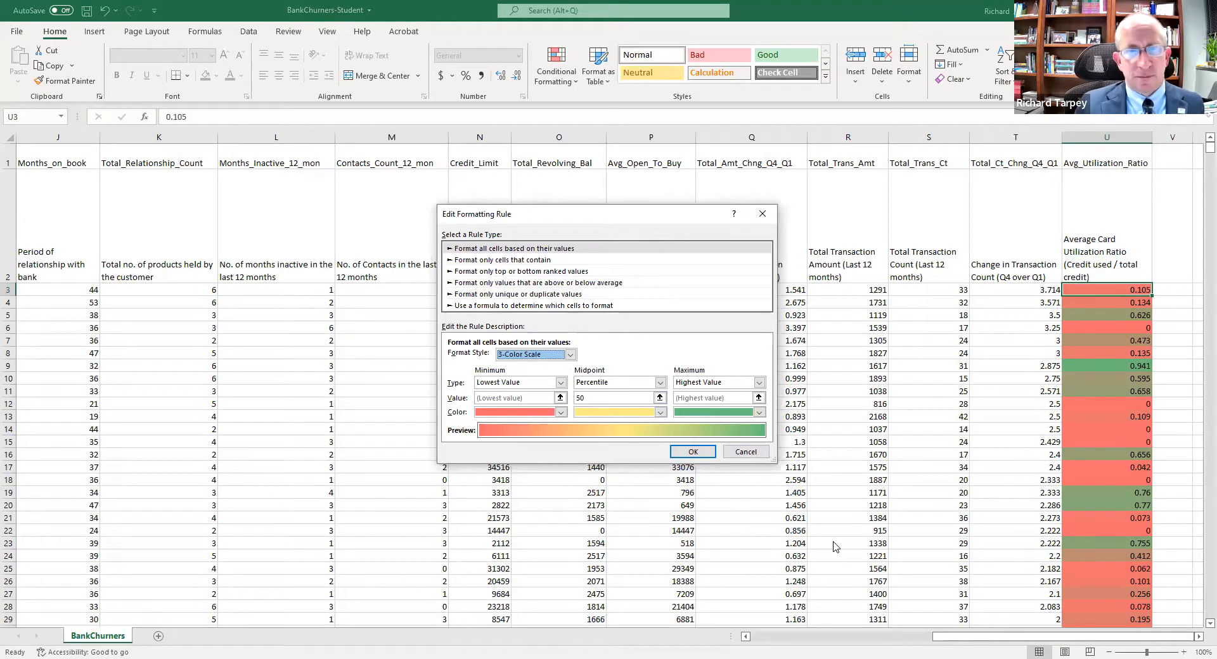
click(495, 285)
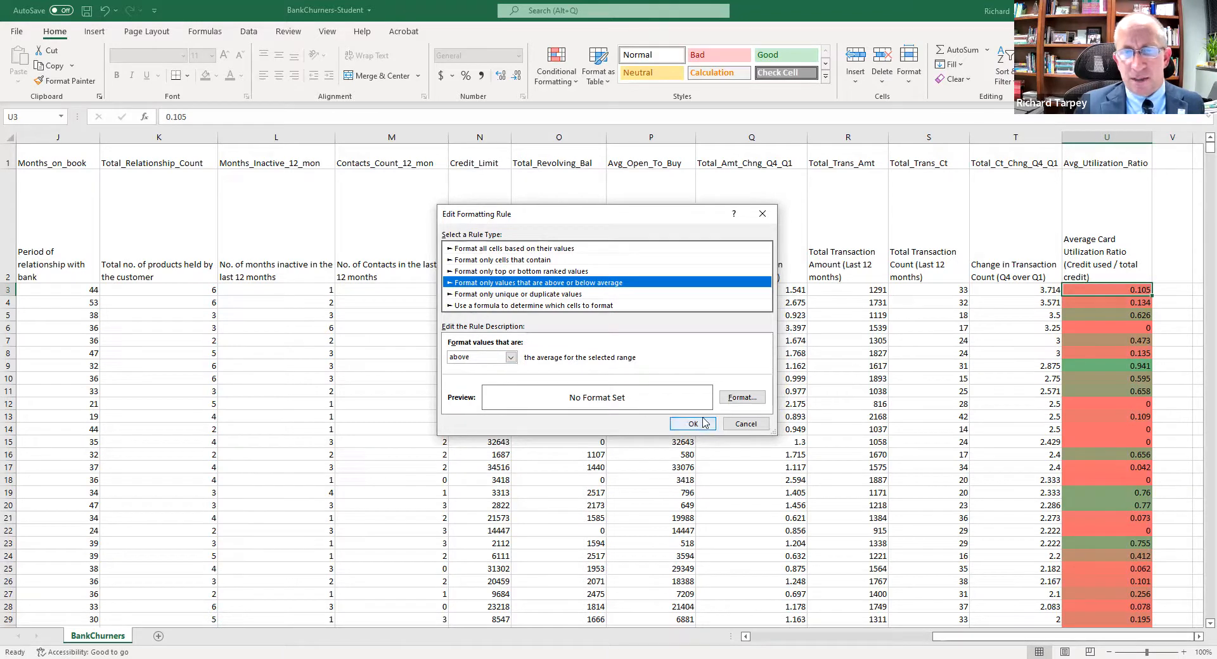
click(735, 400)
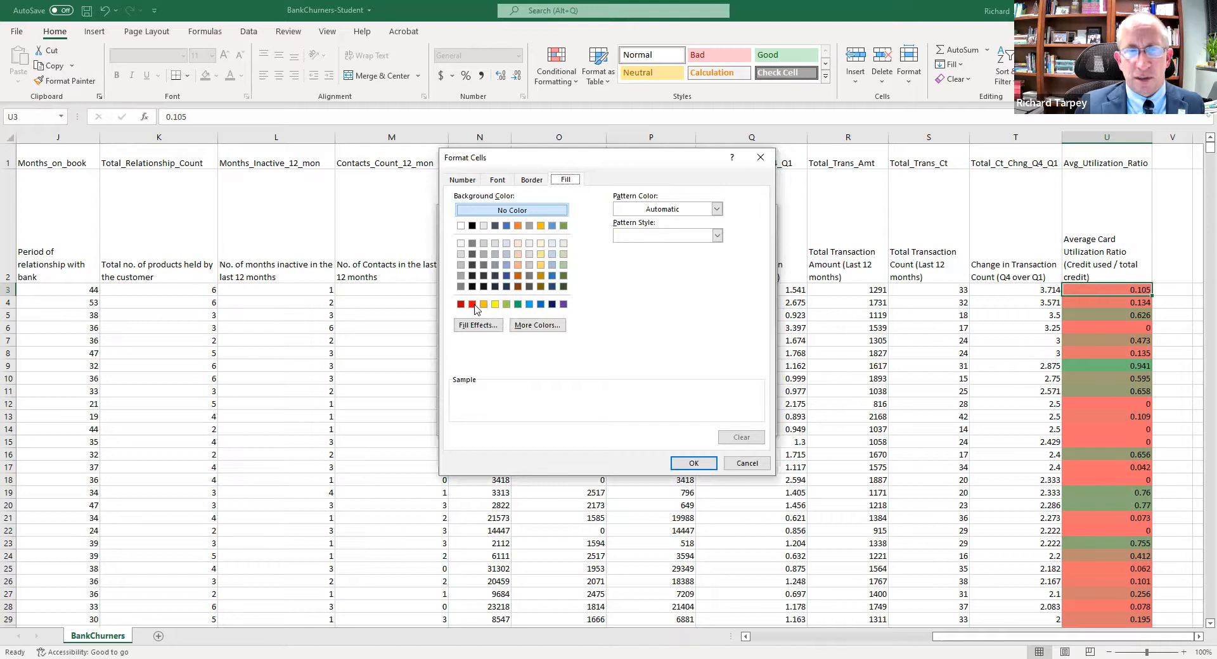
click(518, 254)
click(694, 463)
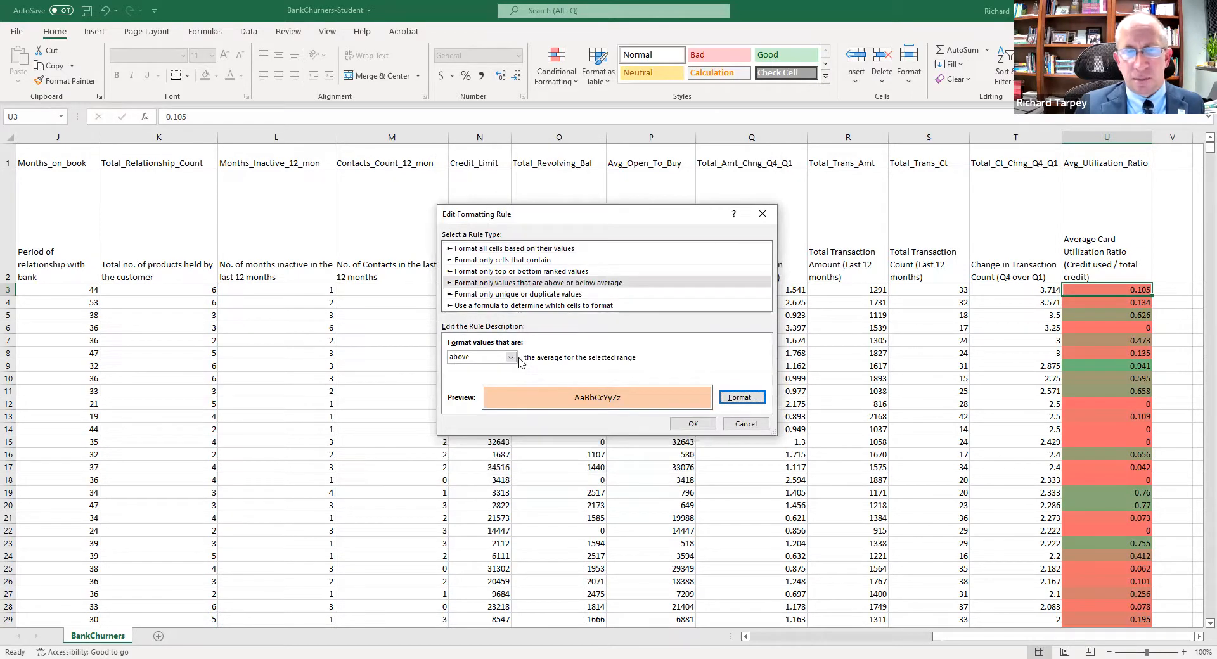
Switch the rule to values below the average with a medium green fill, apply it and check column U
click(511, 357)
click(494, 378)
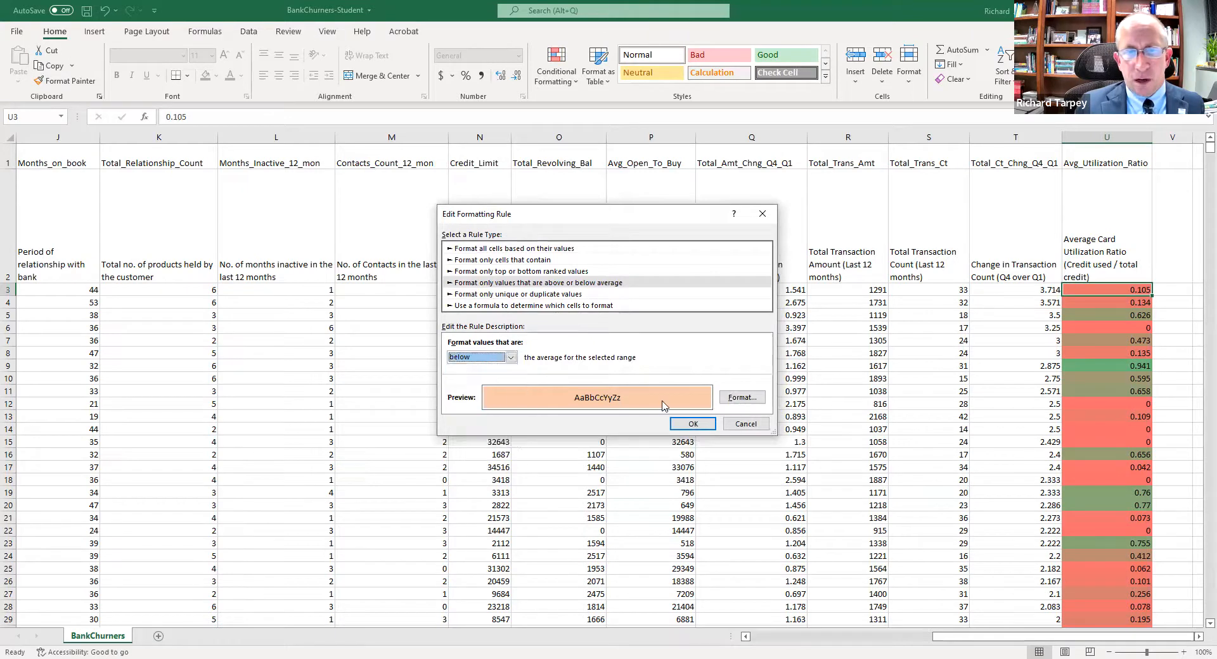
click(739, 399)
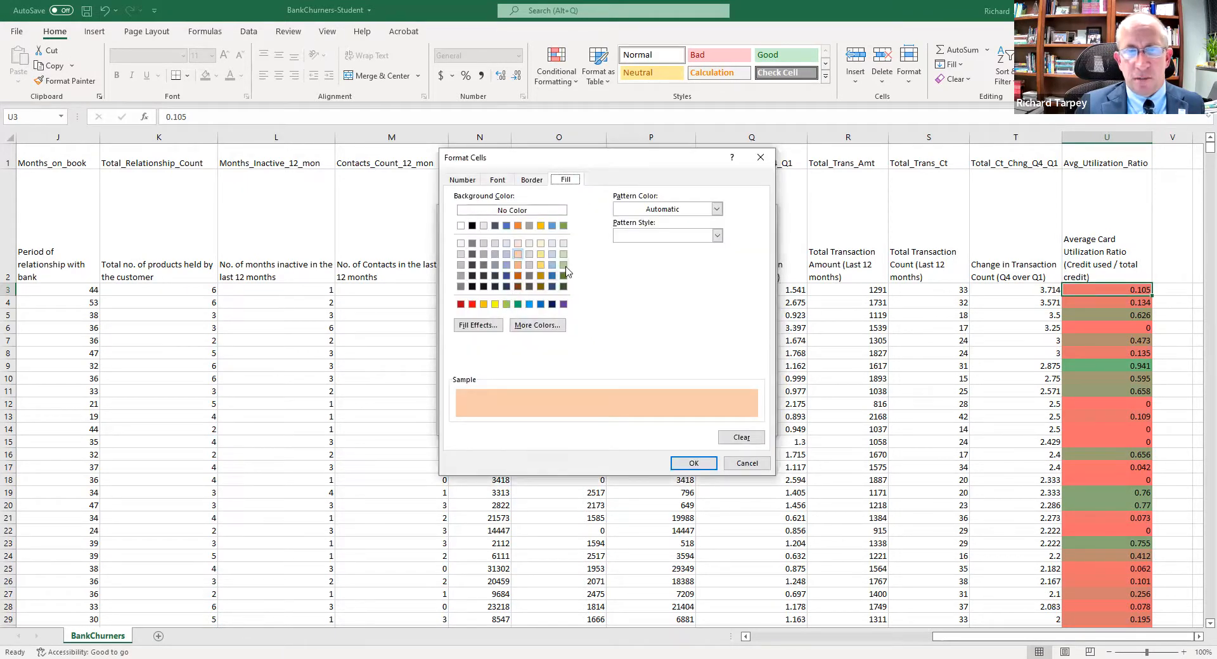
click(563, 265)
click(690, 463)
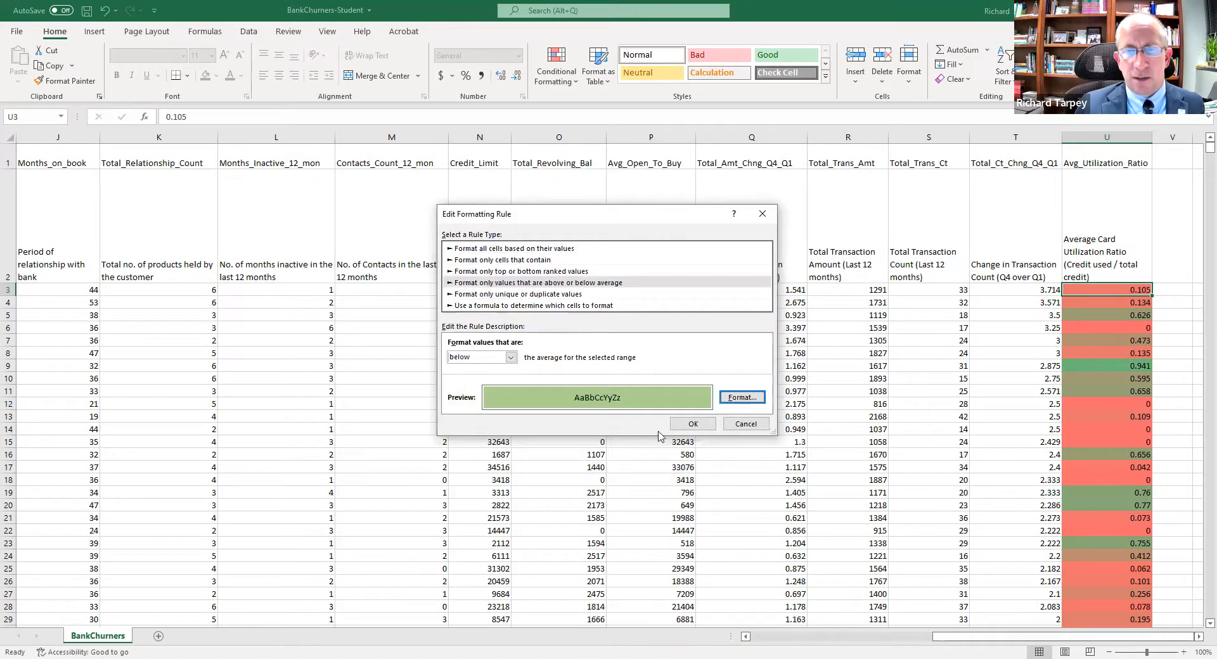
click(691, 424)
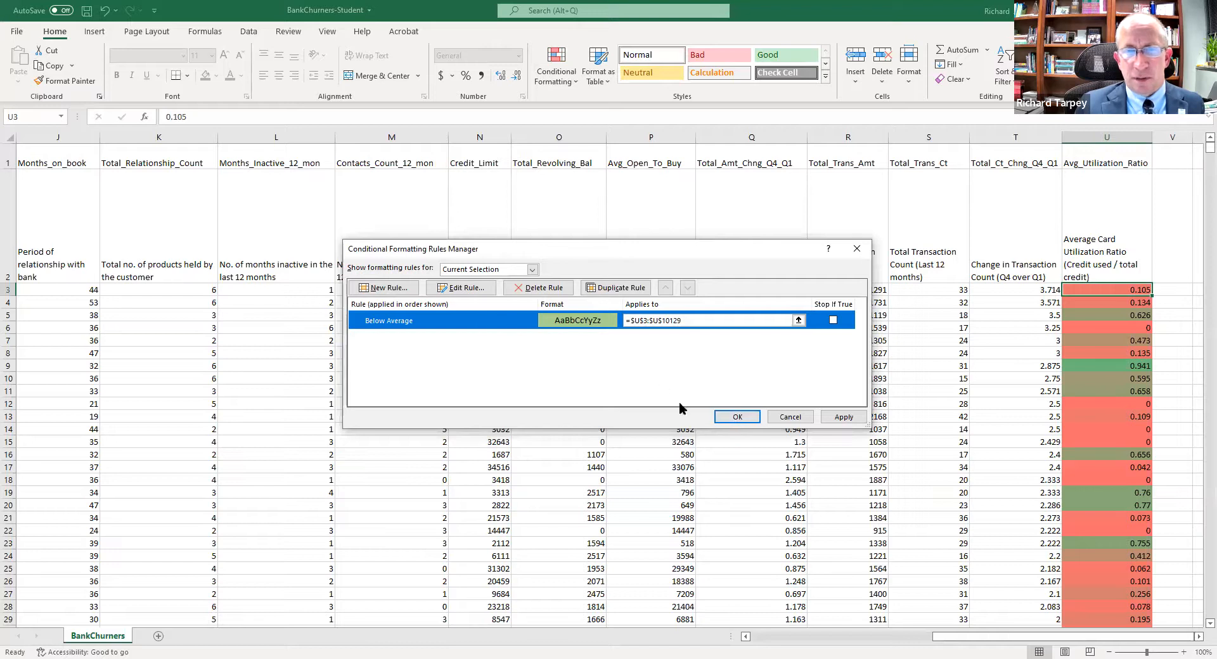
click(844, 417)
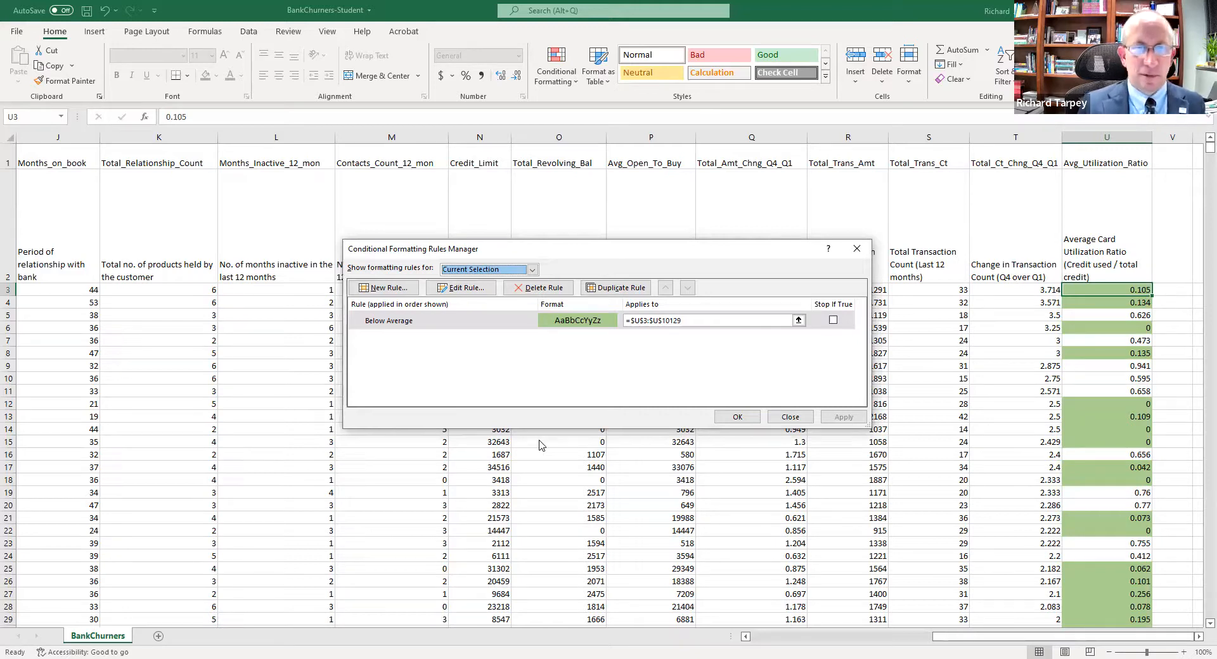
click(789, 416)
scroll(909, 469, down, 20)
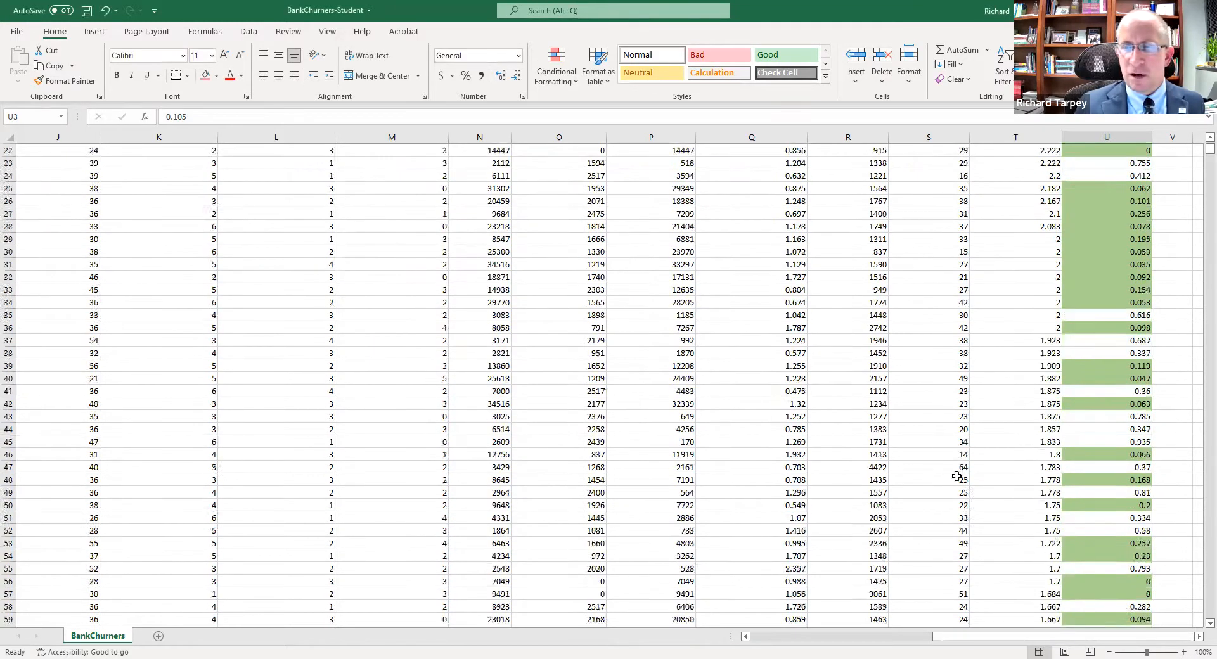
Examine the green below-average highlighting of the utilization ratios in column U down through the dataset
scroll(912, 551, down, 20)
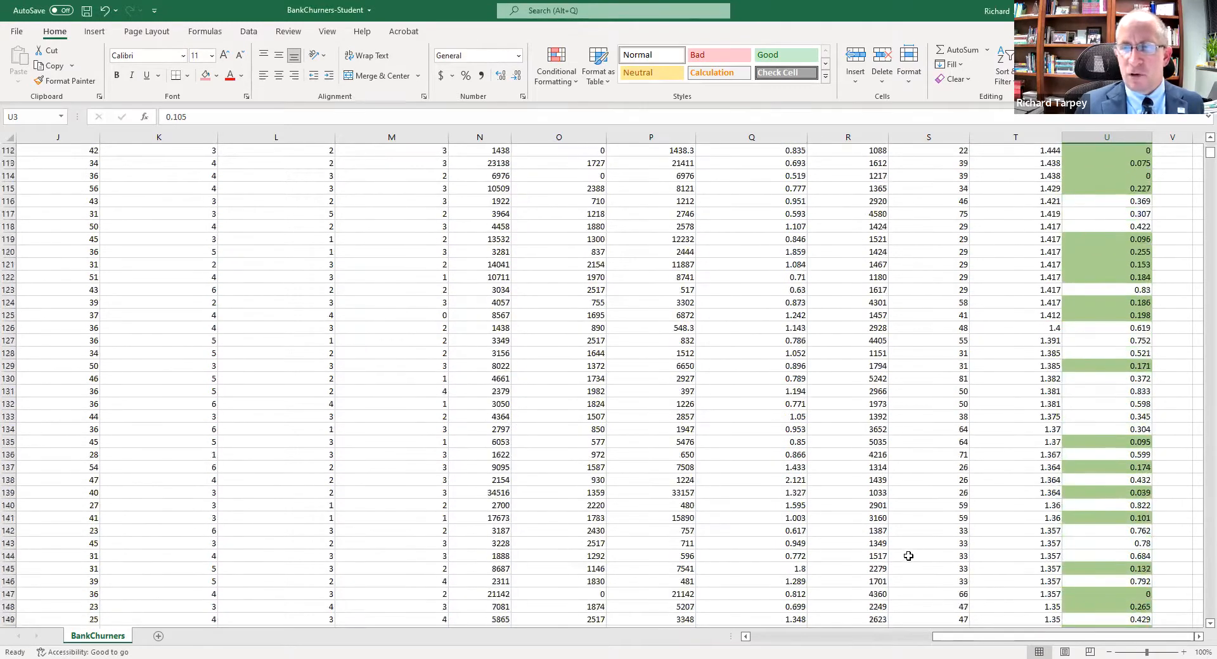
scroll(908, 555, down, 6)
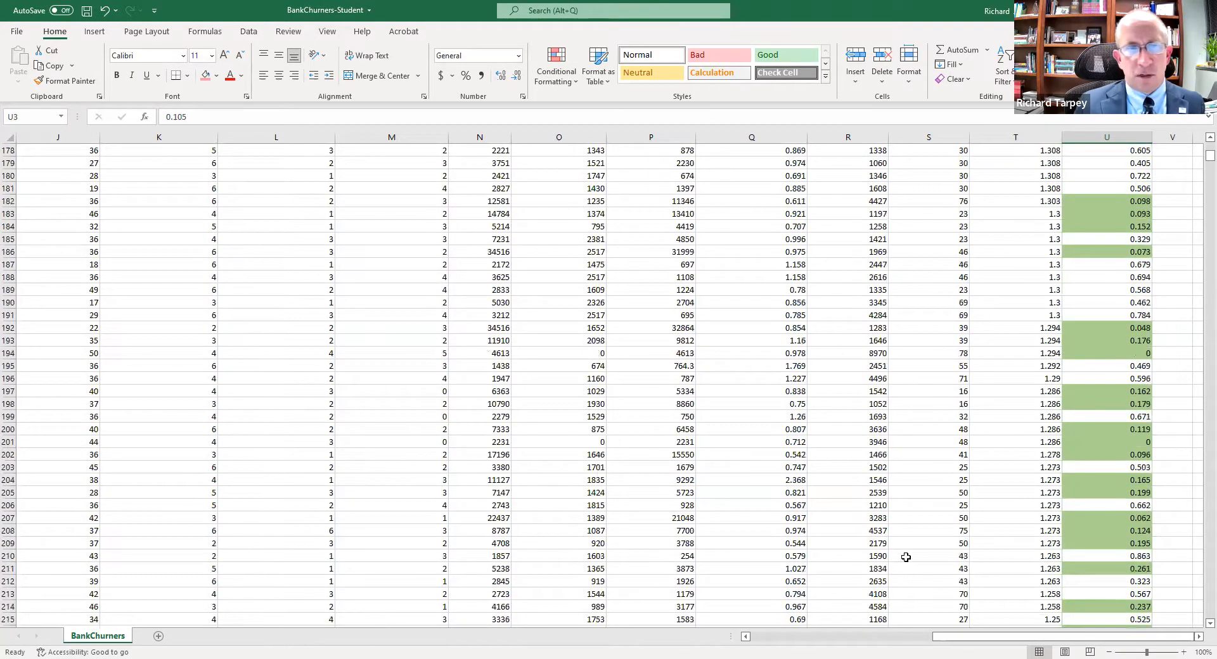
click(949, 340)
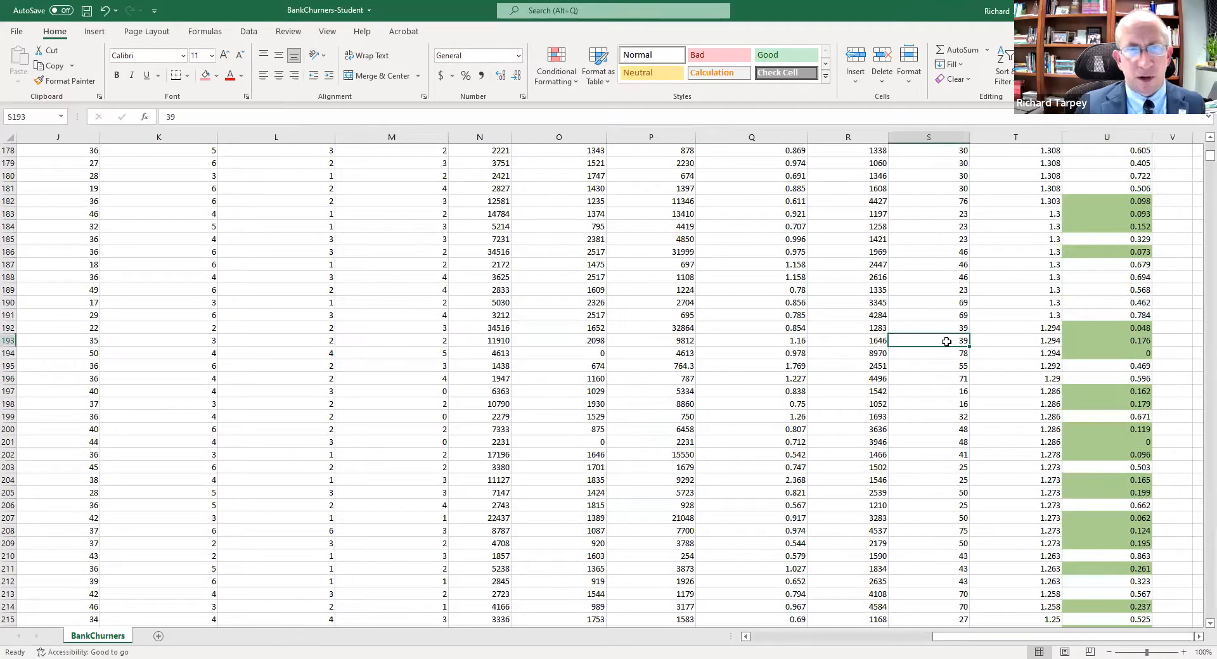
scroll(932, 391, down, 5)
key(Page_Down)
key(Page_Down)
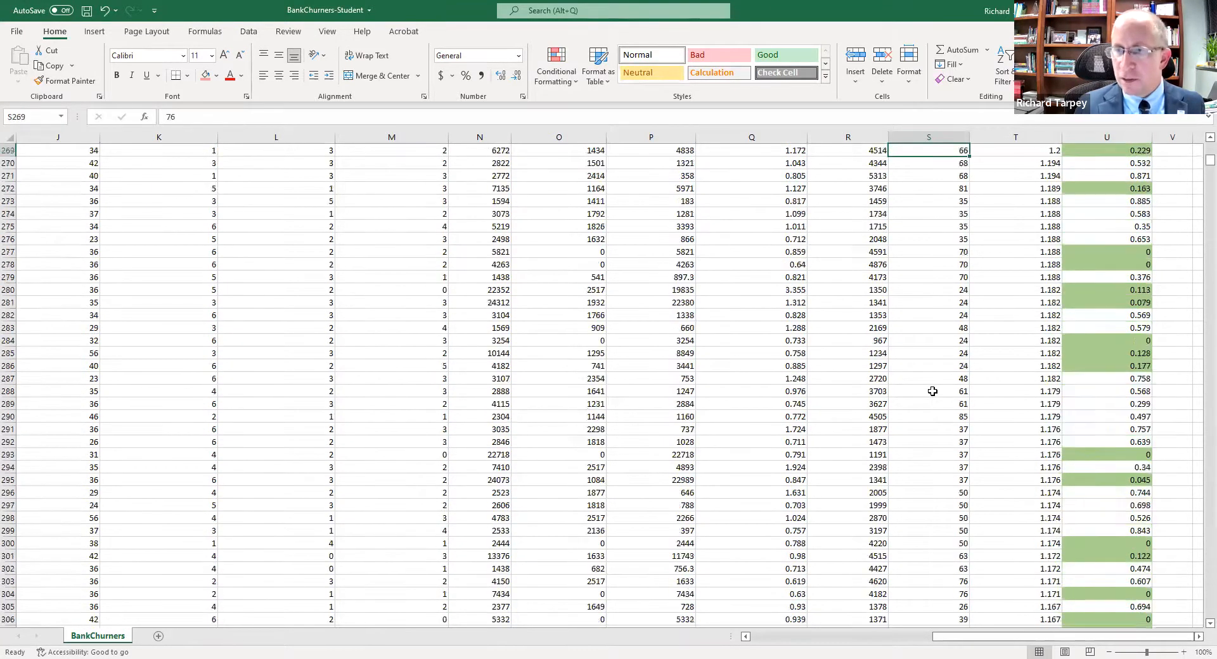
key(Page_Down)
key(Page_Down)
key(Page_Down)
key(Page_Down)
key(Page_Down)
key(Page_Down)
key(Page_Down)
key(Page_Down)
key(Page_Down)
key(Page_Down)
key(Page_Down)
key(Page_Down)
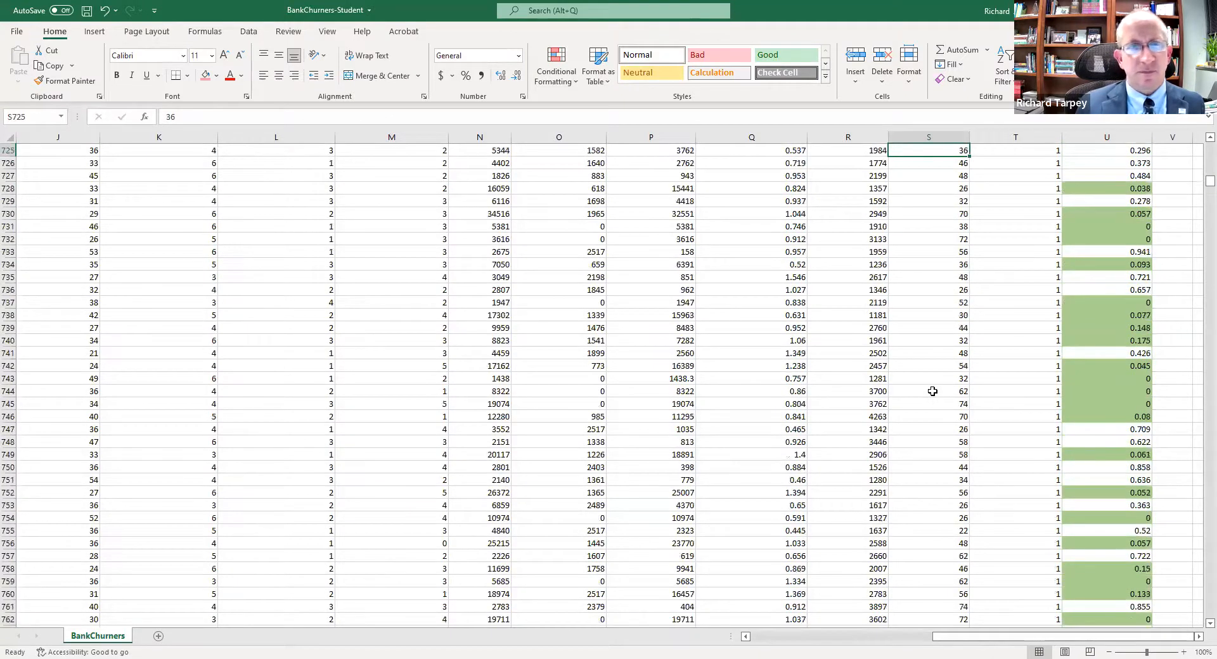
scroll(925, 489, up, 7)
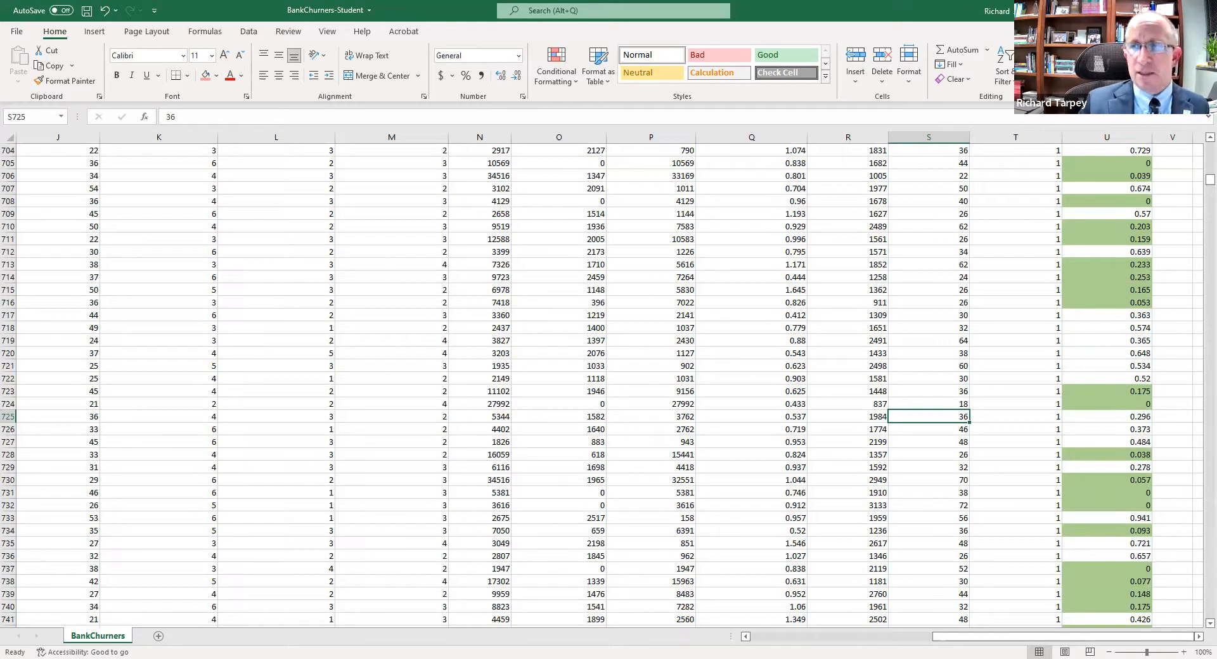
Clear the conditional formatting rules from the entire sheet
drag(1210, 180, 1209, 147)
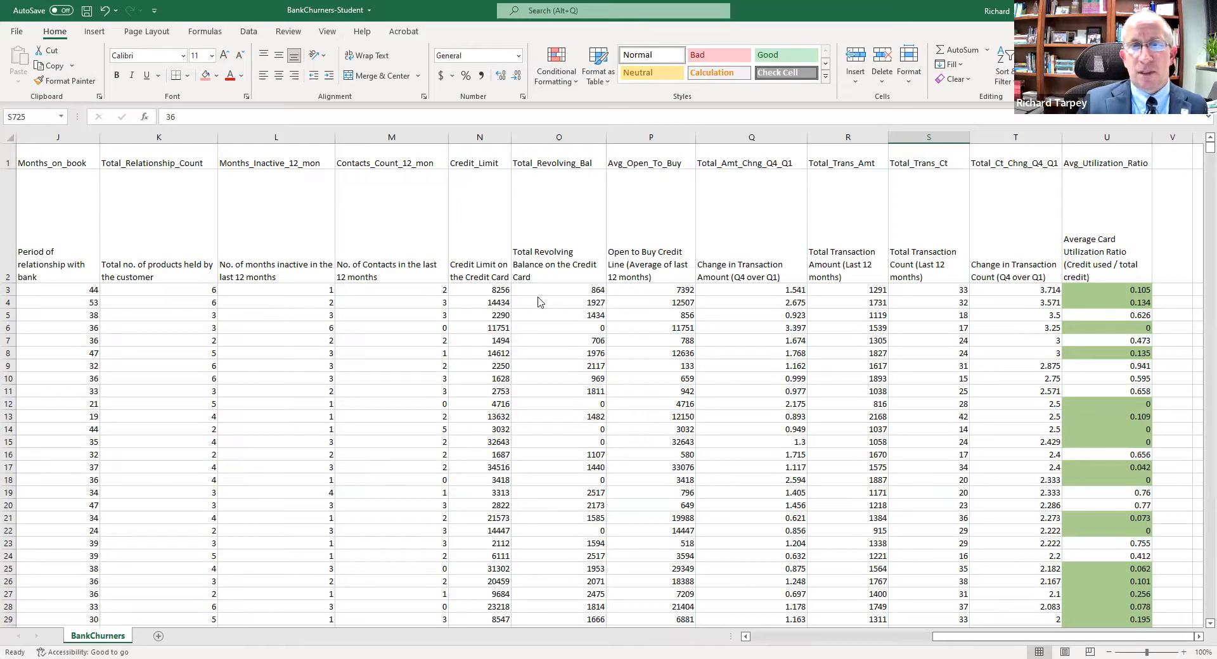
click(556, 71)
mouse_move(583, 273)
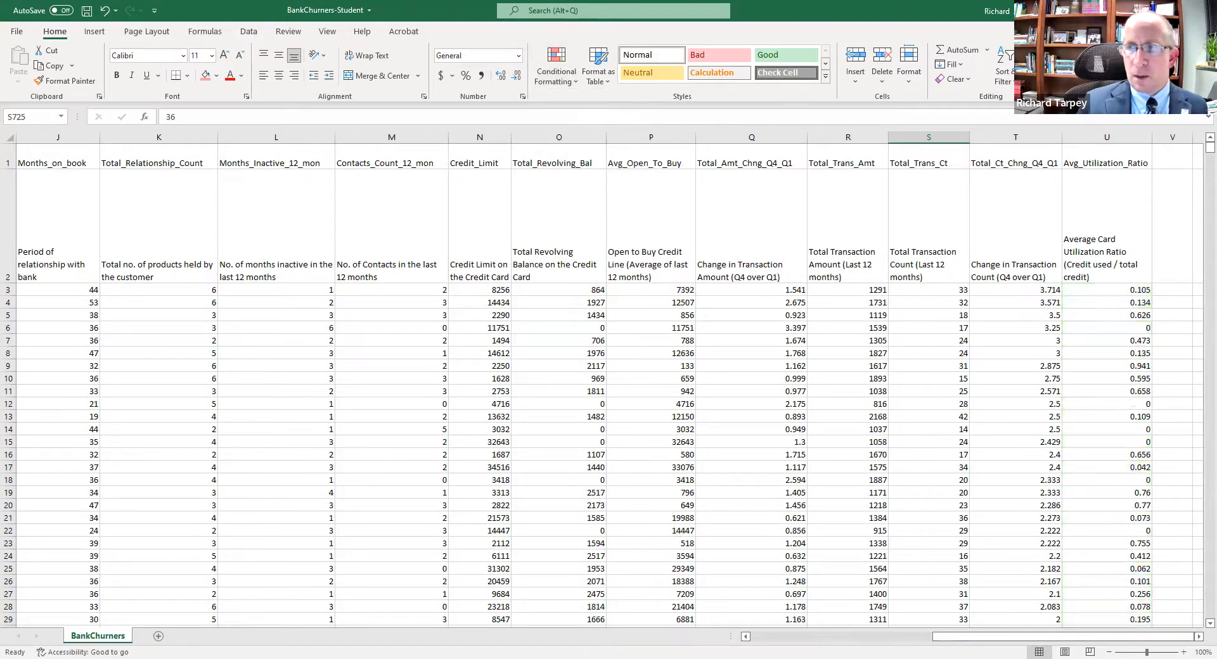
Freeze the panes at cell B3 so the two header rows and the CLIENTNUM column stay fixed, and check the freeze further down
mouse_move(1209, 148)
mouse_down()
mouse_move(1197, 152)
mouse_move(1197, 227)
mouse_move(1197, 140)
mouse_up()
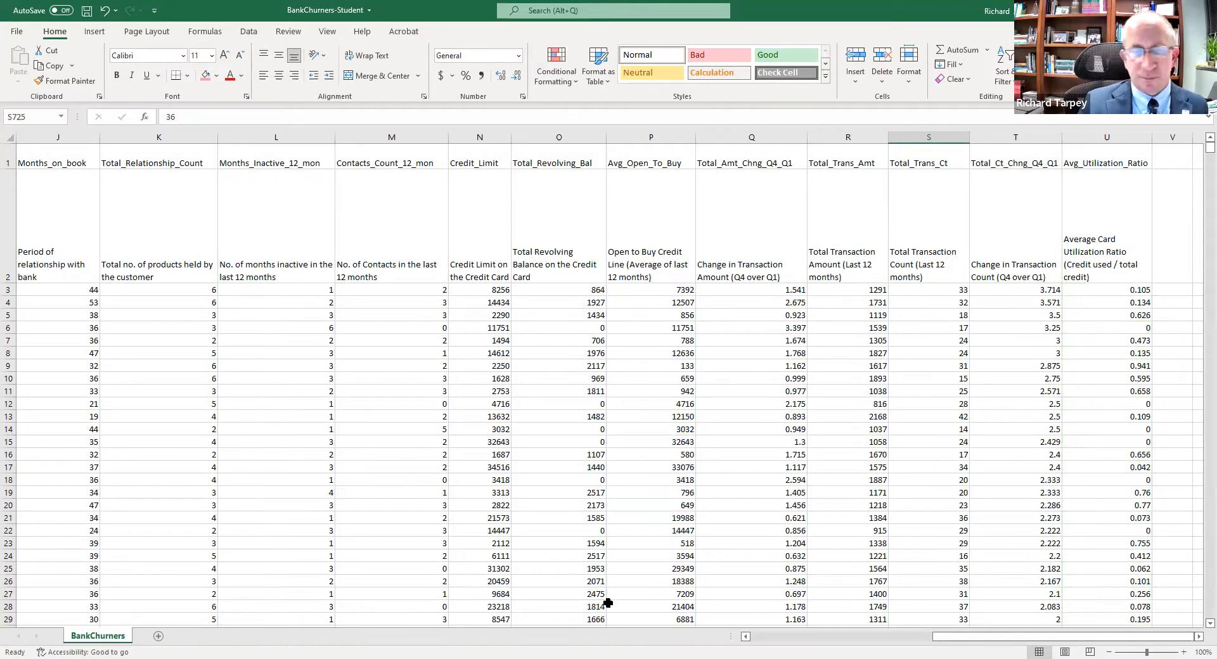
scroll(326, 179, left, 5)
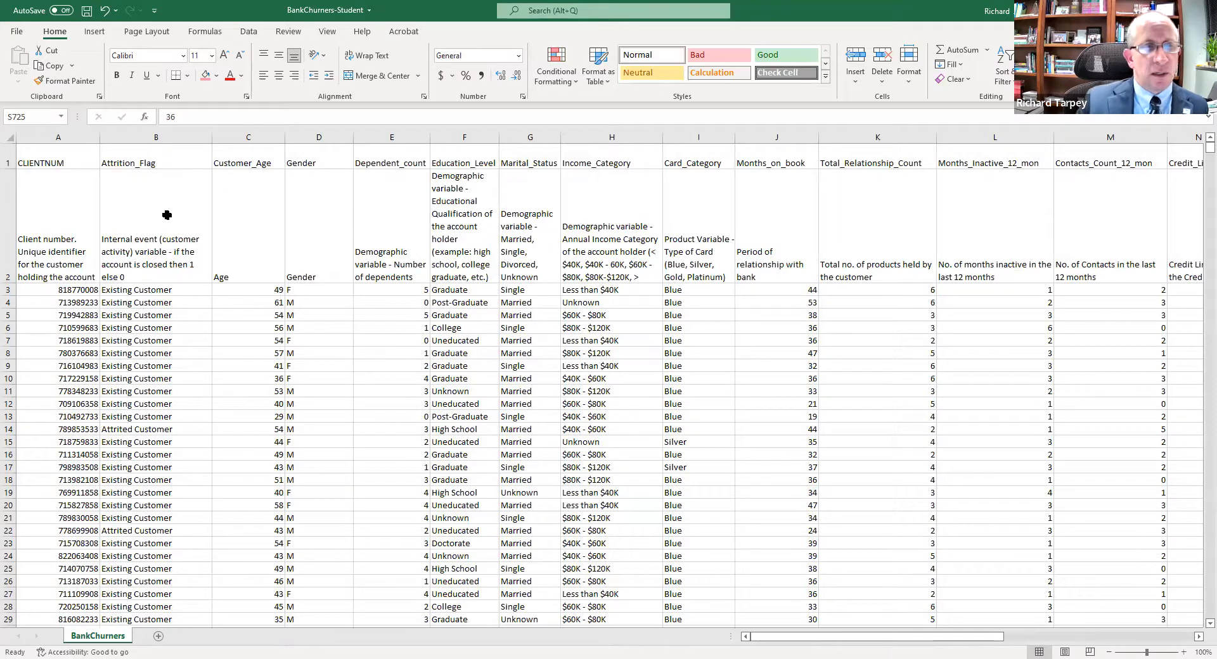
click(143, 291)
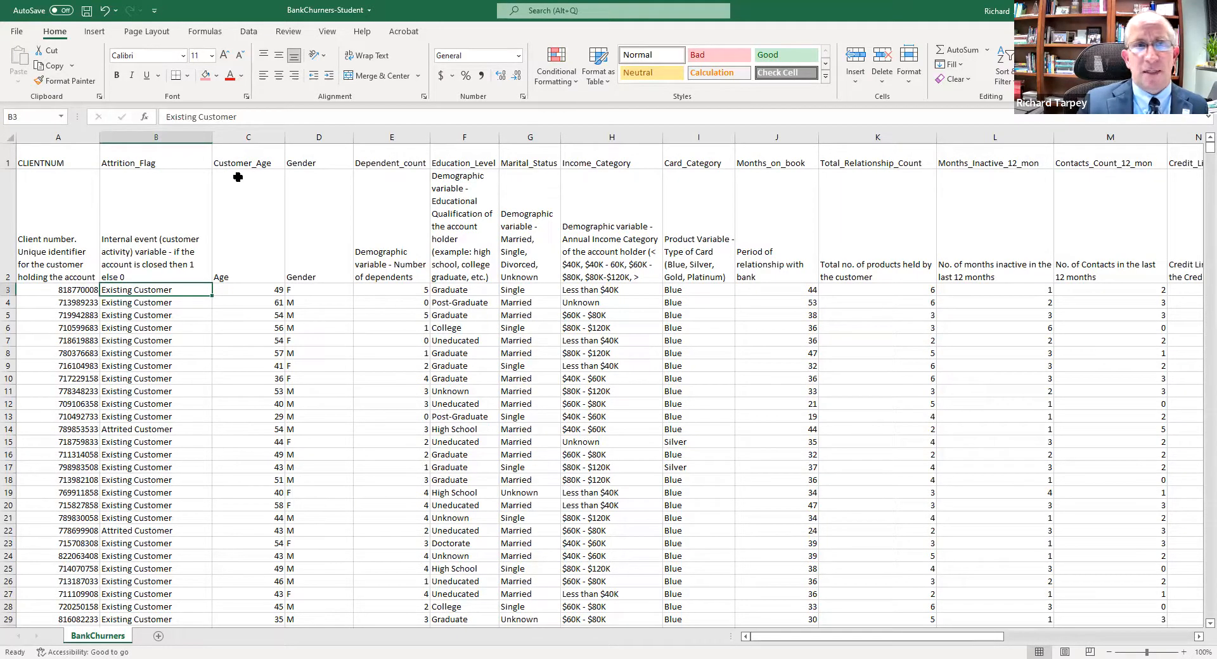
click(327, 32)
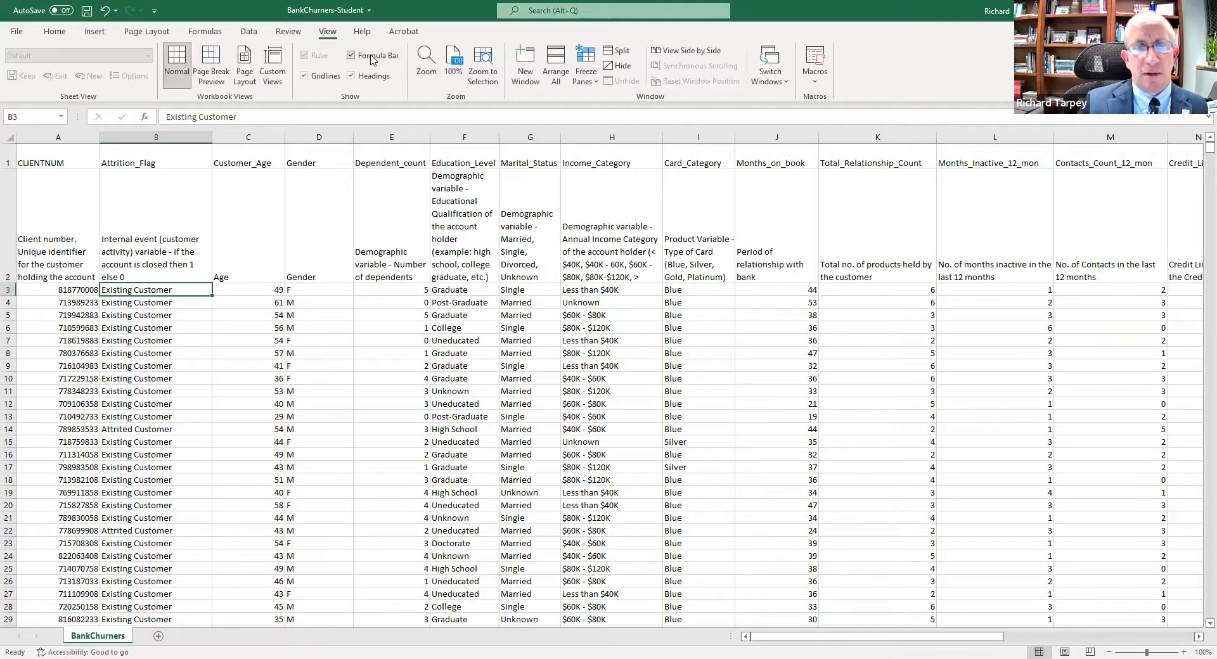
click(583, 81)
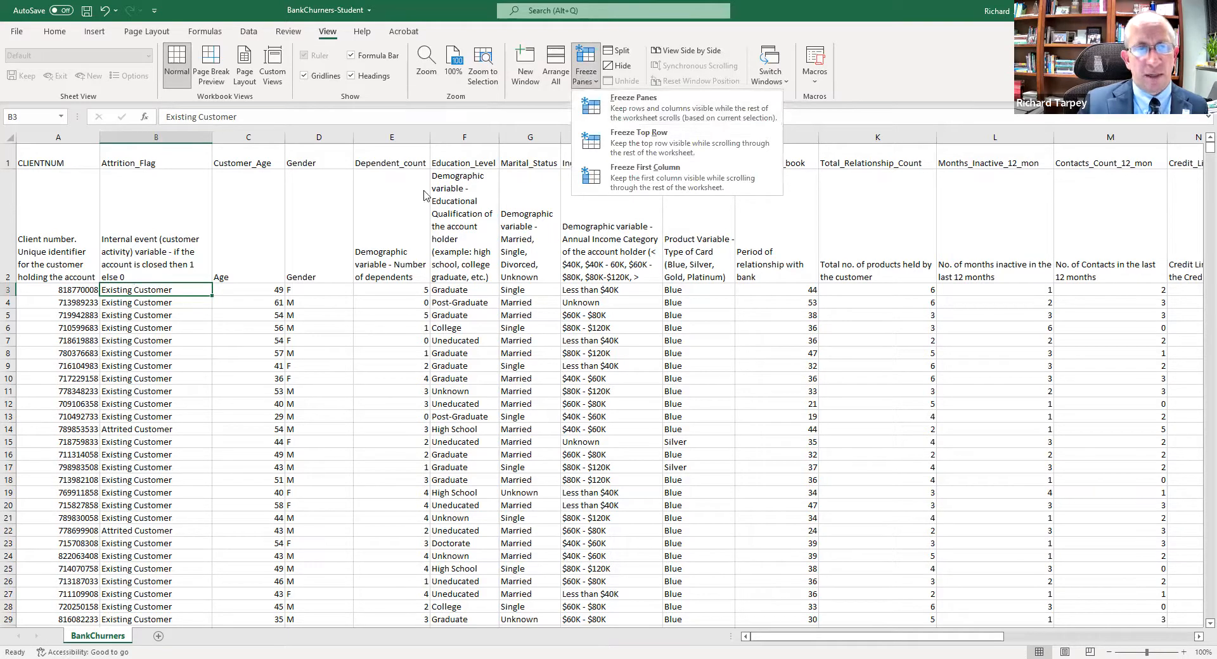
click(624, 114)
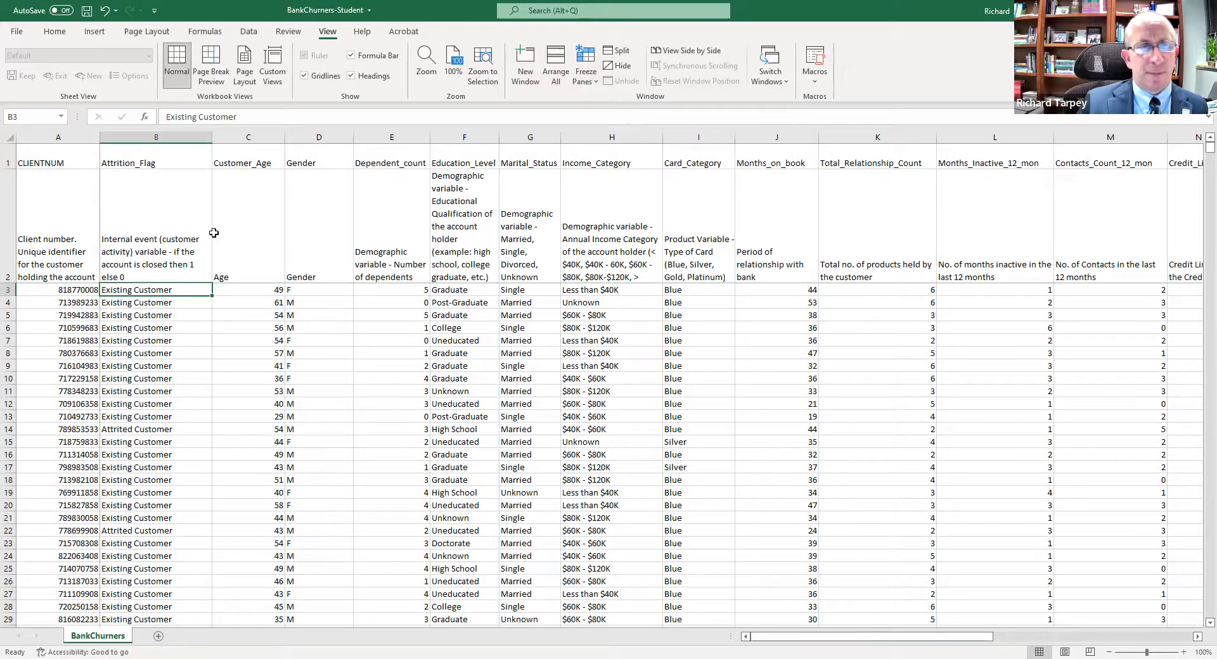
scroll(193, 334, down, 20)
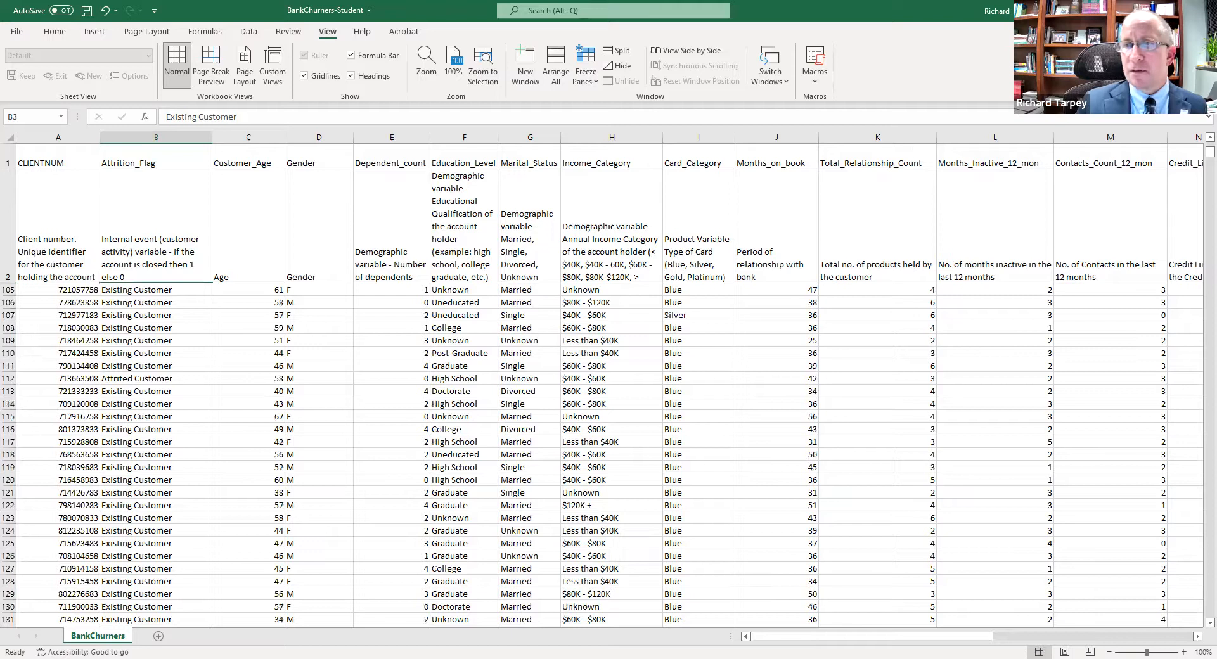
Calculate the average of the Credit_Limit values, N3:N10129, in cell N10130 below the data
drag(1209, 154, 1209, 622)
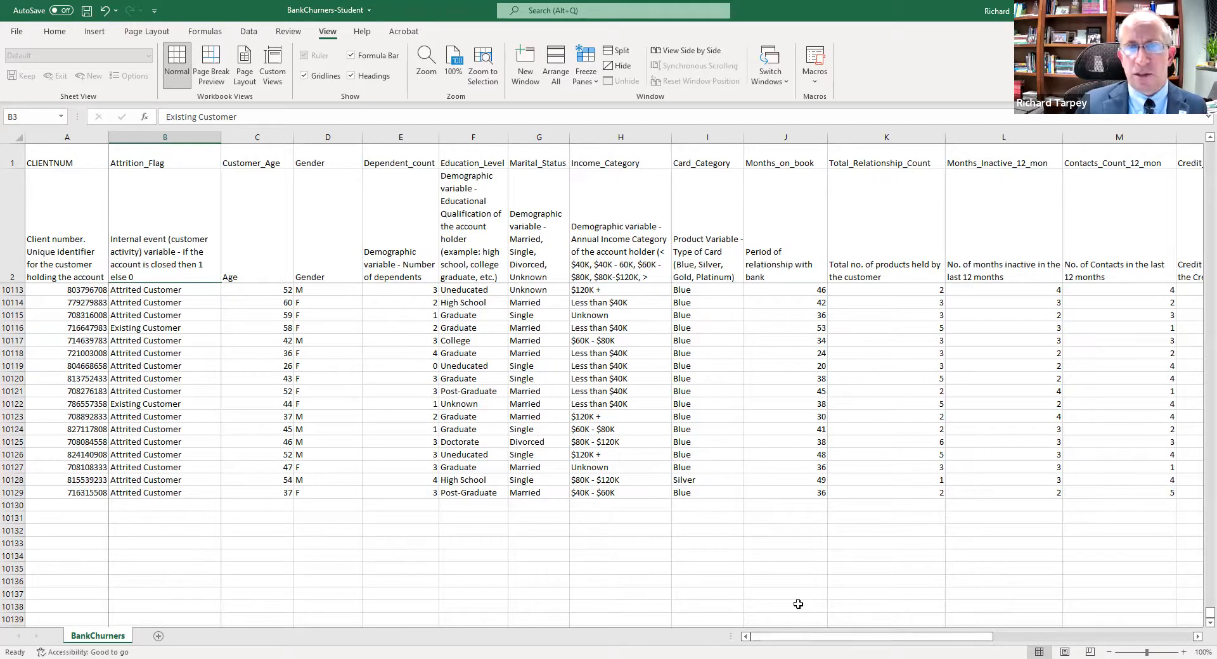
drag(829, 640, 972, 643)
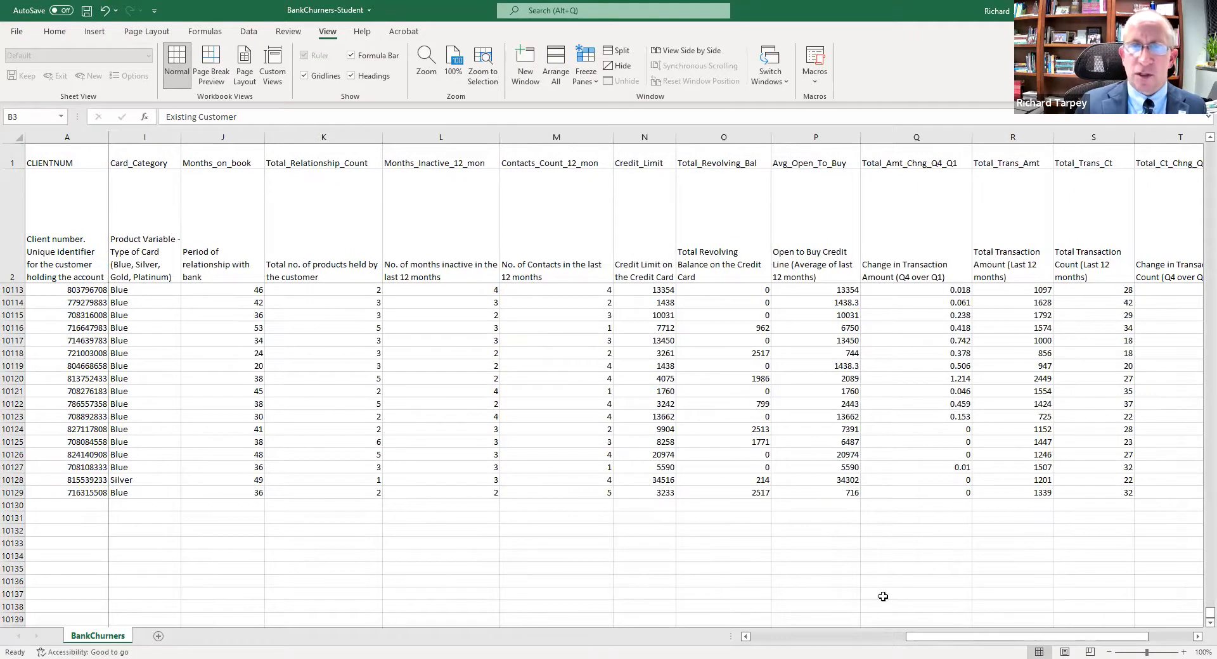
click(720, 260)
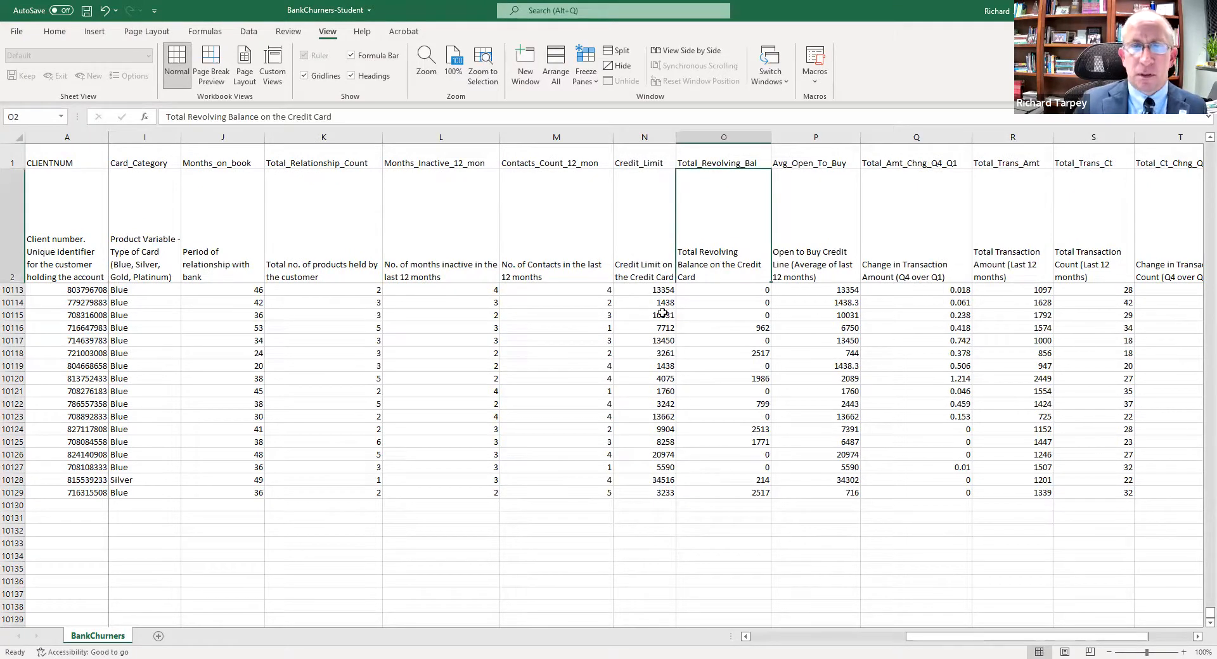
click(653, 255)
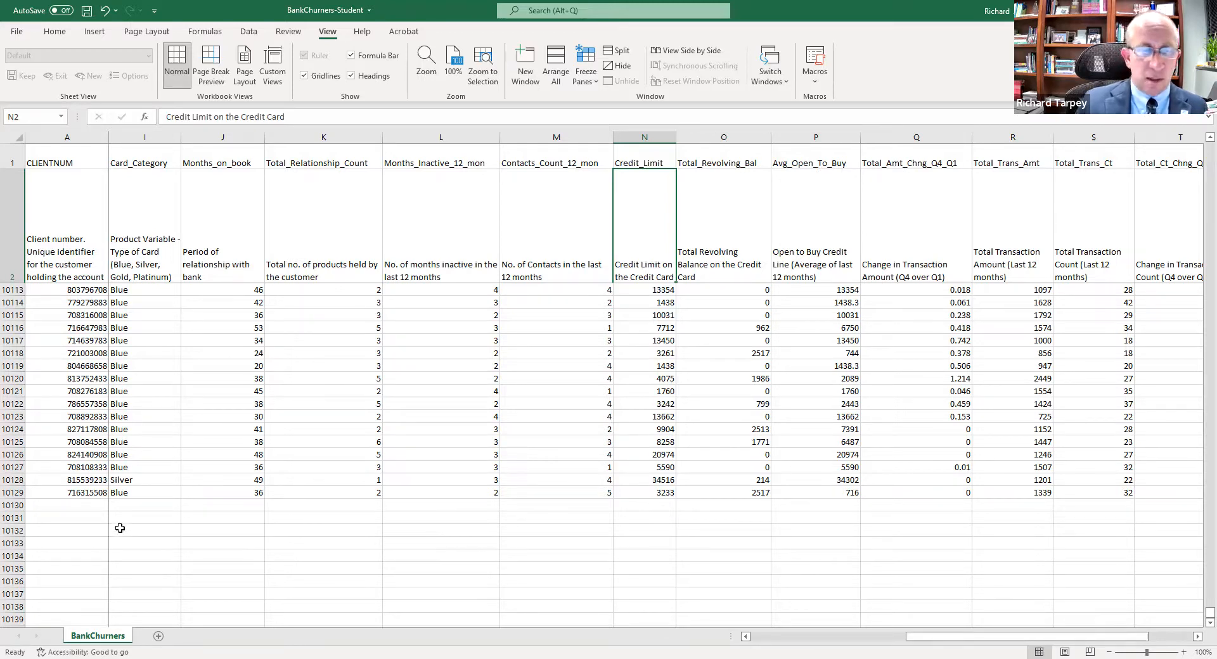
click(647, 505)
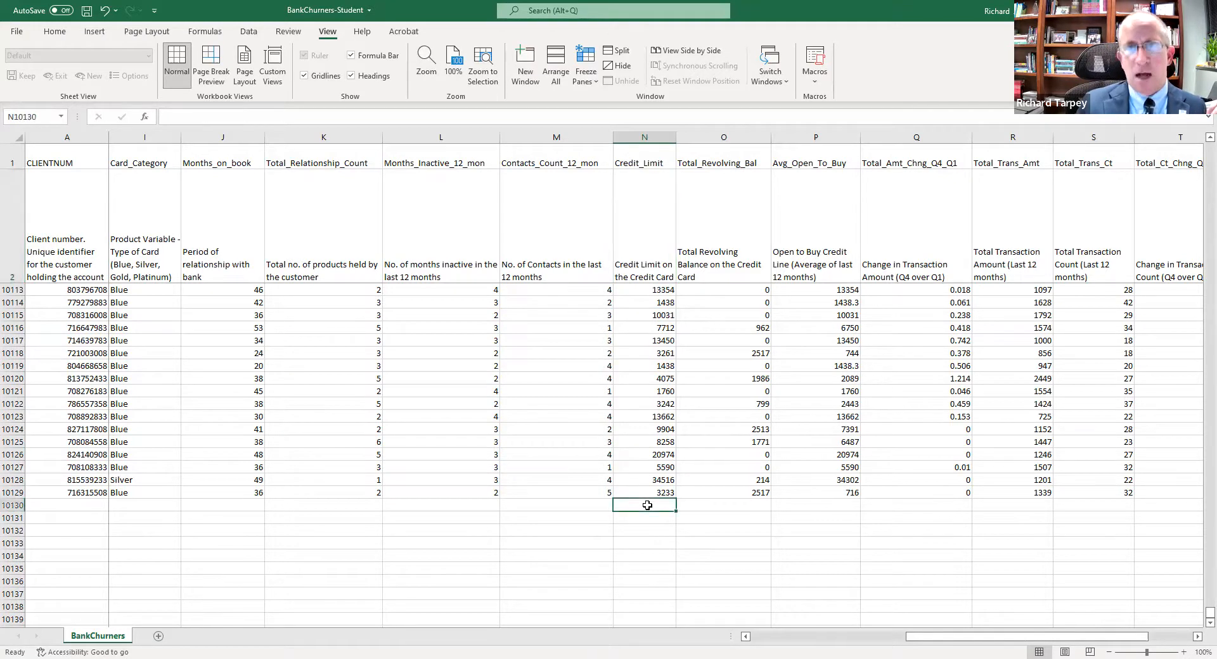
click(49, 37)
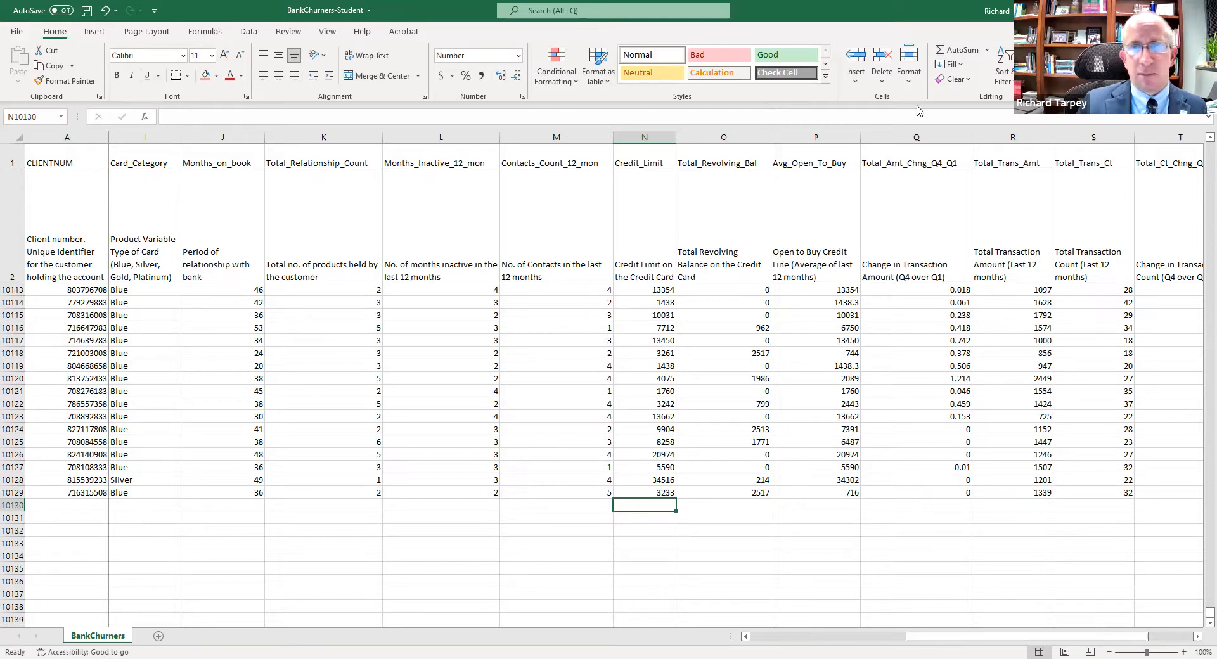
click(988, 53)
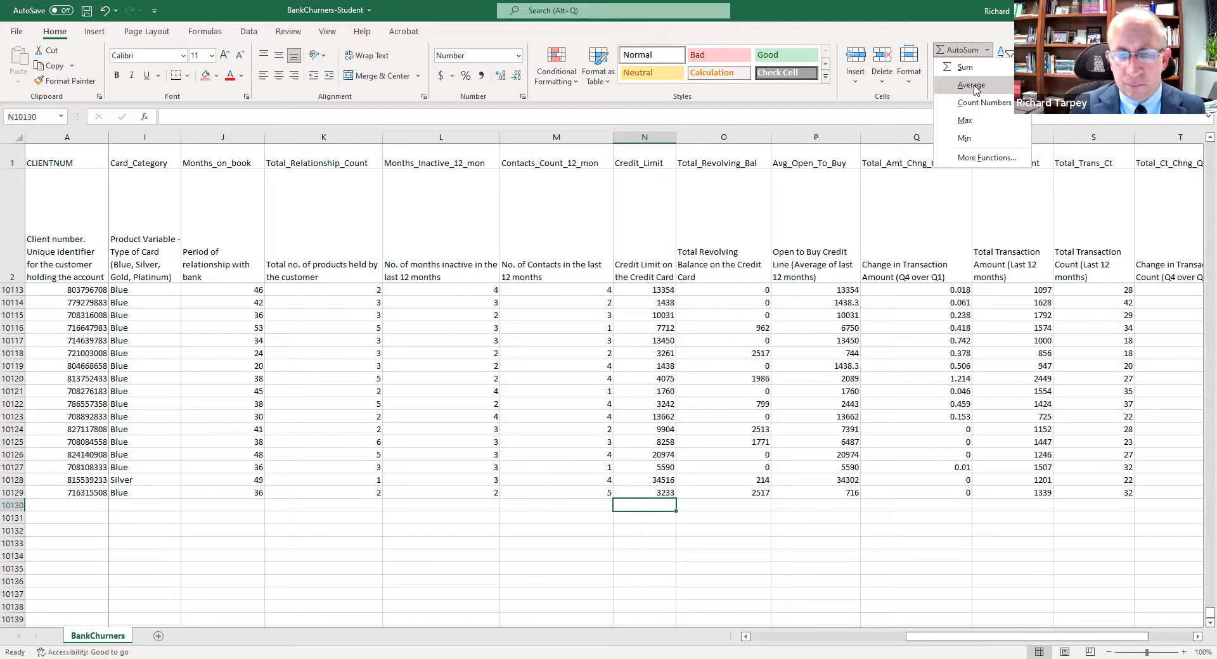
click(971, 85)
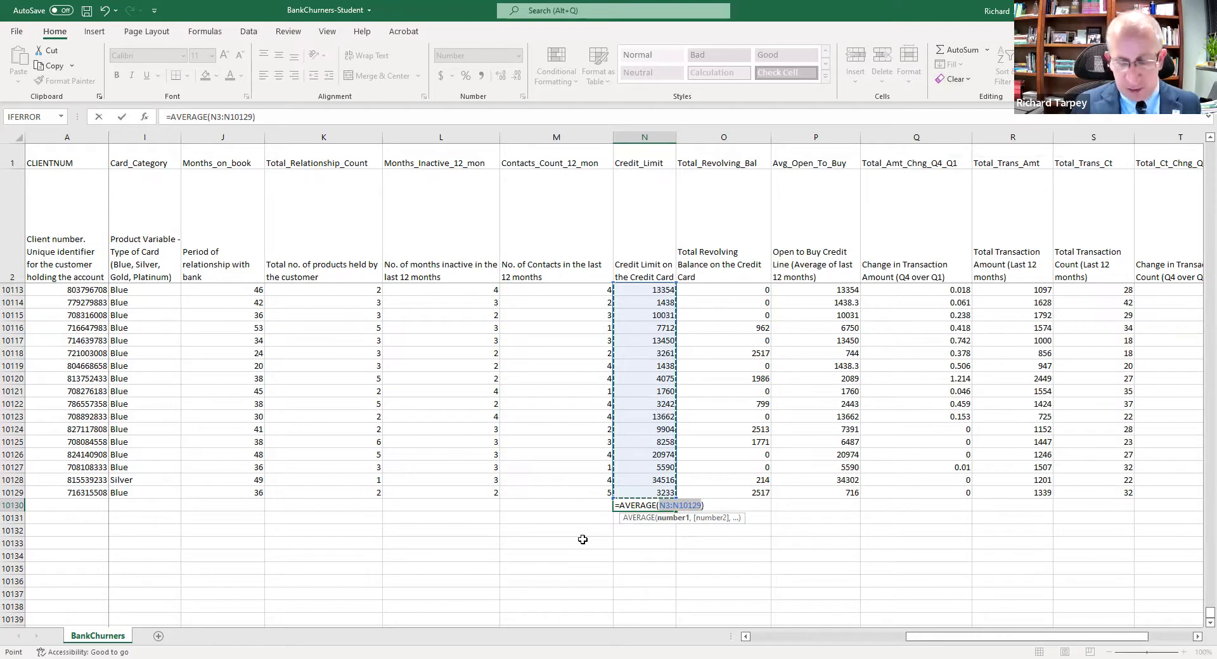
key(ctrl+Return)
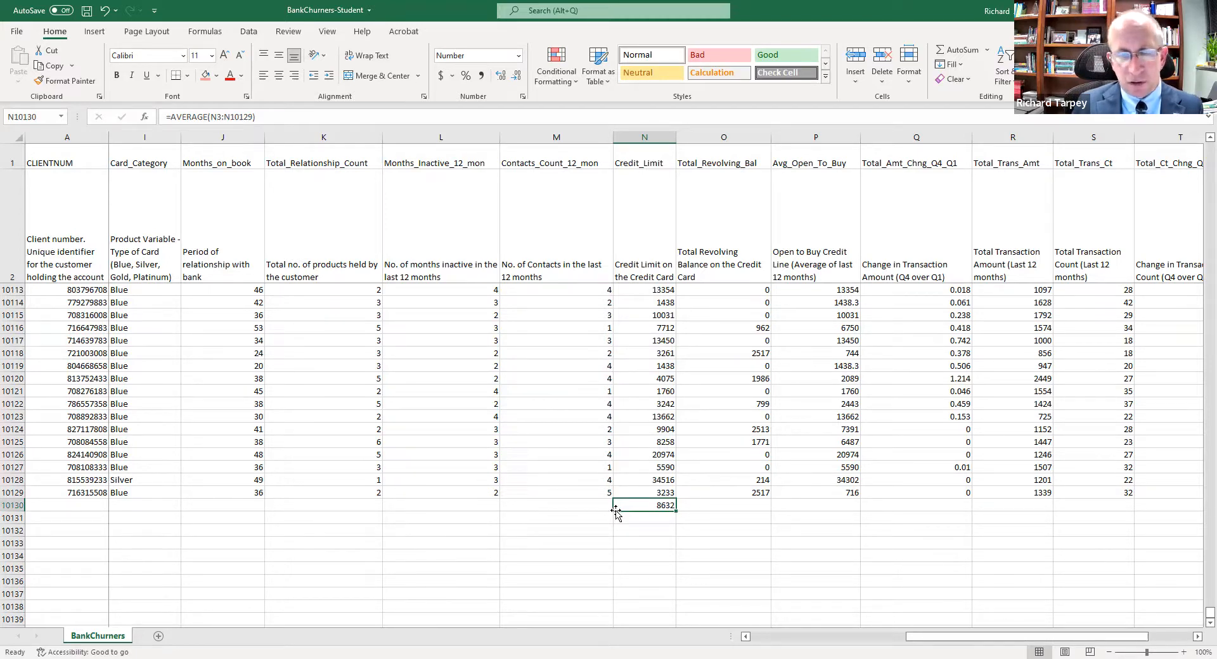
Copy the Credit_Limit average into O10130 under Total_Revolving_Bal and compare the cell references of the two formulas
click(732, 506)
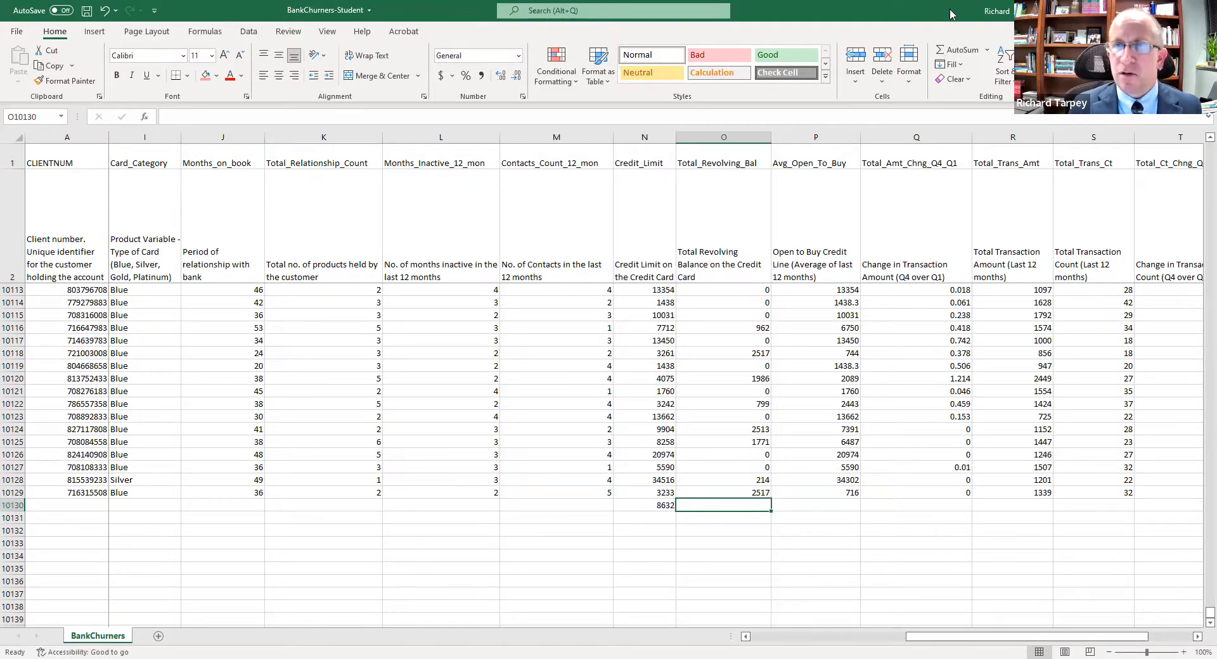
click(659, 507)
key(ctrl+c)
click(733, 503)
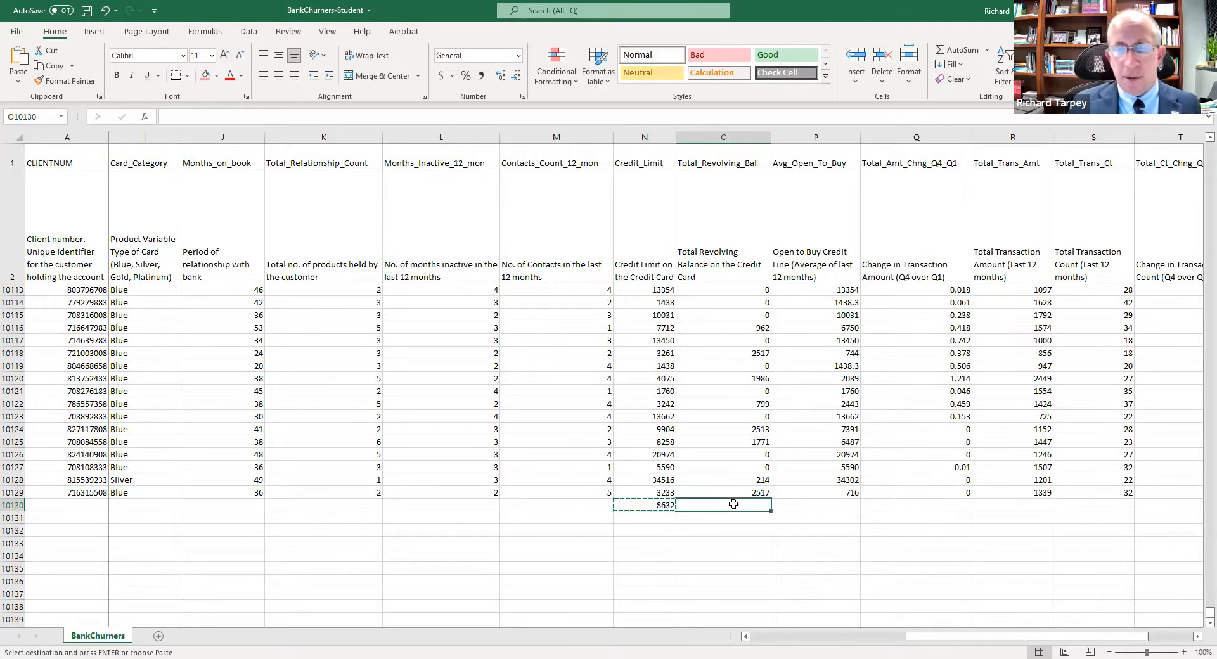
key(ctrl+v)
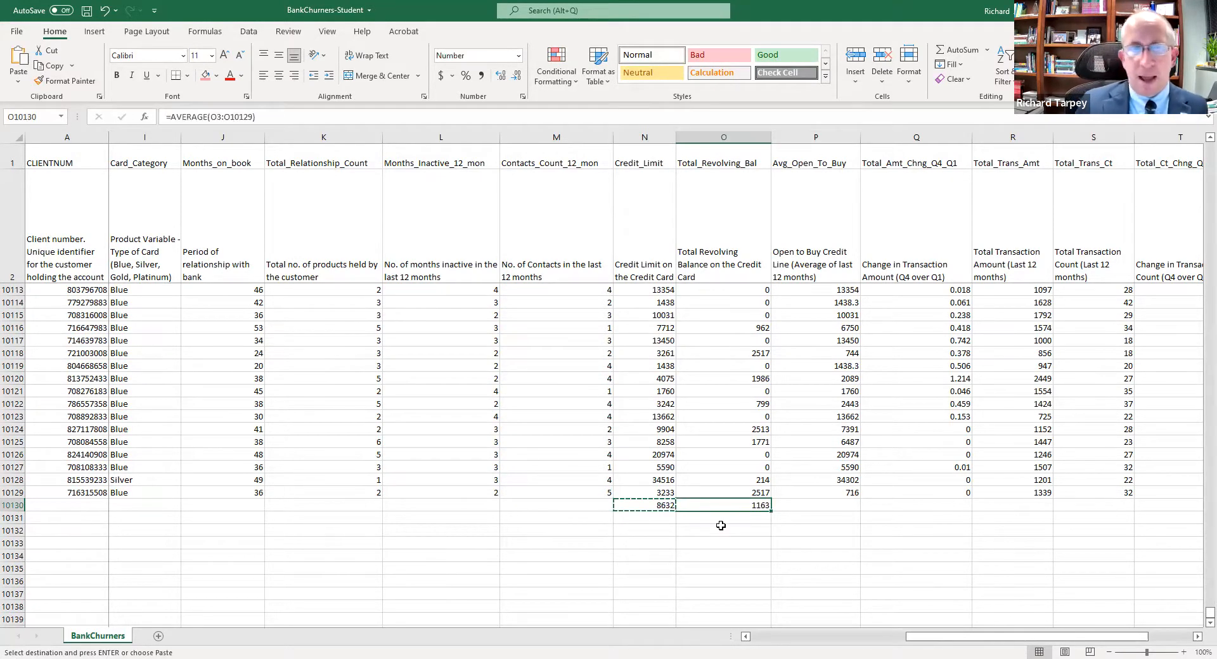
click(636, 503)
click(712, 504)
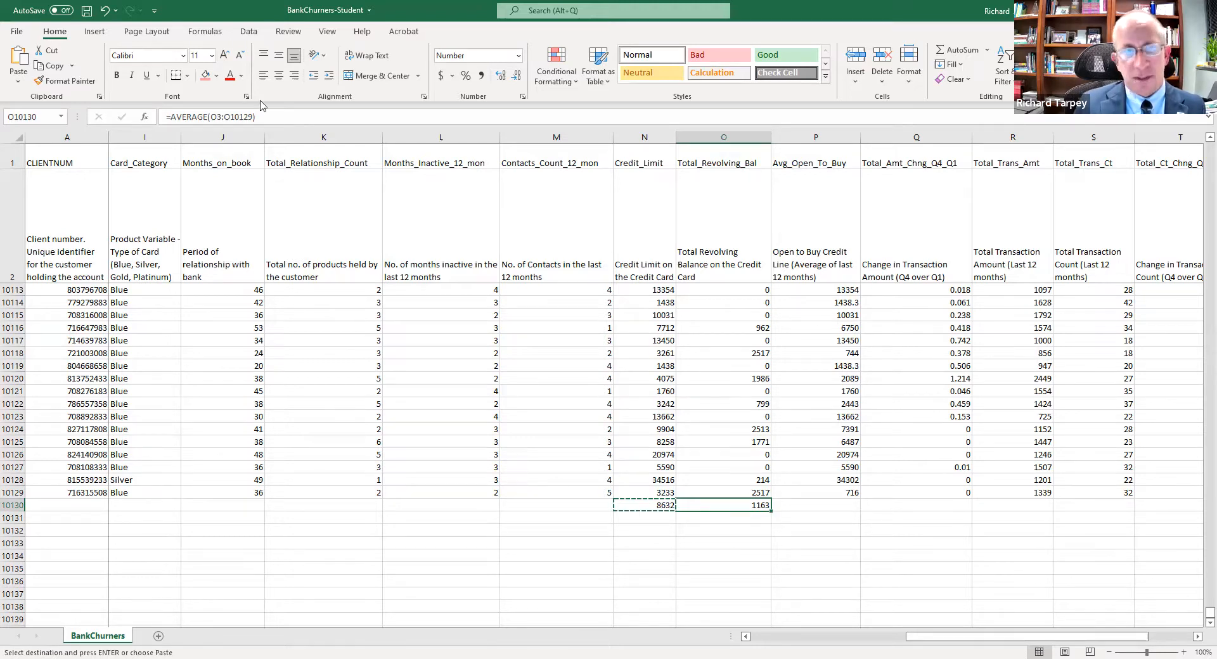
click(656, 510)
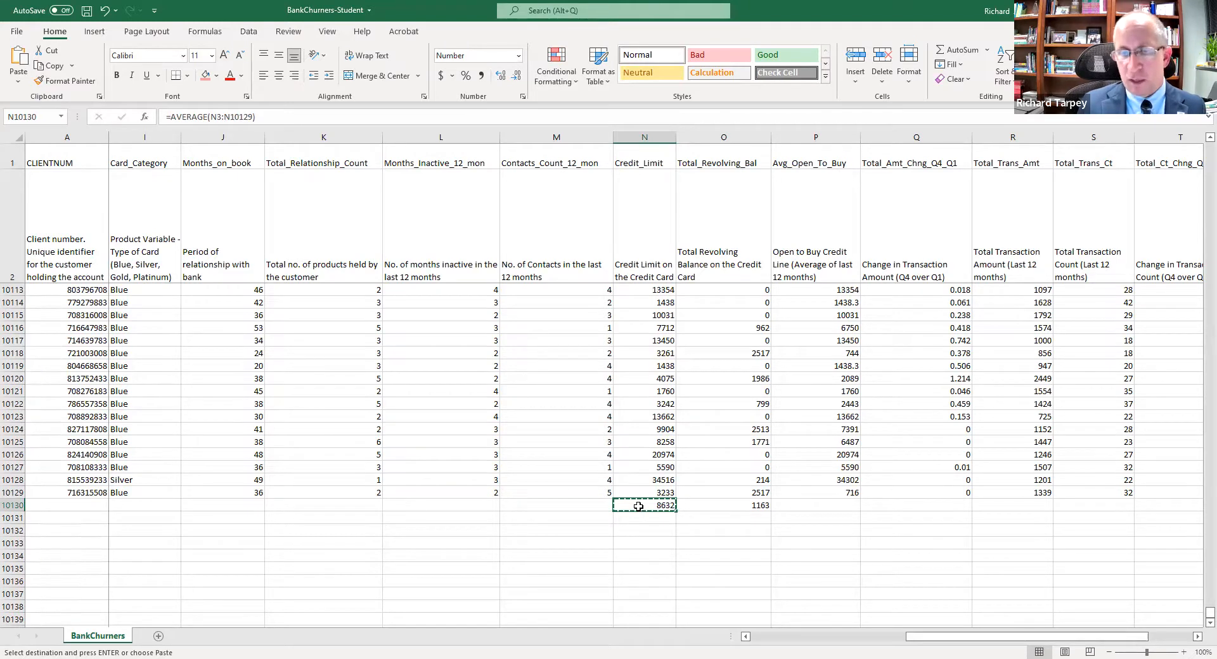
key(Right)
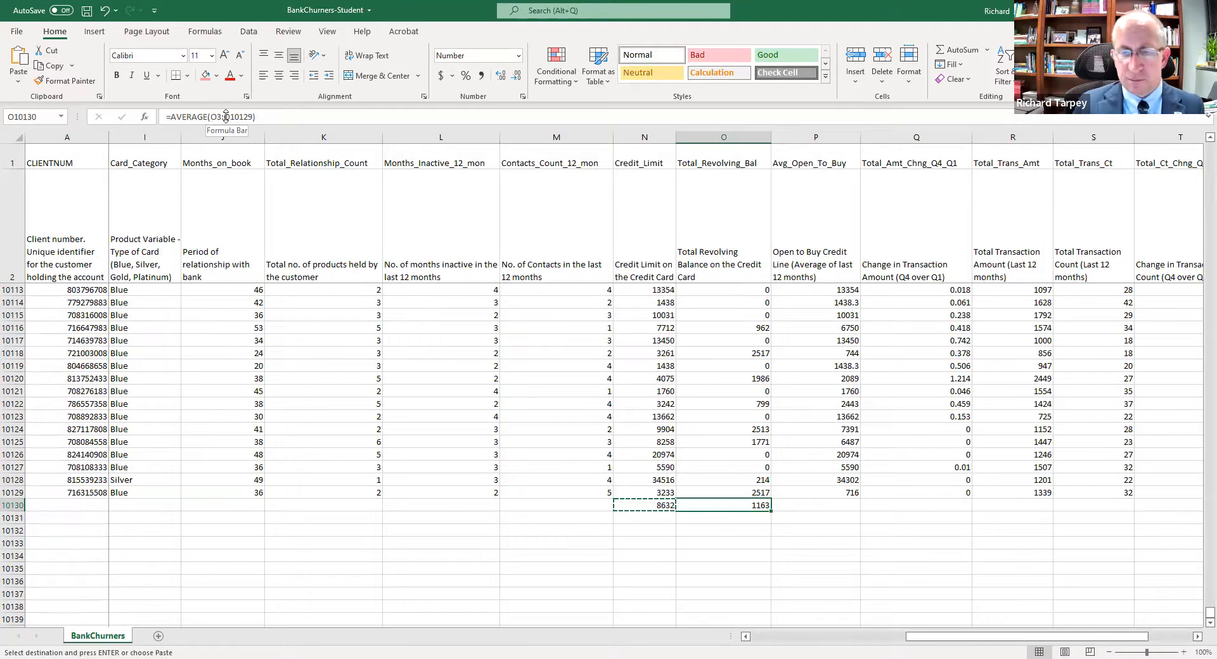
Paste the copied average formula into O10131, clear the copy in O10130, and compare the pasted formula with N10130
click(666, 505)
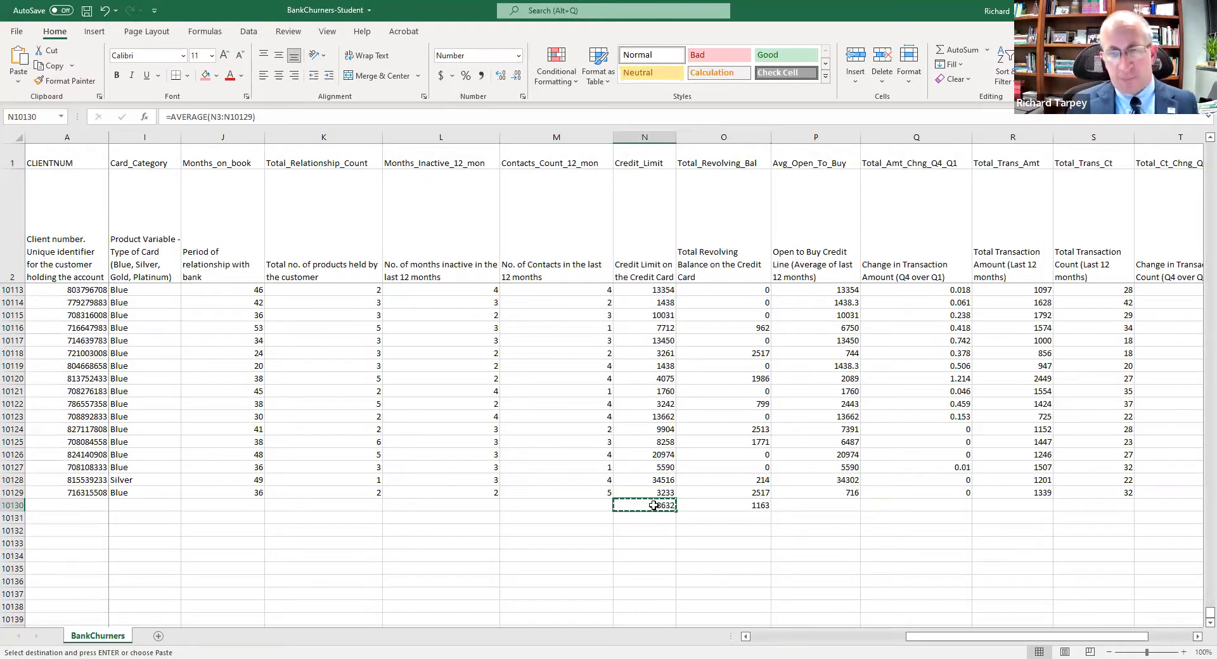
click(741, 520)
key(ctrl+v)
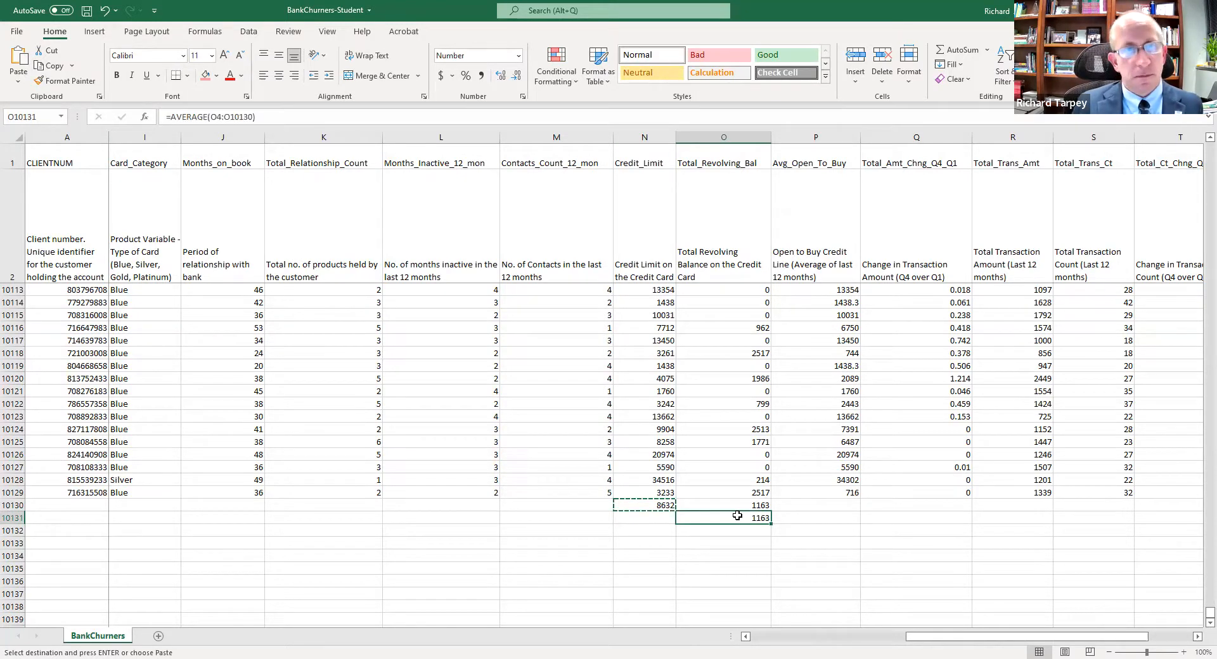
click(737, 504)
key(Delete)
click(659, 504)
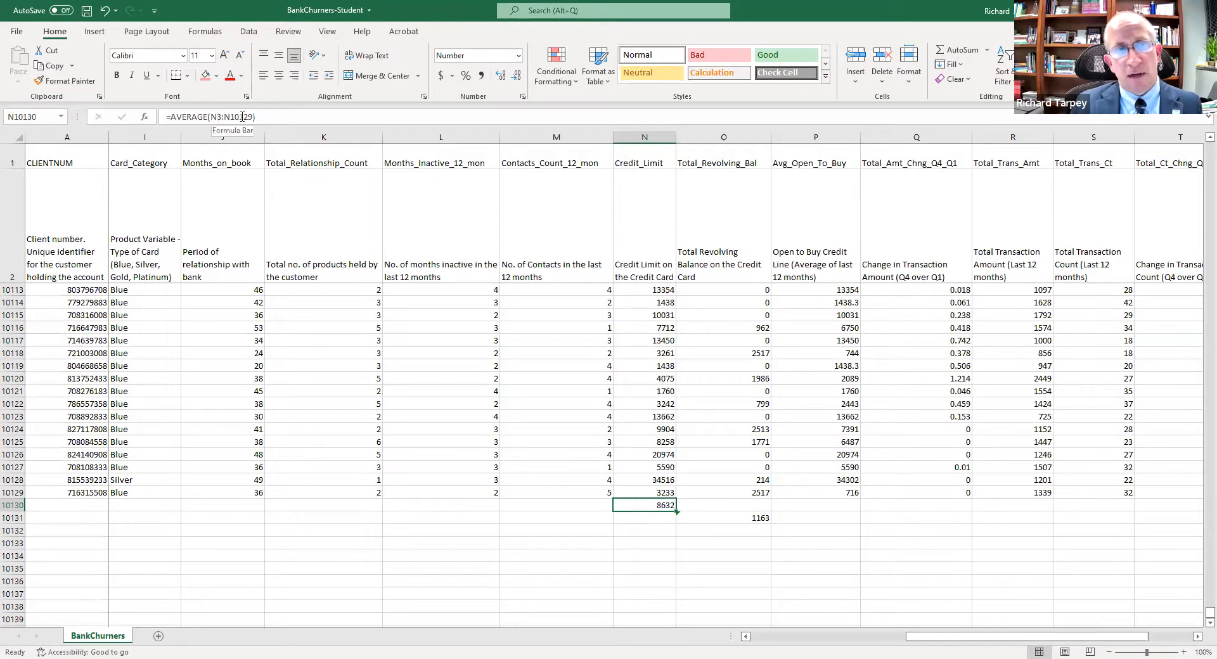
click(742, 519)
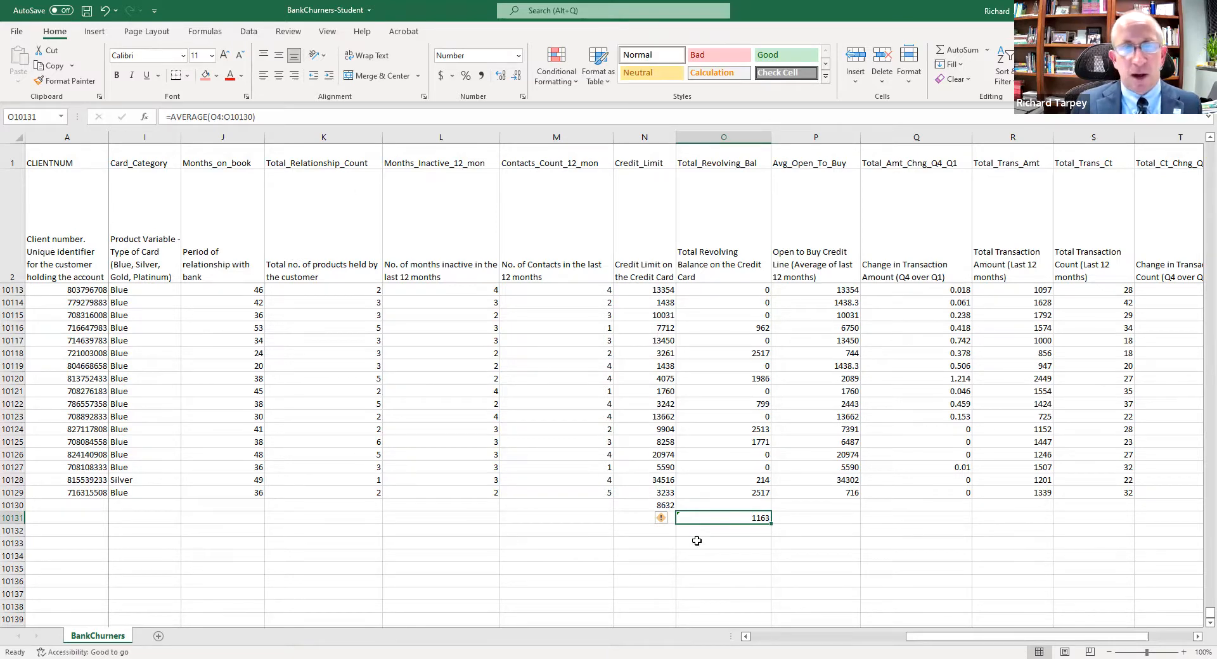
Make the starting reference of the average formula in N10130 absolute as $N$3
click(647, 505)
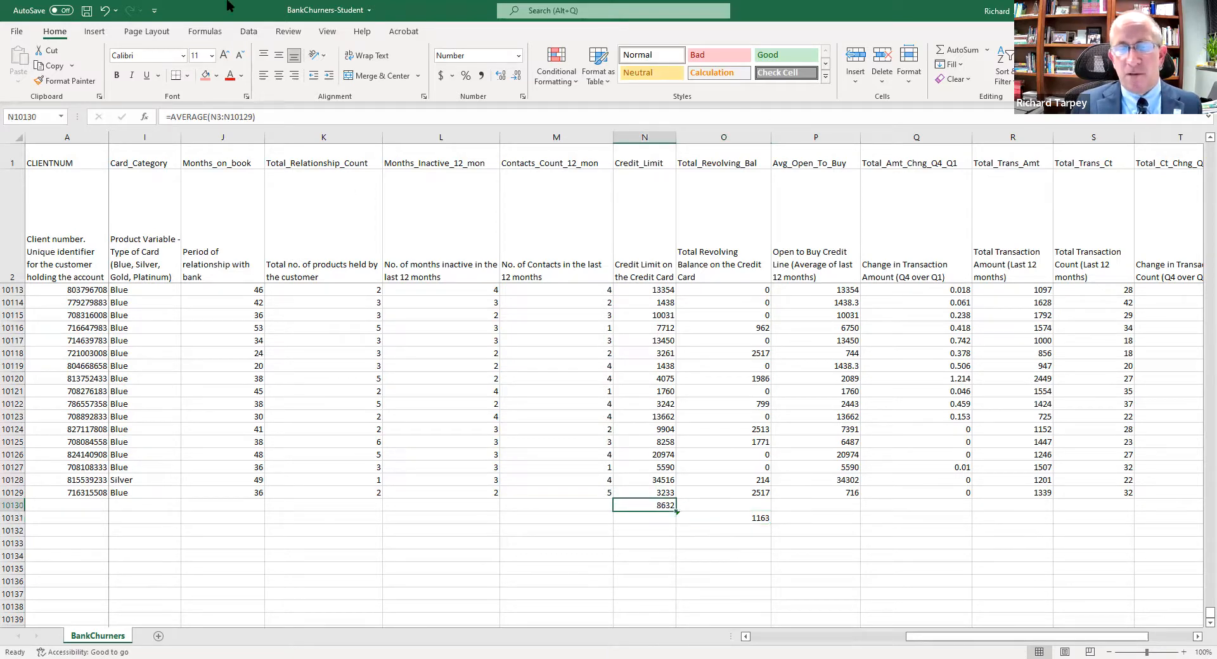
click(217, 116)
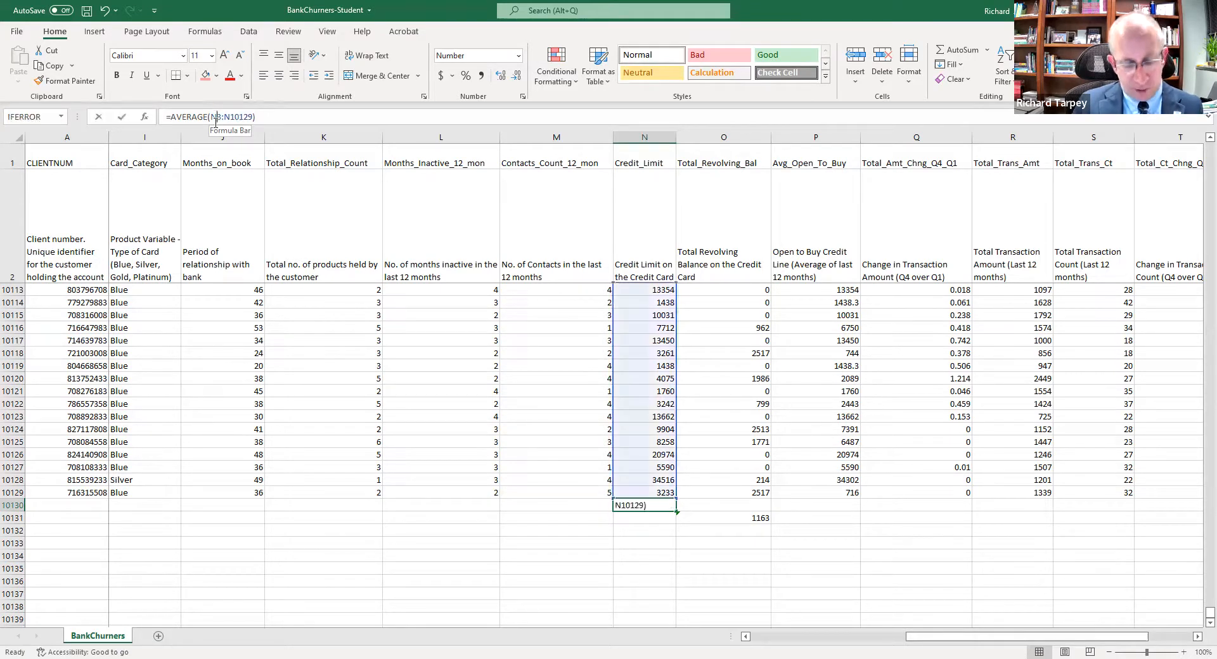
click(215, 119)
key(F4)
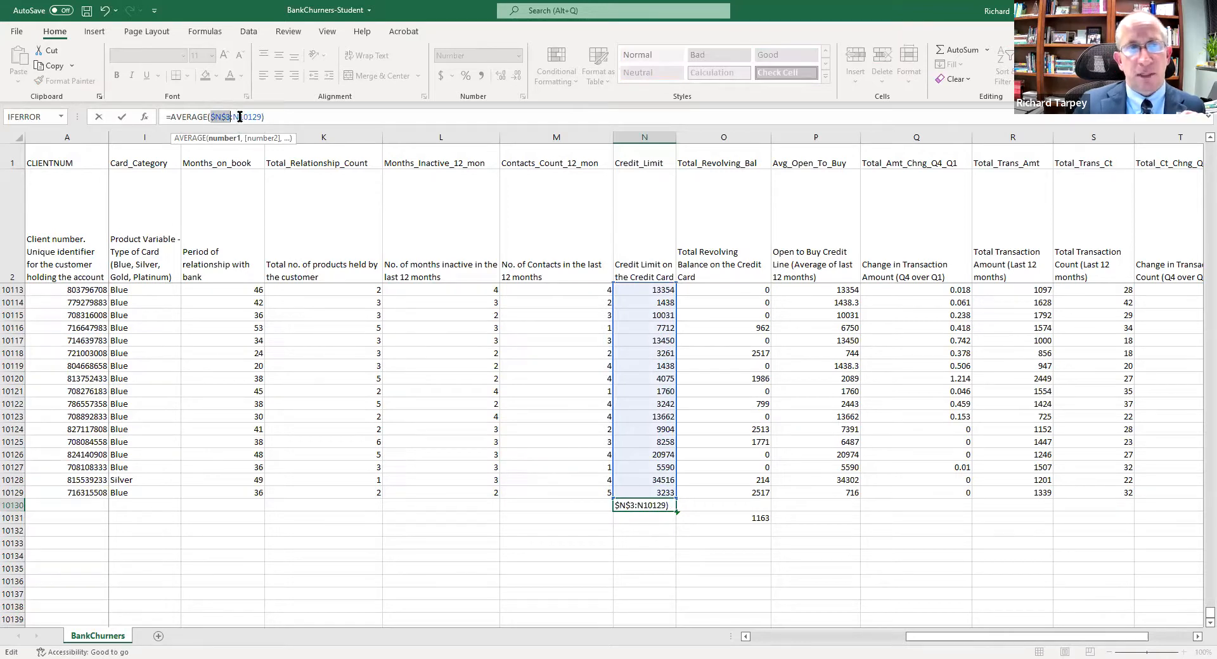
Make the end reference of the Credit_Limit average in N10130 absolute as $N$10129 and clear cell O10131
click(240, 116)
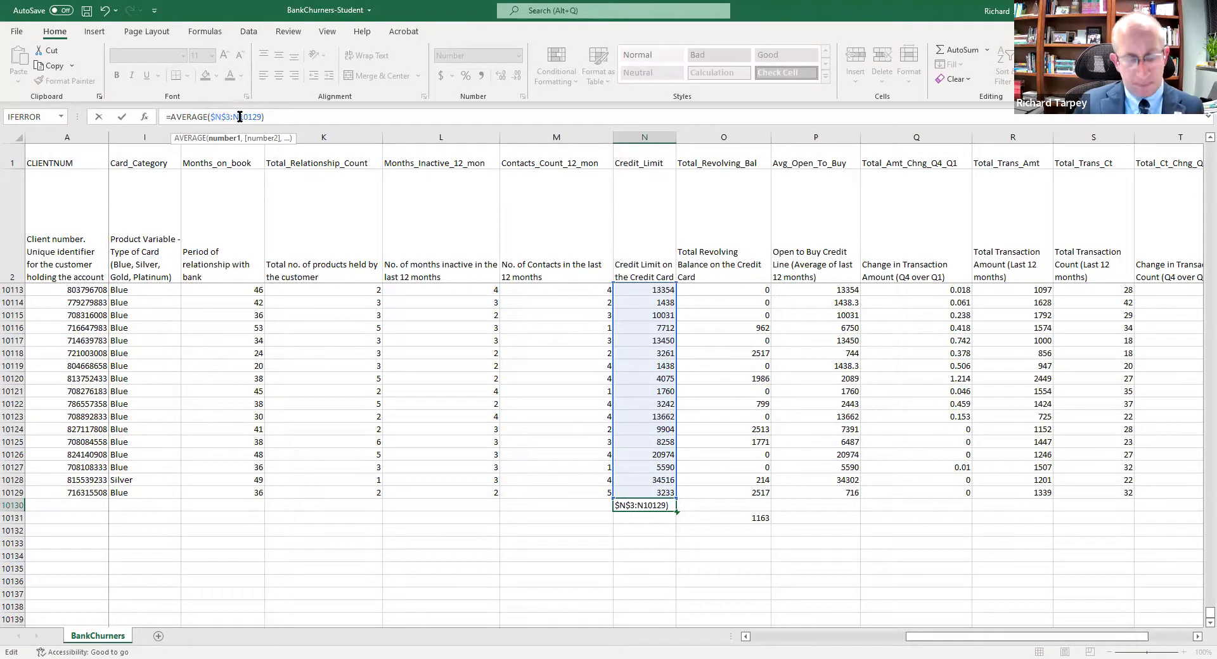
key(F4)
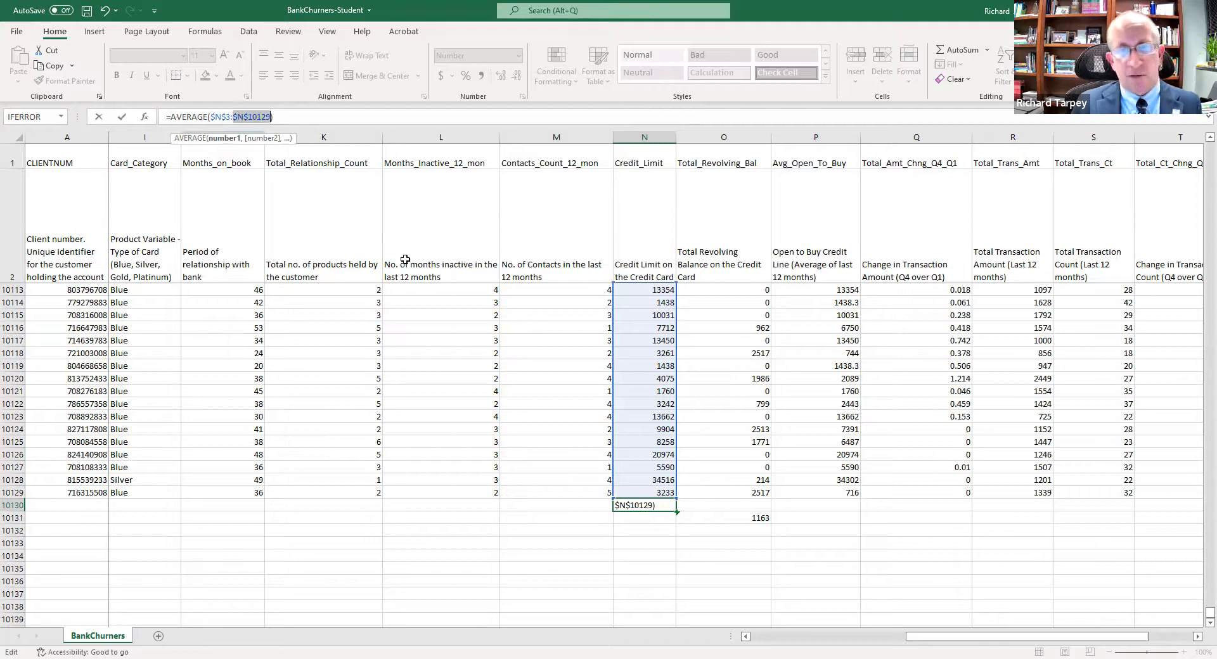
click(727, 518)
key(Delete)
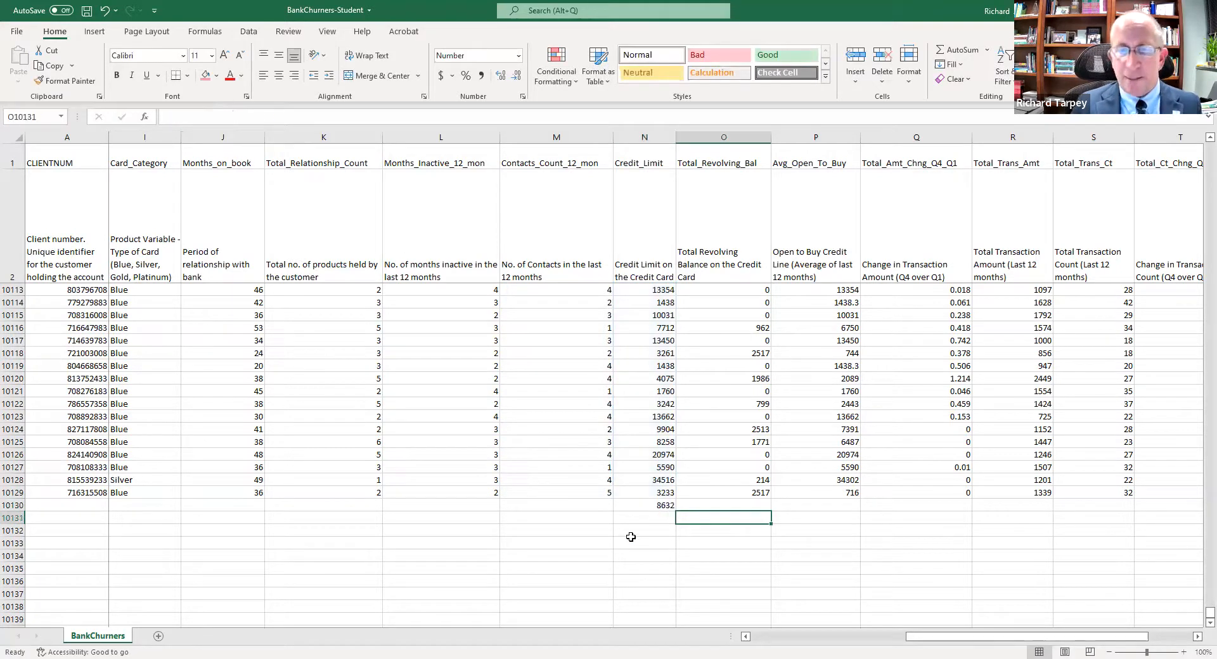
Try copying the fully absolute Credit_Limit average from N10130 into O10130, and clear the pasted cell
click(591, 519)
click(654, 505)
key(ctrl+c)
click(745, 505)
key(ctrl+v)
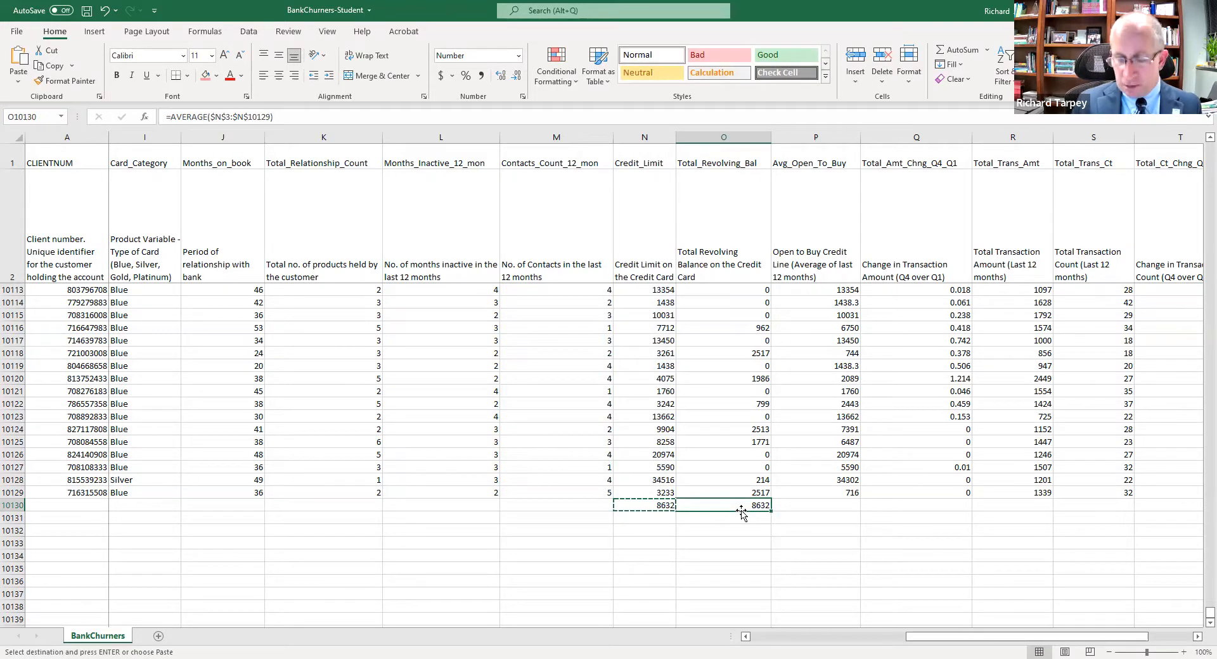
key(Delete)
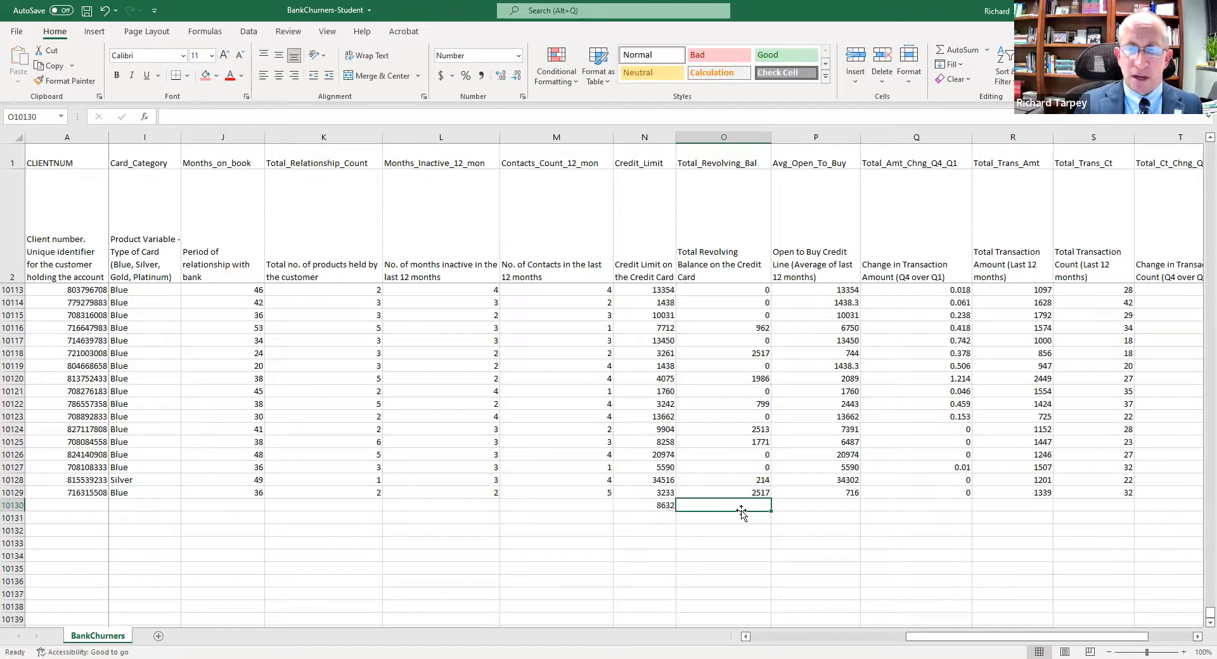
Change the average range in N10130 to N$3:N$10129 so that only the rows are locked
click(641, 510)
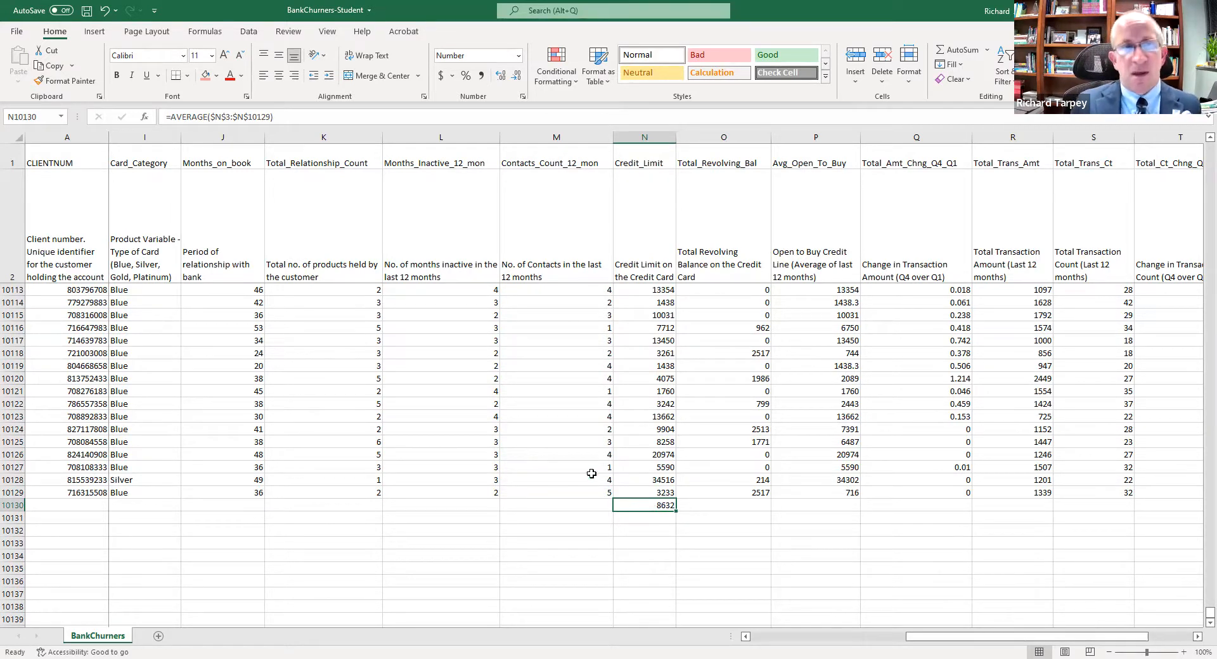
click(227, 117)
key(F4)
key(Delete)
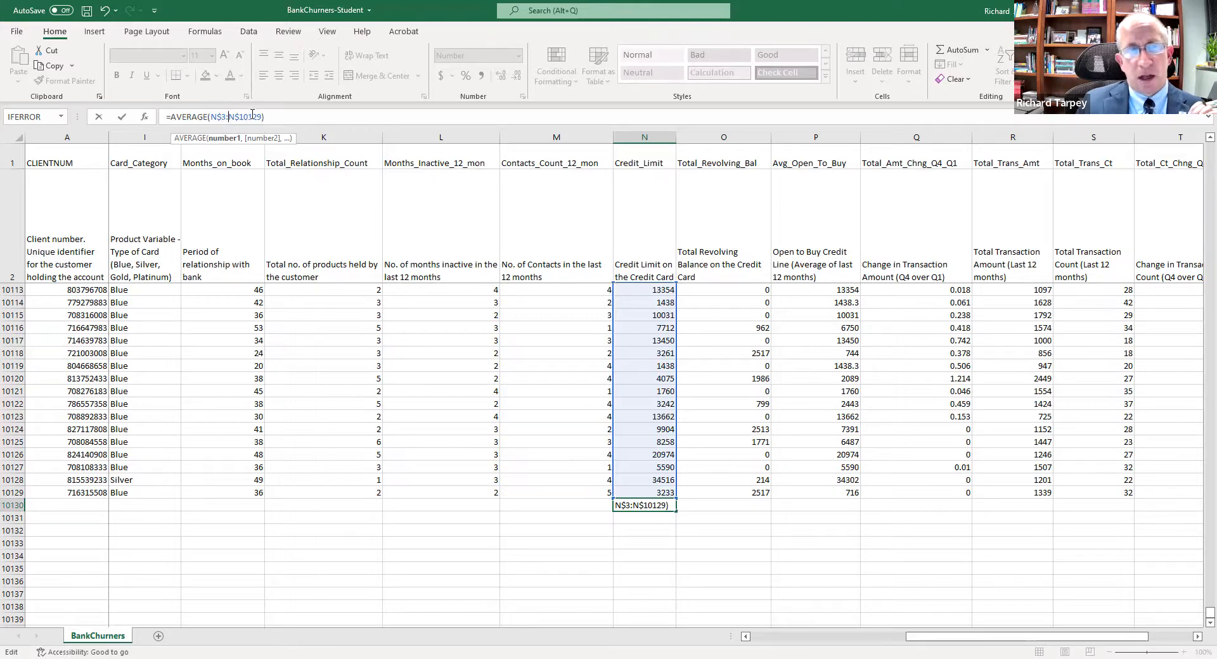
click(212, 116)
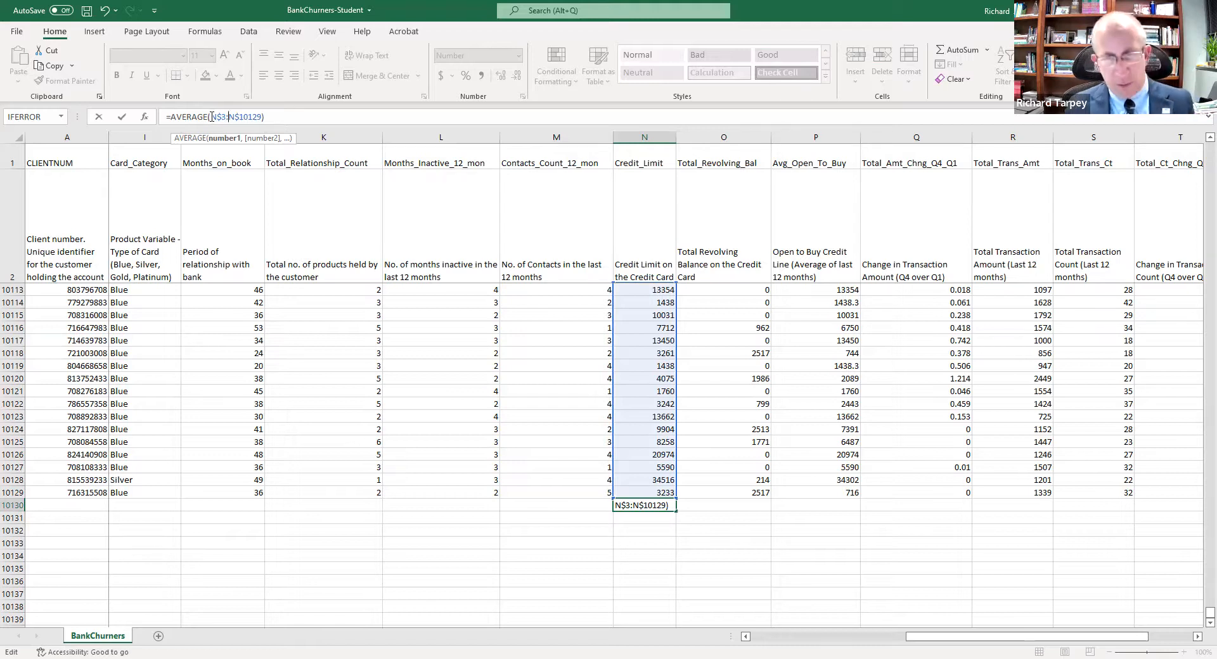
Copy the Credit_Limit average from N10130 into O10130:P10130
click(663, 505)
key(ctrl+c)
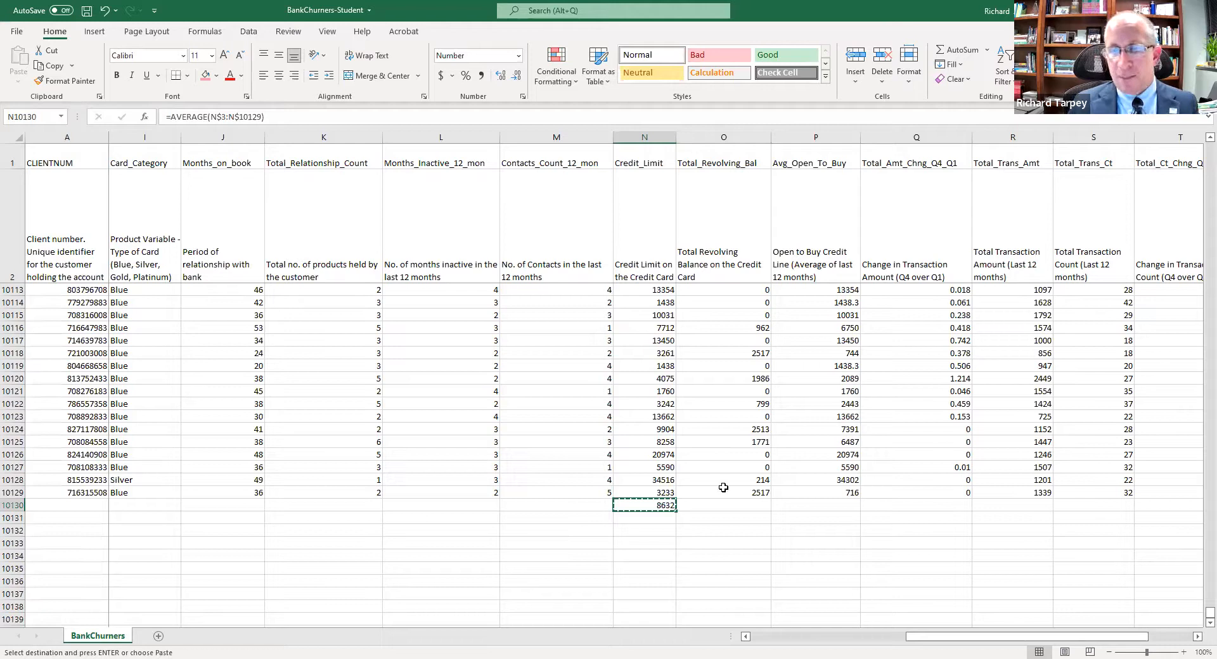
drag(726, 505, 792, 509)
key(ctrl+v)
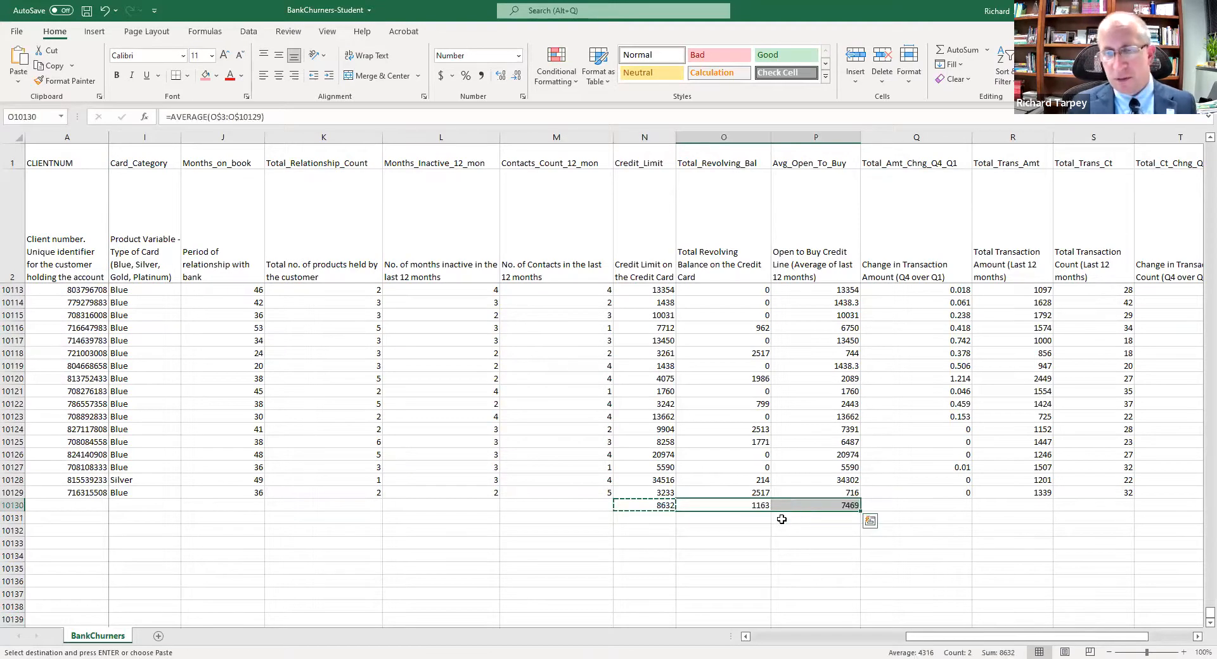
Compare the average formulas in O10130, P10130 and N10130, and look through the AutoSum function choices
click(746, 507)
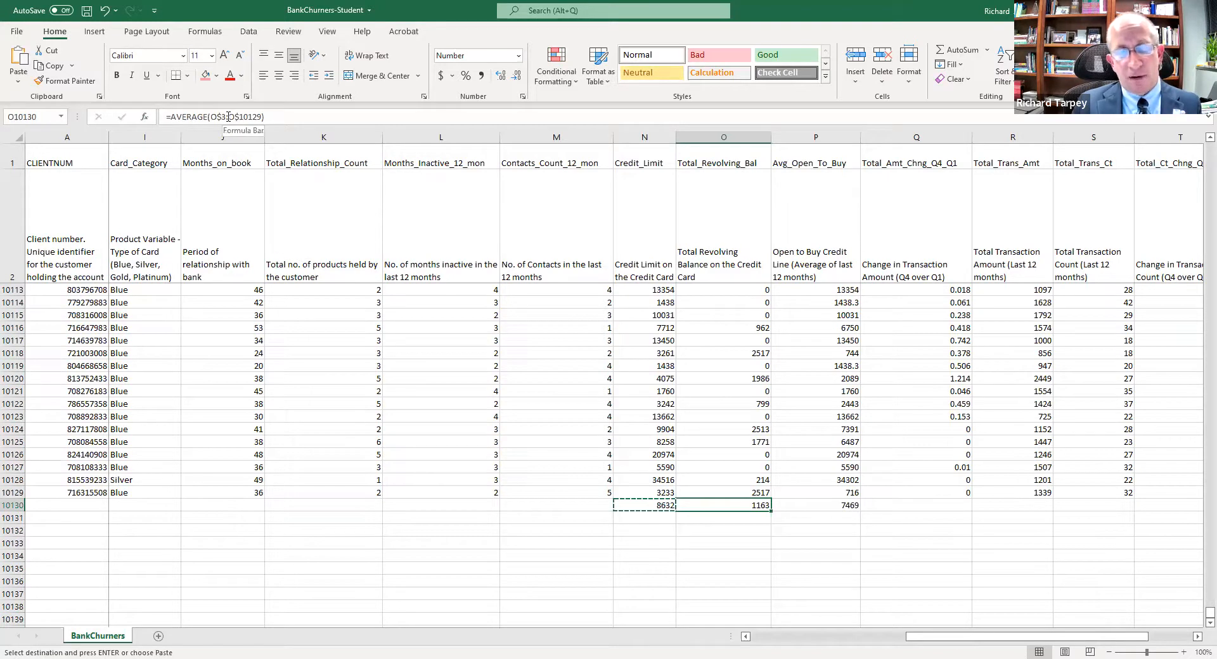
click(813, 505)
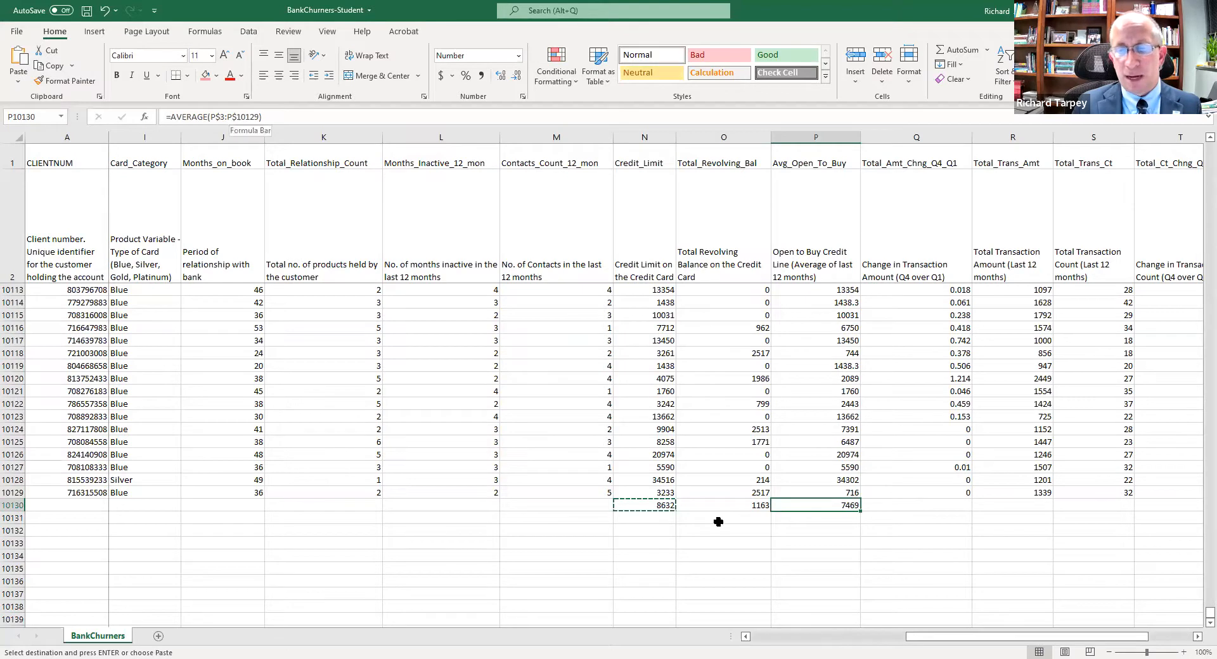
click(750, 508)
click(846, 507)
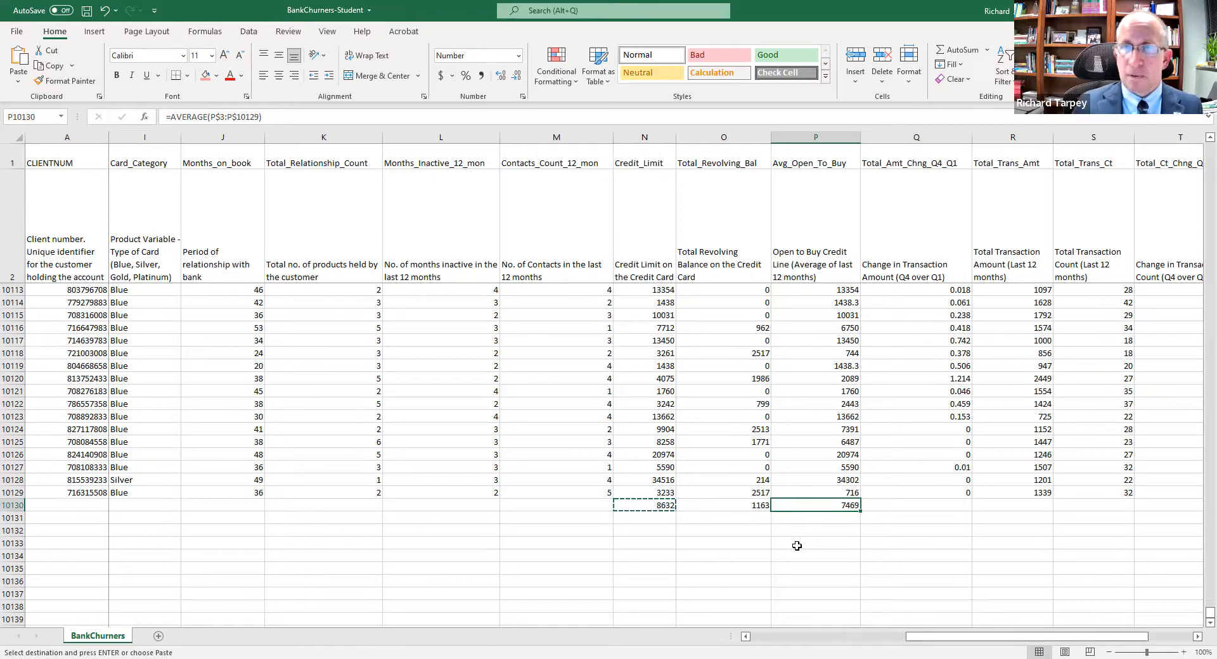
click(640, 507)
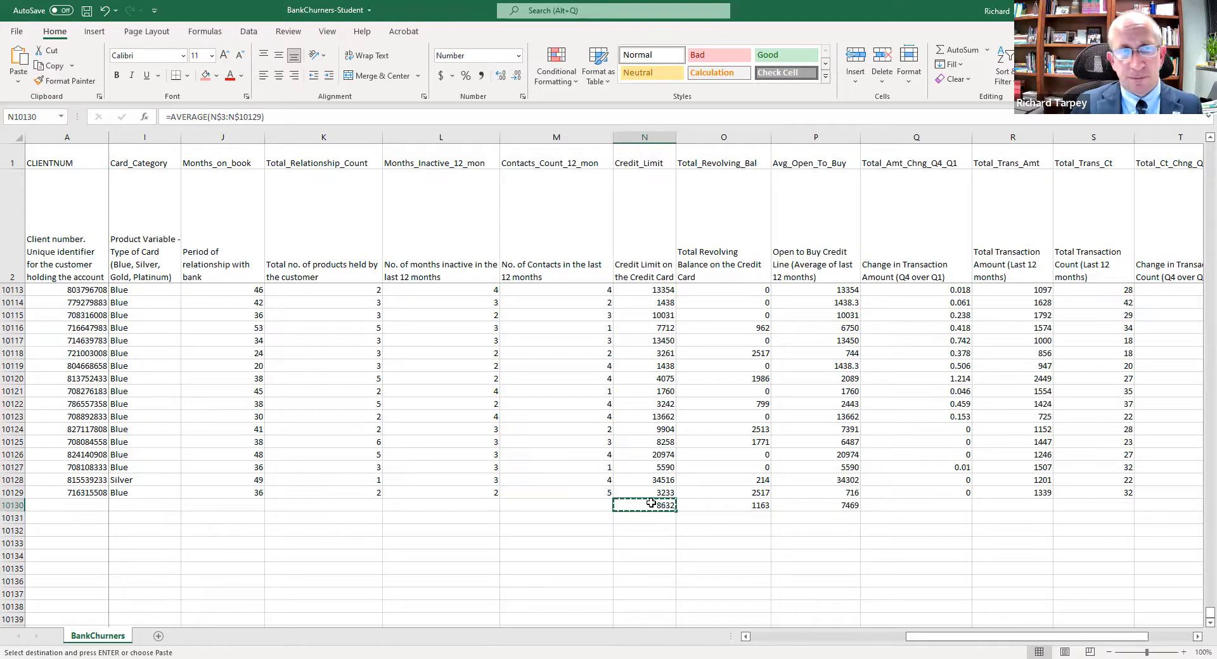
click(641, 518)
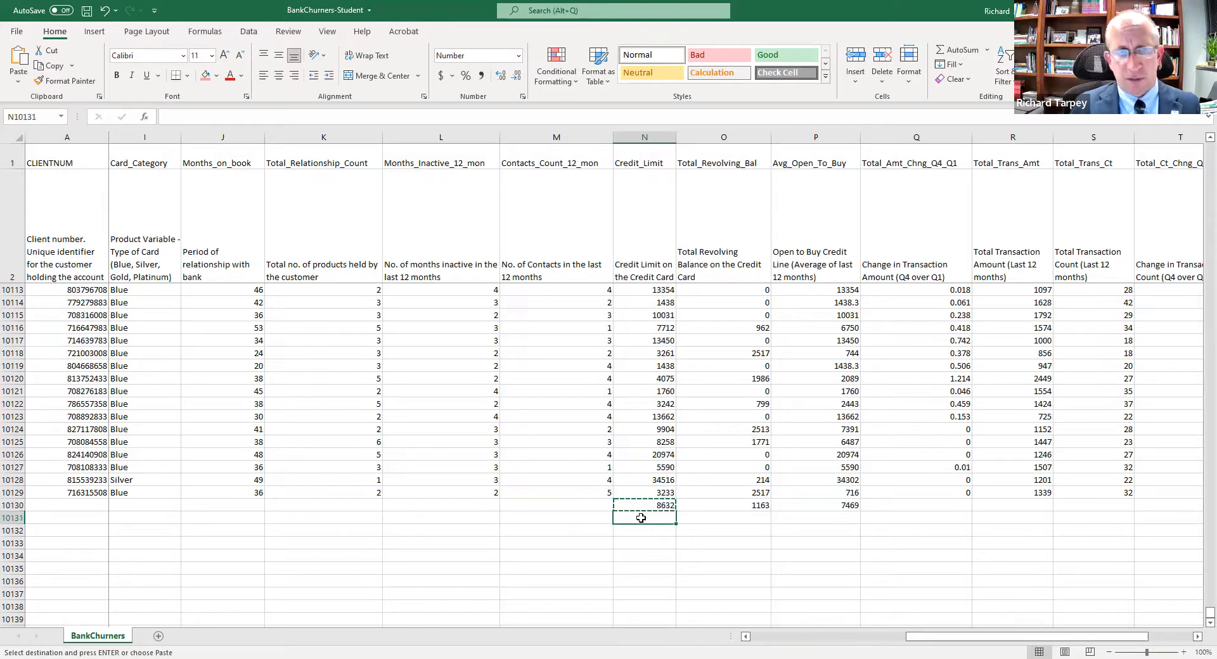
click(644, 506)
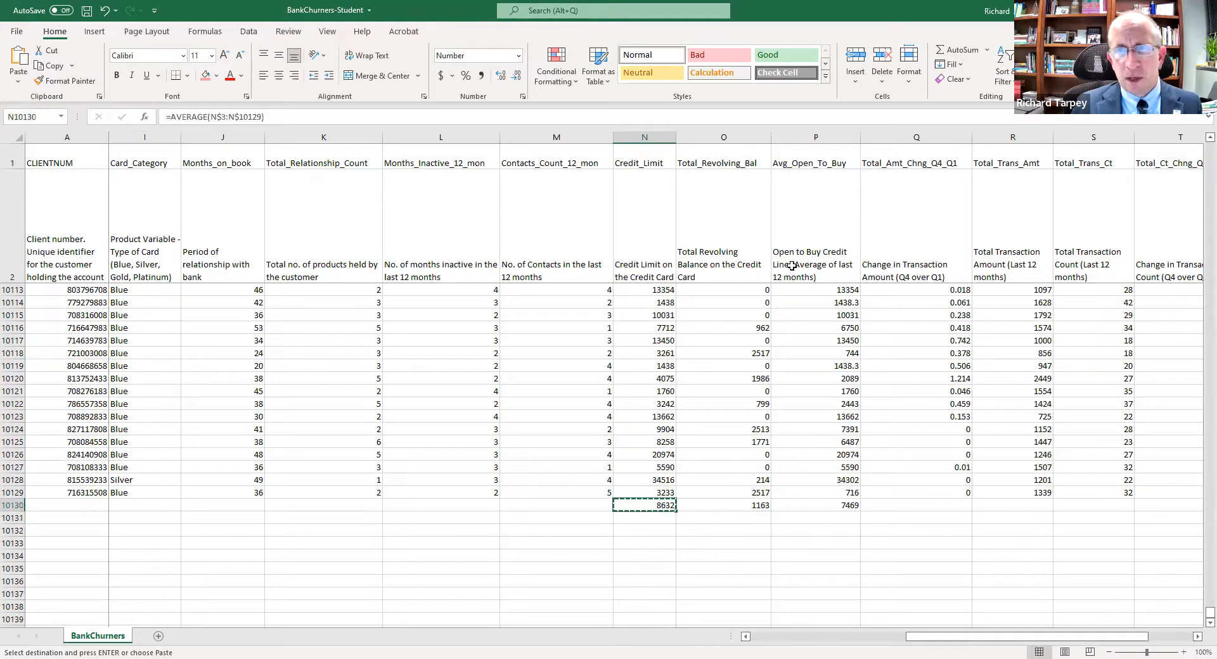
click(986, 53)
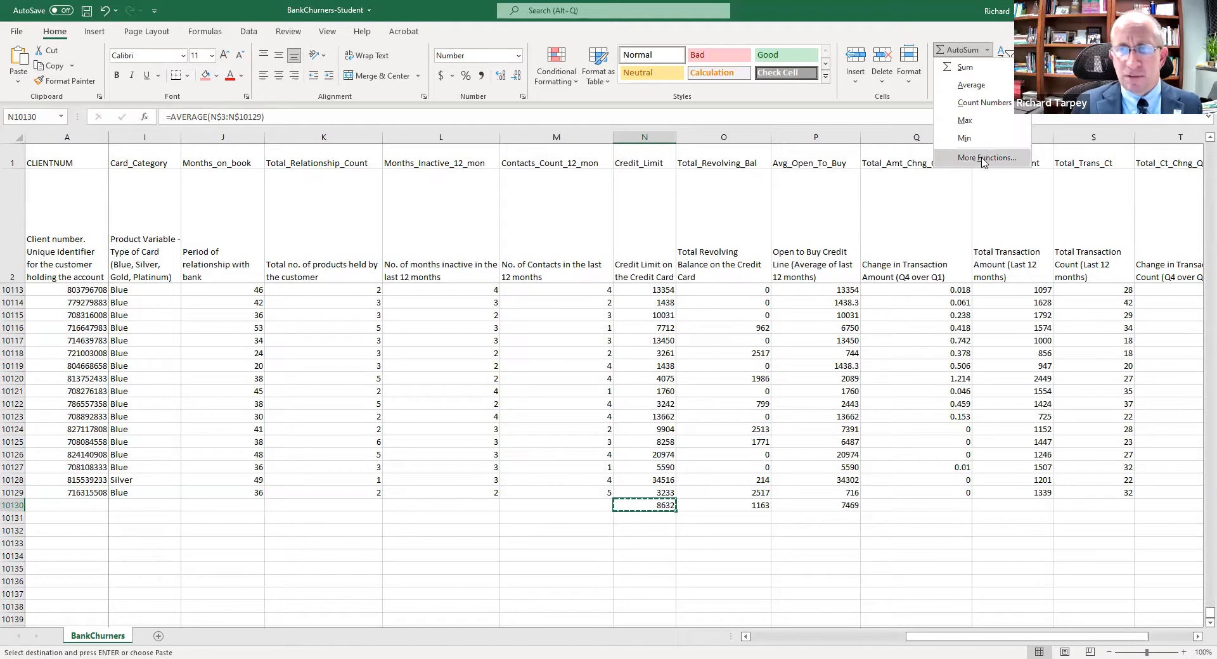
click(575, 520)
Insert the AVERAGE function from the Statistical category into cell N10131
click(623, 520)
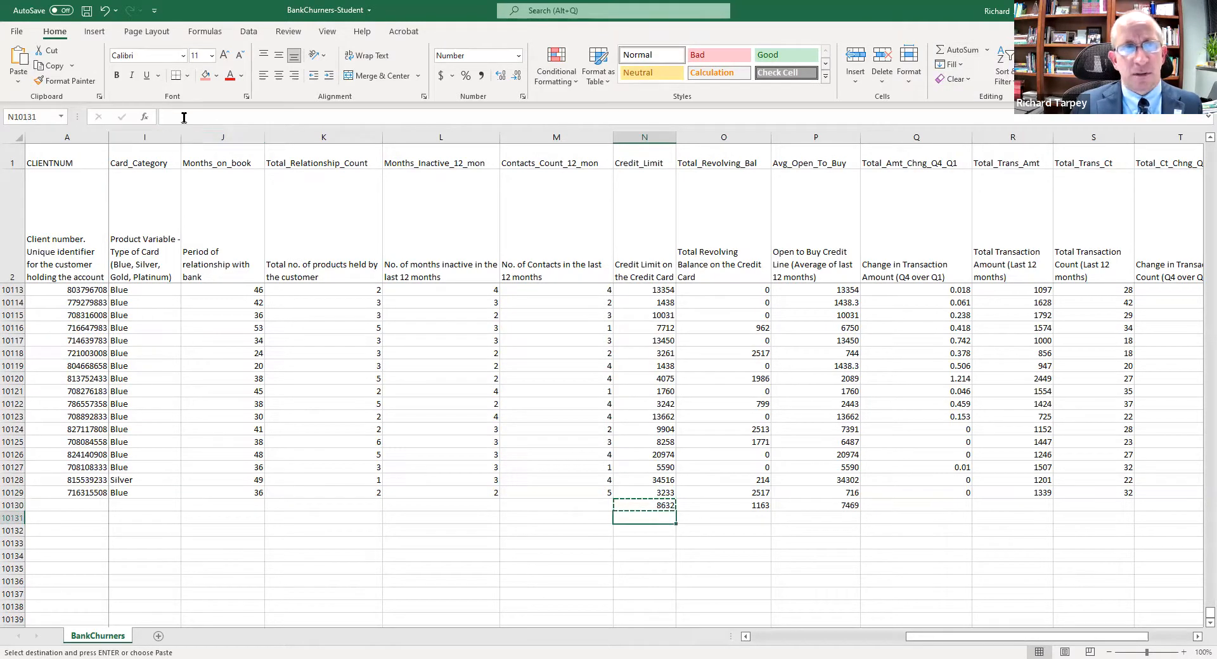
click(179, 118)
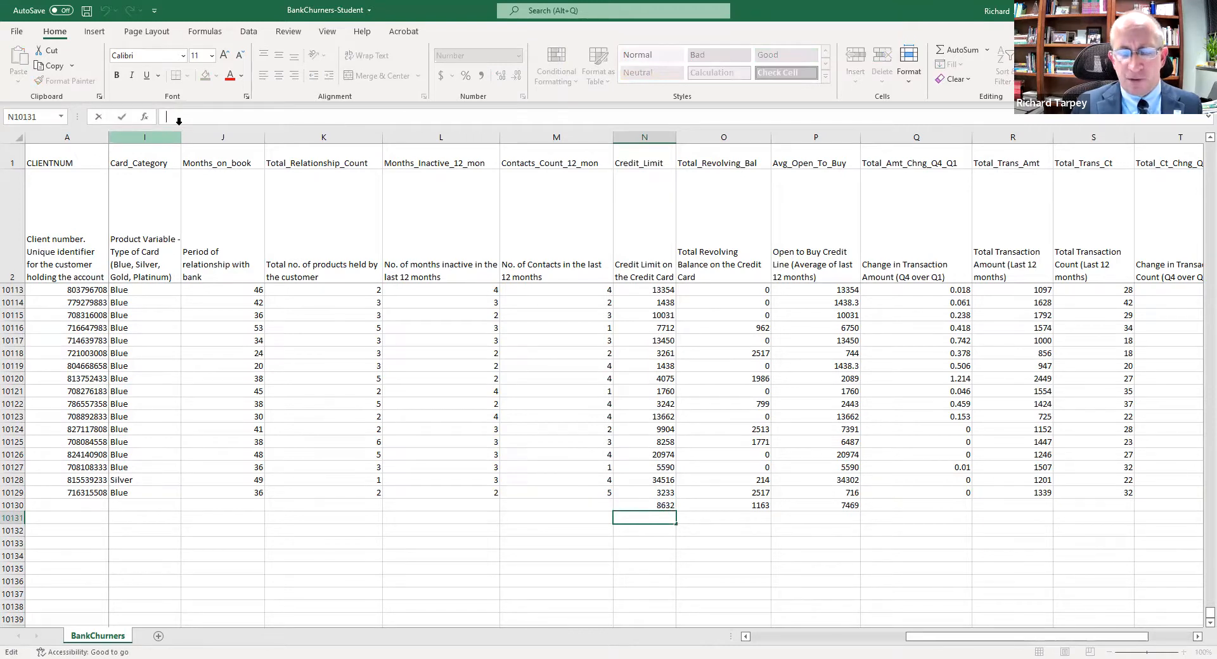
text(=)
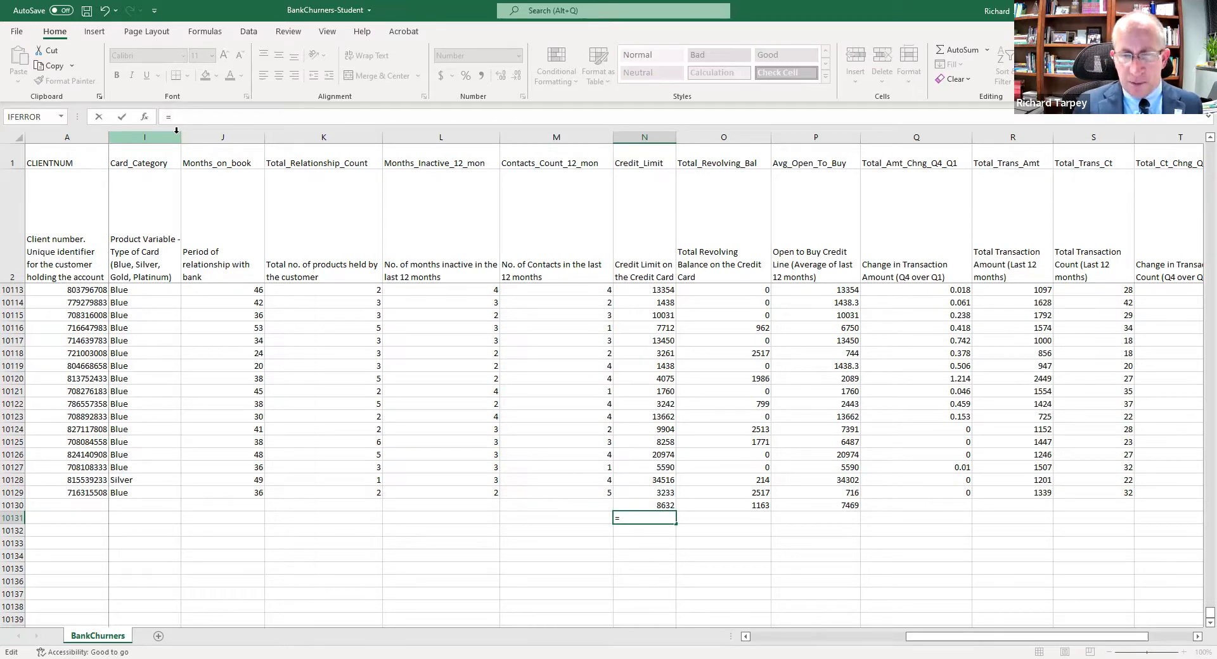
key(BackSpace)
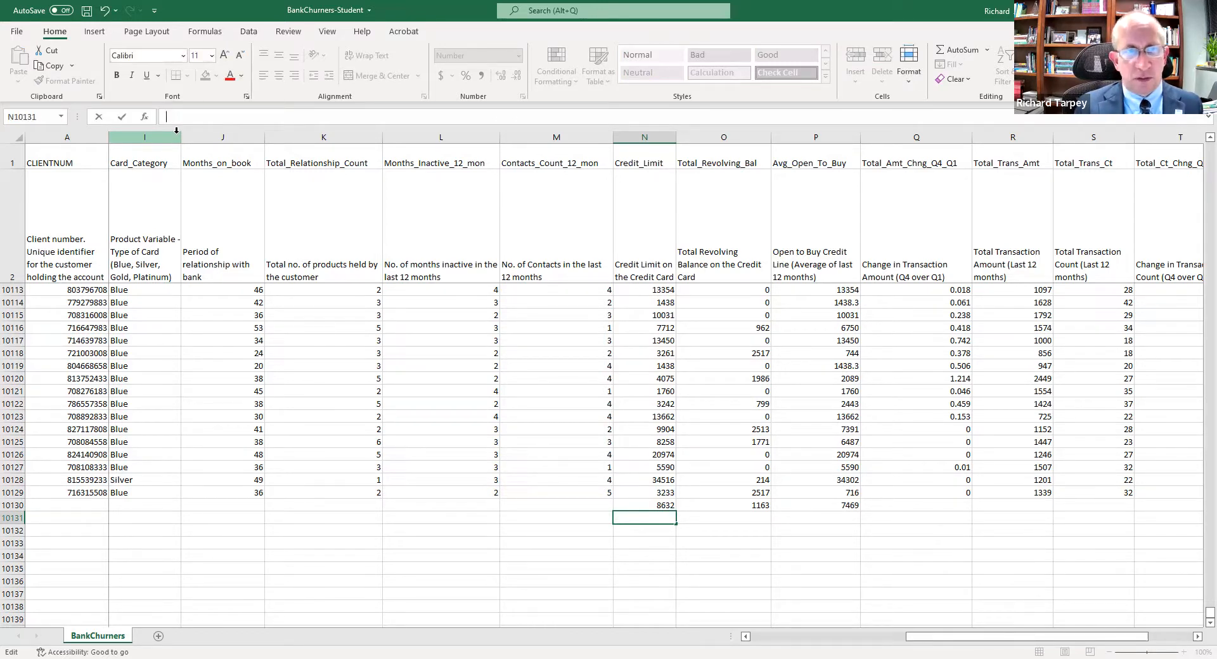
click(143, 120)
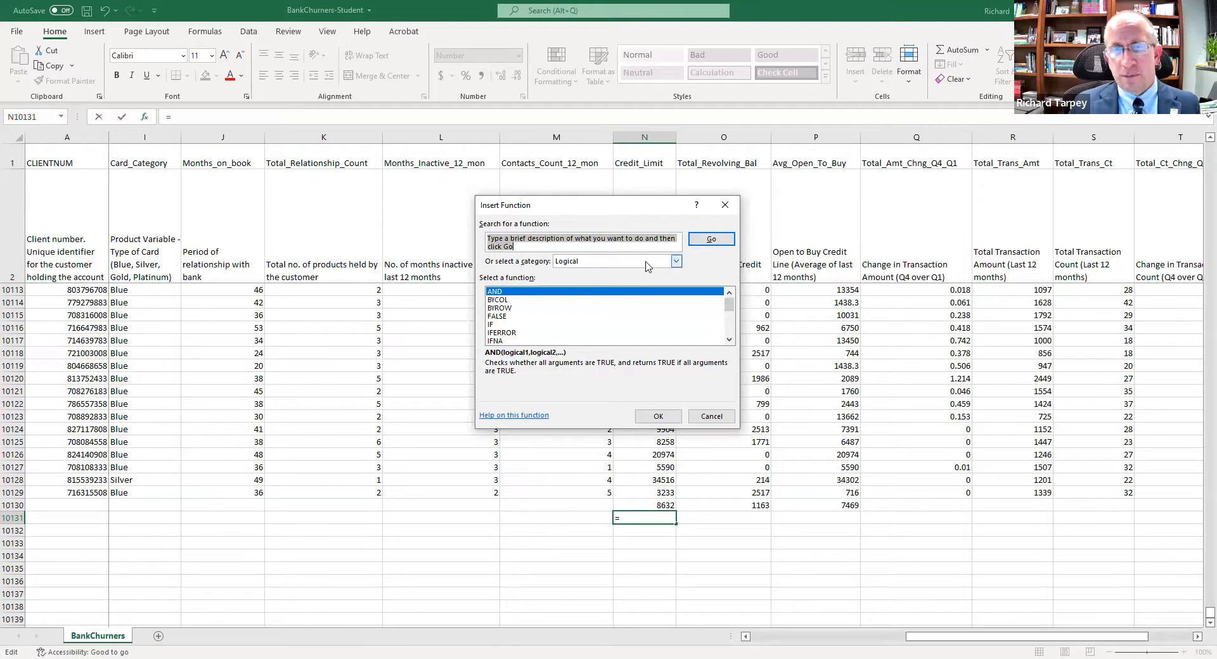
click(674, 262)
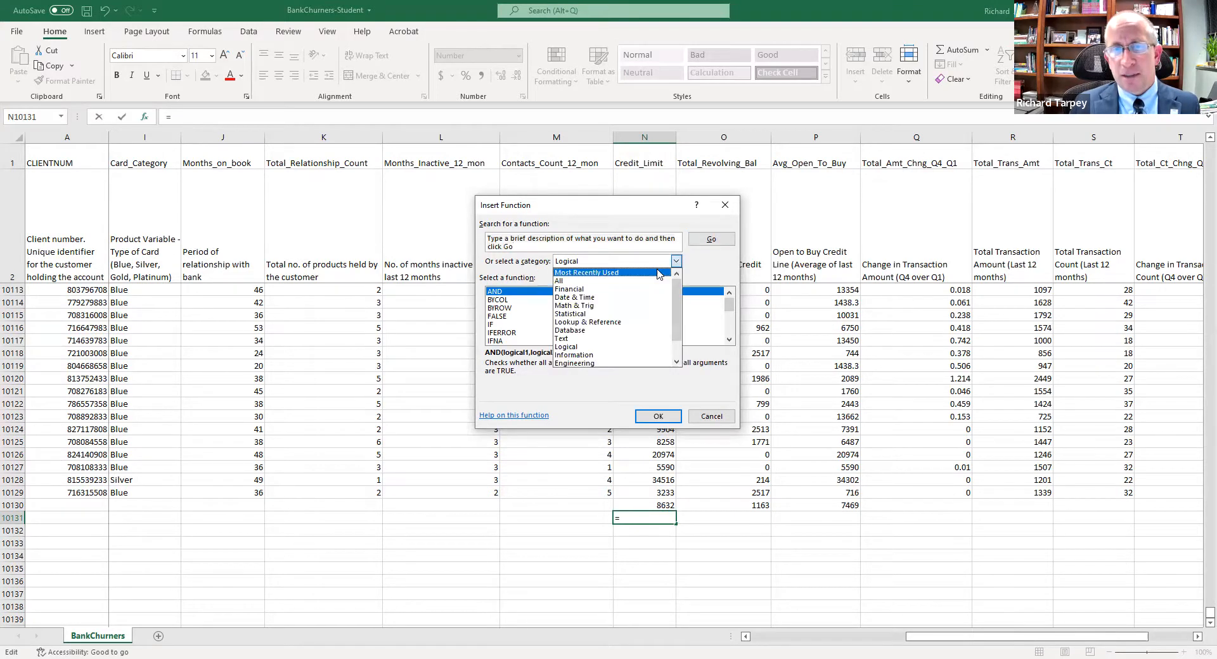
click(601, 315)
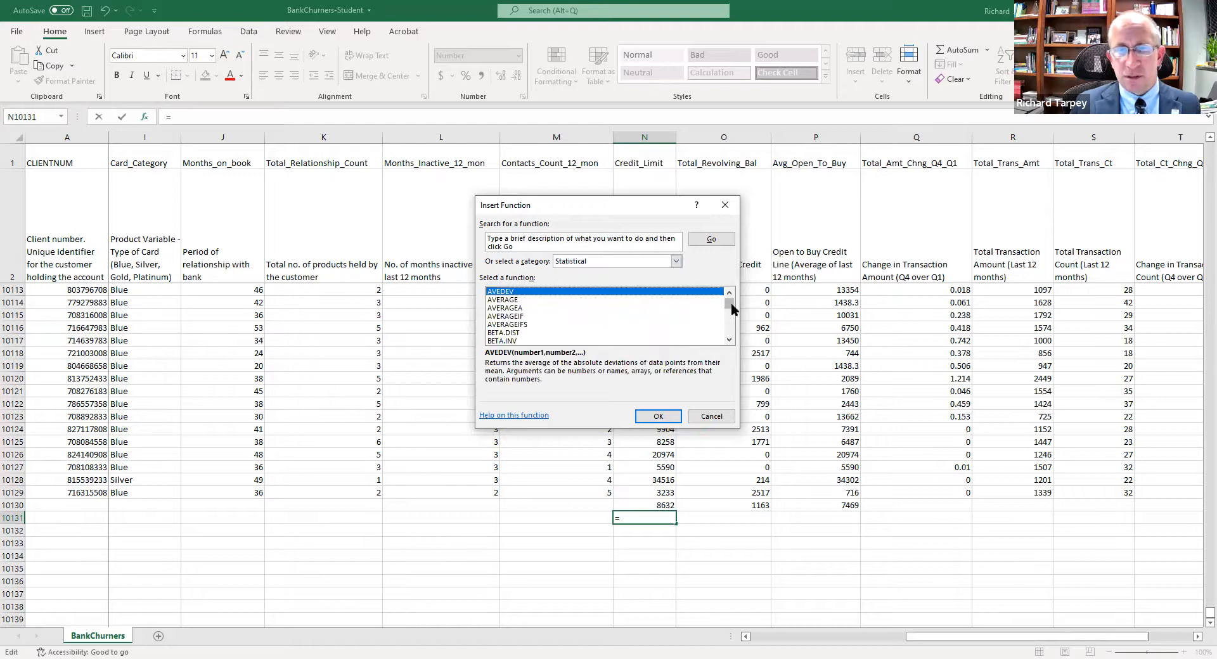
click(515, 300)
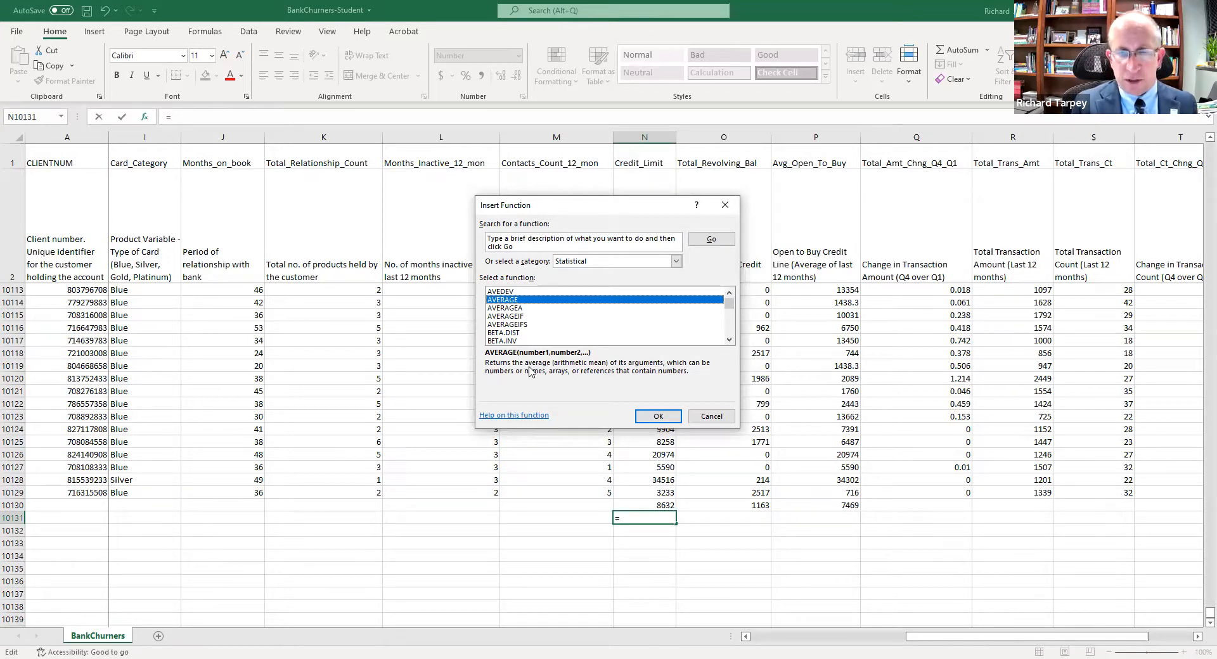
drag(729, 303, 729, 329)
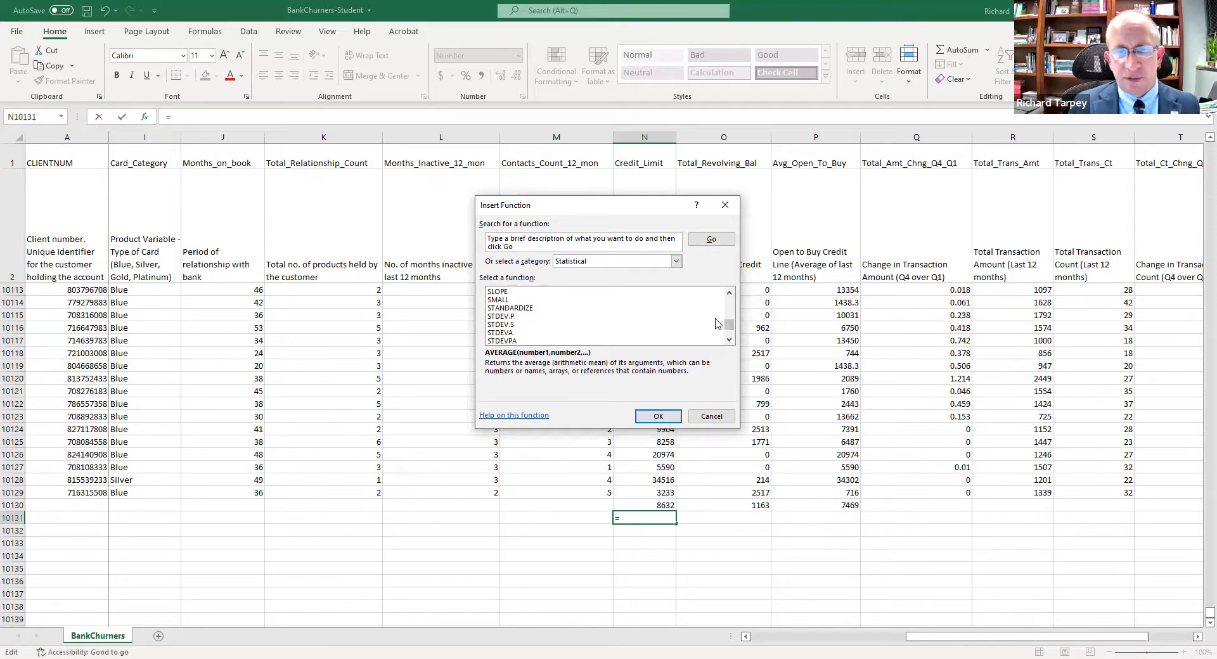
click(728, 317)
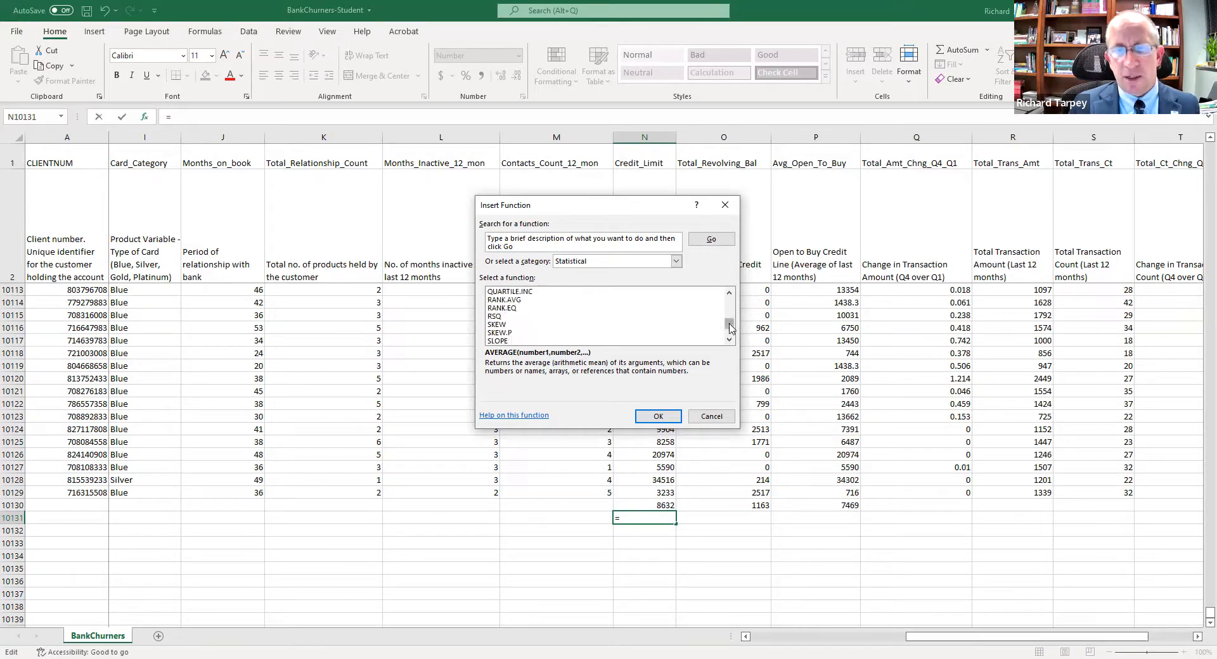
drag(730, 327, 740, 302)
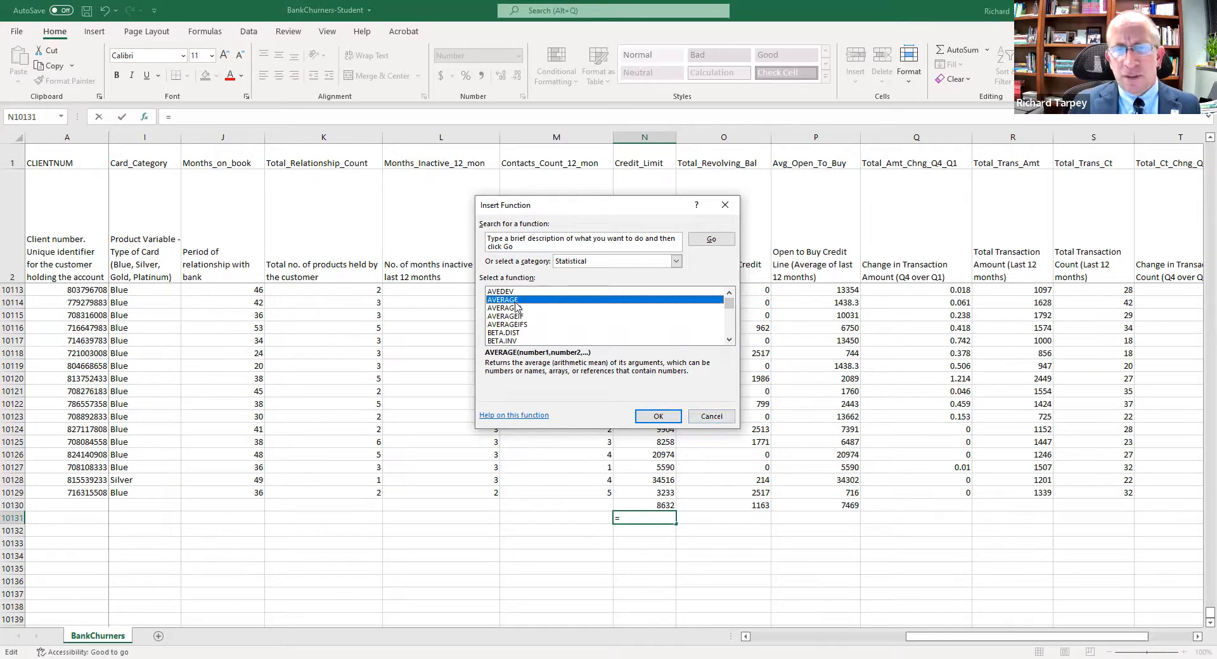
click(659, 417)
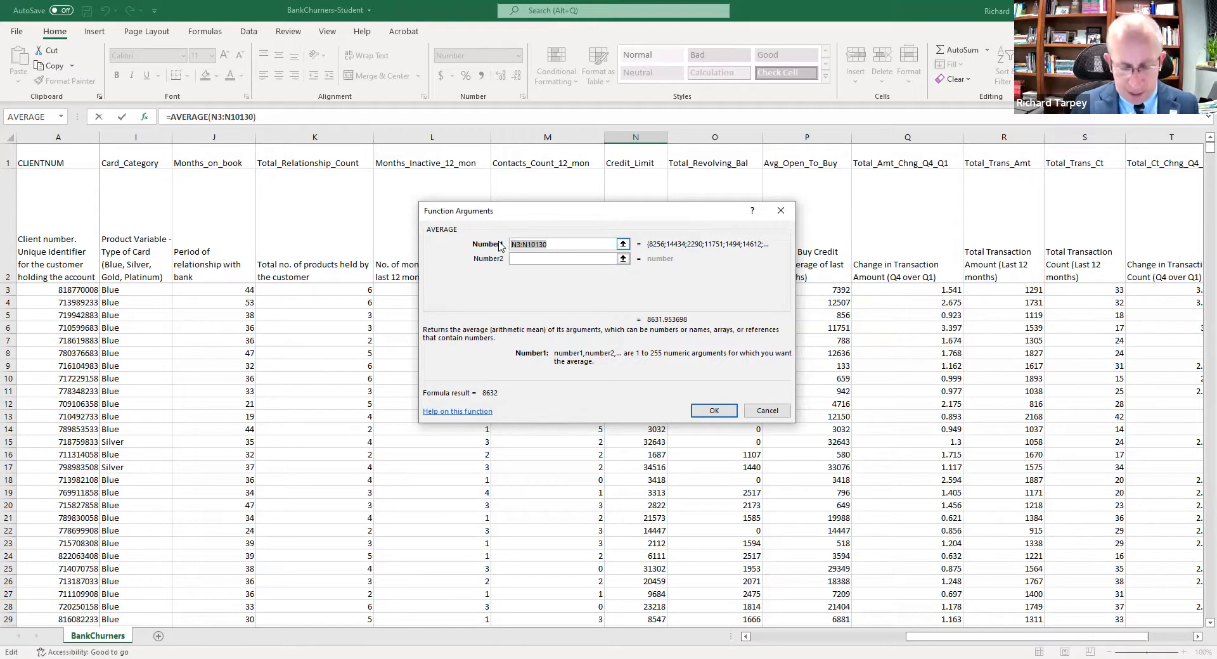
Set the three AVERAGE arguments to the separate cells N3, N4 and N5 and accept the function
text(N3)
click(530, 259)
text(n4)
key(Tab)
text(n5)
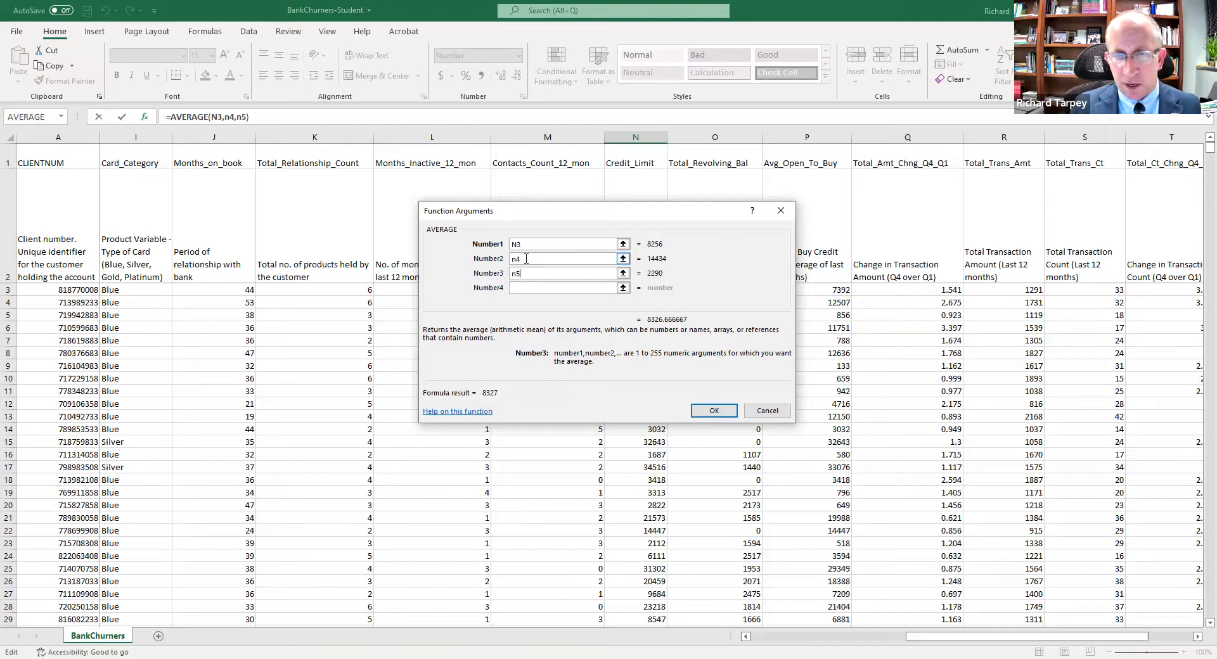
click(526, 272)
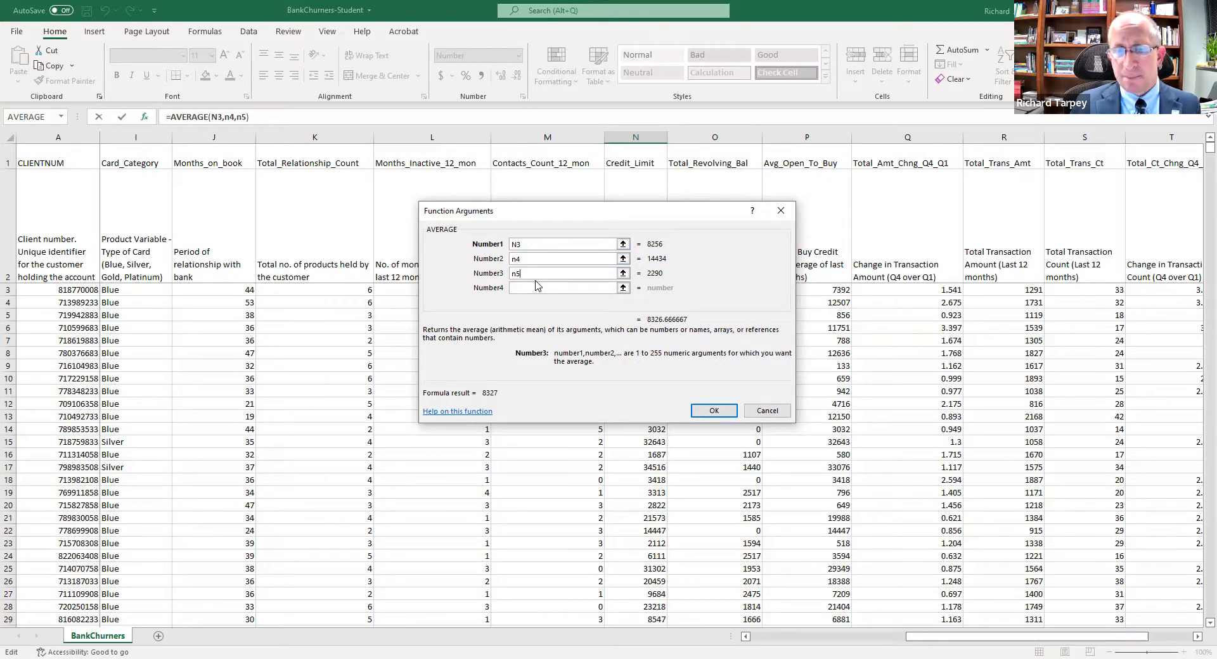
click(710, 410)
scroll(722, 442, down, 1)
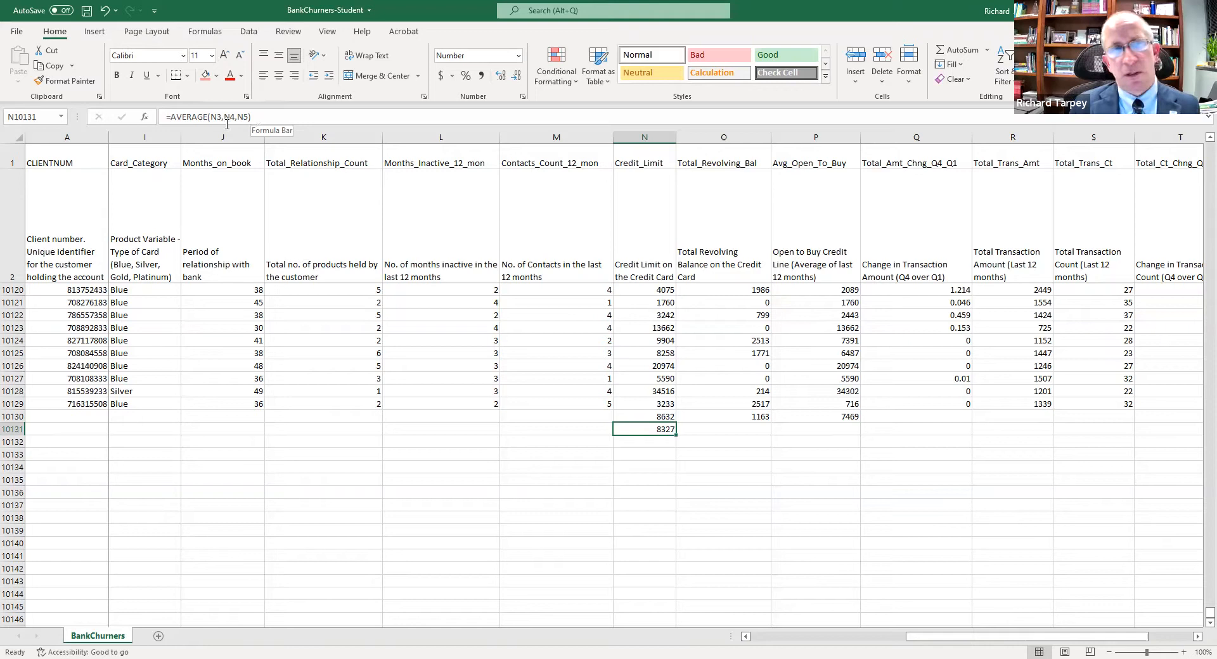
Delete the demonstration average formula from cell N10131
drag(211, 118, 247, 116)
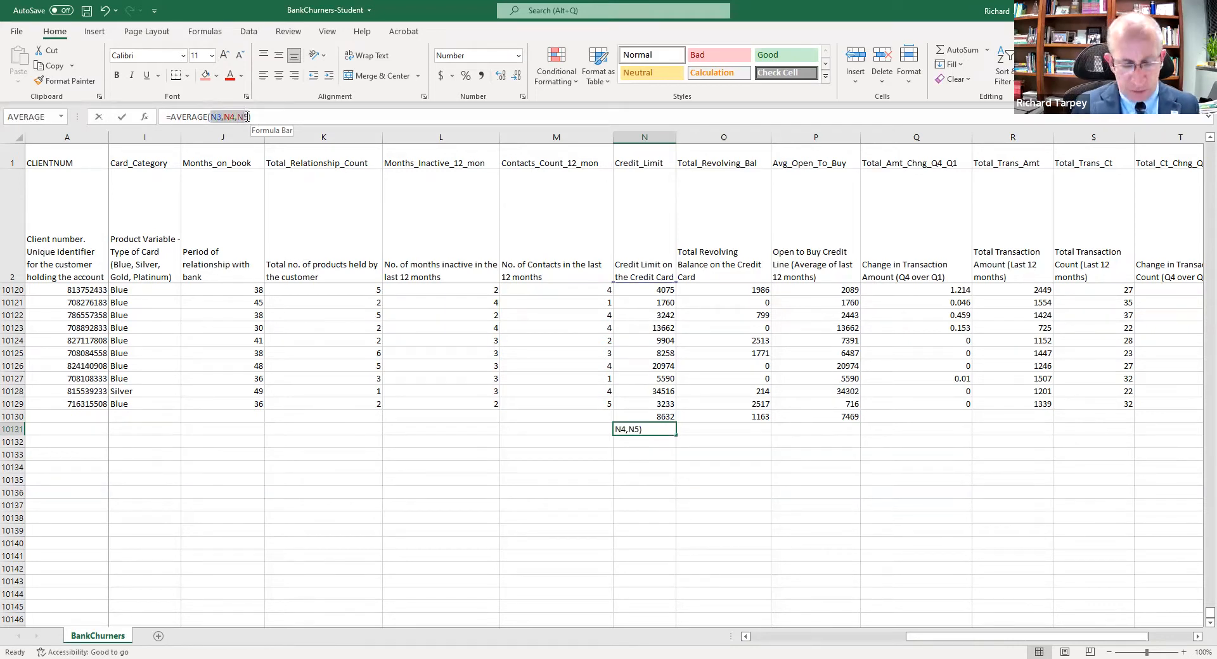
click(558, 418)
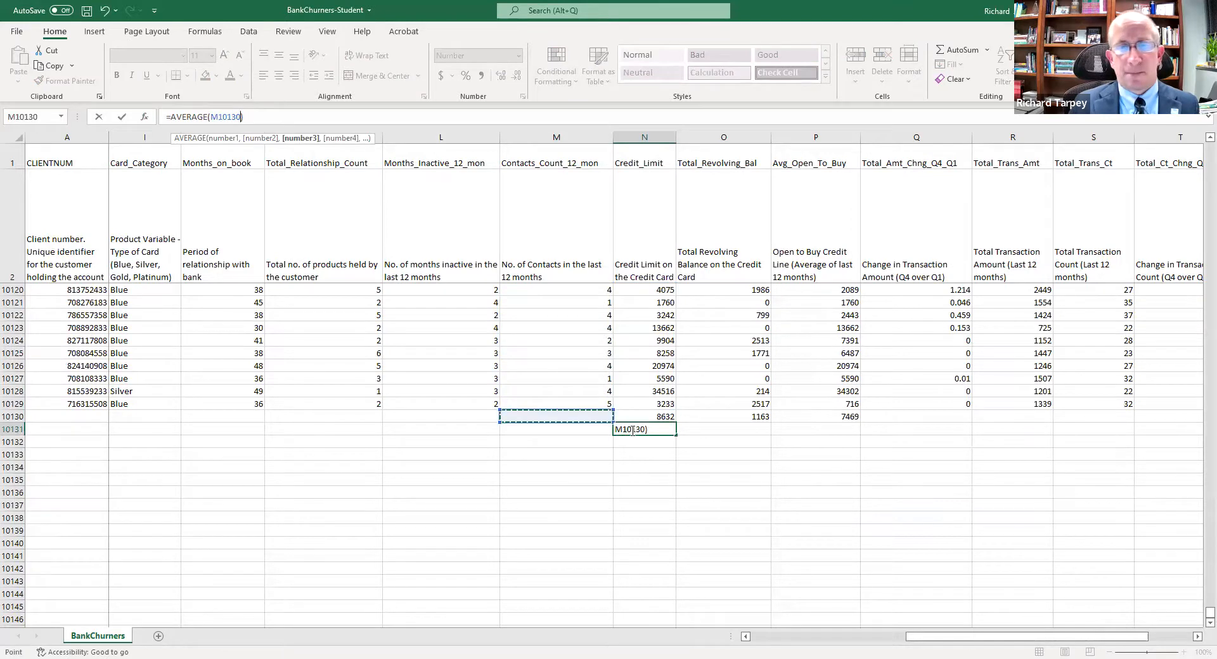
key(ctrl+Return)
key(Delete)
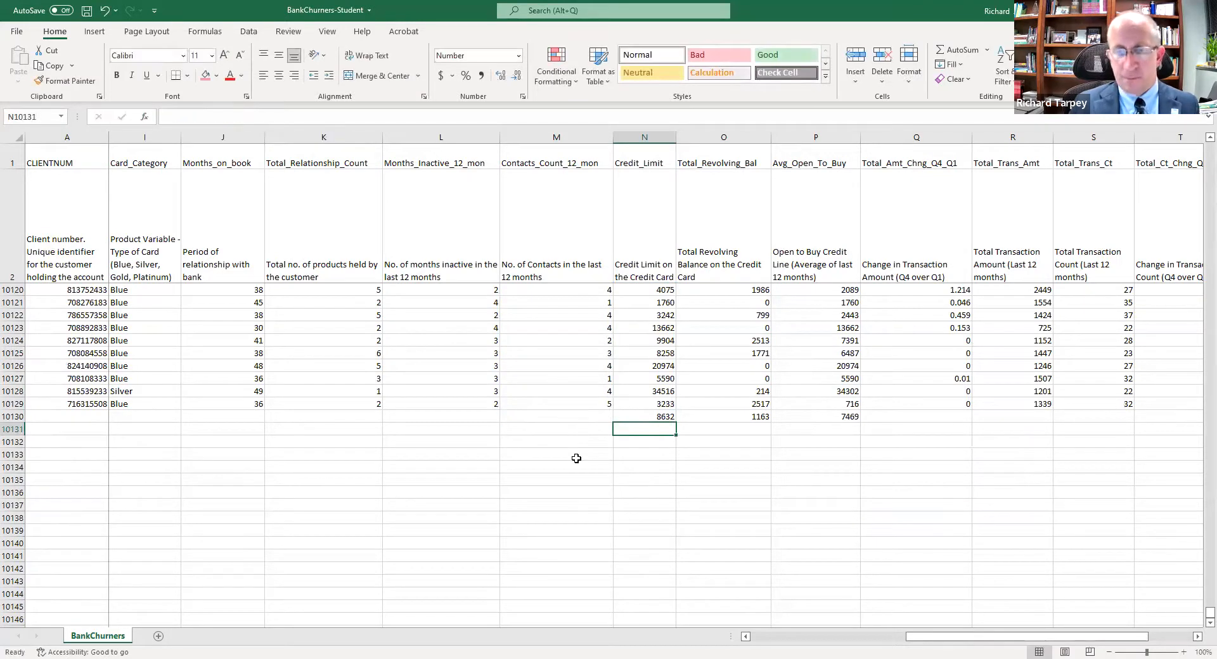
Review the average formula in N10130 and look over the data columns from the end of the table back to its first rows
click(636, 417)
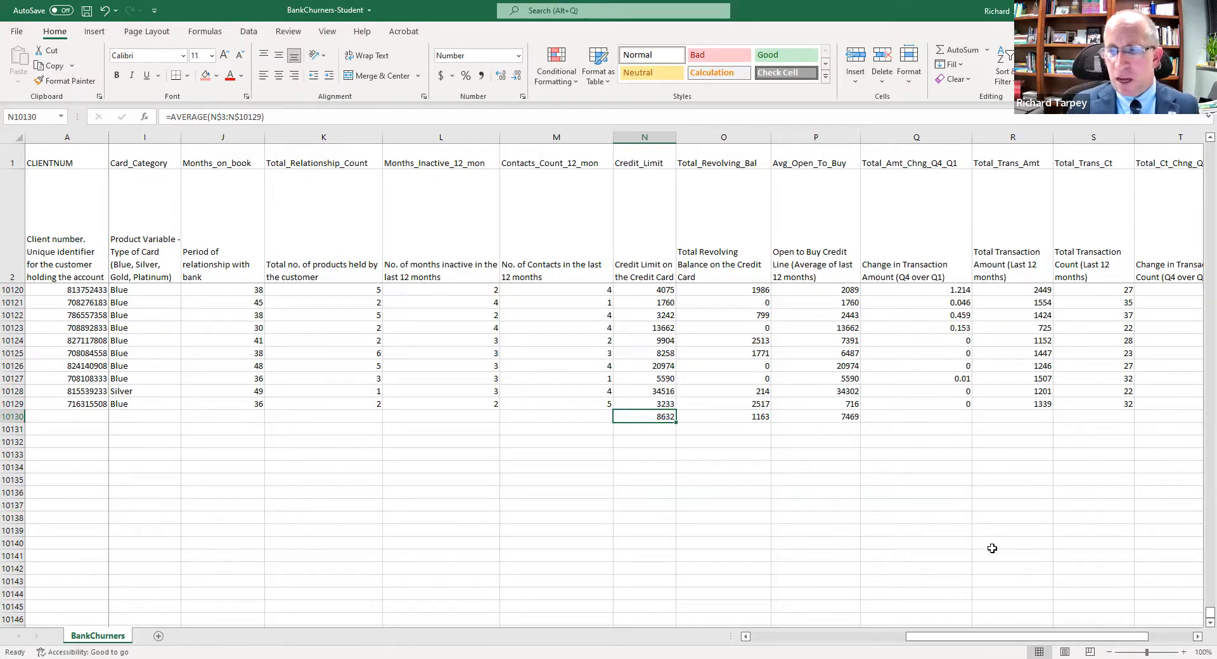
scroll(1100, 601, right, 2)
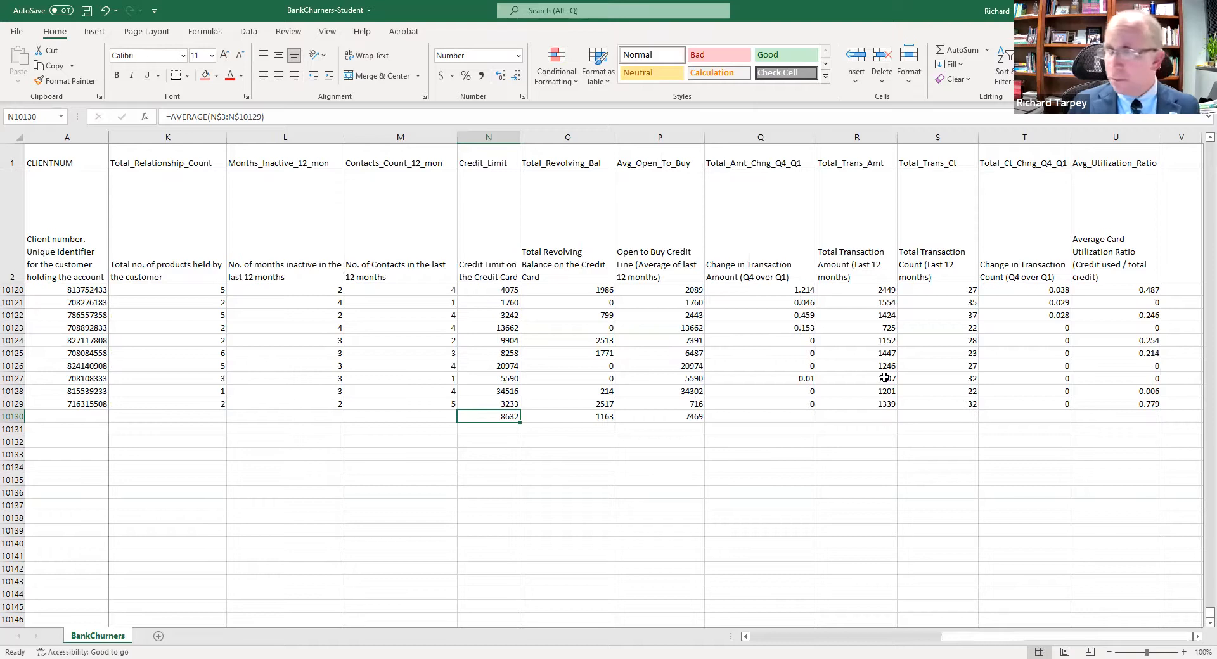
scroll(884, 379, down, 5)
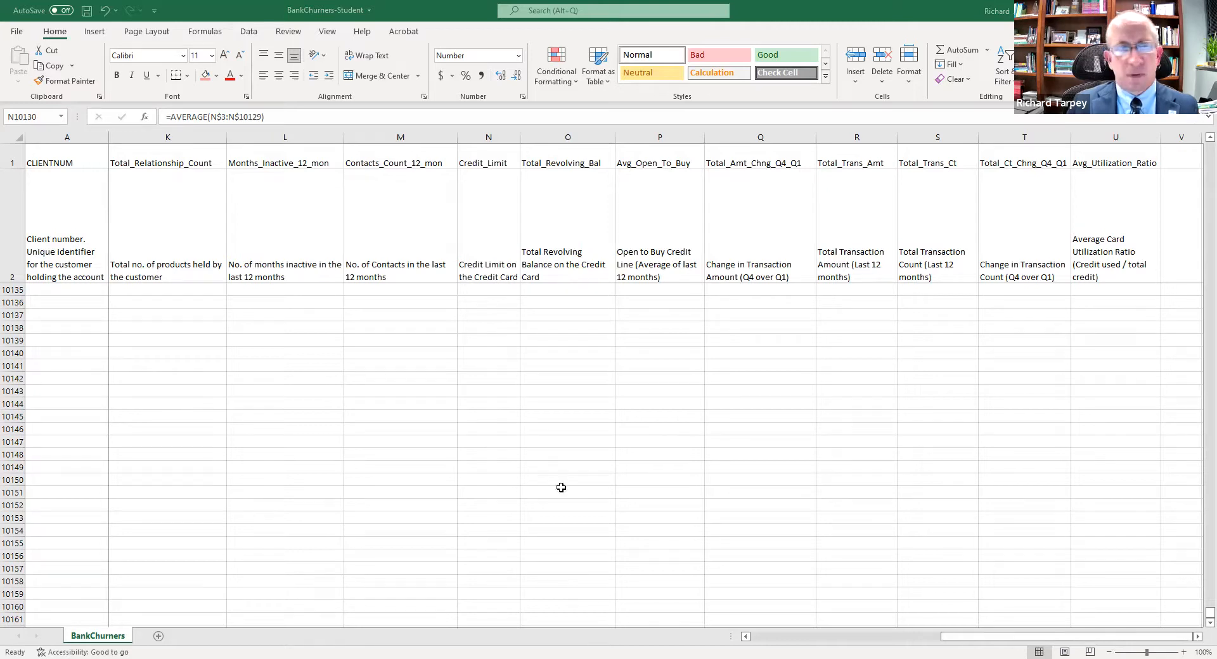
key(ctrl+Up)
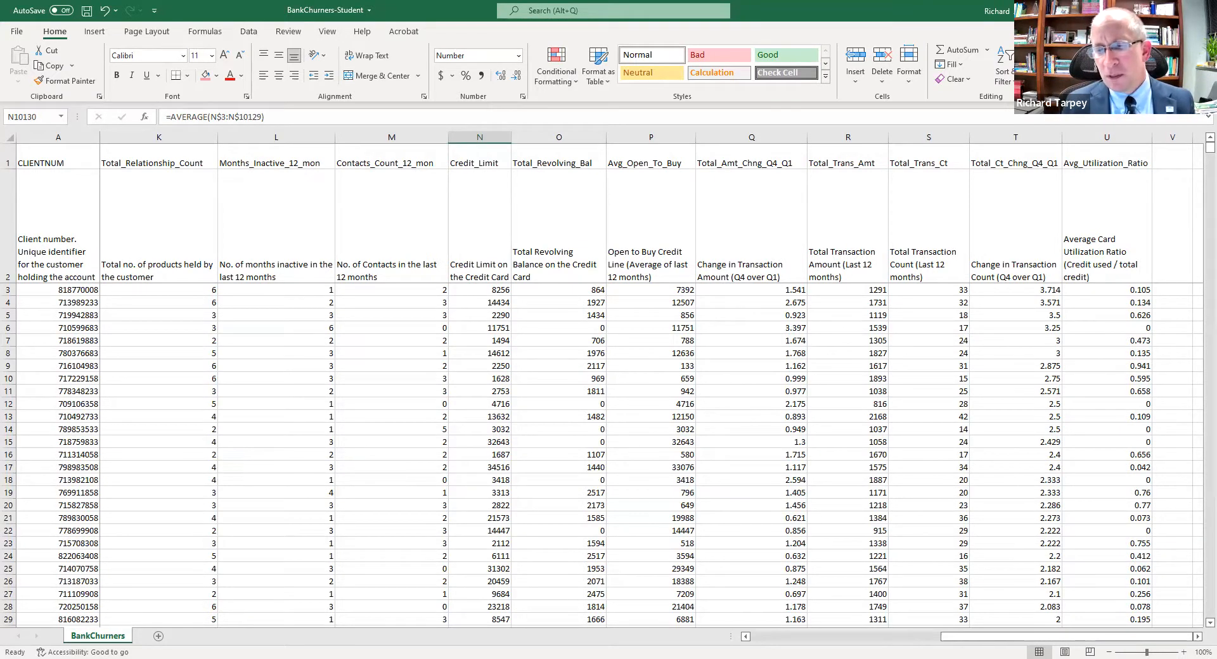
scroll(259, 485, left, 5)
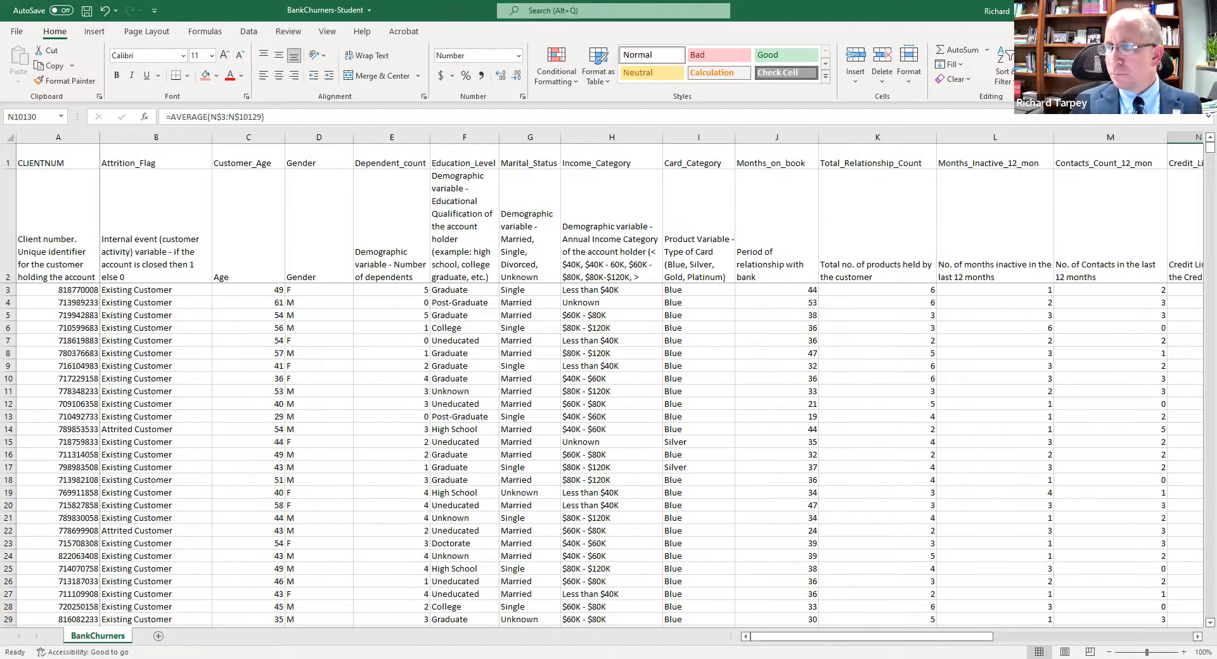
scroll(608, 454, down, 3)
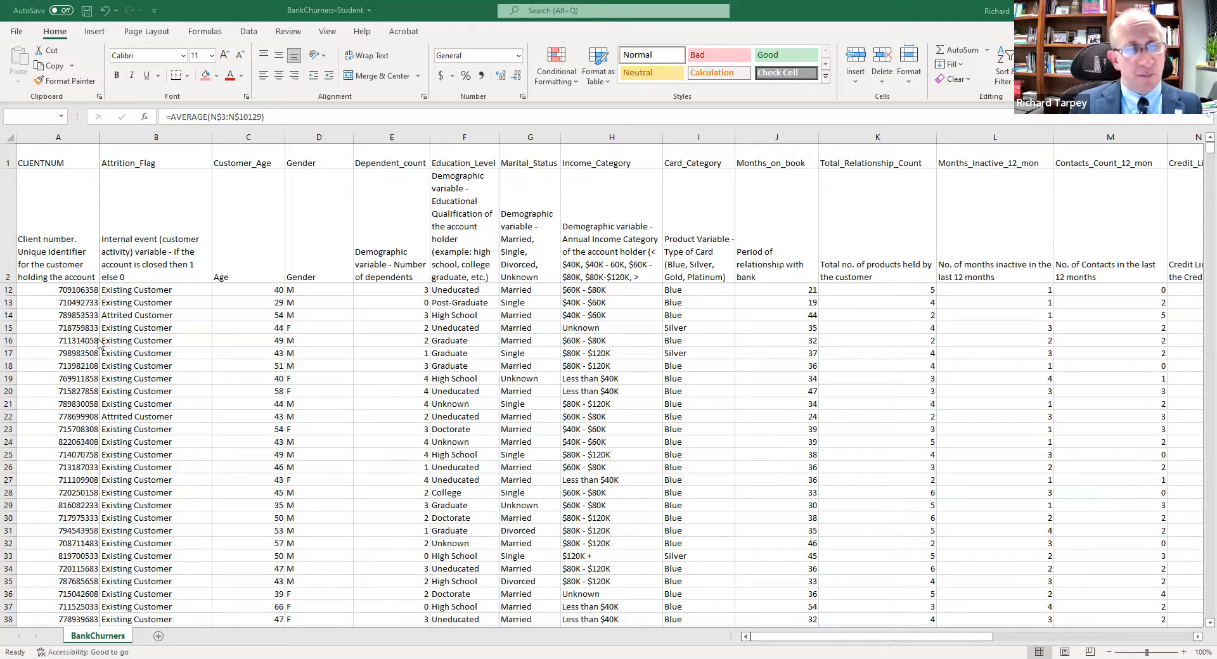
Inspect the Attrition_Flag values and preview the recommended chart for the whole column without inserting it
click(154, 293)
click(145, 418)
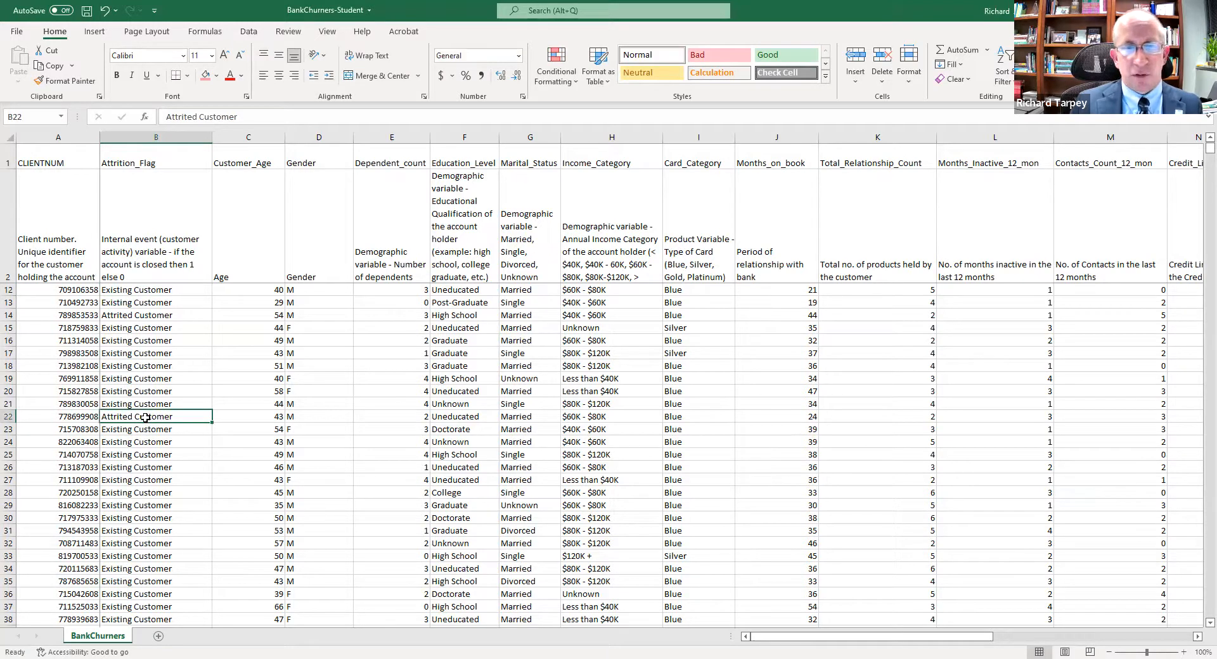
click(156, 137)
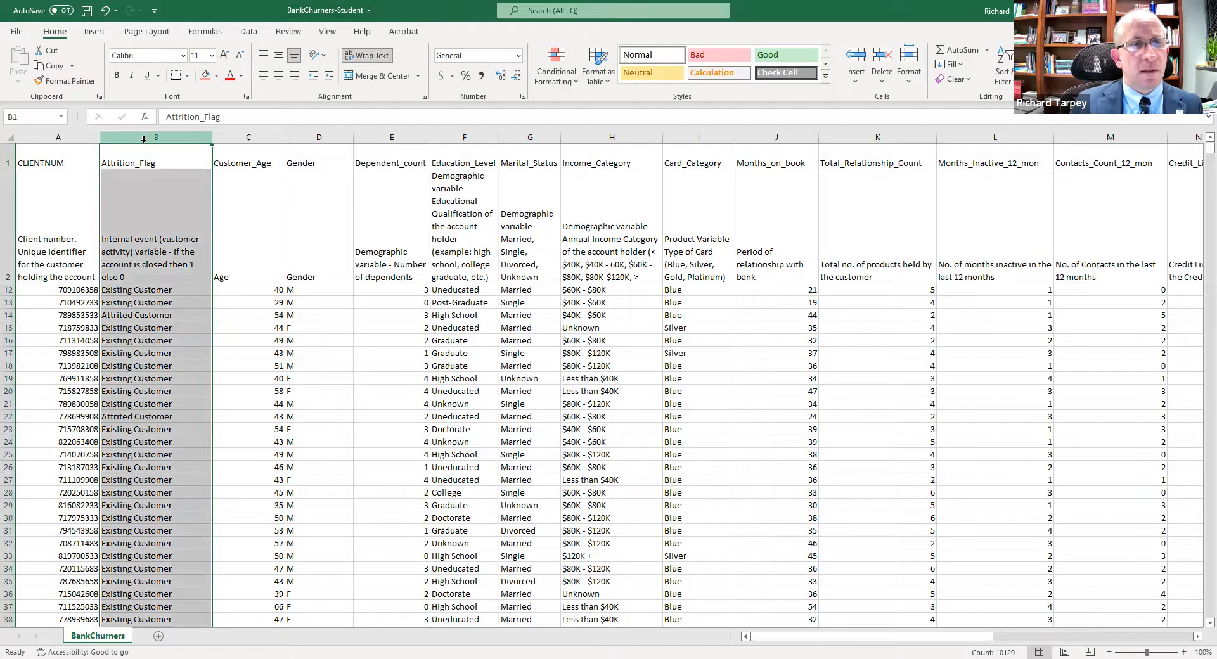
click(94, 31)
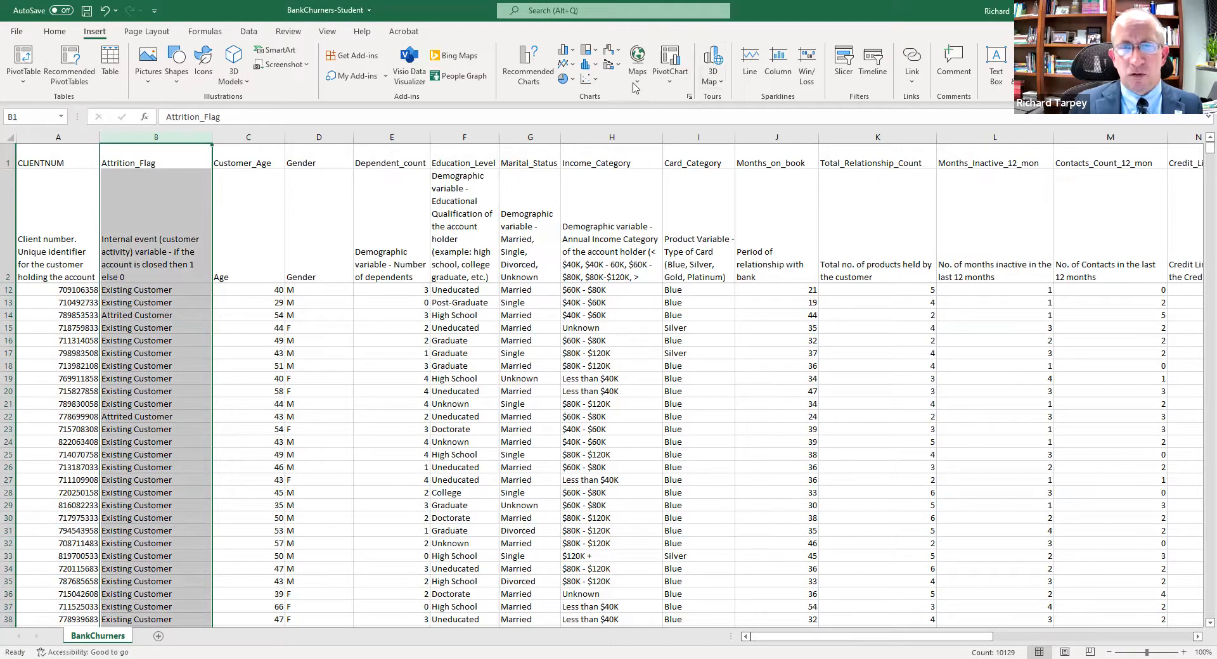
click(534, 84)
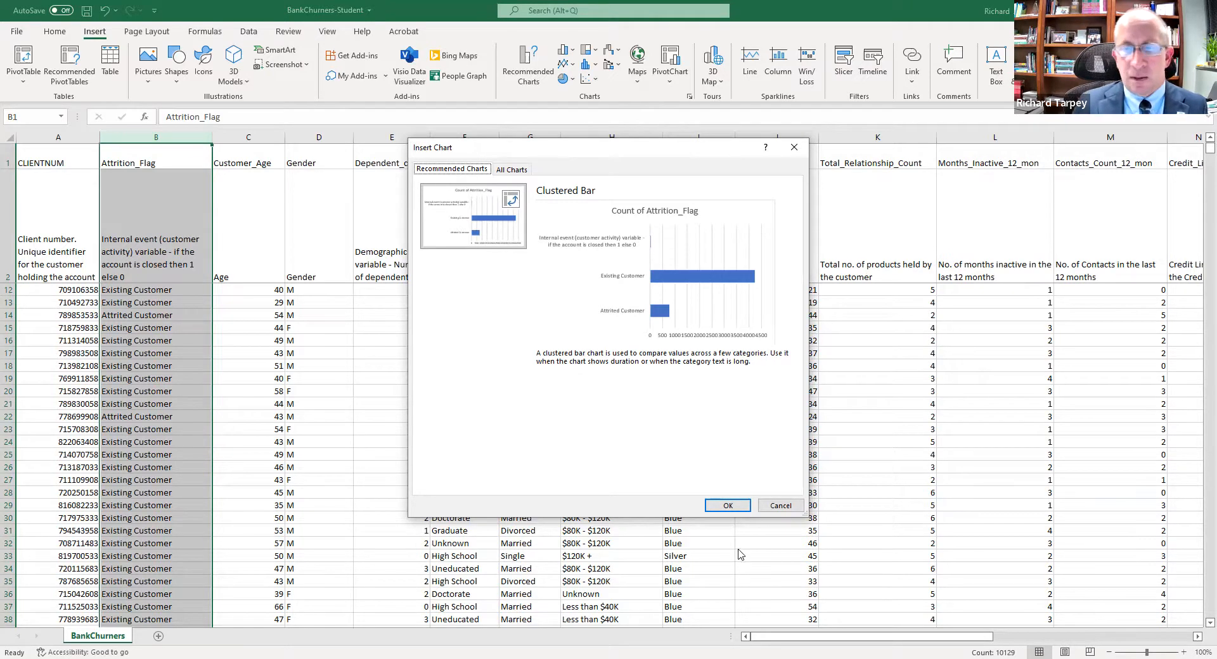
click(781, 505)
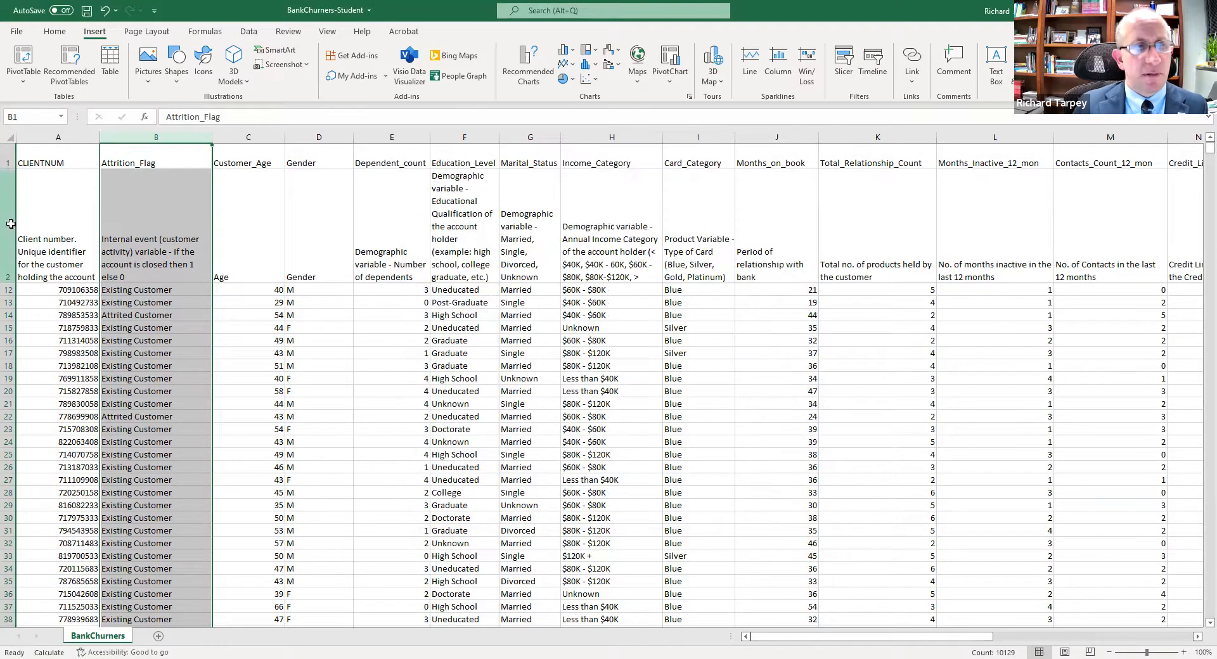
Hide description row 2 on the BankChurners sheet
click(10, 238)
right_click(10, 224)
click(42, 419)
click(148, 239)
scroll(145, 166, up, 2)
scroll(145, 166, up, 1)
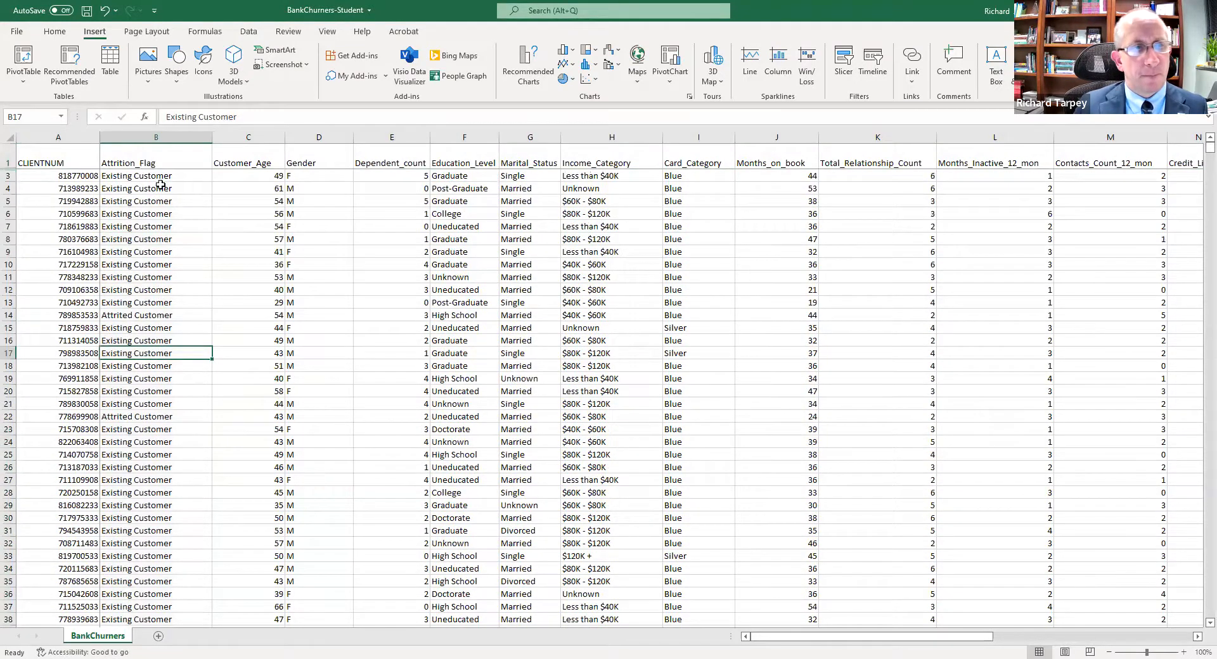
Check the recommended clustered bar chart for the Attrition_Flag column with the description row hidden
click(156, 137)
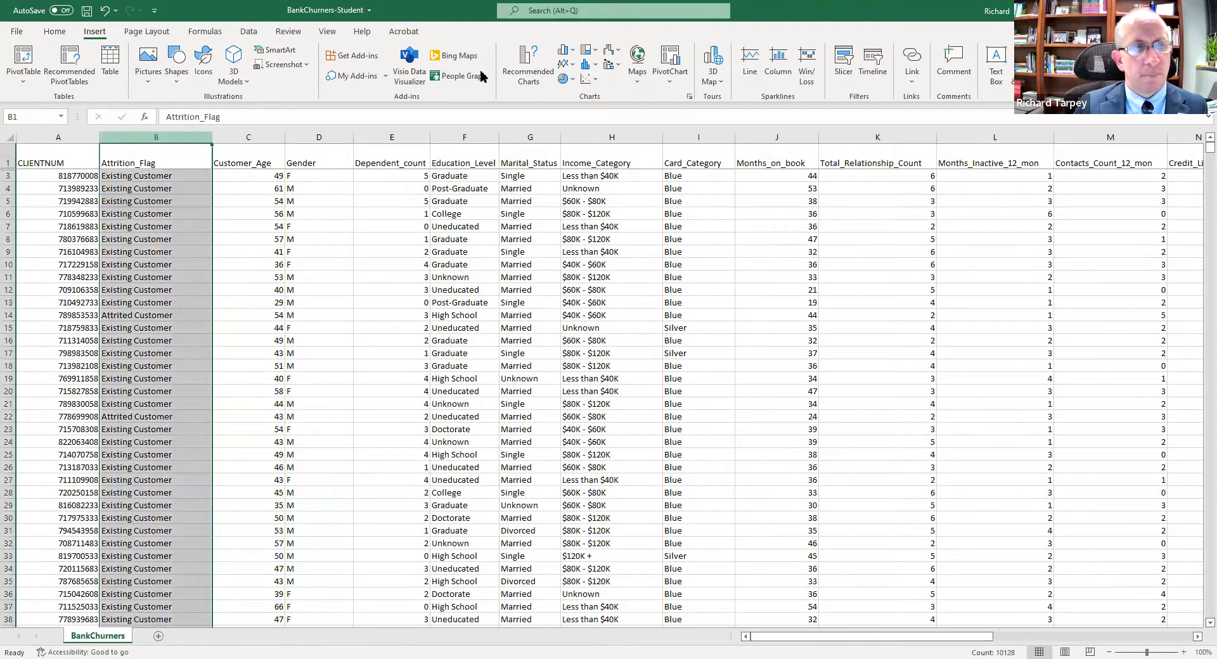
click(526, 84)
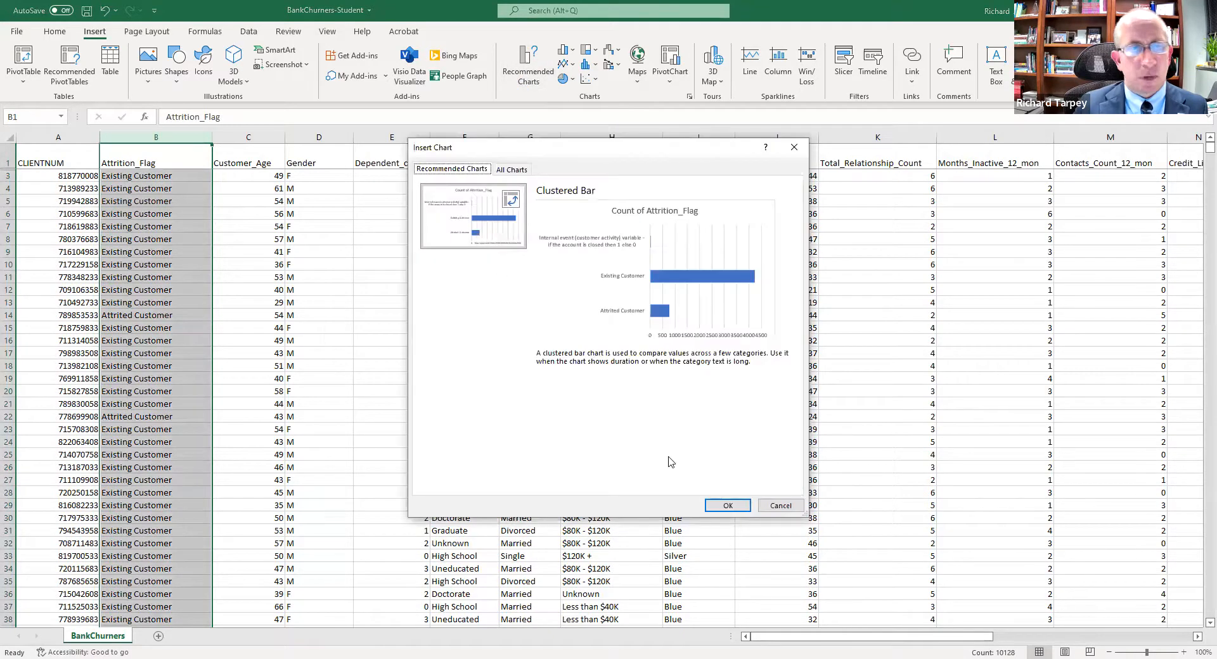
click(791, 508)
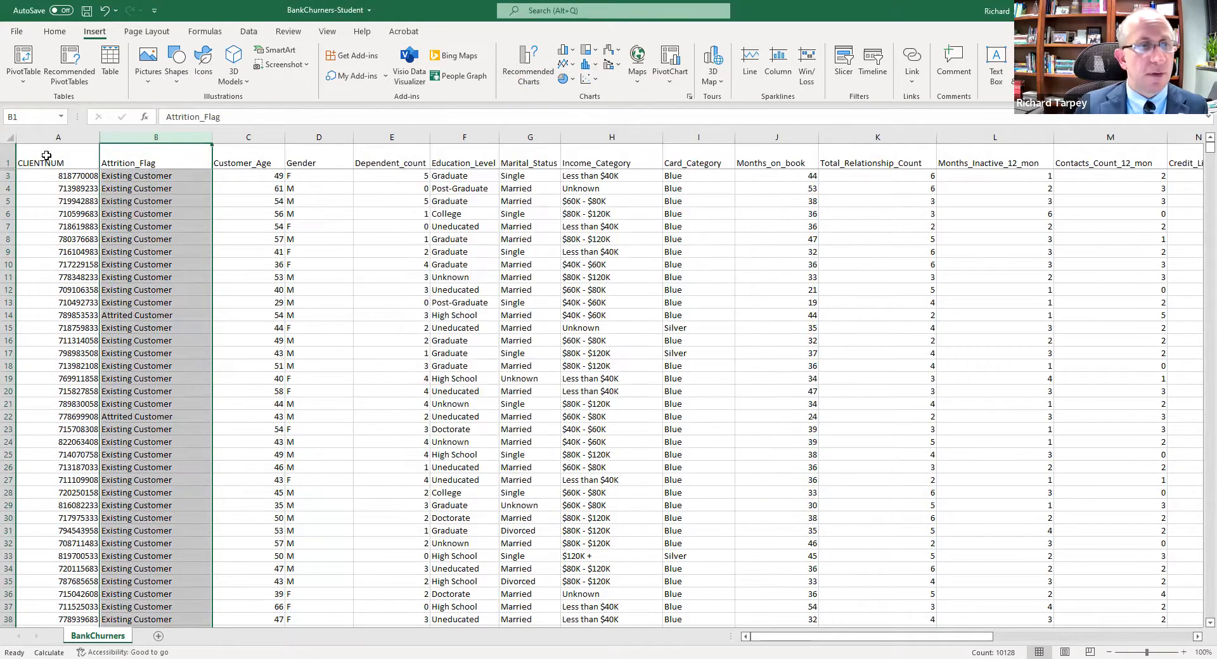
Unhide the variable description row 2 and delete it from the BankChurners sheet
click(160, 214)
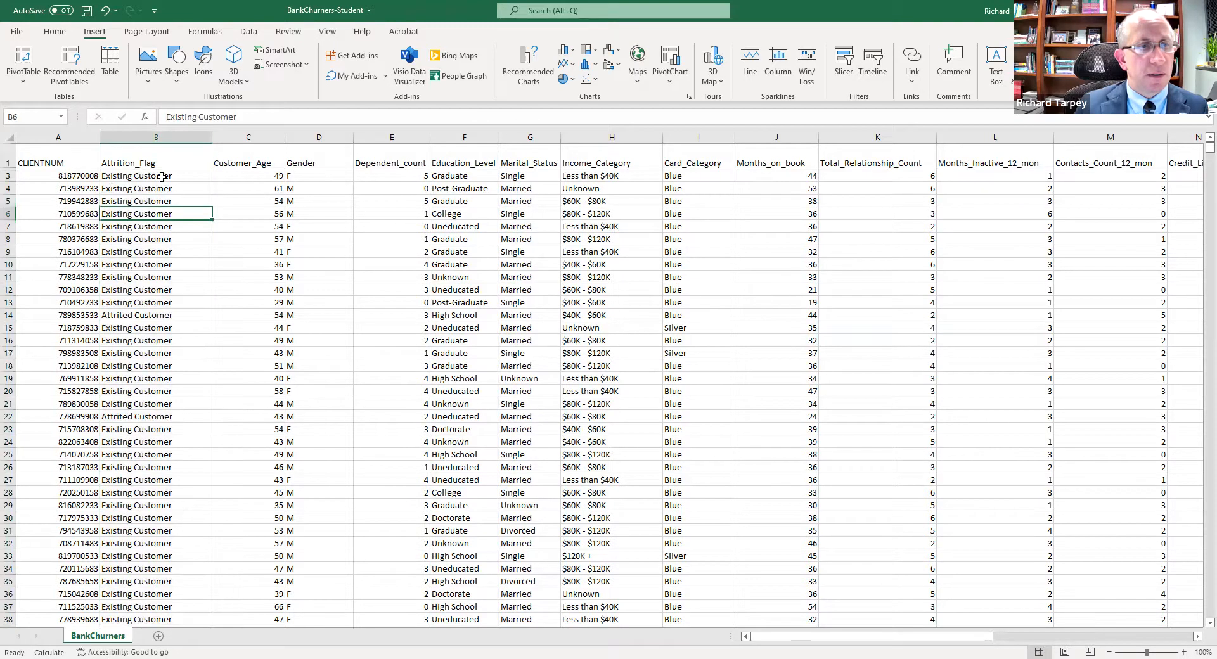
click(9, 165)
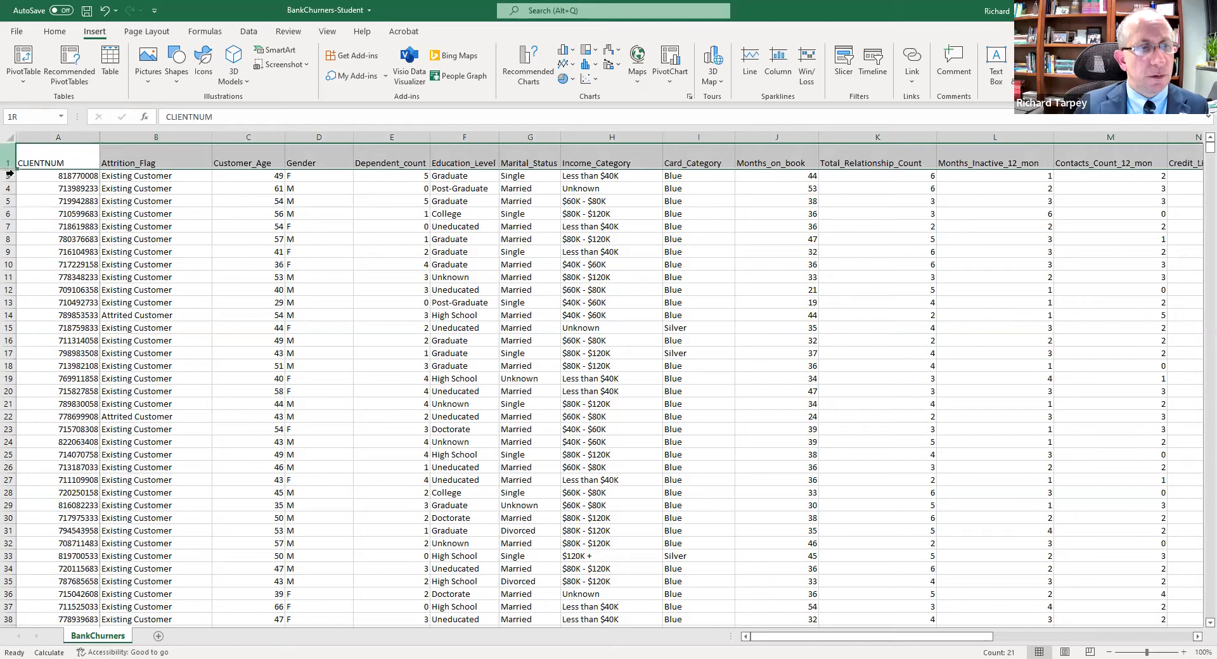
scroll(70, 383, up, 1)
click(9, 197)
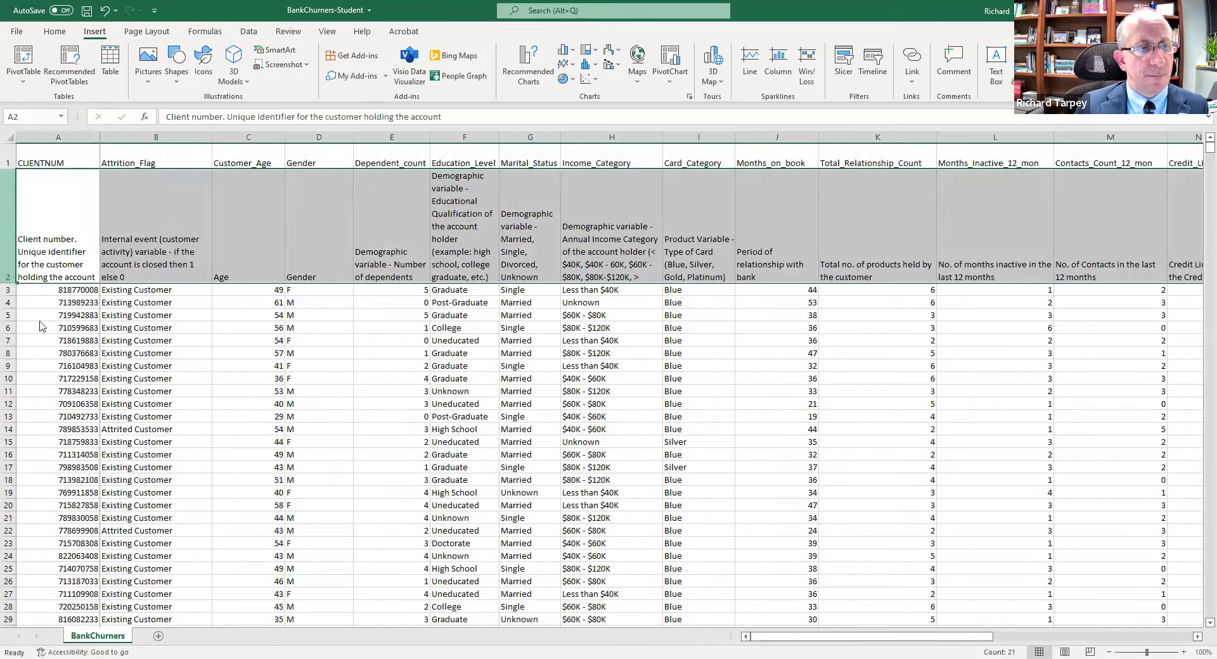
right_click(11, 197)
click(39, 321)
click(149, 239)
Insert the recommended clustered bar PivotChart counting Attrition_Flag and move it away from the pivot table
click(156, 137)
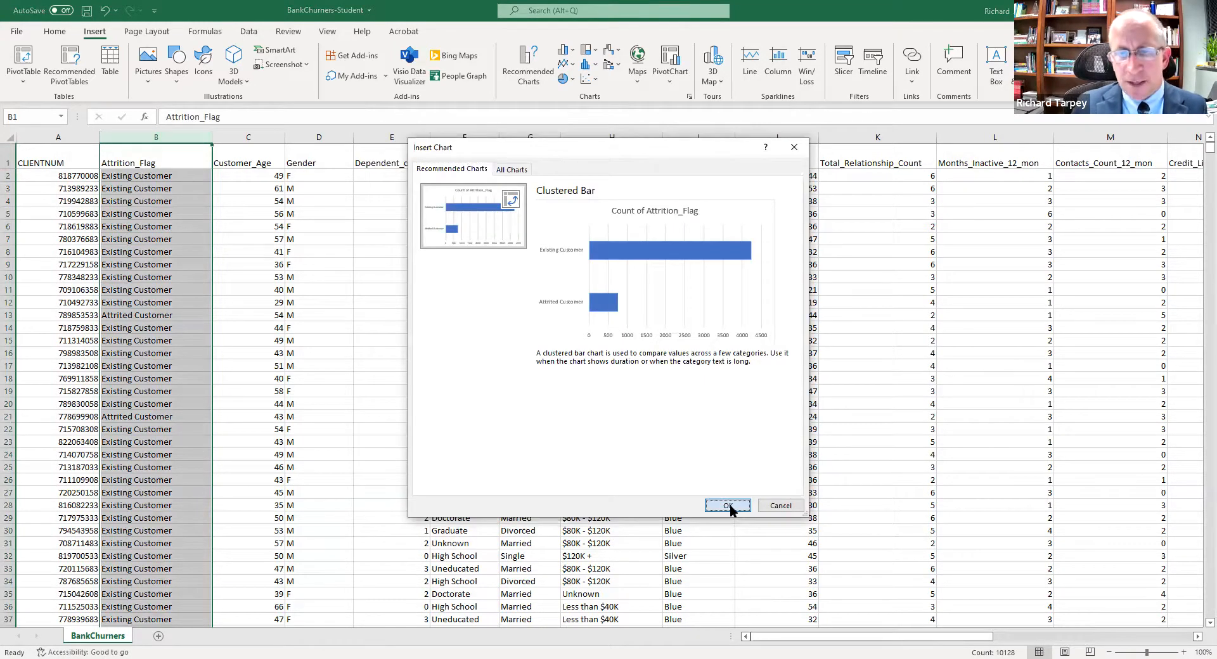
click(728, 506)
drag(456, 289, 340, 212)
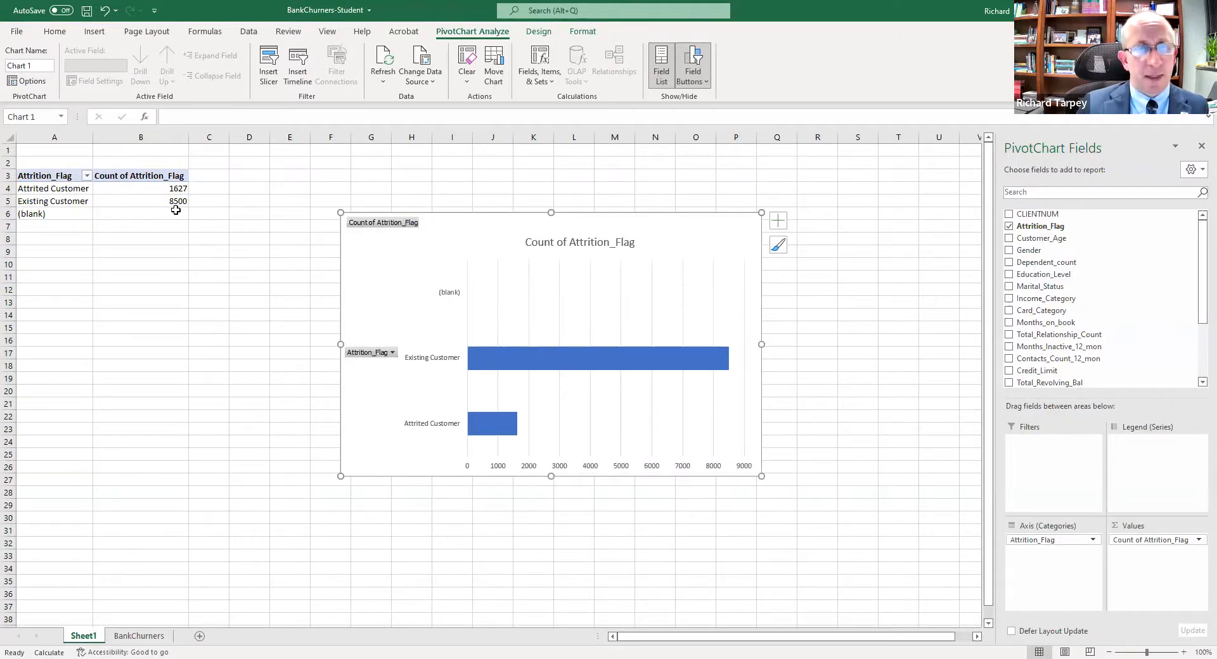
Compare the Attrition_Flag counts in the pivot table with the bars in the chart
click(154, 210)
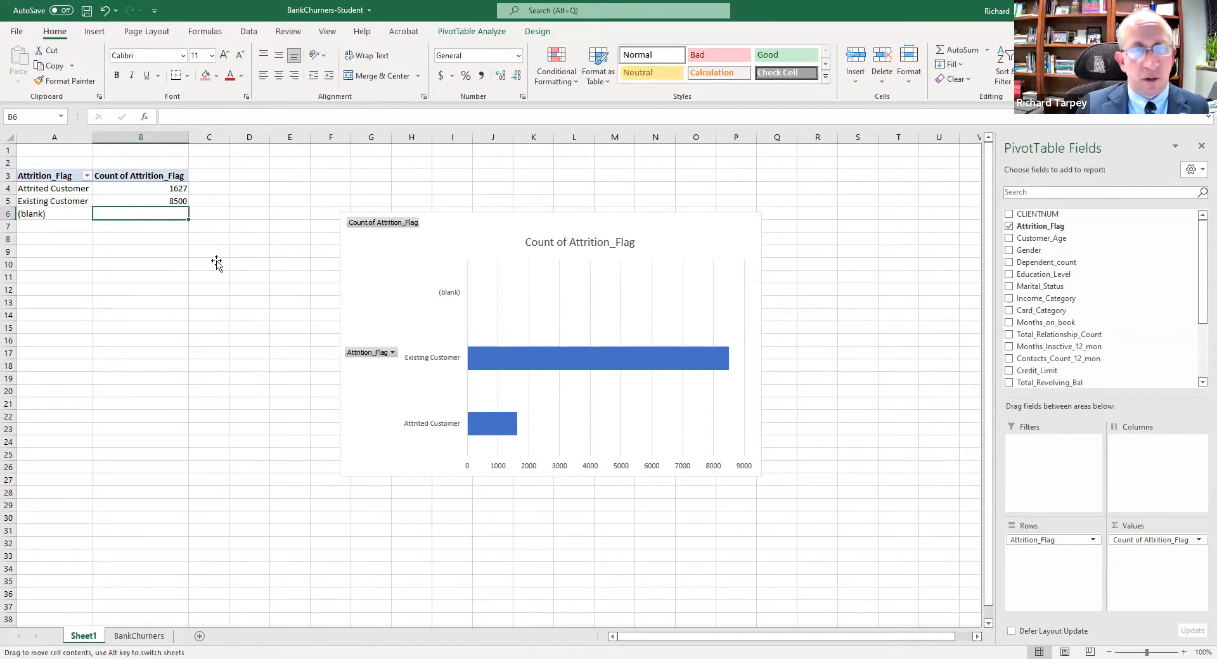
click(260, 211)
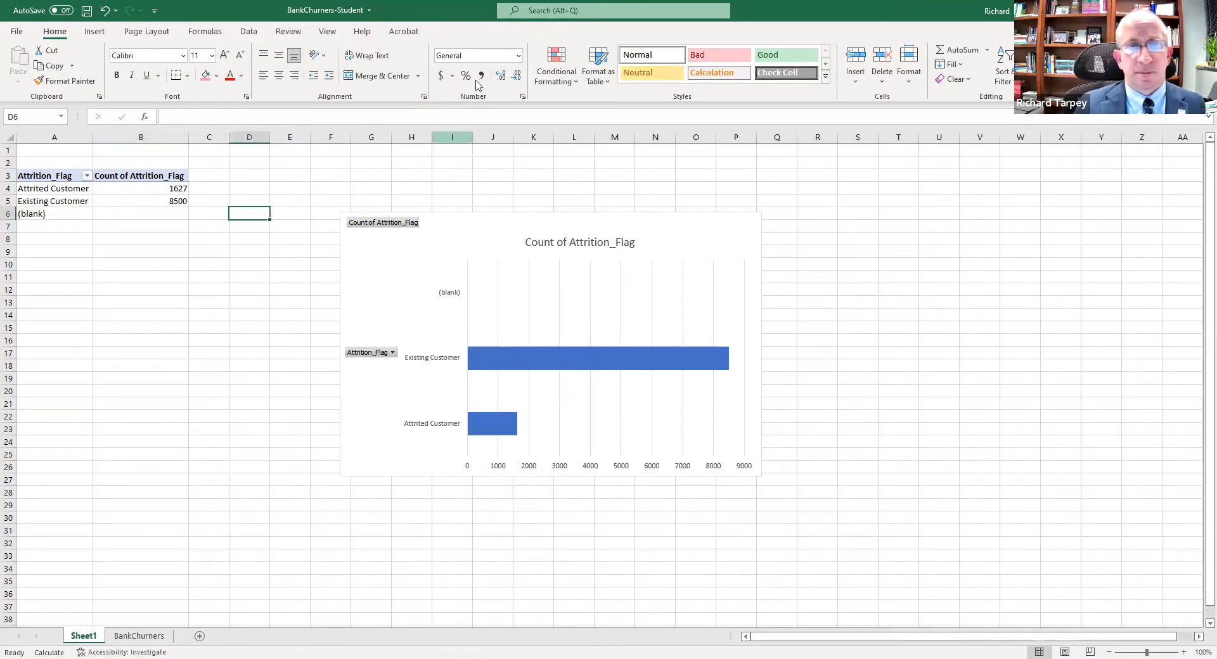
click(494, 193)
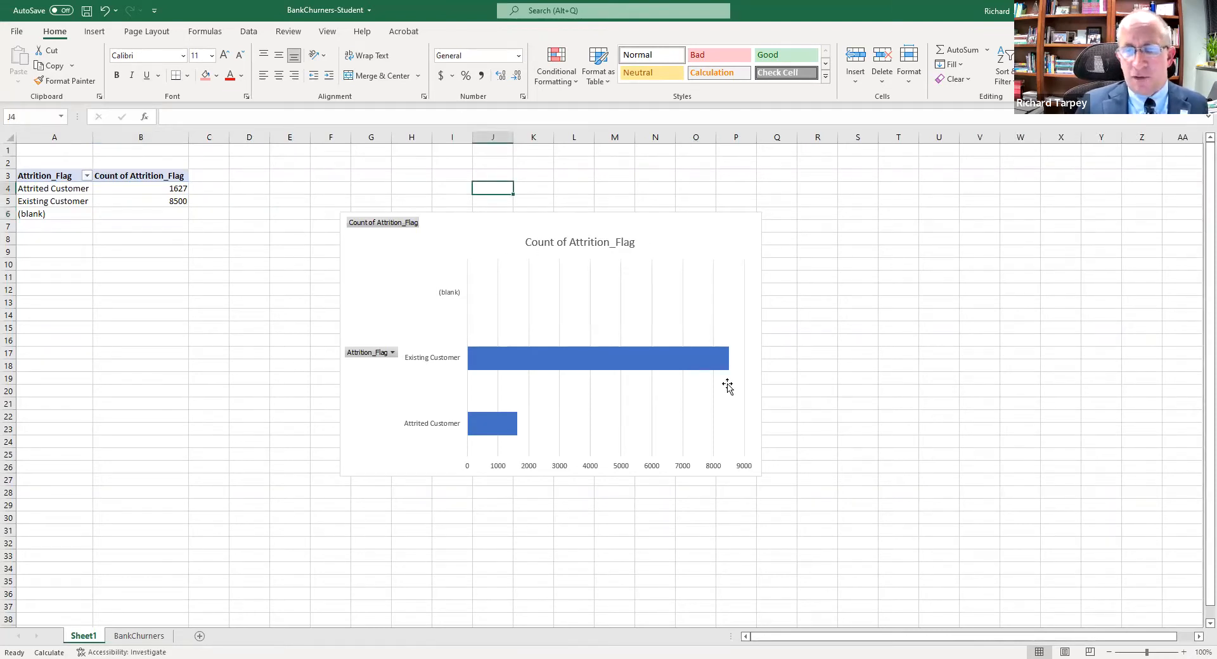
mouse_move(727, 375)
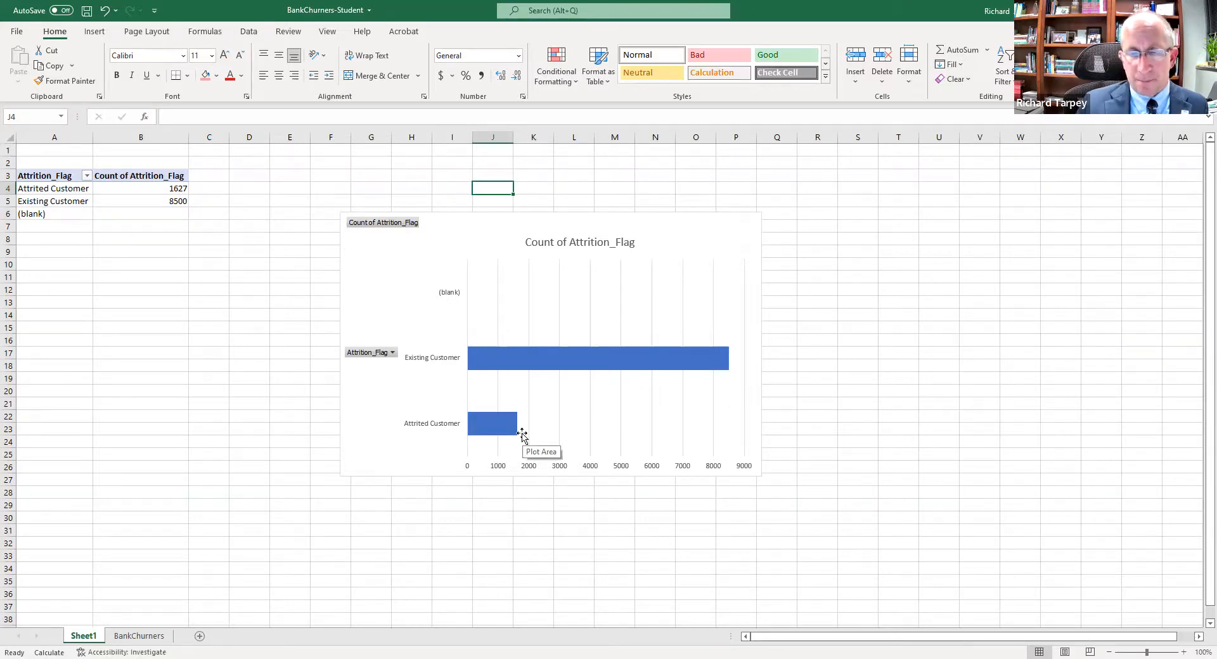
Delete the Count of Attrition_Flag chart from Sheet1
click(452, 222)
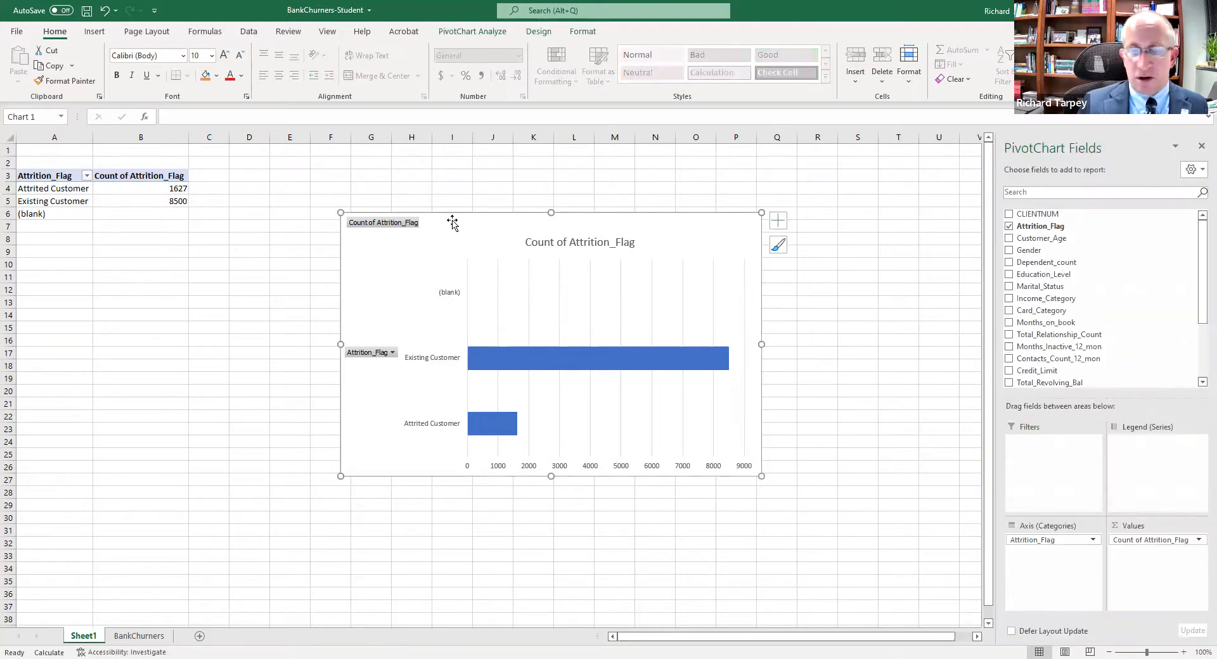
key(Delete)
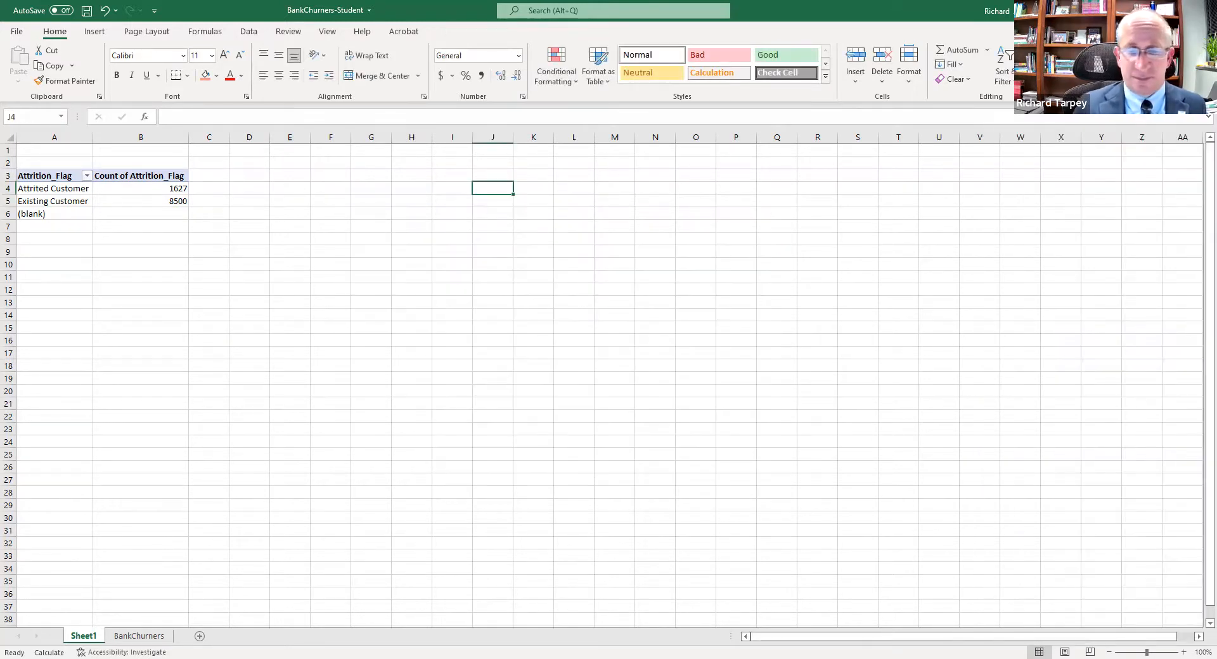
scroll(608, 380, down, 6)
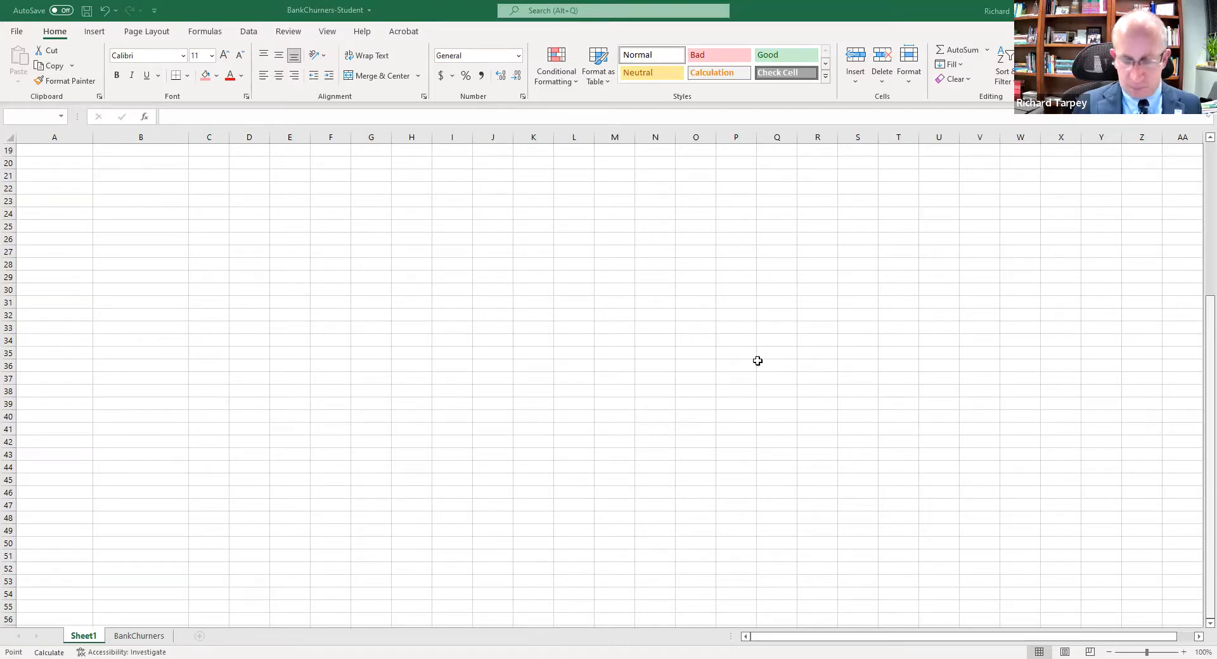
scroll(757, 361, up, 6)
click(232, 213)
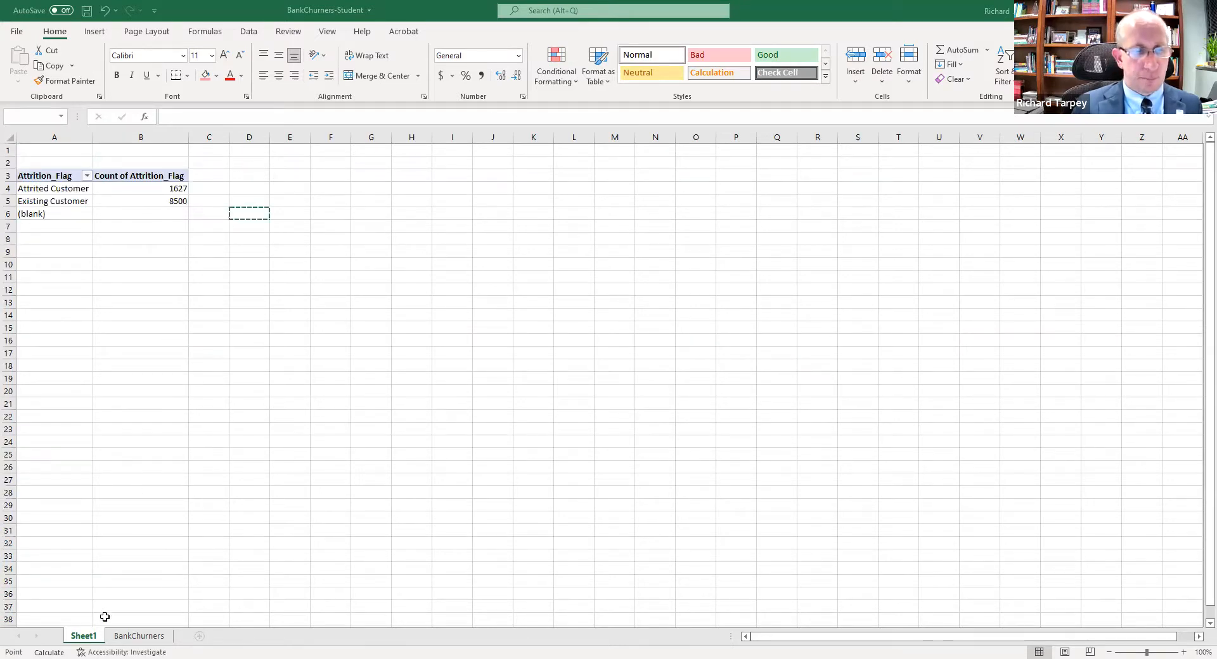
click(139, 636)
click(82, 638)
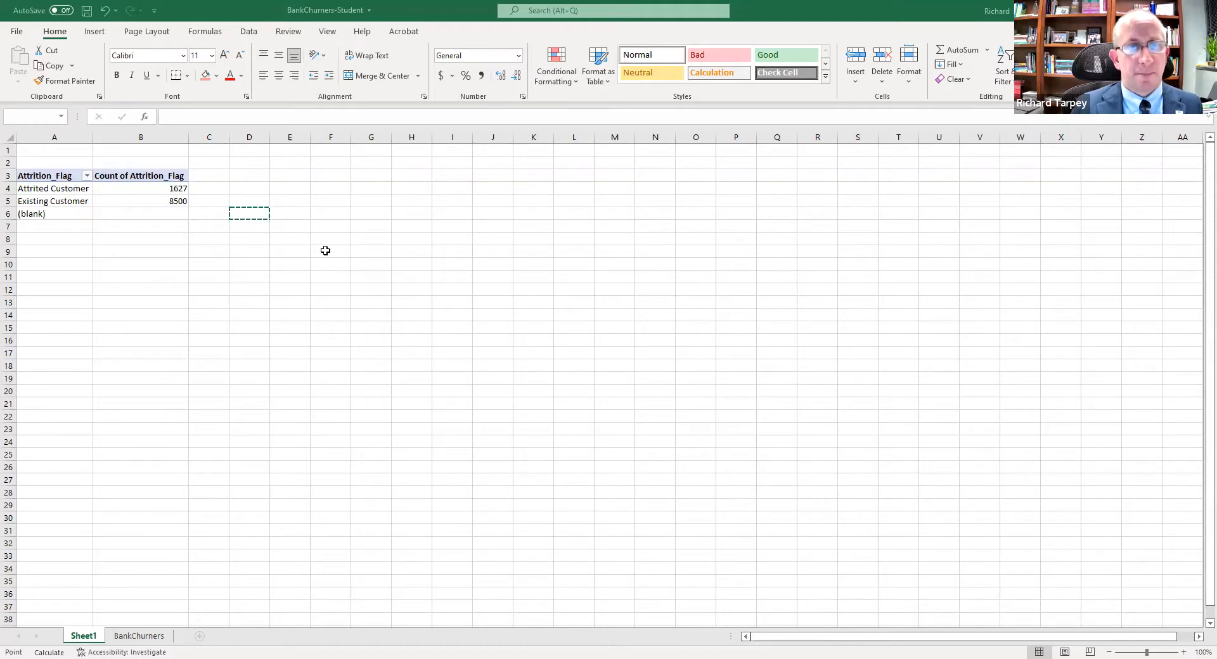
key(ctrl+Page_Down)
key(ctrl+Page_Up)
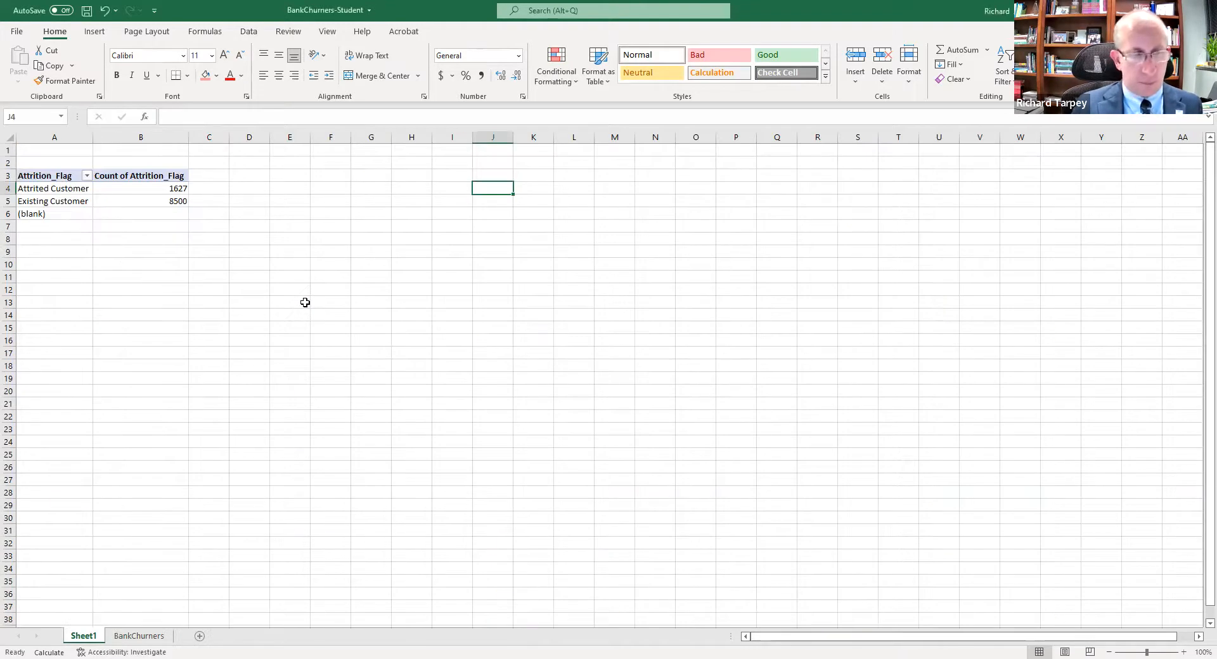
Check the source data on the BankChurners sheet and permanently delete Sheet1 with its Attrition_Flag pivot table
click(139, 635)
key(Down)
click(172, 316)
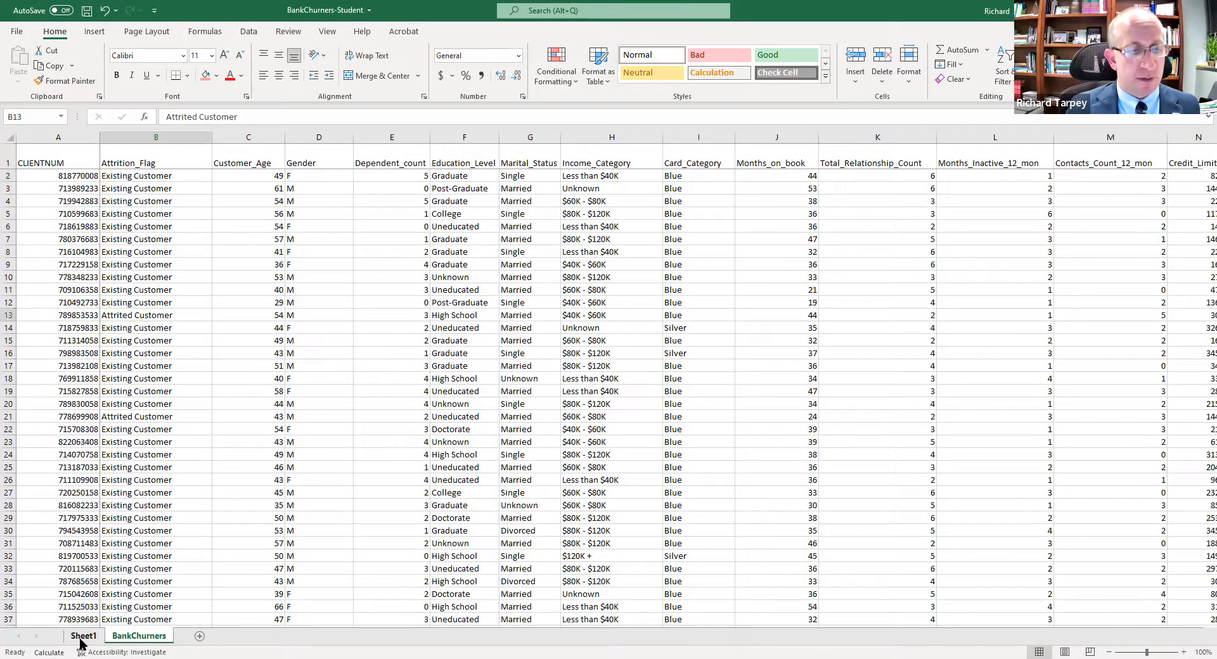
right_click(83, 637)
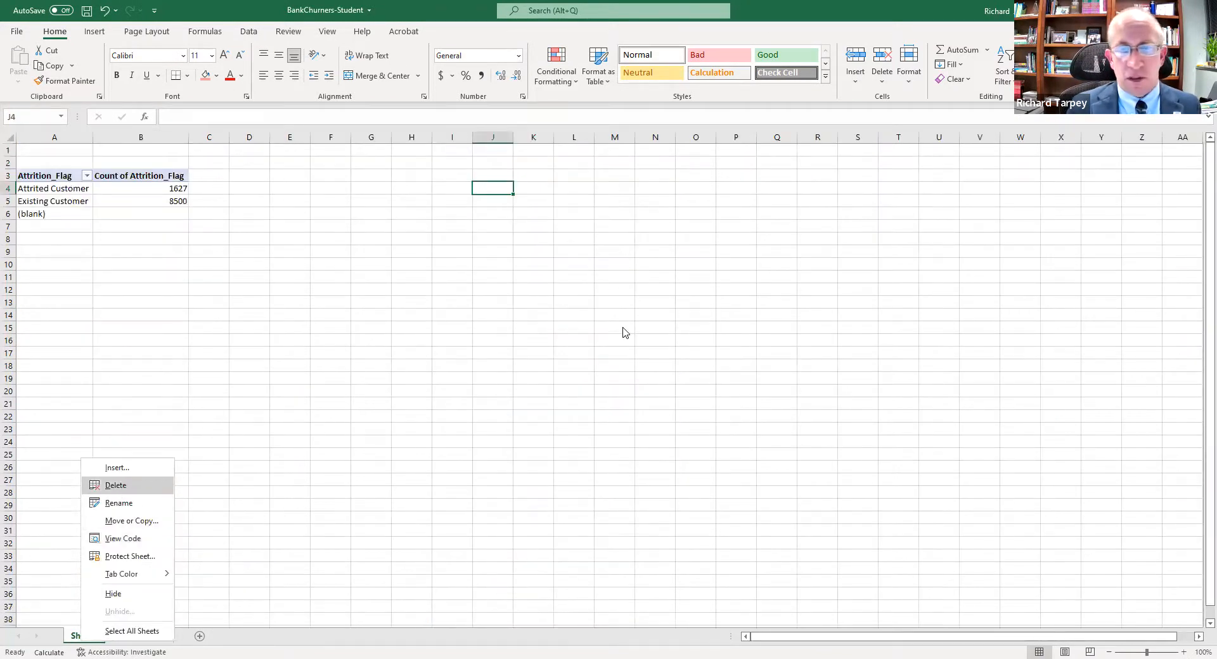
key(Return)
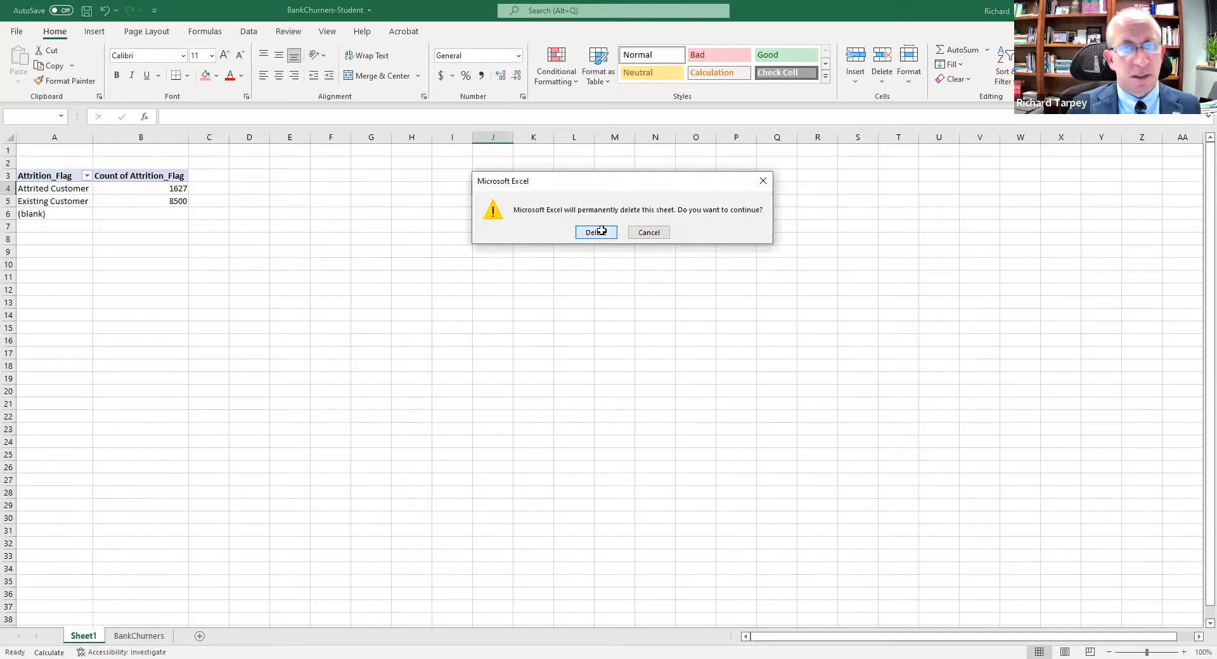
key(Return)
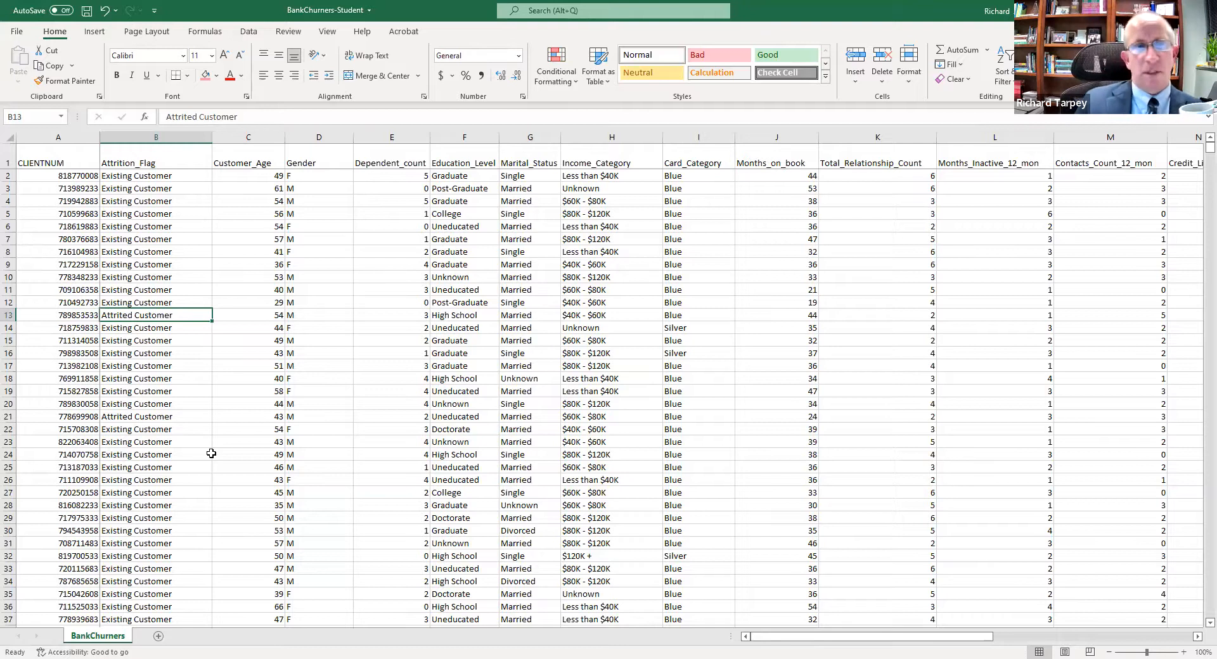
scroll(211, 453, down, 7)
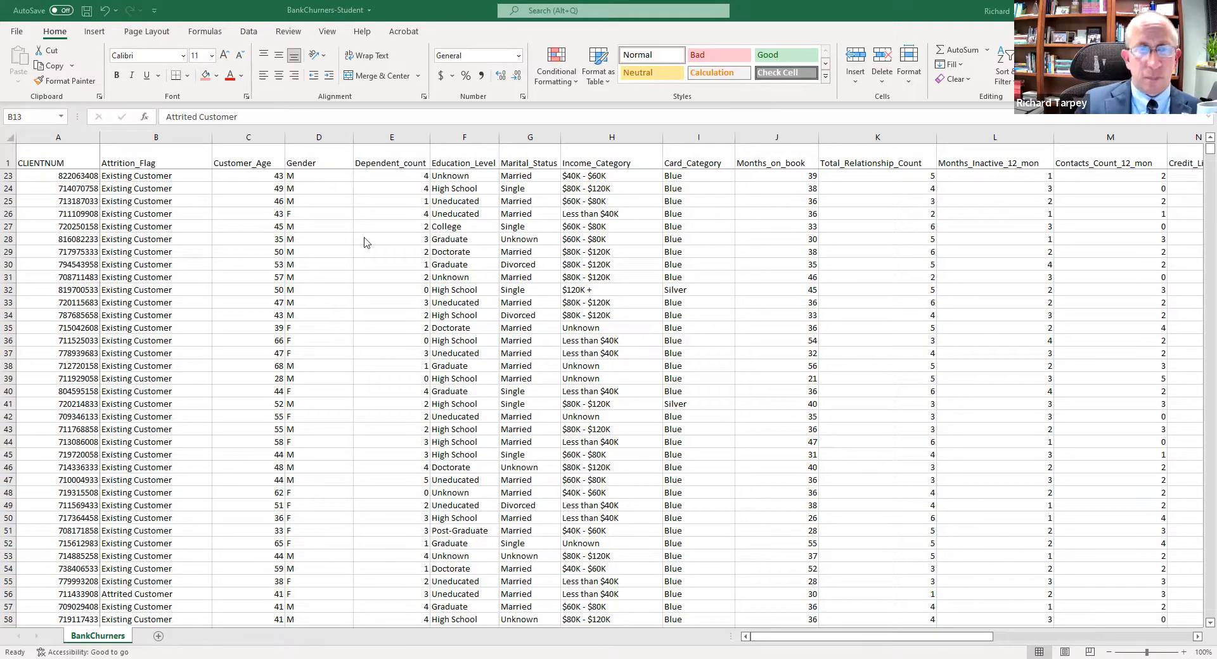
Examine the Attrition_Flag and Gender values in the last rows of the BankChurners data
scroll(363, 237, up, 3)
scroll(363, 236, down, 6)
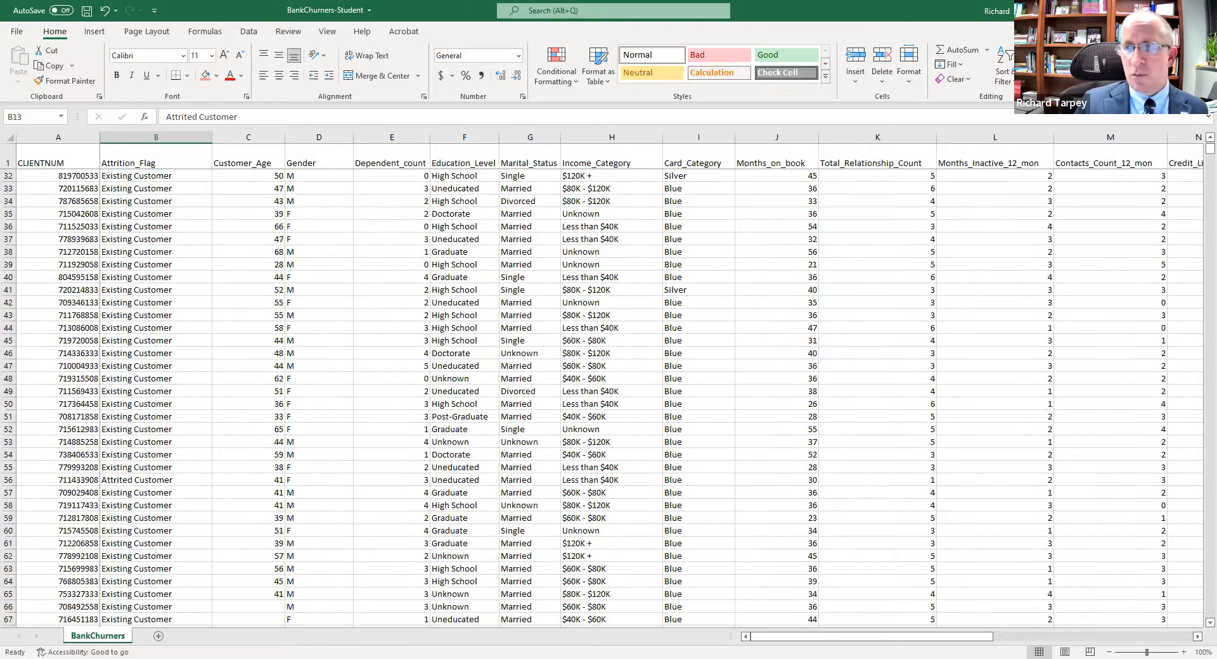
drag(1210, 149, 1210, 612)
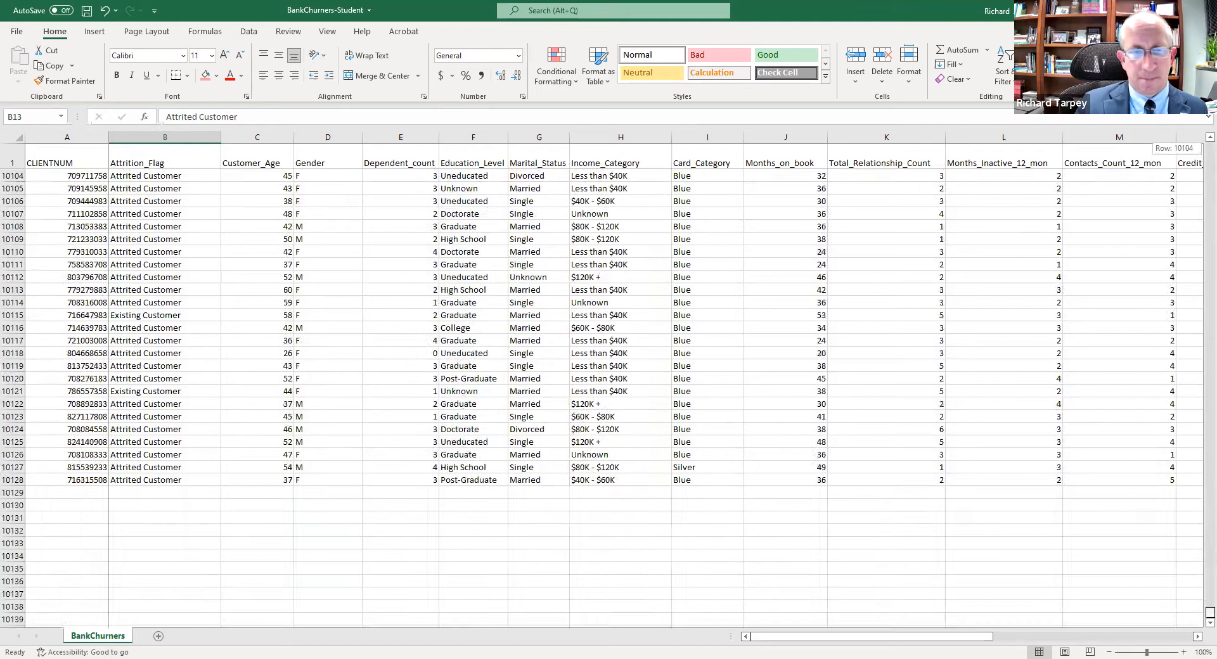
click(239, 594)
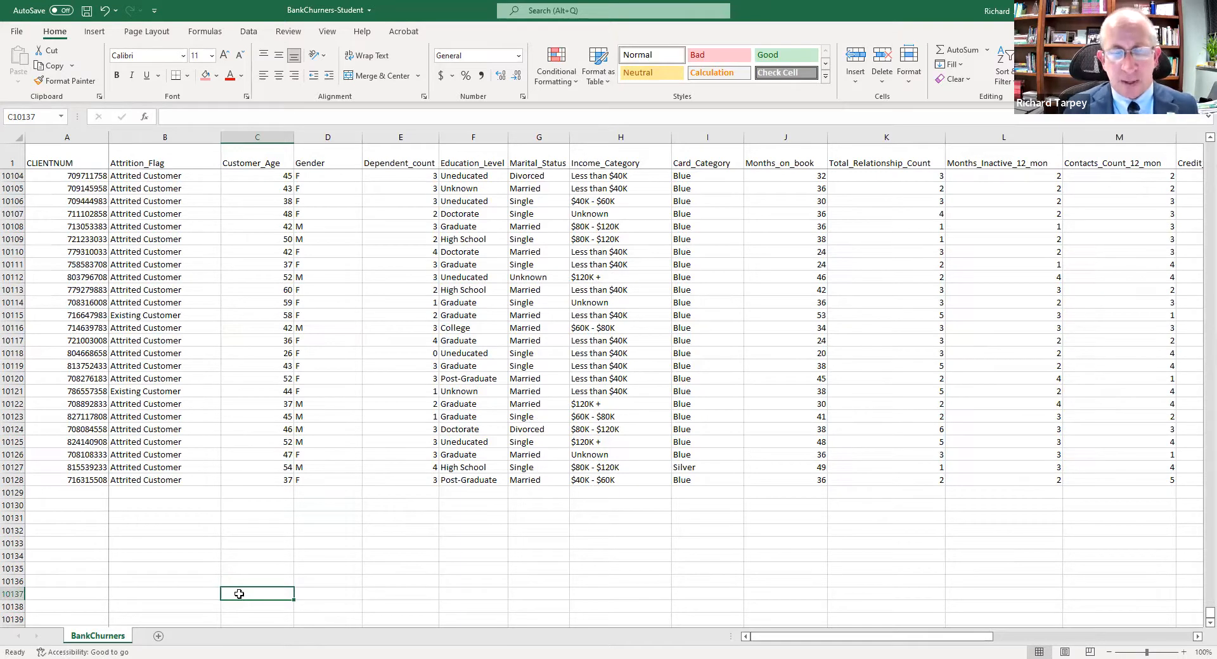
click(184, 176)
click(302, 177)
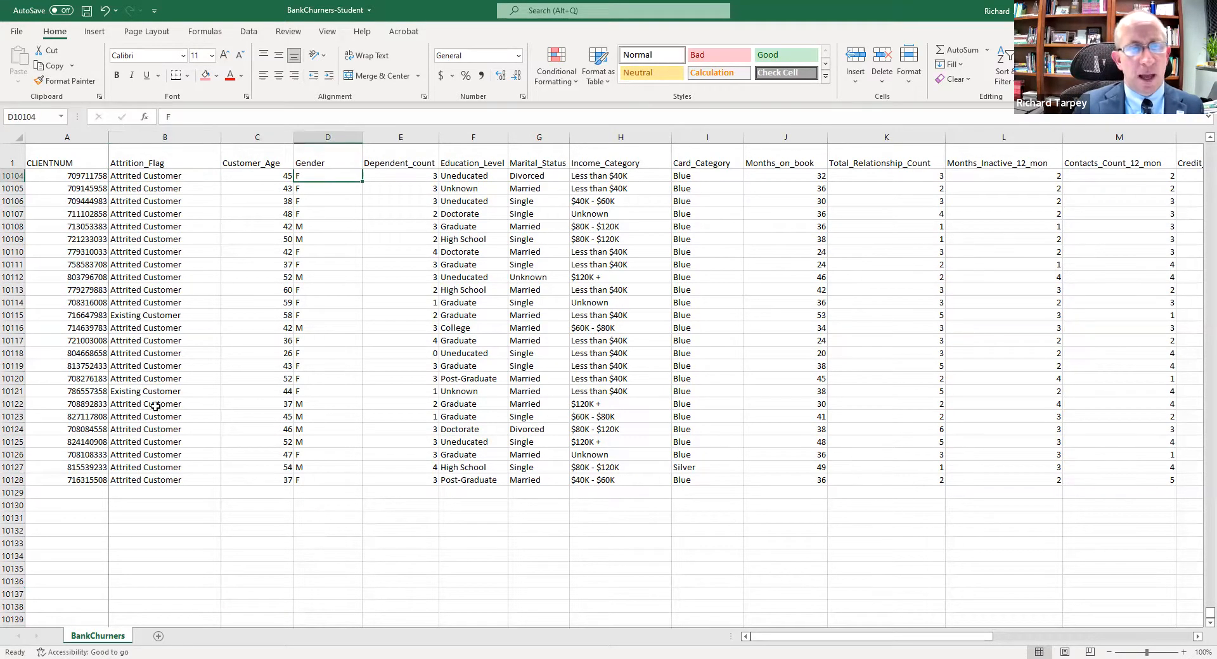
click(142, 315)
click(339, 315)
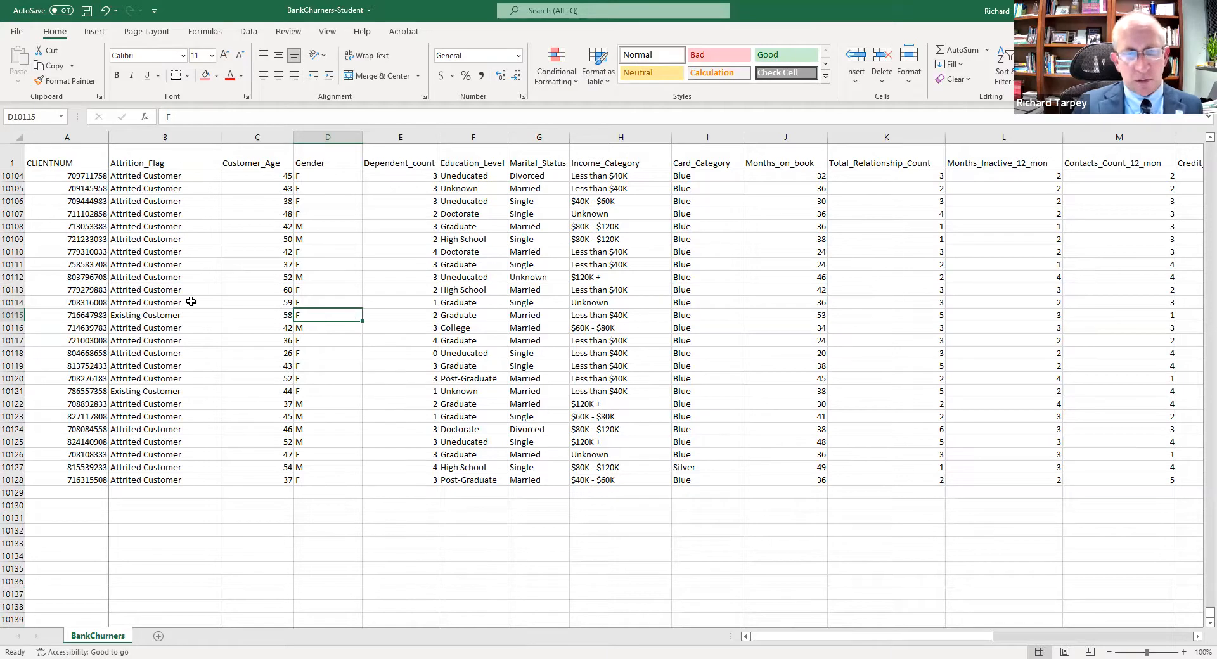
click(237, 532)
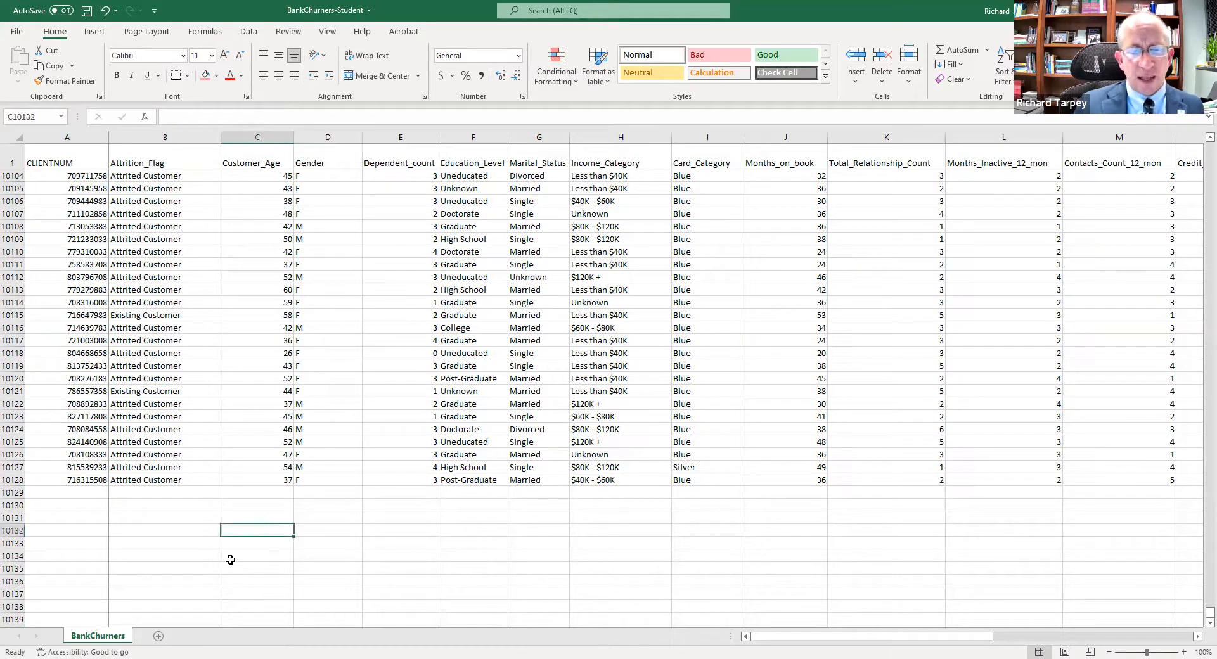
Copy an Existing Customer entry from the Attrition_Flag column into cell B10132 below the data
click(162, 314)
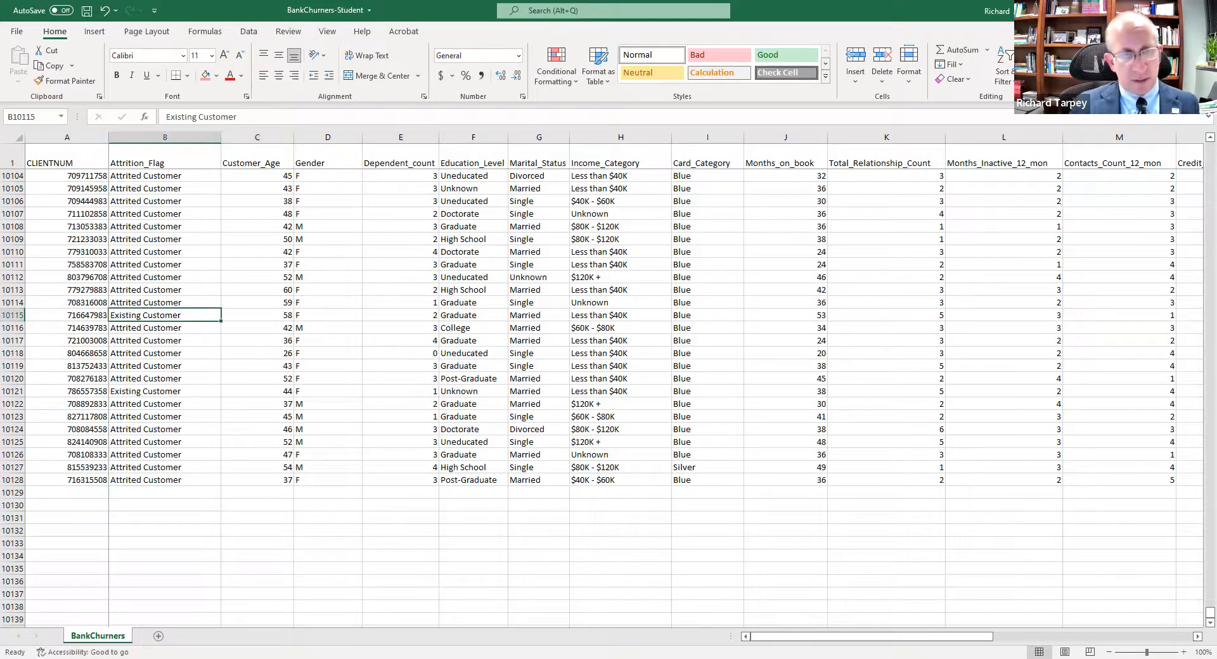
key(ctrl+shift+Up)
key(ctrl+c)
click(198, 465)
click(138, 341)
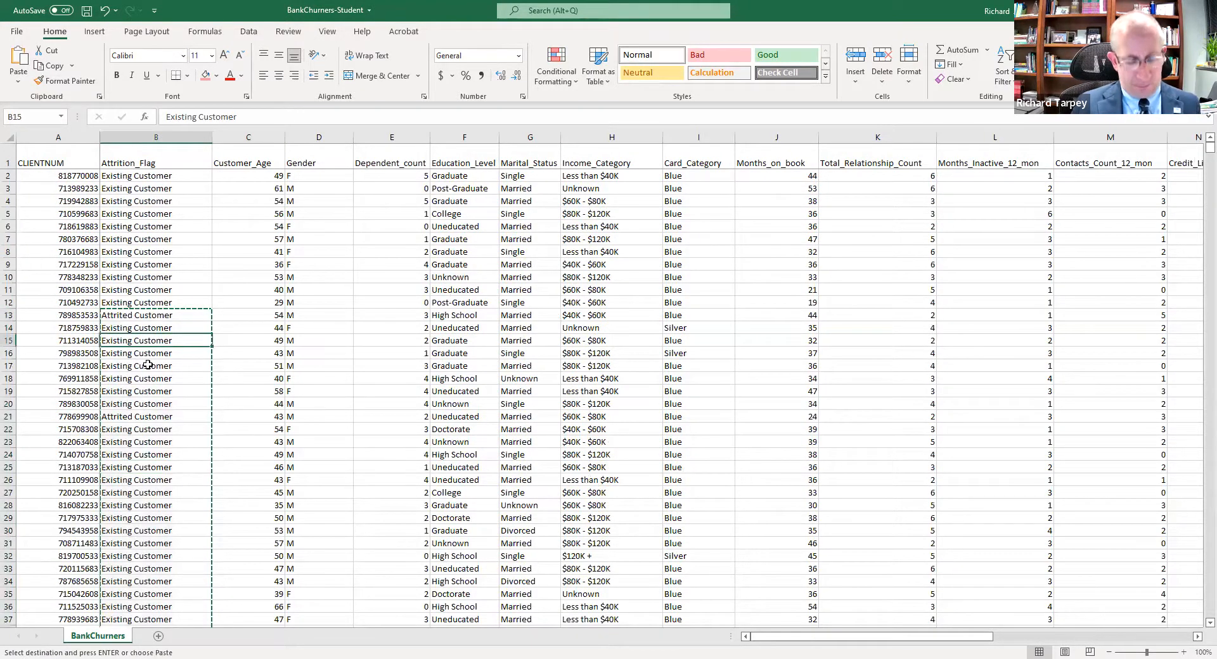
scroll(251, 505, down, 5)
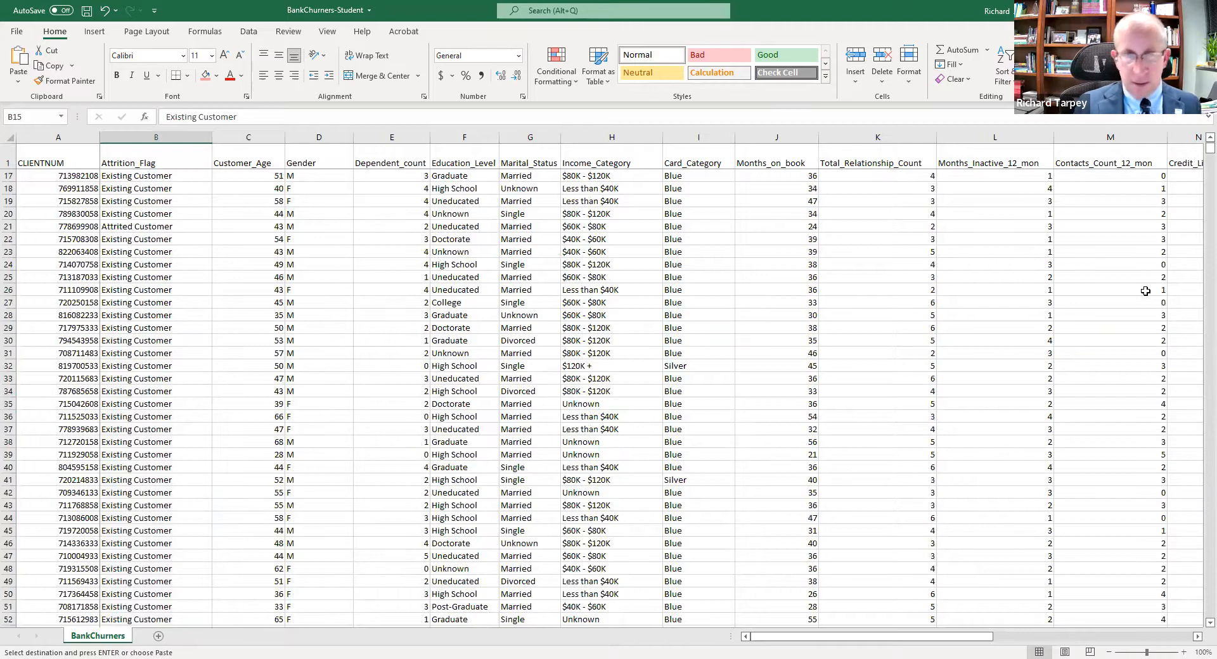
key(ctrl+End)
drag(987, 637, 773, 637)
click(150, 534)
key(ctrl+v)
click(156, 566)
click(158, 529)
Unfreeze the panes on the BankChurners sheet so the header row scrolls with the data
key(ctrl+shift+Up)
key(ctrl+shift+Up)
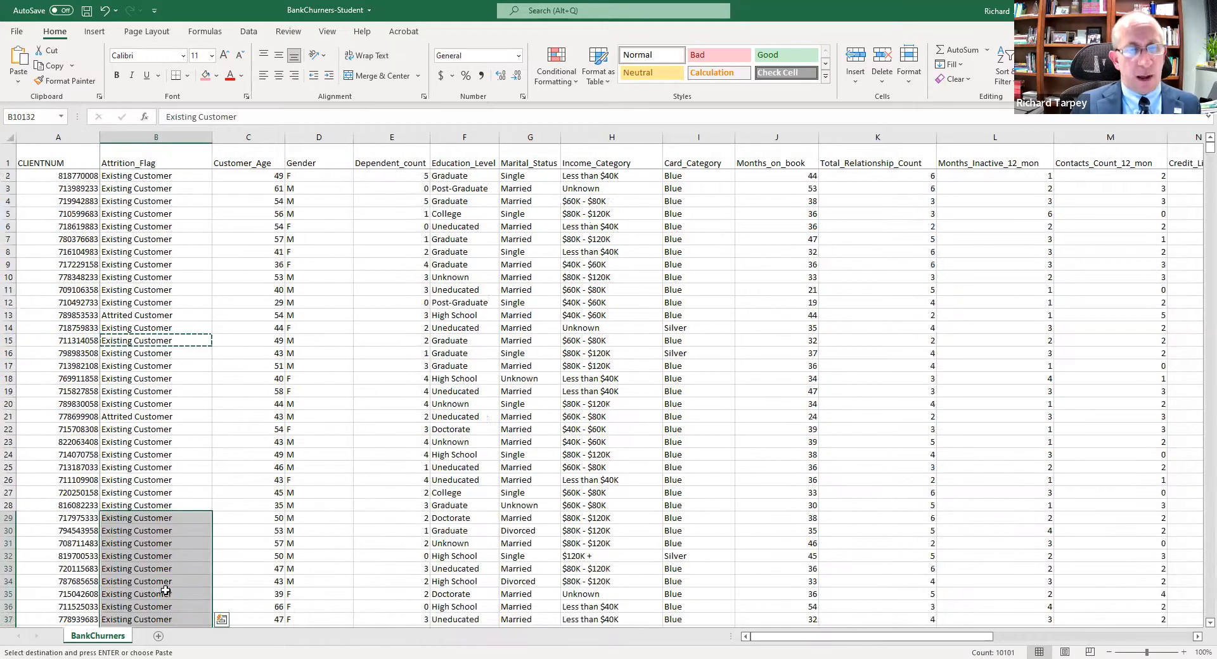
scroll(164, 588, down, 4)
scroll(225, 255, up, 3)
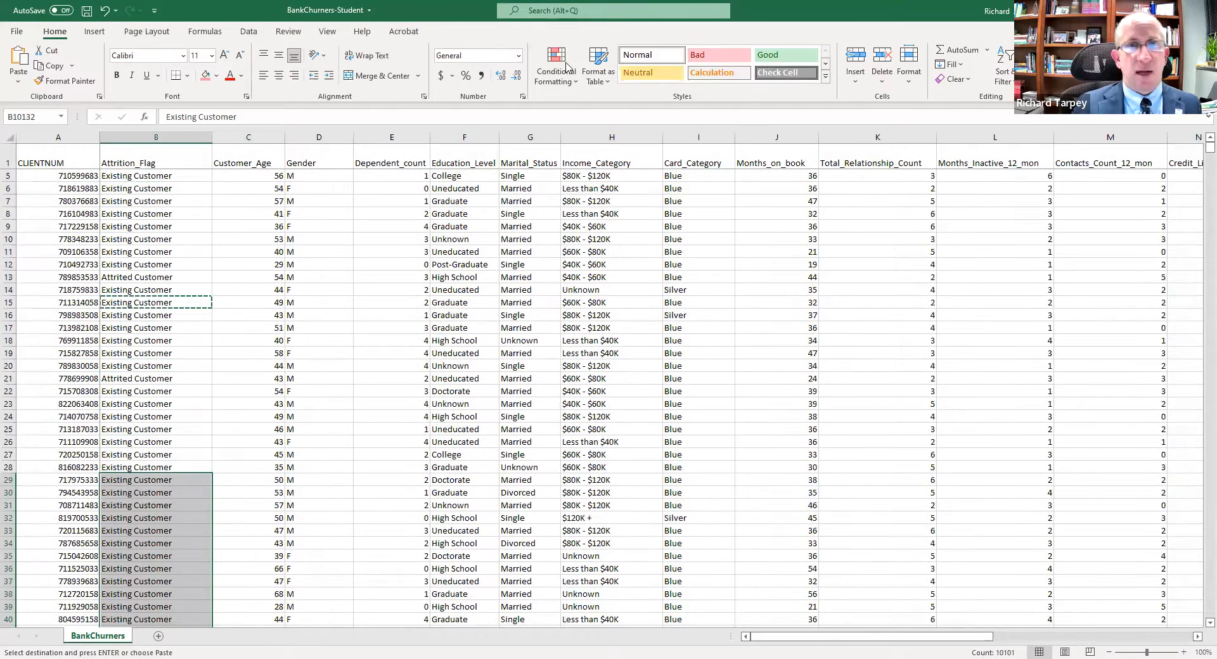
scroll(483, 235, up, 1)
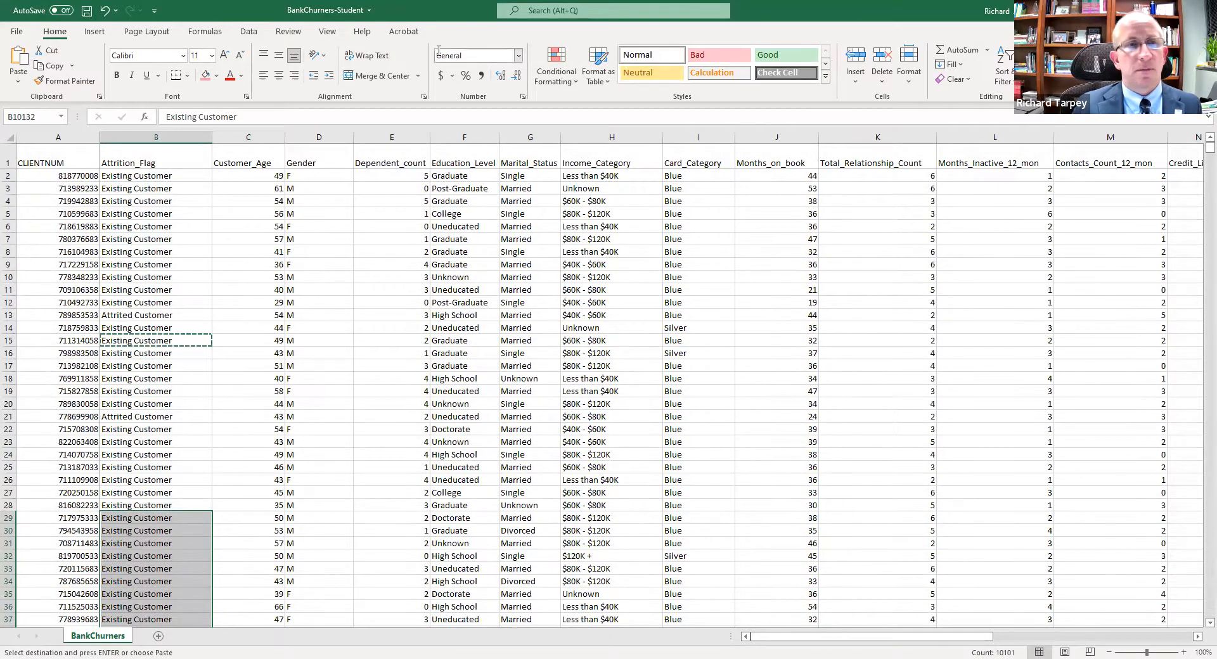
click(328, 32)
click(584, 71)
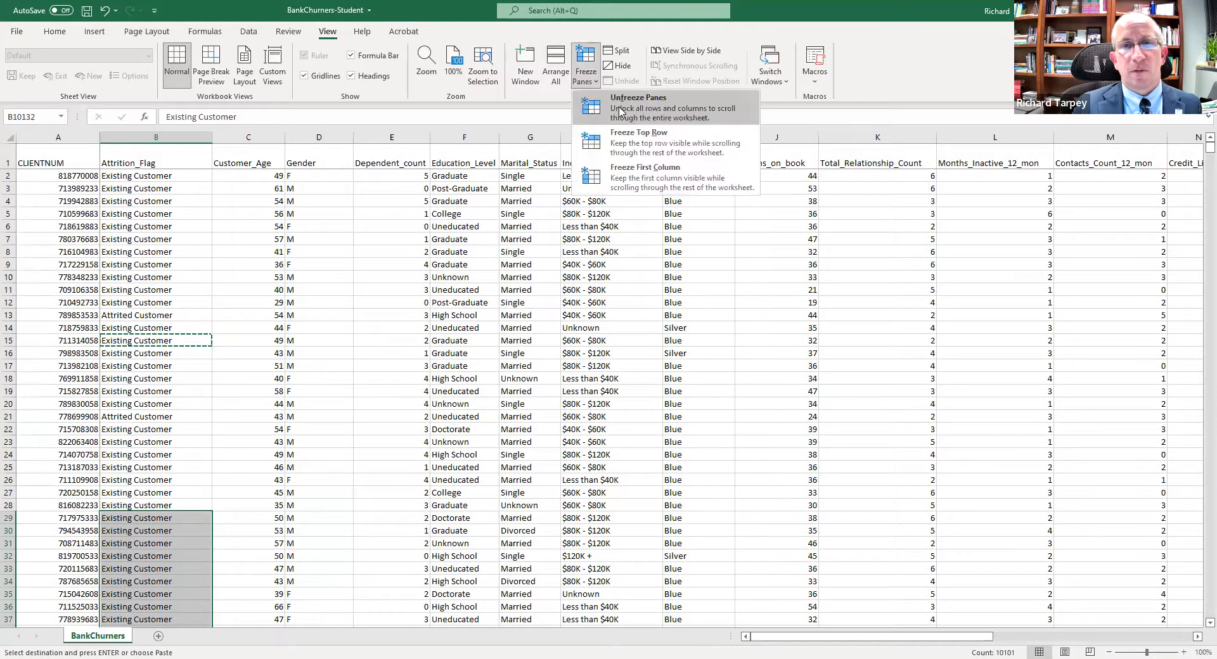
click(619, 106)
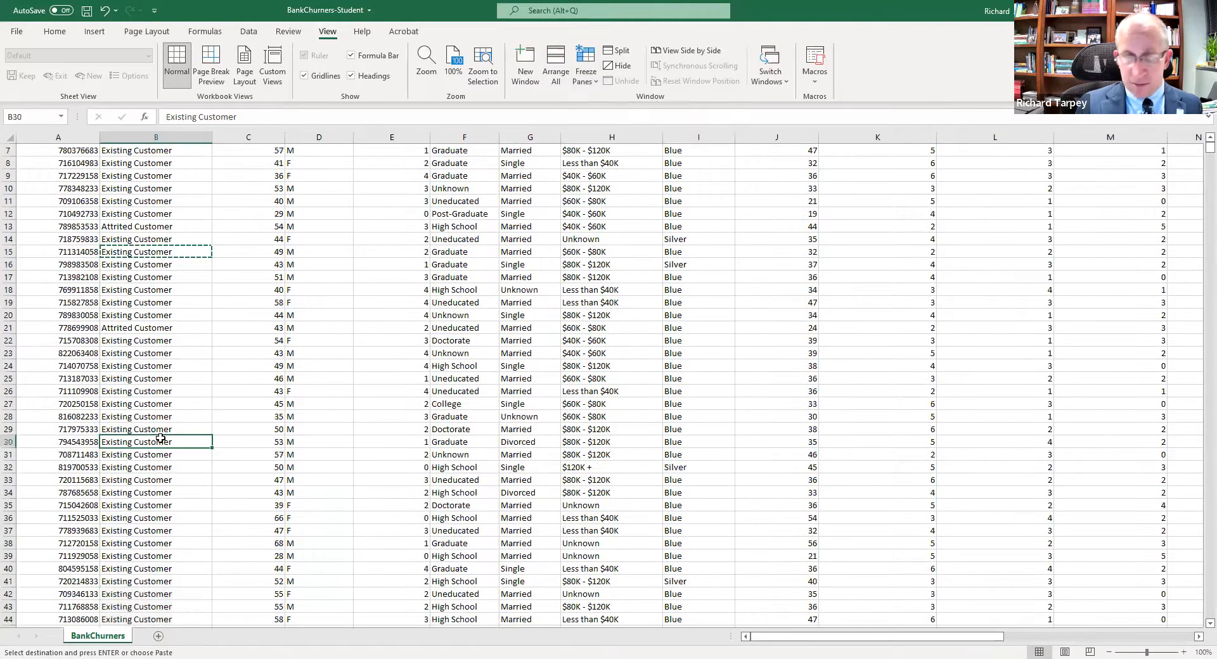
Change the label in cell B10132 below the data to Male Existing Customer
key(ctrl+End)
scroll(164, 530, down, 1)
drag(1021, 641, 380, 636)
click(130, 554)
click(134, 531)
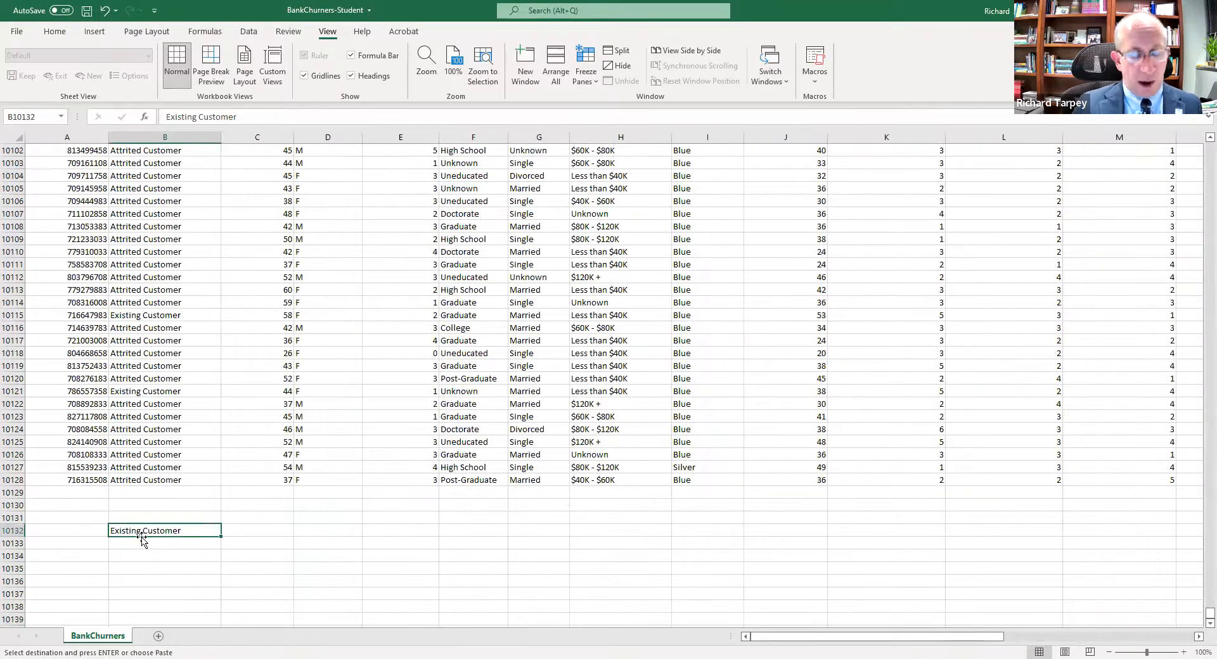
click(157, 111)
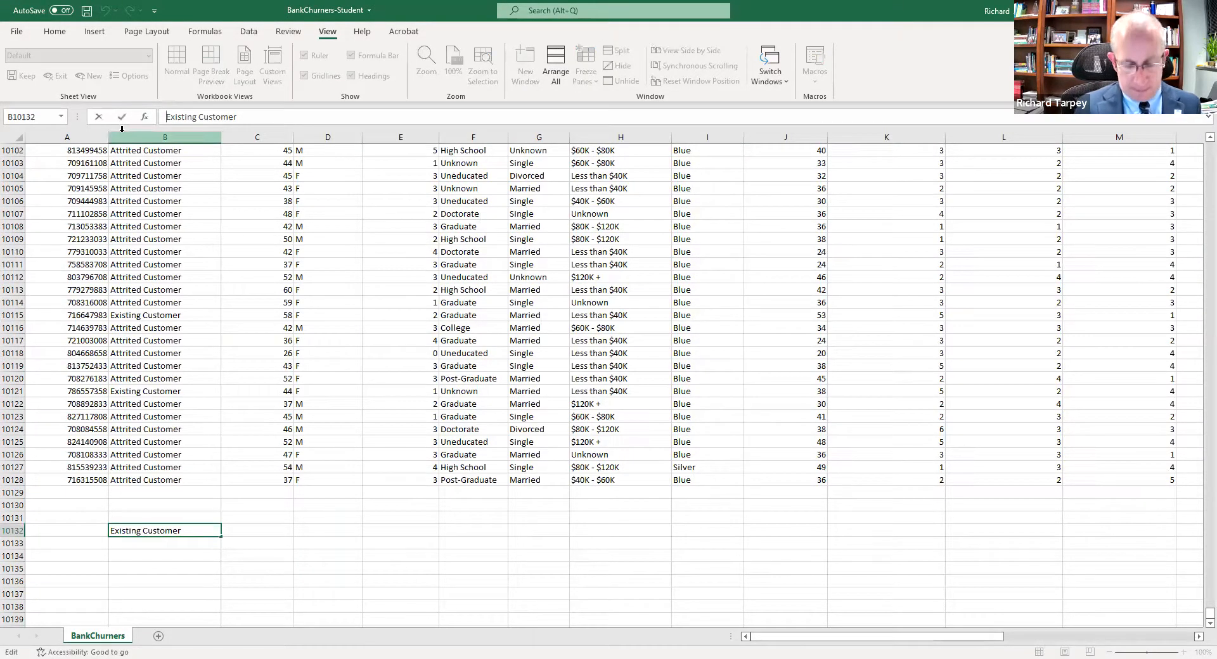
text(Male)
click(117, 619)
Copy the Male Existing Customer label into B10133 and change the copy to Male Attrited Customer
click(165, 531)
key(ctrl+c)
click(159, 545)
key(ctrl+v)
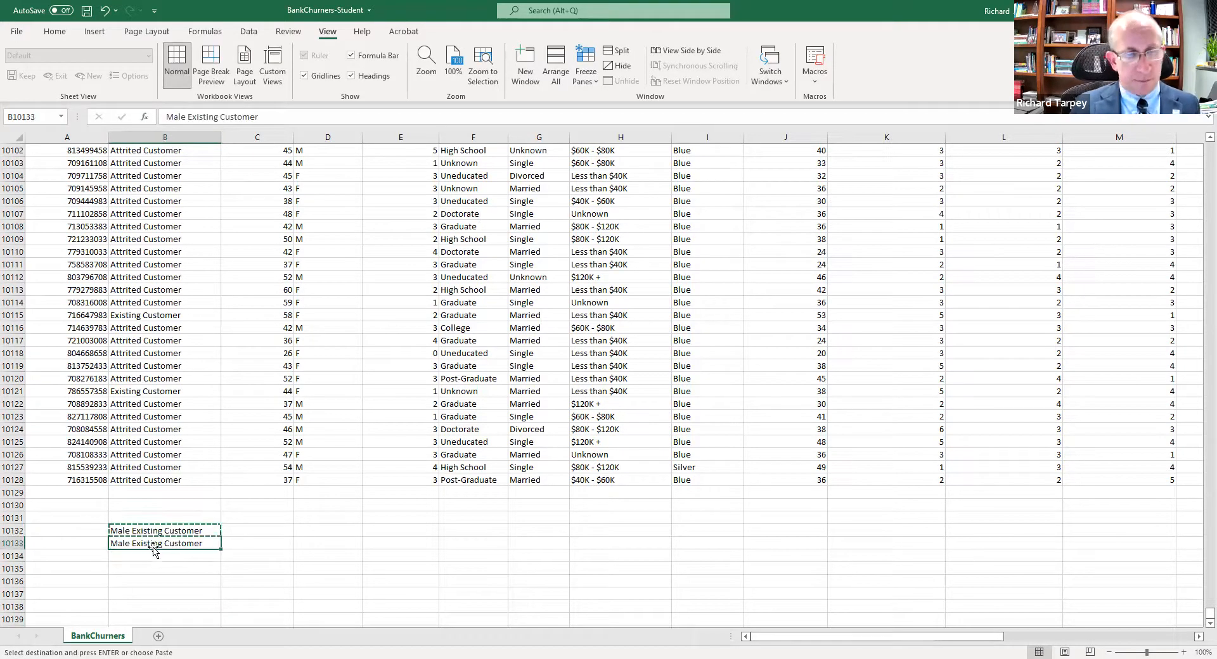
double_click(199, 112)
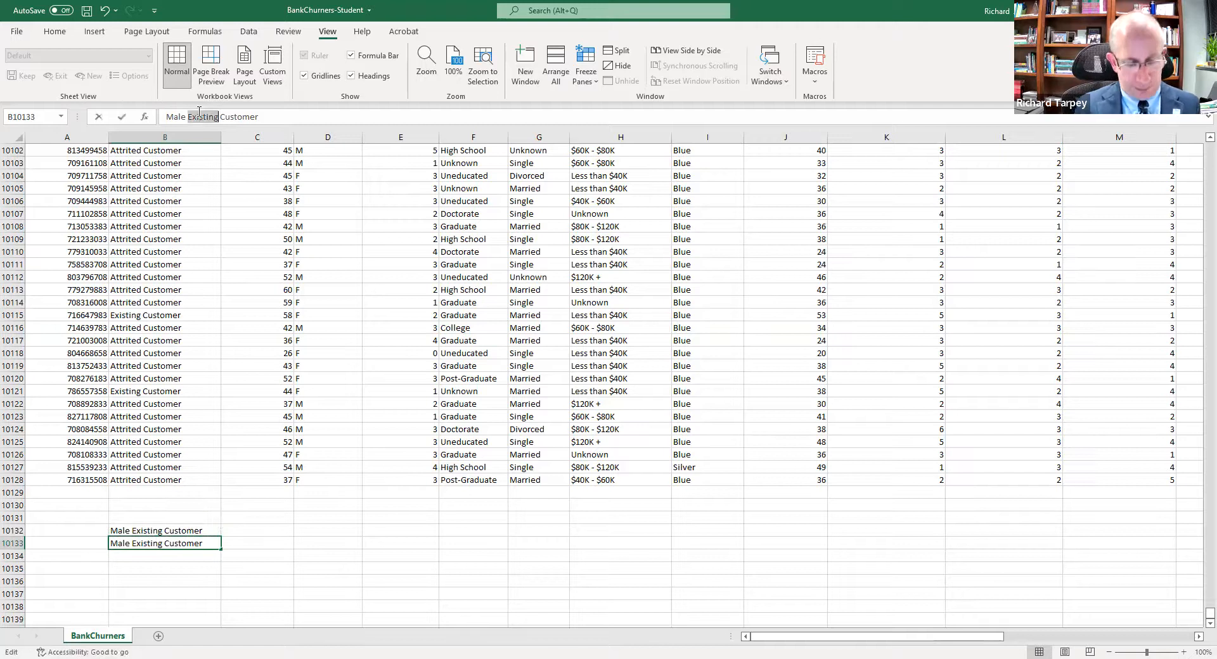
text(Attrited)
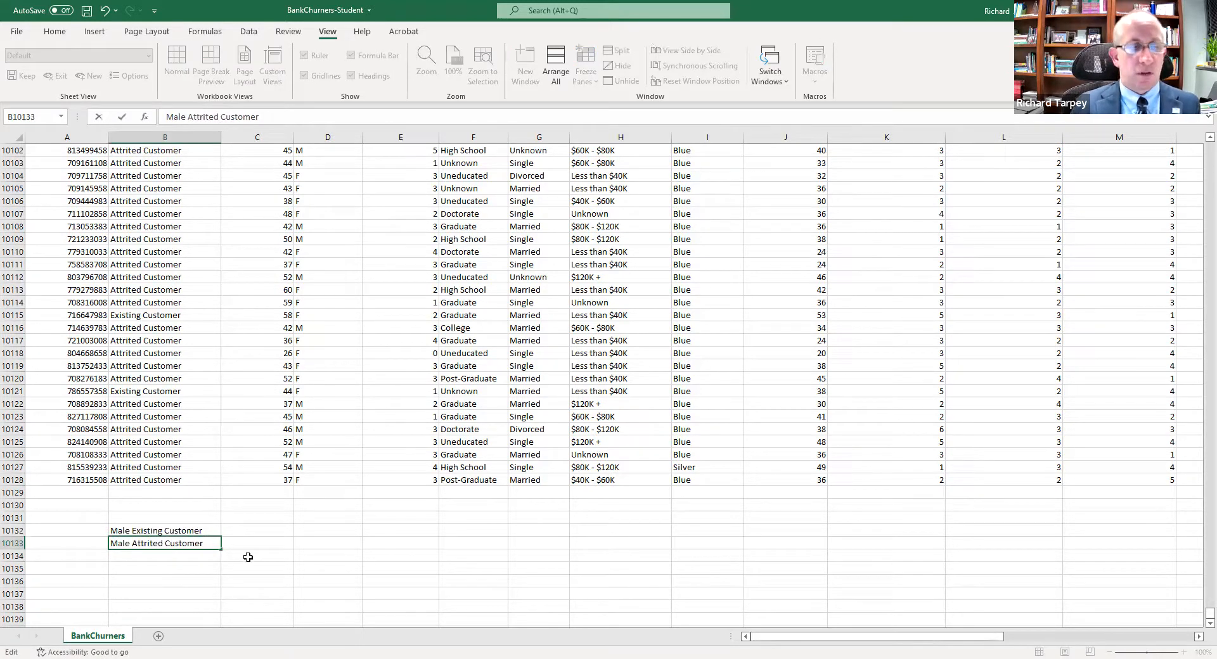
Copy the two male customer labels in B10132:B10133 into the cells directly below, starting at B10134
double_click(168, 532)
drag(156, 532, 153, 544)
key(ctrl+c)
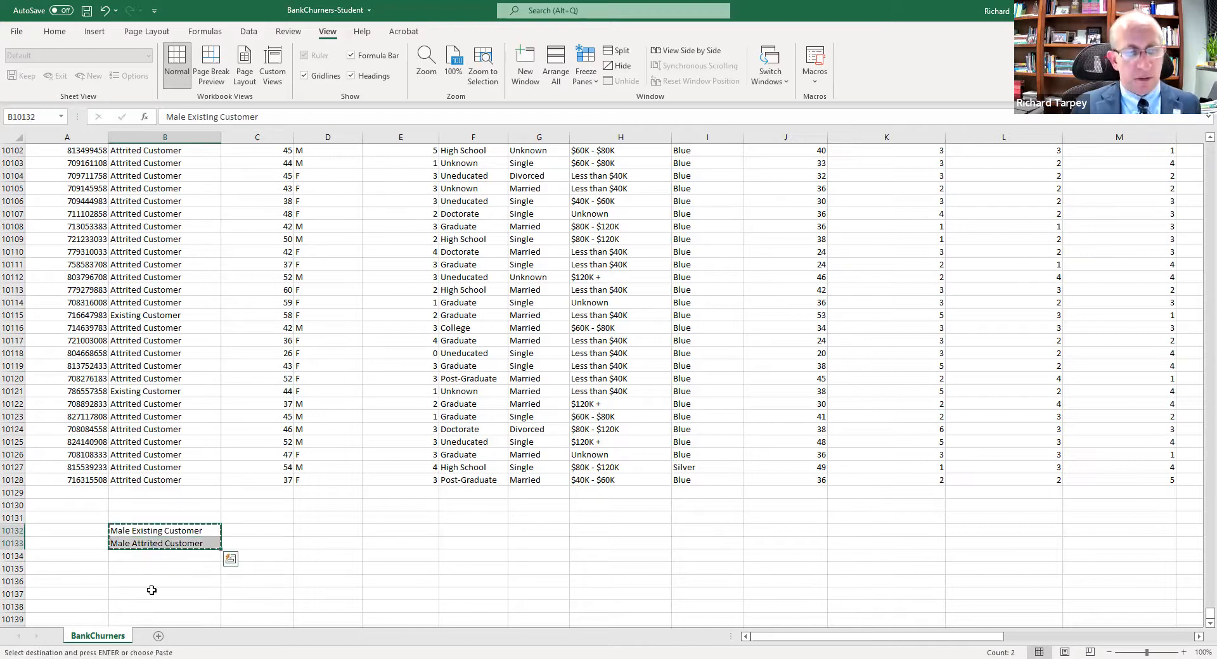
click(156, 558)
key(ctrl+v)
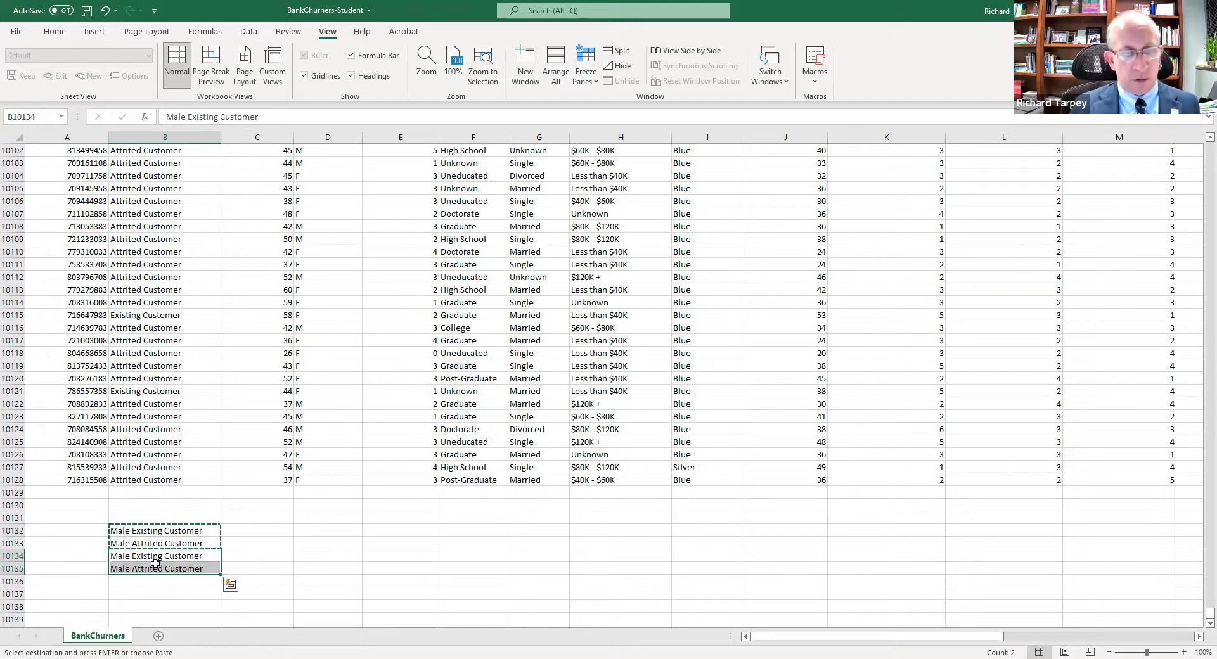
Turn the Male prefix into Female in the copied labels in B10134 and B10135
click(156, 558)
click(166, 116)
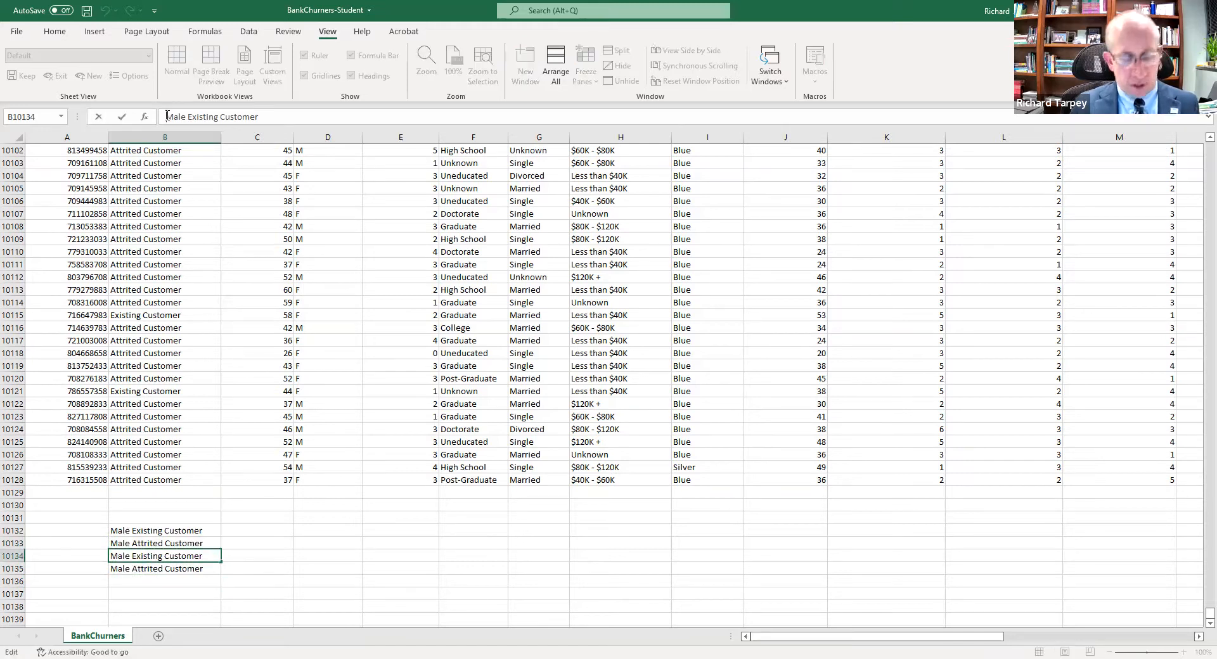
key(Delete)
text(Fe)
key(Return)
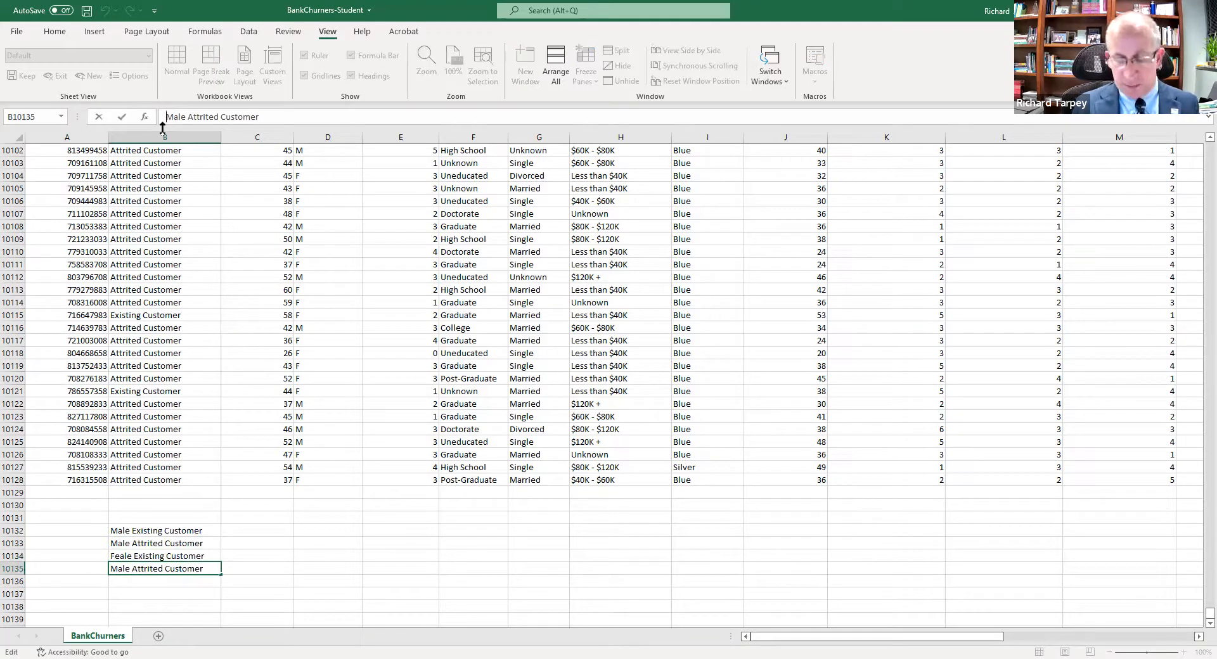
text(Fem)
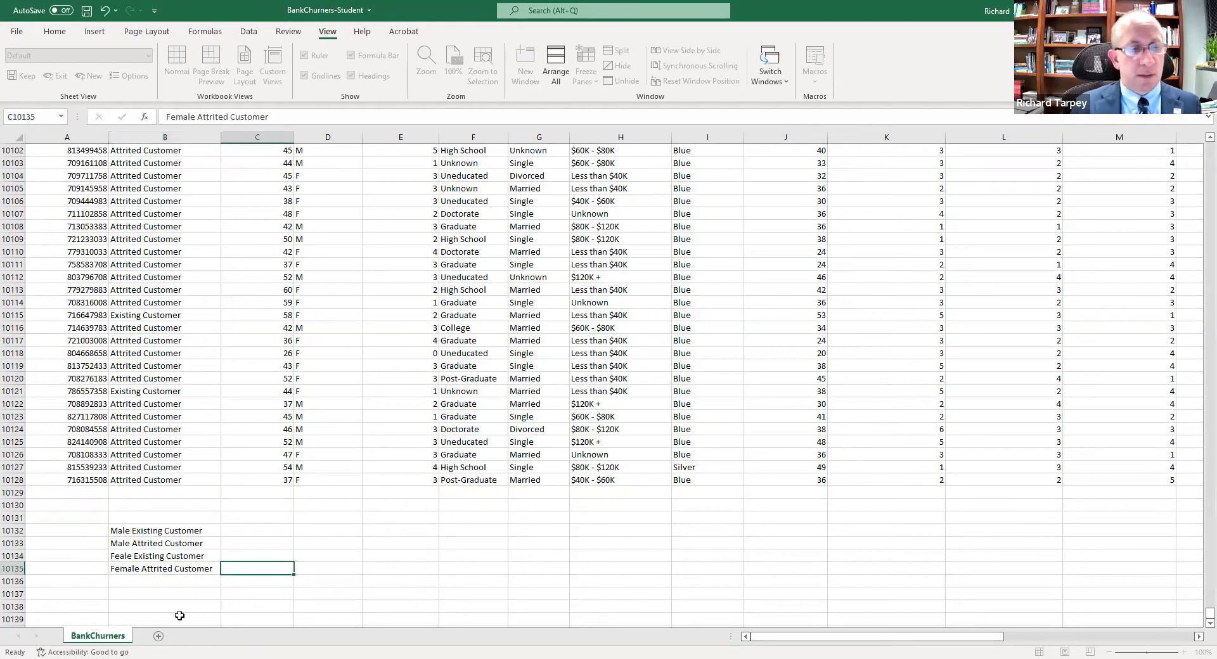
Correct the misspelled prefix in B10134 so the label reads Female Existing Customer, and review all four labels
click(166, 556)
click(171, 117)
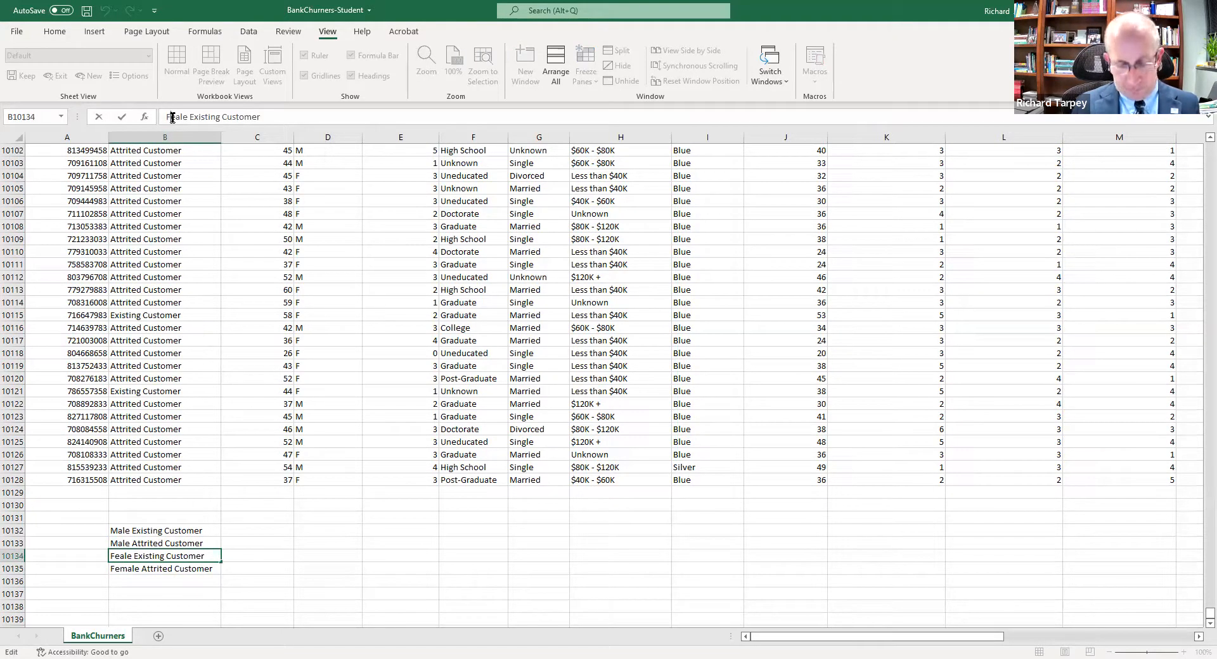
text(m)
click(156, 532)
click(141, 557)
click(172, 117)
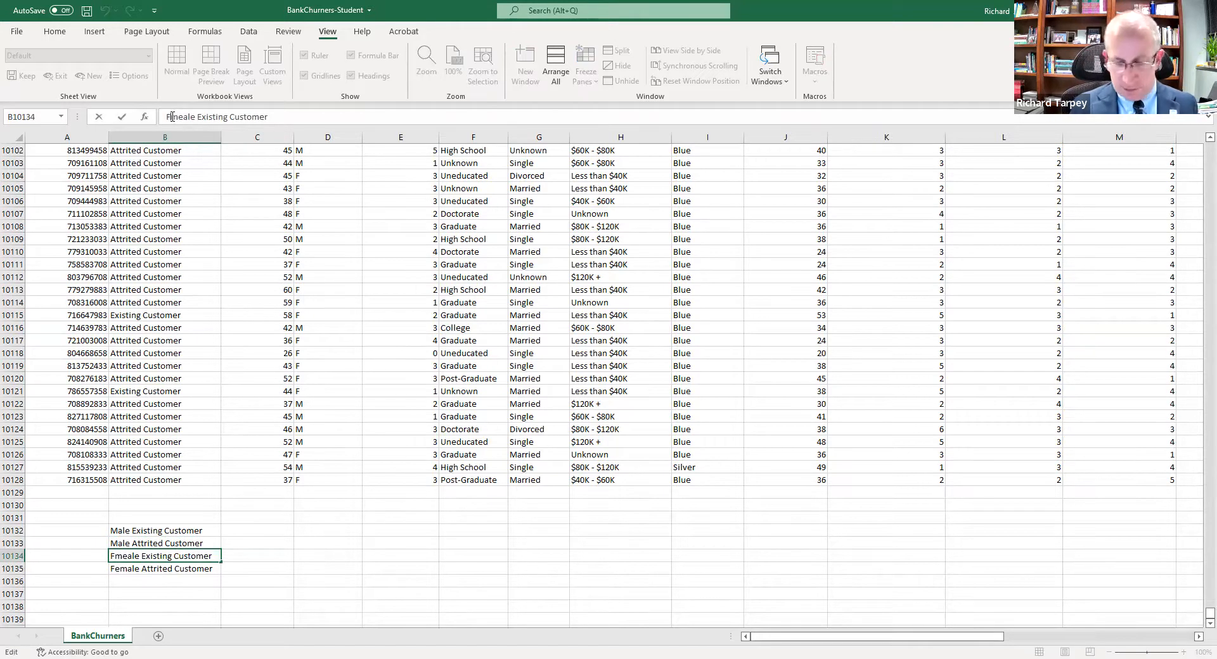
key(Delete)
key(Right)
text(m)
key(Tab)
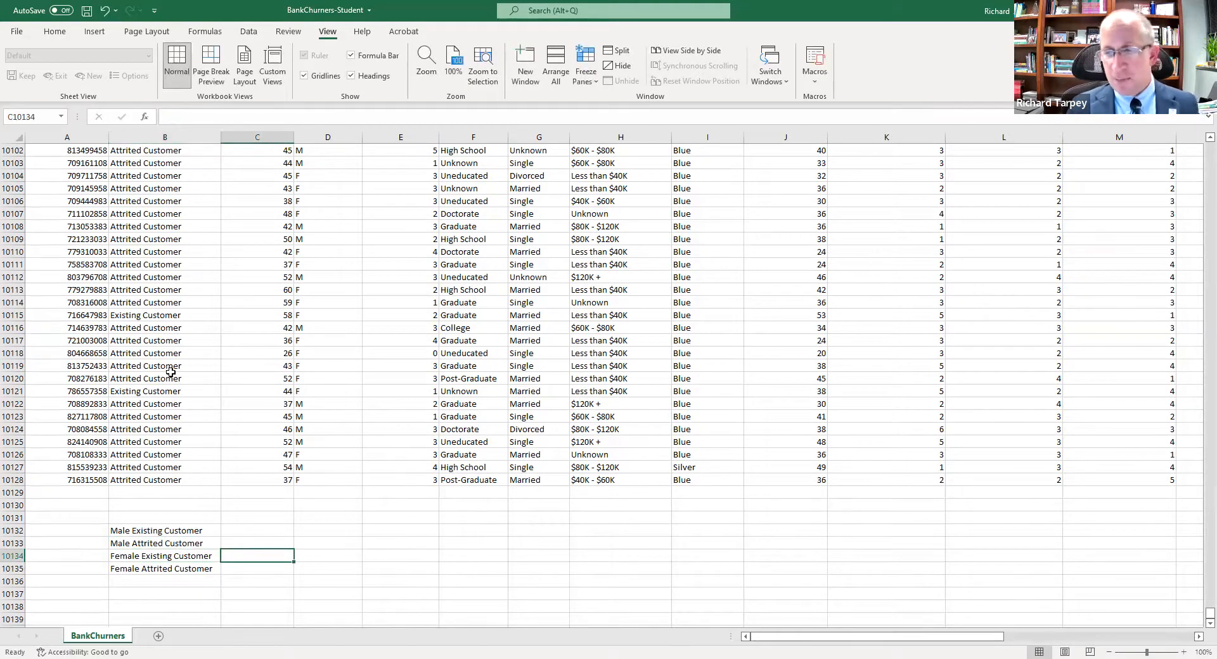
click(150, 560)
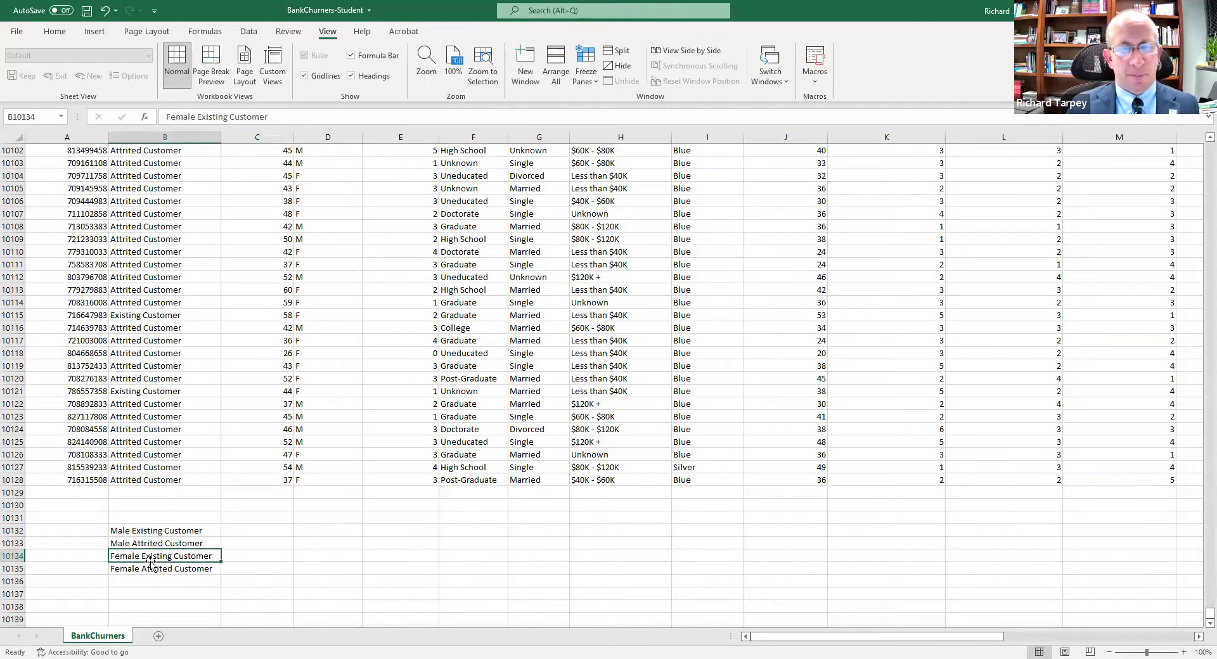
click(141, 595)
drag(163, 531, 165, 570)
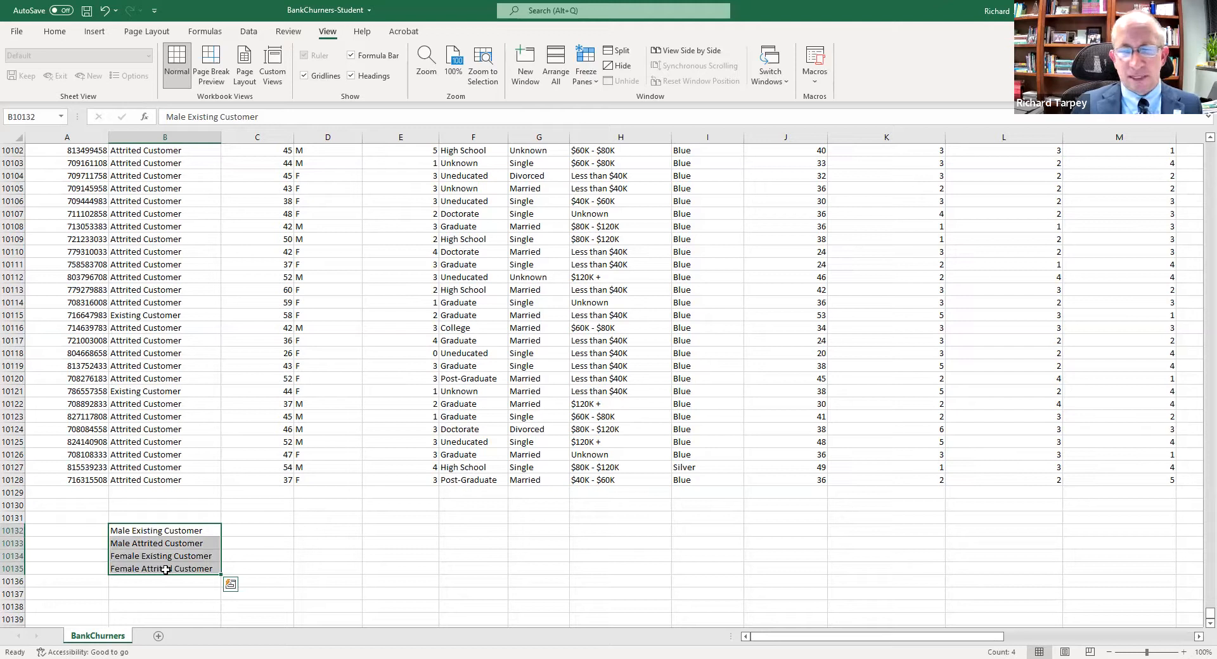
Start a COUNTIF function in C10132 beside Male Existing Customer by searching the function list for count
click(271, 528)
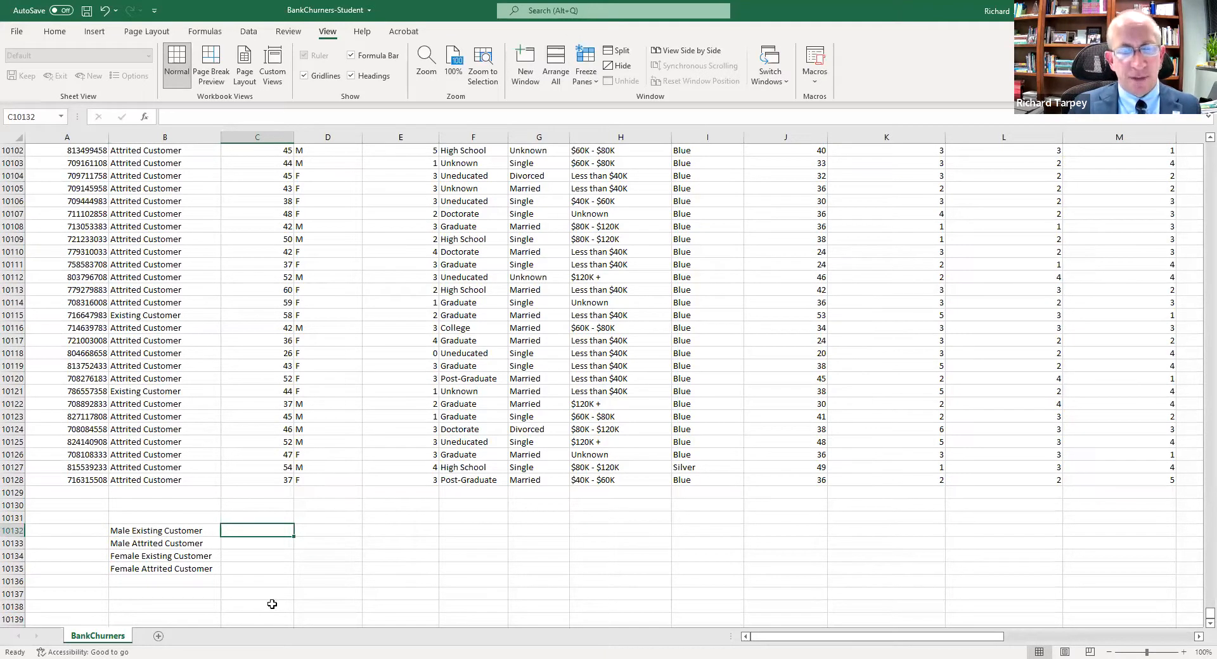
click(145, 116)
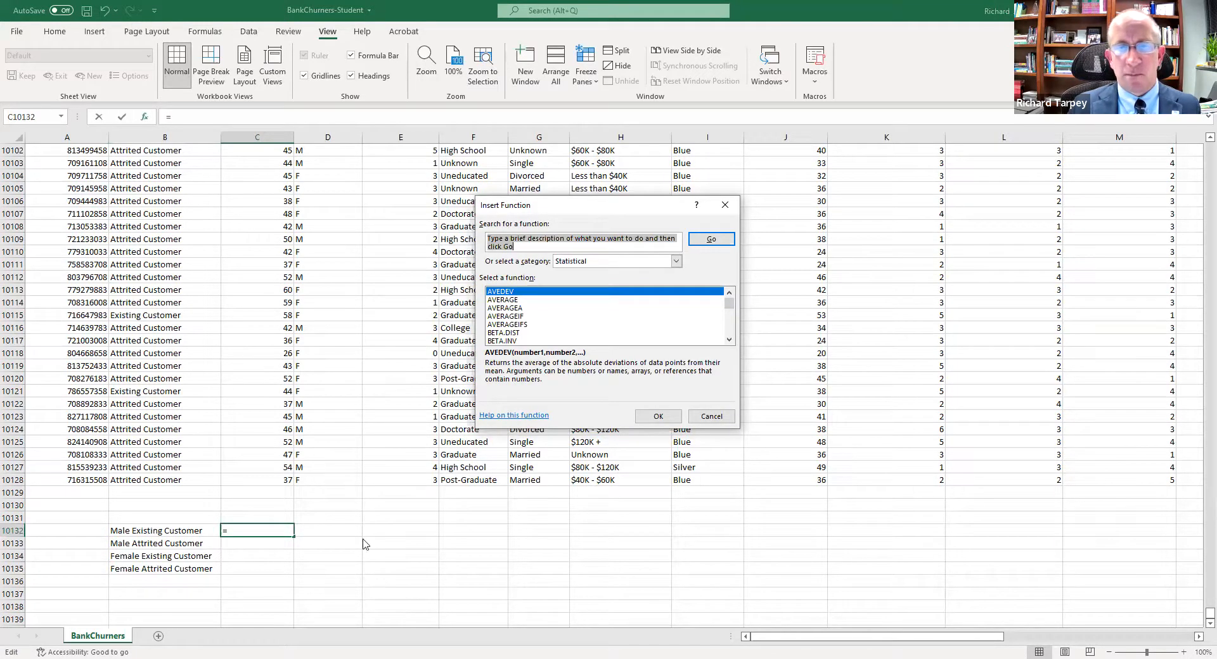
text(couin)
key(BackSpace)
key(BackSpace)
text(mn)
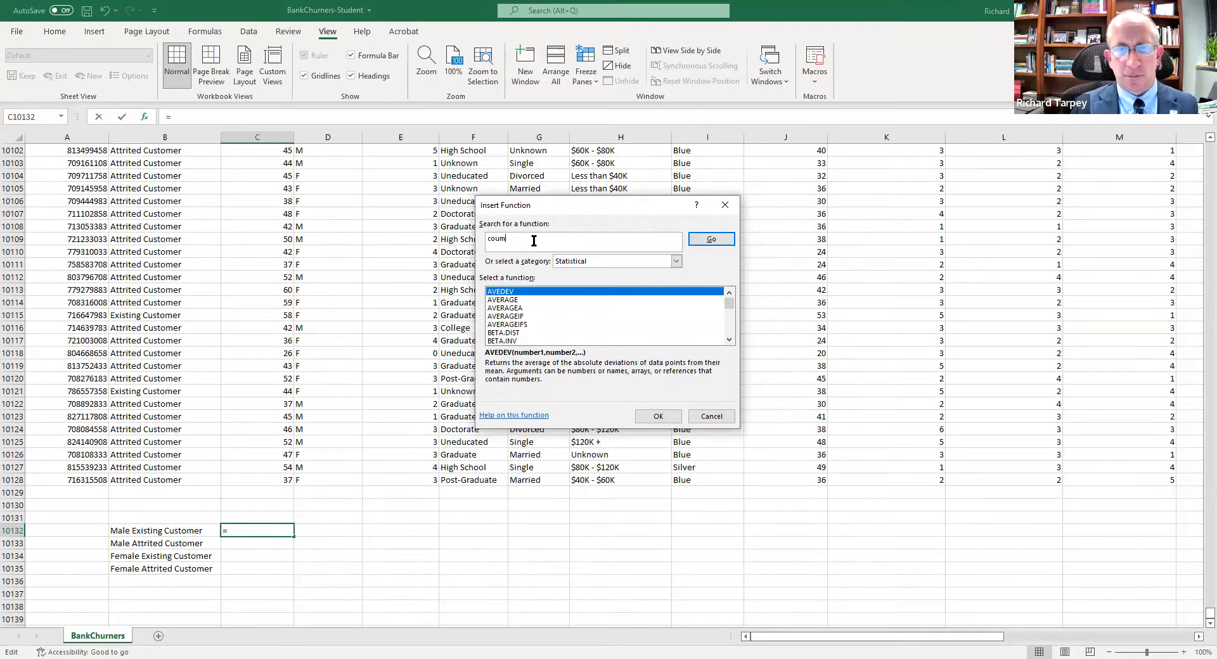
click(711, 240)
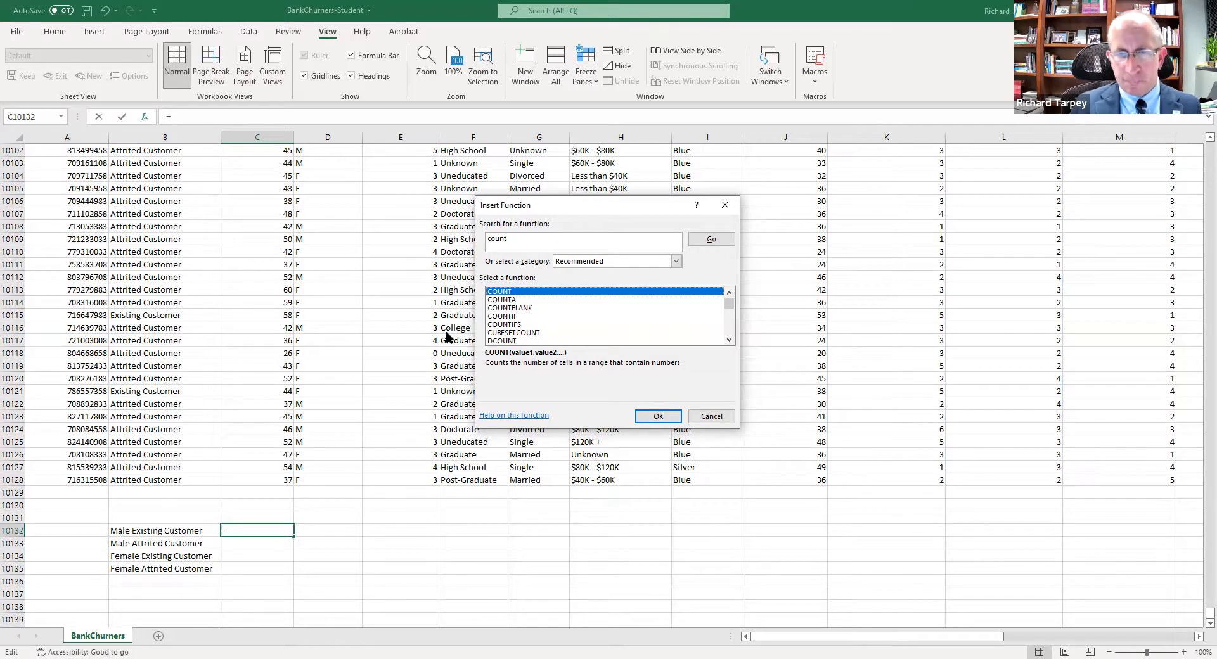
click(505, 317)
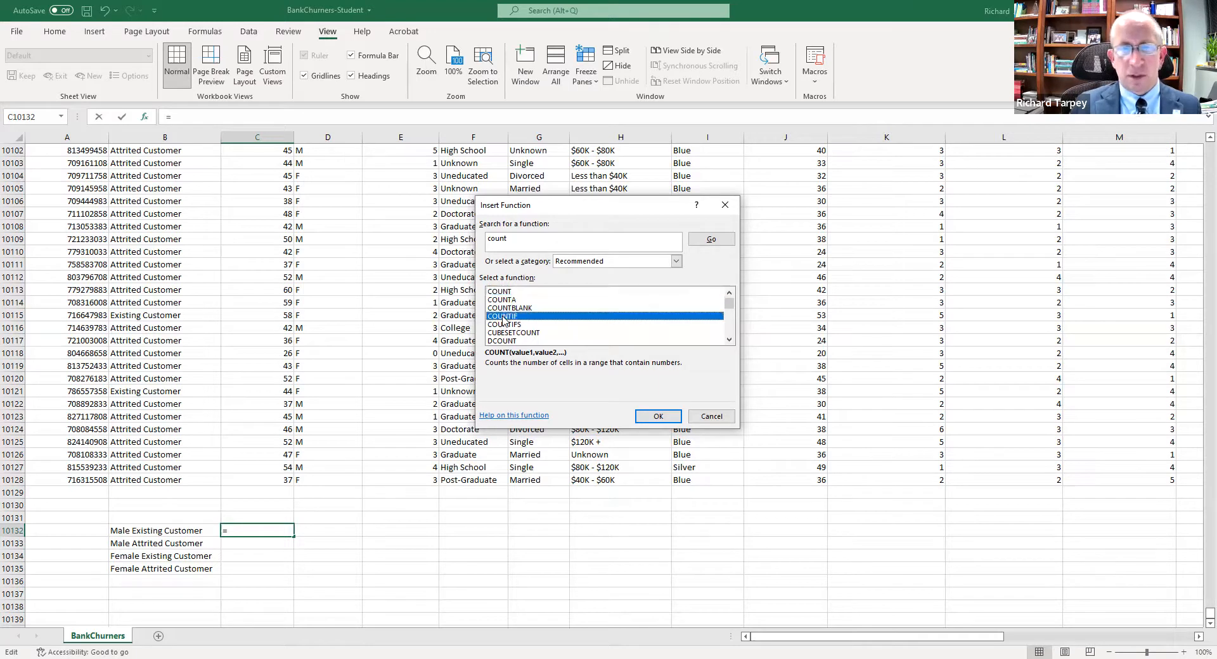
click(659, 415)
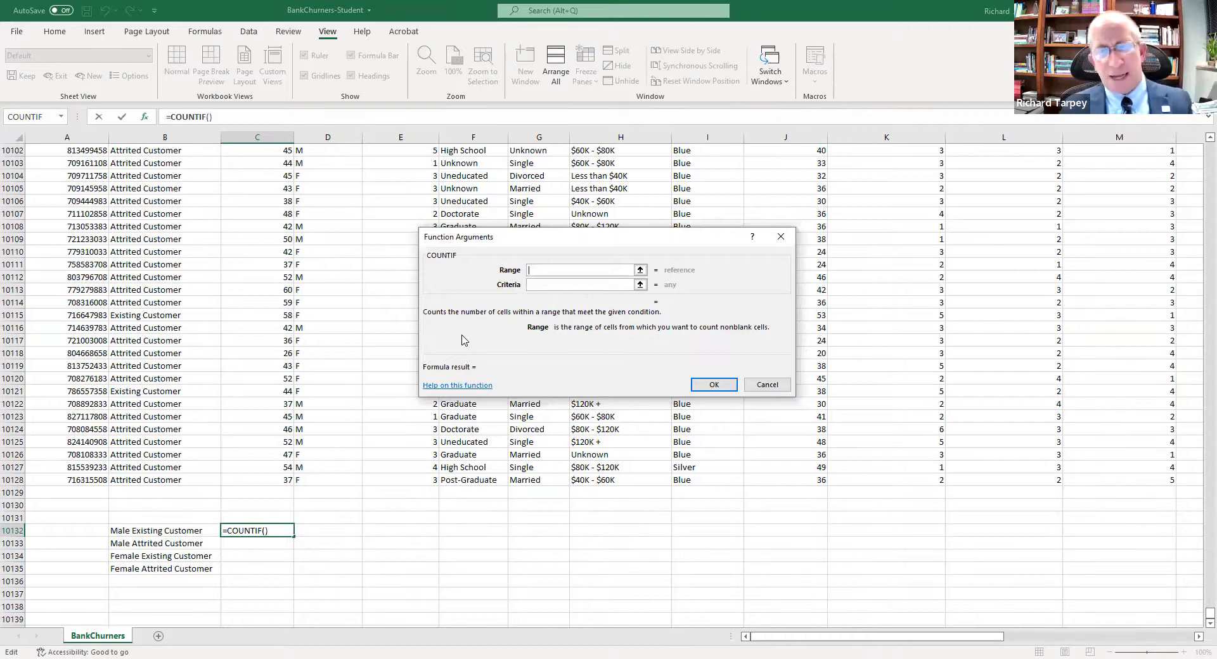
Set the COUNTIF range to the whole Gender column data, D2:D10128
click(326, 479)
key(shift+Up)
key(shift+Up)
key(shift+Up)
key(shift+Up)
key(shift+Up)
key(shift+Up)
key(shift+Up)
key(shift+Up)
key(shift+Up)
key(shift+Up)
key(shift+Up)
key(shift+Up)
key(shift+Up)
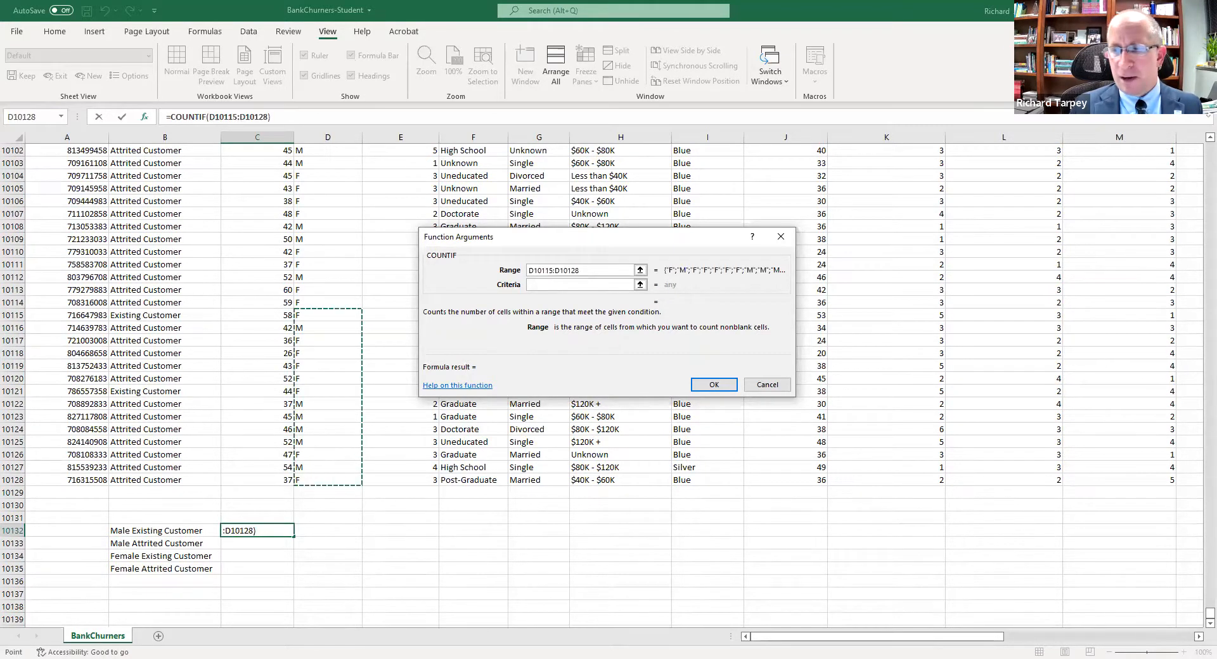
drag(1209, 613, 1209, 149)
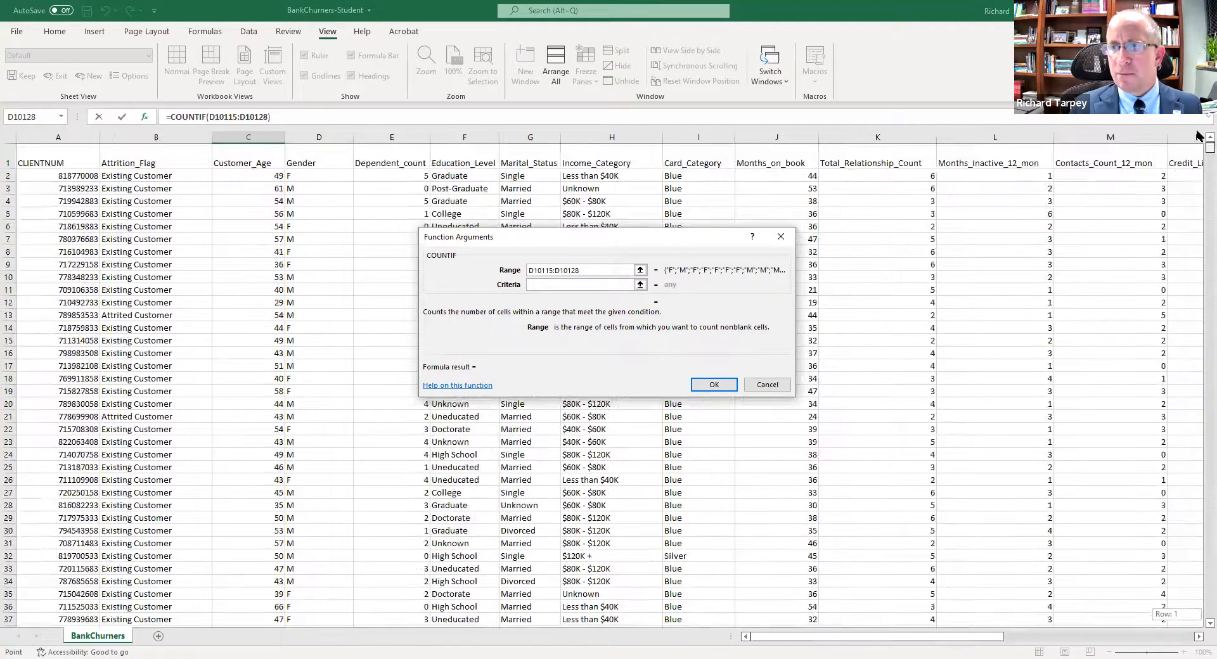
shift+click(303, 181)
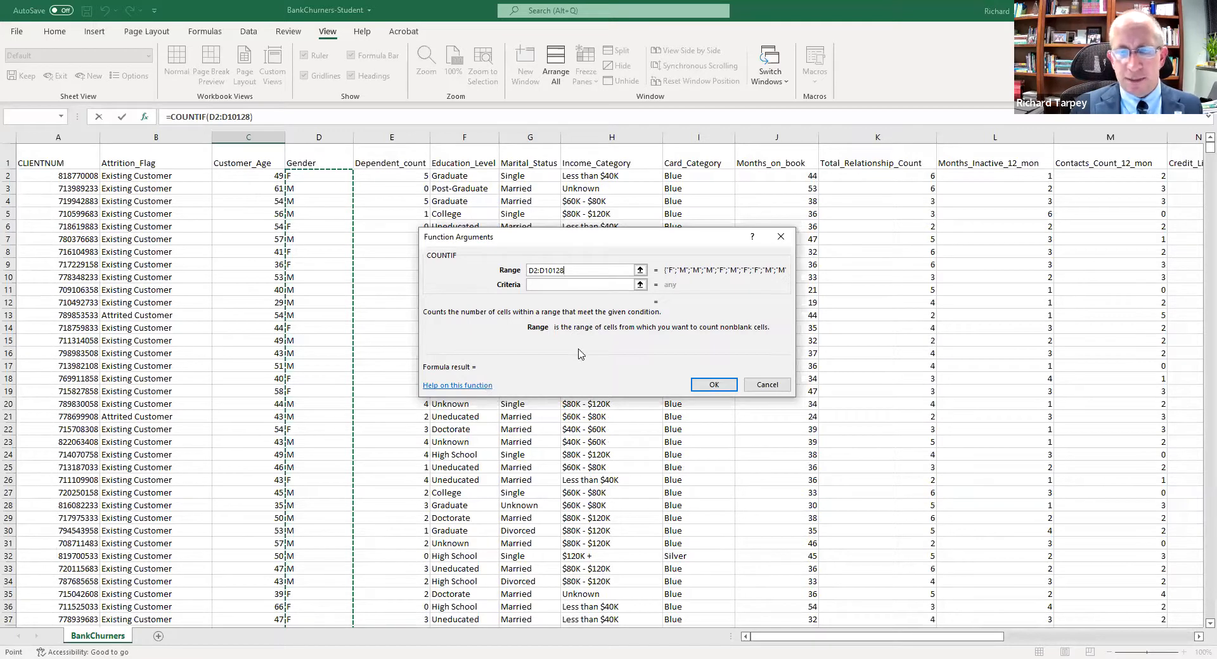
Set the COUNTIF criteria to M and finish the formula in C10132
click(541, 285)
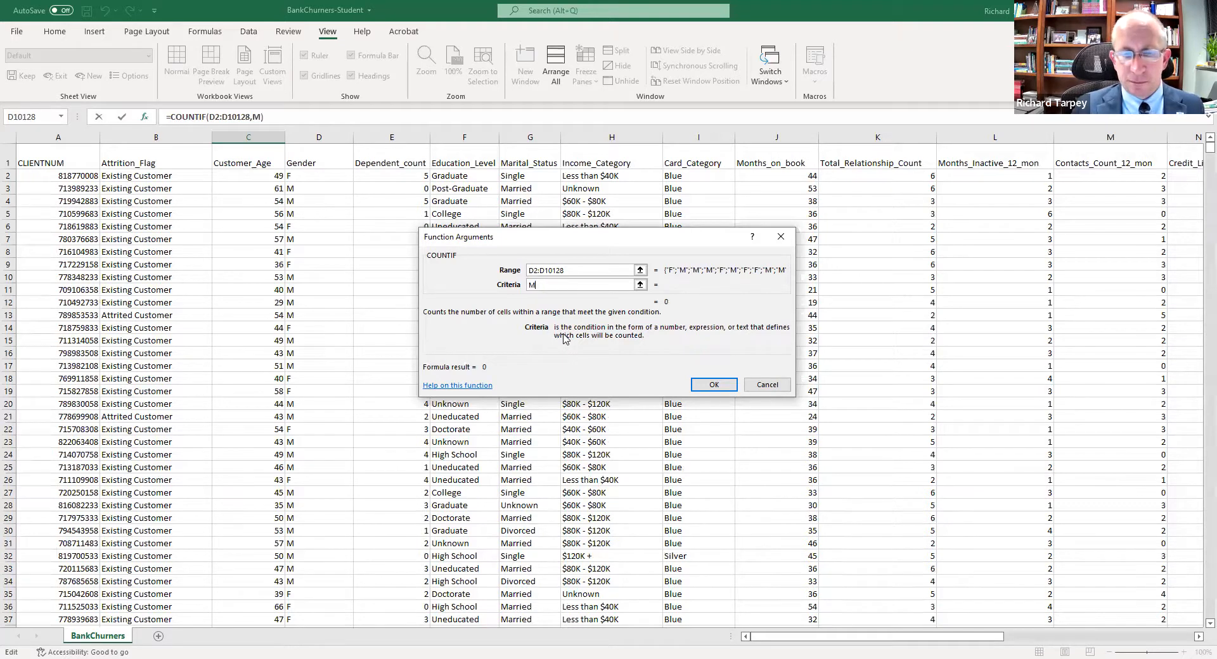
key(Tab)
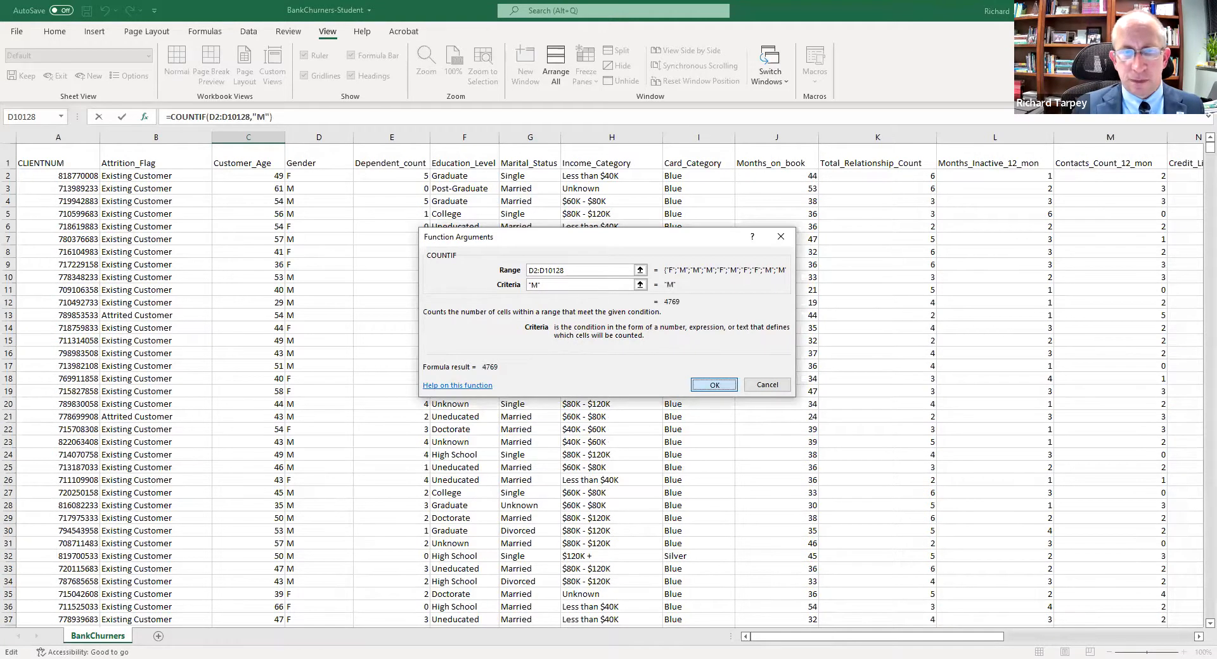
key(Return)
scroll(638, 436, down, 3)
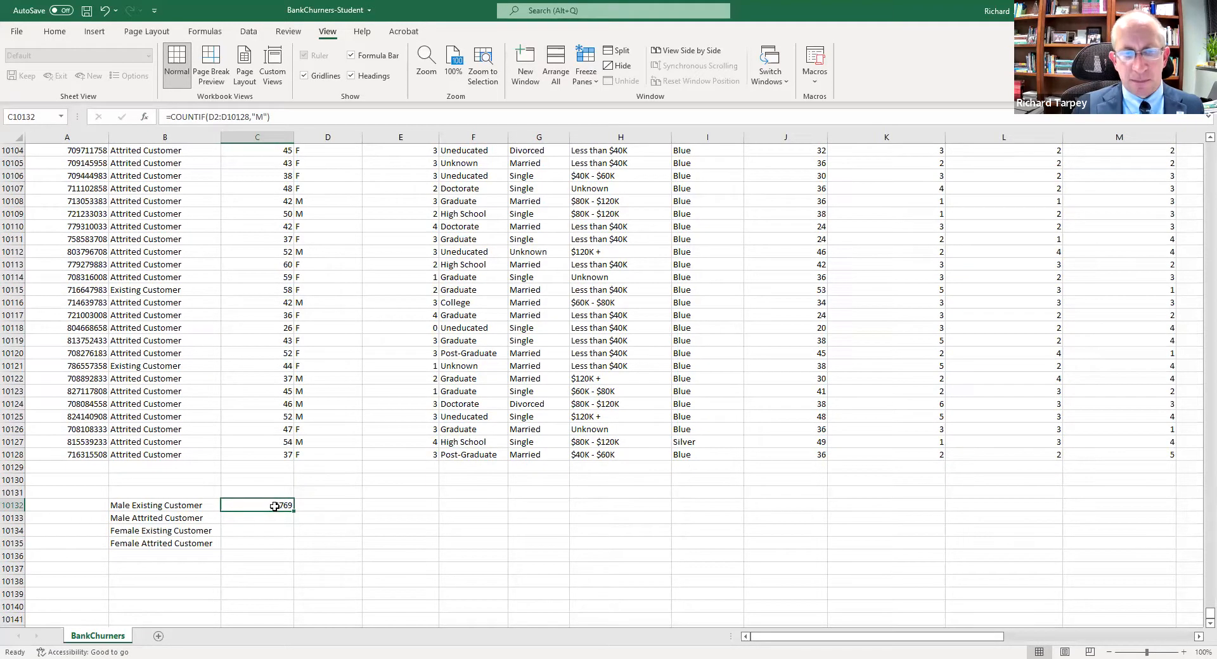
Make the range in the C10132 formula absolute as $D$2:$D$10128
click(214, 116)
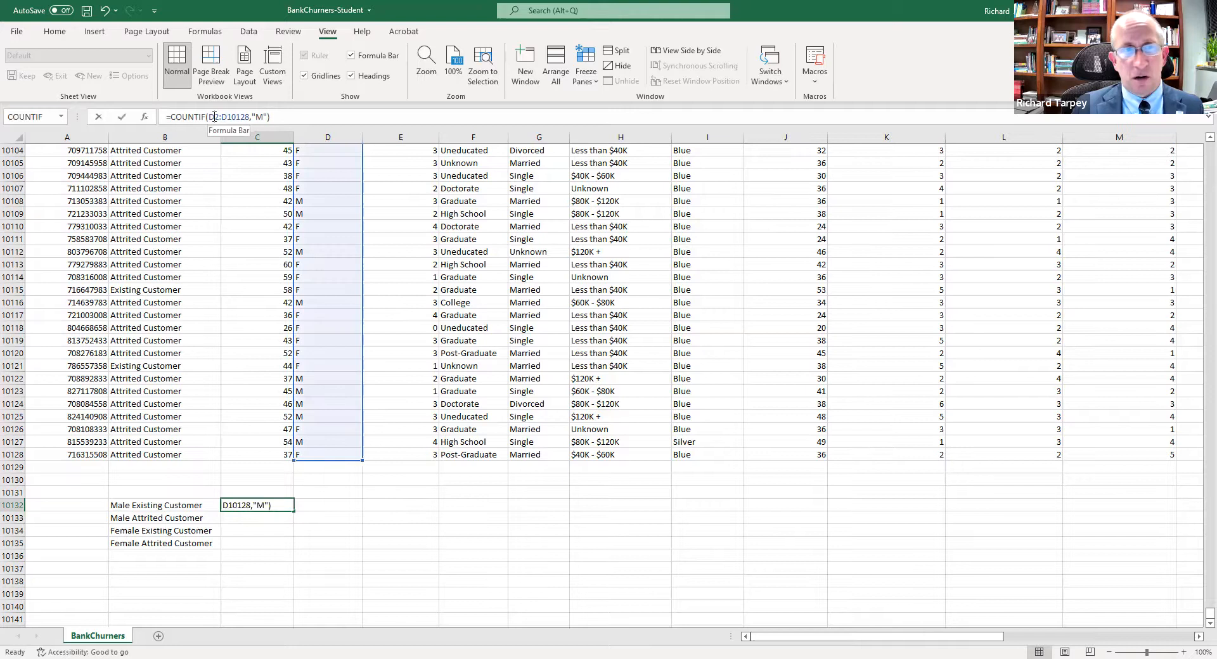
key(F4)
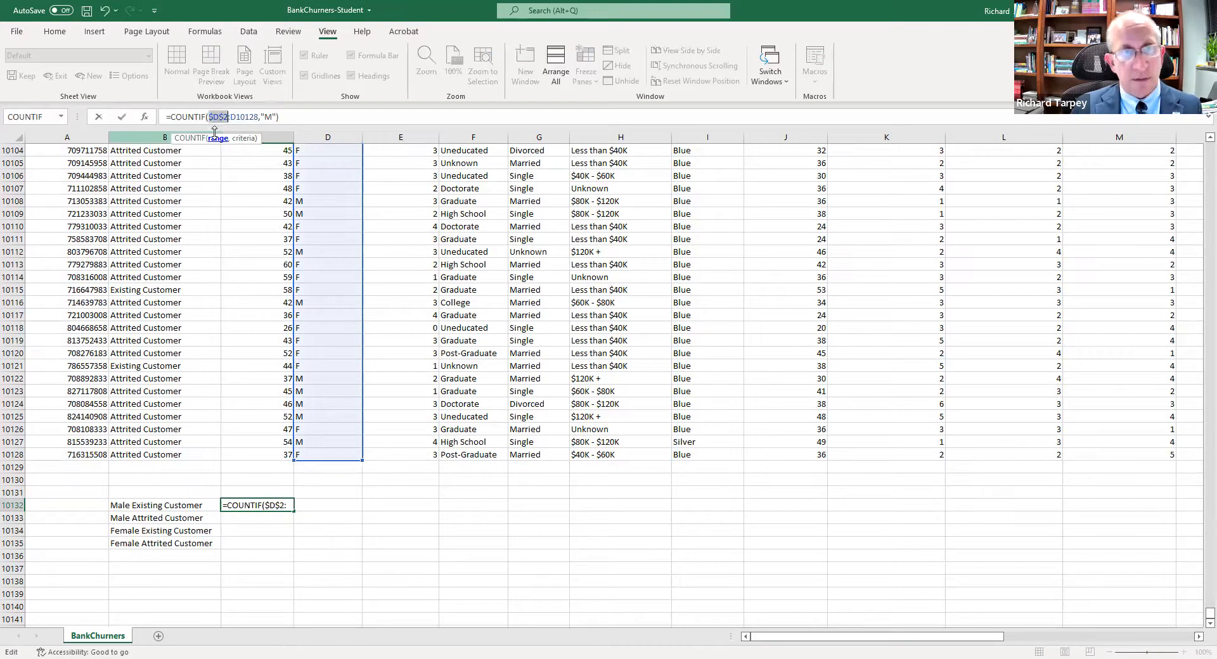
key(Right)
key(Right)
key(F4)
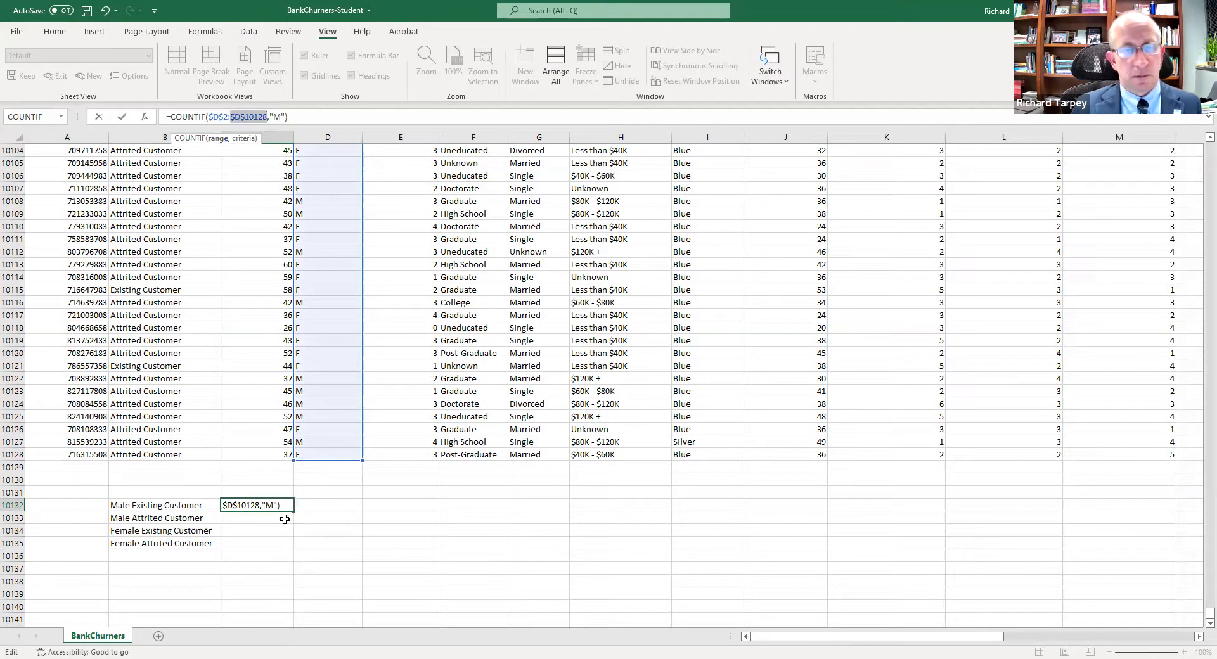
key(ctrl+Return)
Copy the C10132 formula to C10134 for Female Existing Customer and change its criterion to "F"
key(ctrl+c)
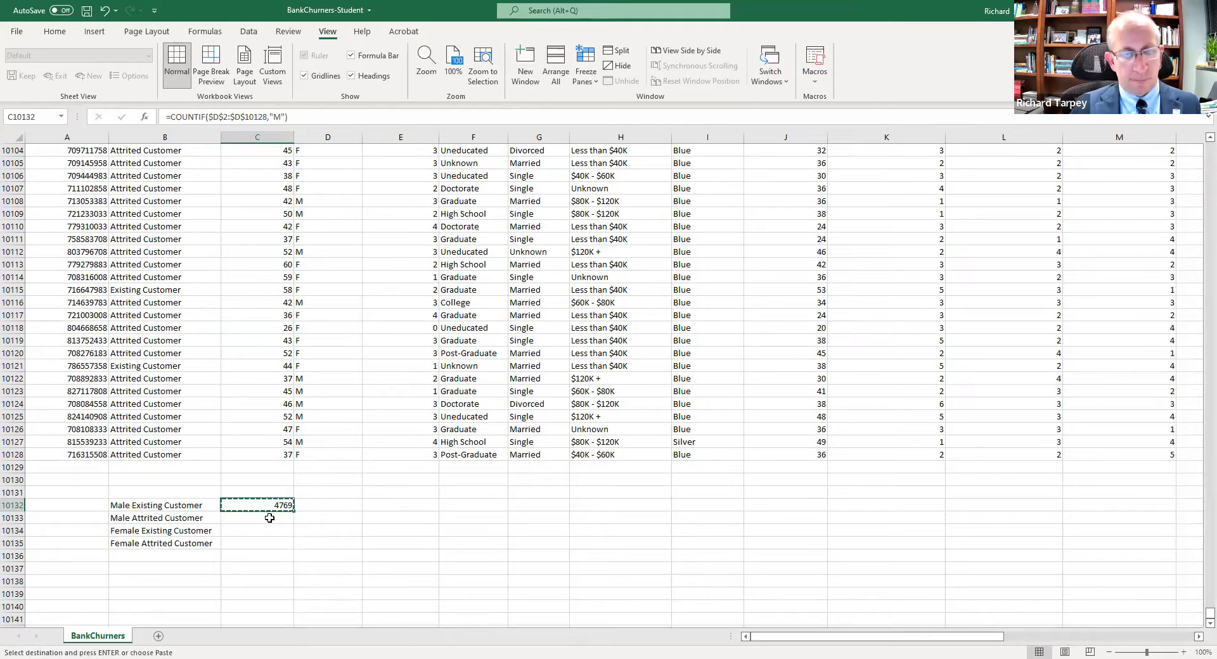
click(267, 529)
key(ctrl+v)
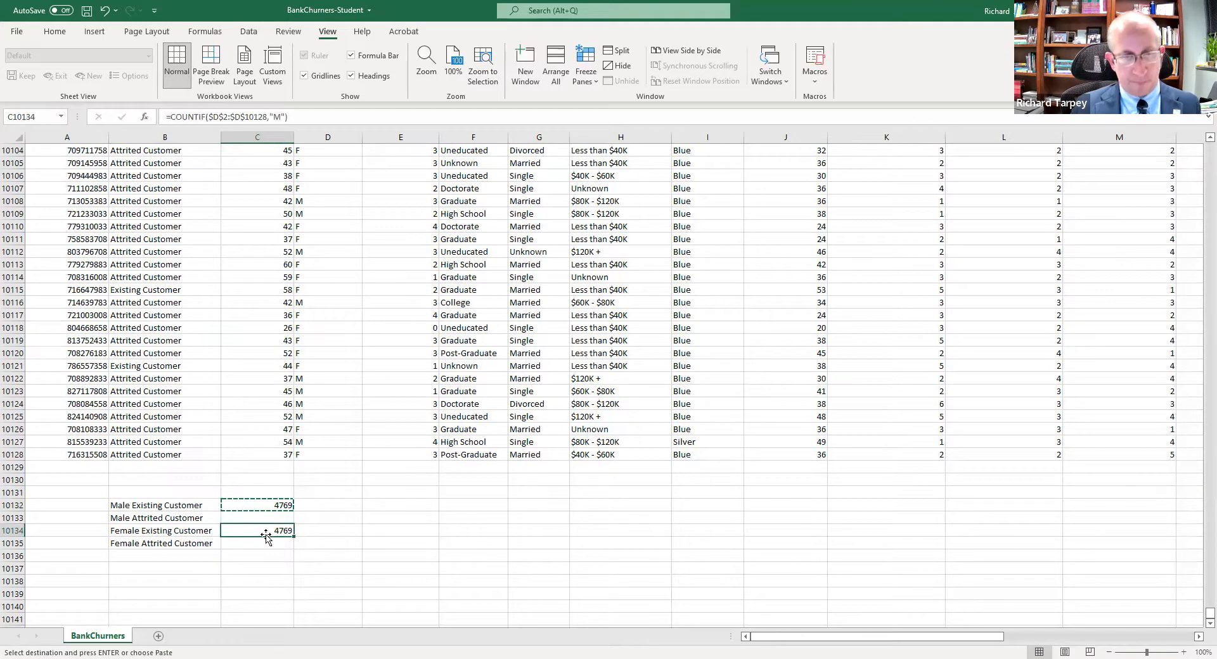
double_click(273, 118)
text(F)
key(Return)
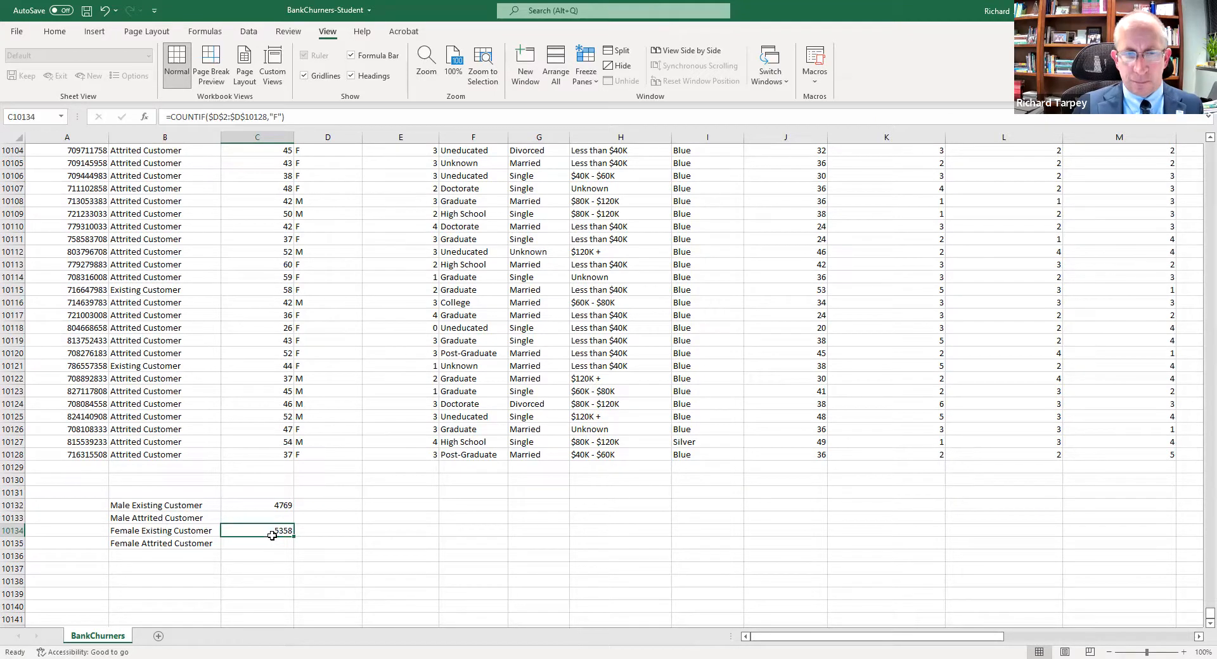
Check the sum of the male and female counts in C10132:C10134 against the number of data rows
click(271, 505)
click(272, 529)
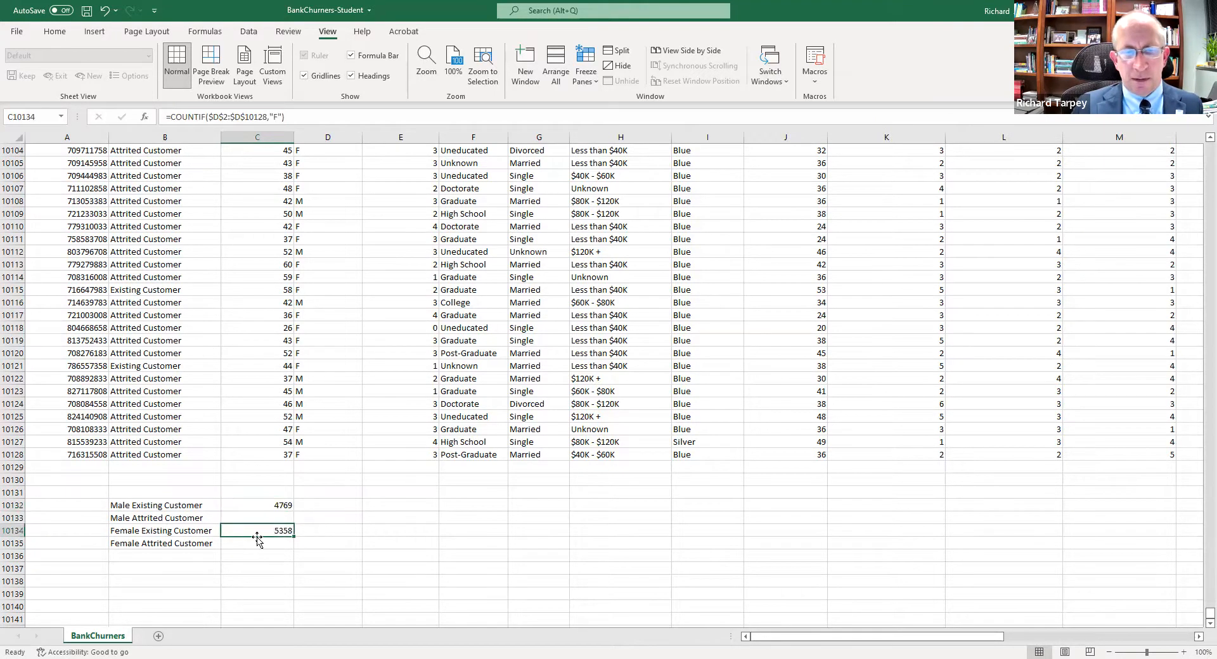
scroll(298, 515, down, 2)
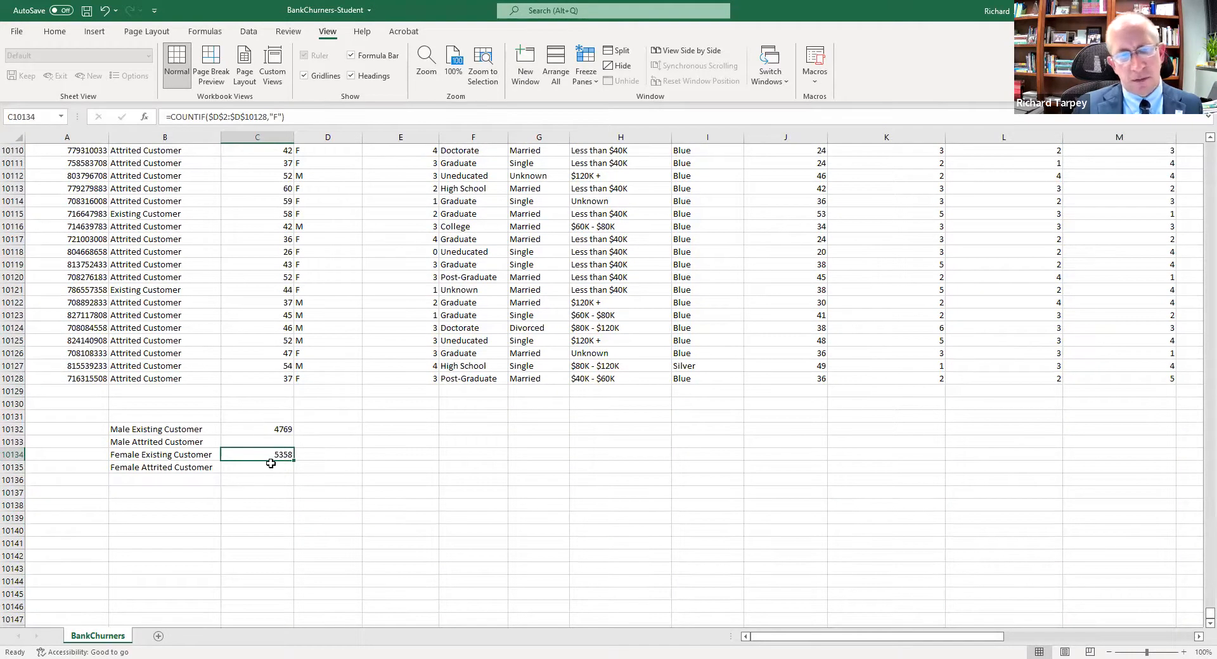
drag(268, 430, 274, 457)
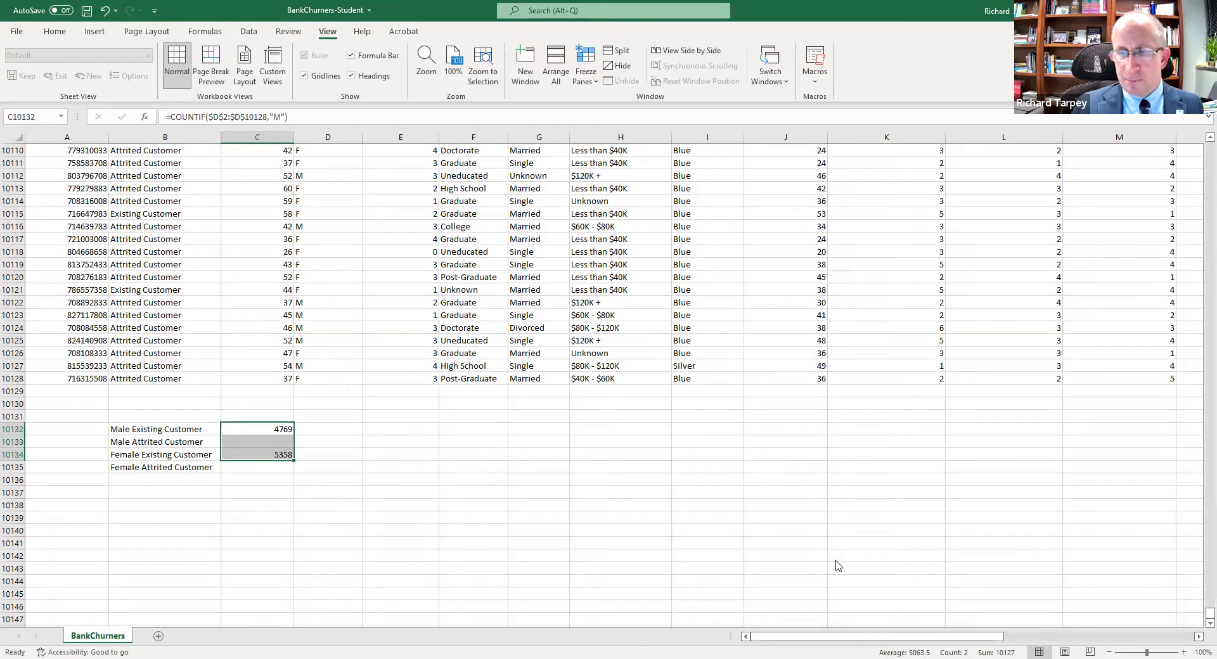
drag(275, 429, 273, 458)
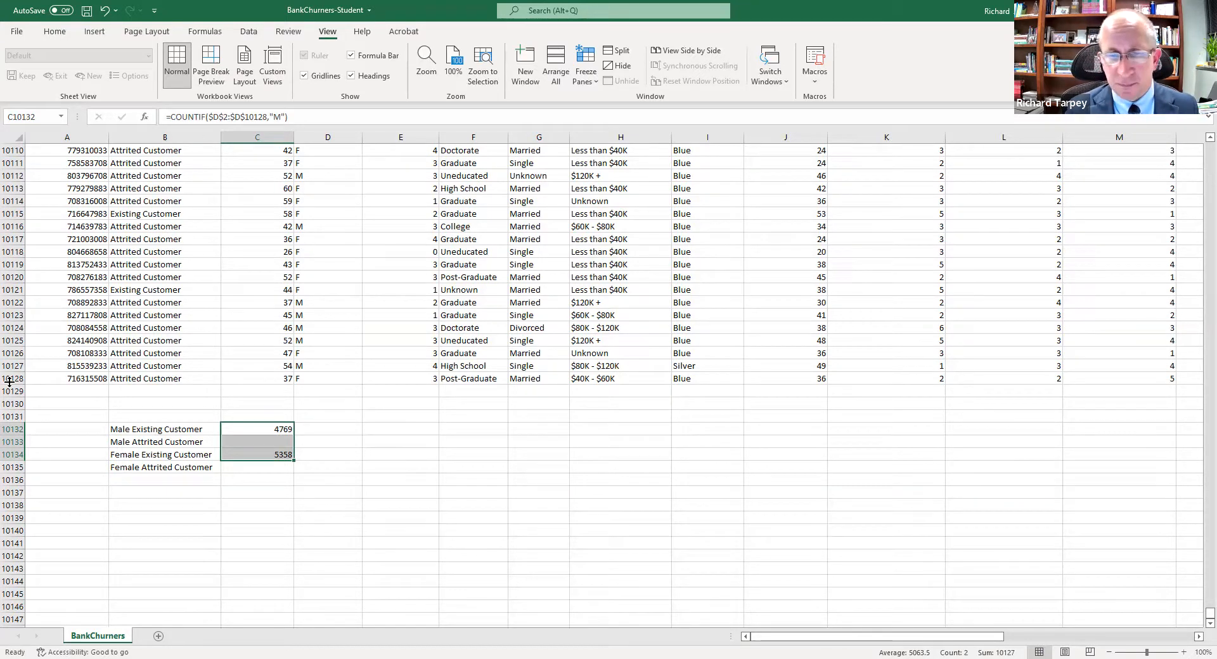
click(259, 529)
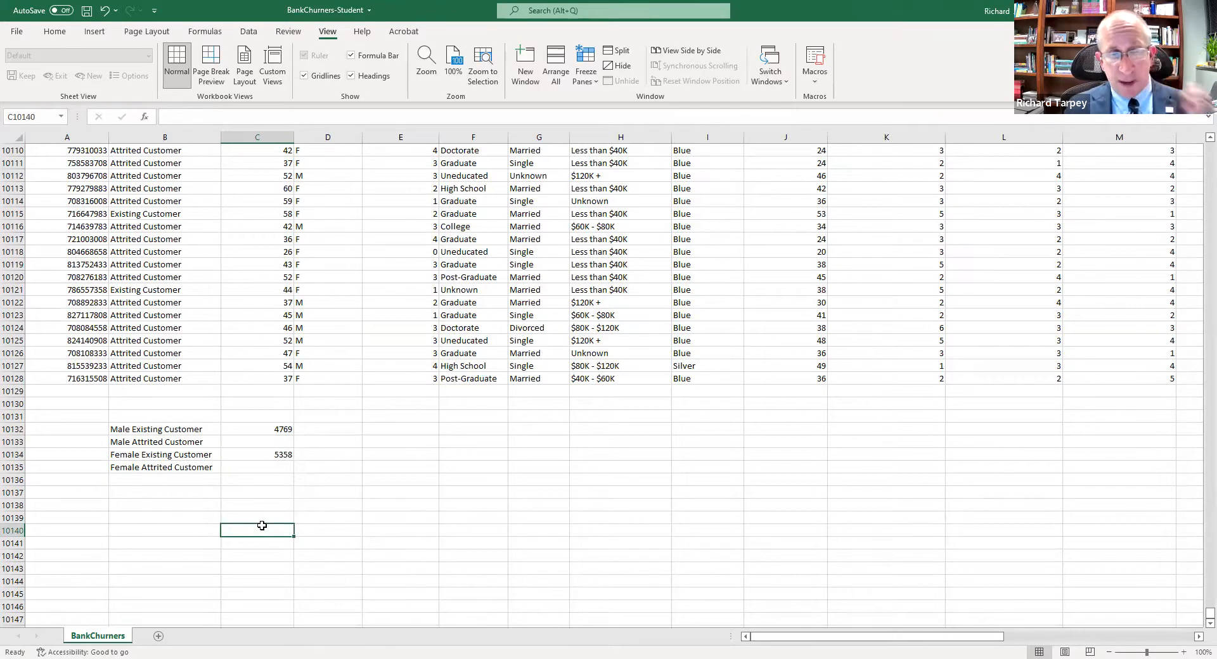
Review the COUNTIF formulas against their labels and the gender and attrition values in the data rows
click(175, 431)
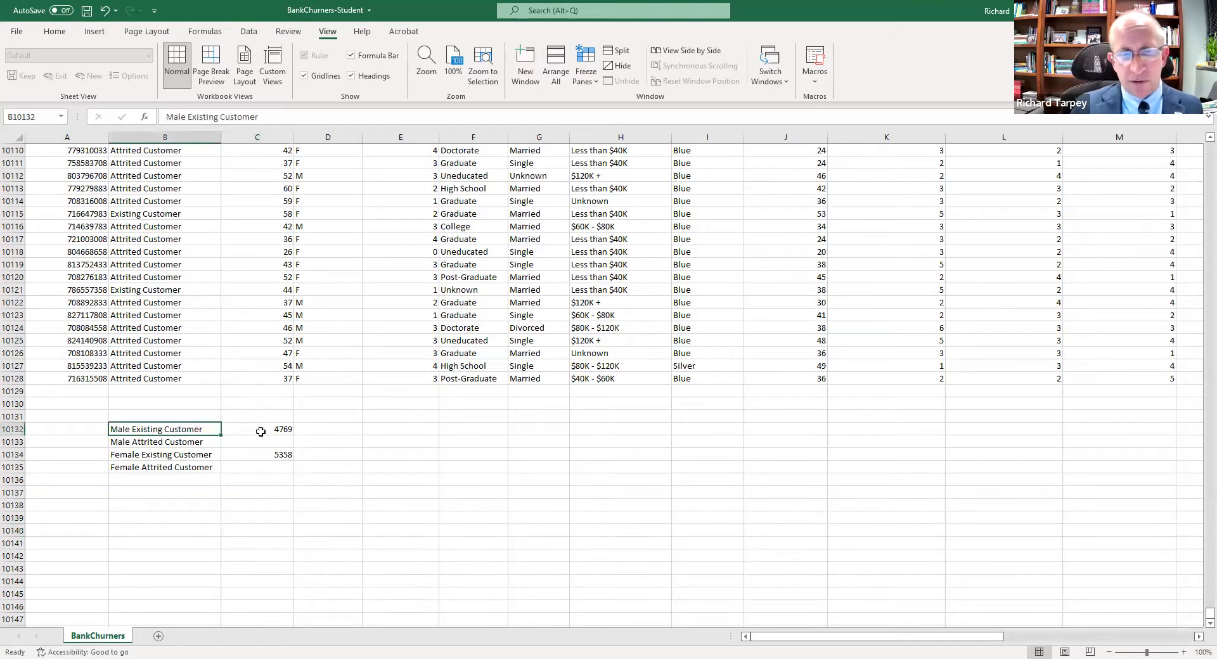
click(258, 454)
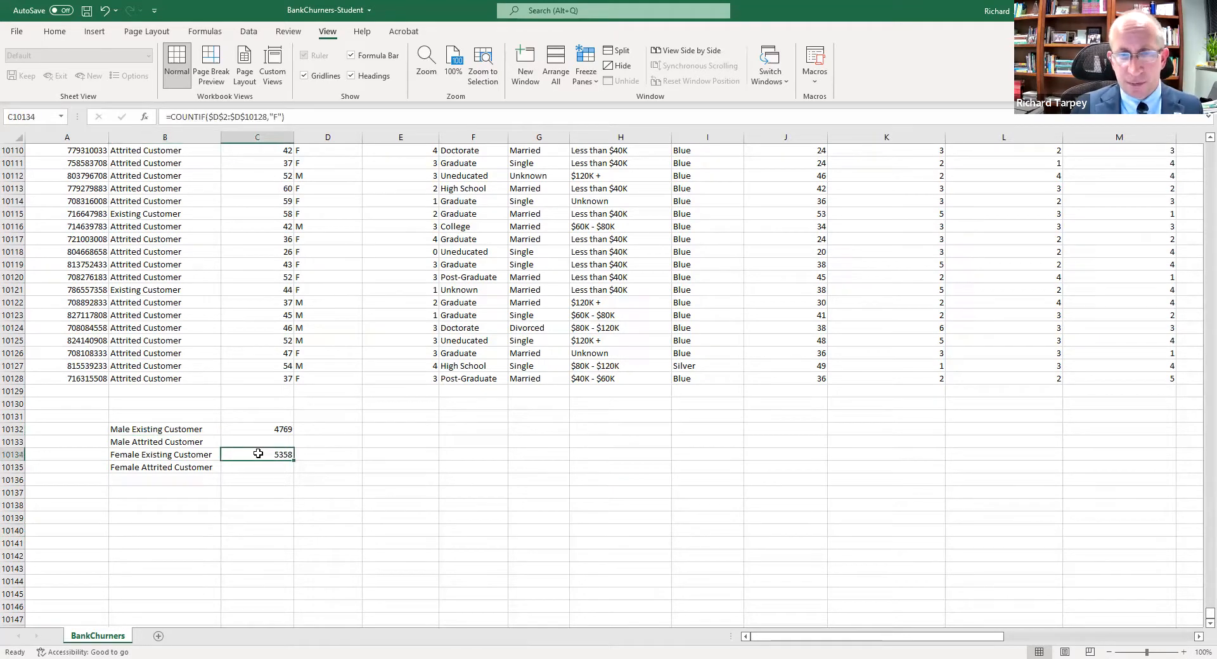
double_click(265, 429)
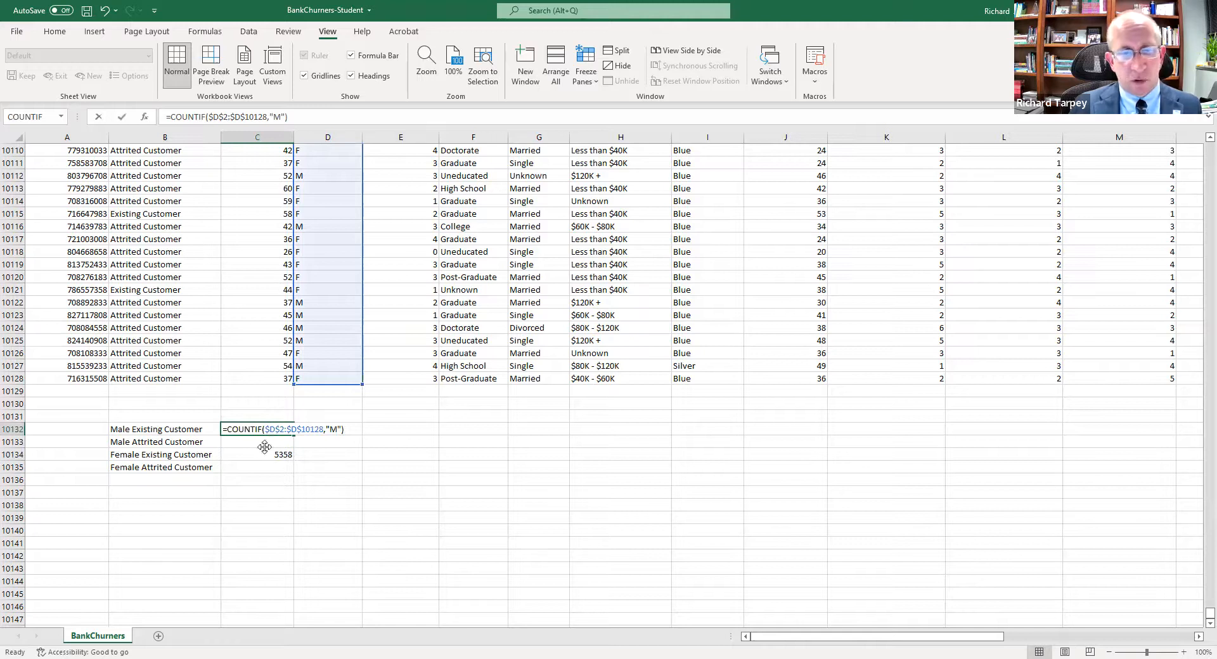
key(Return)
key(Down)
key(Down)
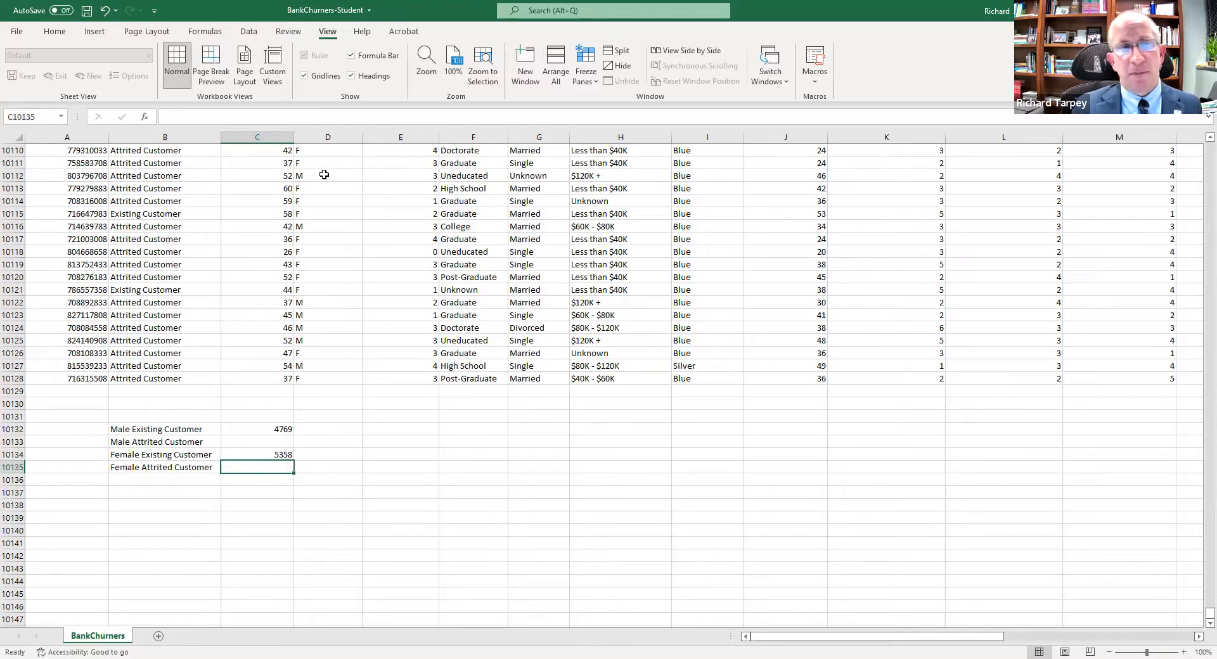
click(324, 174)
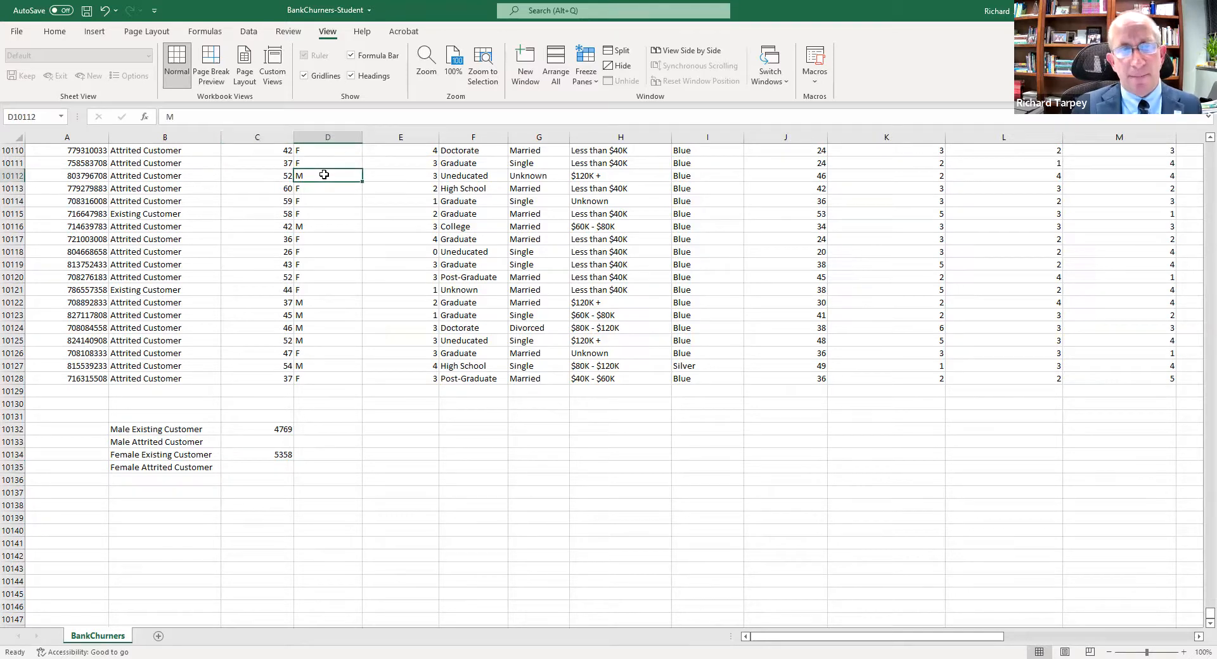
click(177, 175)
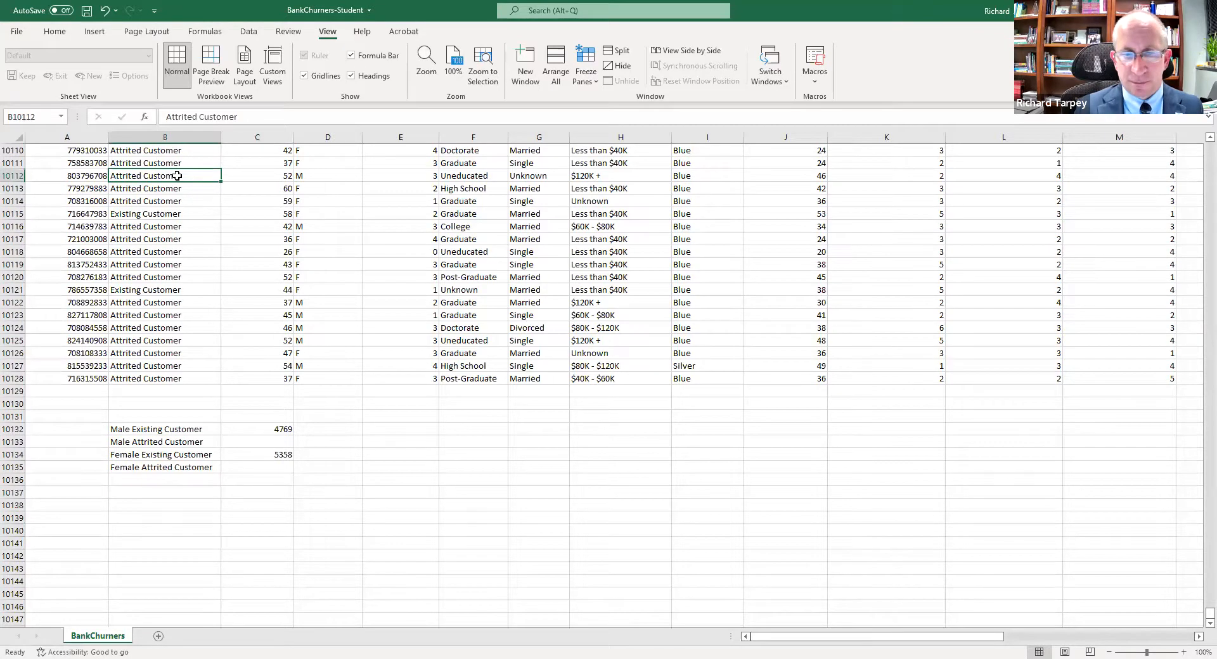
Change the function in the C10132 formula from COUNTIF to COUNTIFS
click(275, 432)
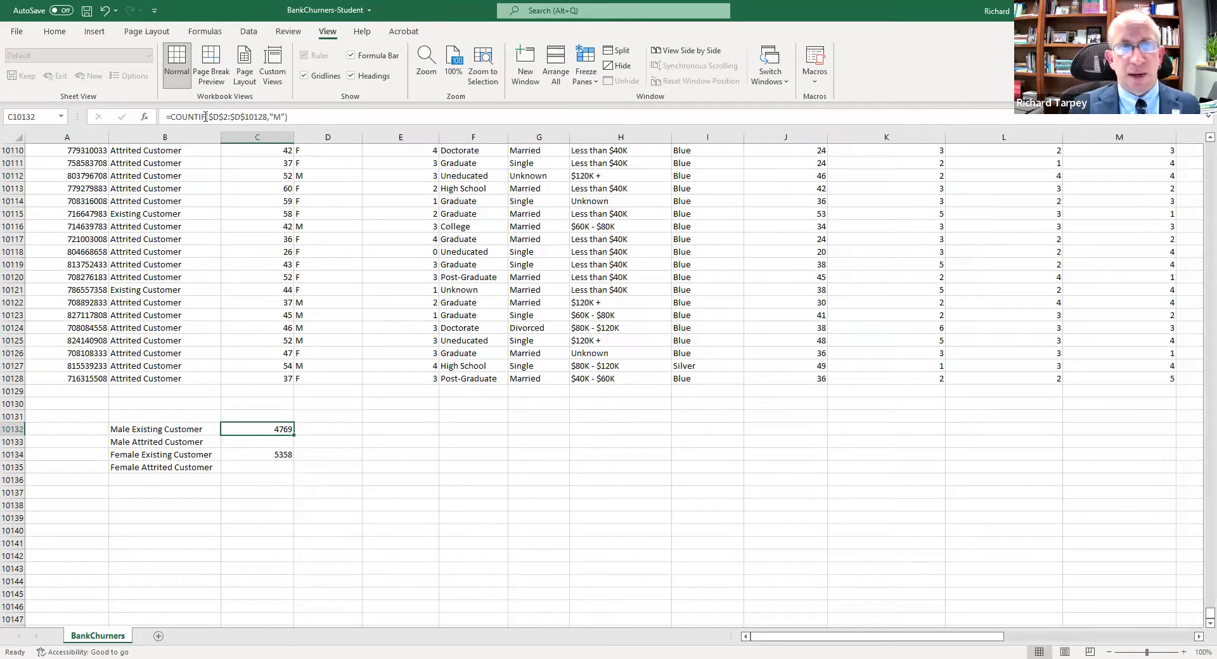
key(F2)
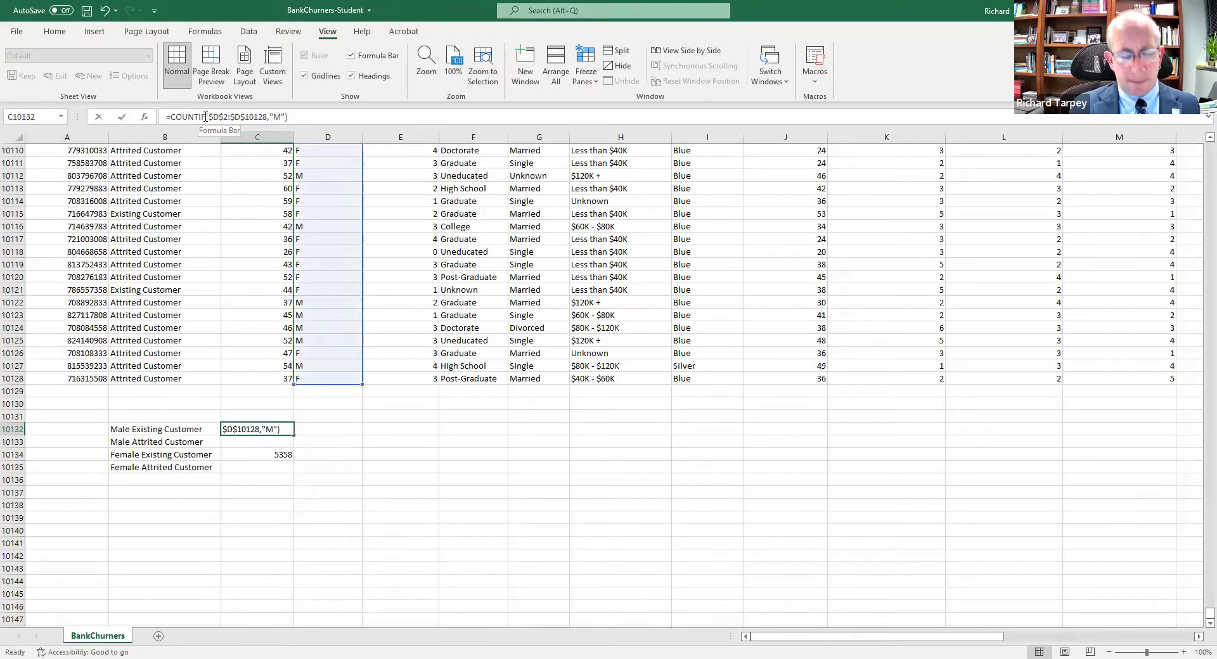
click(204, 117)
text(s)
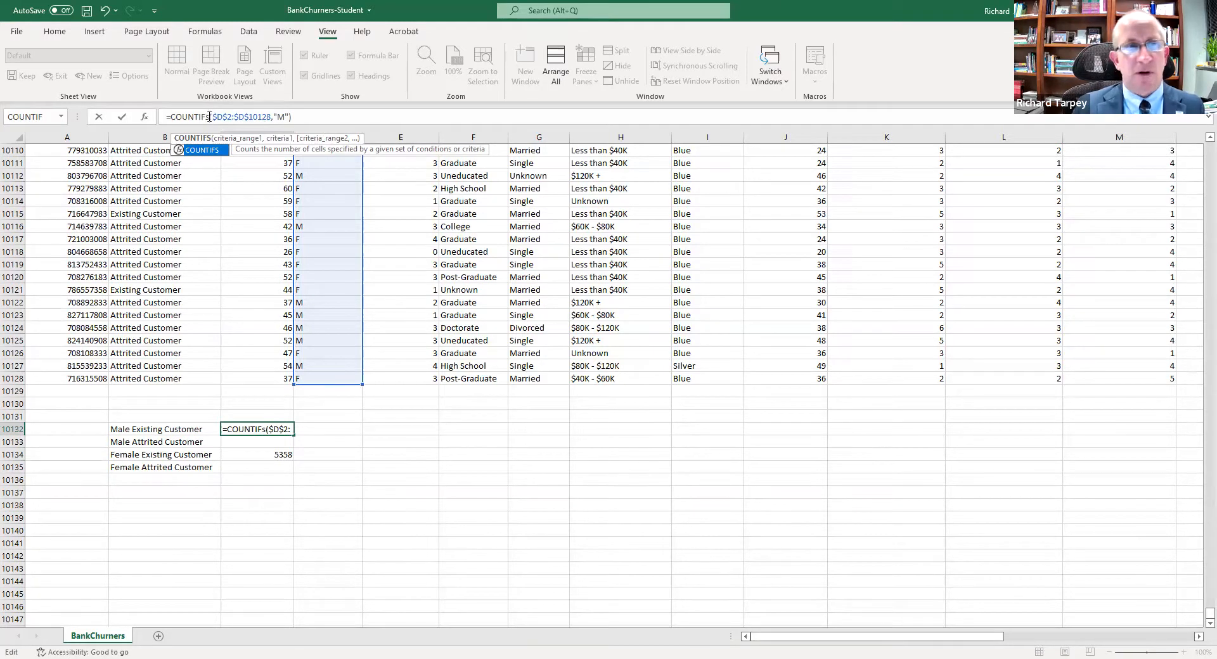
Duplicate the $D$2:$D$10128,"M" argument pair within the C10132 formula as a second range and criterion
drag(212, 116, 289, 115)
key(ctrl+c)
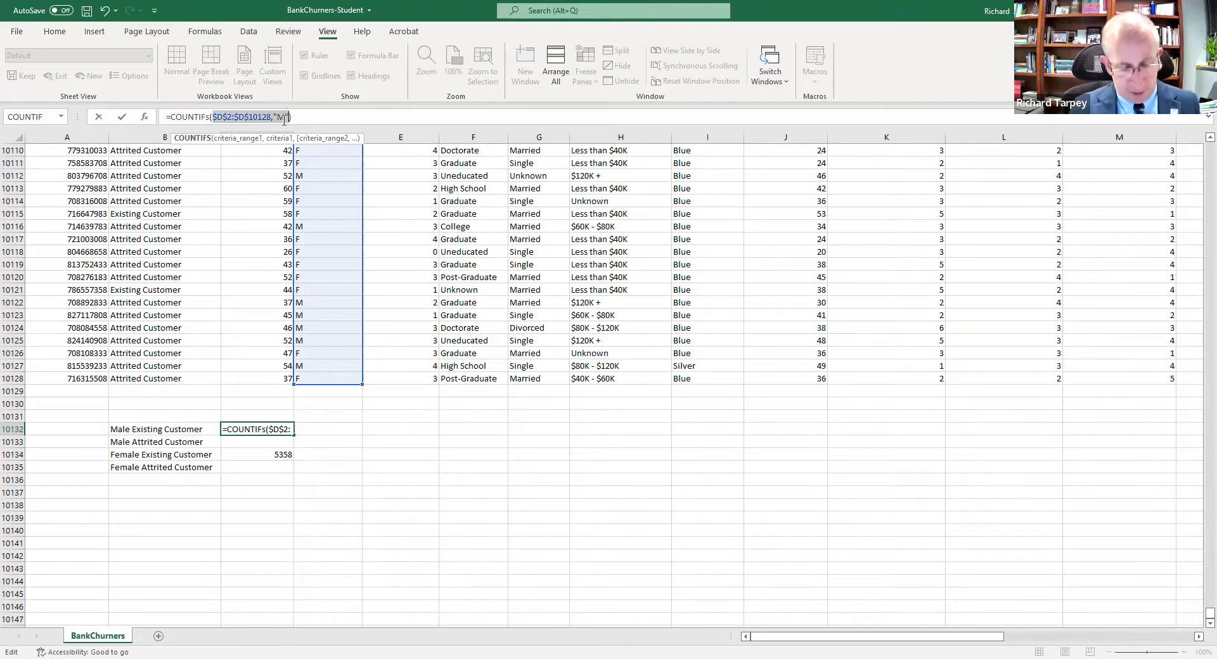
click(289, 117)
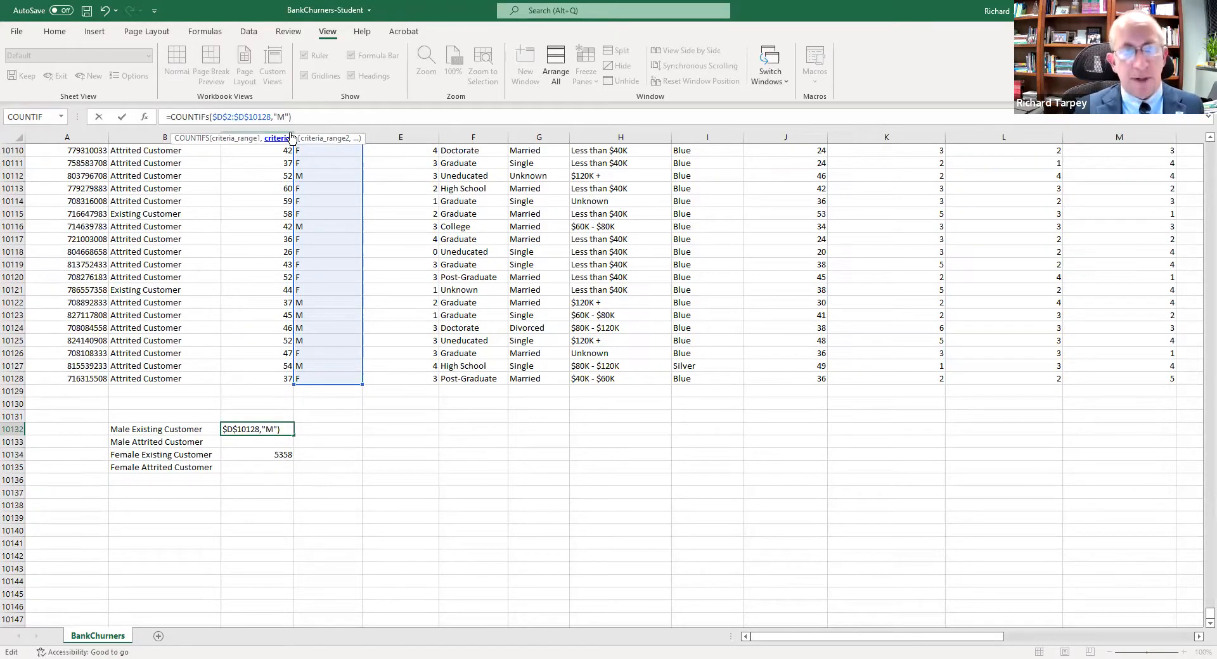
text(,)
key(ctrl+v)
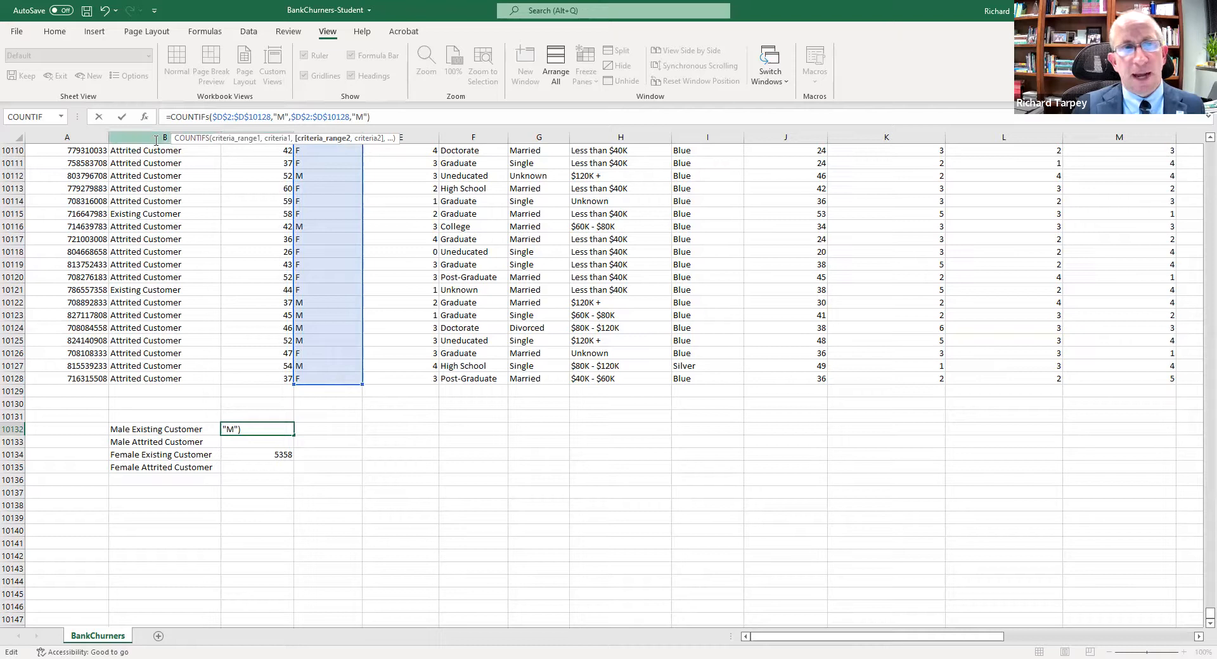
Change the second criteria range in the C10132 COUNTIFS formula to $B$2:$B$10128
click(297, 116)
key(BackSpace)
text(B)
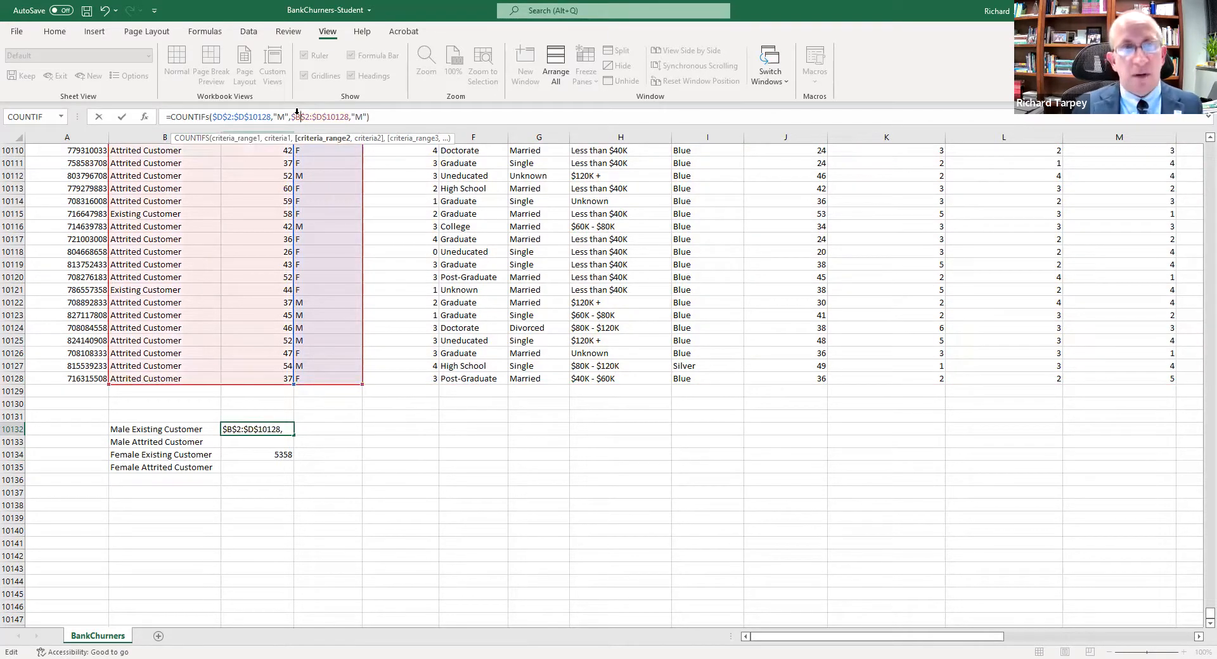
key(Delete)
text(B)
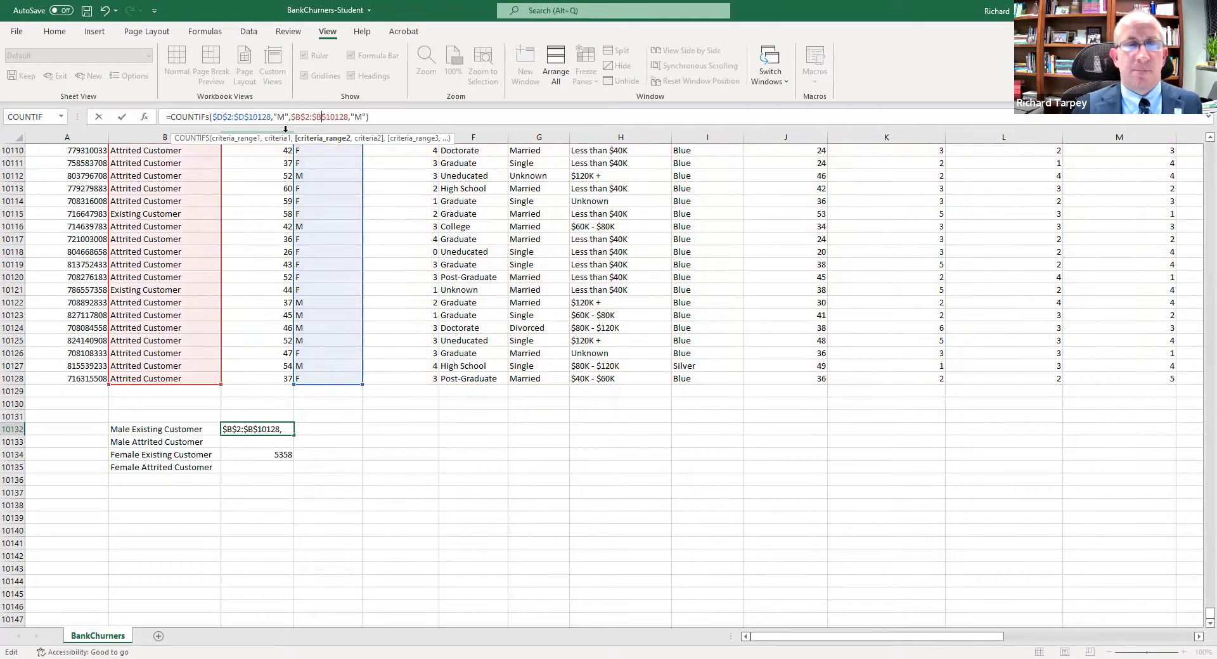
Set the second criterion in the C10132 COUNTIFS formula to "Existing Customer" and commit the formula
click(356, 116)
text(Existing Custoimer)
key(BackSpace)
key(BackSpace)
key(BackSpace)
key(BackSpace)
text(mer)
key(Delete)
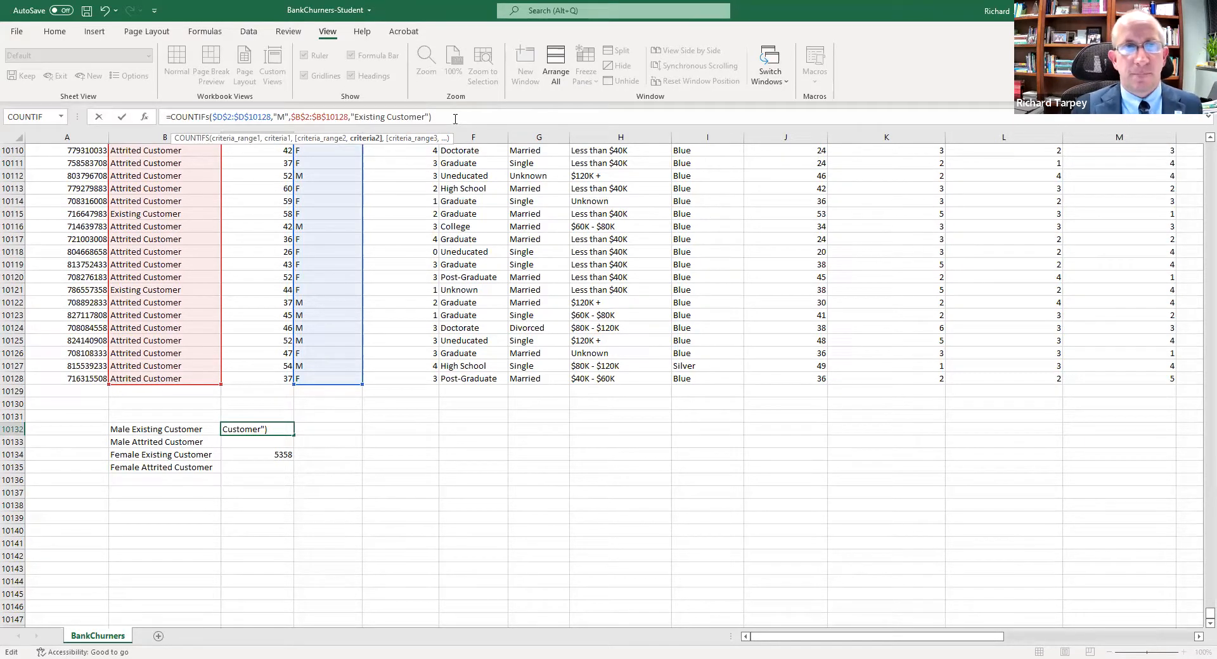
key(Tab)
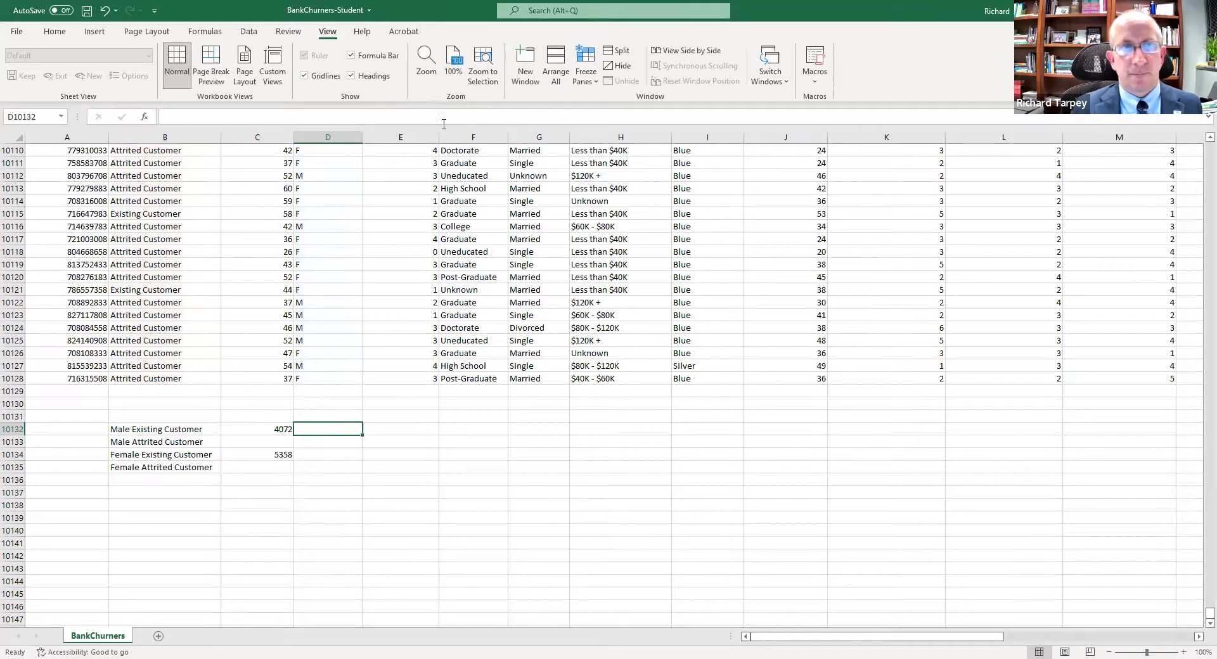
Copy the COUNTIFS formula from C10132 into C10133 for the male attrited customers
click(274, 430)
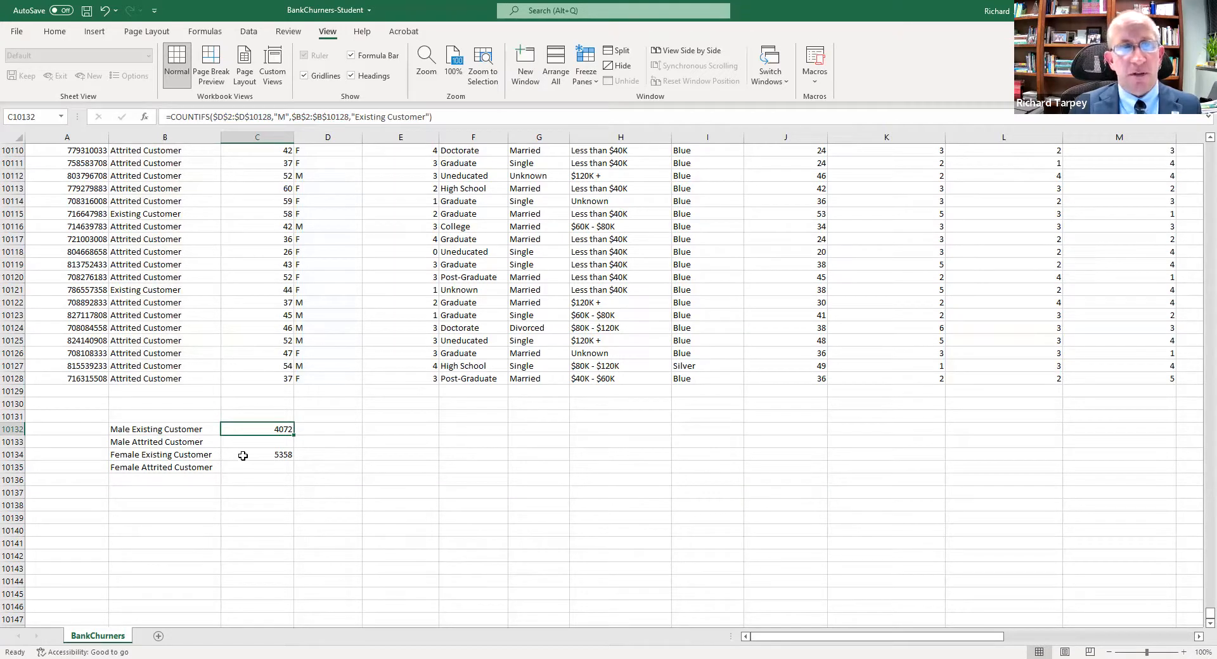
key(ctrl+c)
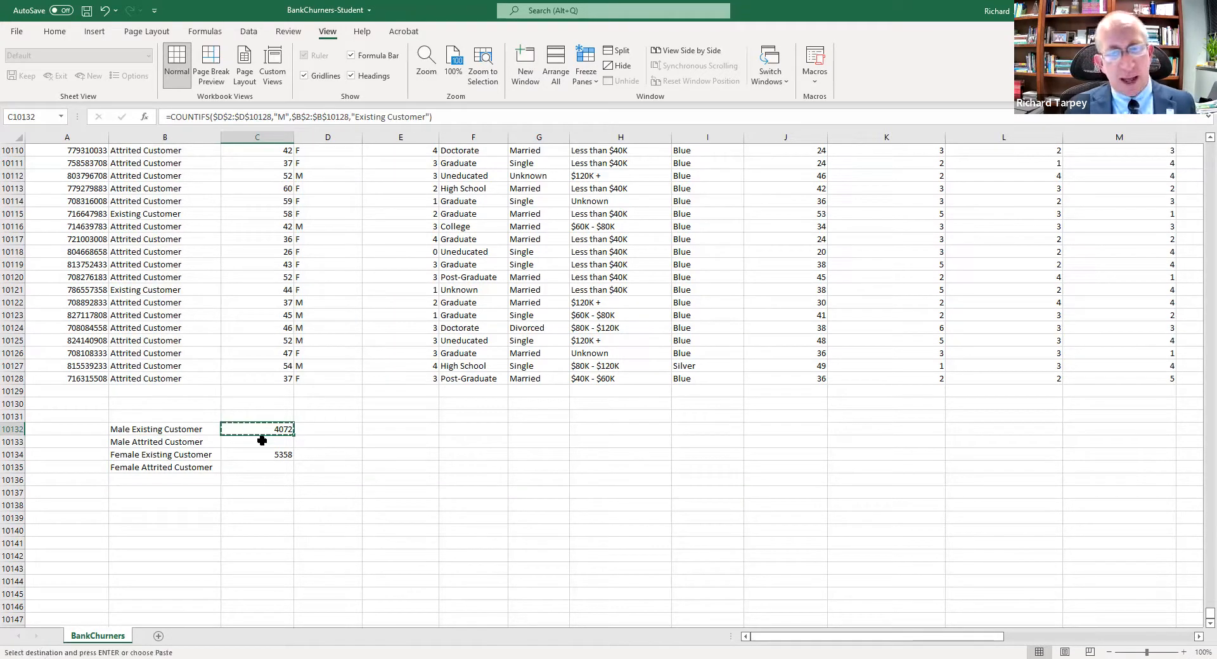
click(258, 440)
key(ctrl+v)
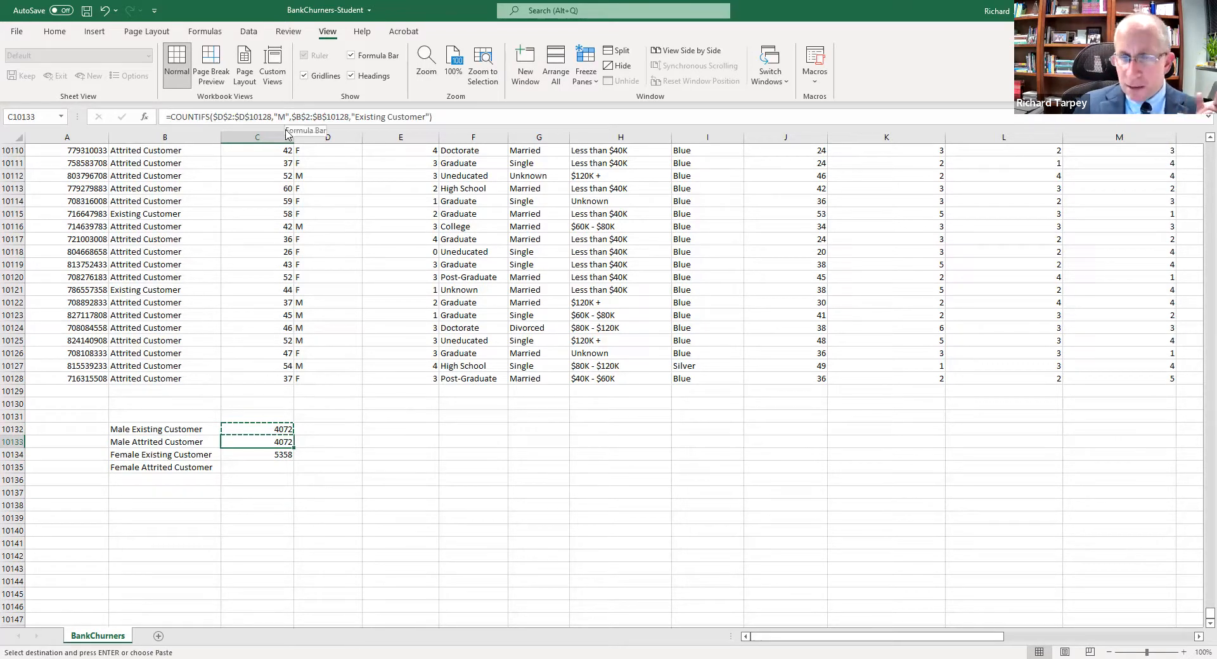
key(Escape)
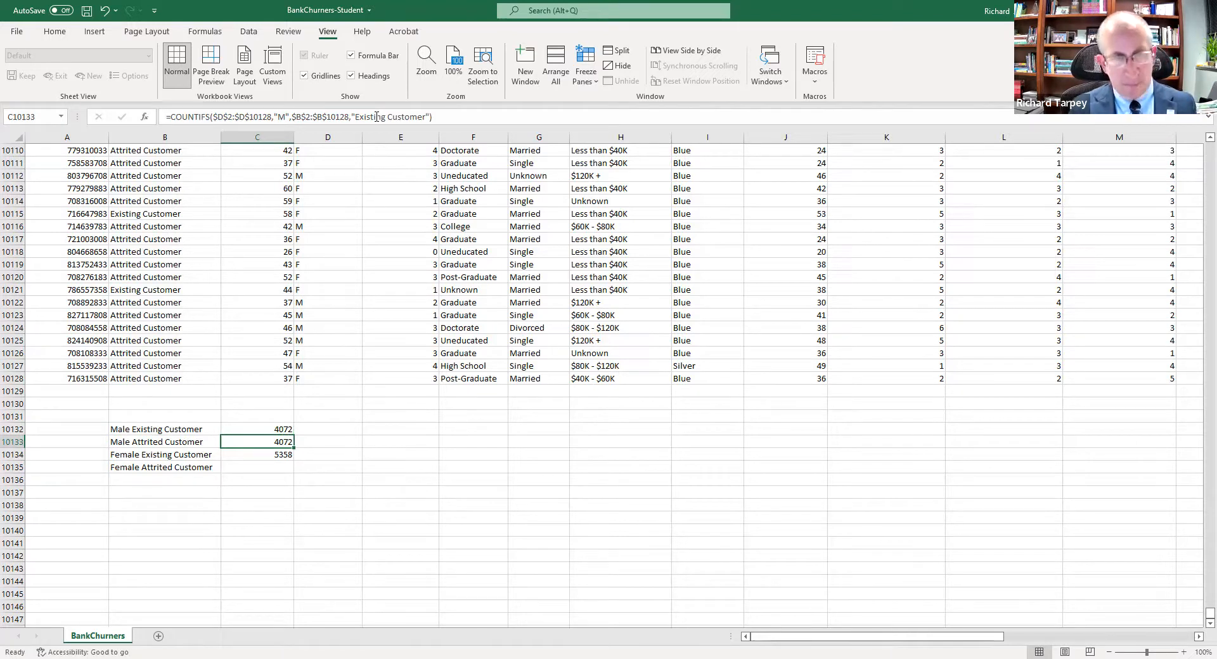
Change the second criterion in the C10133 formula to "Attrited Customer"
double_click(377, 117)
text(Attrited Customer)
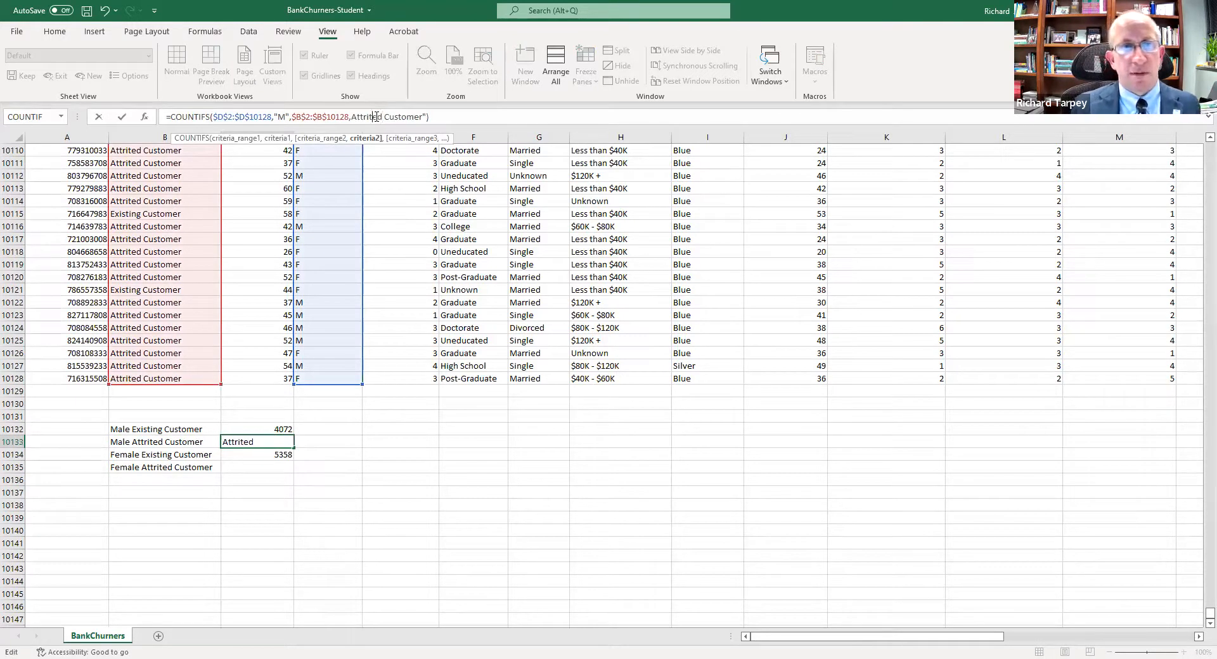
text(")
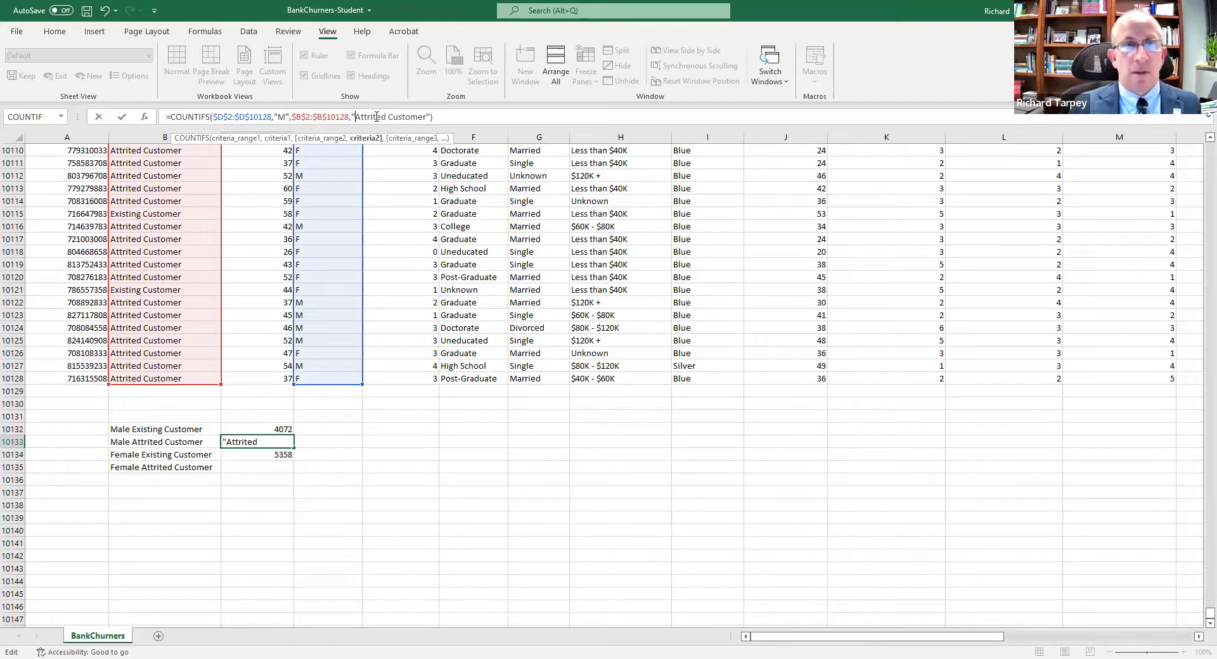
click(487, 118)
key(Tab)
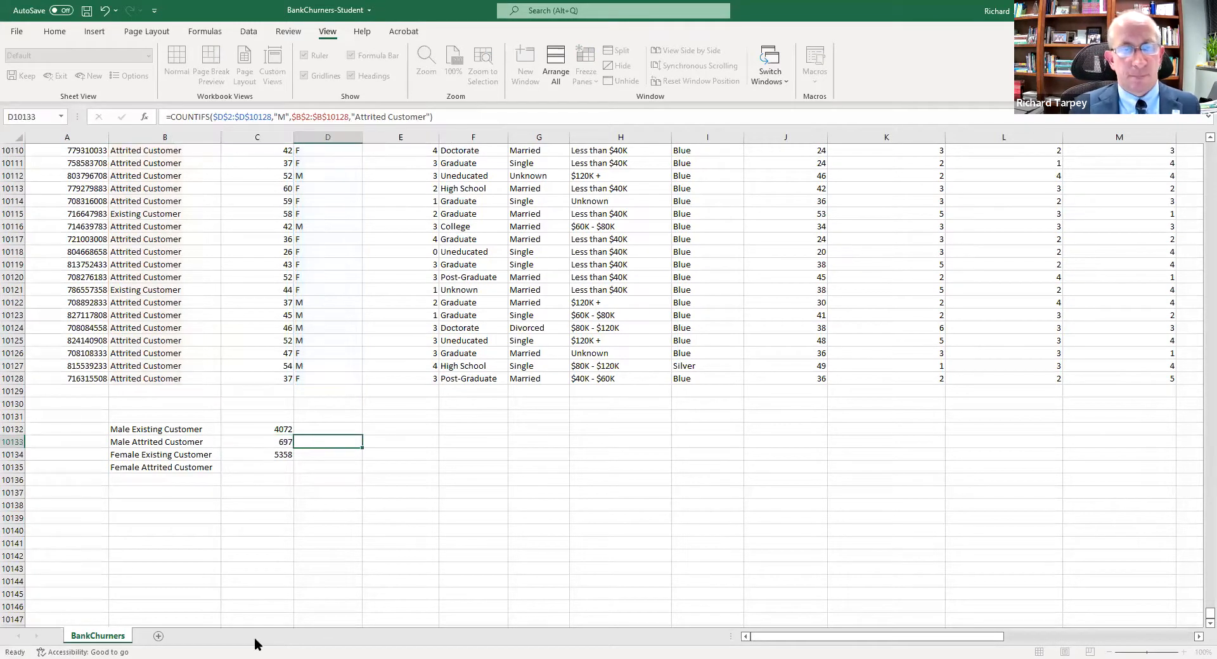
click(264, 447)
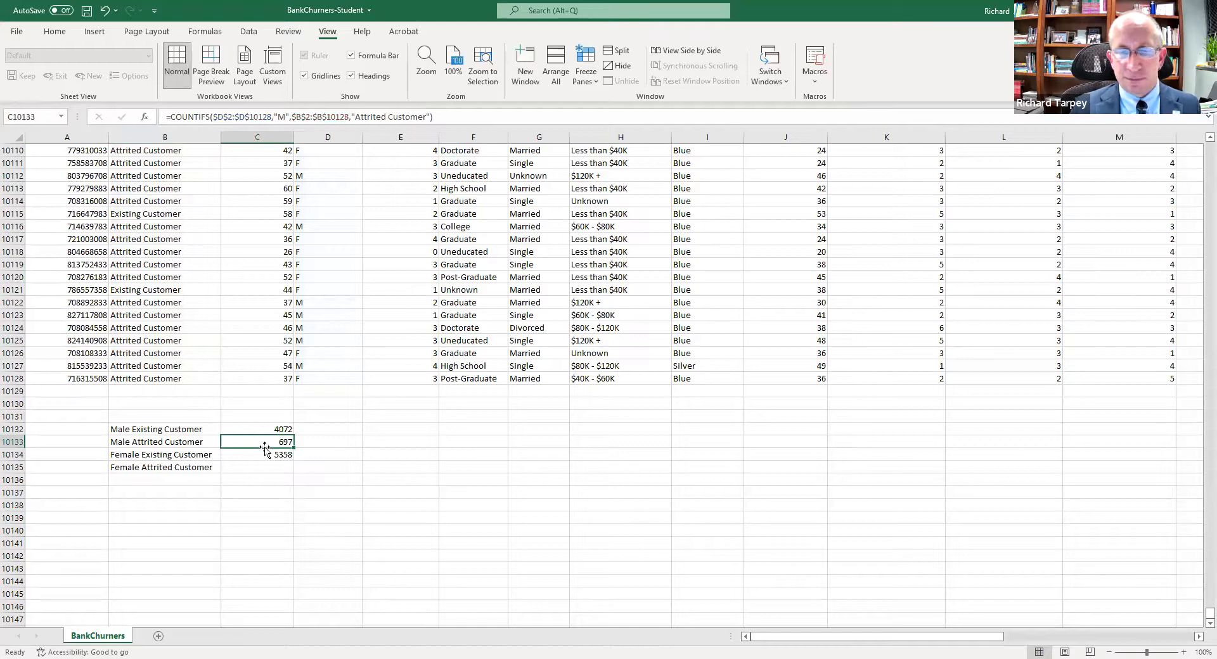
Copy the two male count formulas in C10132:C10133 into C10134:C10135 for the female customers
click(264, 452)
click(267, 427)
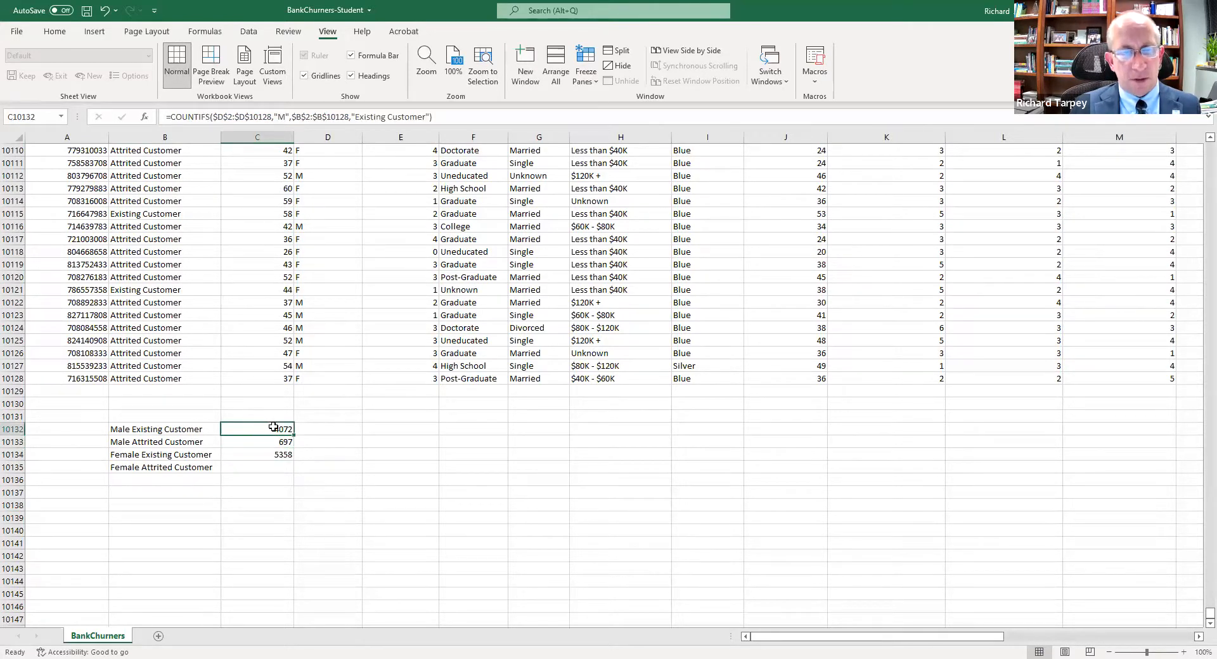
drag(273, 436, 273, 440)
key(ctrl+c)
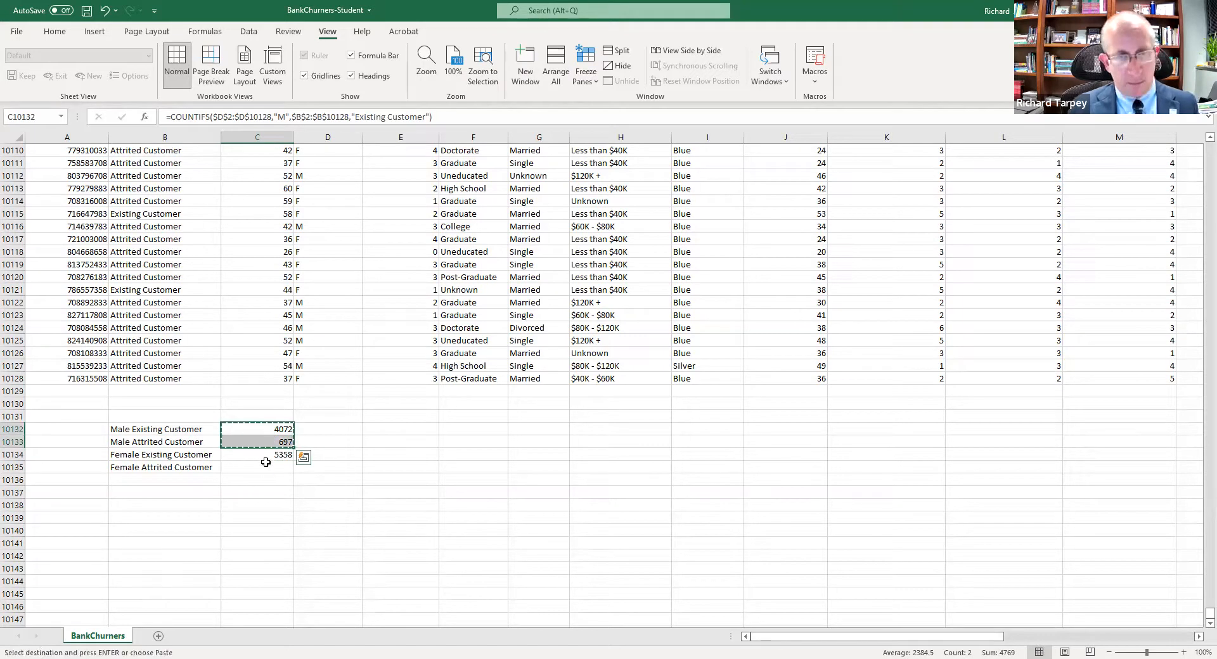
click(263, 454)
key(ctrl+v)
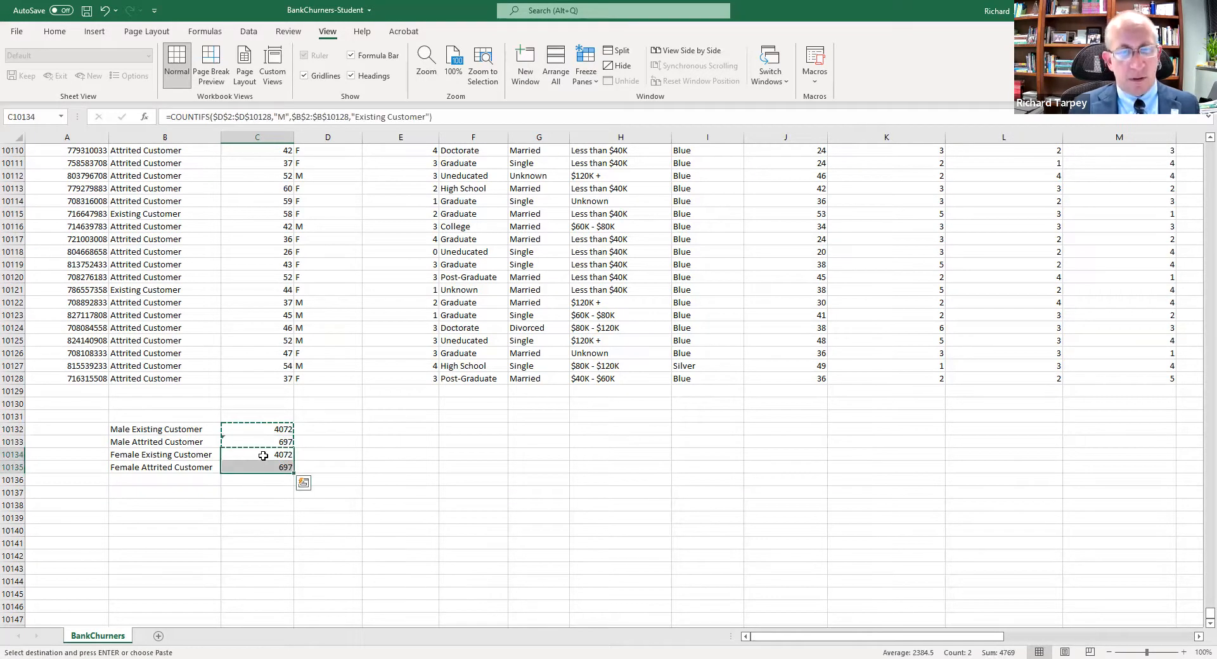
Change the gender criterion in the C10134 formula to "F"
click(263, 454)
click(279, 118)
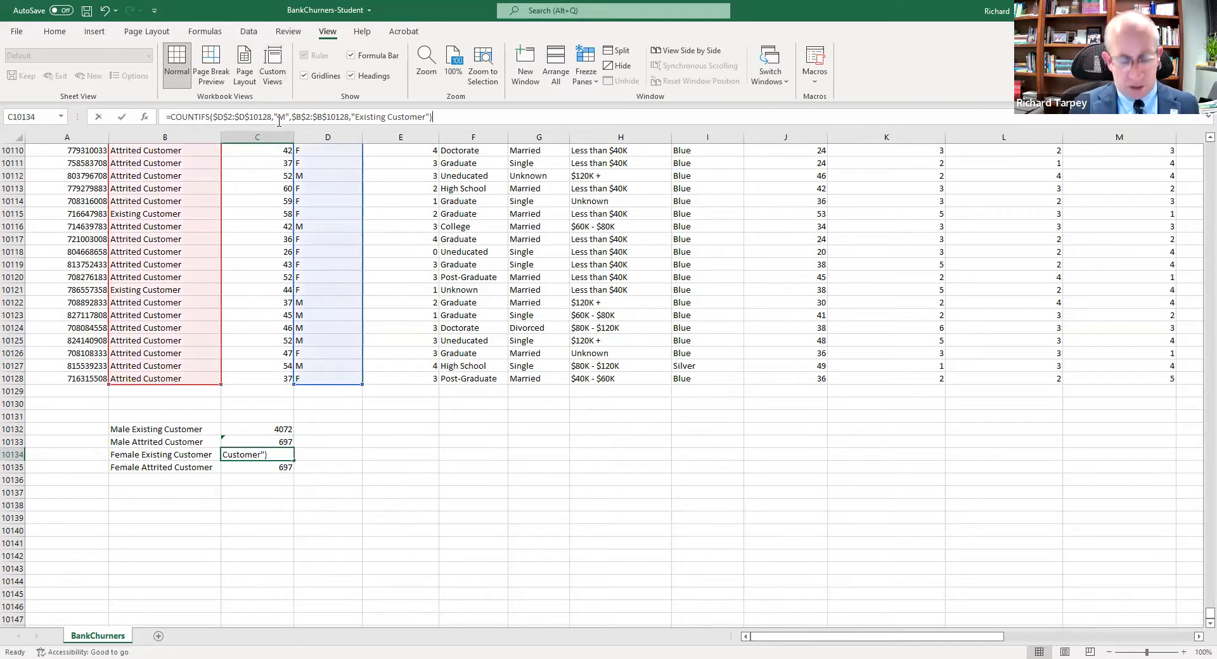
text(F)
key(Delete)
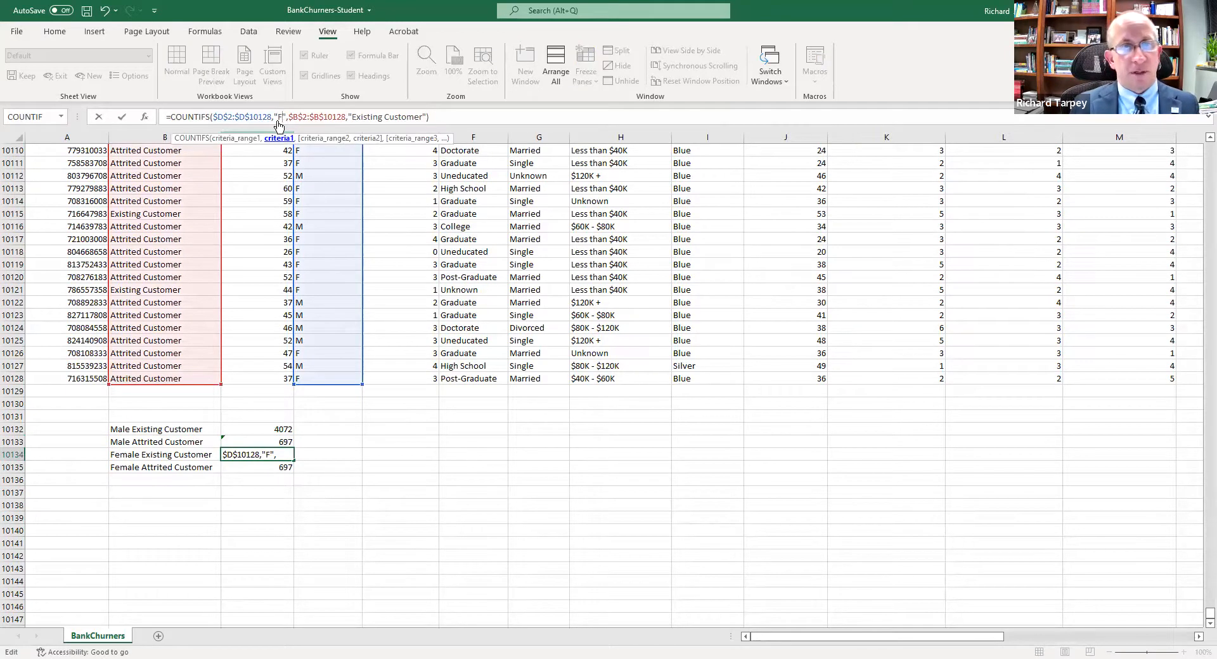
key(Return)
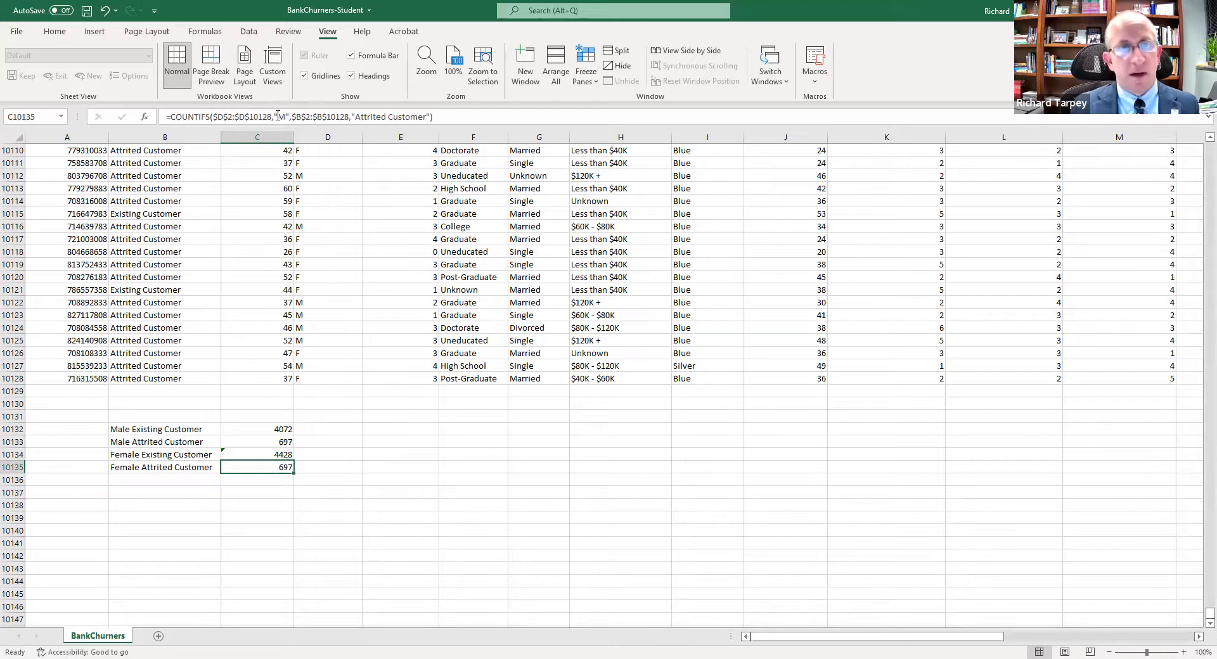
Change the gender criterion in the C10135 formula to "F" and check the sum of the four counts in C10132:C10135
click(278, 116)
text(F)
key(Delete)
key(Return)
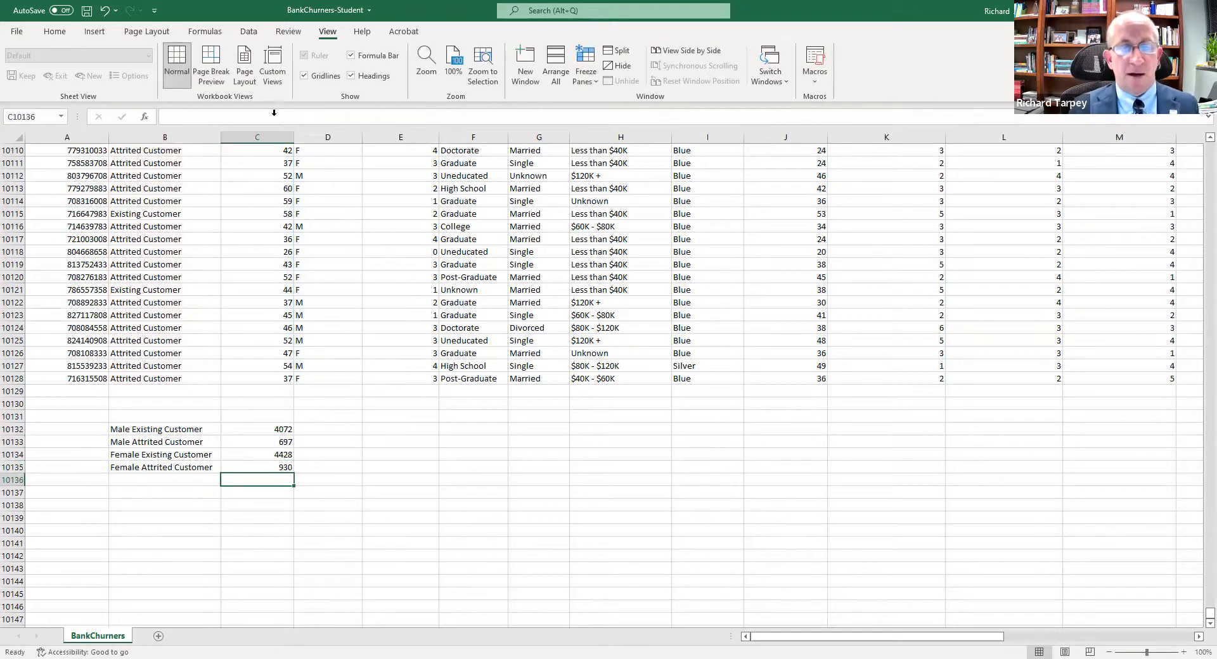
drag(272, 433, 265, 469)
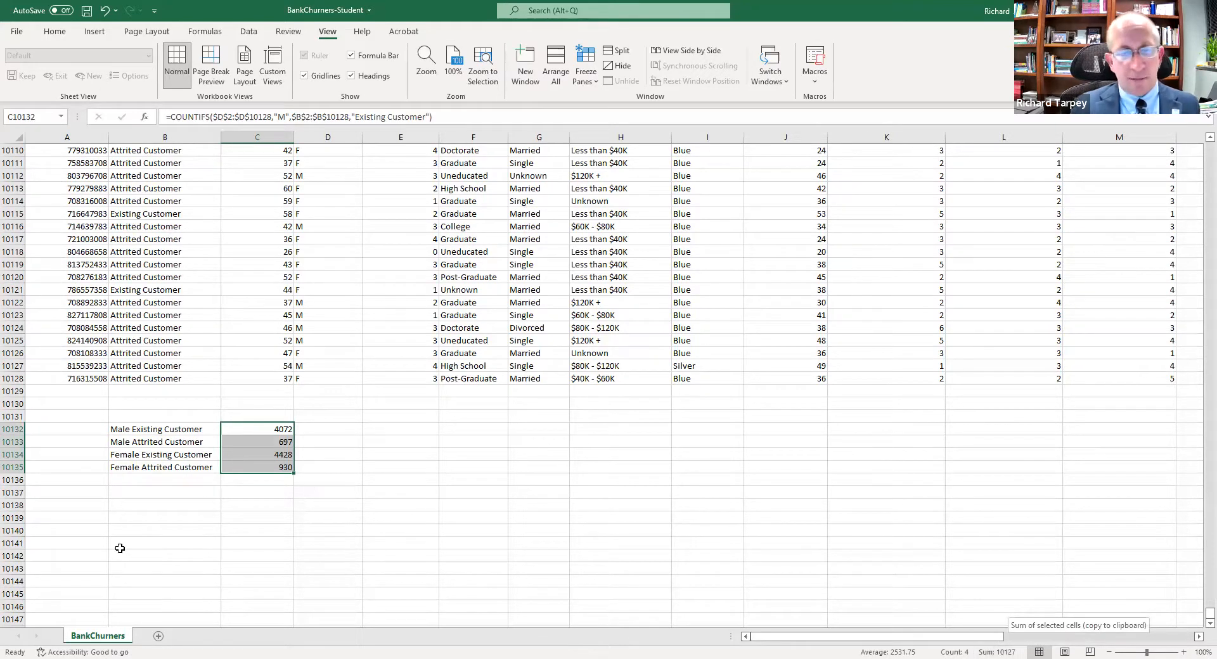
click(130, 531)
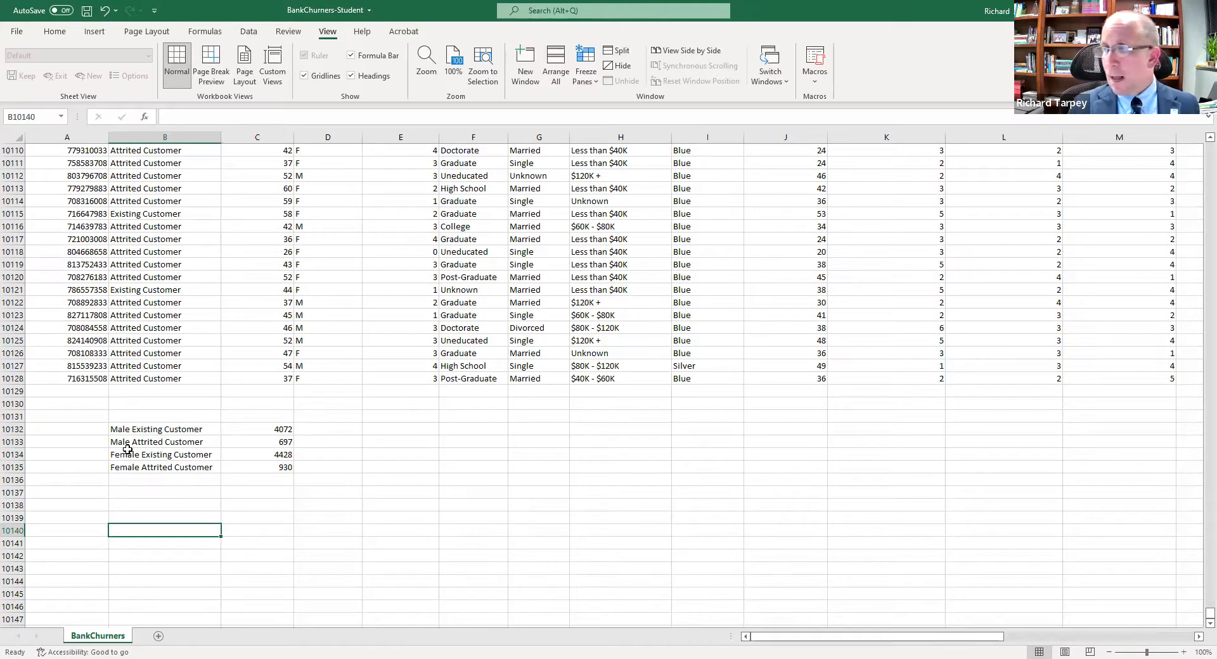
Compare the recommended charts for B10132:C10135, insert the Clustered Column chart, and place it beside the count table below the data rows
click(137, 430)
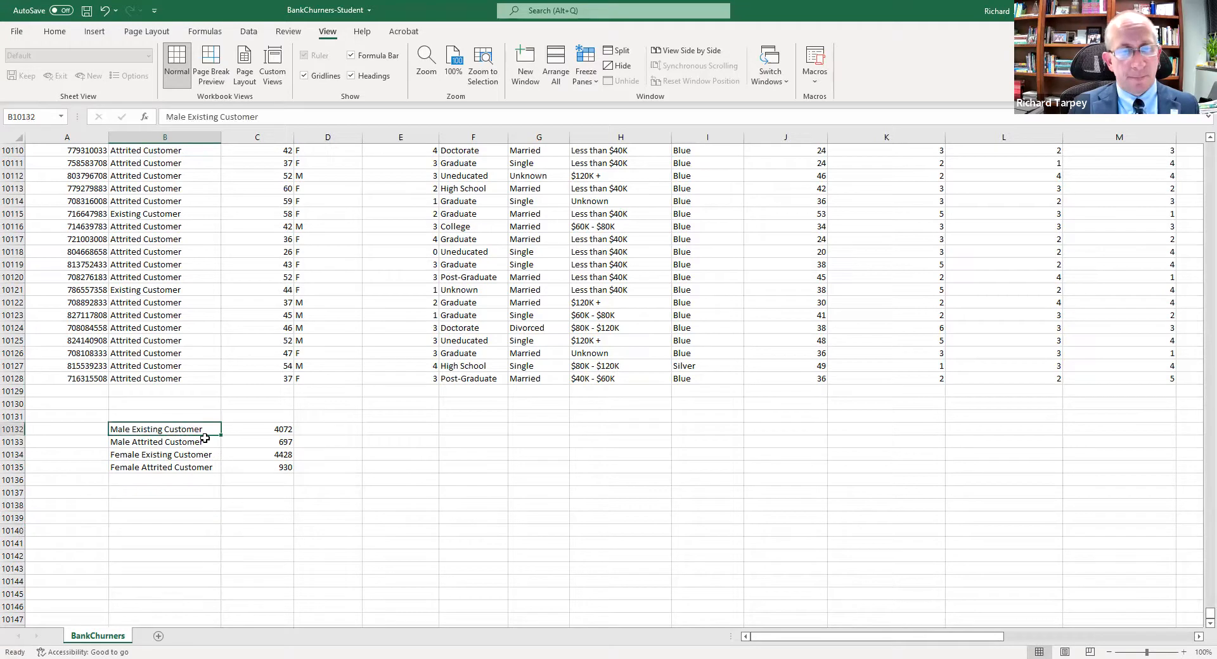
drag(204, 439, 261, 466)
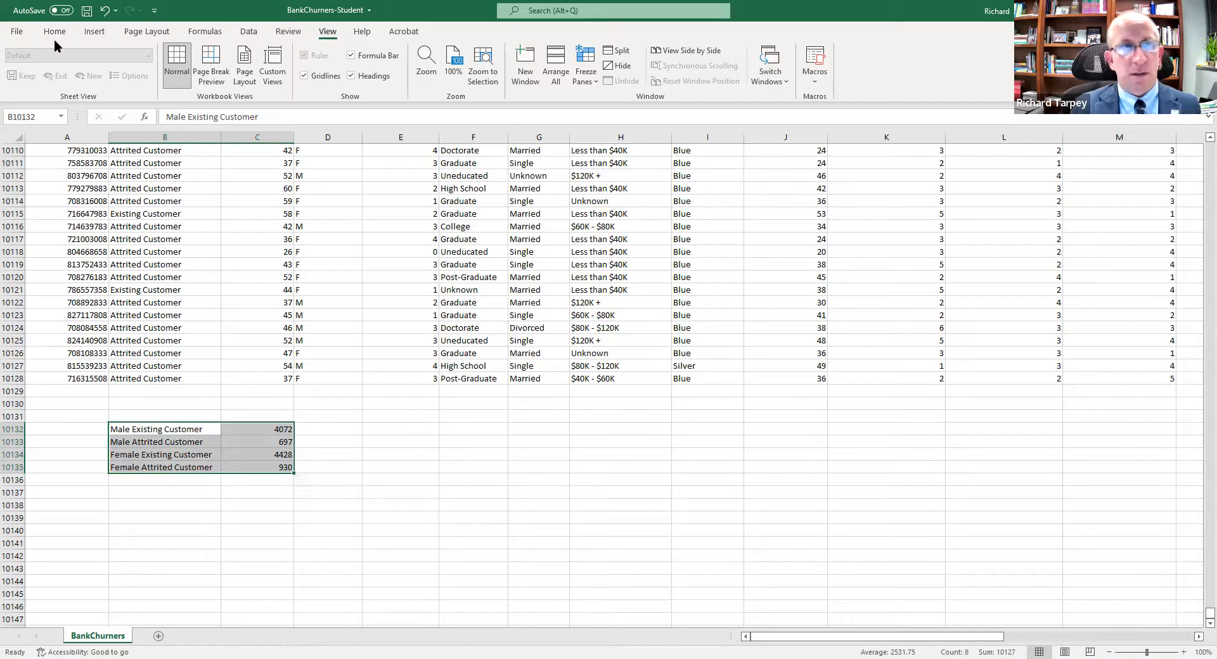
click(95, 32)
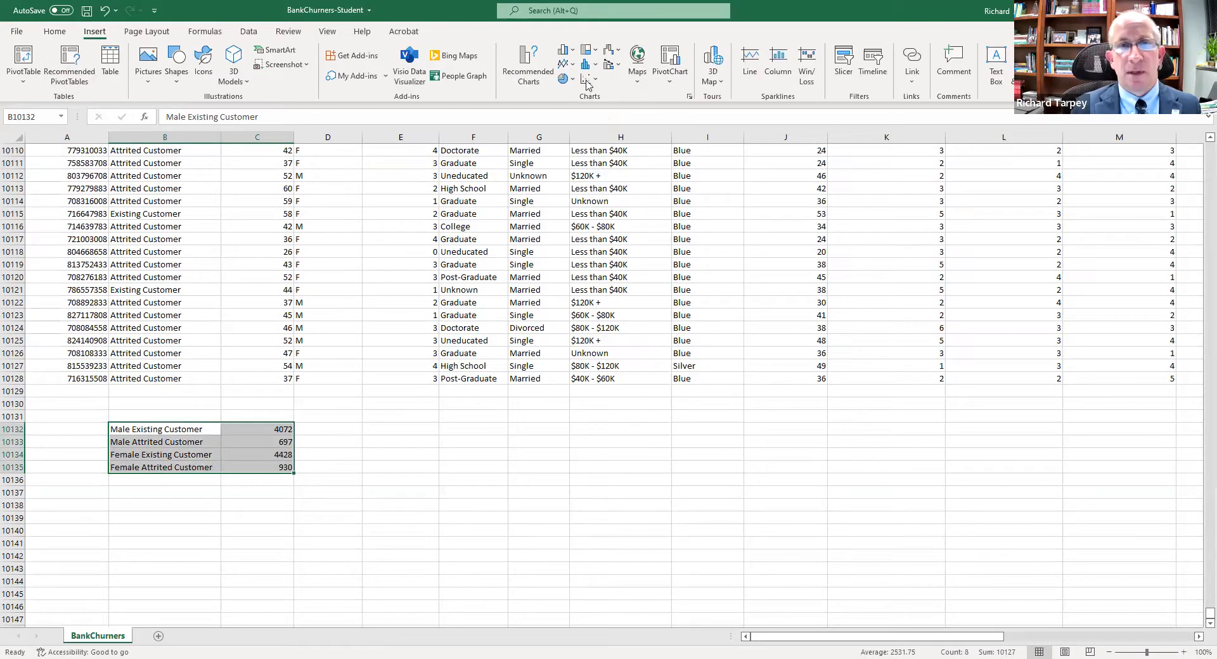
click(529, 69)
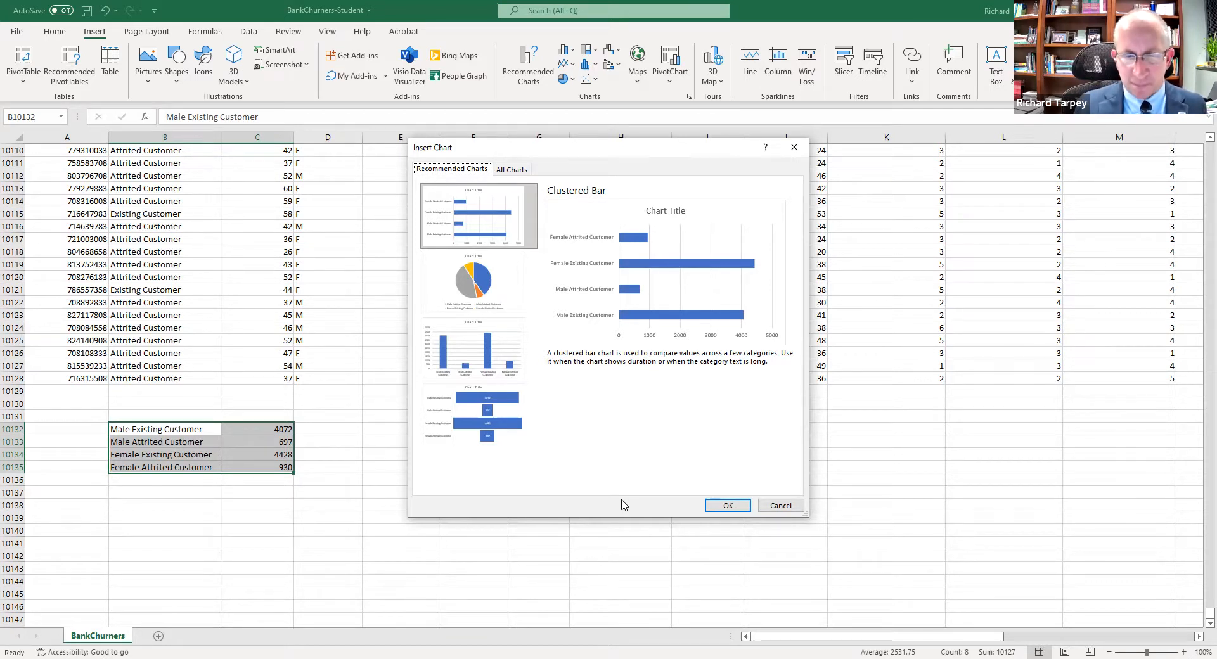
click(462, 292)
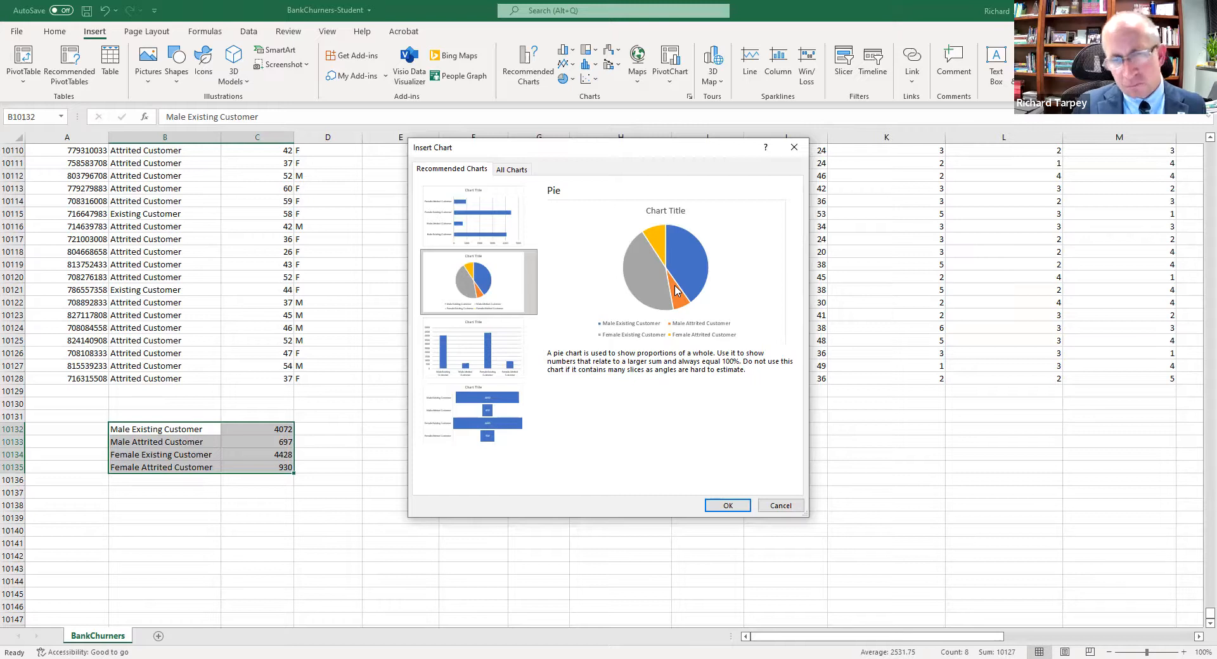
click(461, 203)
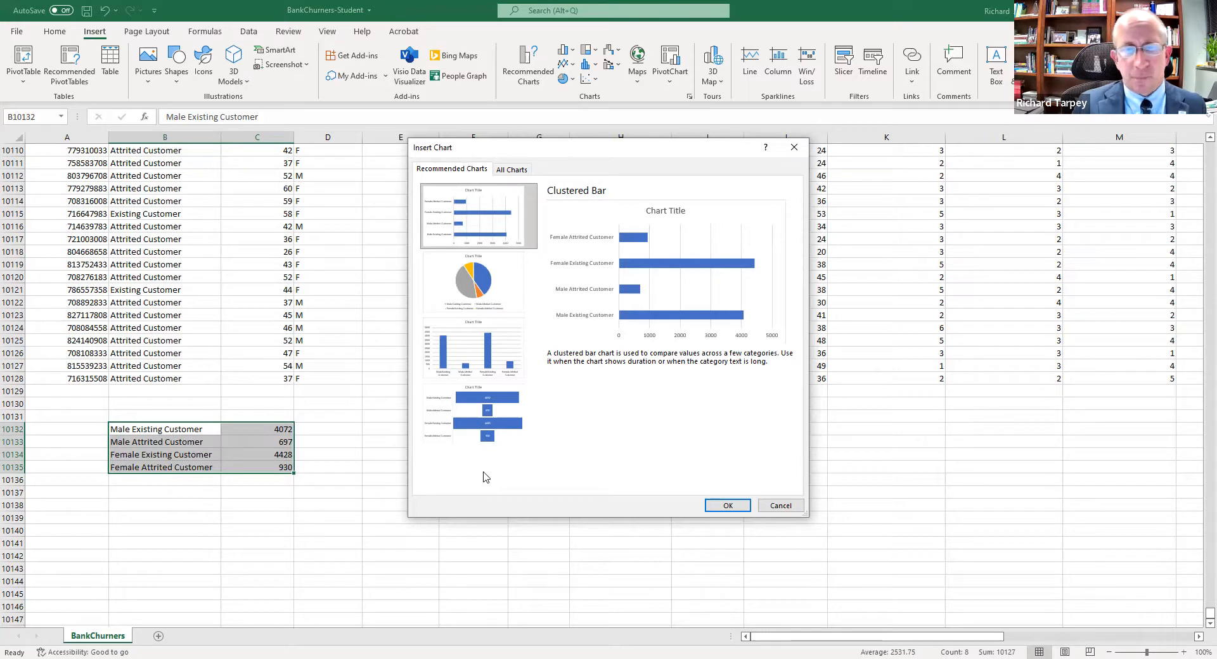
click(476, 361)
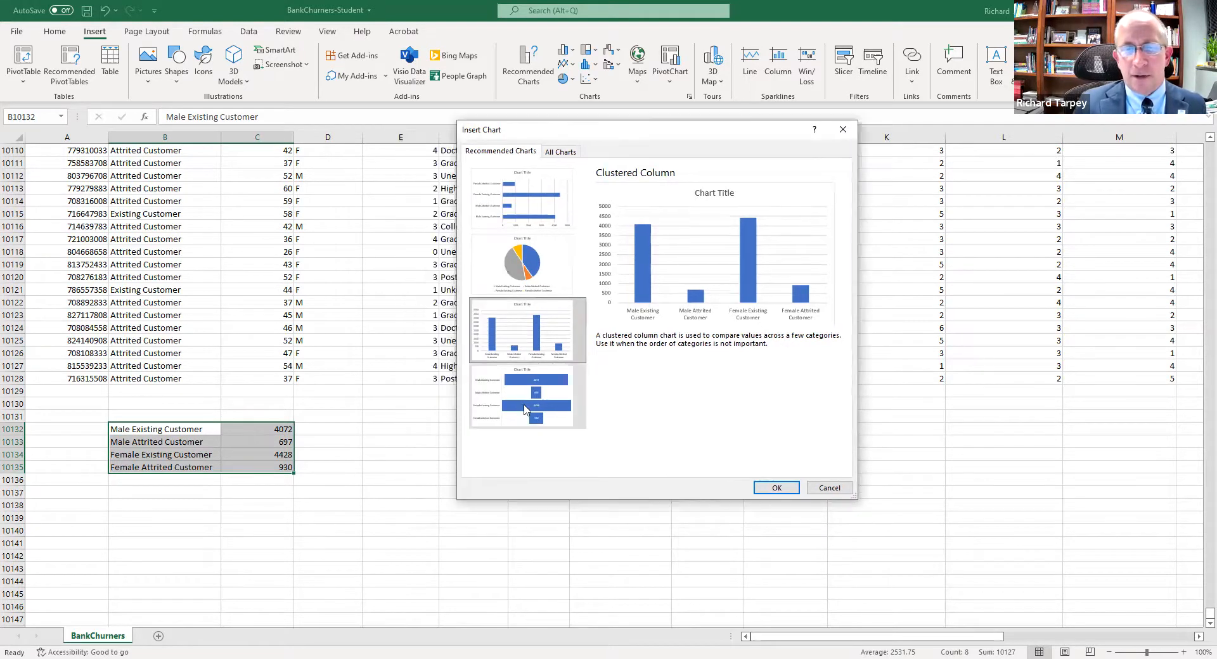
click(524, 409)
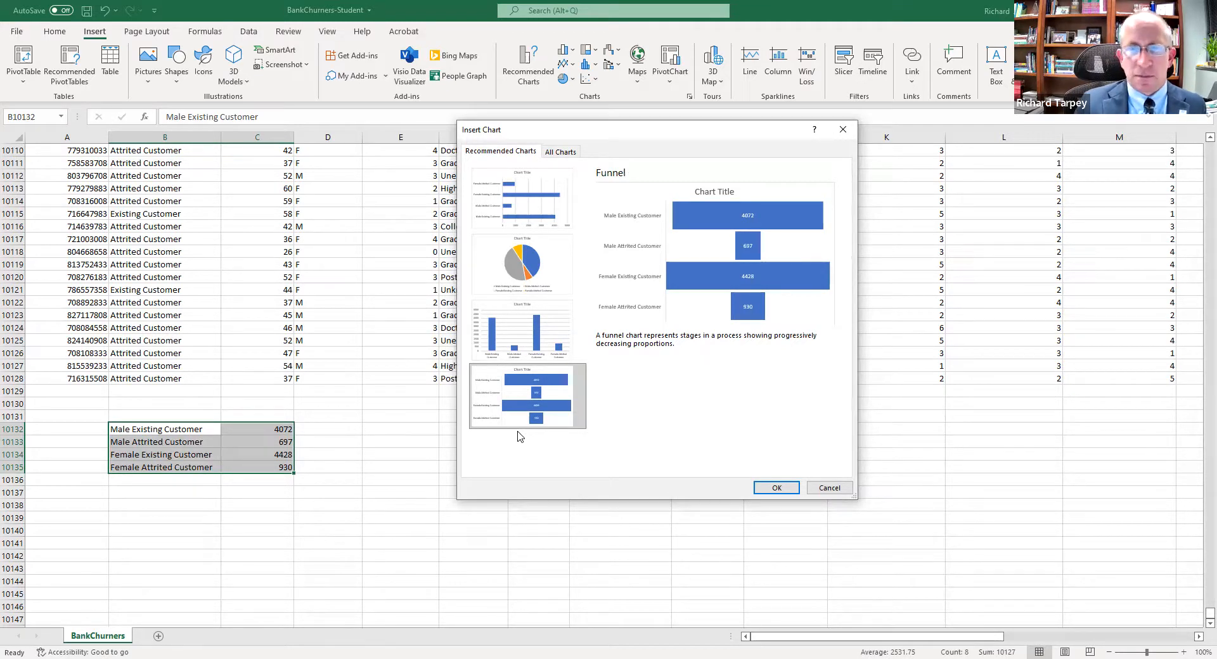
click(513, 334)
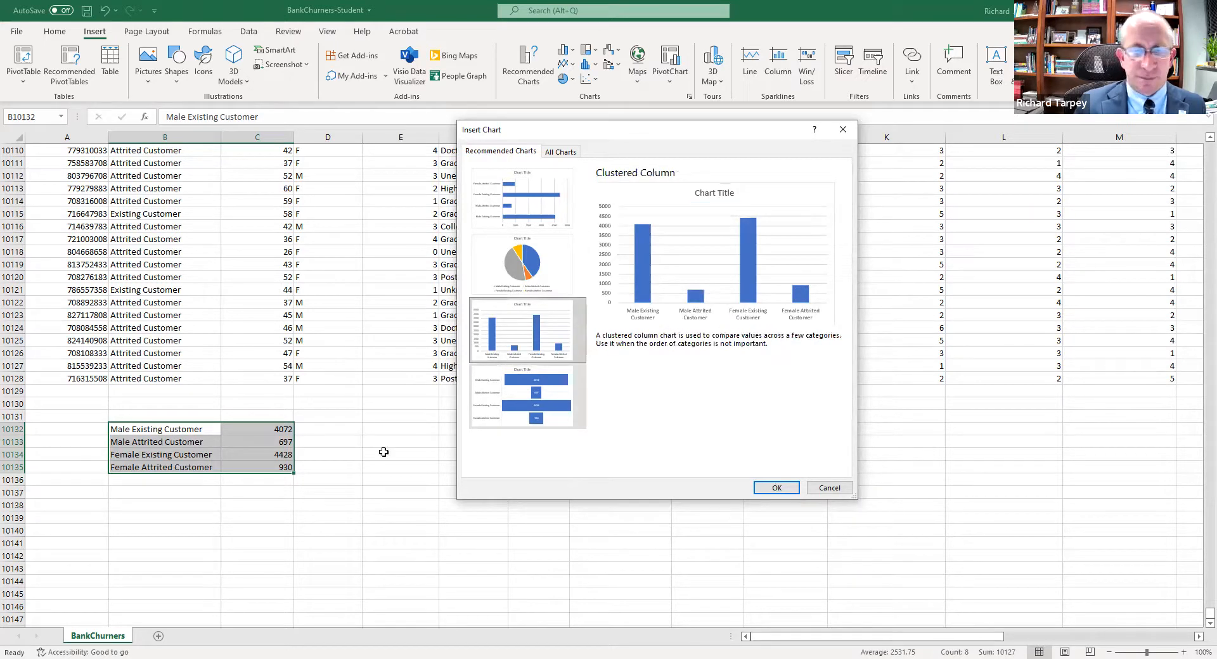
key(Return)
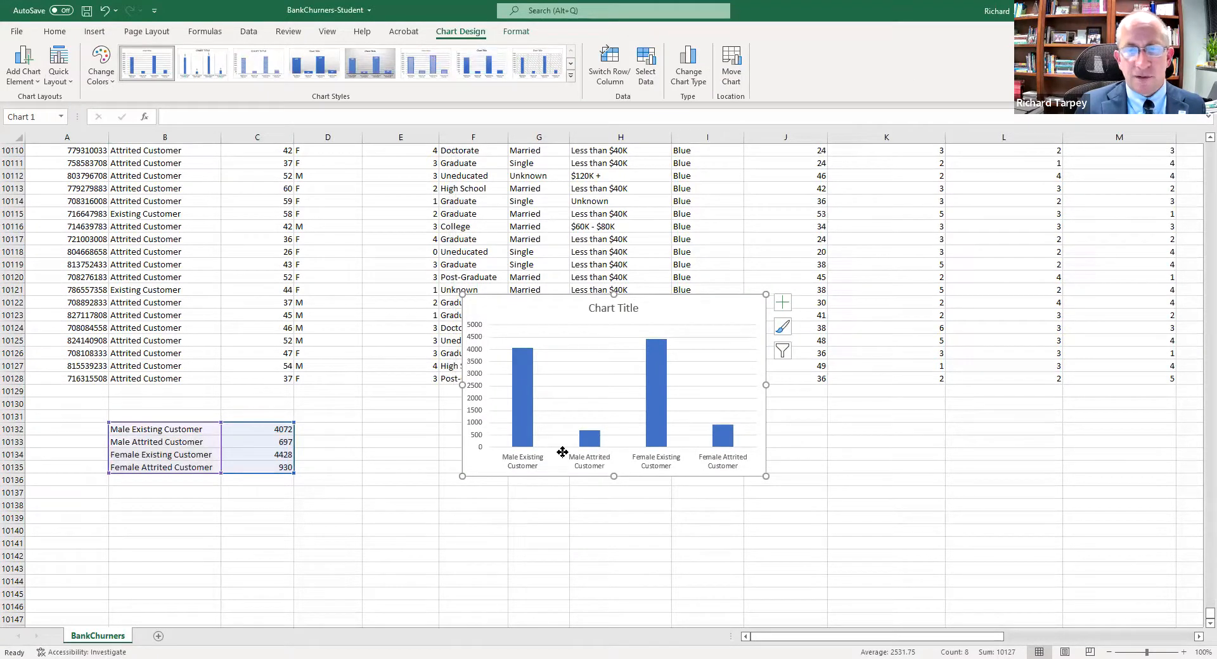
drag(562, 452, 459, 554)
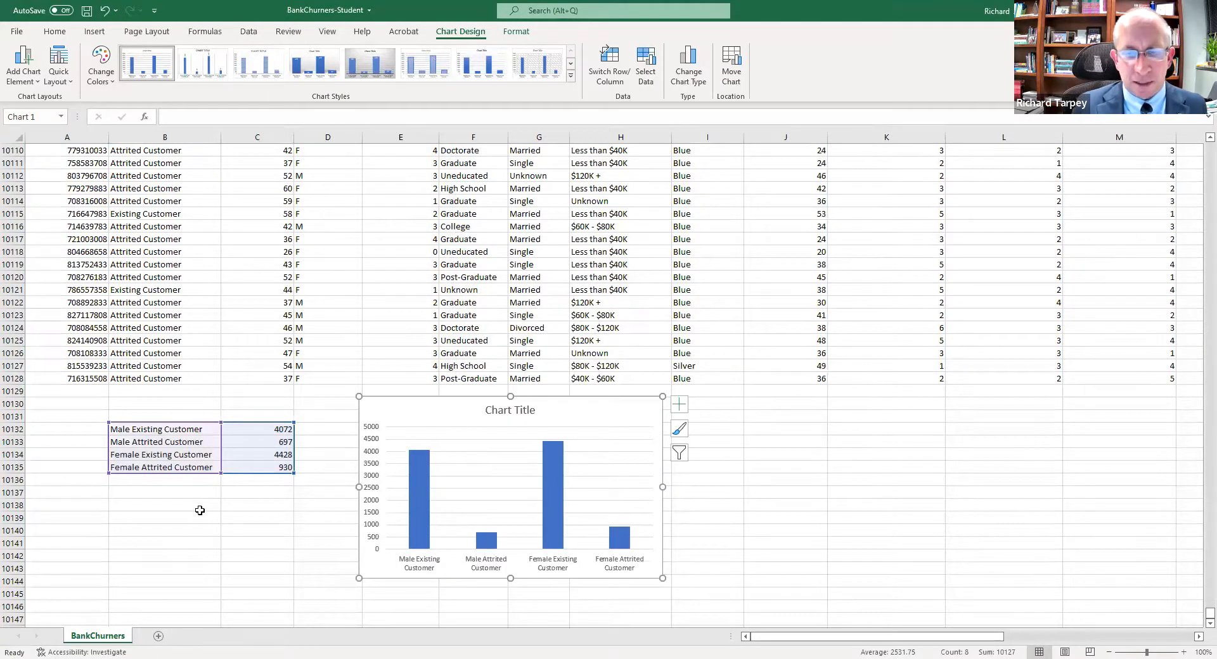
click(785, 429)
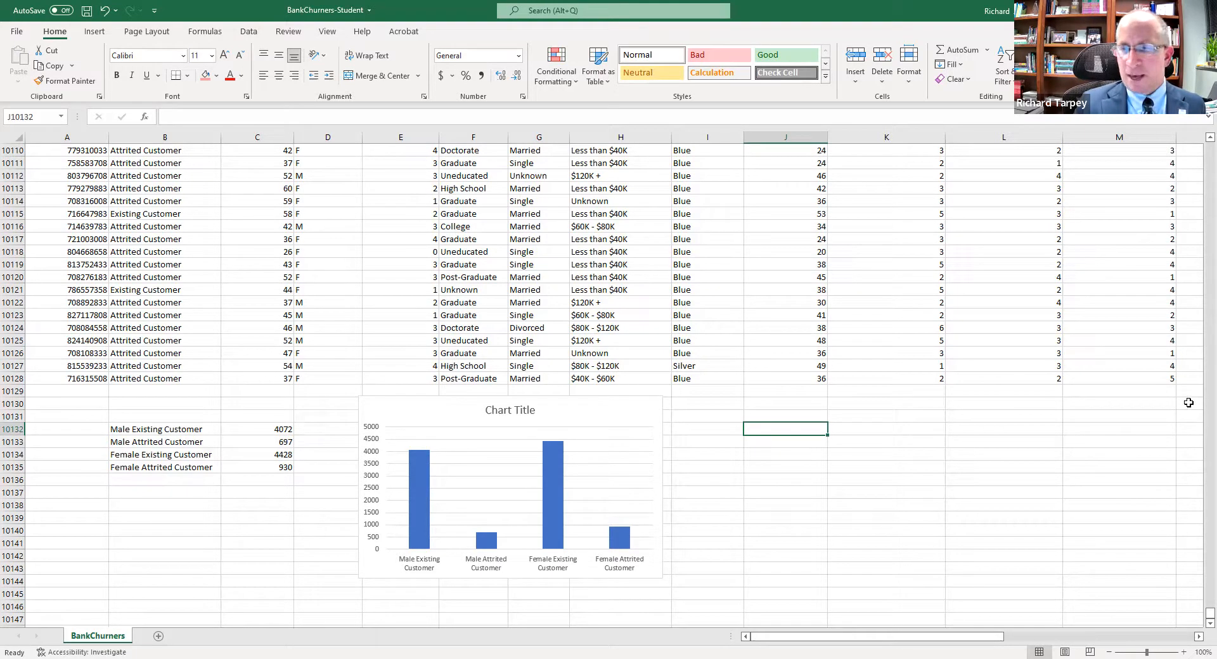
Replace the column chart's placeholder title with "Customer Attrition by Gender"
scroll(1197, 628, down, 1)
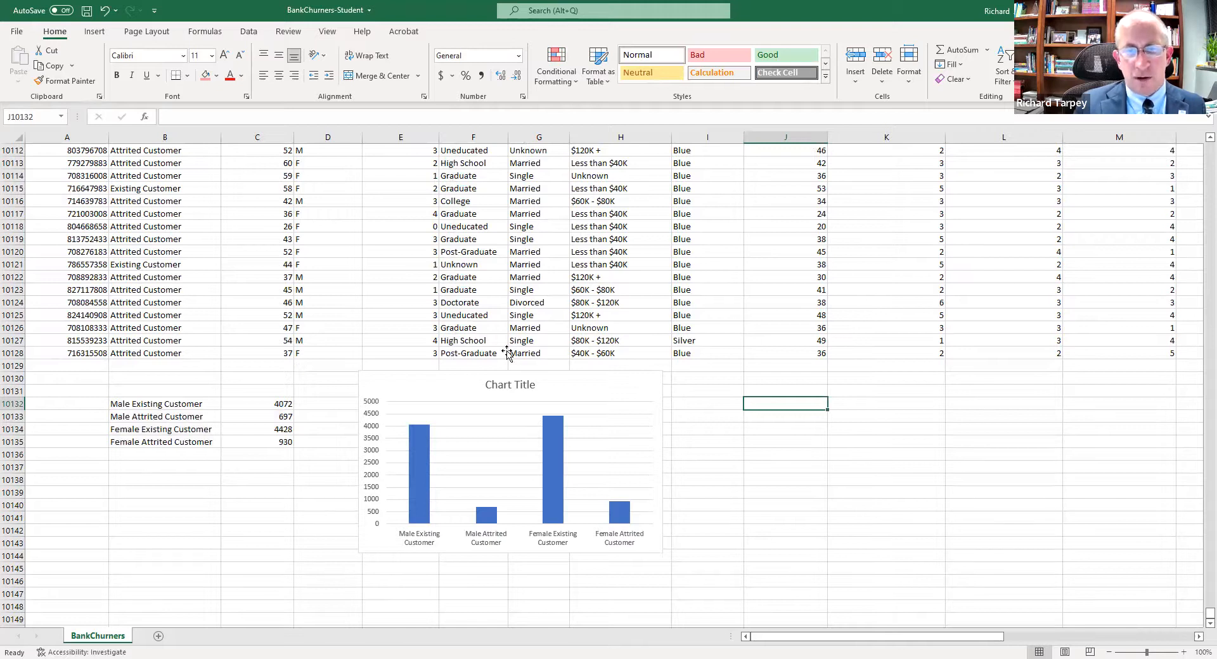
click(511, 385)
drag(486, 385, 538, 389)
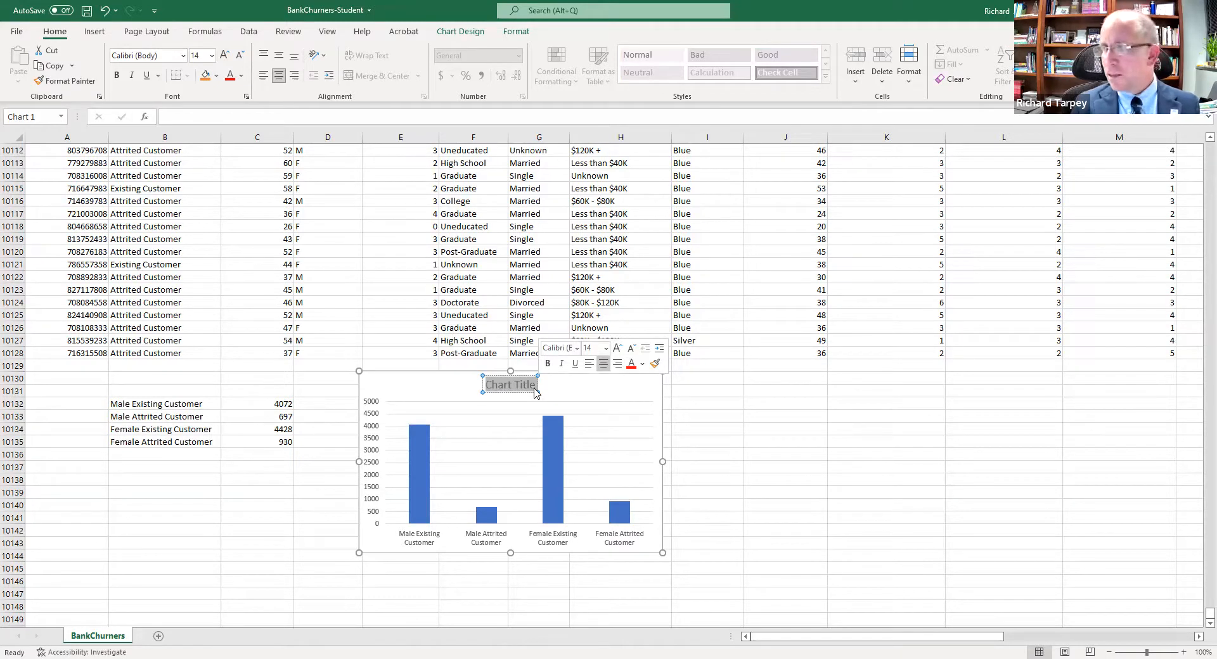
text(Customers Attrition by Gender)
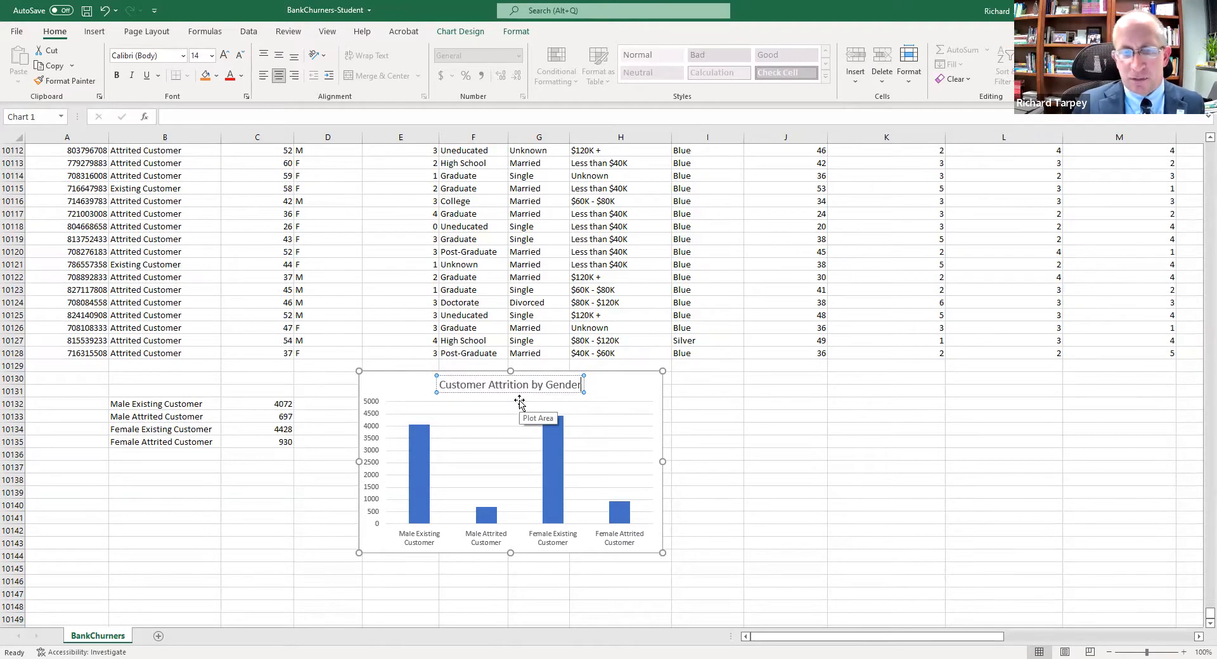
click(766, 477)
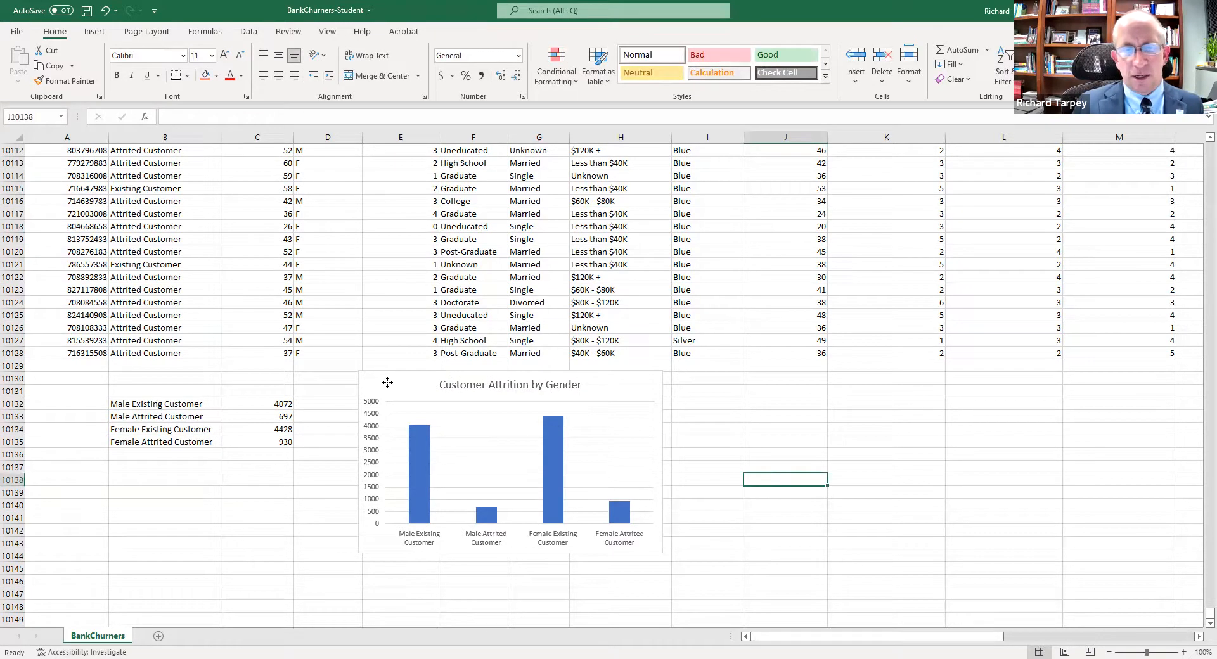
Add a primary vertical axis title to the chart reading "Number of Customers"
click(367, 396)
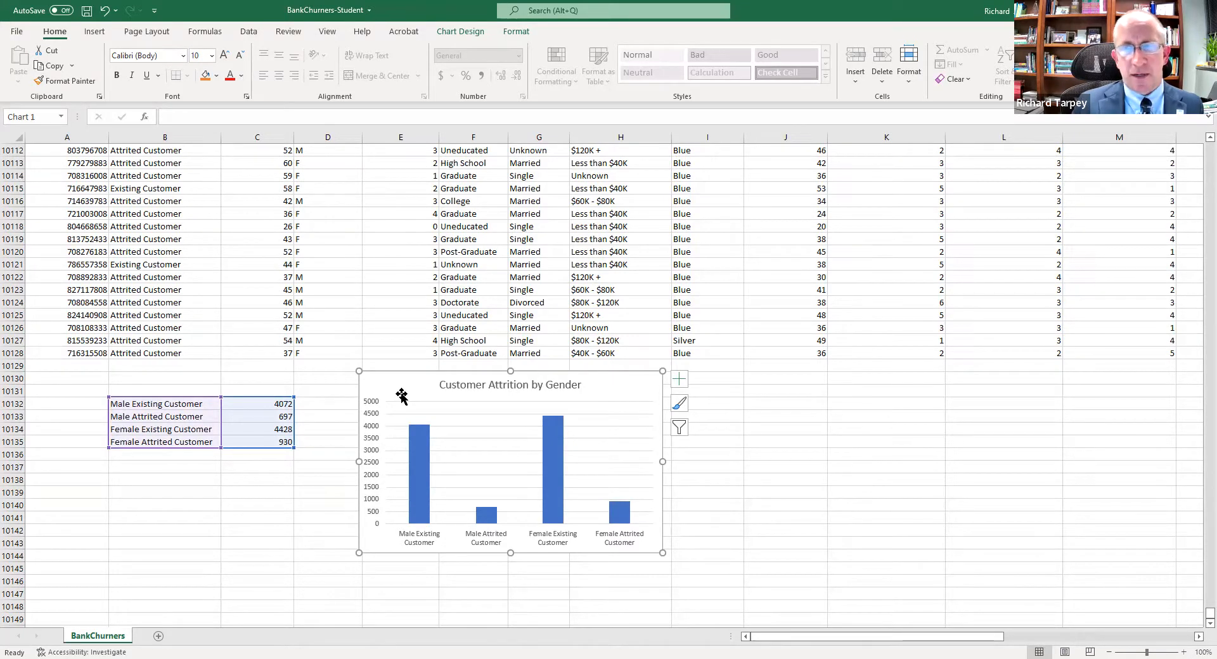
click(388, 328)
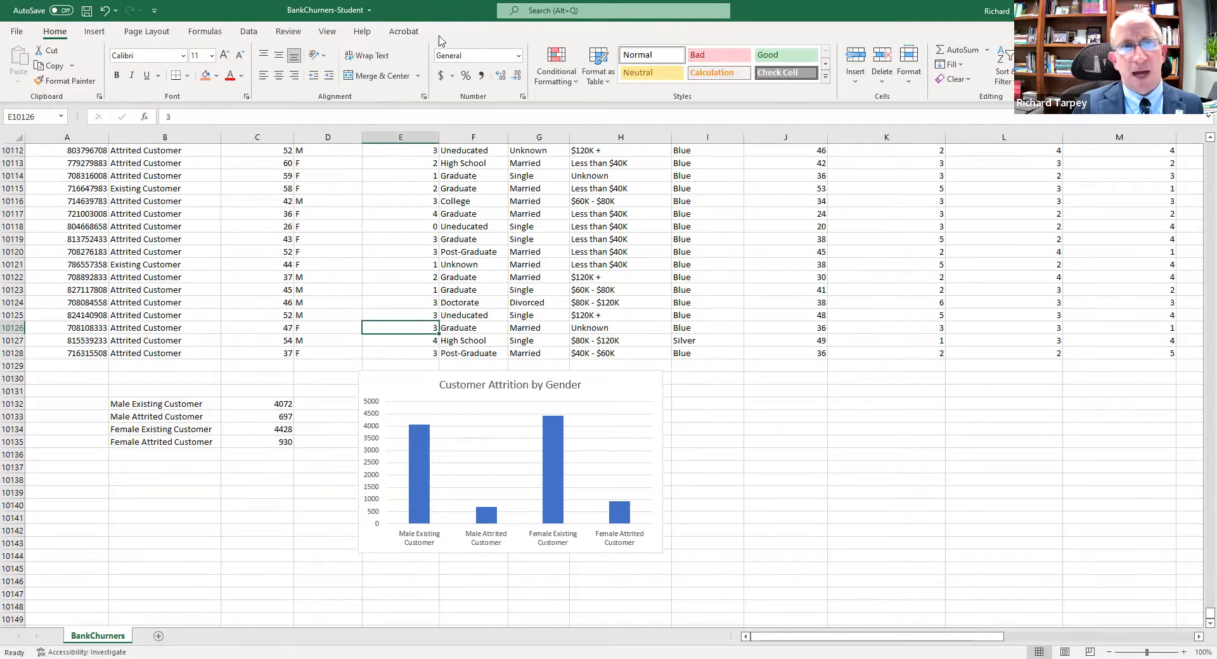
click(398, 385)
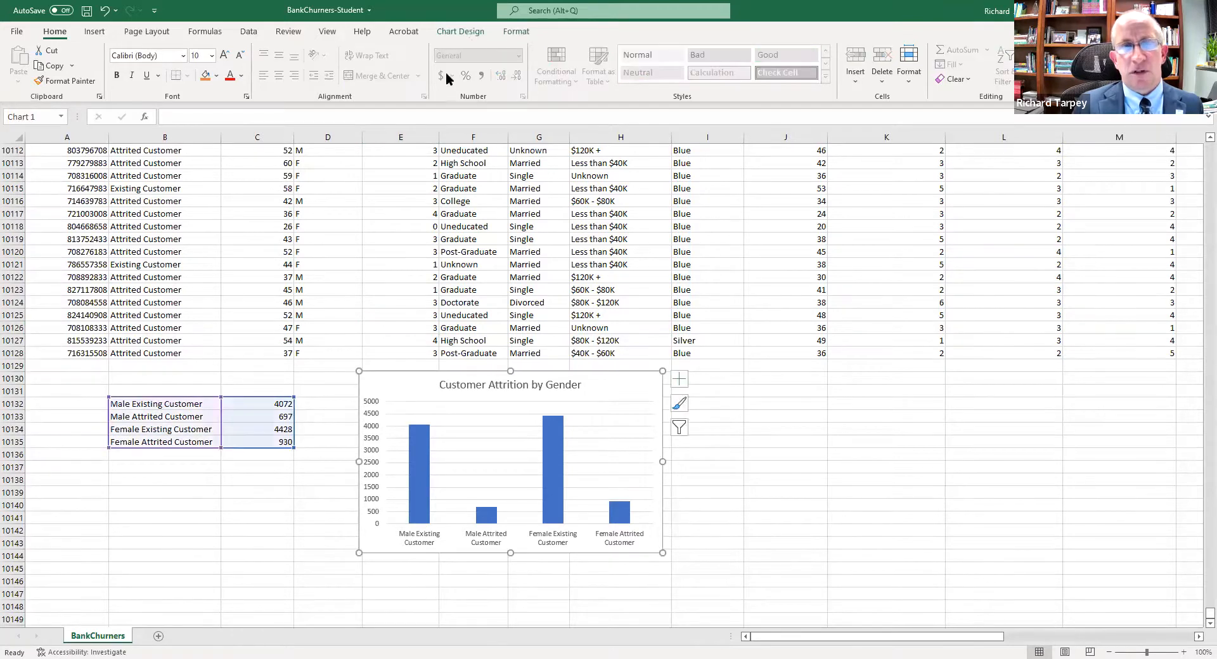
click(472, 33)
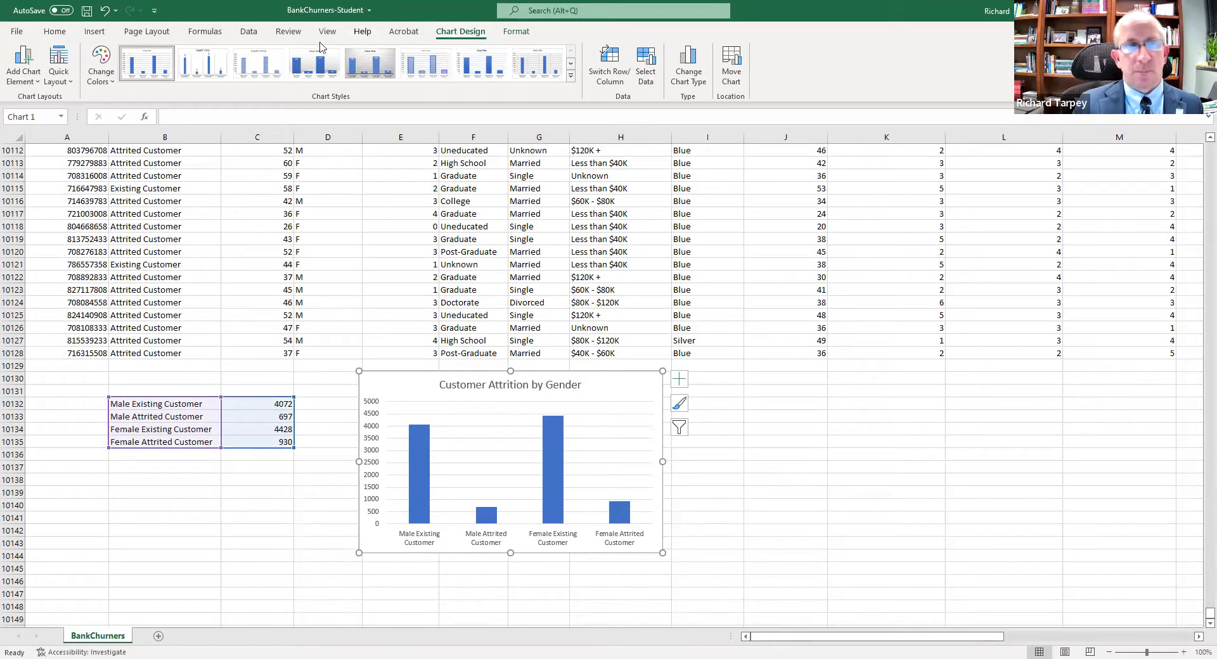
click(19, 76)
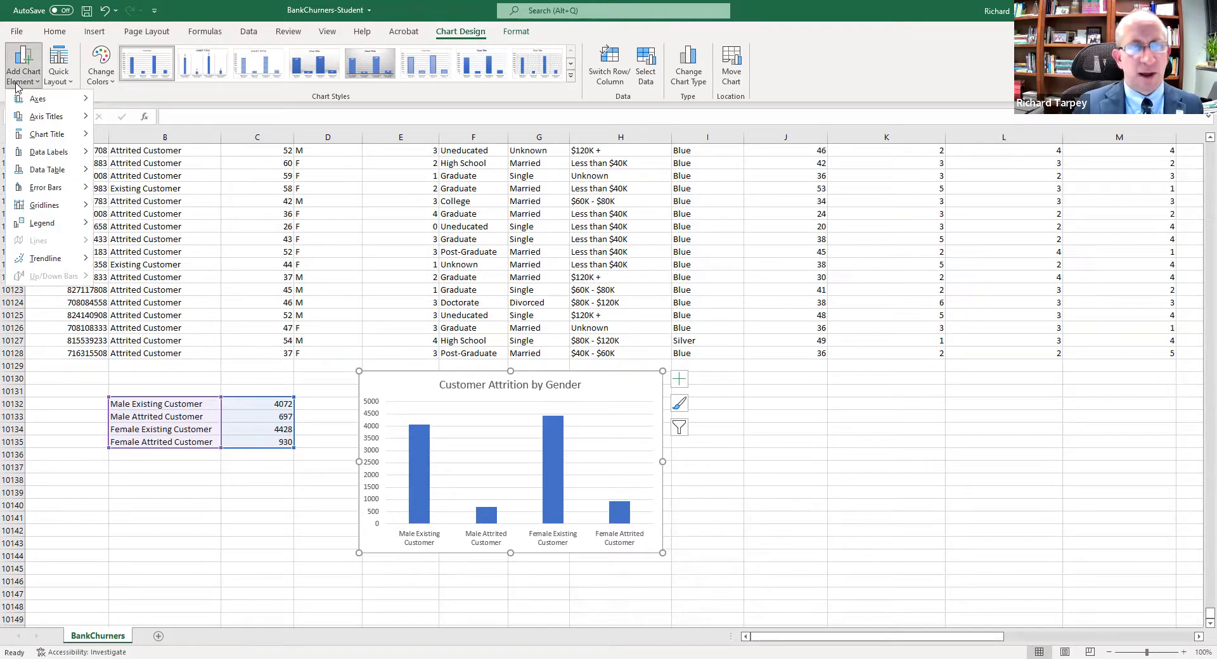
mouse_move(26, 121)
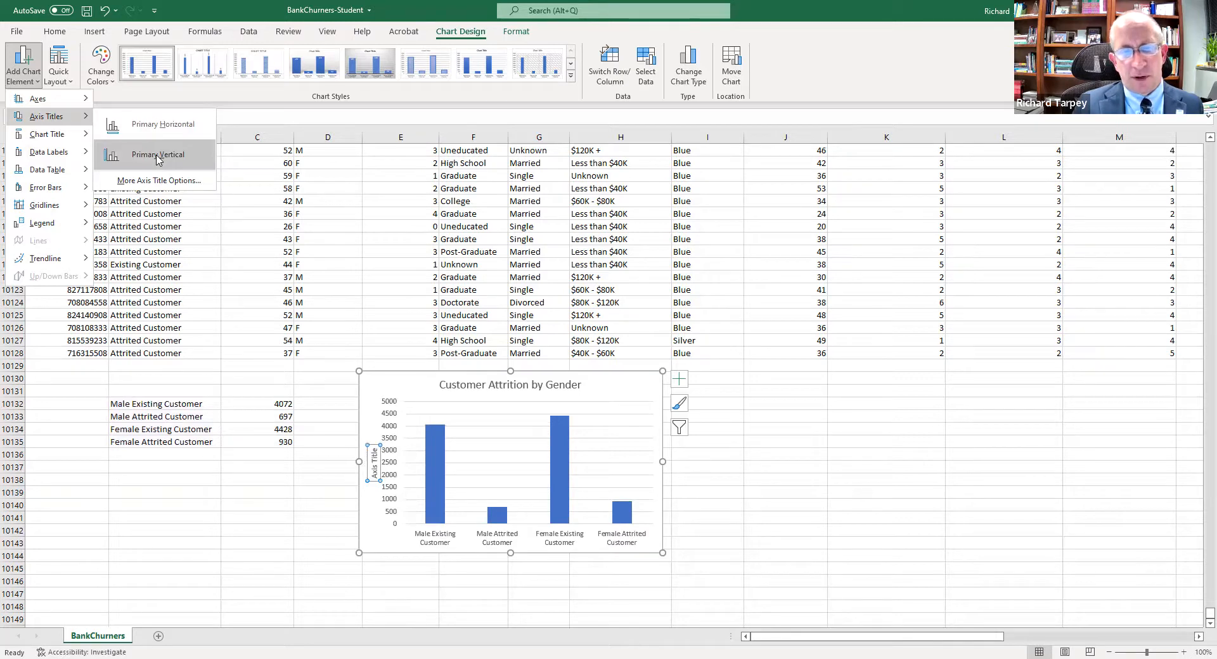
click(158, 155)
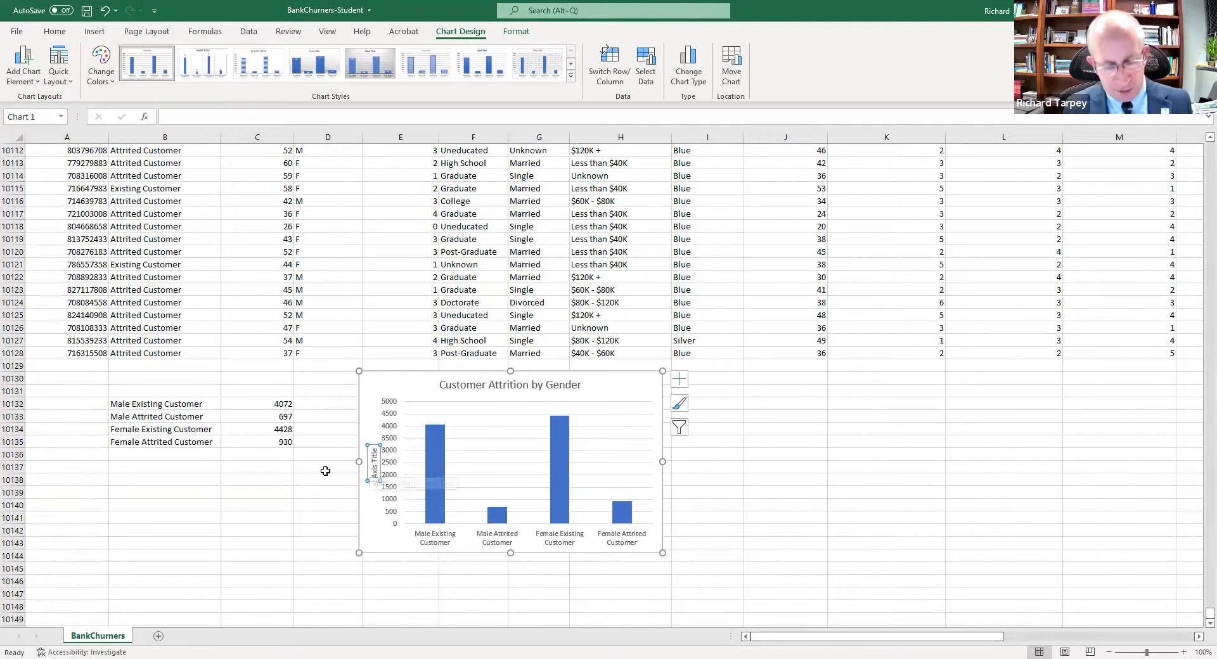
text(Number of Customers)
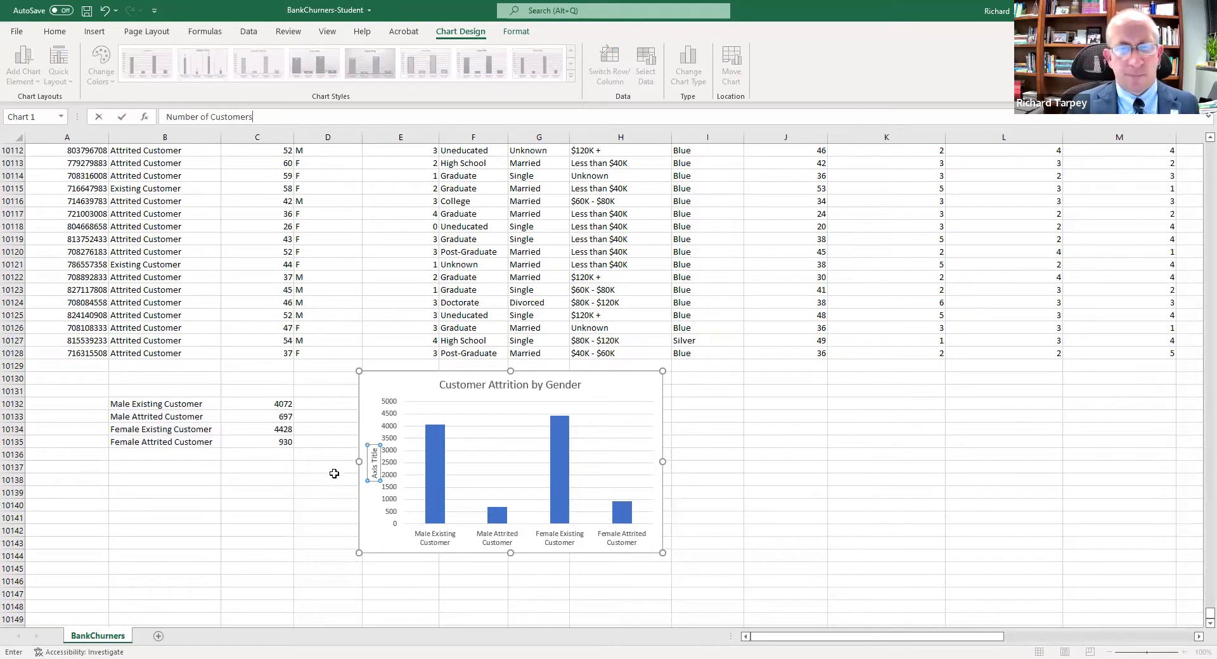
key(Return)
Enlarge the chart so its category labels have more room, and shift the vertical axis title slightly away from the axis numbers
drag(662, 551, 728, 563)
click(373, 438)
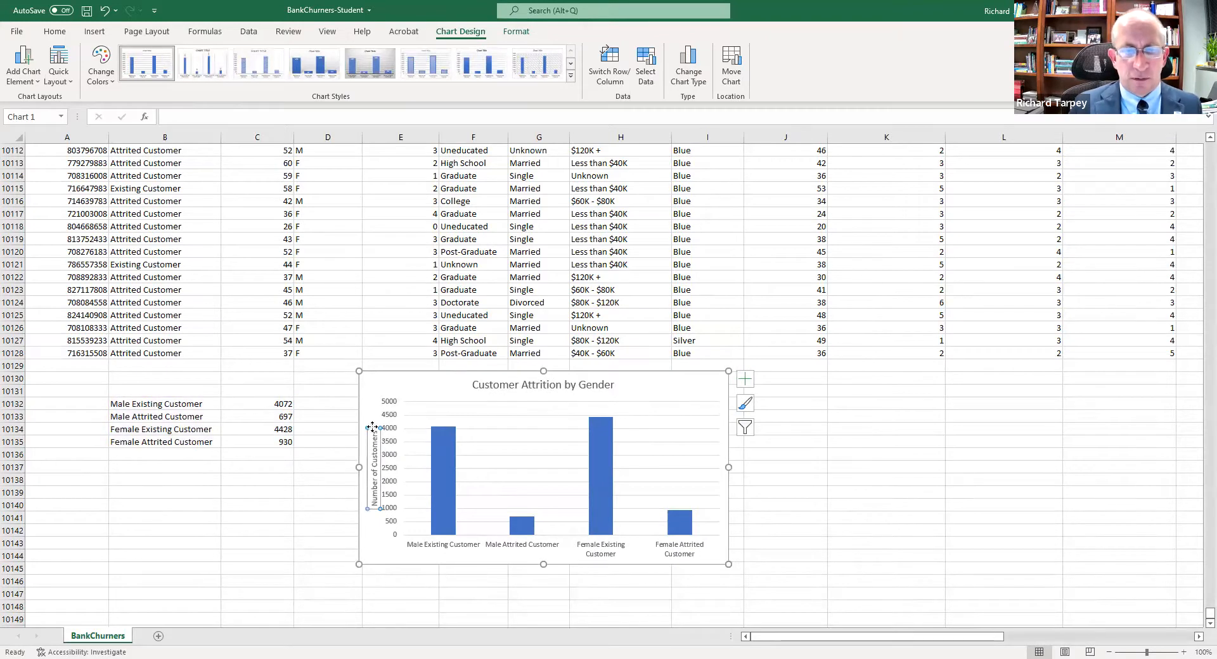
drag(371, 428, 368, 428)
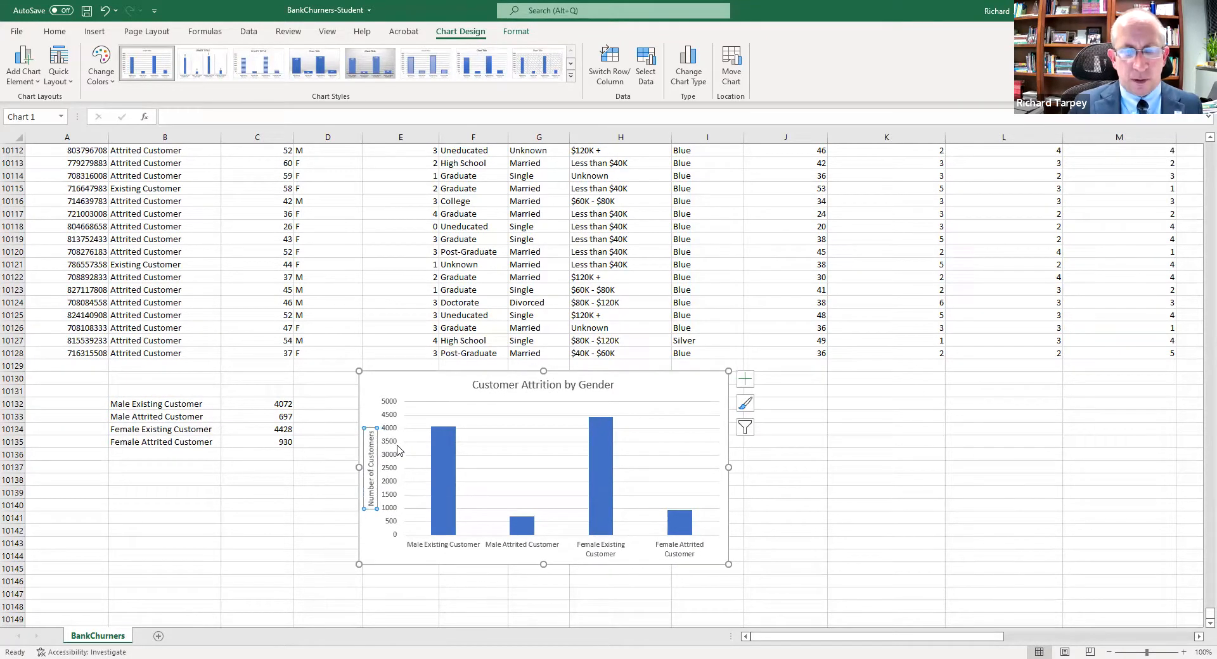
Change the font color of the vertical axis title and the rest of the chart's text to black
click(55, 32)
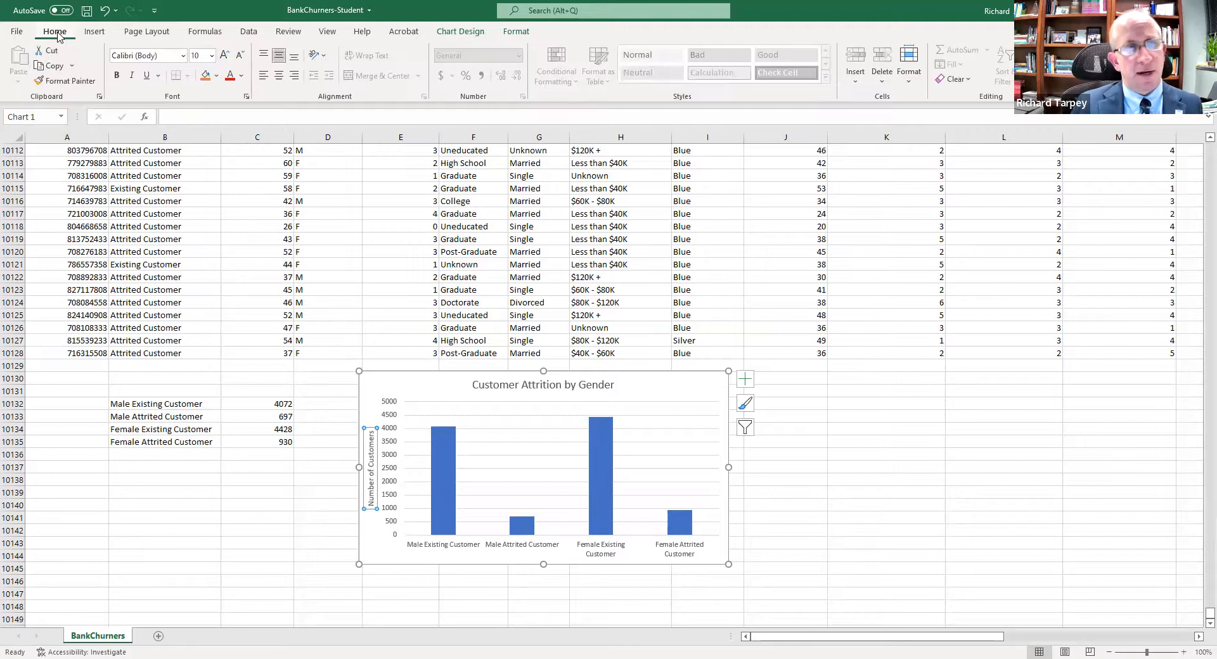
click(243, 76)
click(240, 128)
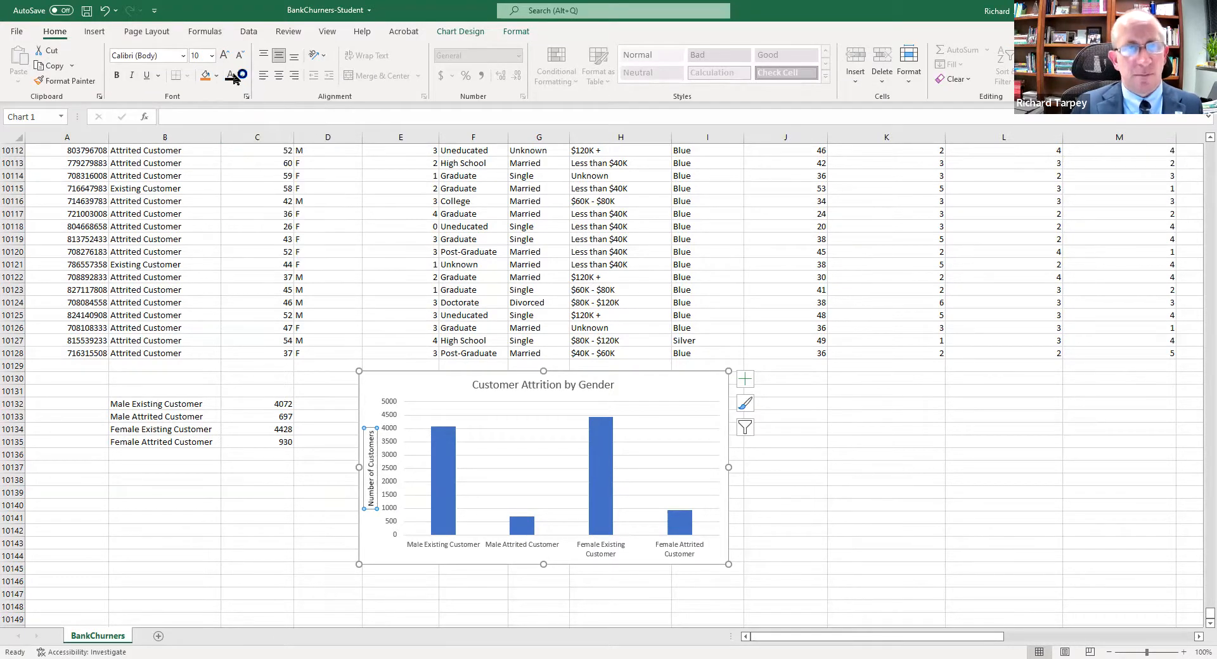
click(393, 385)
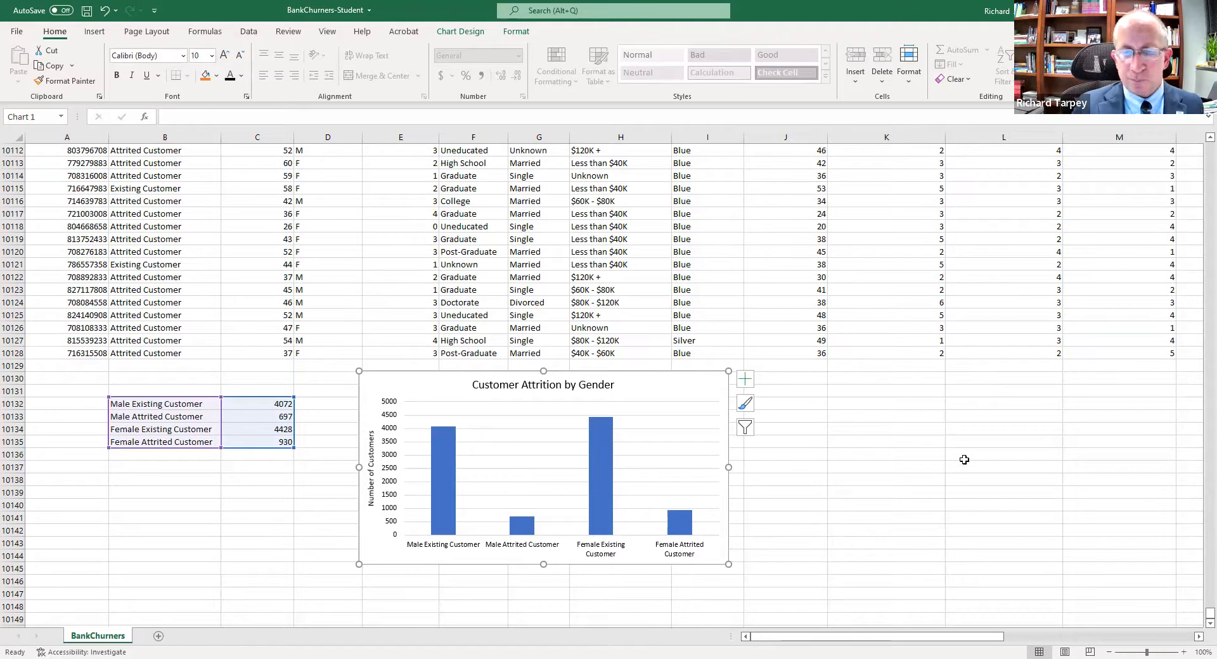
Fill only the Male Attrited Customer column of the chart with the standard color Orange
scroll(962, 459, down, 1)
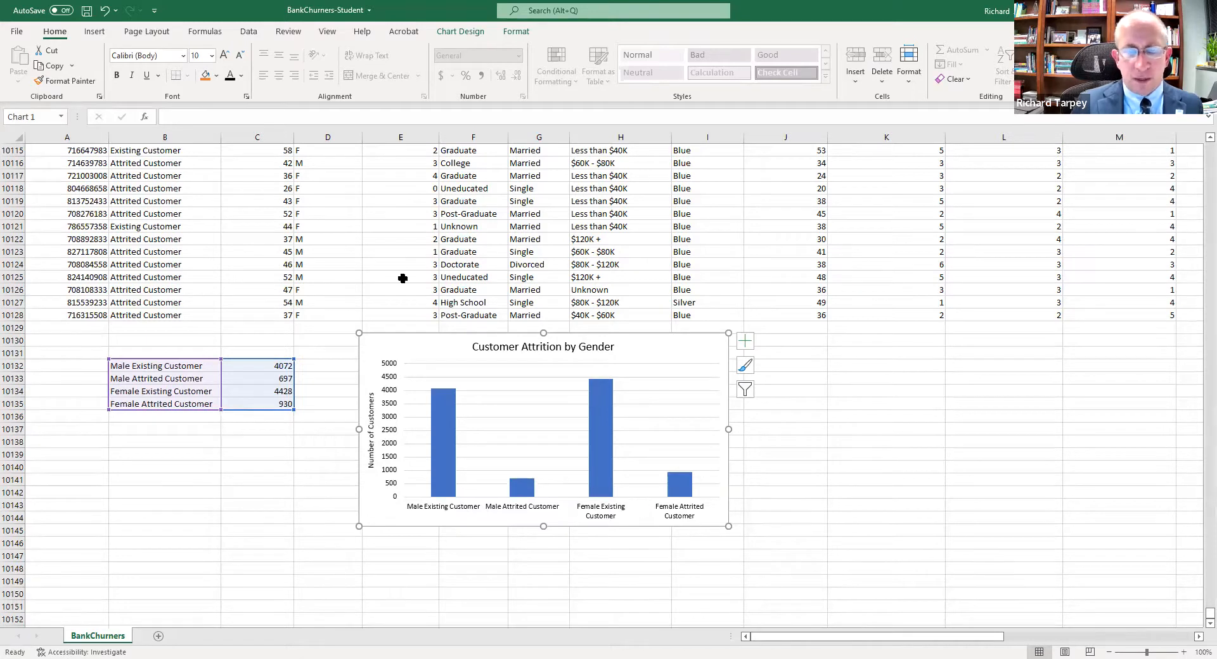
click(259, 492)
mouse_move(520, 491)
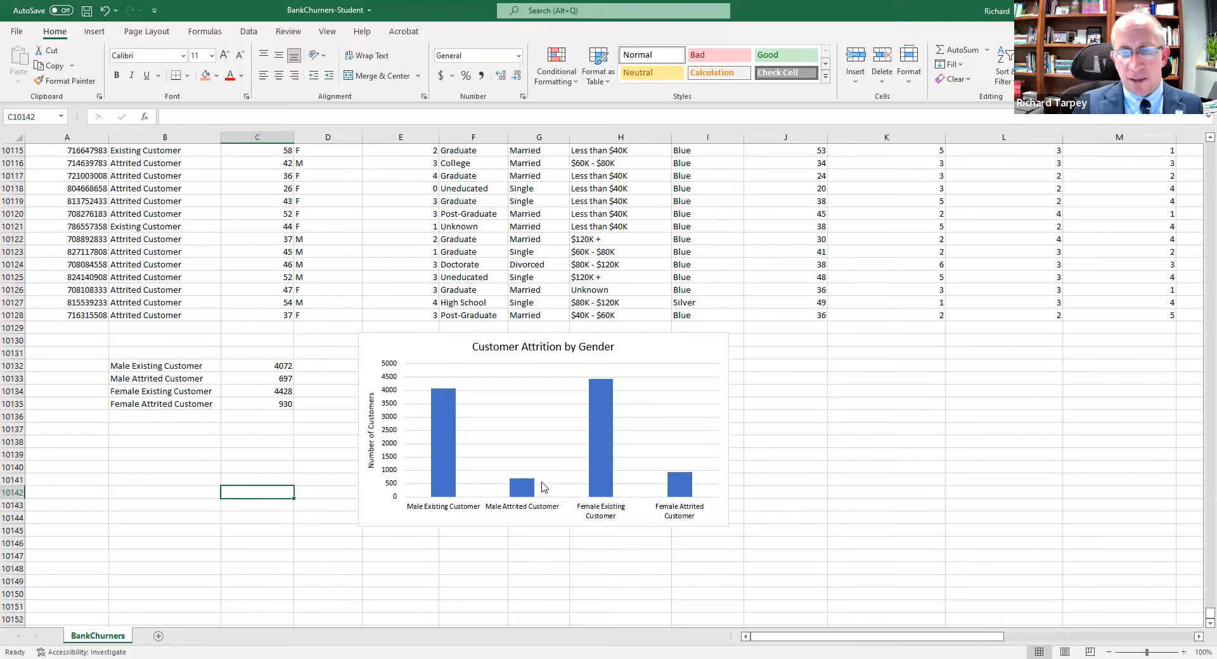
click(518, 490)
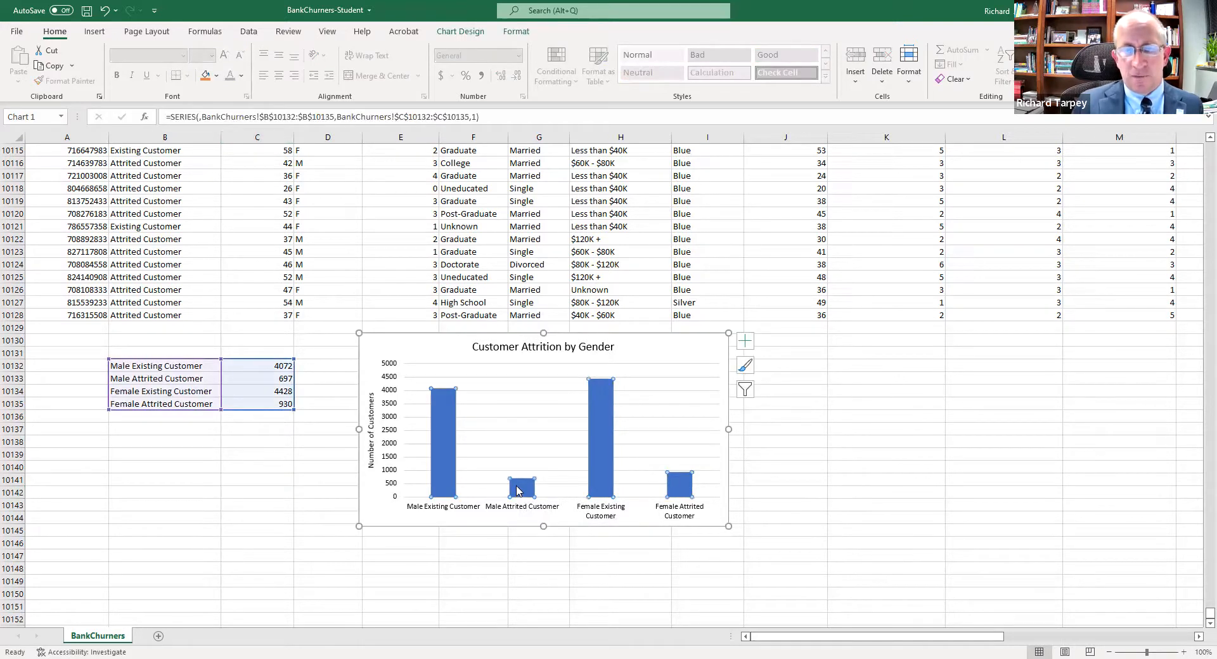
click(519, 492)
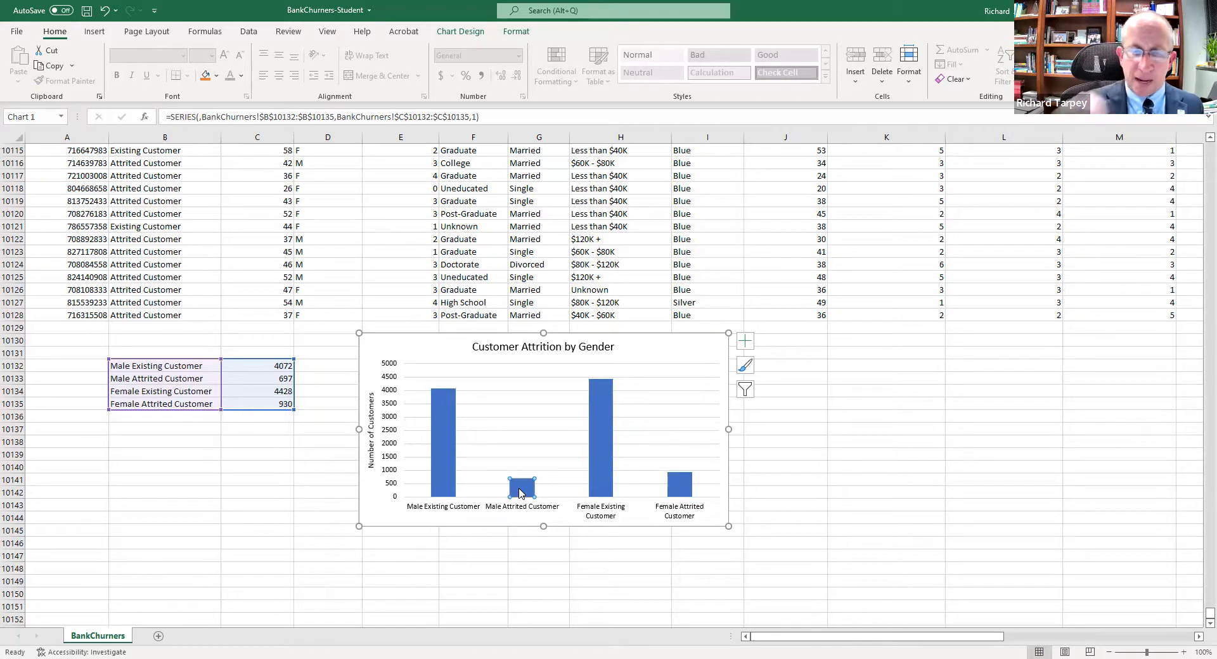
right_click(519, 489)
click(535, 458)
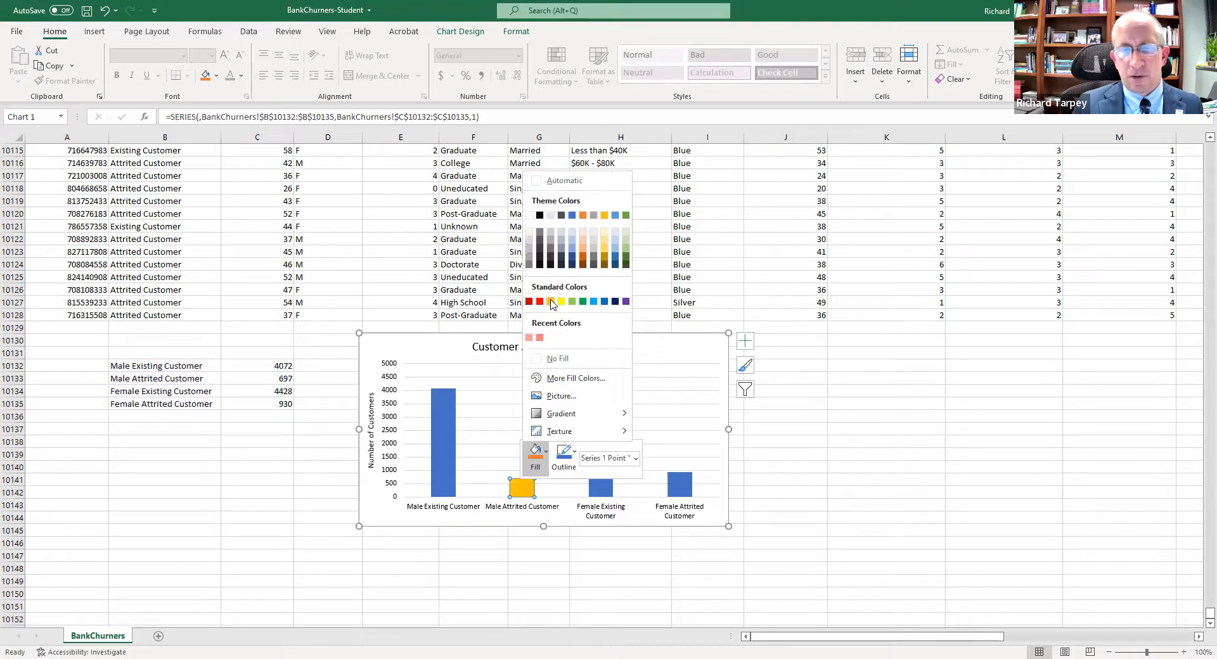
click(550, 303)
Fill only the Female Attrited Customer column with the same Orange as the male attrited one
double_click(679, 489)
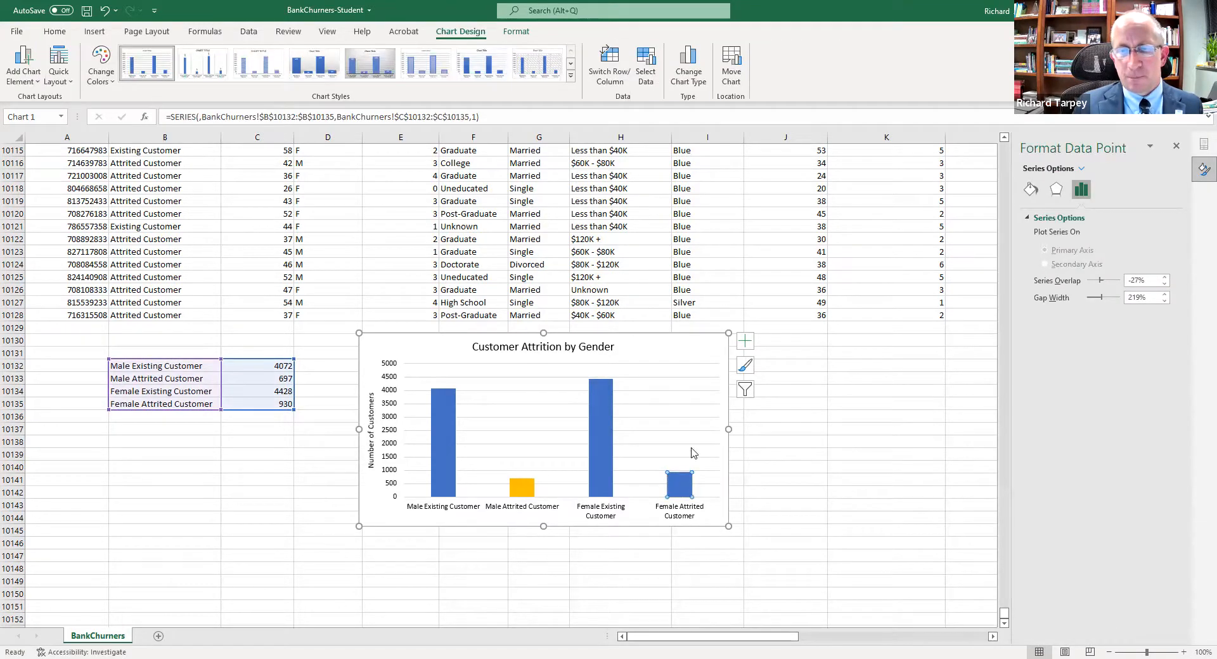
right_click(684, 481)
click(705, 447)
click(711, 296)
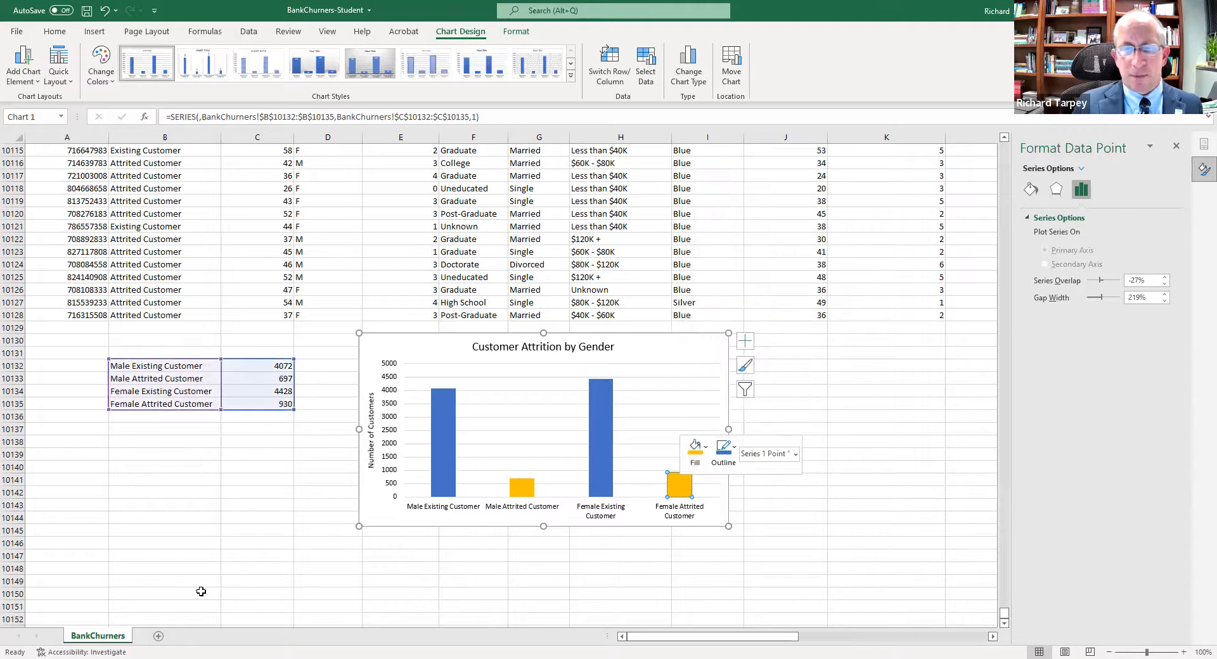
click(202, 525)
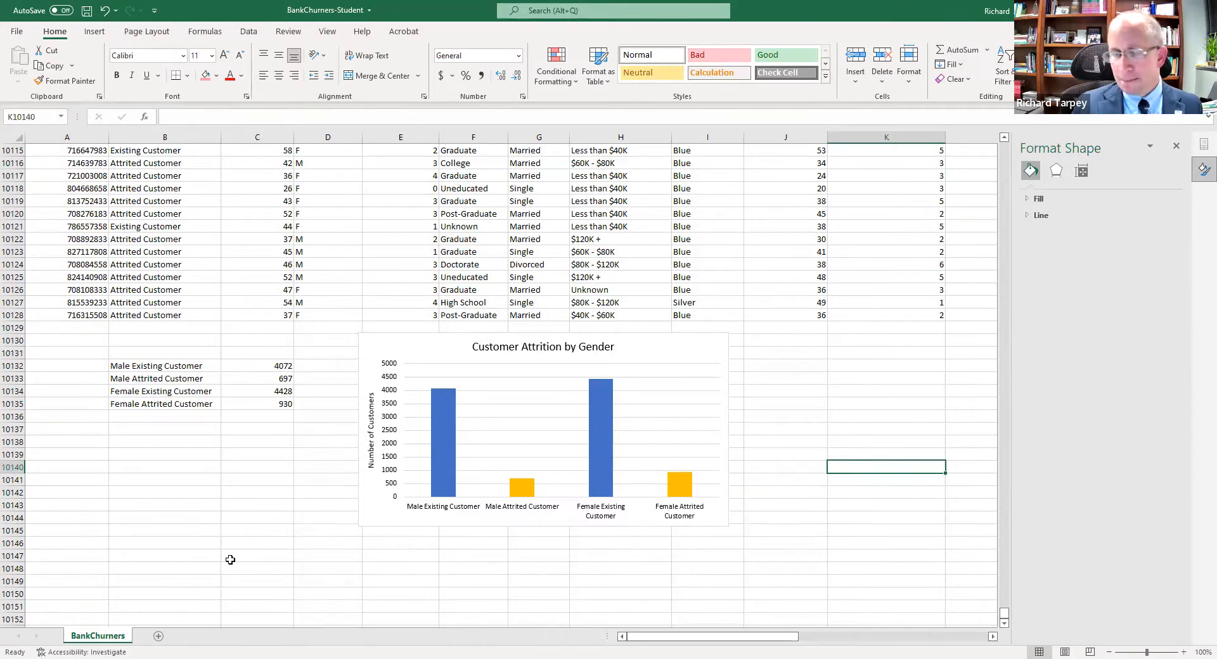
Move the attrition chart closer to the count table, preview the 3-D Clustered Column type, and keep the 2-D Clustered Column type
scroll(758, 404, down, 2)
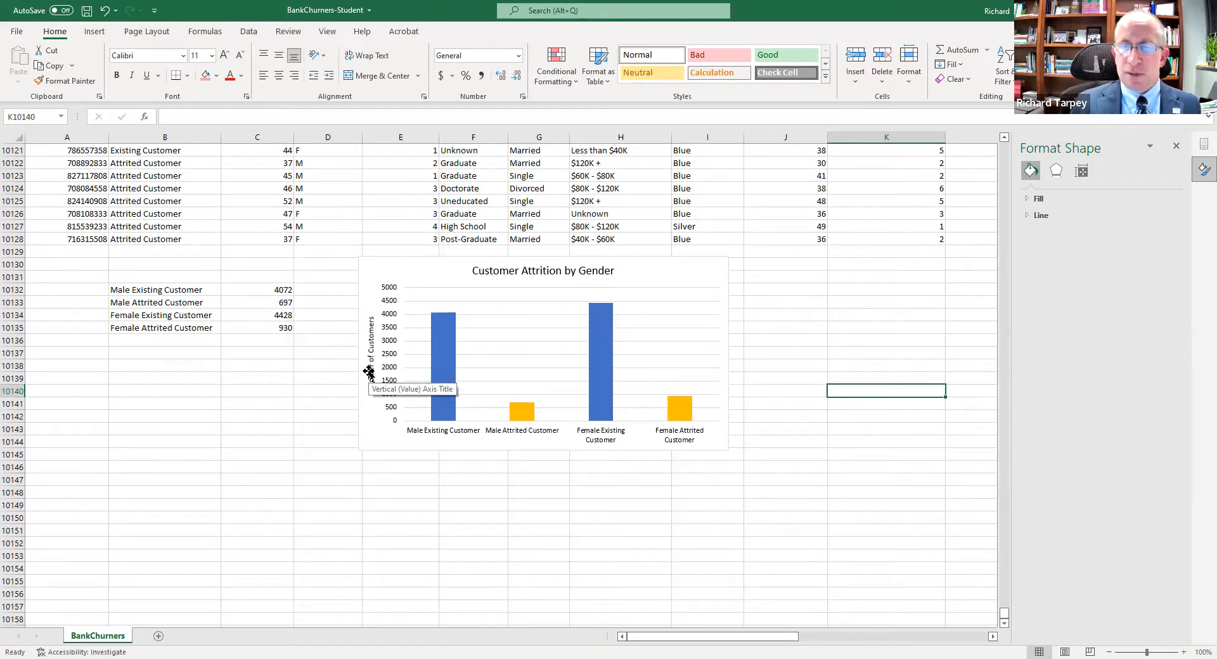
drag(455, 274, 410, 279)
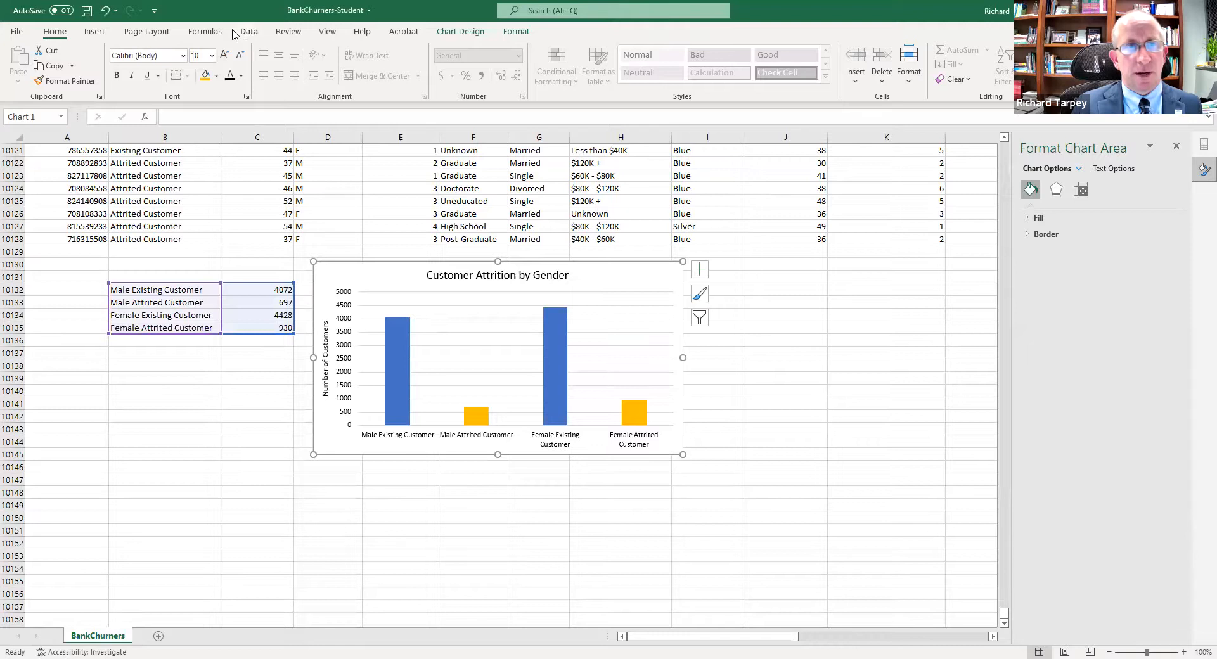
click(95, 32)
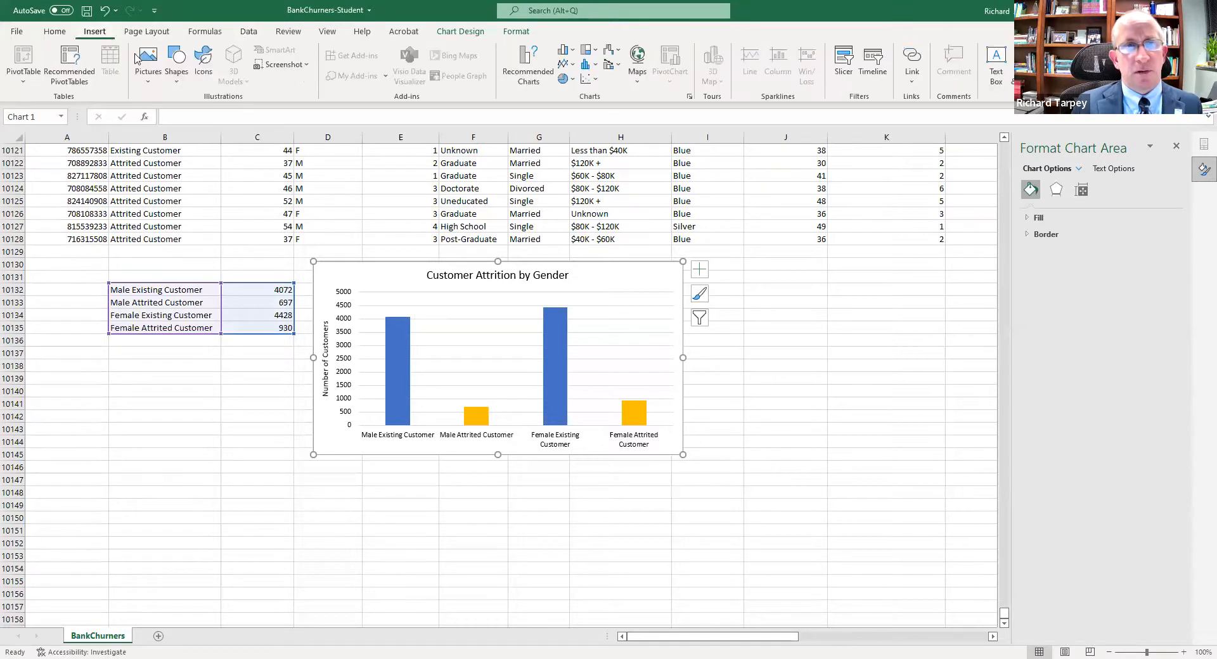
click(569, 52)
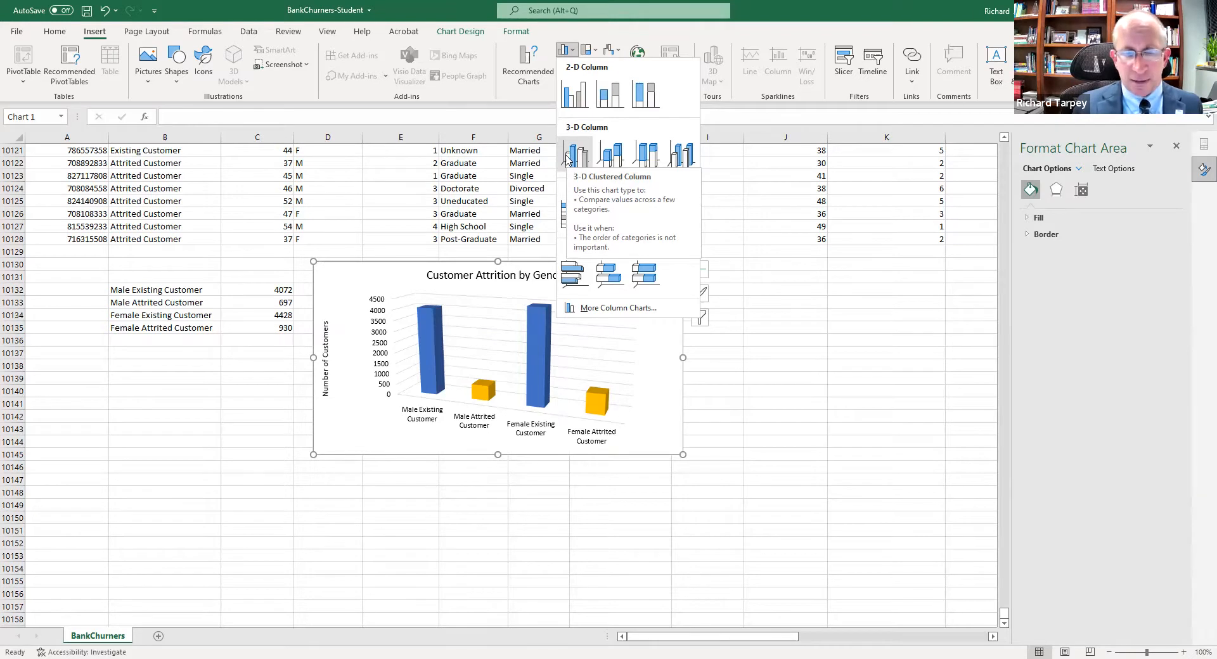
click(574, 95)
click(203, 378)
mouse_move(419, 274)
mouse_down()
mouse_move(427, 325)
mouse_move(424, 269)
mouse_up()
click(308, 480)
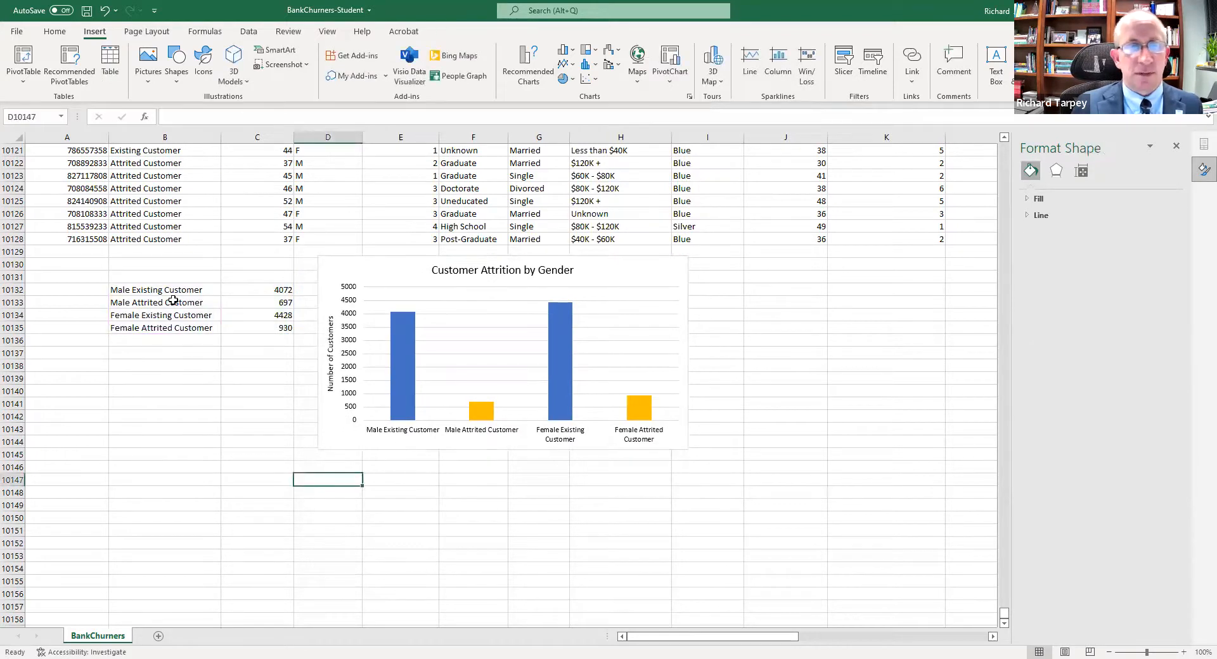
Try a 3-D Clustered Column chart of B10132:C10135 beside the existing chart, and delete that second chart
click(206, 290)
drag(228, 305, 231, 324)
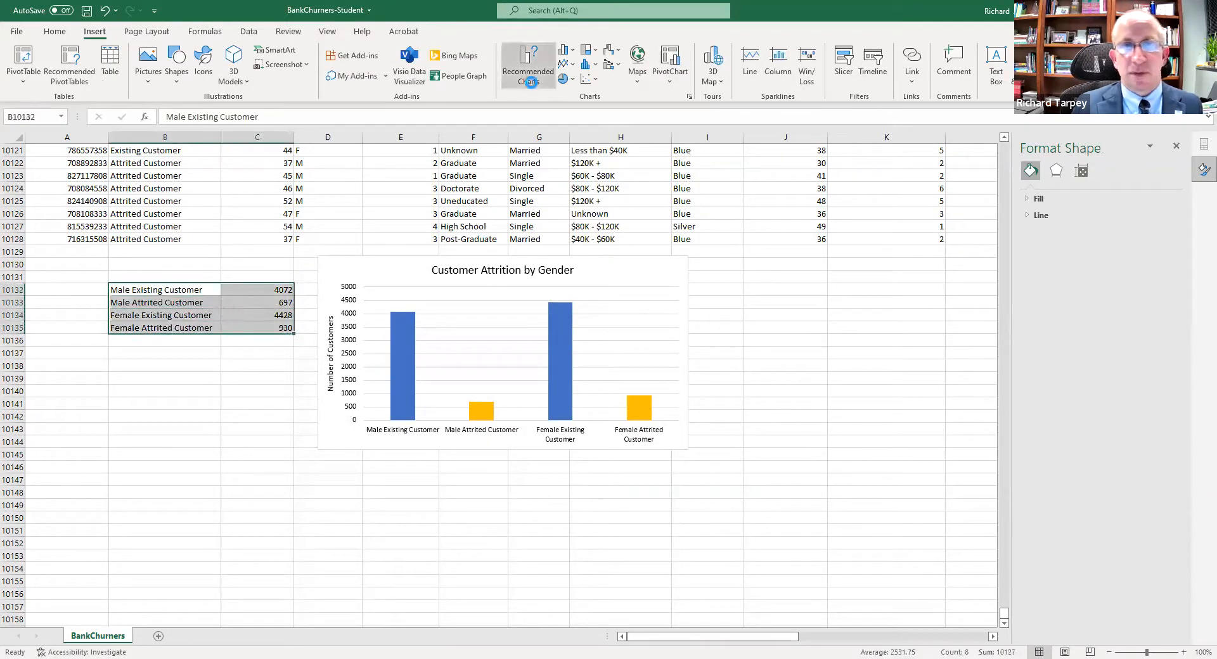
click(528, 76)
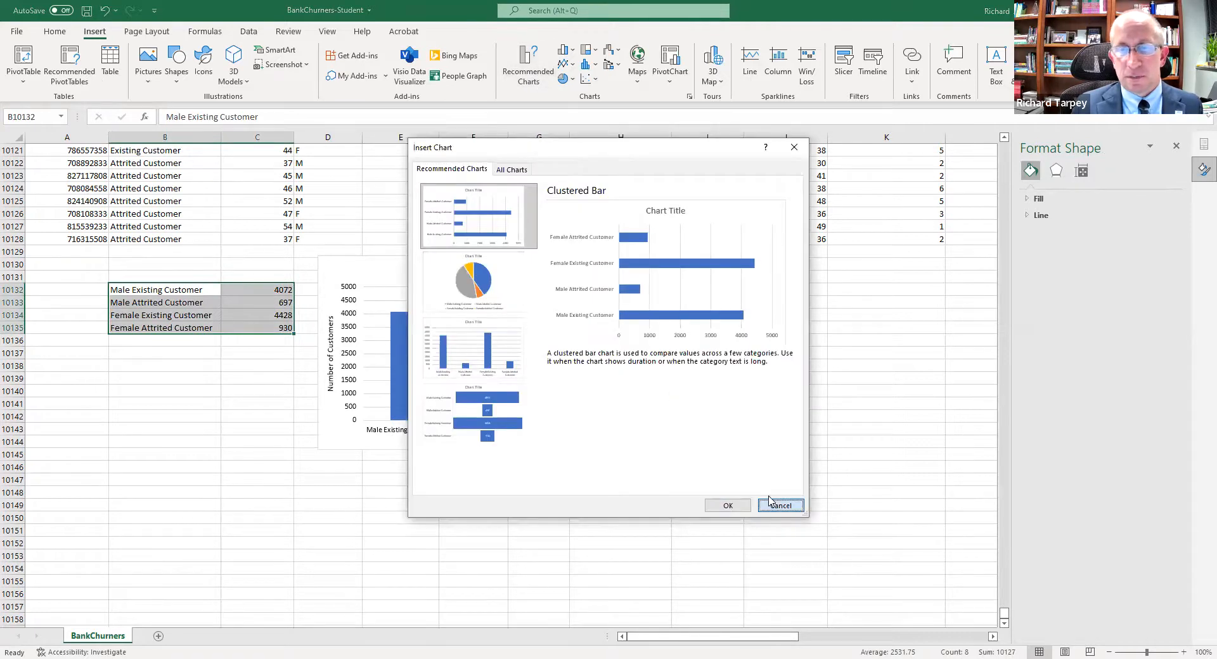
key(Escape)
click(564, 50)
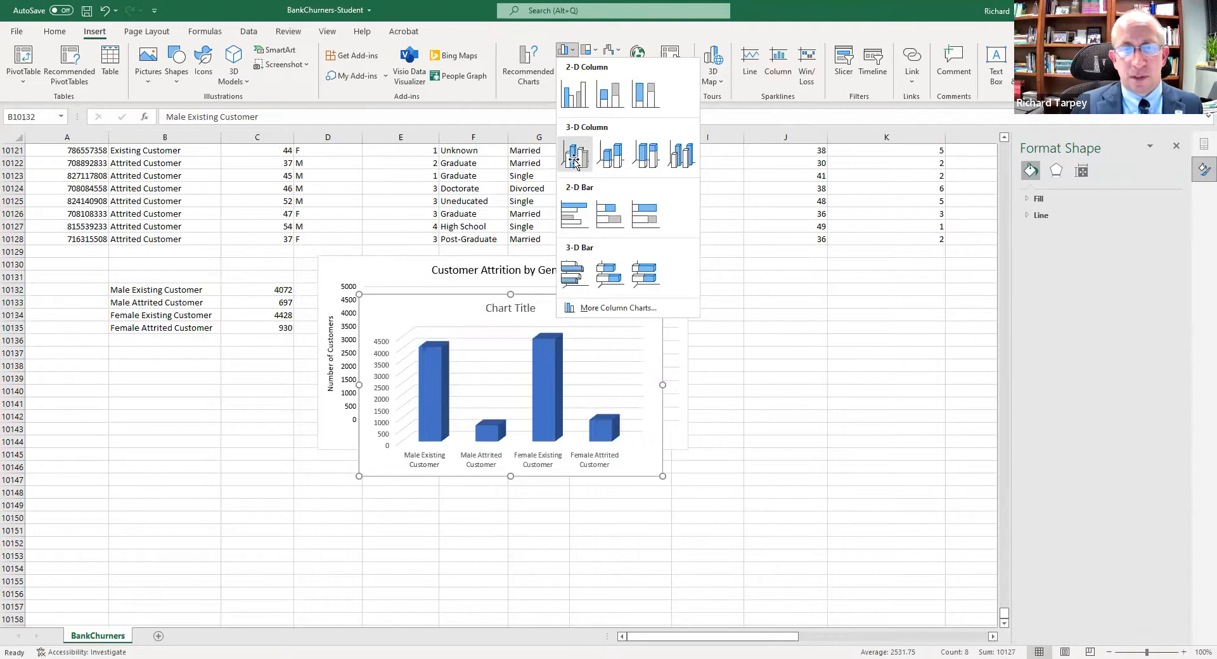
click(575, 156)
drag(480, 295, 822, 266)
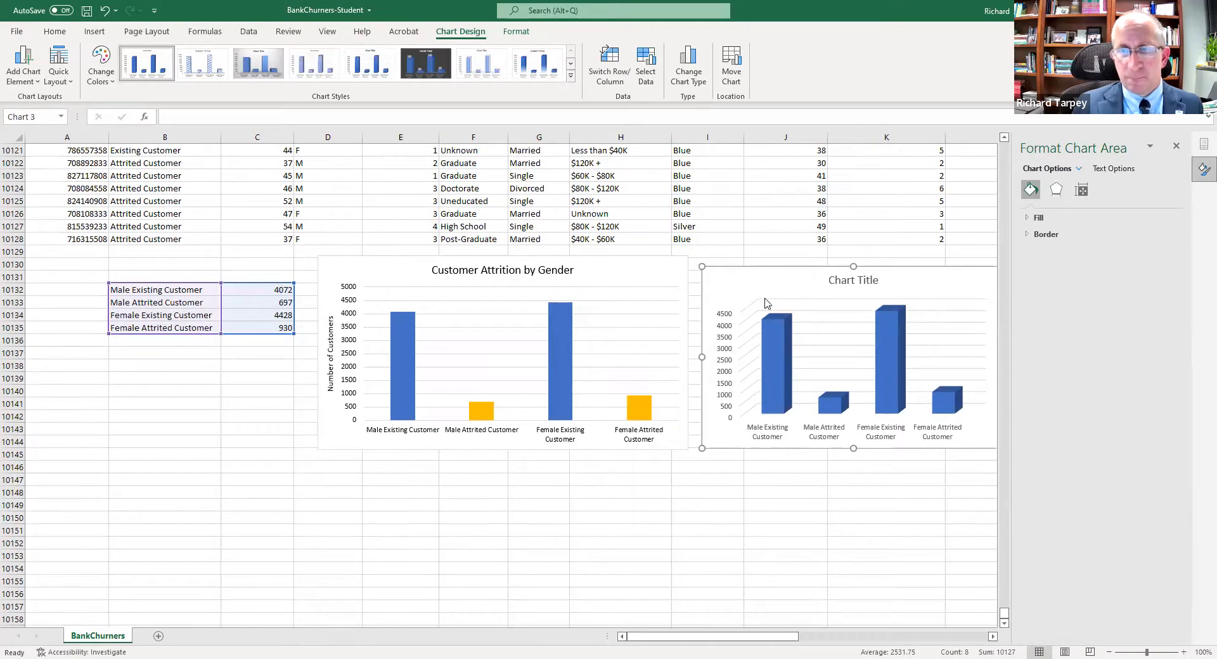
key(End)
key(Delete)
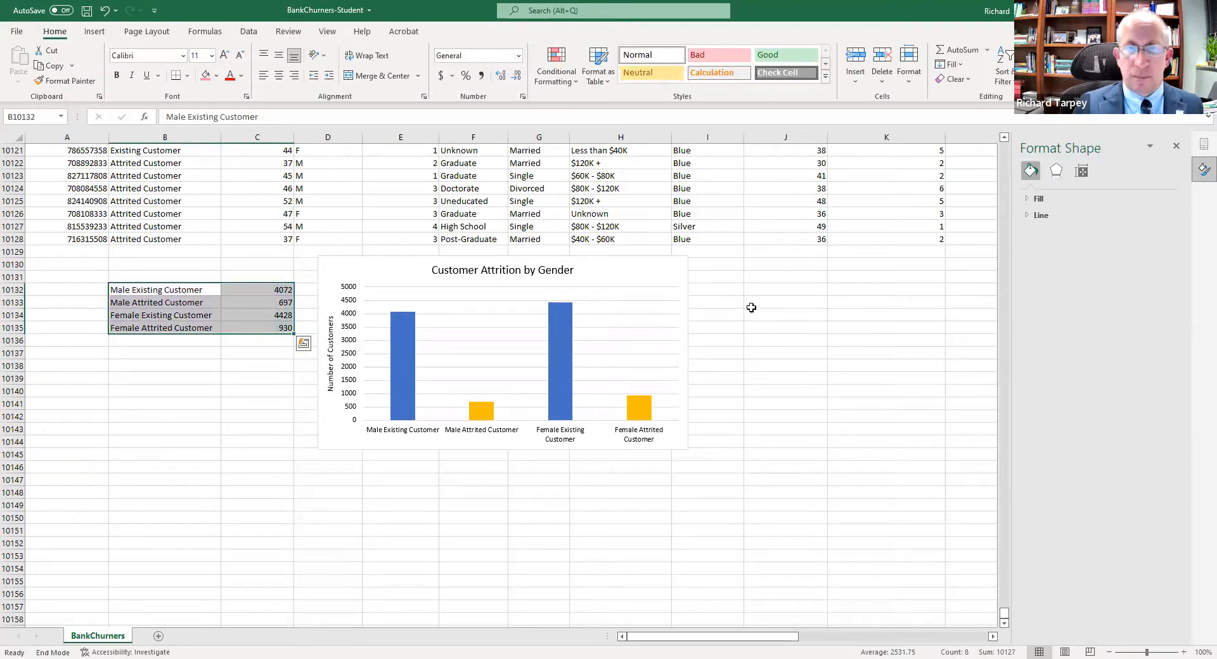
click(768, 375)
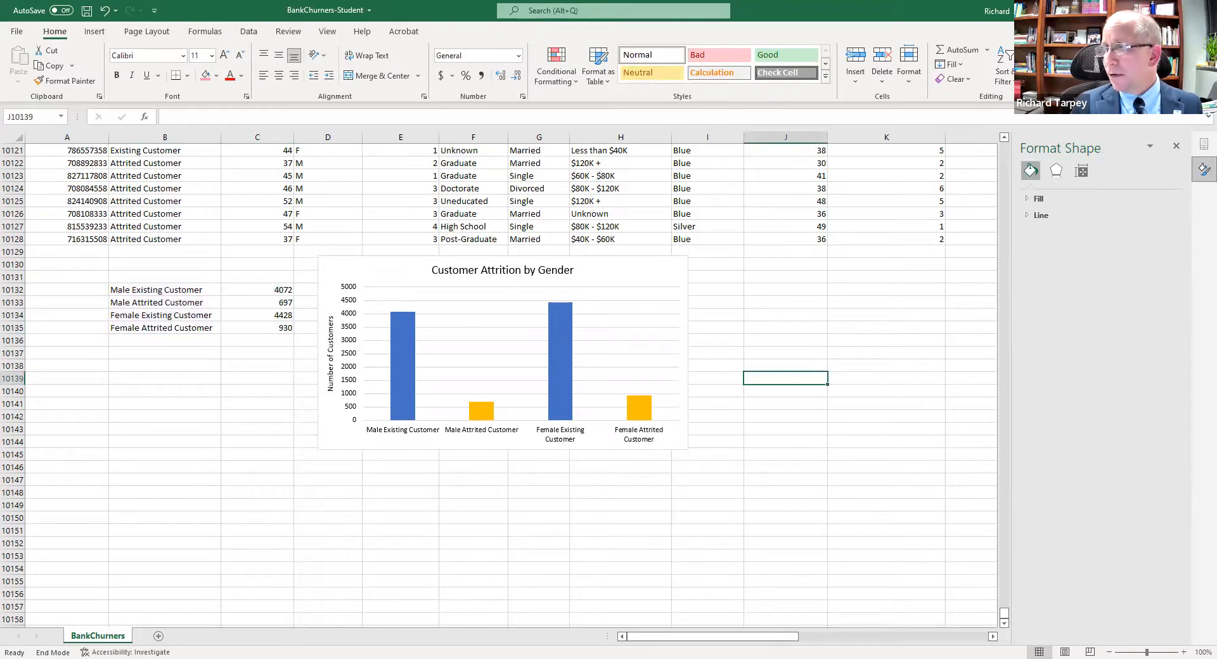
click(648, 271)
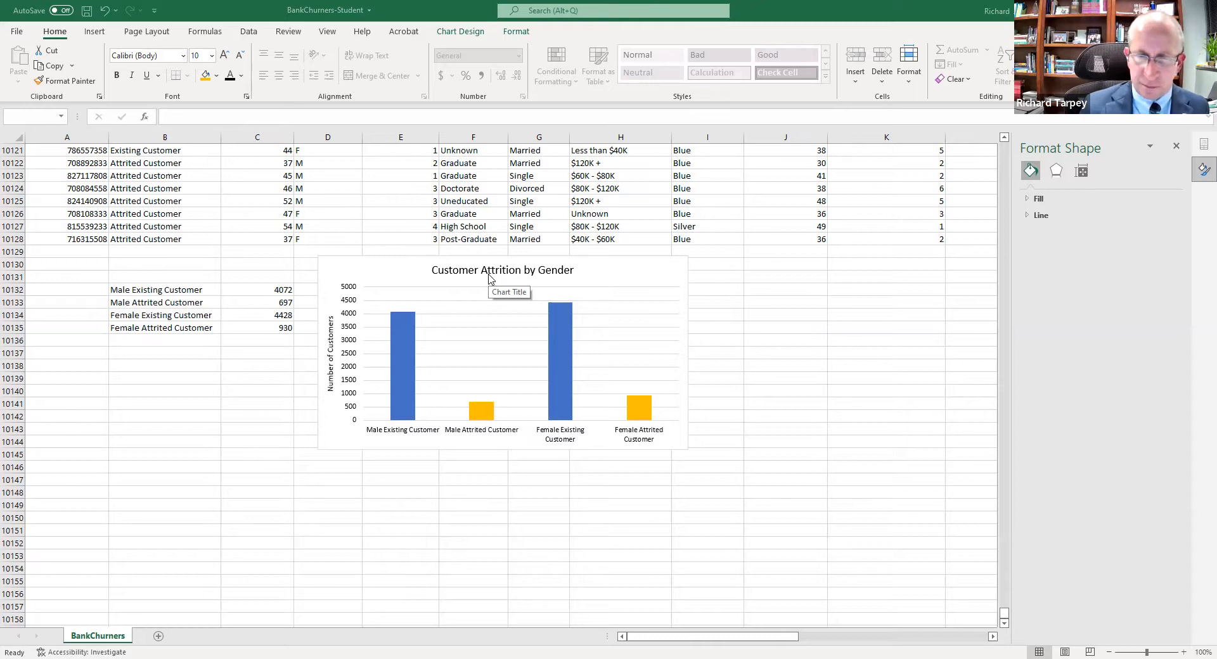
click(786, 391)
scroll(786, 391, up, 5)
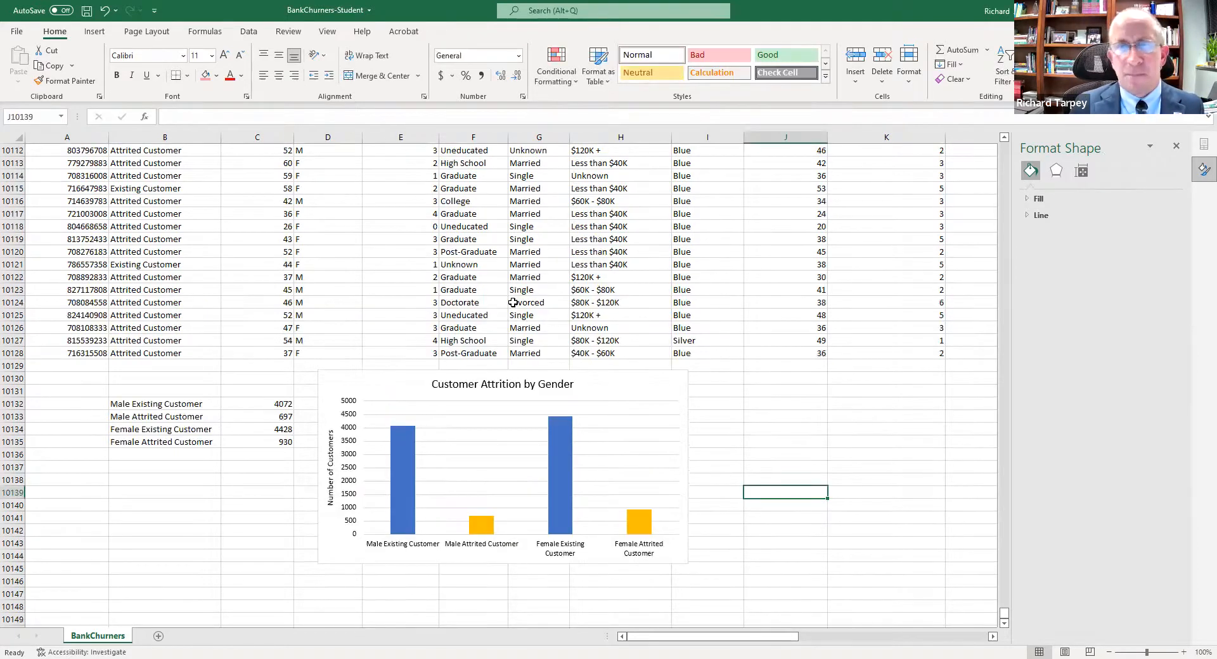
scroll(747, 363, down, 3)
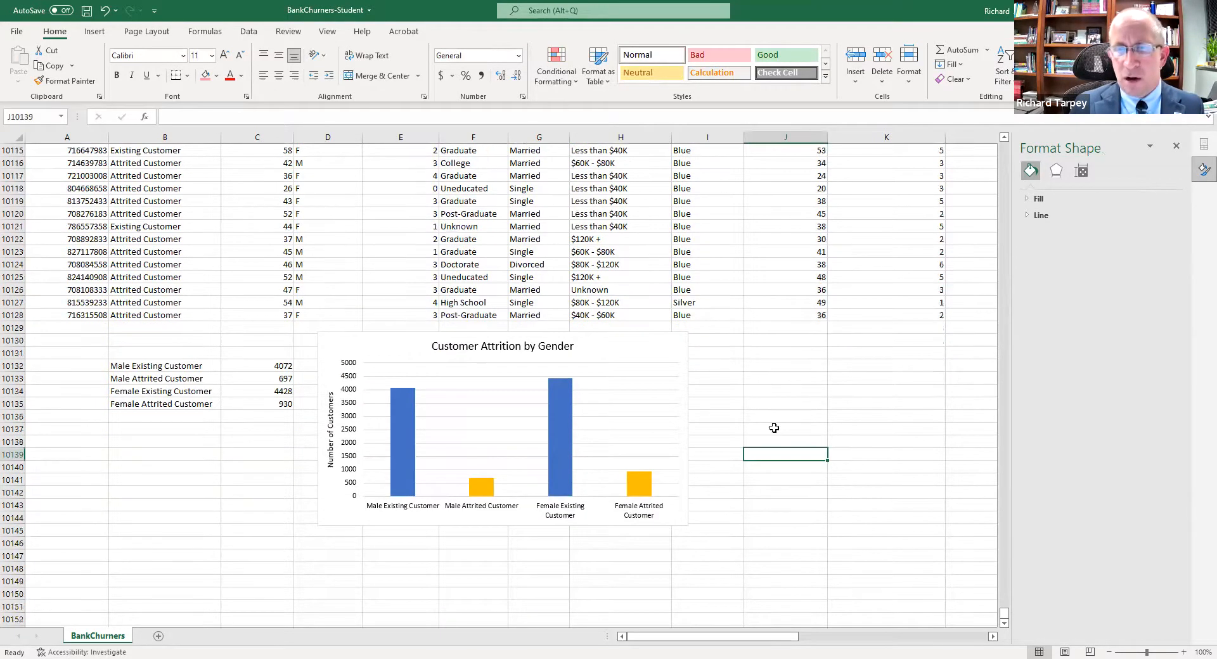
scroll(774, 429, up, 2)
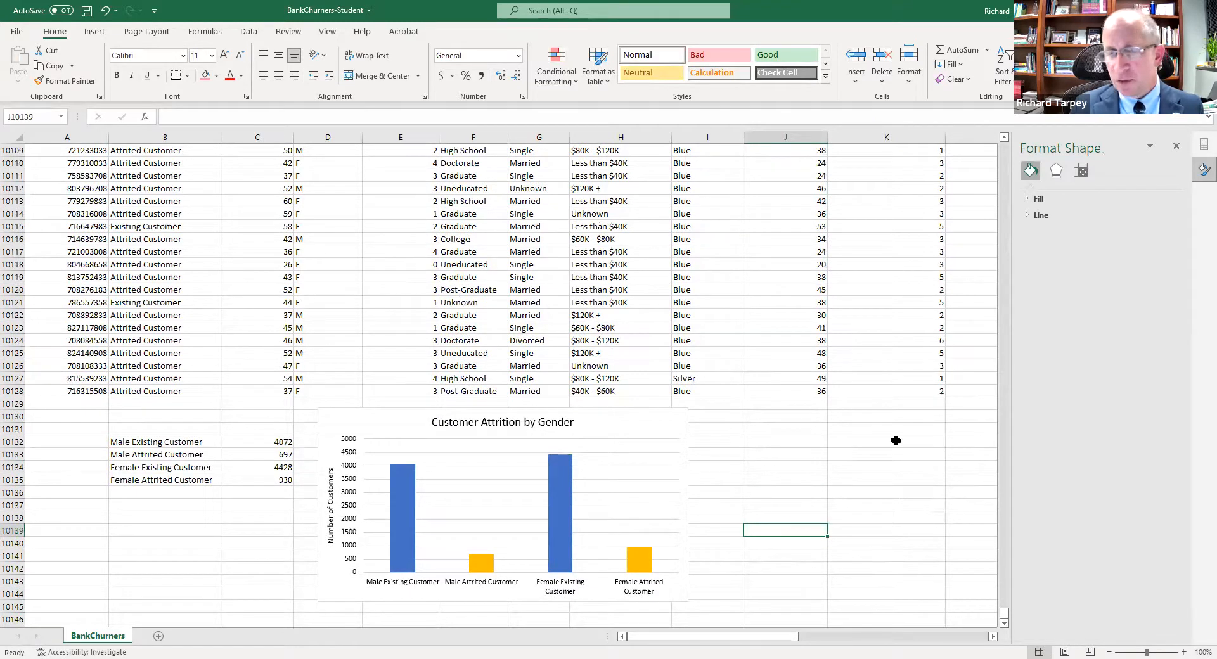
Close the Format Shape pane and return to cell A1 at the start of the data
click(1175, 146)
scroll(855, 427, up, 3)
scroll(1199, 461, up, 2)
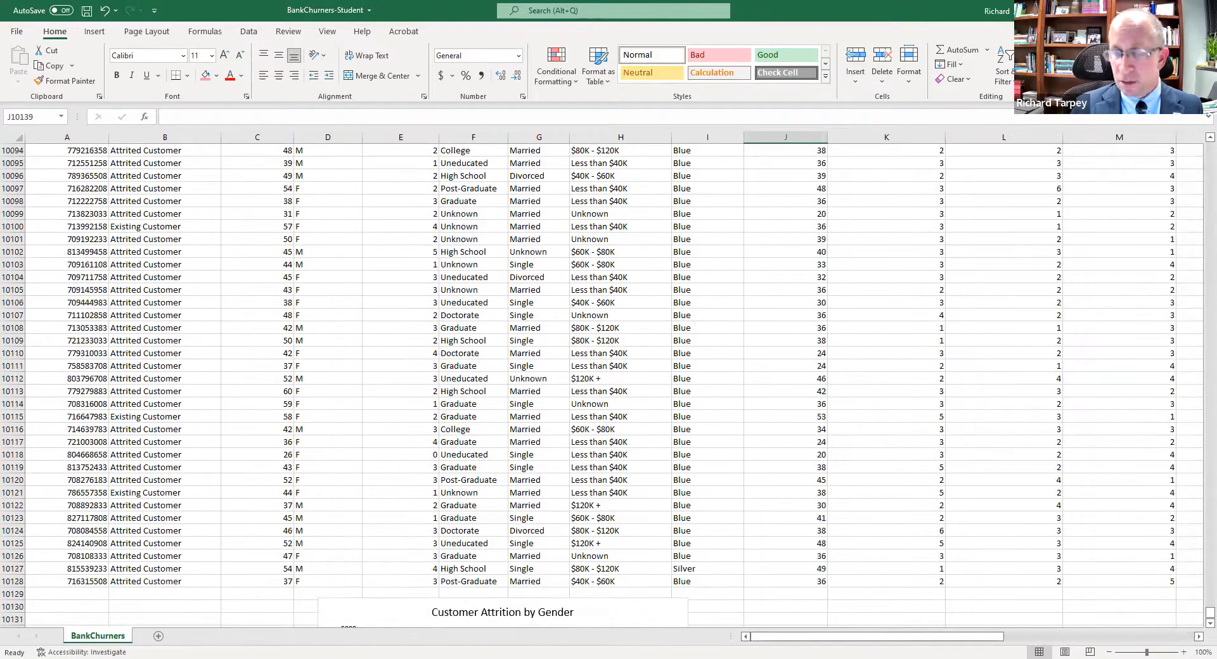
key(ctrl+Home)
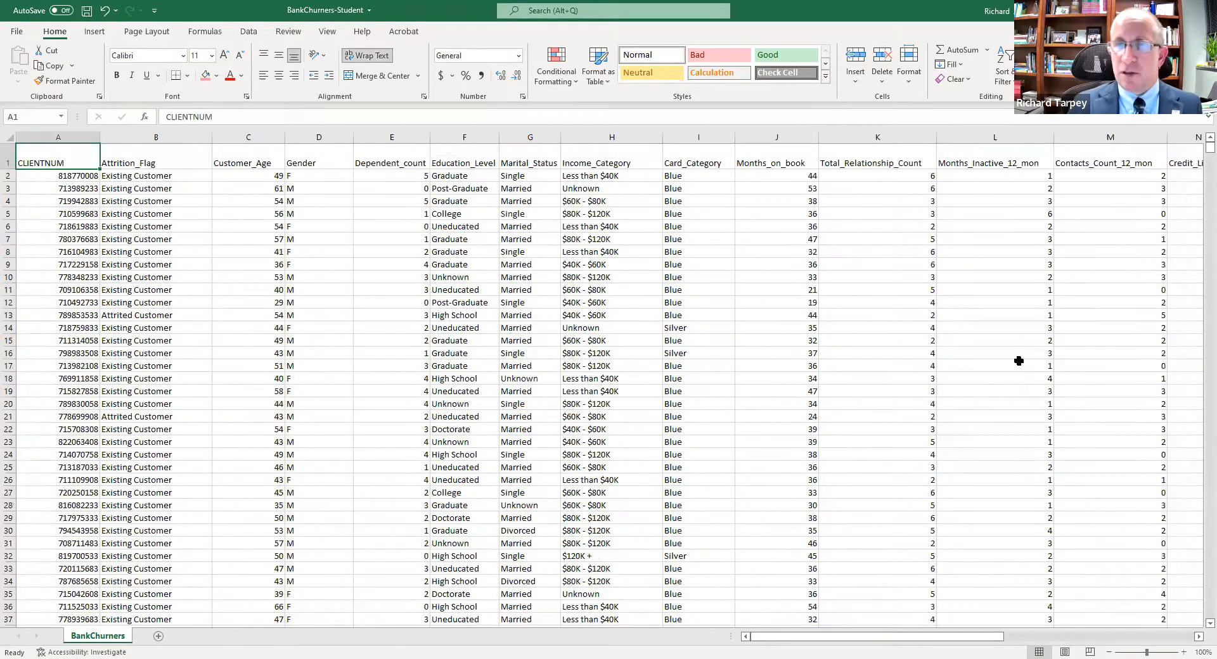
Insert the recommended histogram chart for the whole Credit_Limit column N
drag(998, 638, 1128, 638)
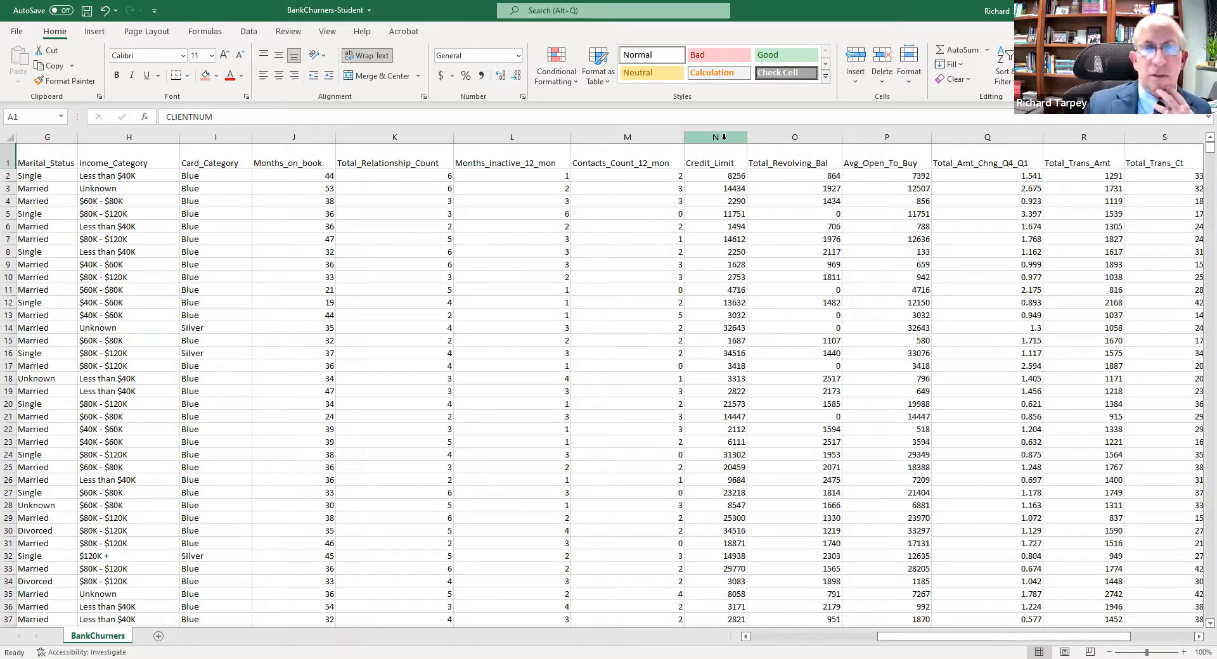
click(724, 136)
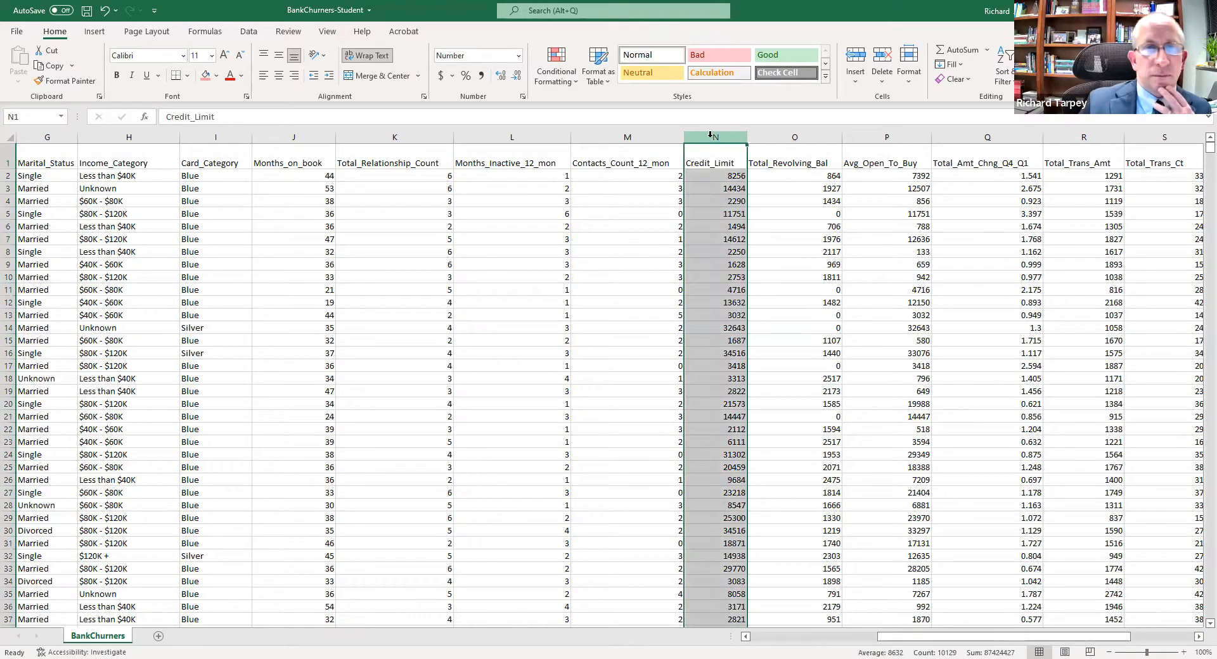
click(97, 33)
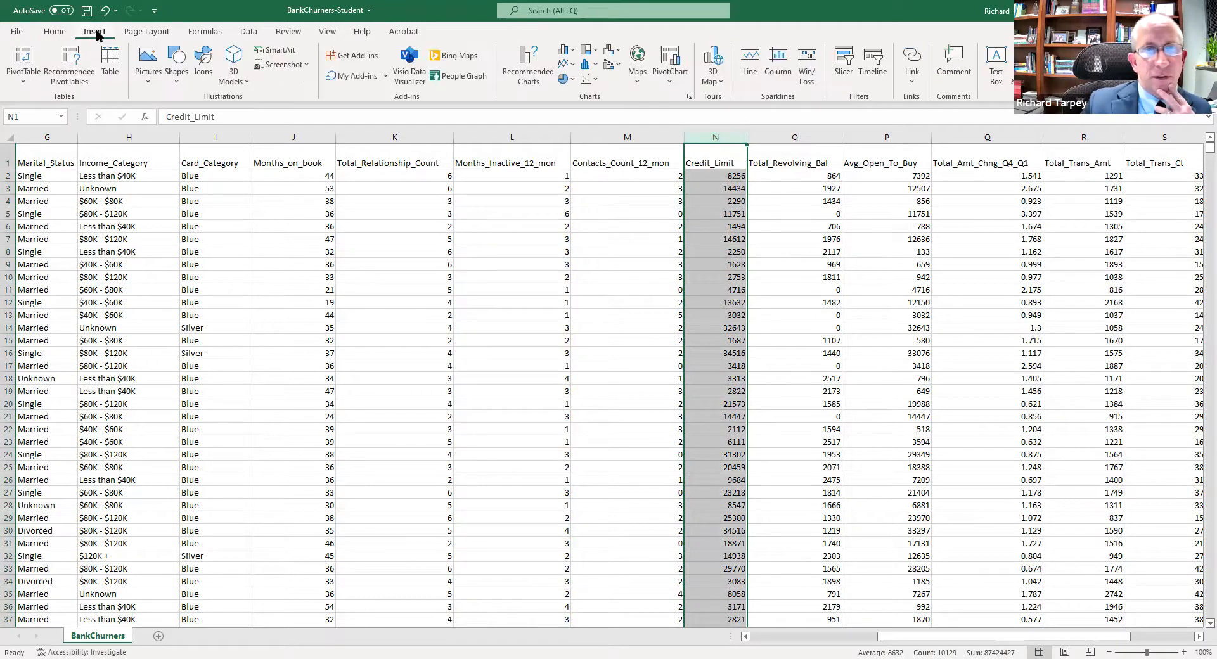
click(523, 95)
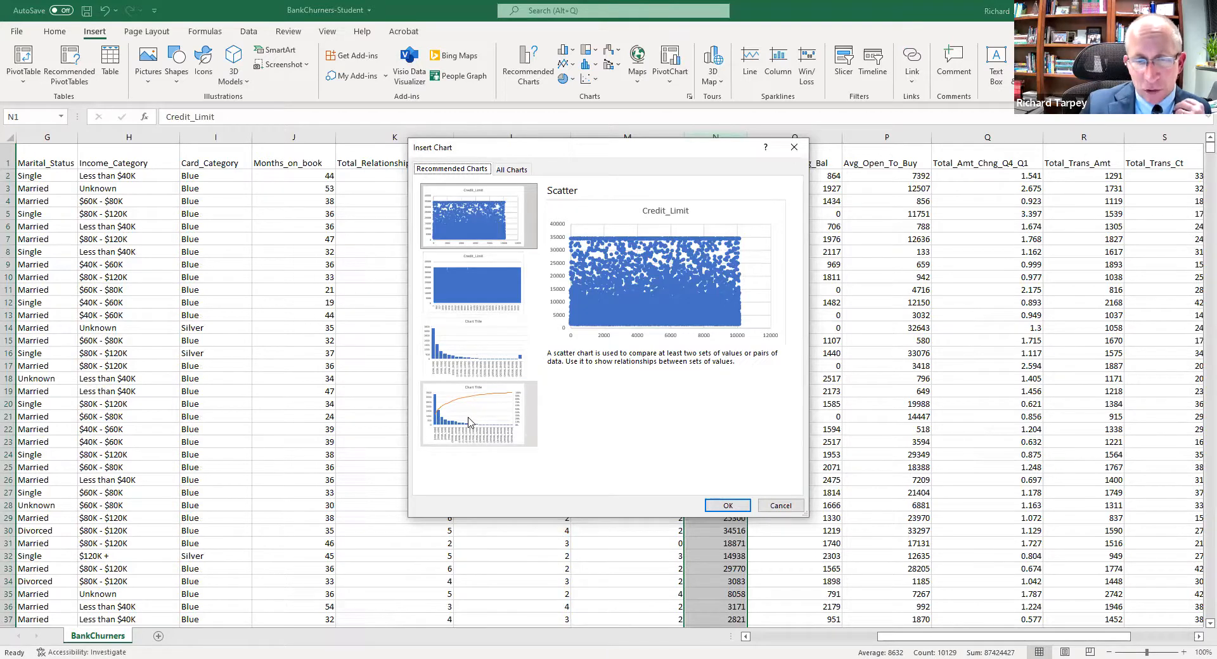
click(467, 354)
click(718, 507)
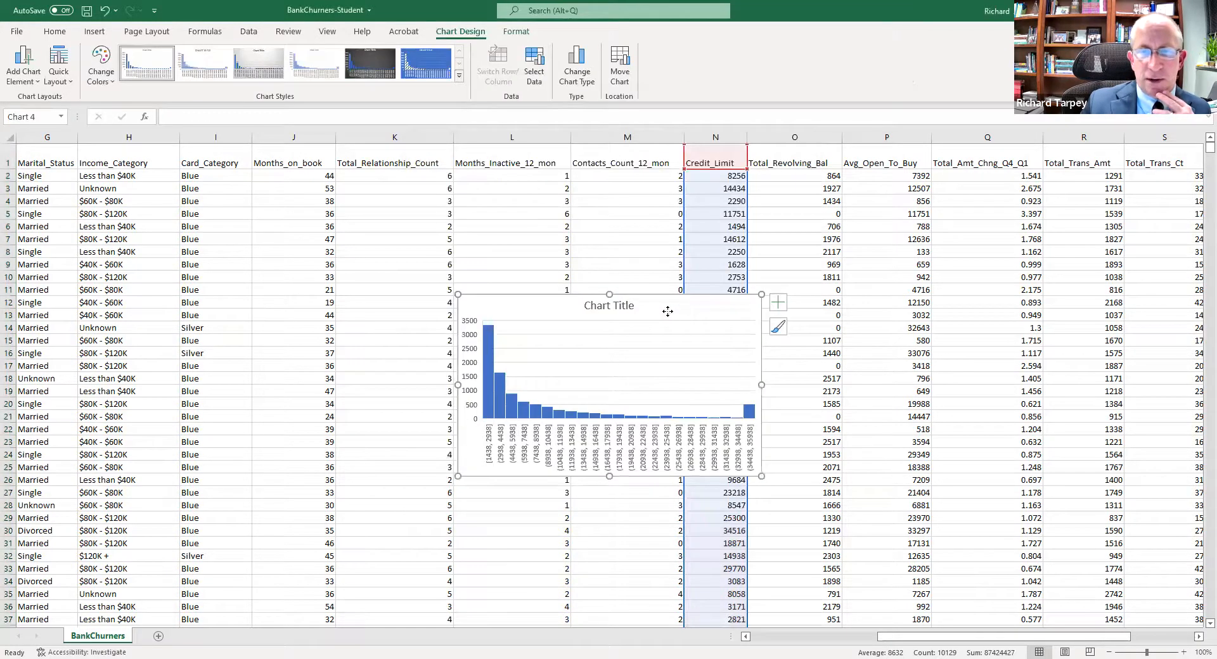
Enlarge the credit limit histogram and place it over columns J to M, clear of the Credit_Limit column
drag(672, 317, 526, 320)
drag(619, 484, 720, 577)
drag(451, 317, 389, 257)
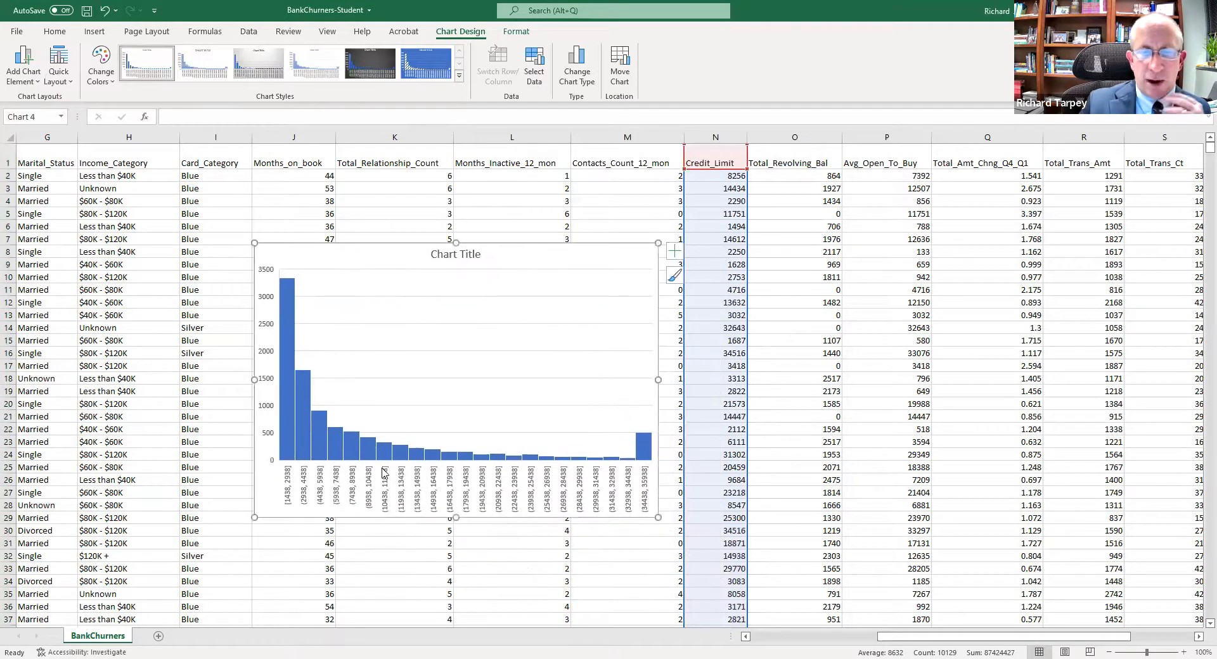
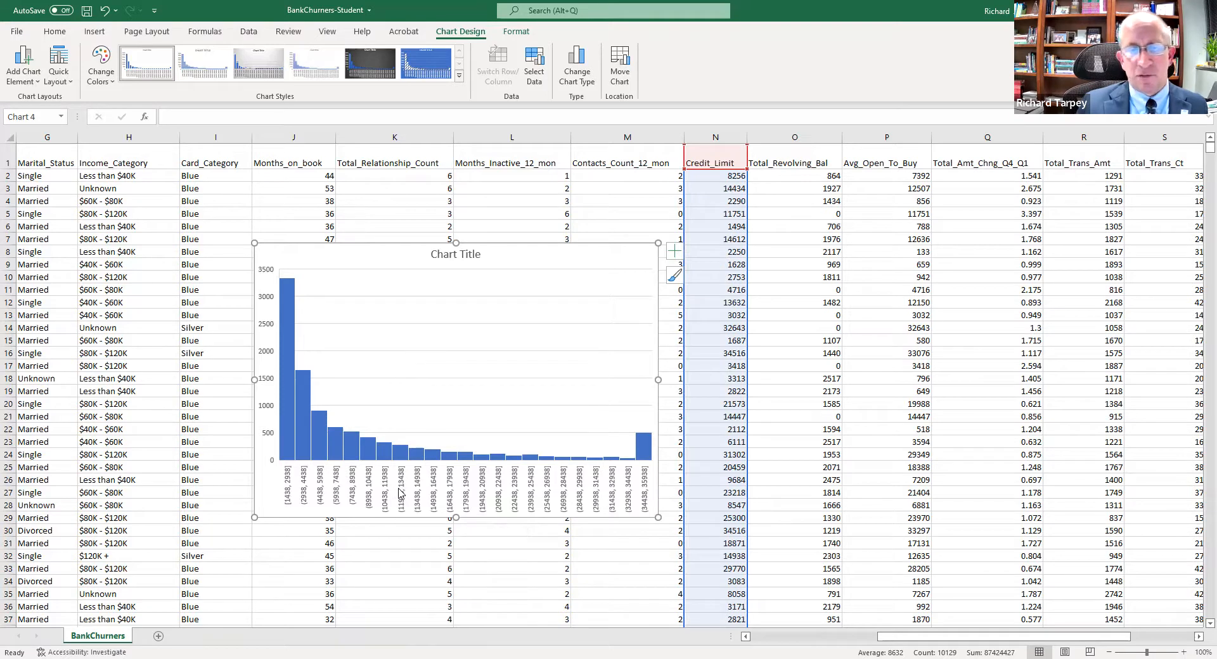
Set the bin width of the histogram's horizontal axis to 2000
right_click(398, 528)
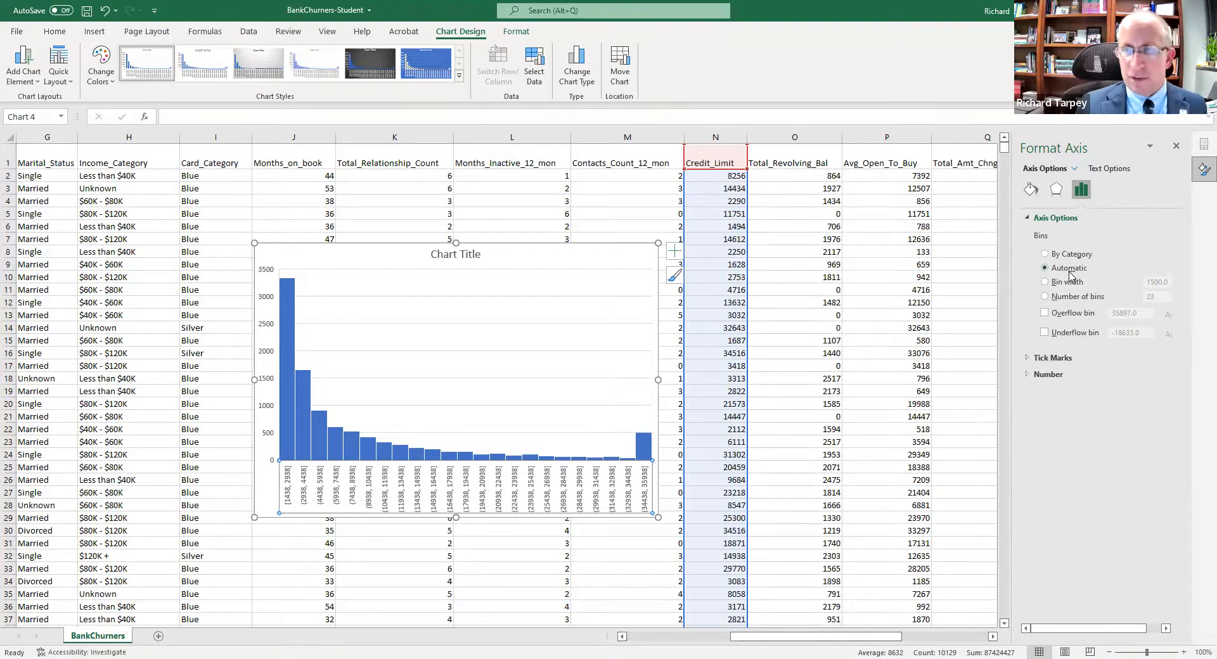
click(1045, 282)
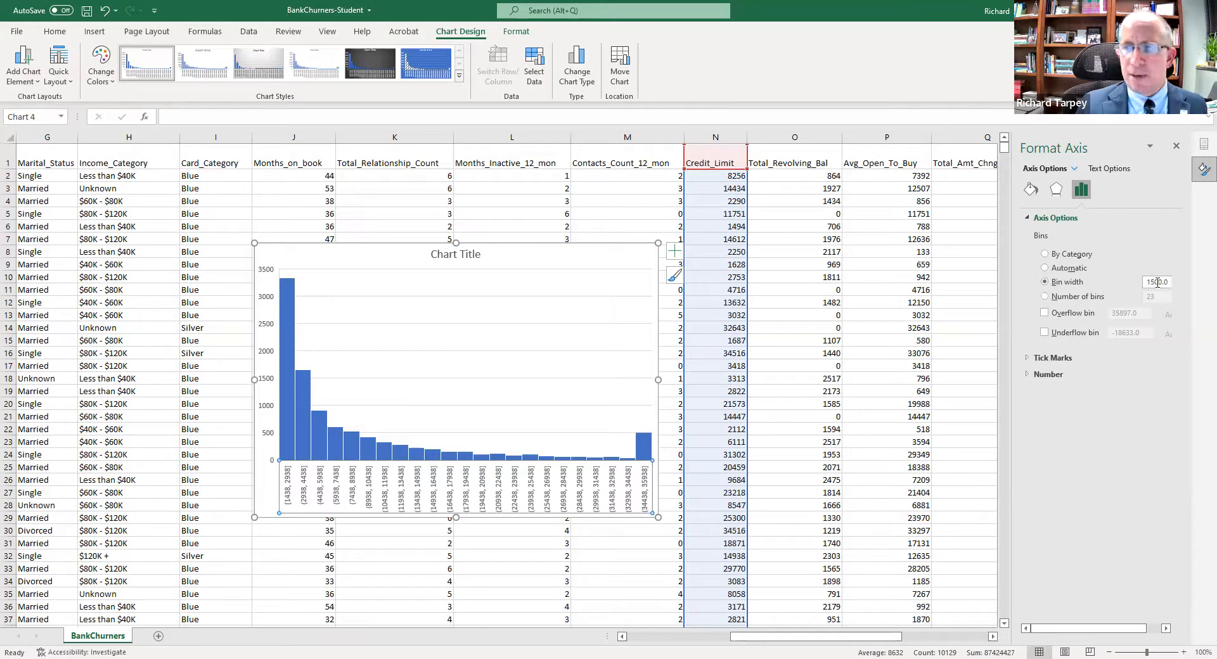
drag(1146, 282, 1177, 280)
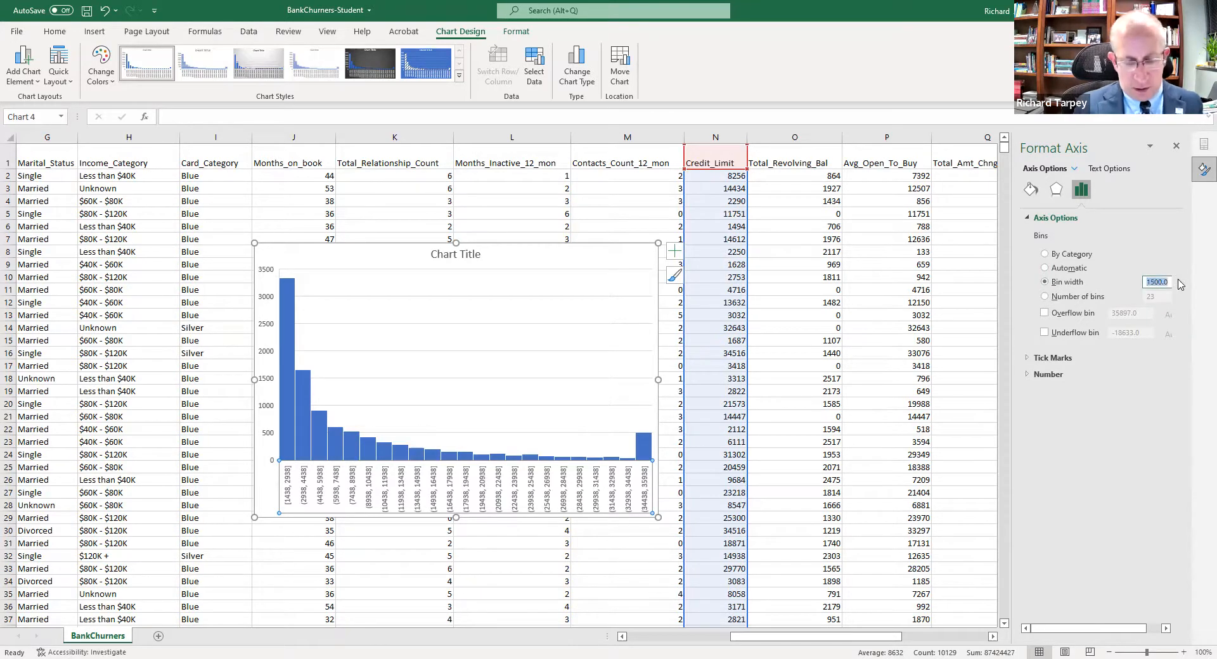
text(1000)
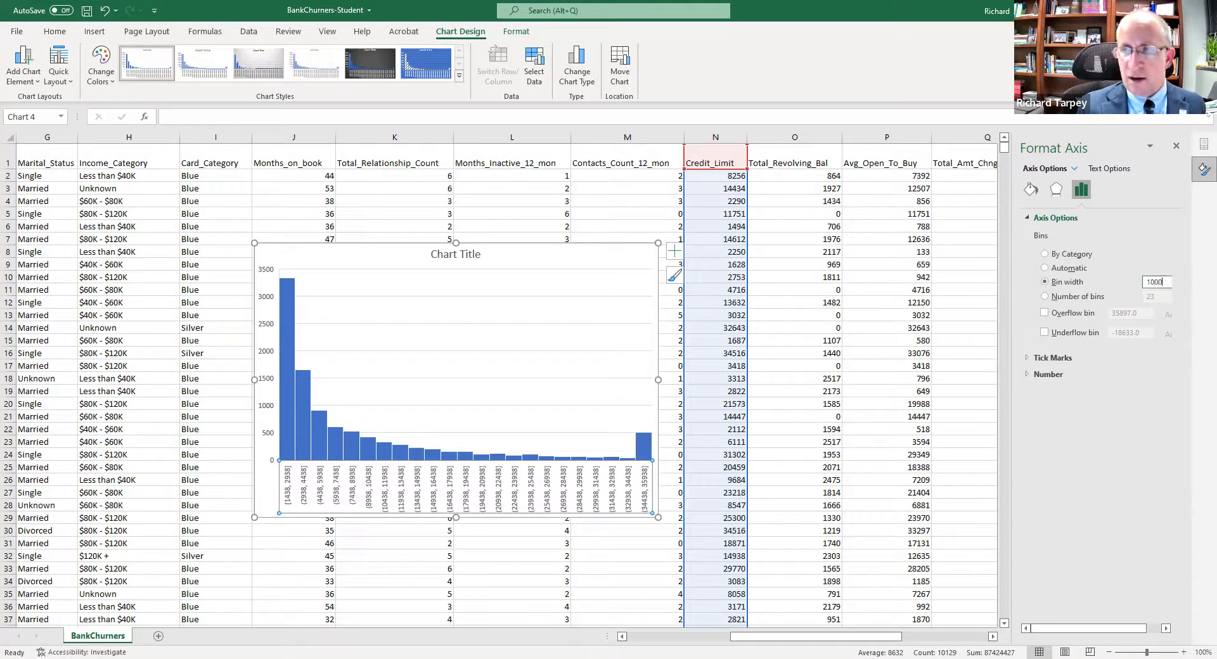
key(BackSpace)
key(BackSpace)
key(BackSpace)
key(BackSpace)
text(2000)
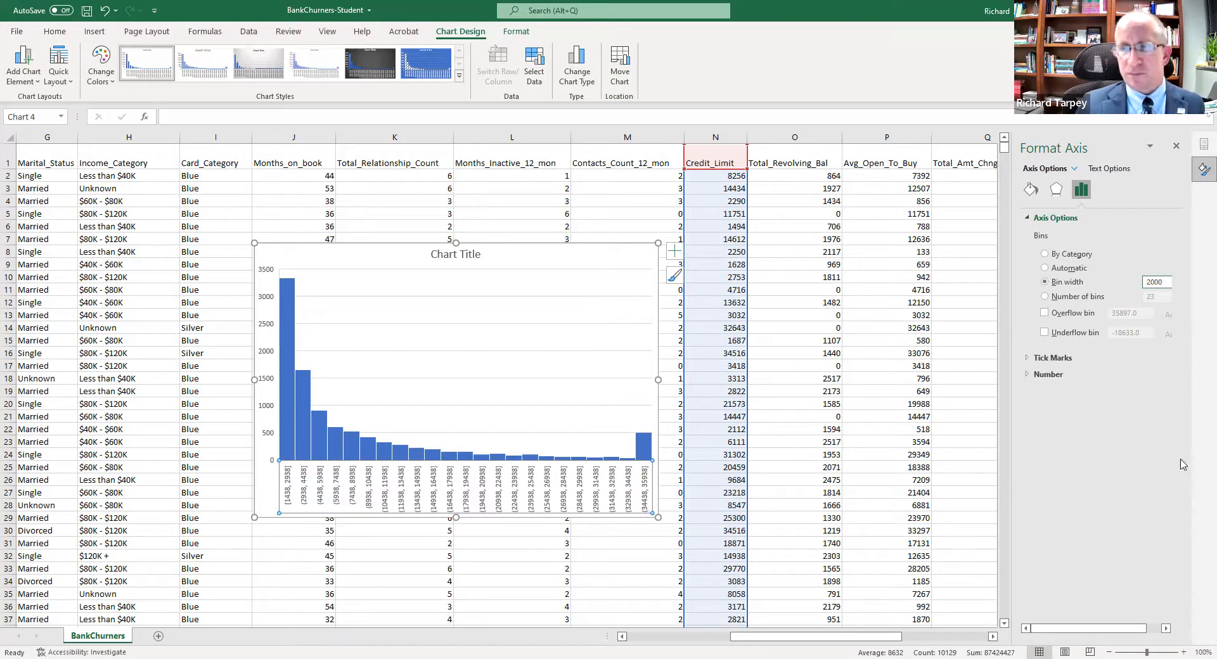
key(Return)
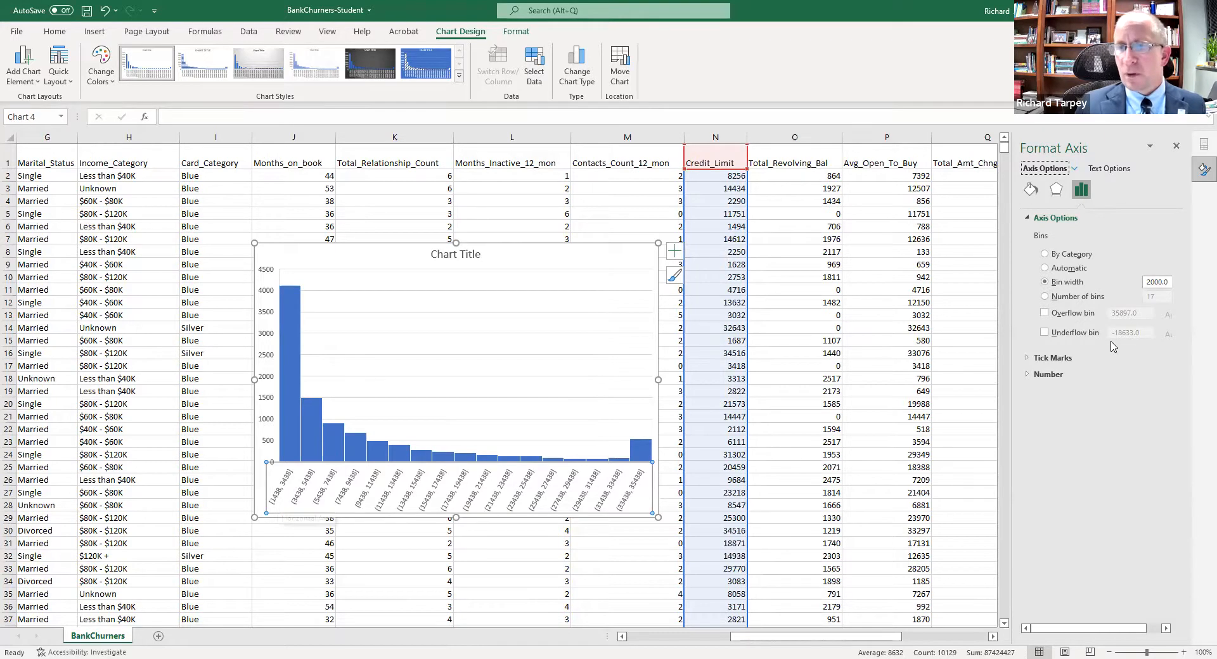
Switch the histogram's binning to a fixed number of bins and set it to 10
click(1054, 296)
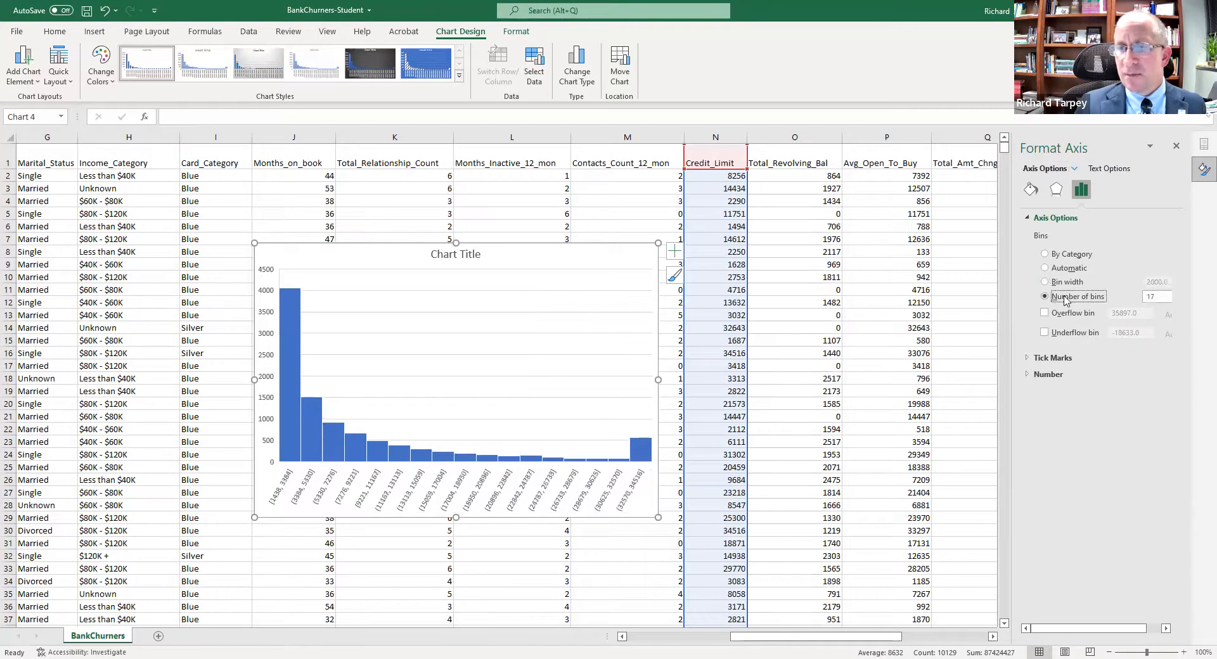
click(1133, 297)
text(10)
key(Return)
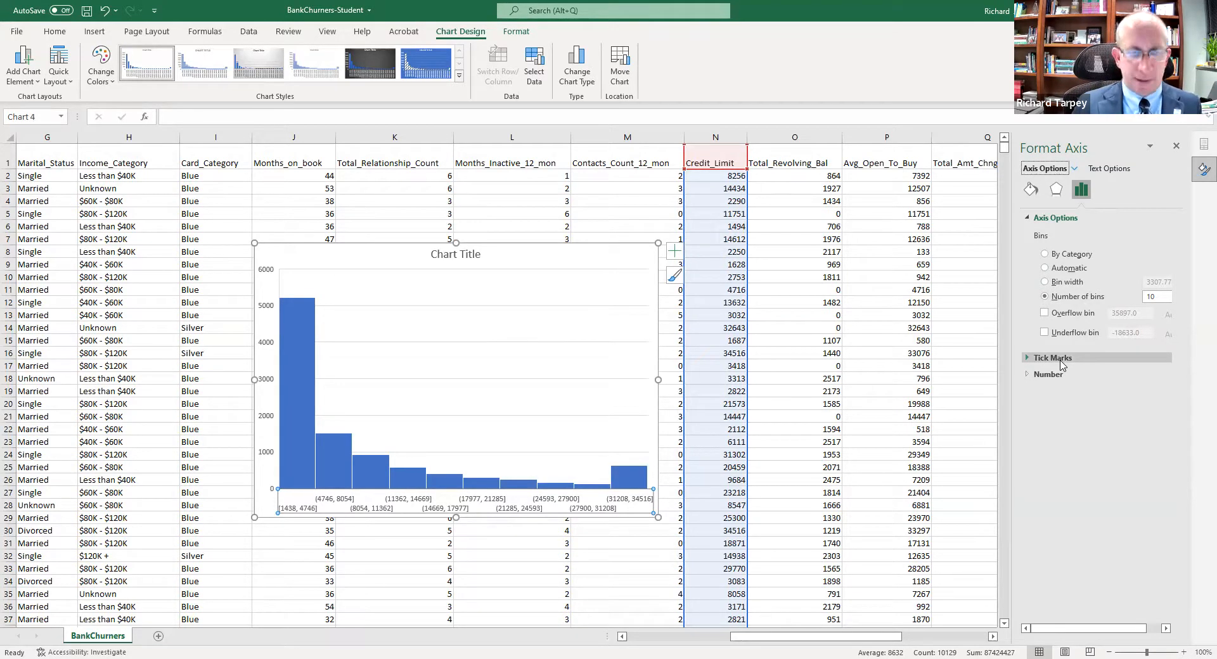
Delete the credit limit histogram and close the formatting pane
click(506, 254)
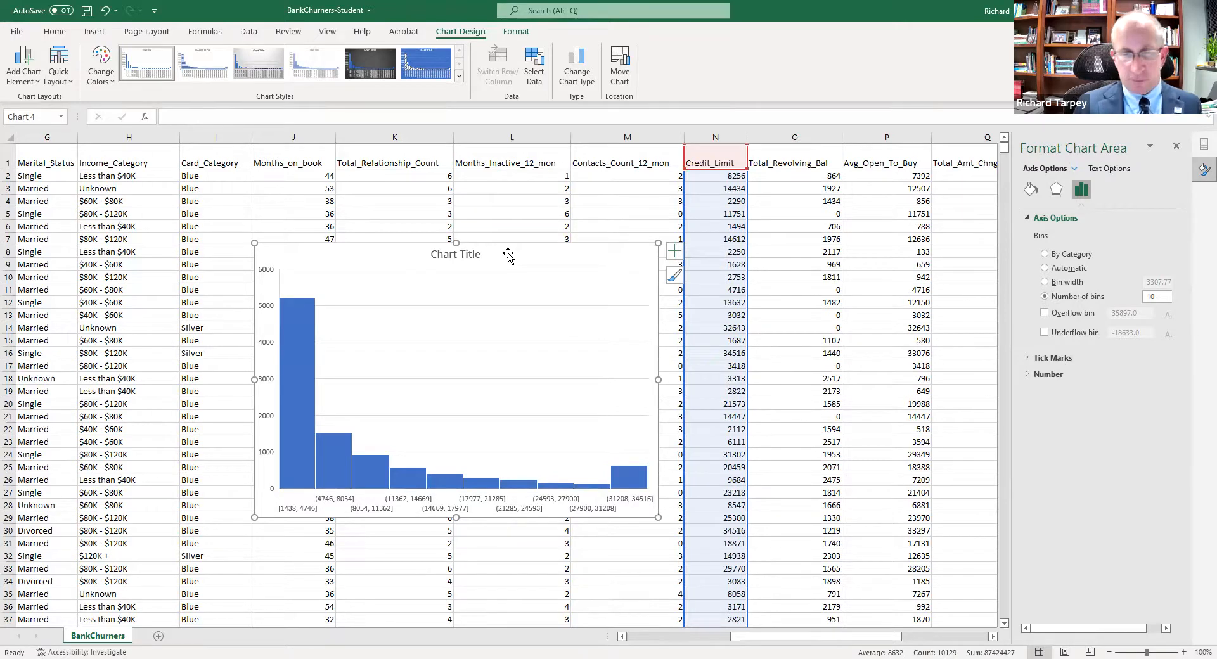
key(Delete)
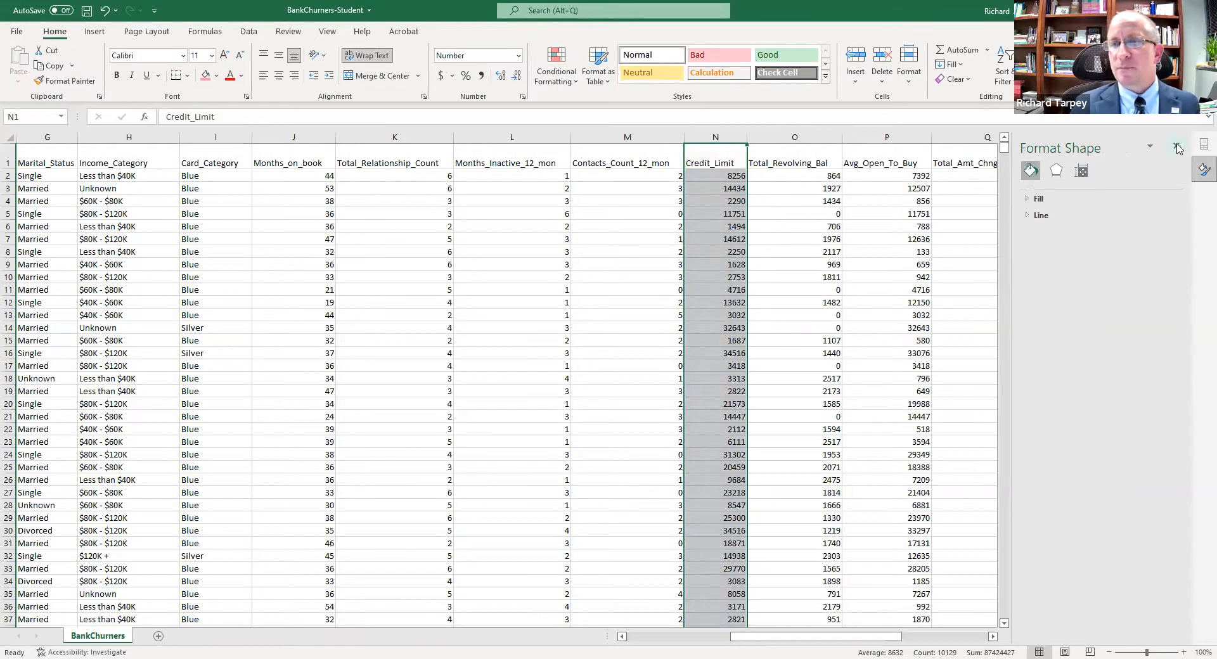
click(1178, 148)
Enter the range label [Less than $10,000] in cell K10131, below the data
scroll(863, 325, down, 2)
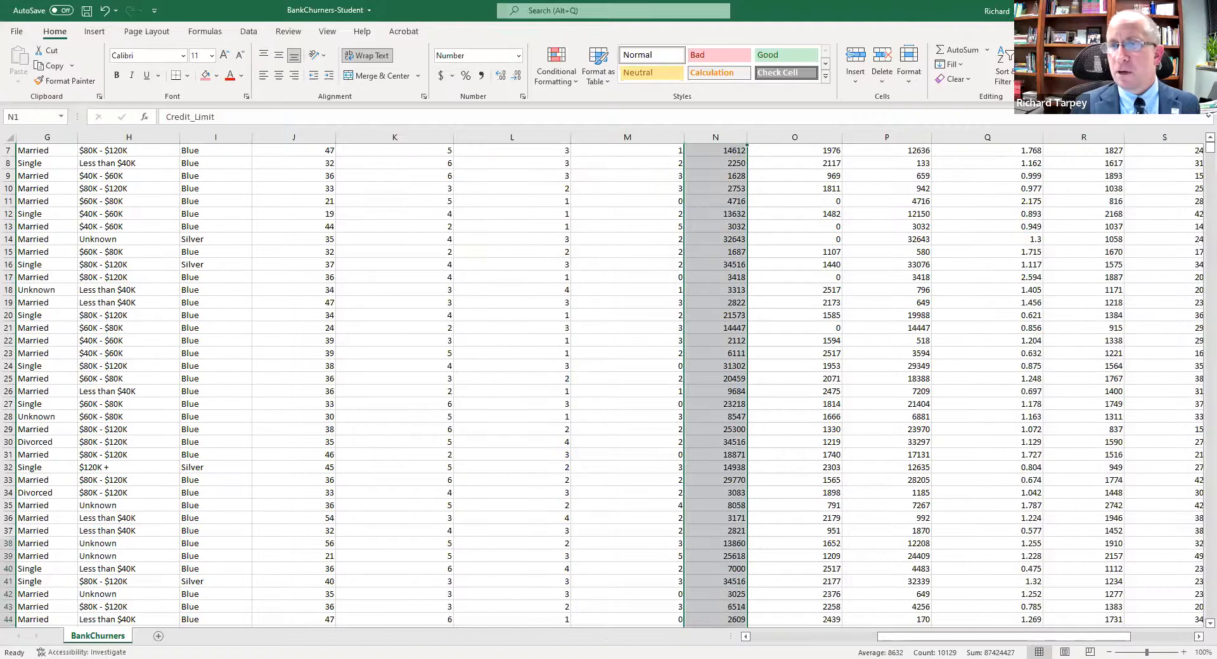
drag(1210, 149, 1199, 607)
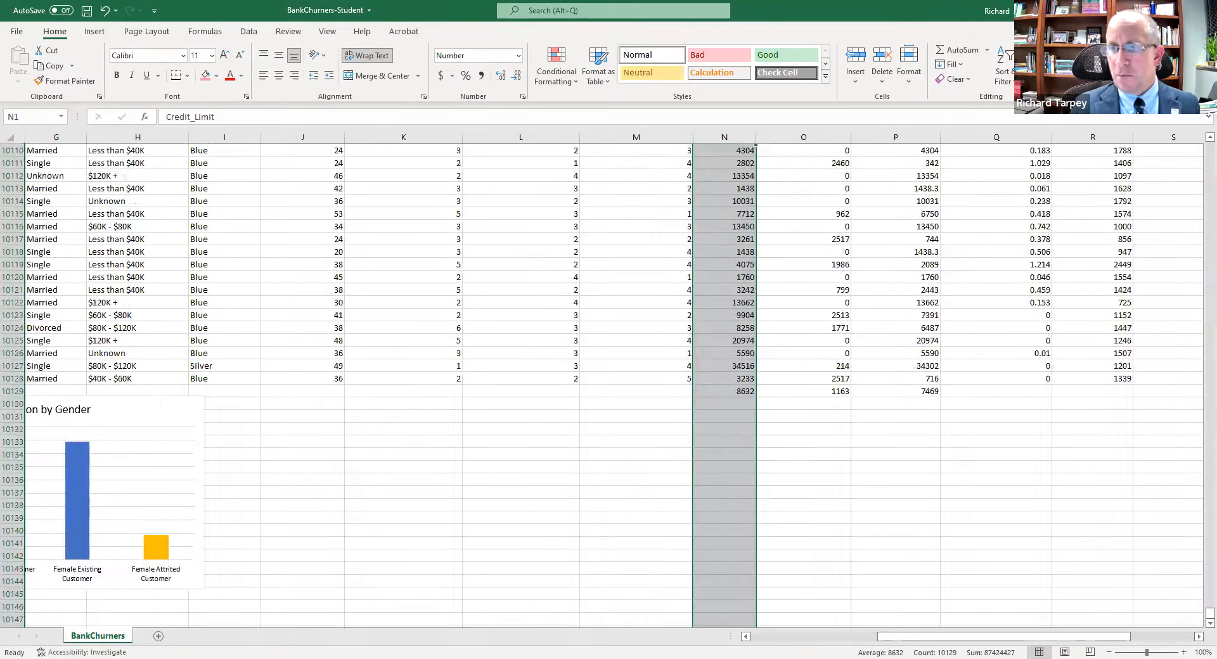
click(586, 455)
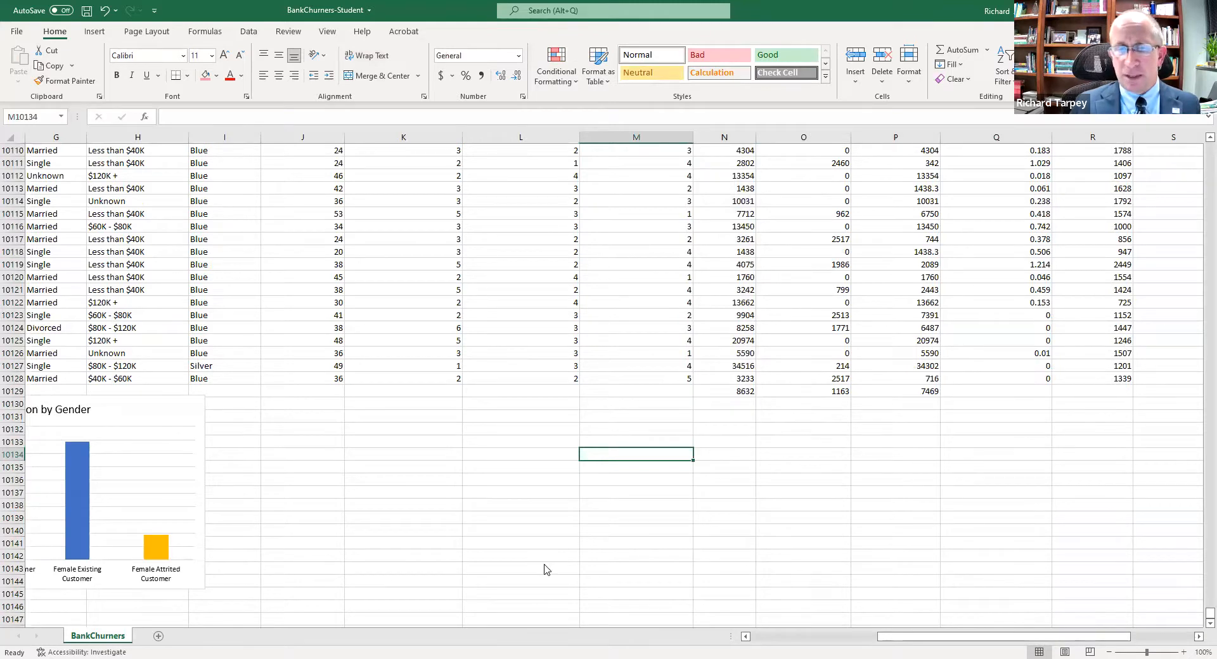
drag(1042, 635, 1063, 636)
click(291, 416)
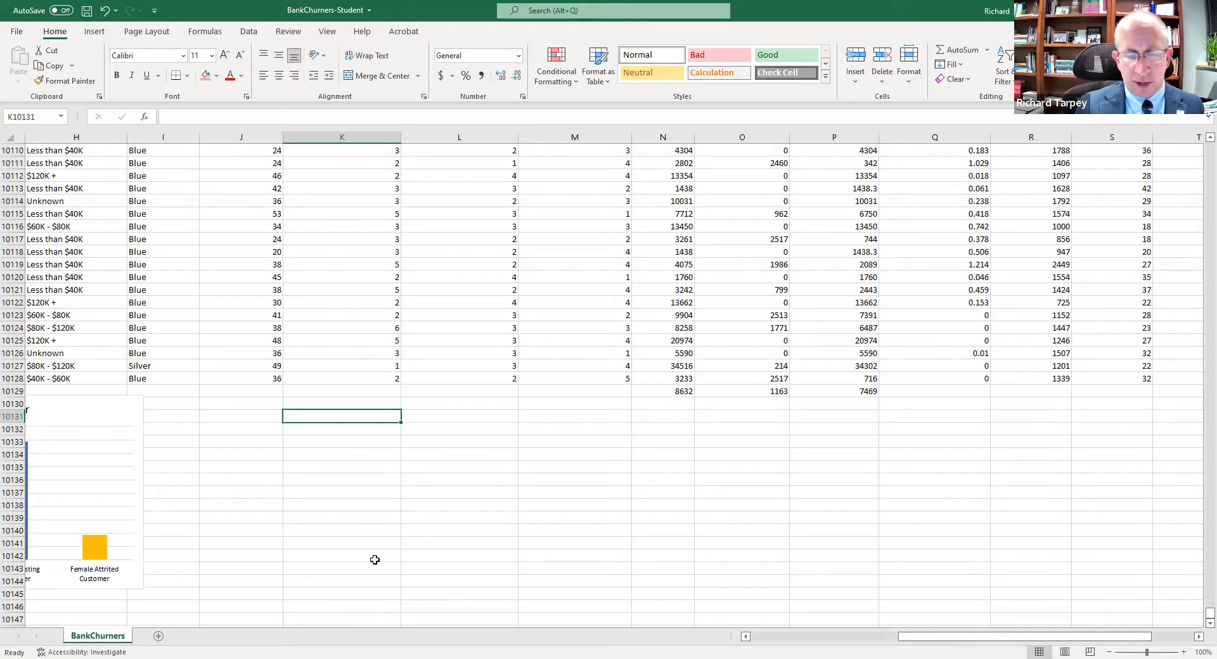
click(339, 430)
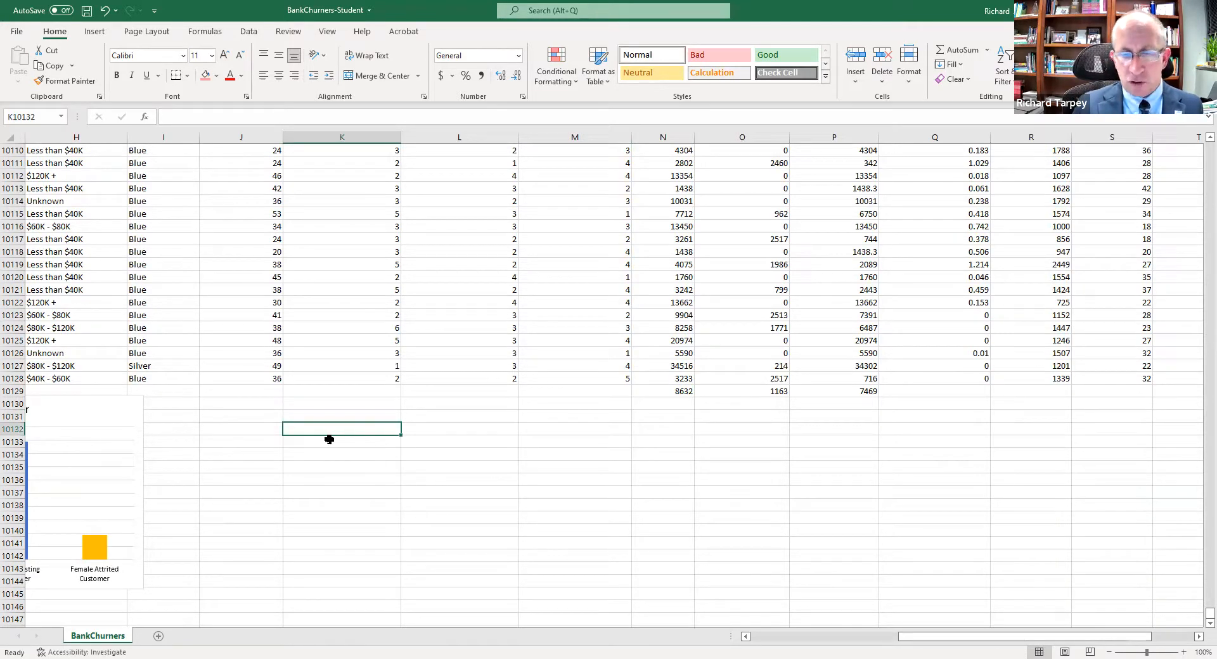
click(330, 415)
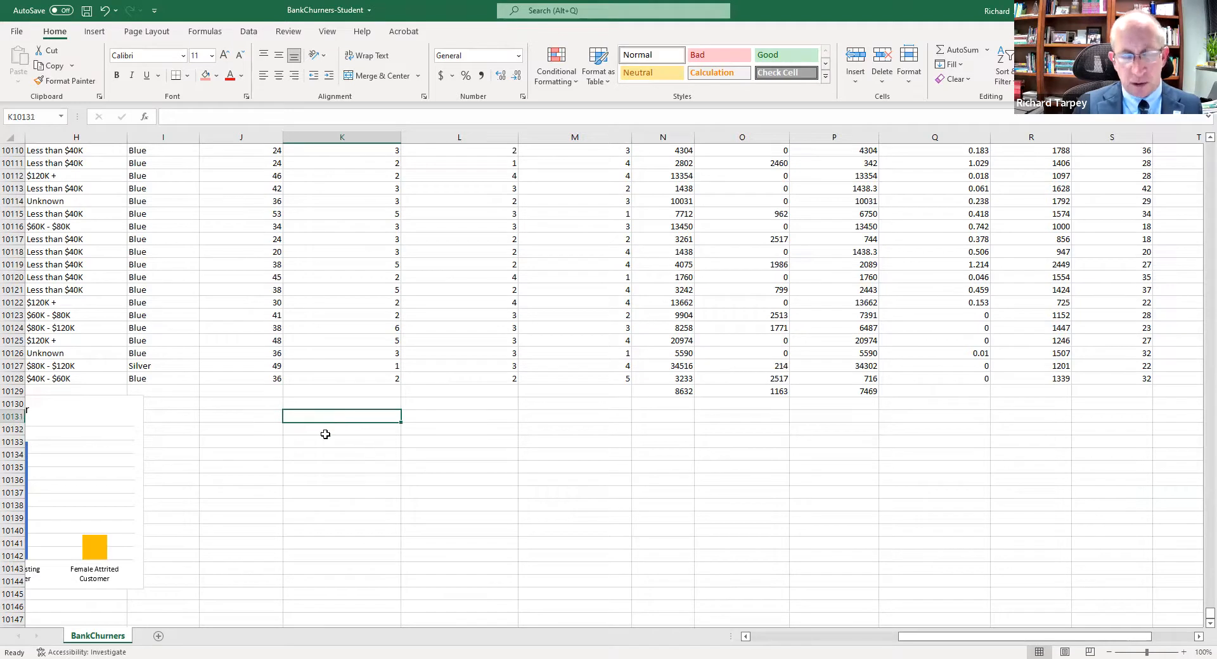
text([)
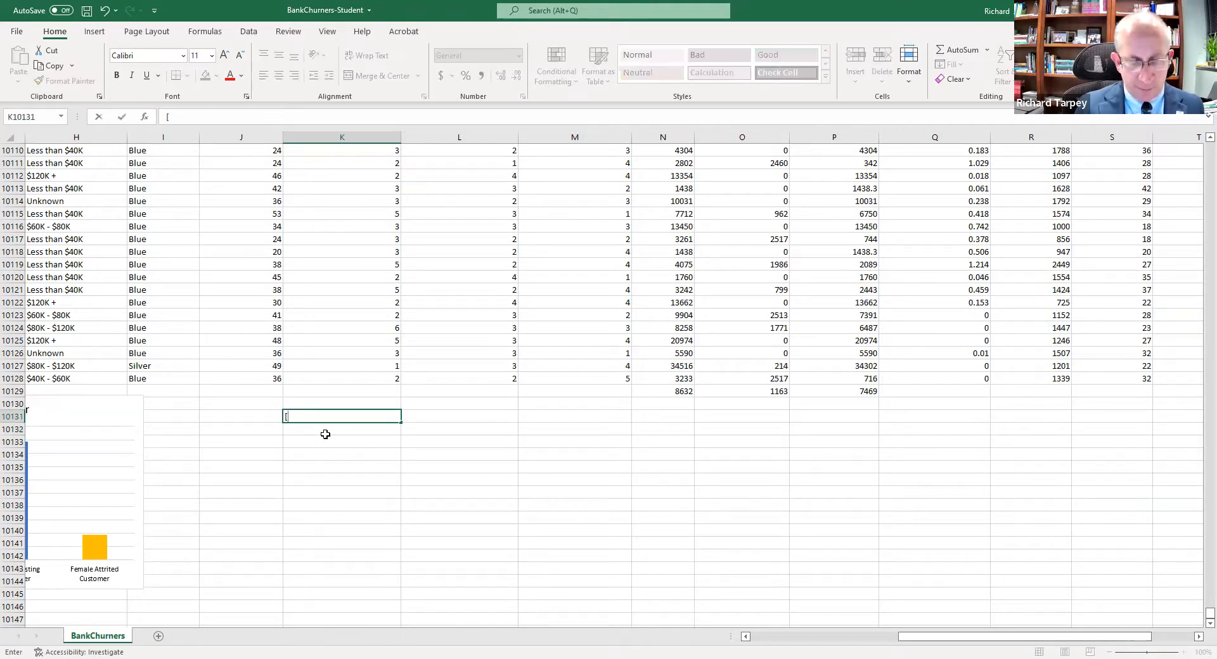
text(Le)
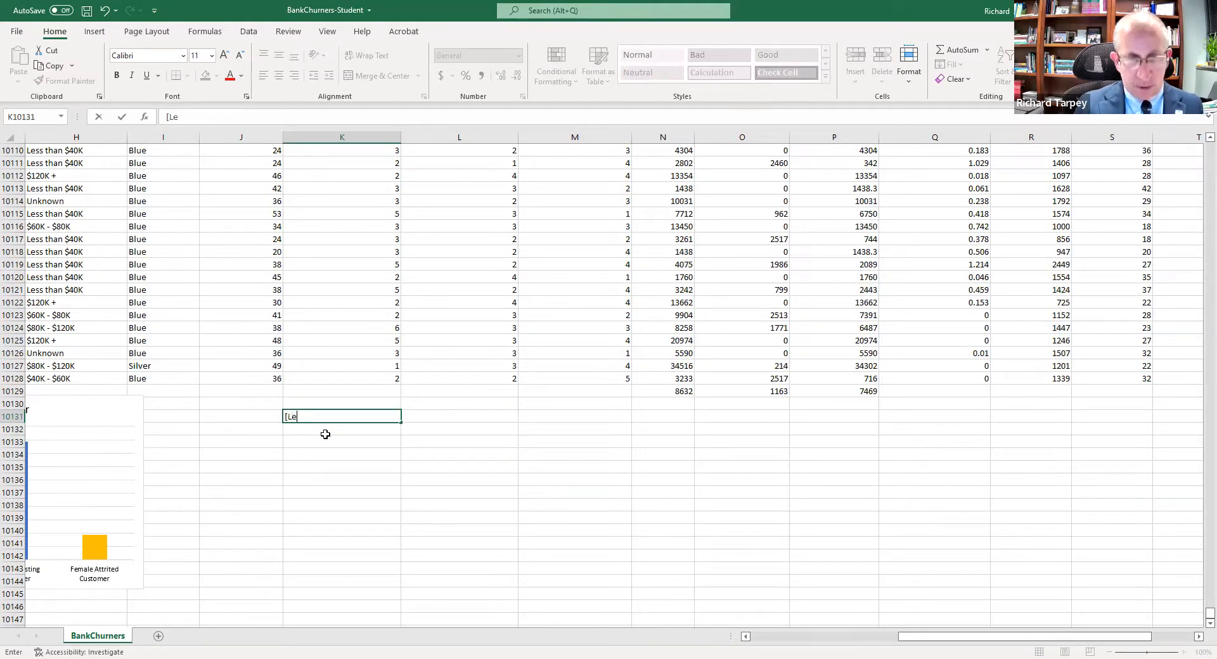
text(ss than $)
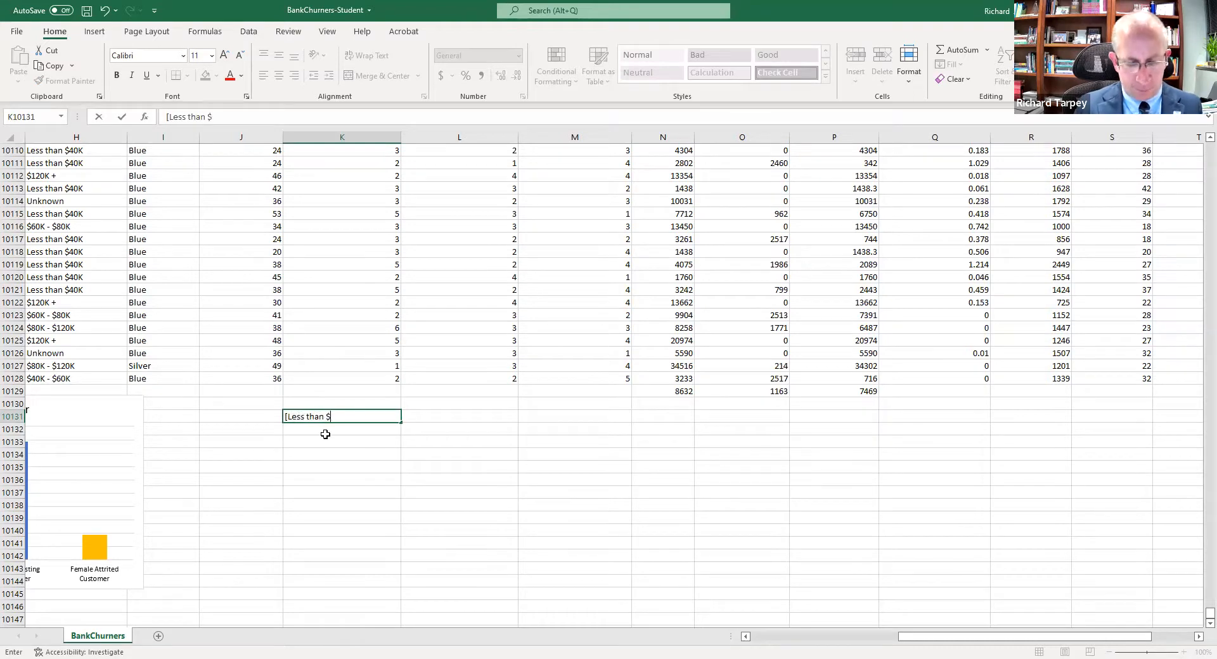
text(10,000)
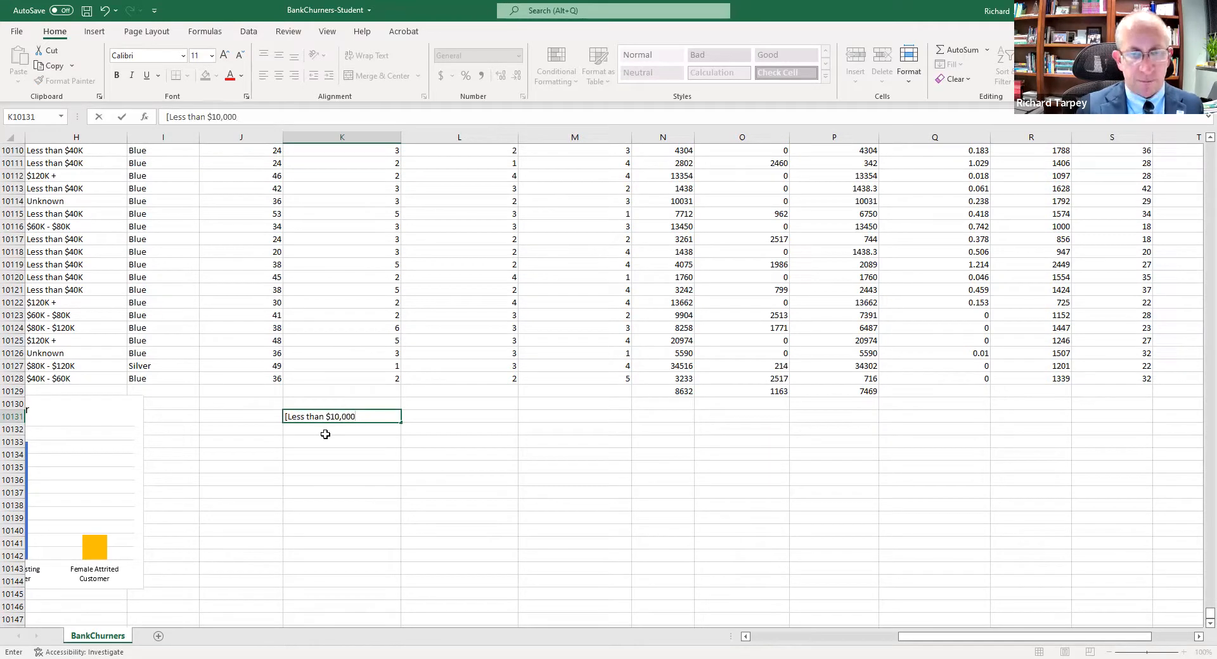
text(\)
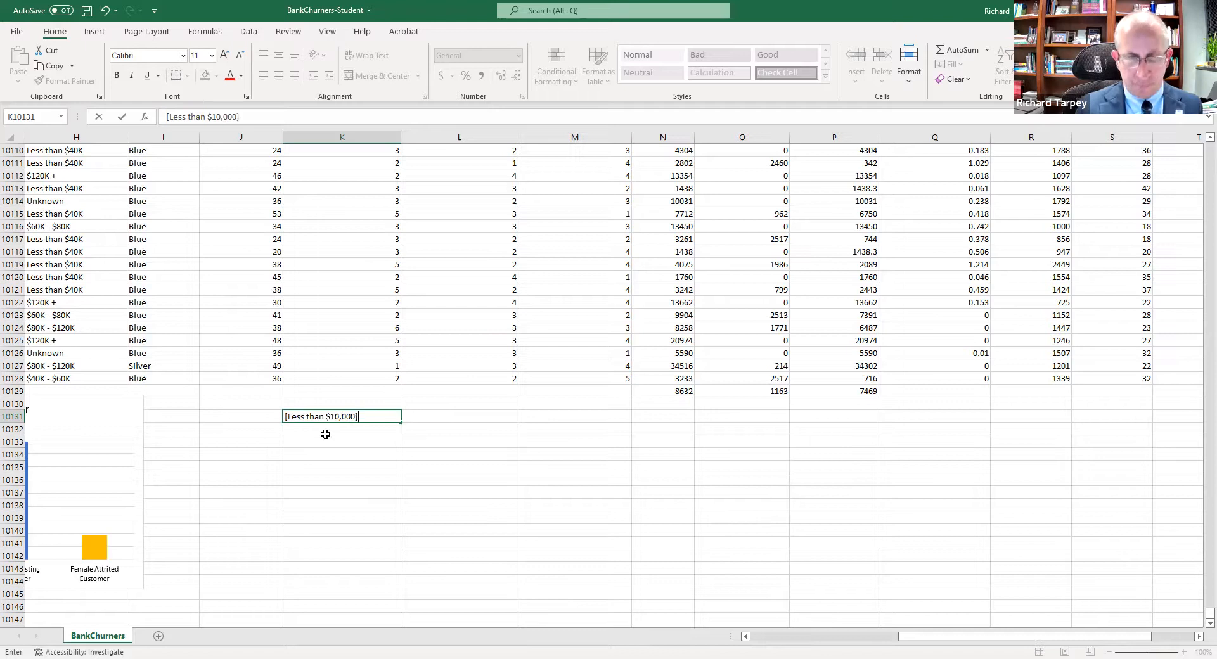
key(Tab)
Enter the range label [$10,001 -$20,000] in cell K10132
click(325, 434)
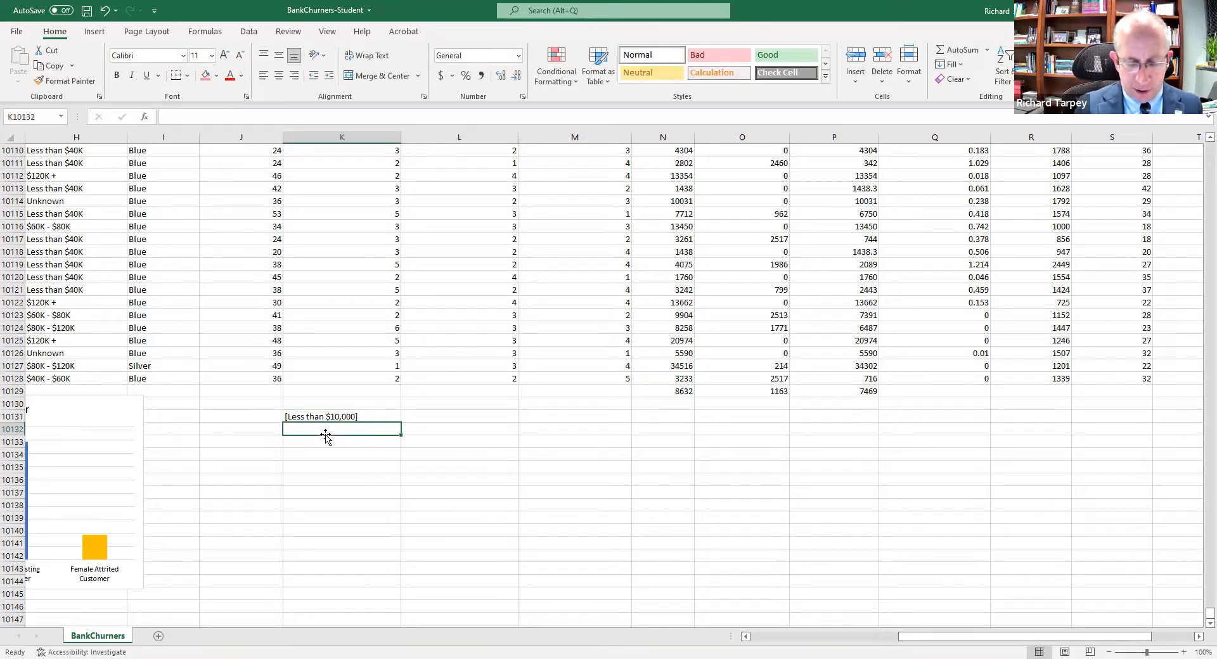
text([$10,0001)
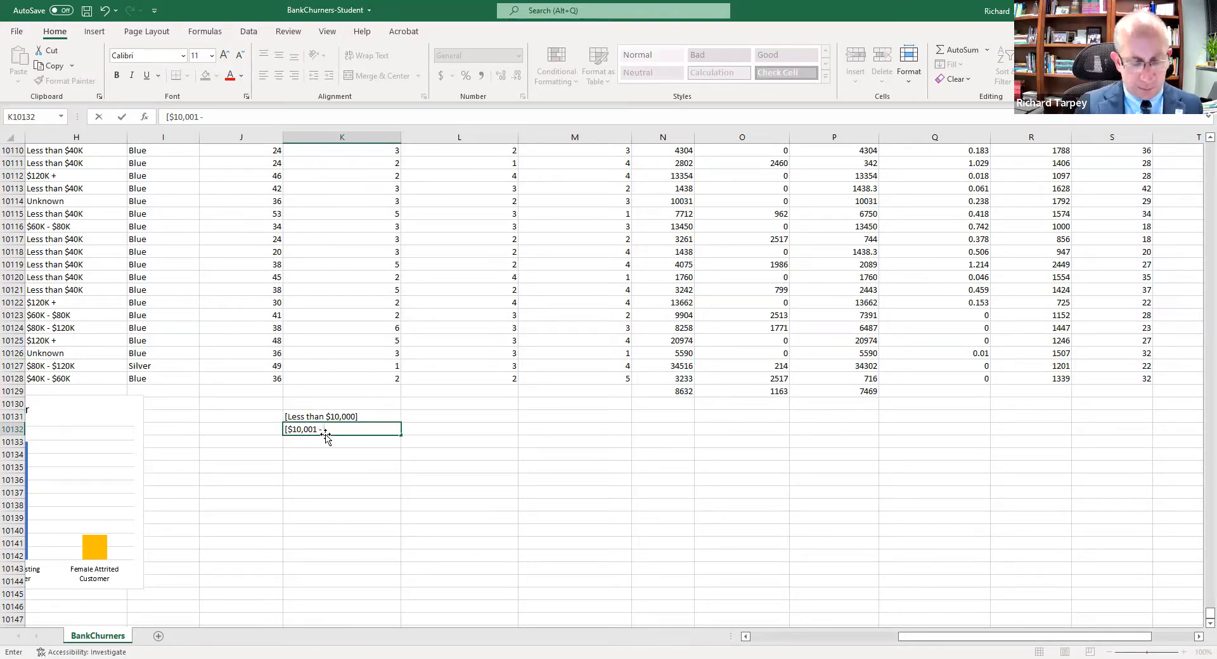
text( -$20,)
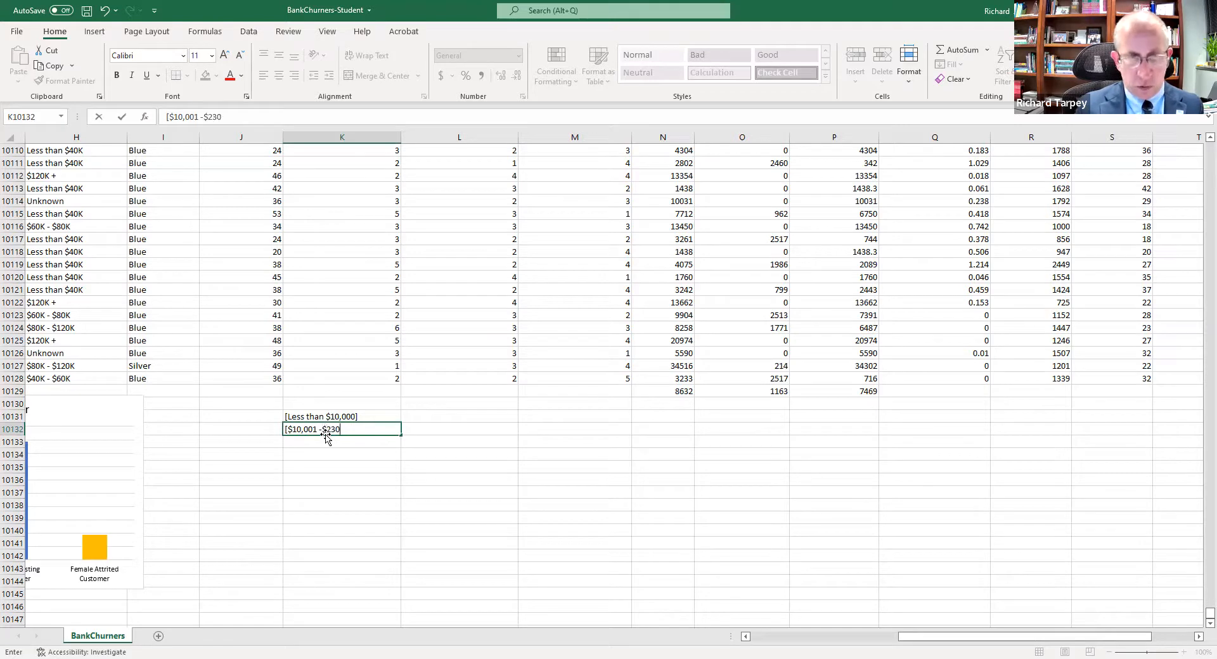
text(000)
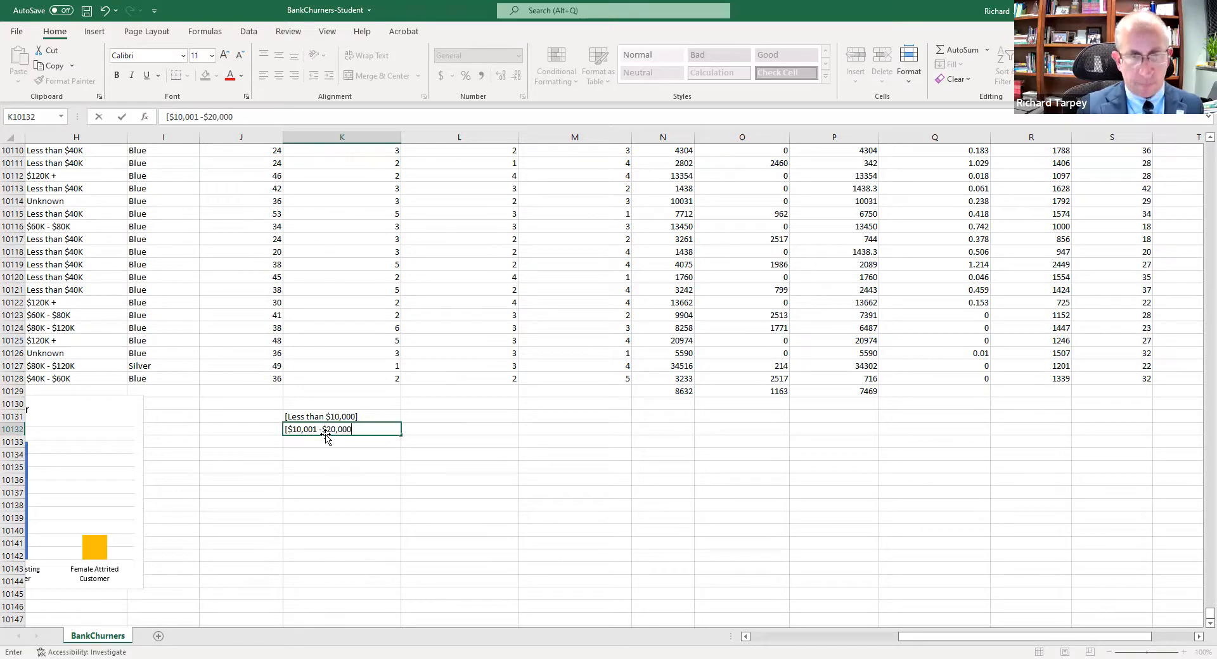
text(])
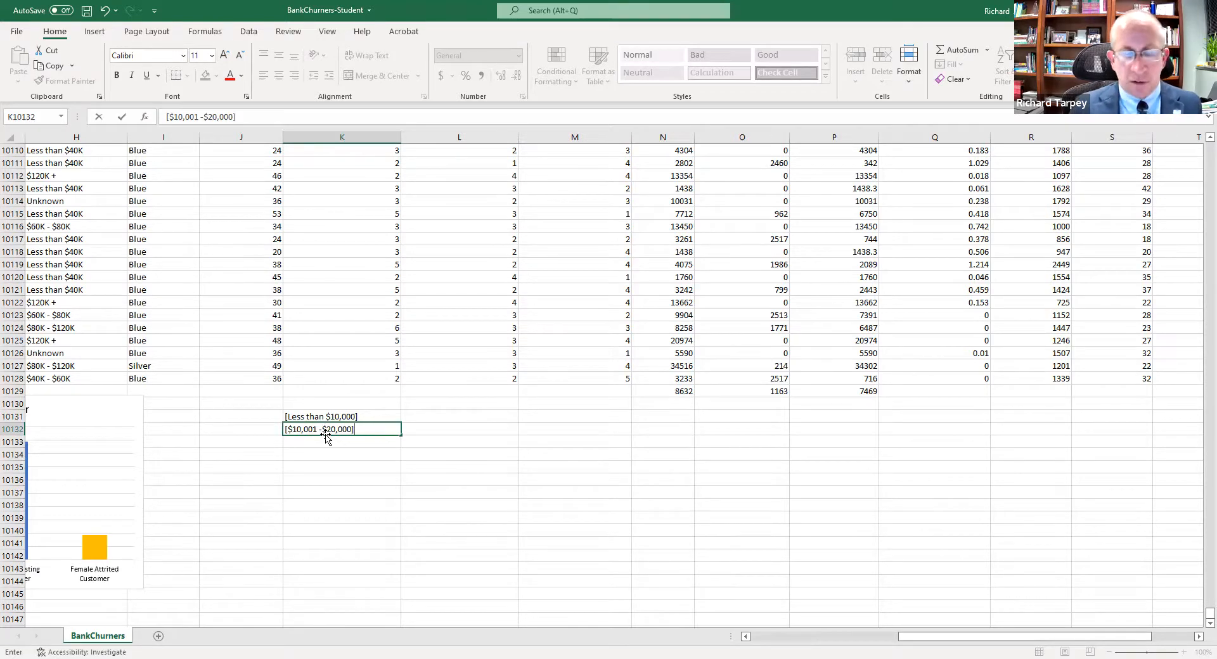
key(Return)
click(500, 427)
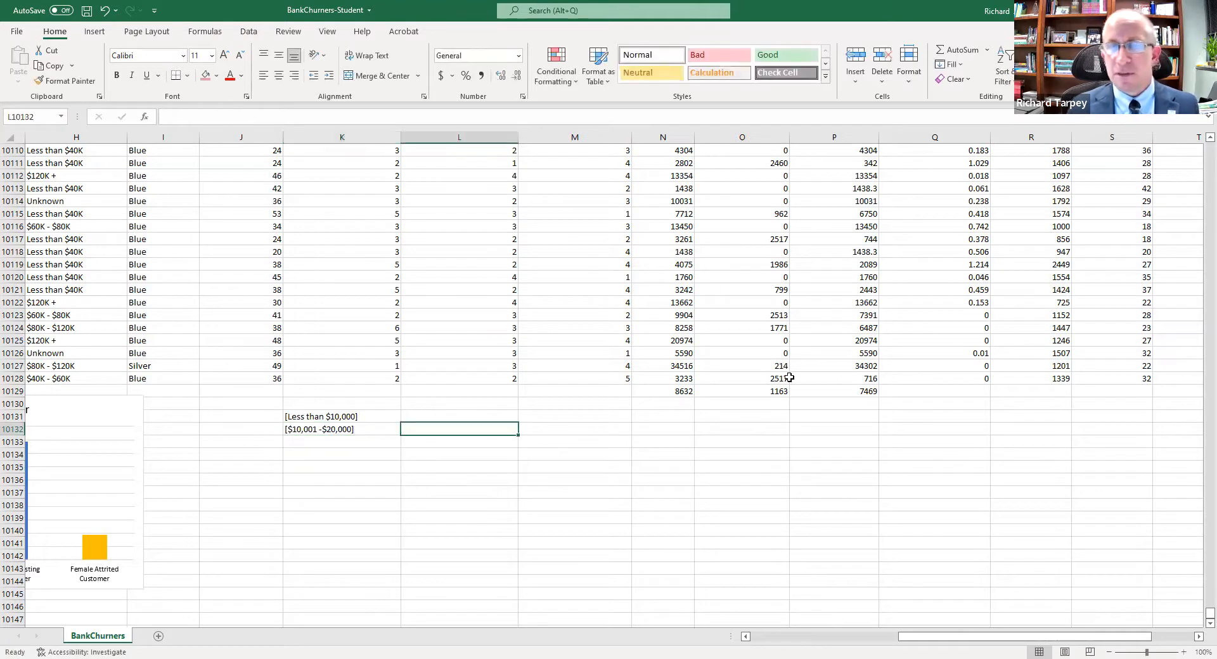
Insert a recommended histogram chart of the Credit_Limit column
scroll(789, 378, up, 3)
key(ctrl+Home)
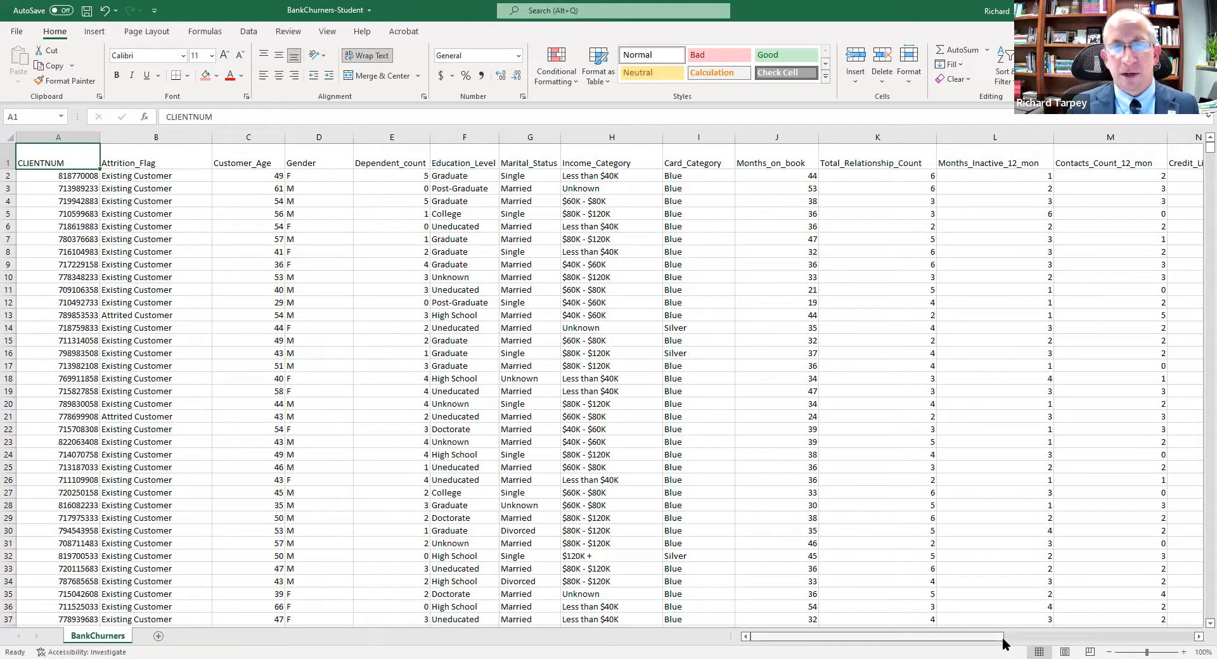
drag(1002, 643, 1047, 636)
click(1001, 137)
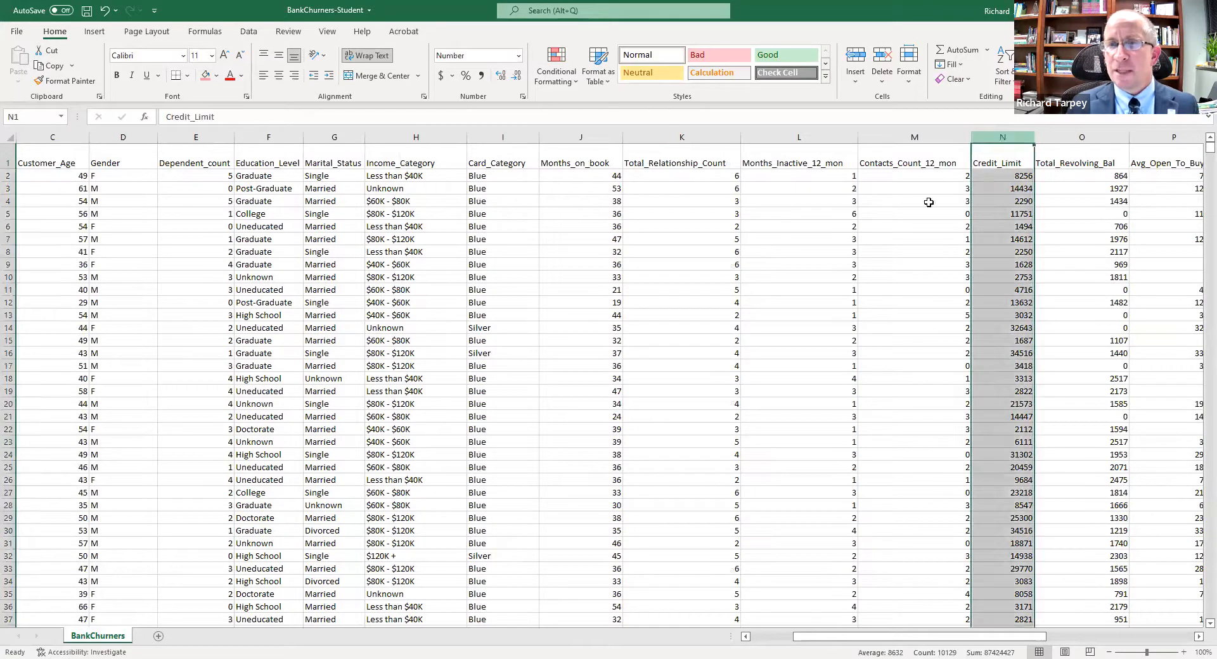
click(93, 31)
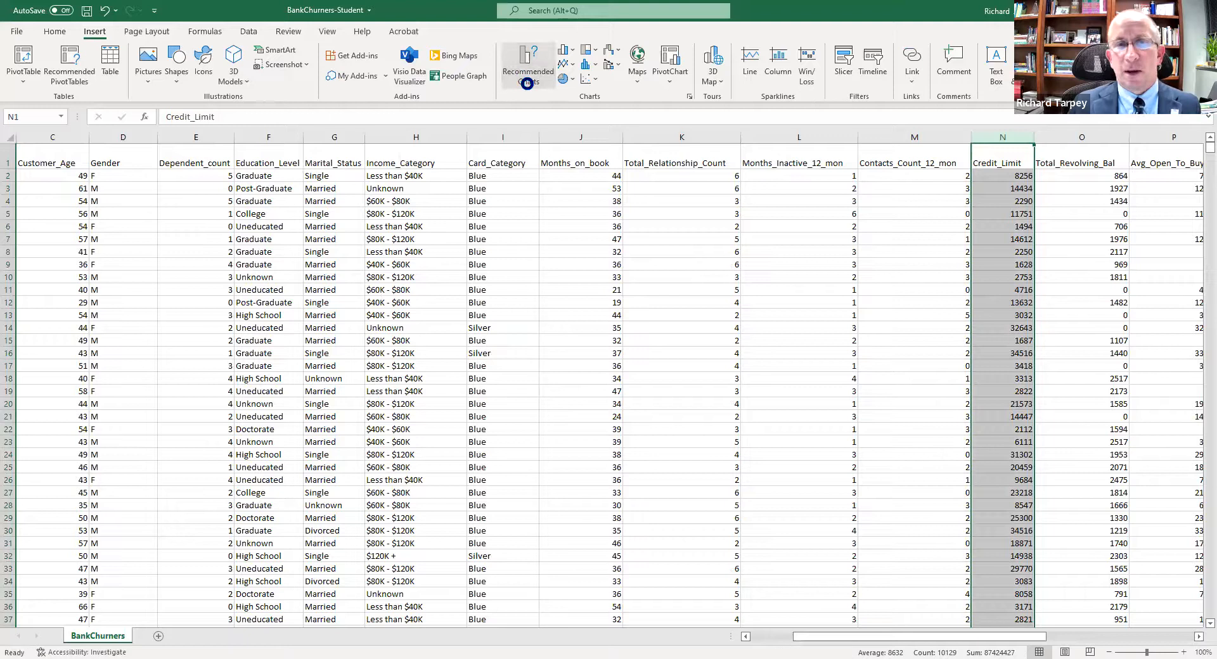
click(528, 92)
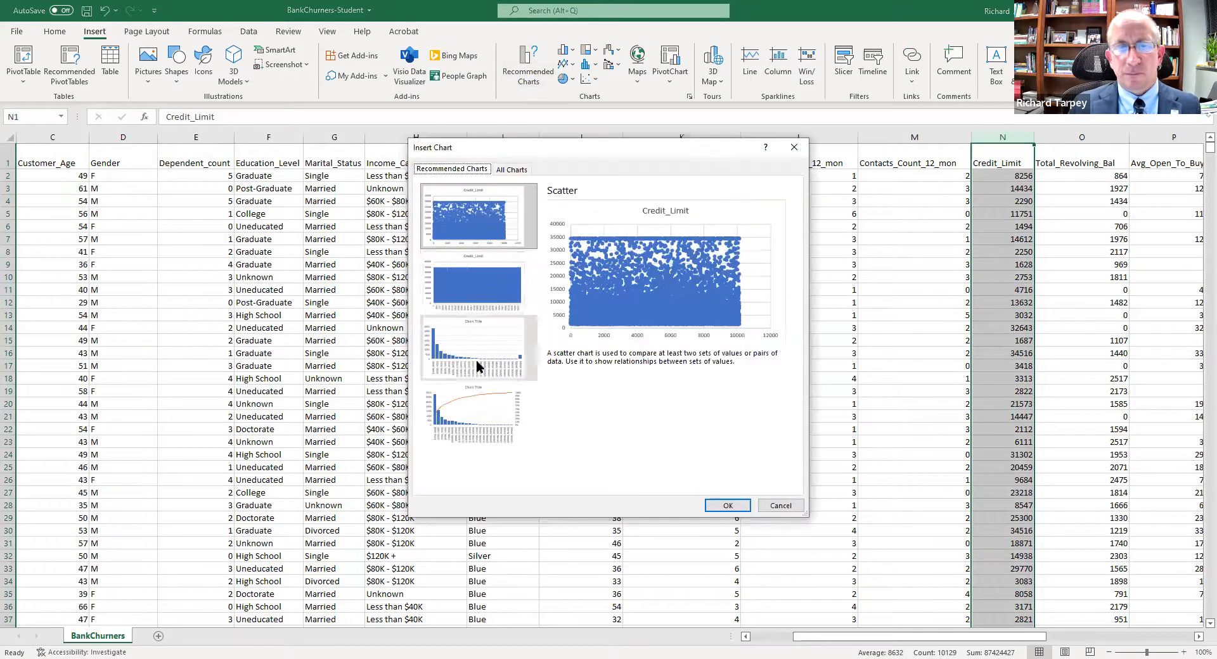
click(476, 360)
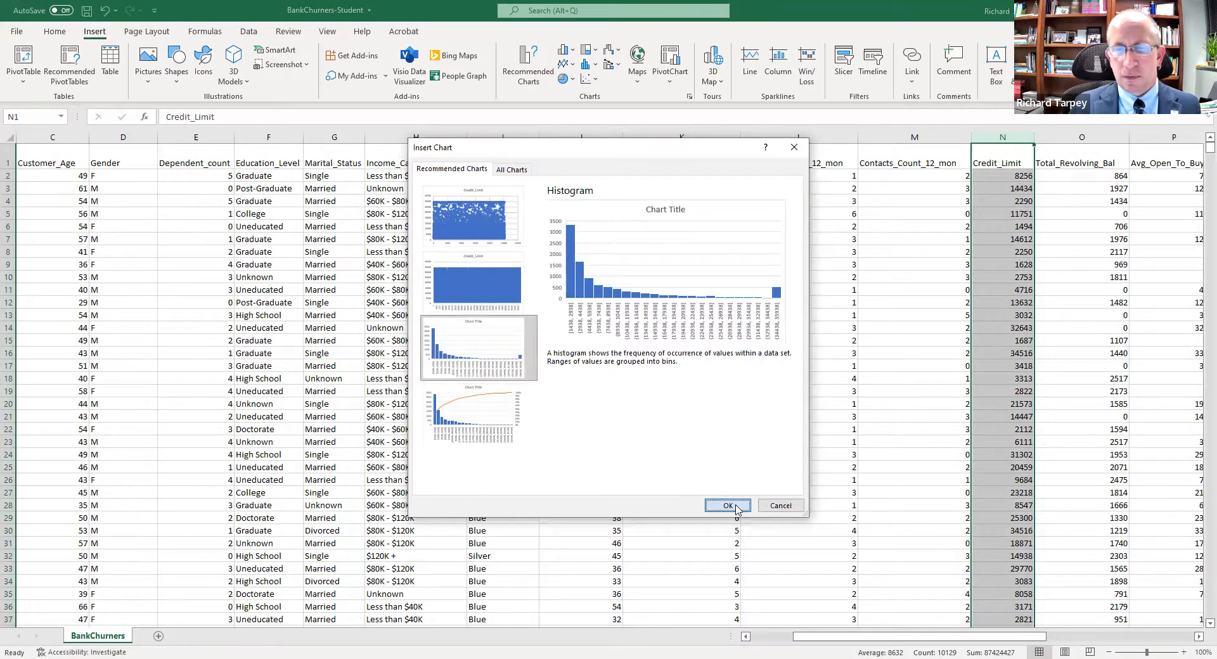
key(Return)
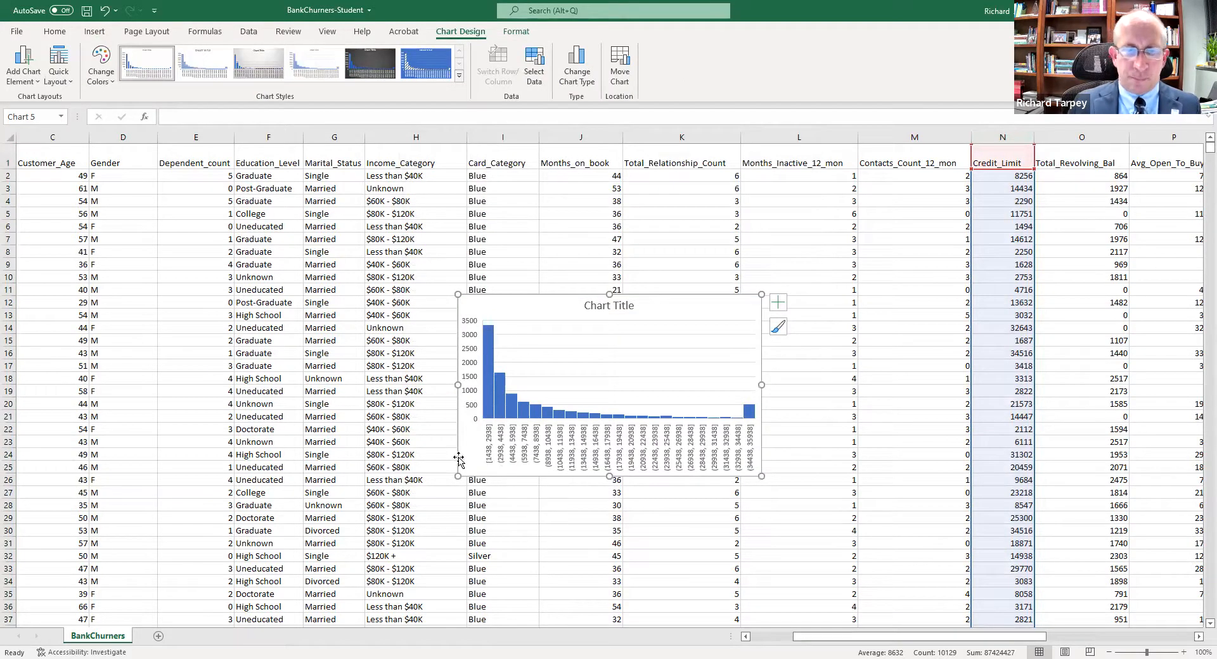
Enlarge the credit limit histogram over columns H to M to examine its bins, and delete the chart
drag(763, 477, 917, 555)
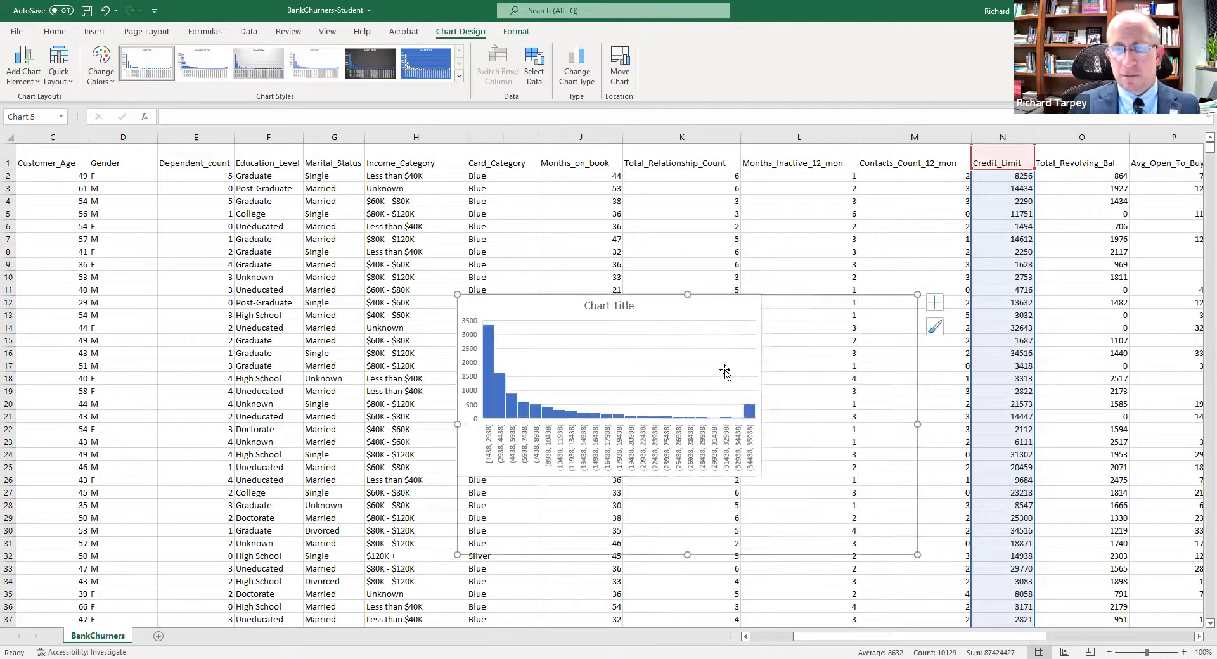
drag(579, 315, 463, 204)
drag(823, 467, 895, 507)
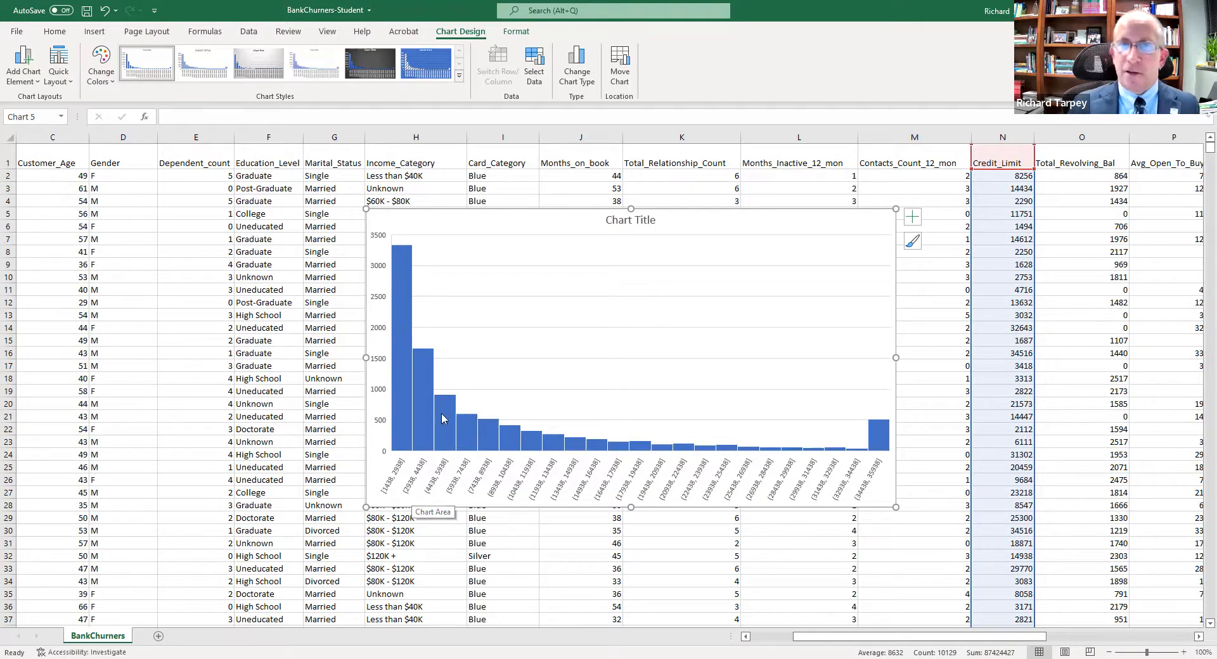
key(Escape)
key(Delete)
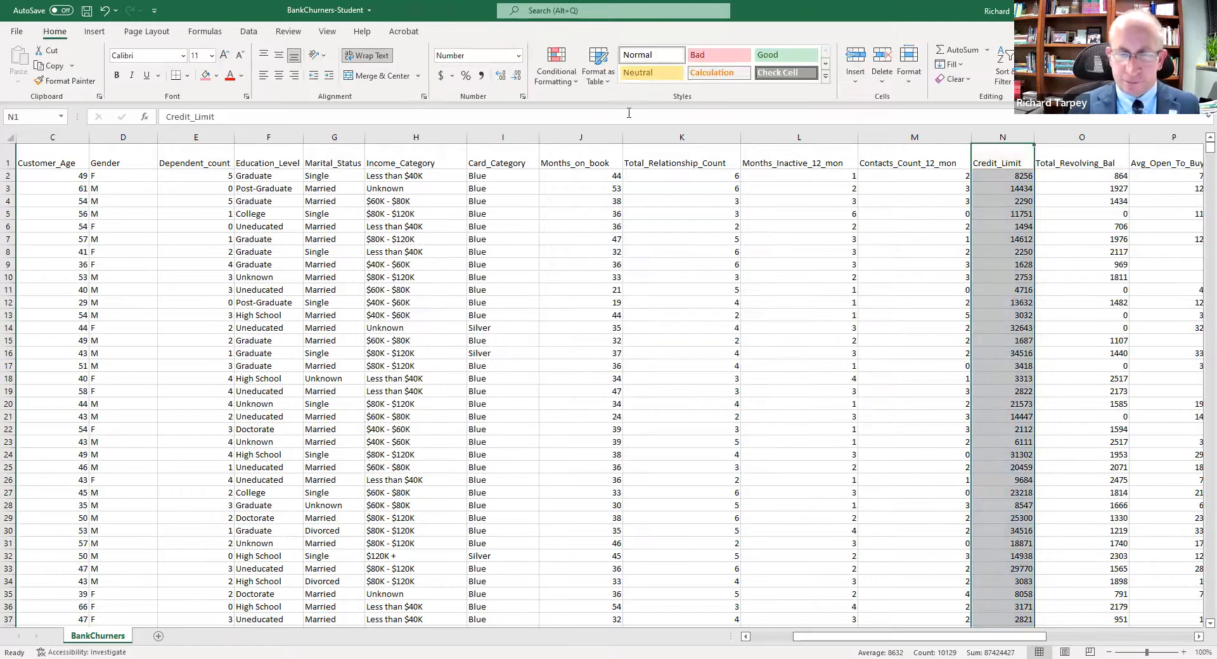
Copy the [$10,001 -$20,000] range label from K10132 into K10133
scroll(781, 264, down, 3)
drag(1201, 153, 1202, 583)
scroll(935, 435, down, 11)
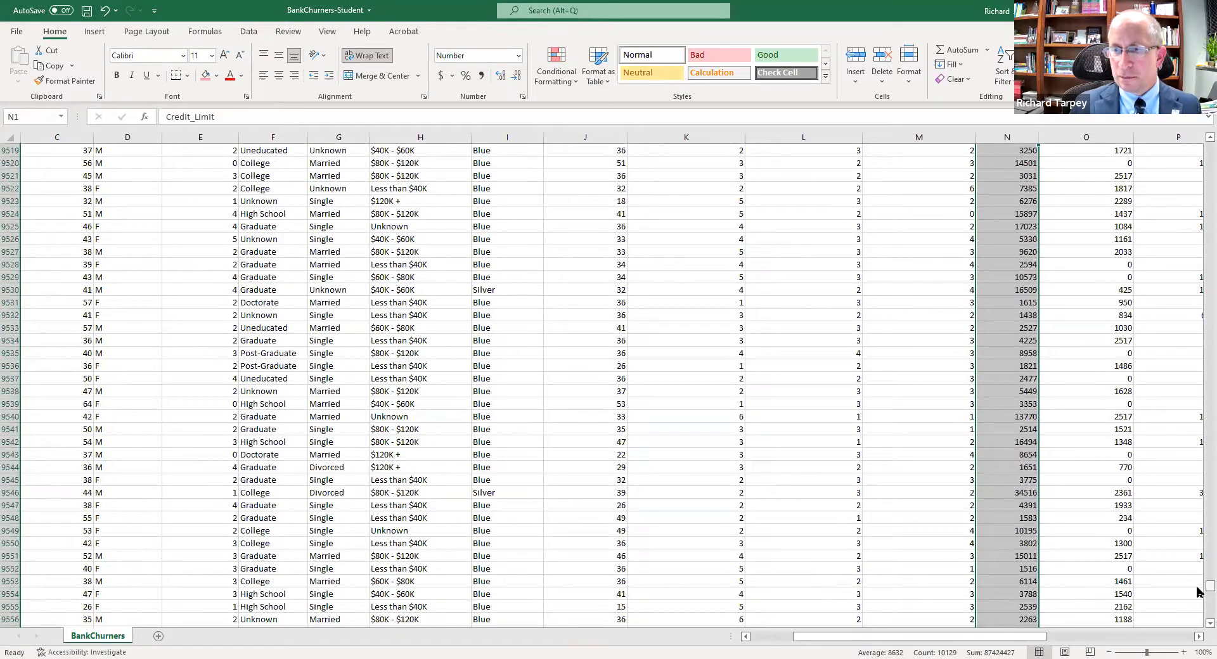
drag(1209, 586, 1209, 614)
click(672, 429)
key(ctrl+c)
click(665, 442)
key(ctrl+v)
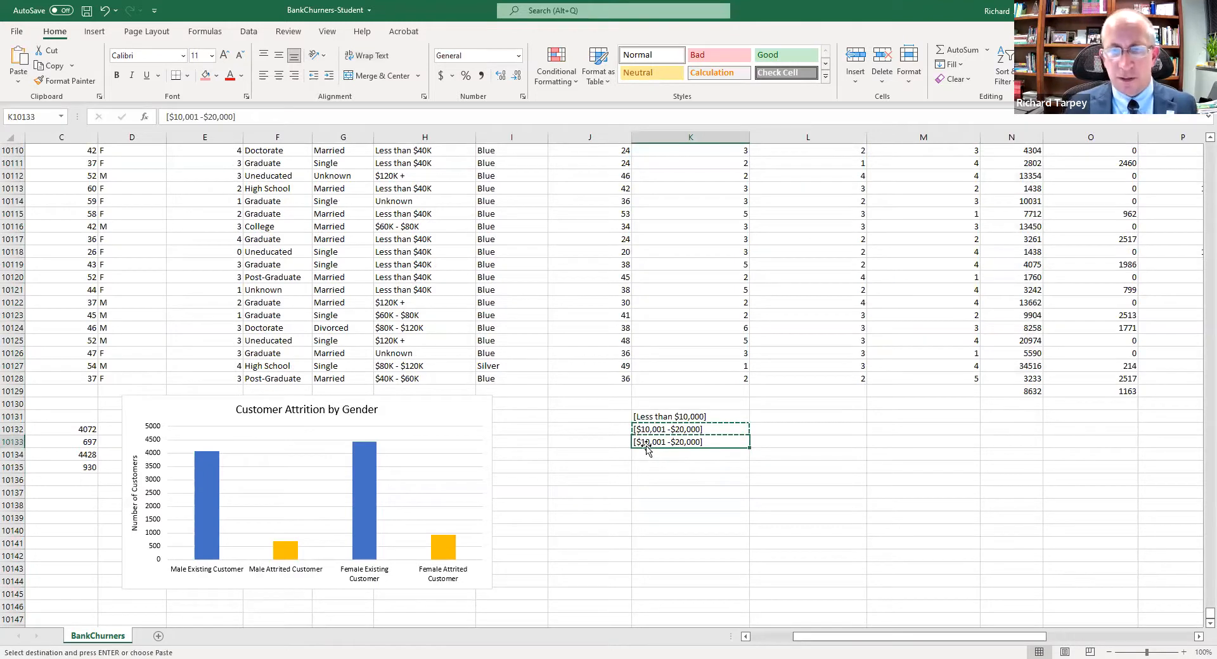
key(Escape)
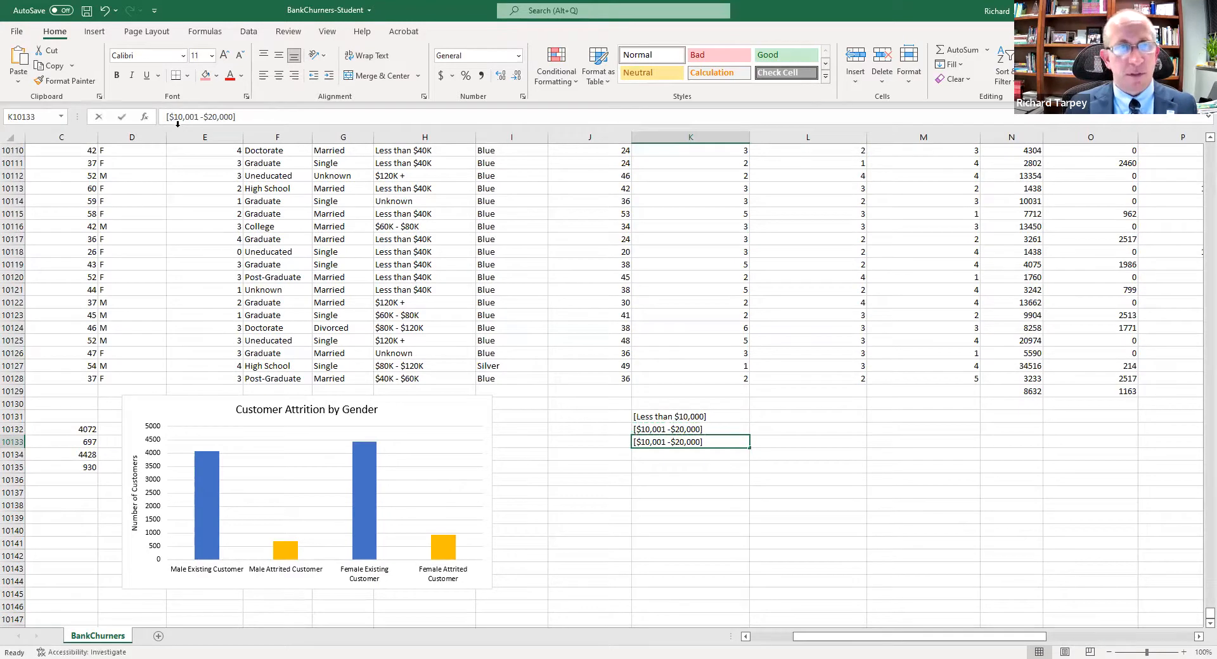
Change the copied range label in K10133 to [$20,001 -$30,000]
click(177, 122)
key(Delete)
text(2)
key(Right)
key(Right)
key(Right)
key(Right)
key(Right)
key(Right)
key(Right)
key(Right)
key(Delete)
text(3)
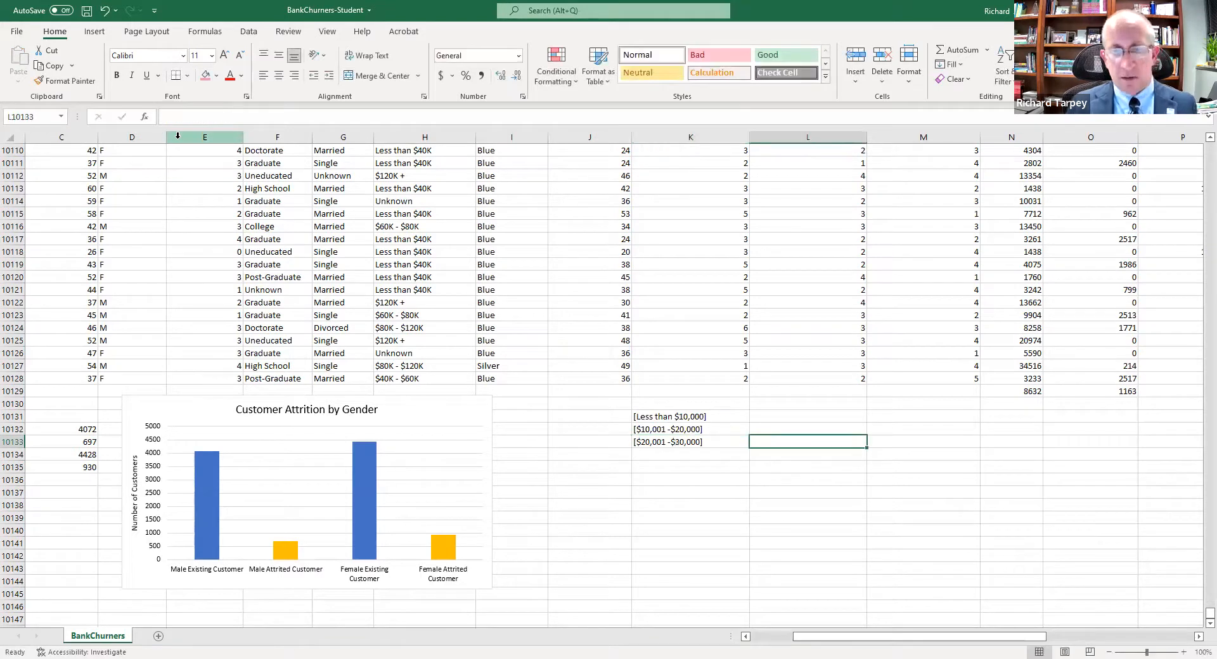
Copy the range label from K10133 into K10134
click(681, 445)
key(ctrl+c)
click(672, 452)
key(ctrl+v)
Change the copied range label in K10134 to [$30,001 -$40,000]
click(168, 117)
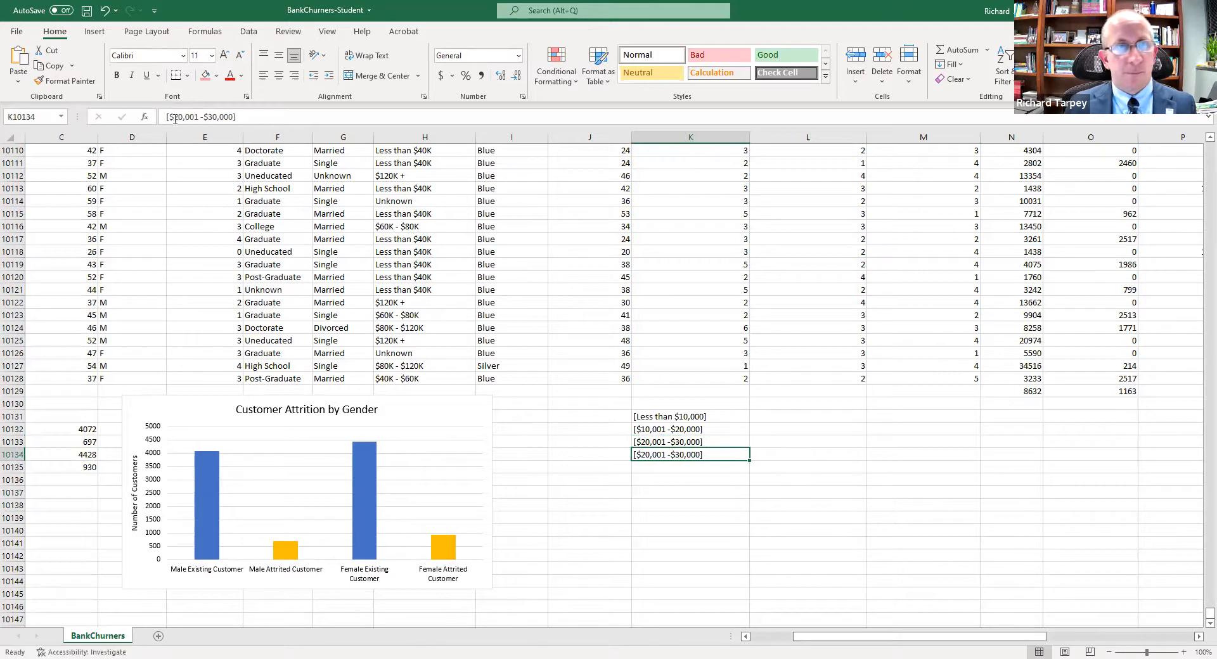
key(Delete)
text(3)
key(Right)
key(Right)
key(Right)
key(Right)
key(Right)
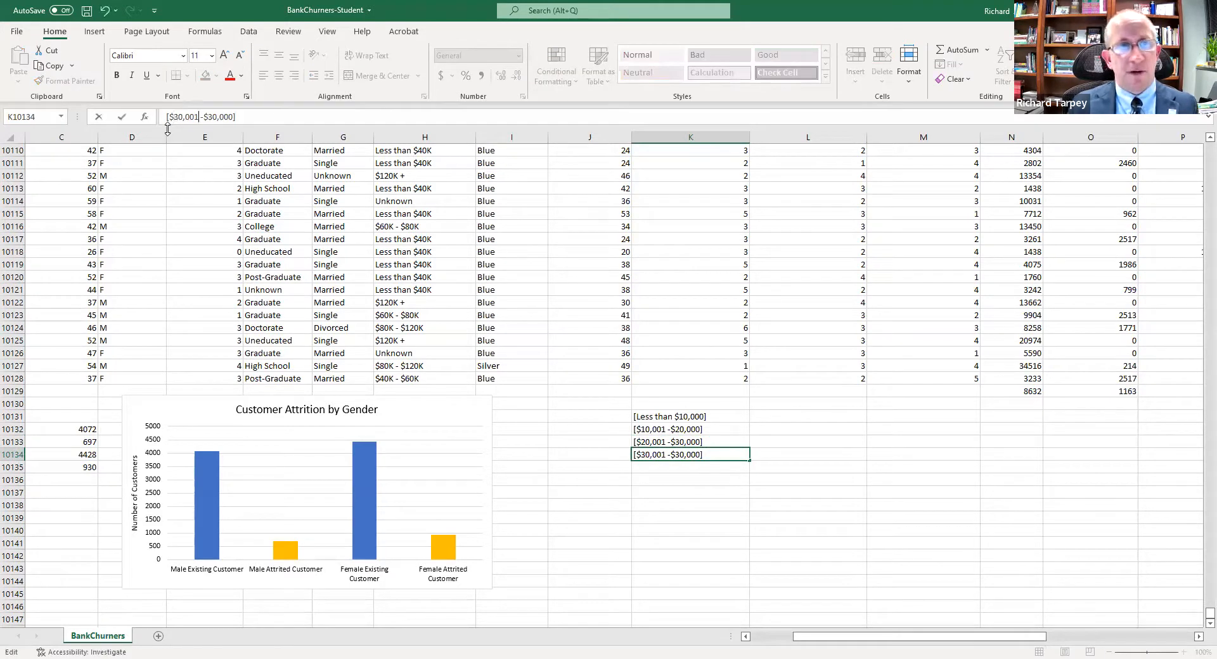
key(Right)
key(Right)
key(Right)
key(Delete)
text(4)
key(ctrl+Return)
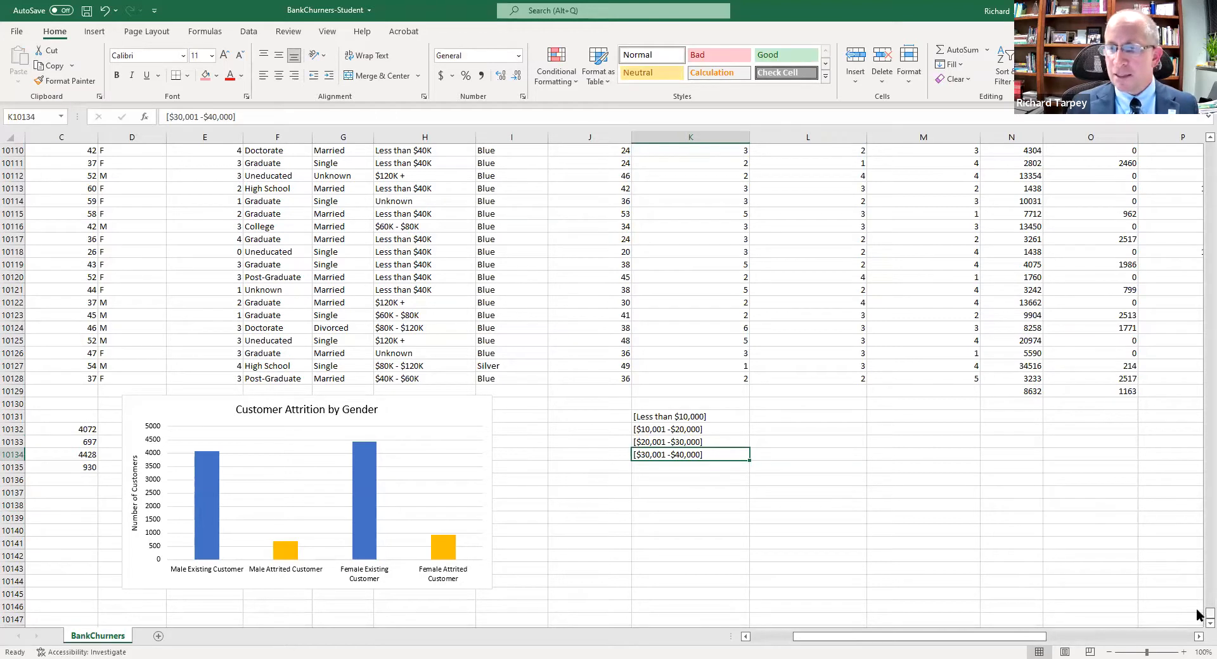
Enter the range label [Greater than $40,000] in K10135, below the [$30,001 -$40,000] label
mouse_move(1199, 613)
mouse_down()
mouse_move(1197, 603)
mouse_move(1203, 618)
mouse_up()
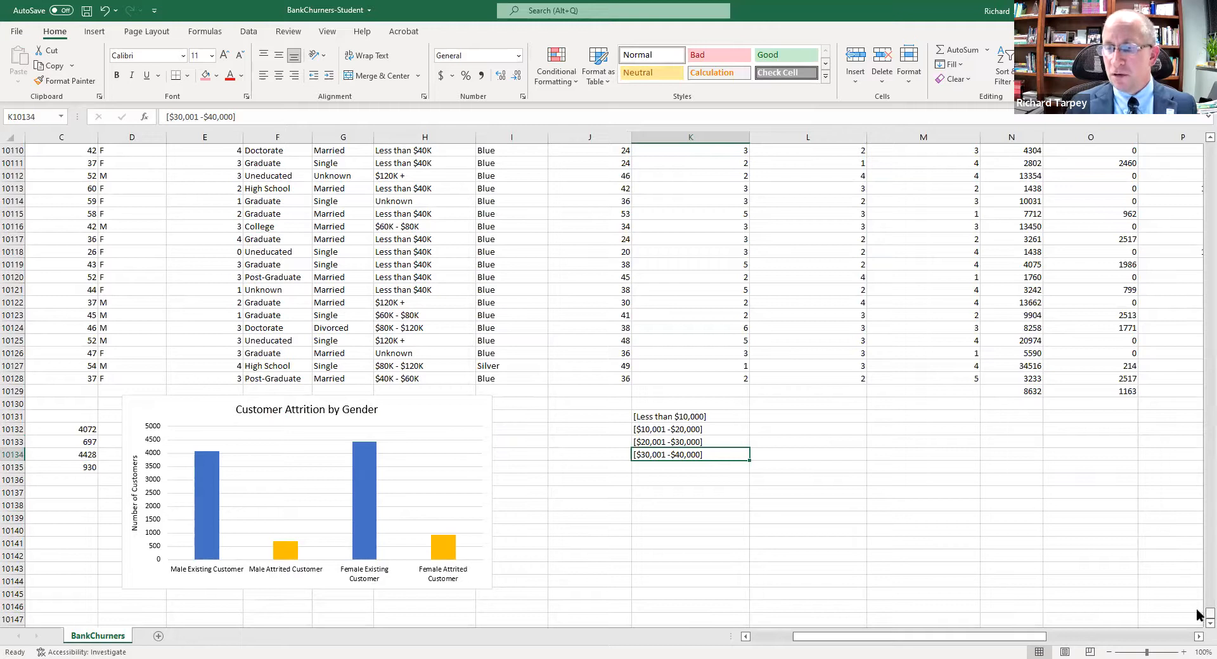
drag(1198, 614, 1203, 609)
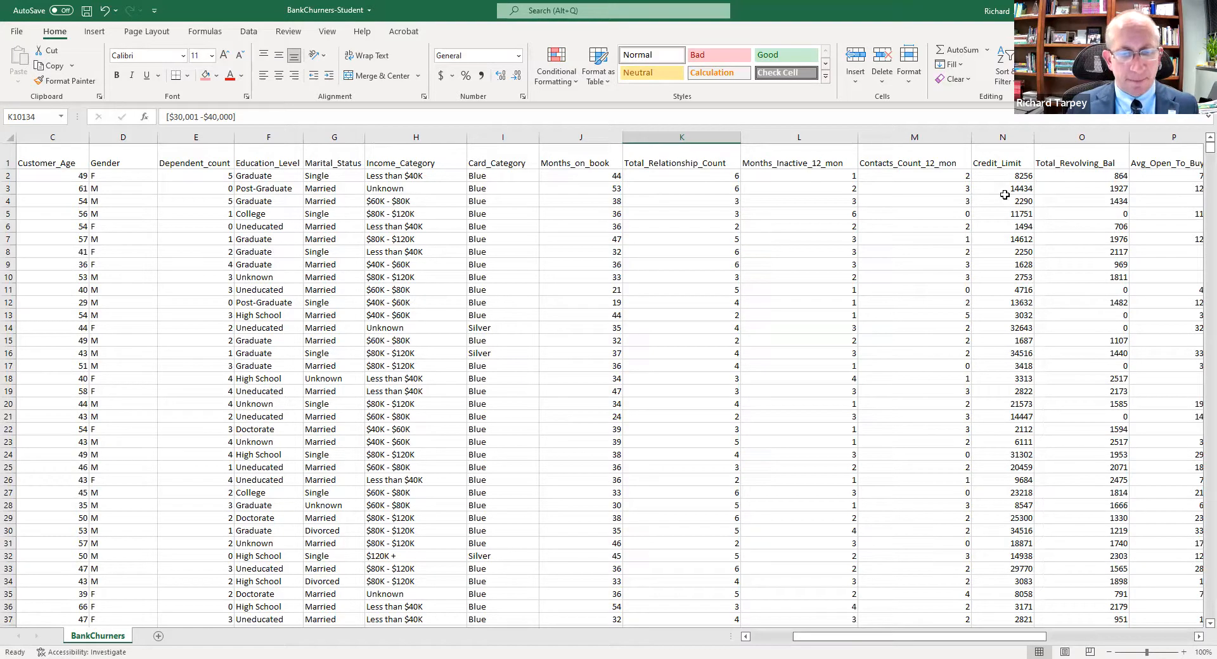
drag(1198, 153, 1200, 612)
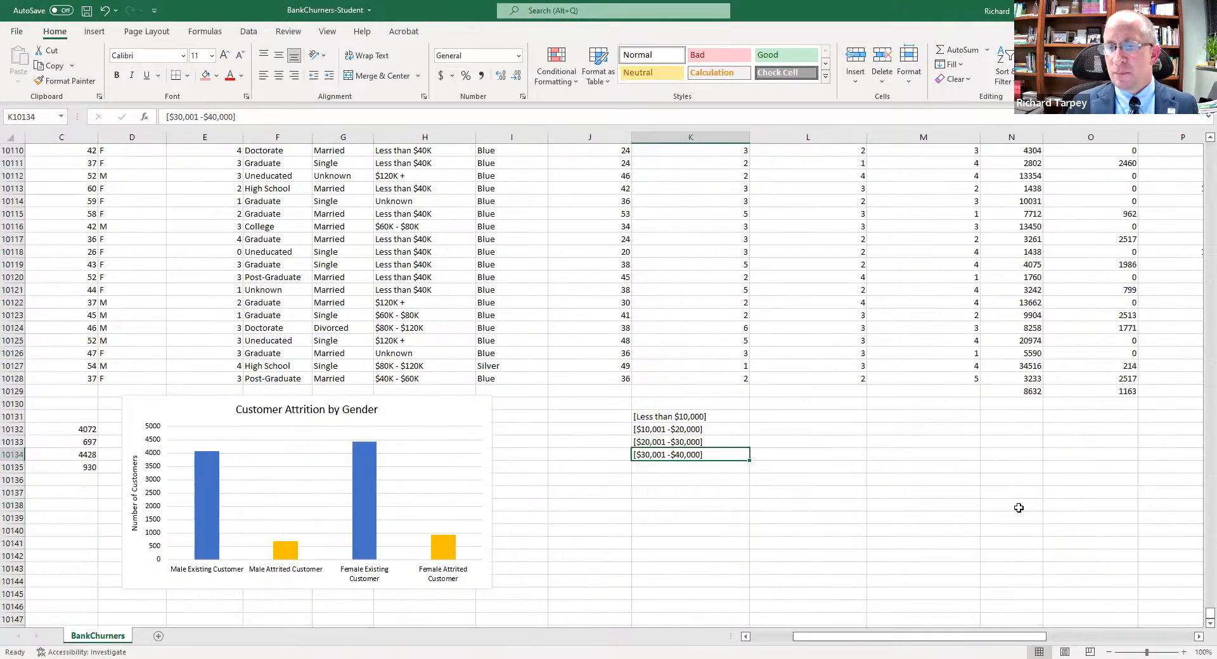
click(653, 468)
text([)
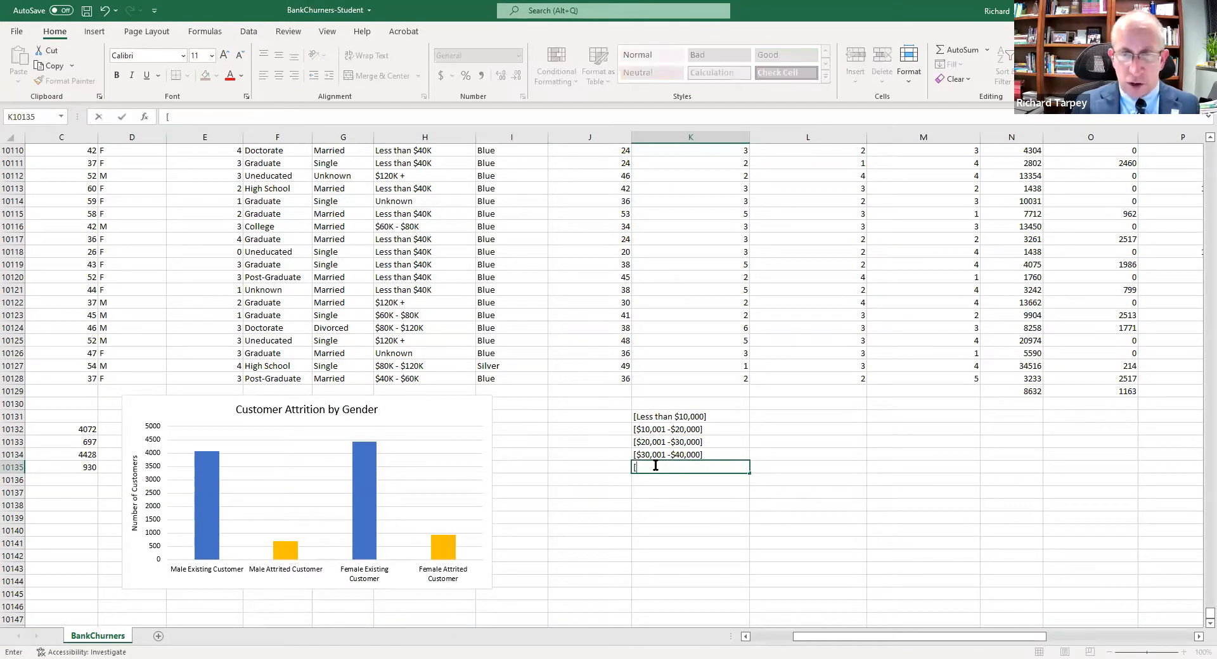
text(Great)
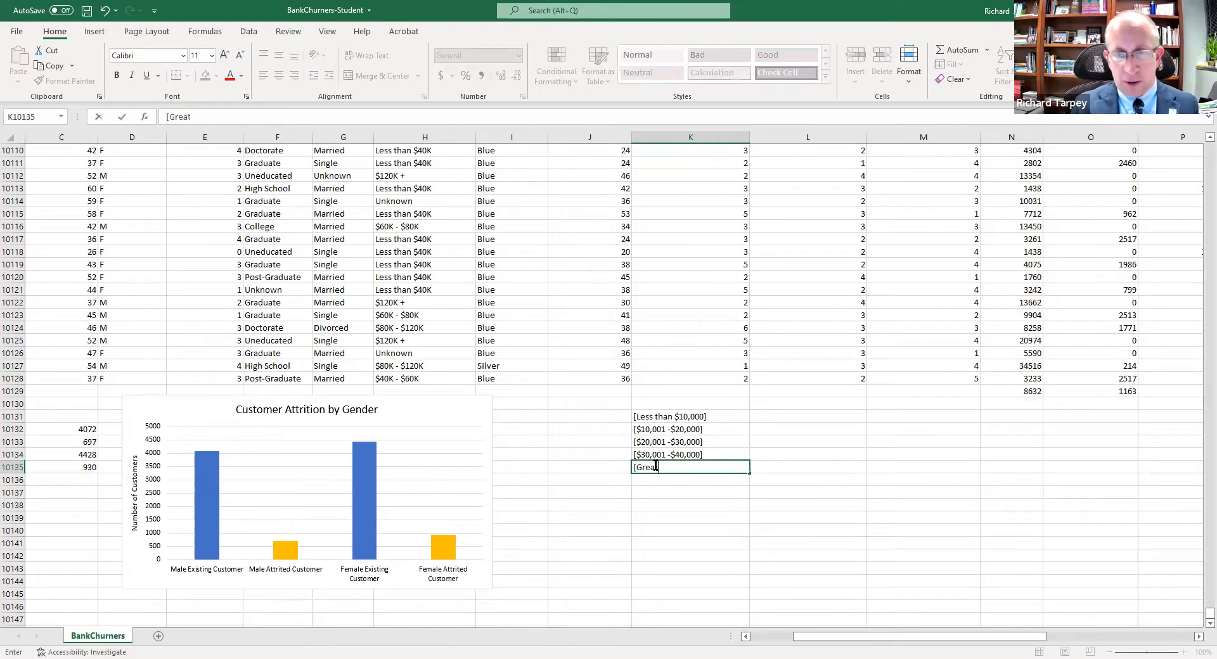
text(er than )
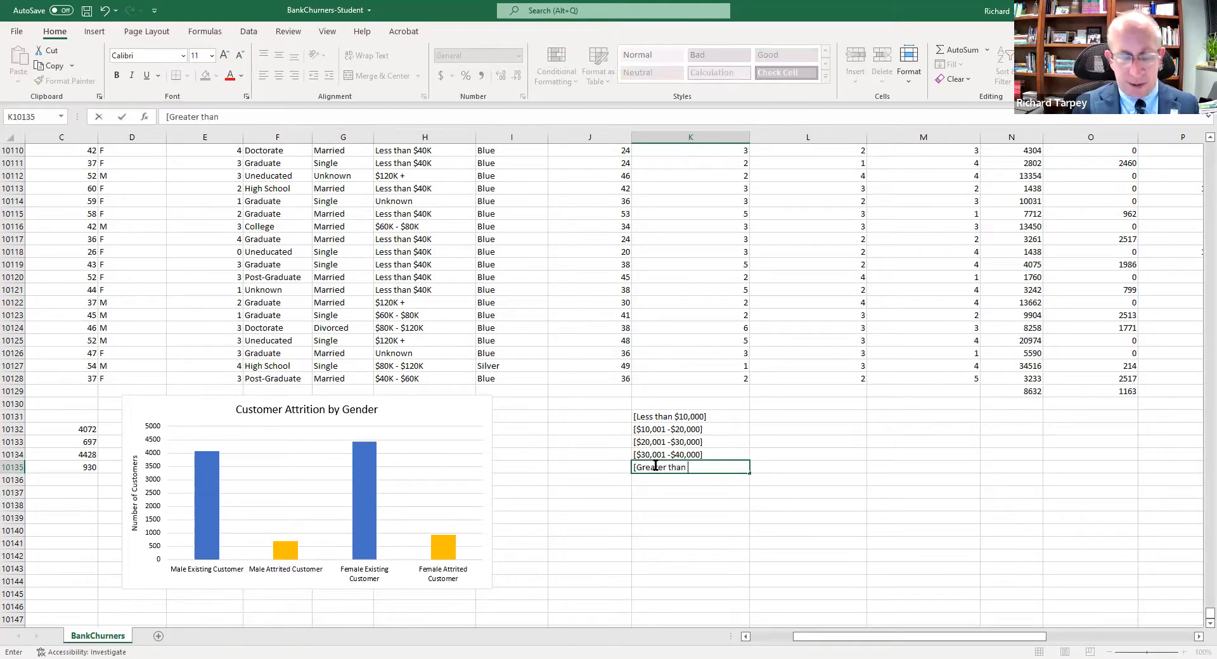
text($)
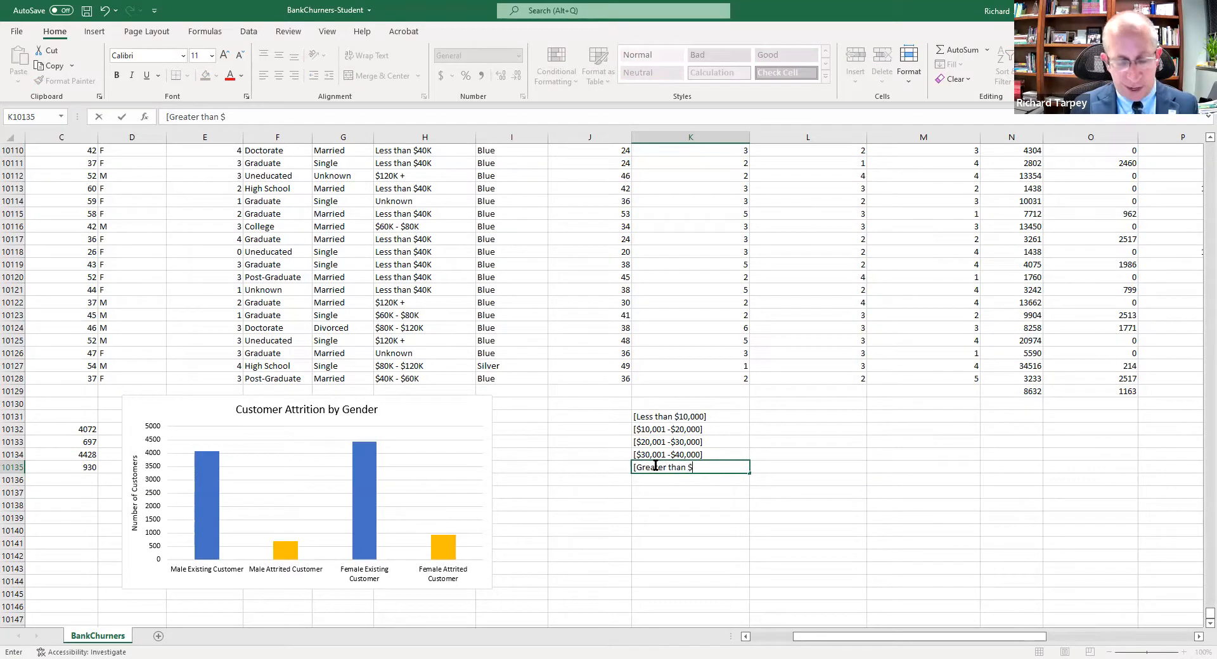
text(40,000)
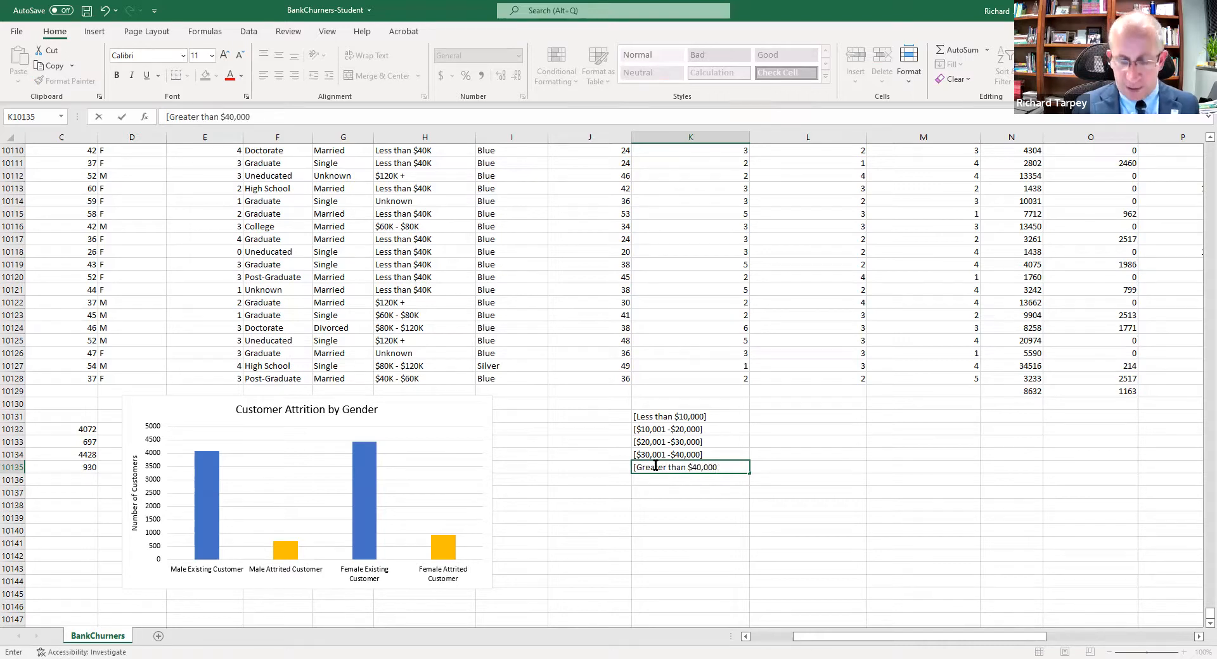
text(])
click(671, 528)
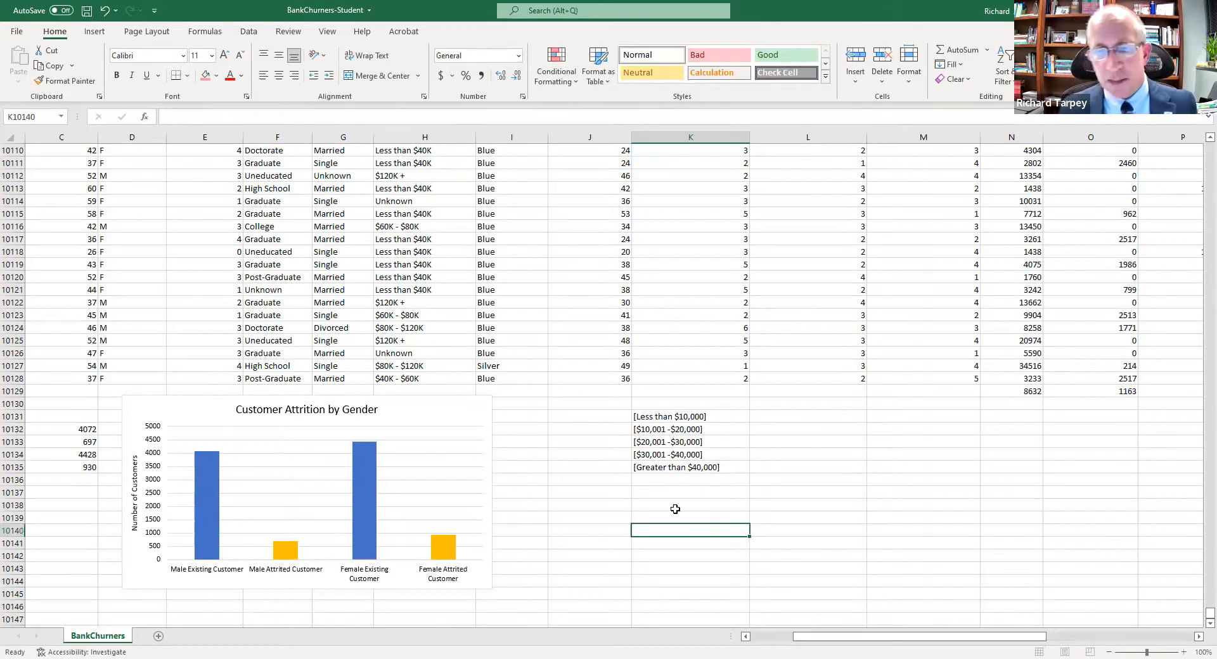
Begin a COUNTIF formula in L10131 for the less-than-$10,000 range, starting its range argument with $N:
click(771, 426)
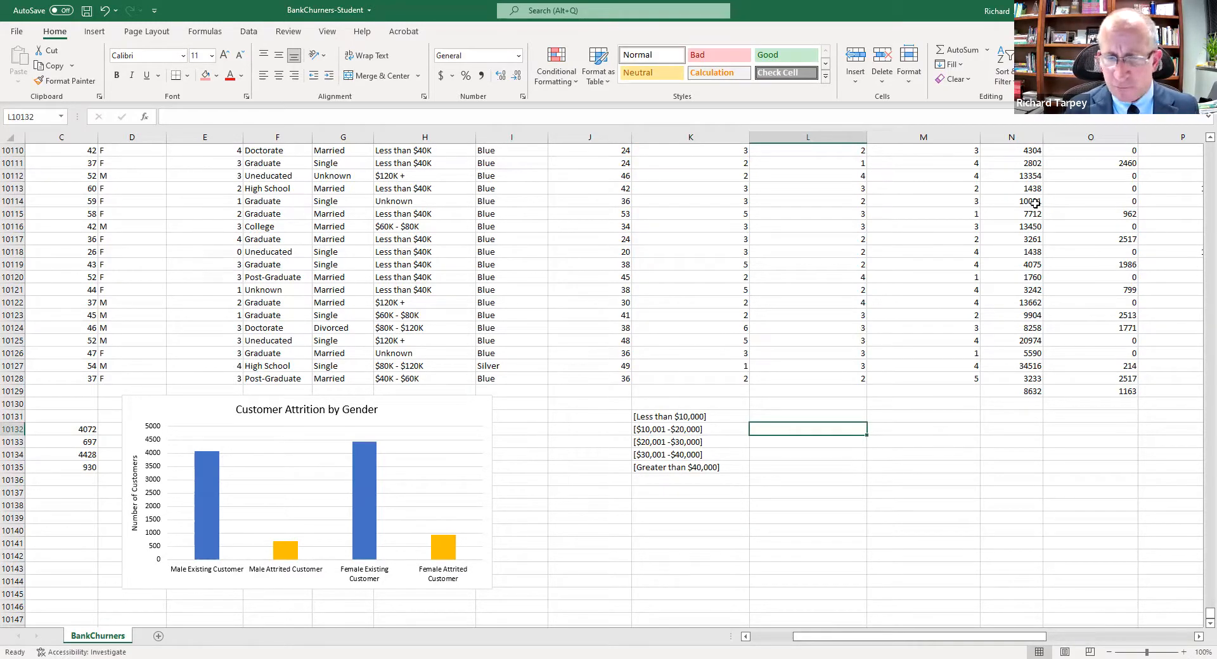
click(810, 415)
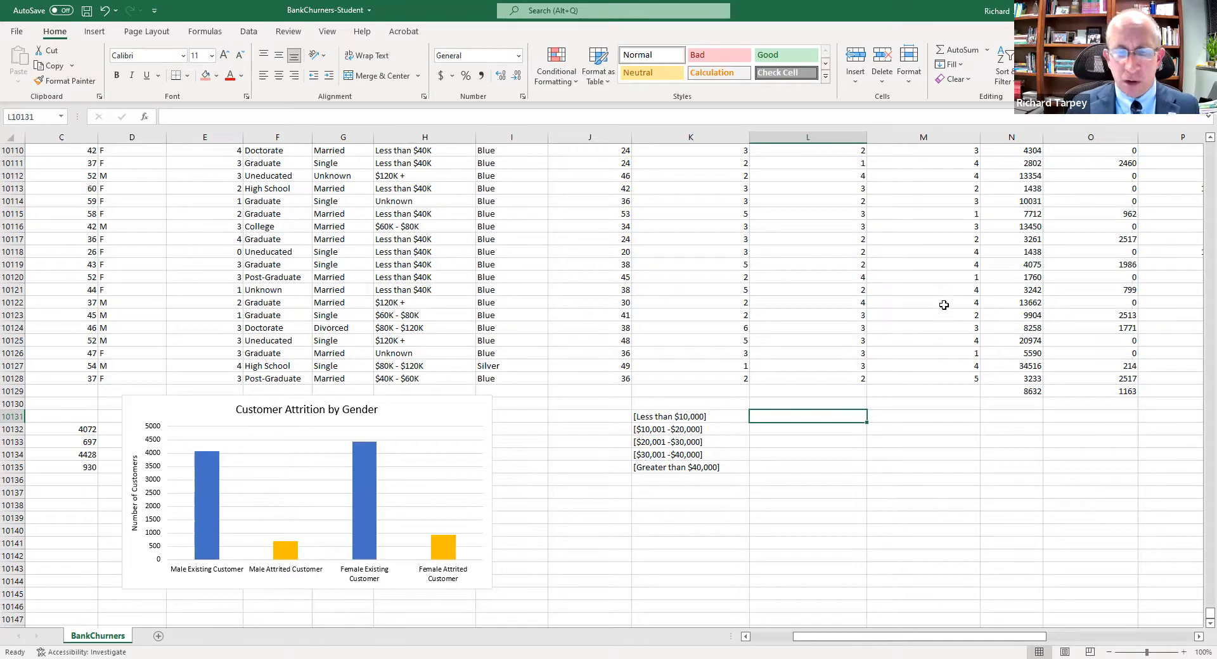
click(205, 117)
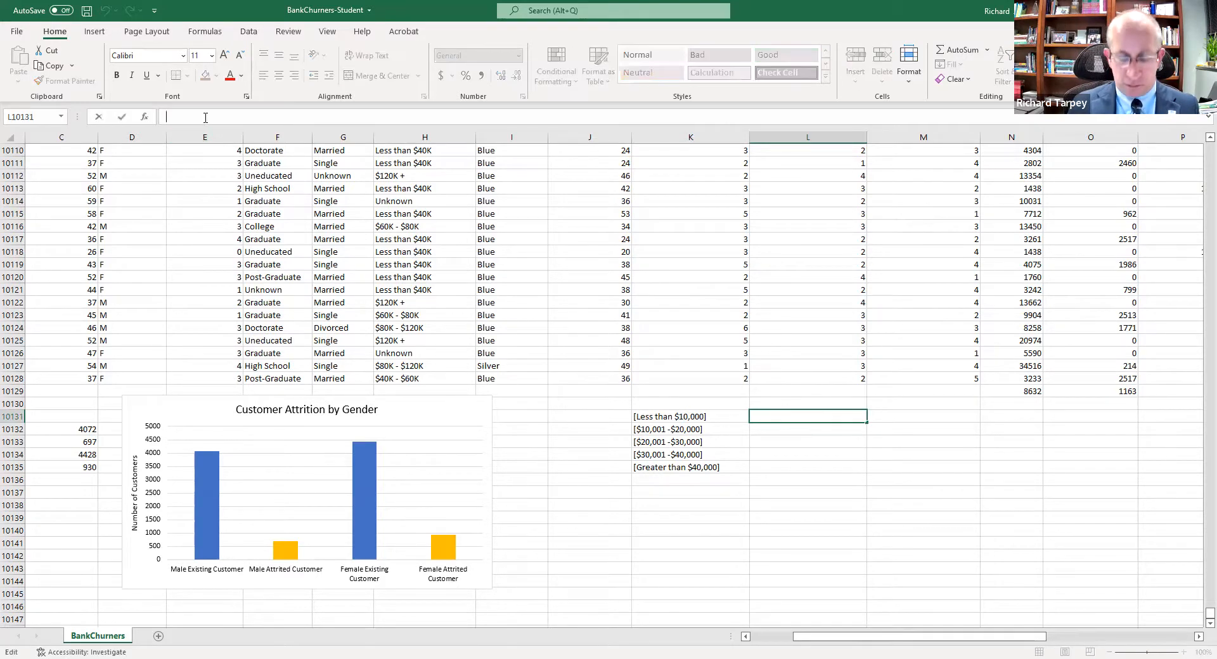
text(=)
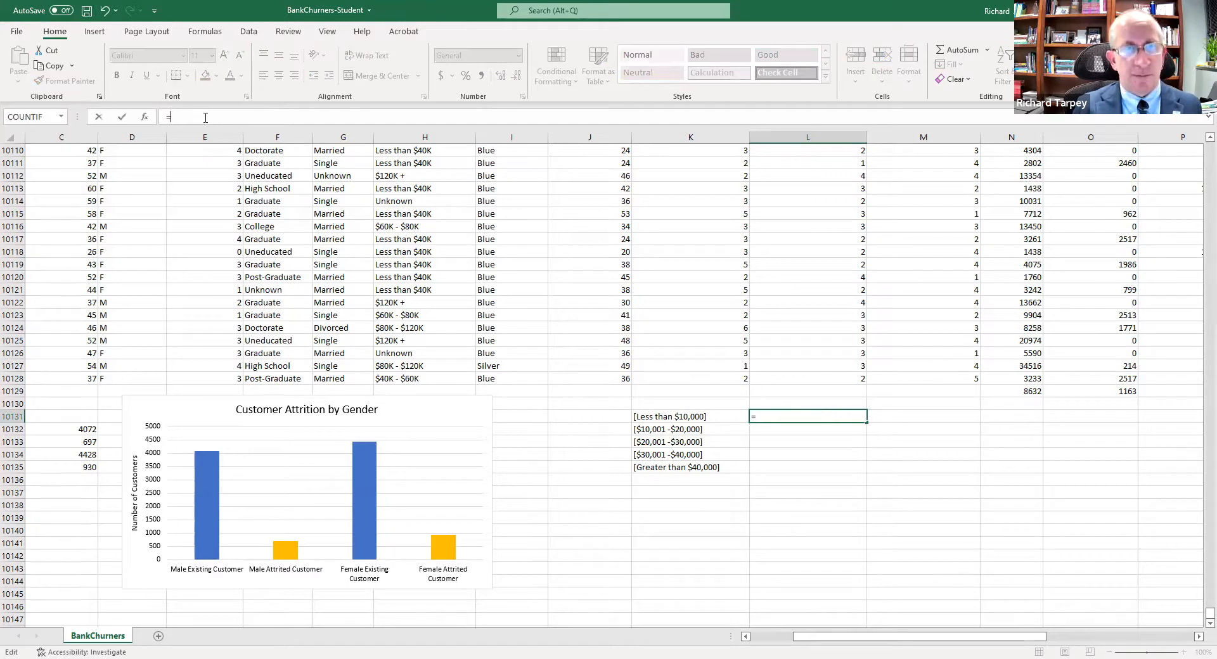
text(countif)
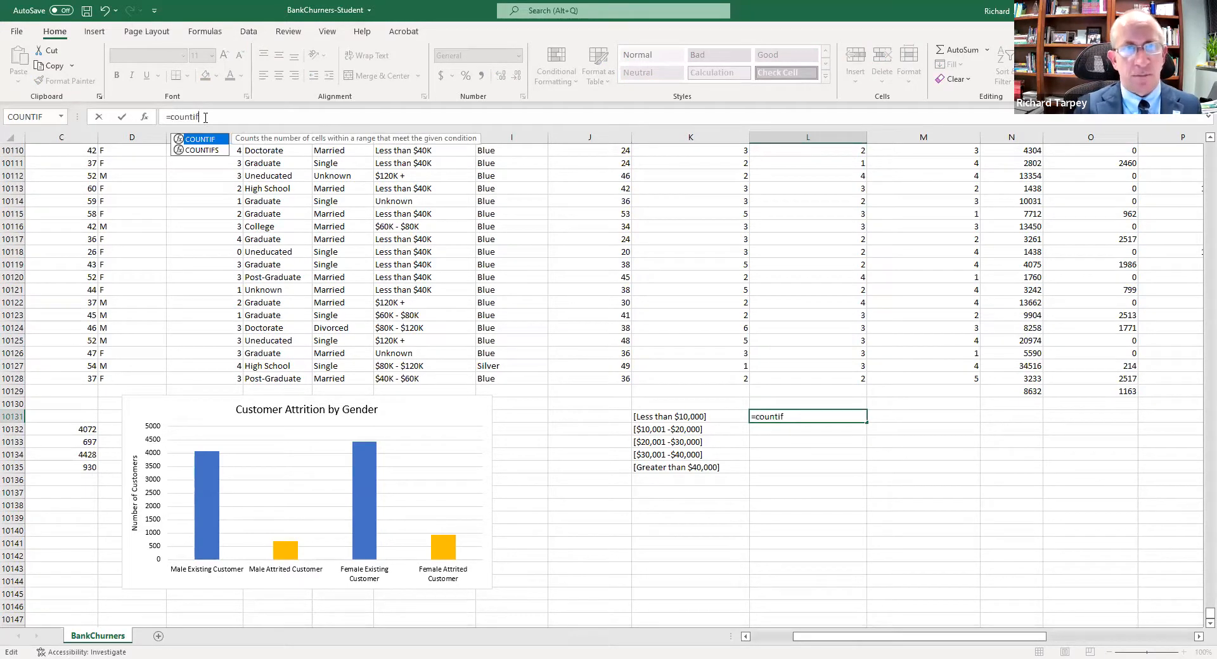
text(()
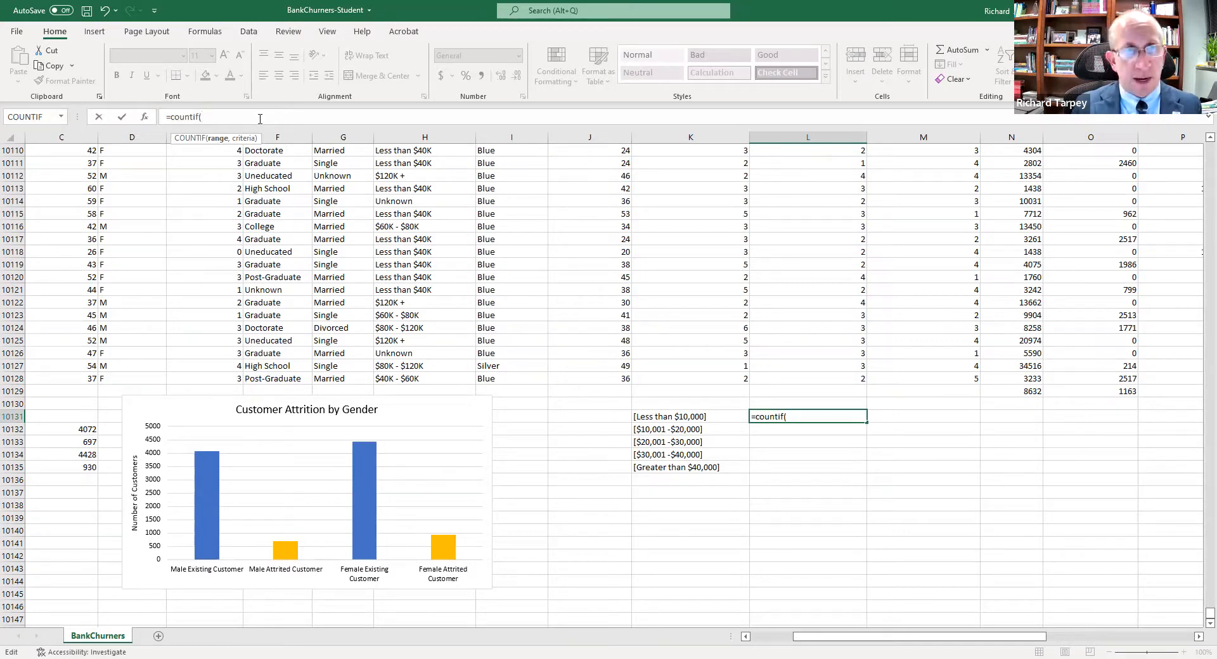
text($N)
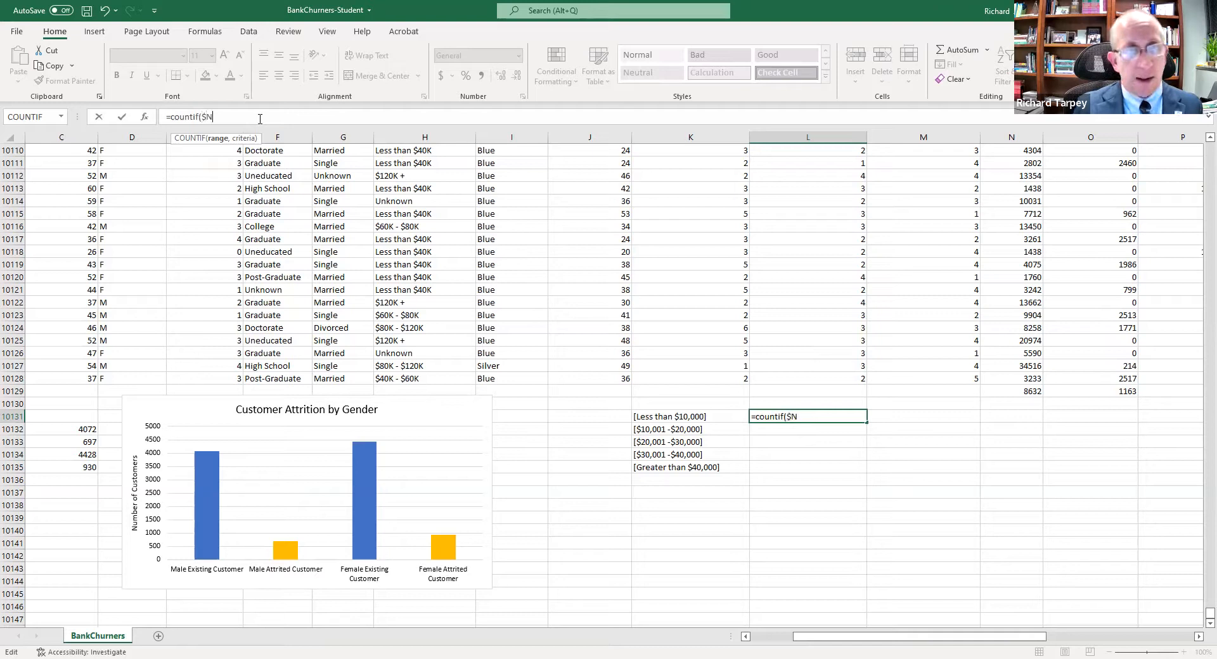
text(:)
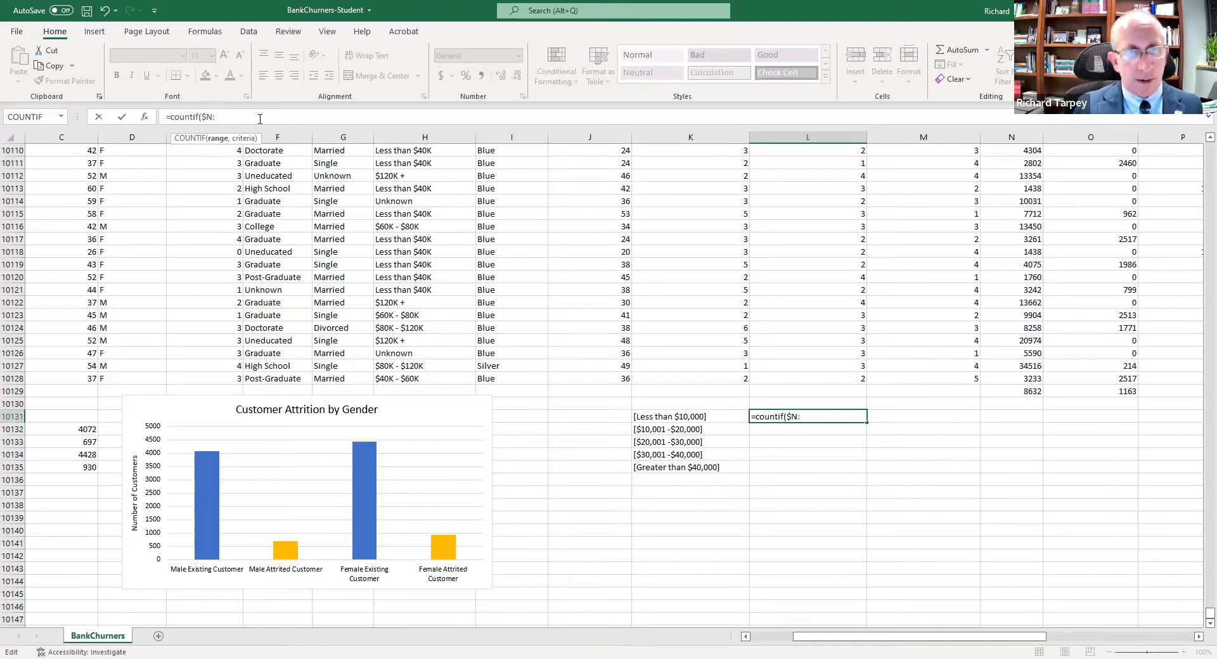
Enter $N2:$N10129 as the range of the COUNTIF formula in L10131
text(2)
text($N10129)
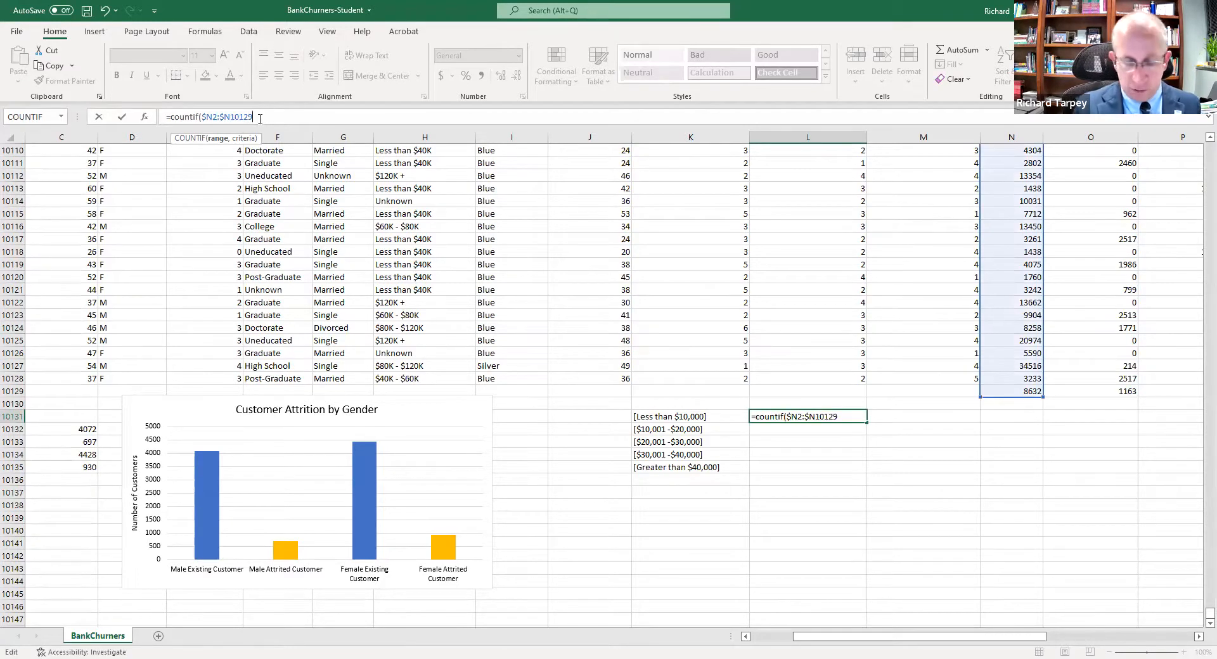
text())
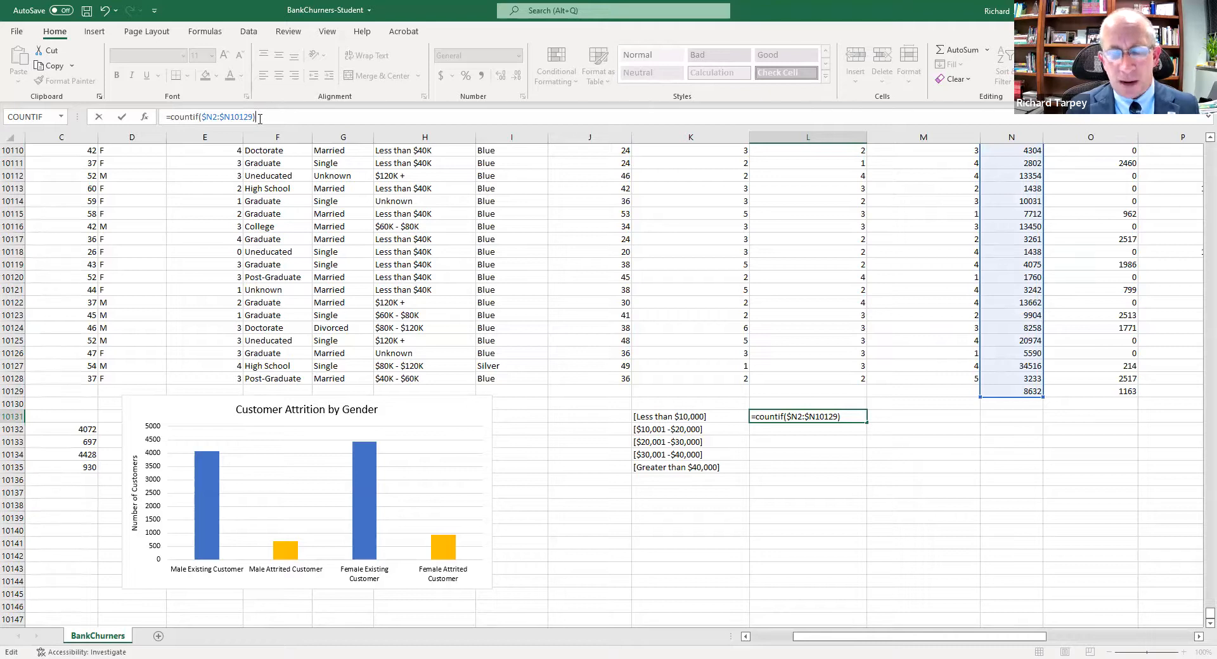
key(Return)
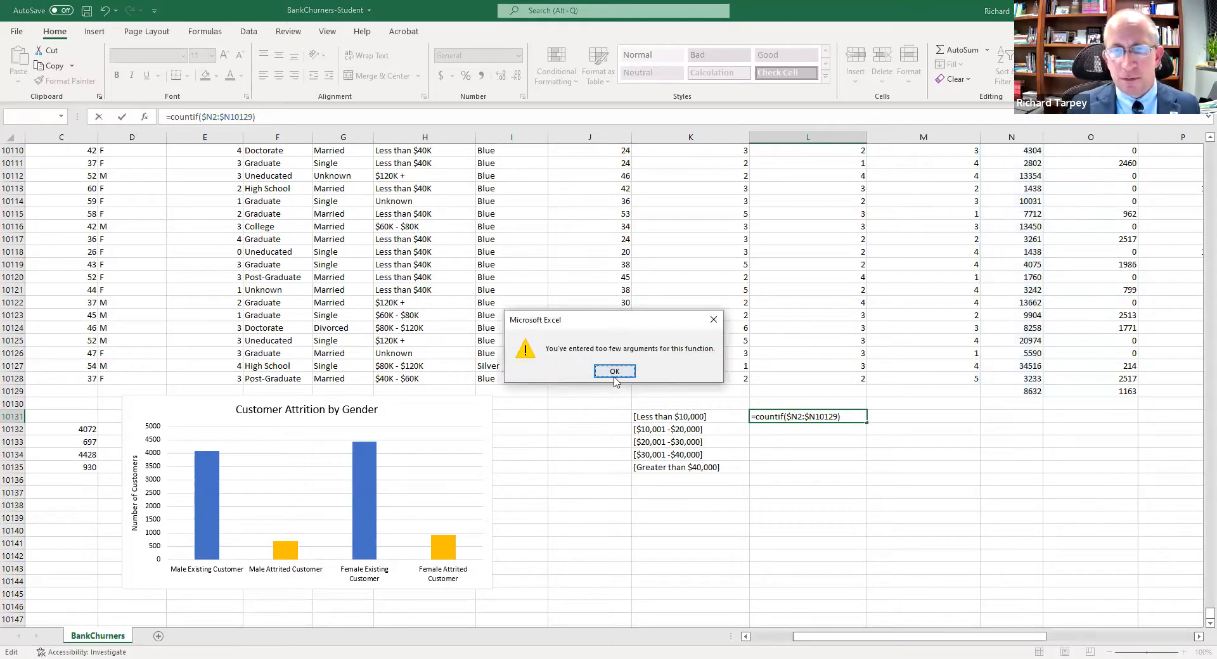
click(614, 372)
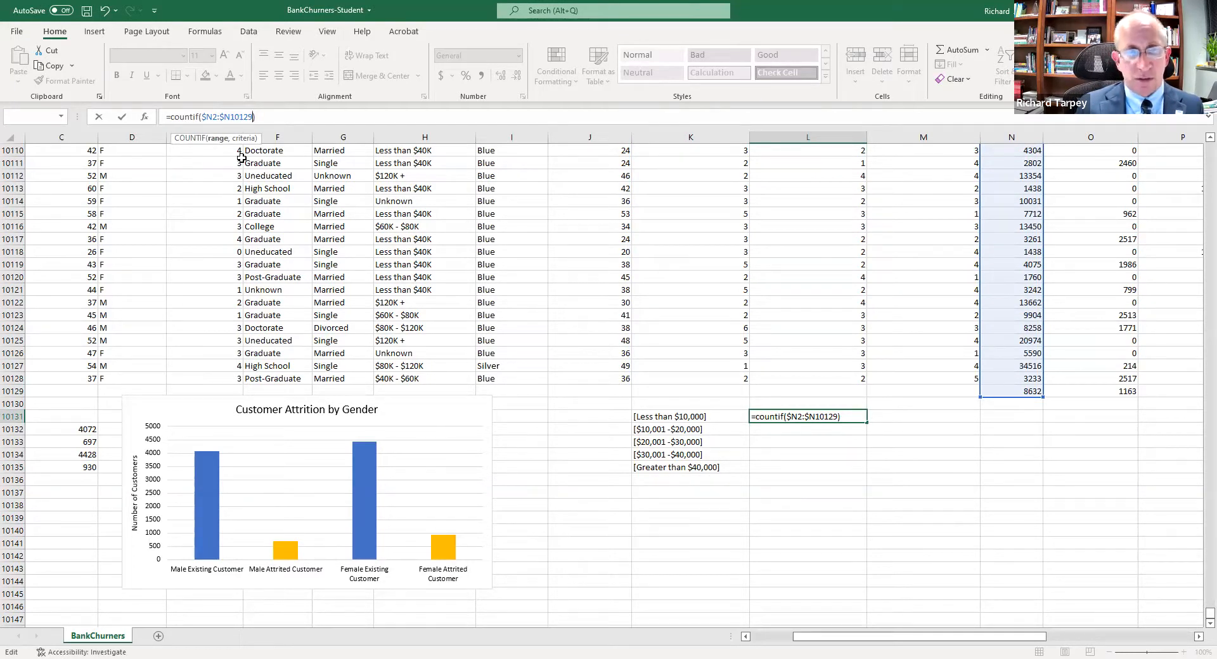
Try to complete the COUNTIF formula in L10131 with the unquoted criterion <10000
text(,)
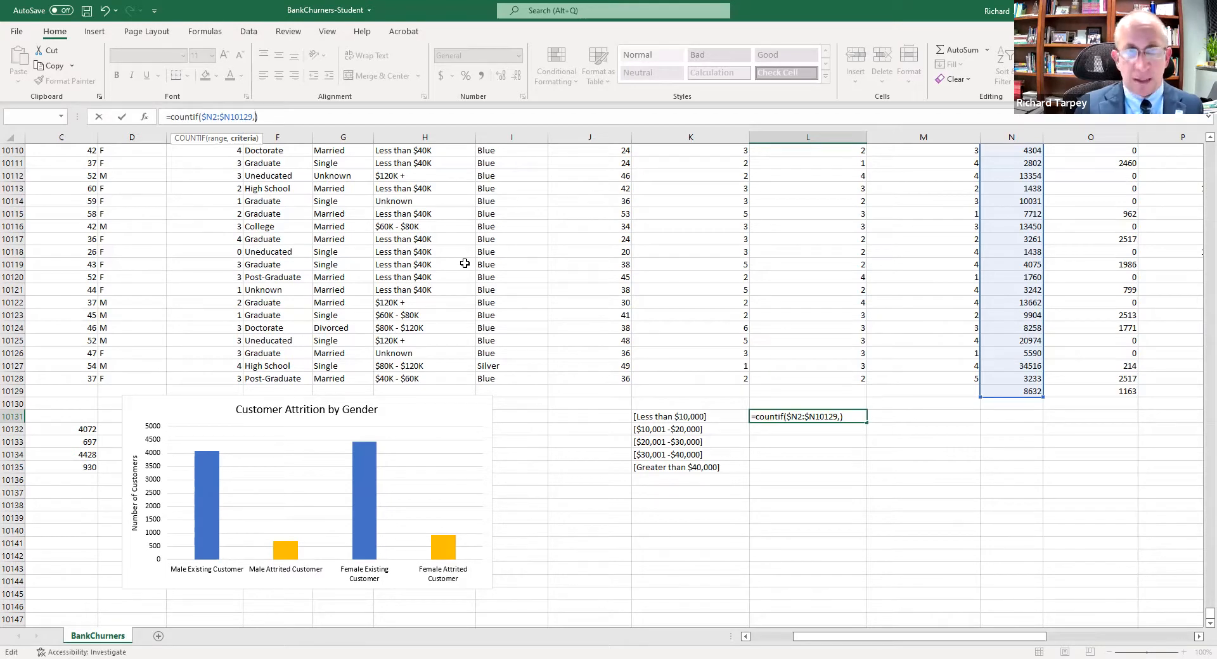
text(<10001)
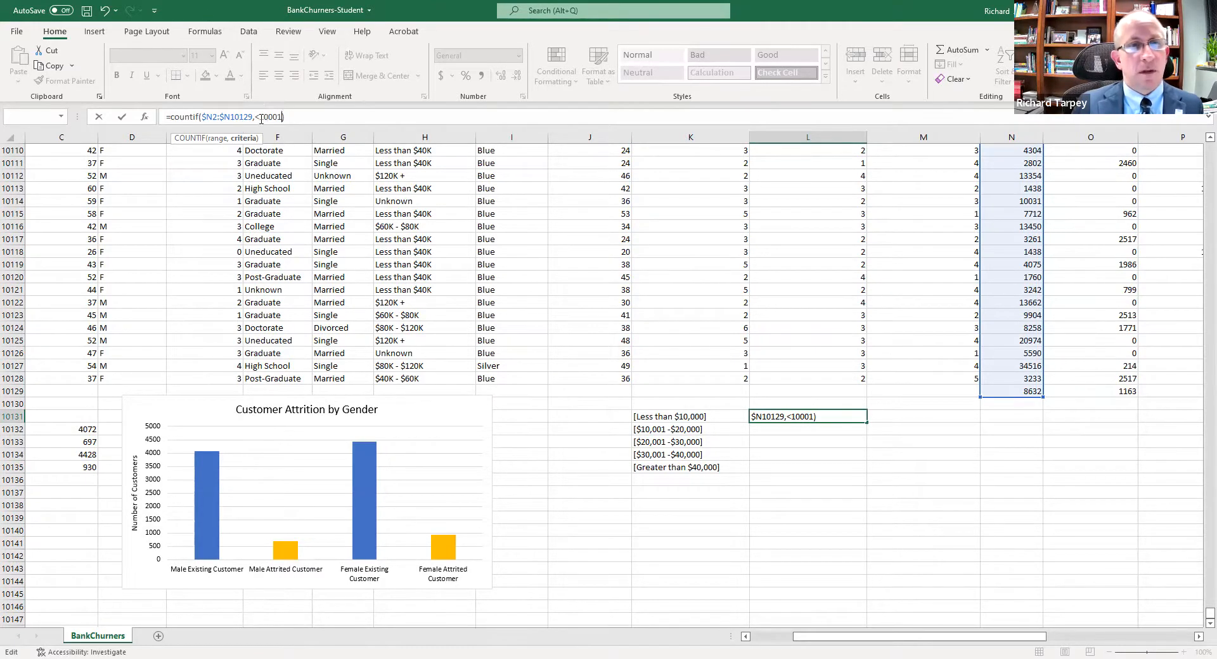
key(BackSpace)
text(0)
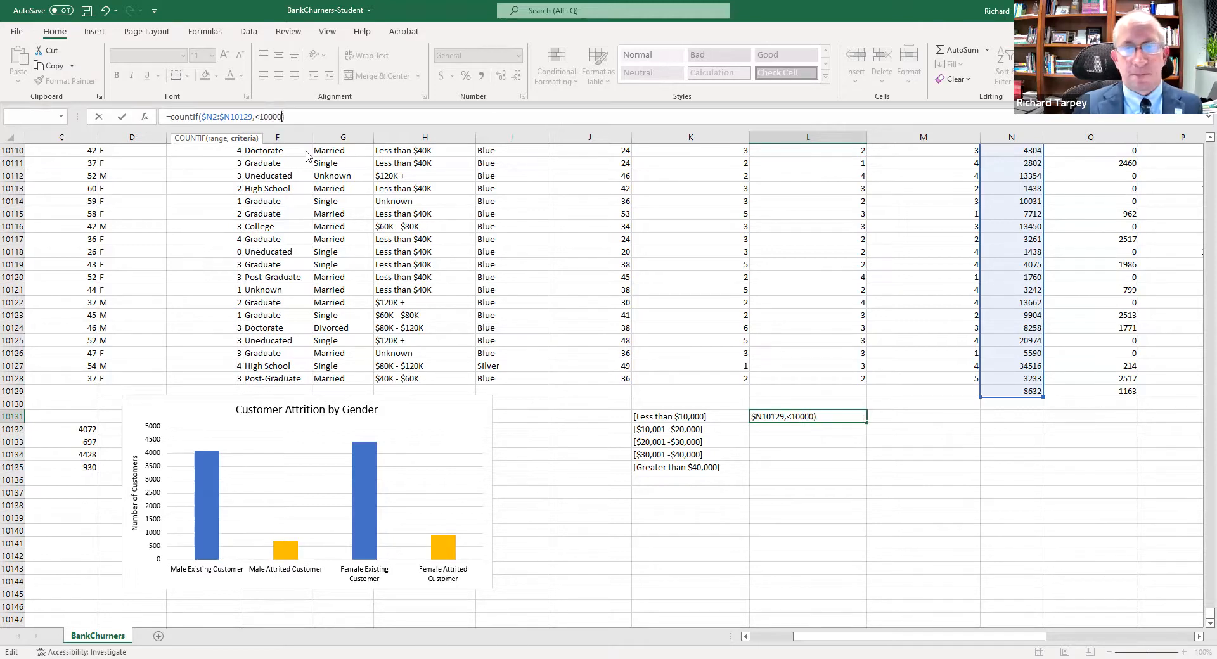
key(Return)
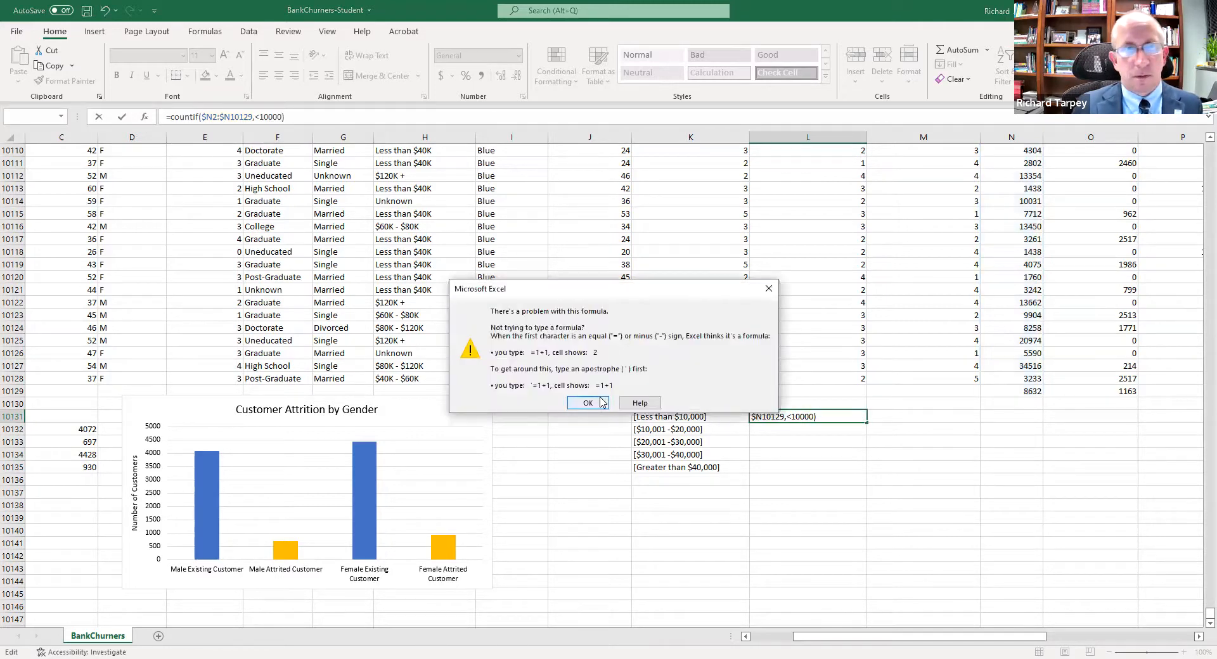
key(Return)
Set the COUNTIF criterion in L10131 to "<10000" through the function's arguments and accept the formula
click(254, 118)
text(,)
click(145, 116)
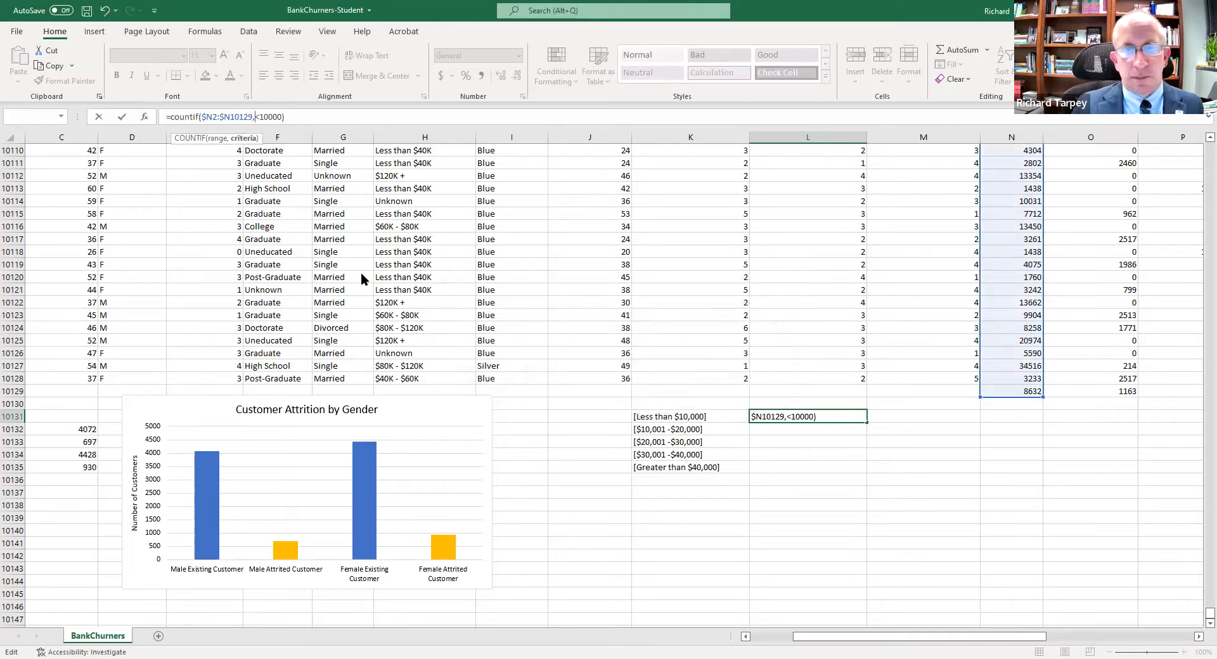
key(BackSpace)
key(shift+Tab)
key(Tab)
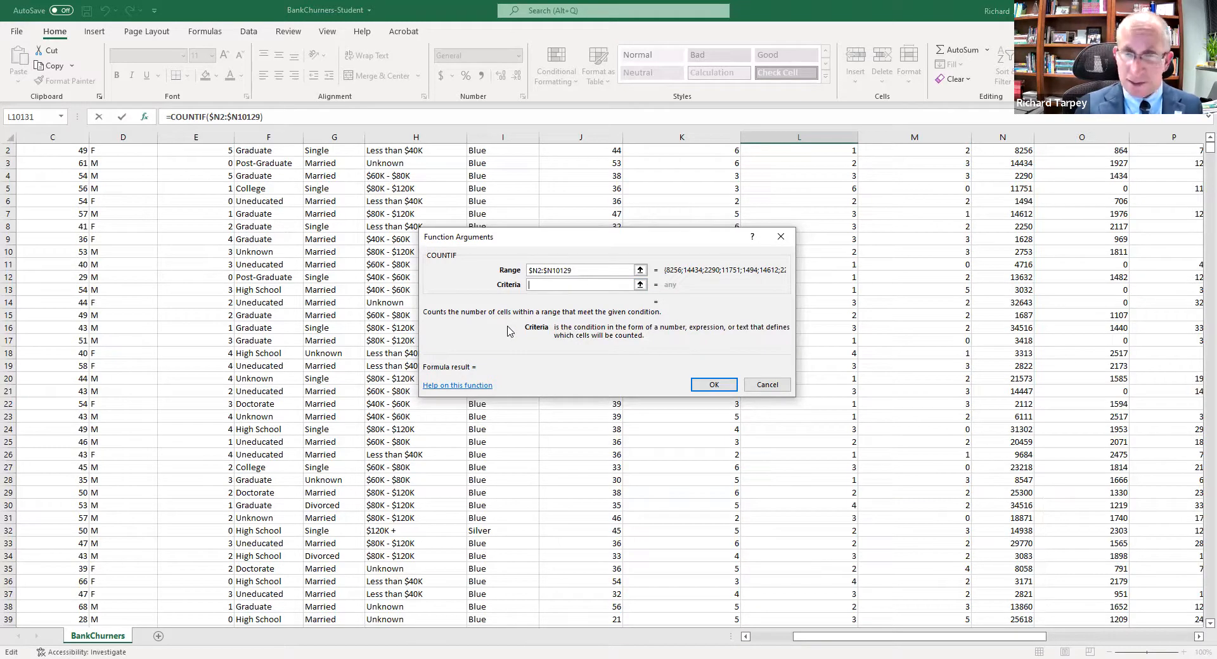
text(<10000)
key(Tab)
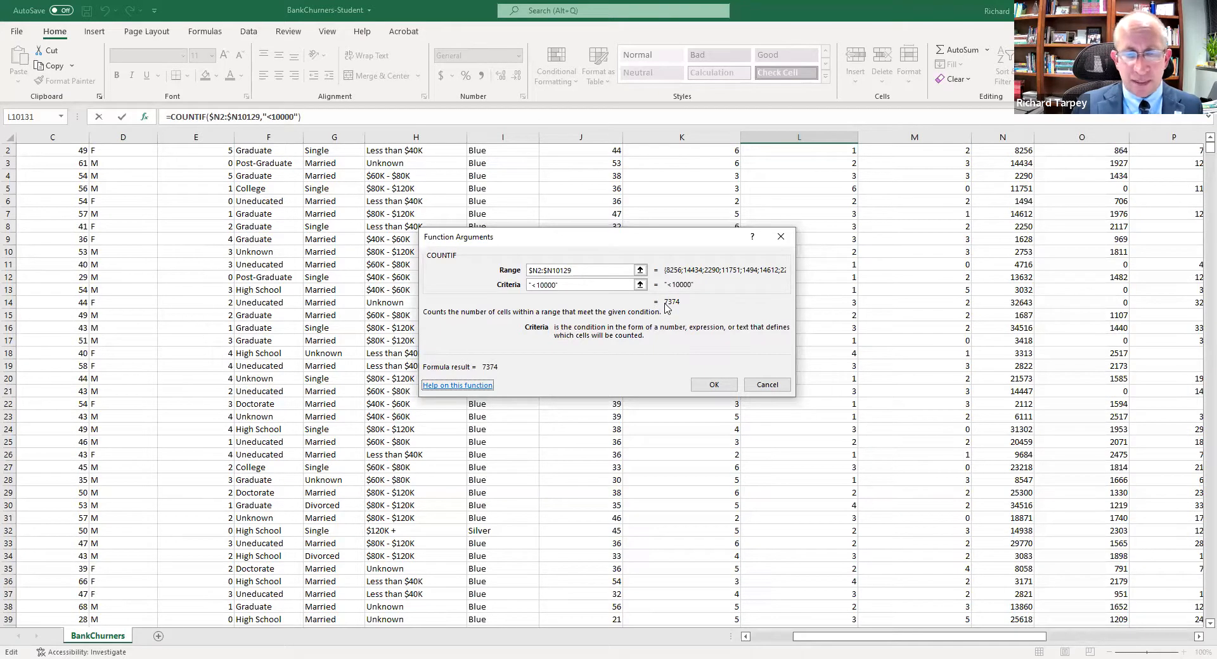
click(711, 386)
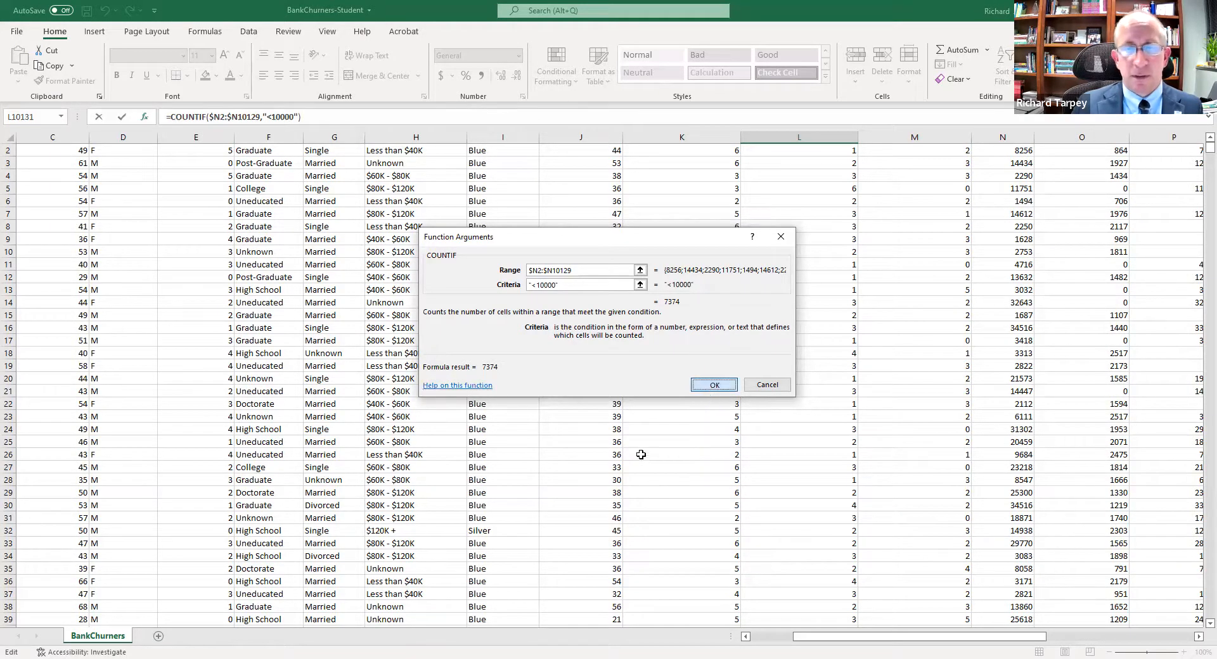
Change the range label in K10132 to [$10,000 -$10,999]
scroll(666, 411, down, 3)
scroll(684, 473, up, 3)
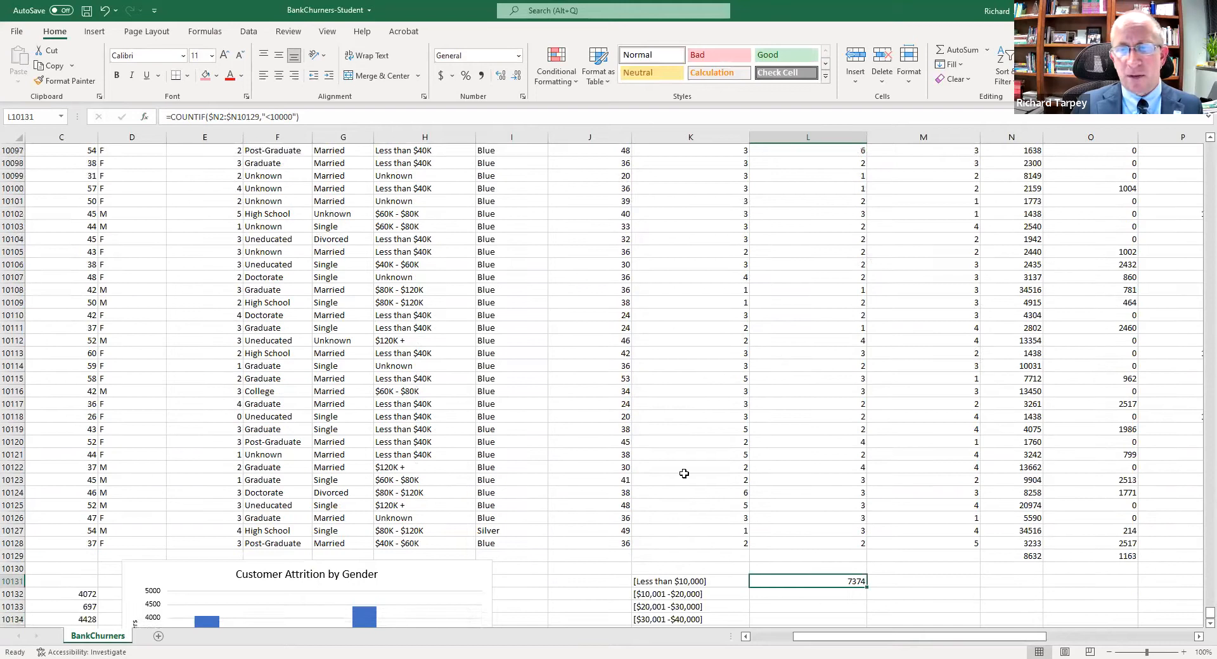
scroll(710, 437, down, 3)
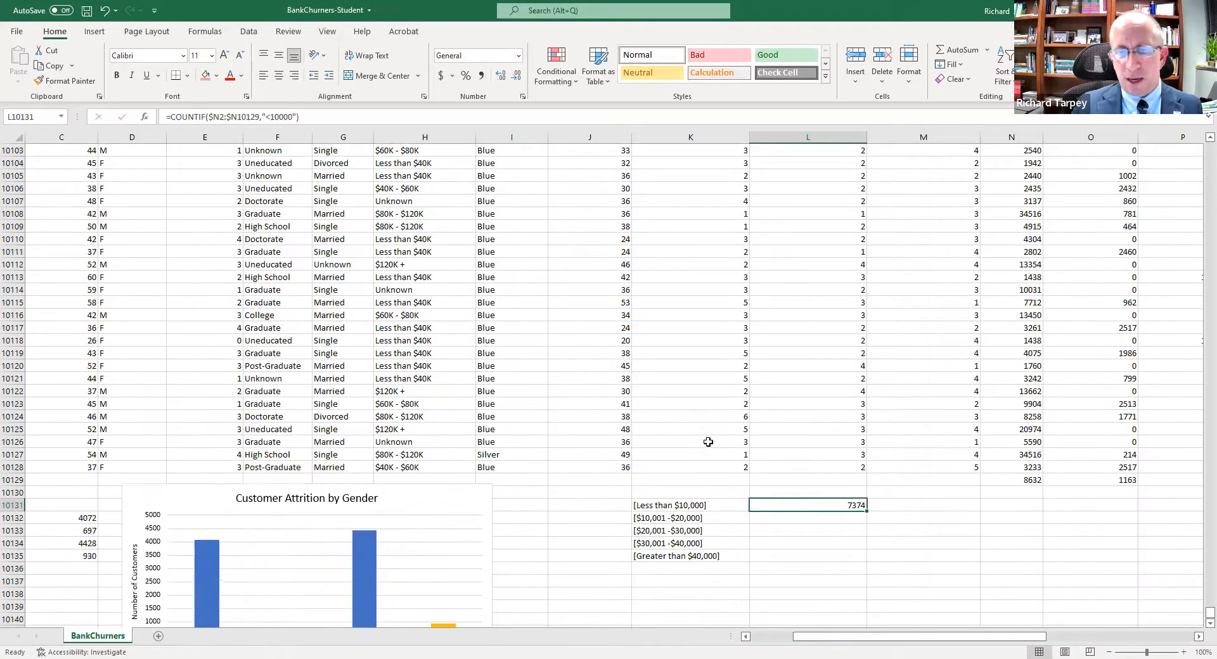
click(693, 506)
click(659, 518)
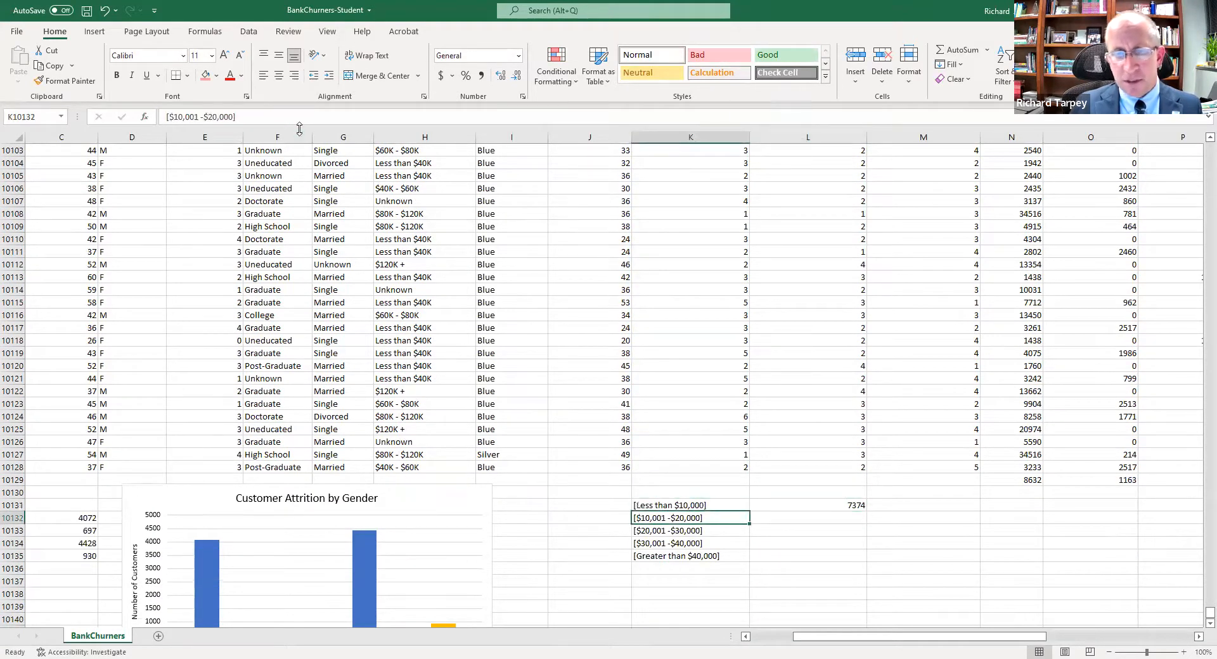
click(197, 118)
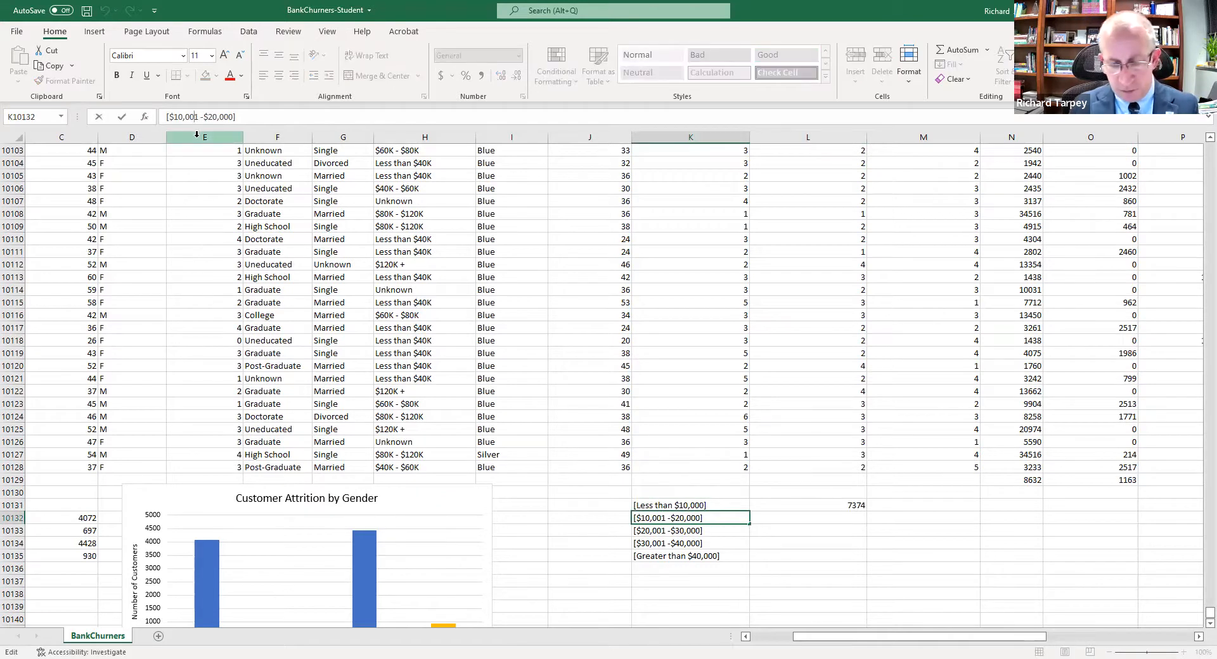
key(Delete)
text(0 -$)
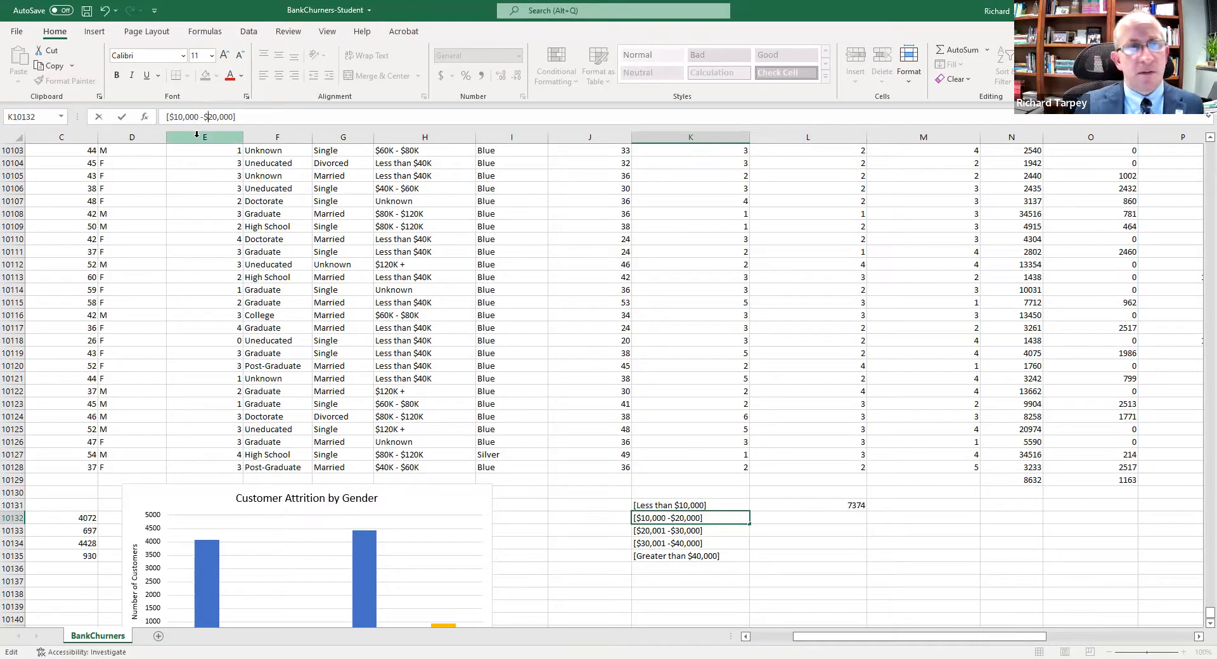
text(19)
key(Delete)
key(BackSpace)
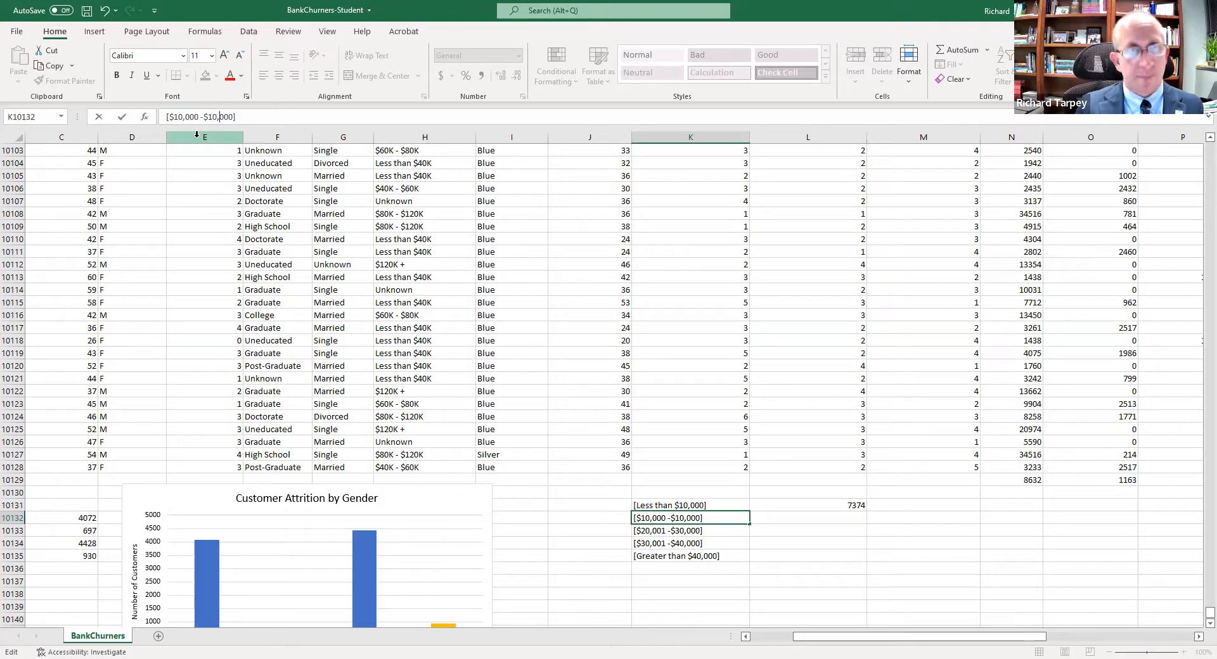
text(999)
key(Delete)
key(Delete)
key(Delete)
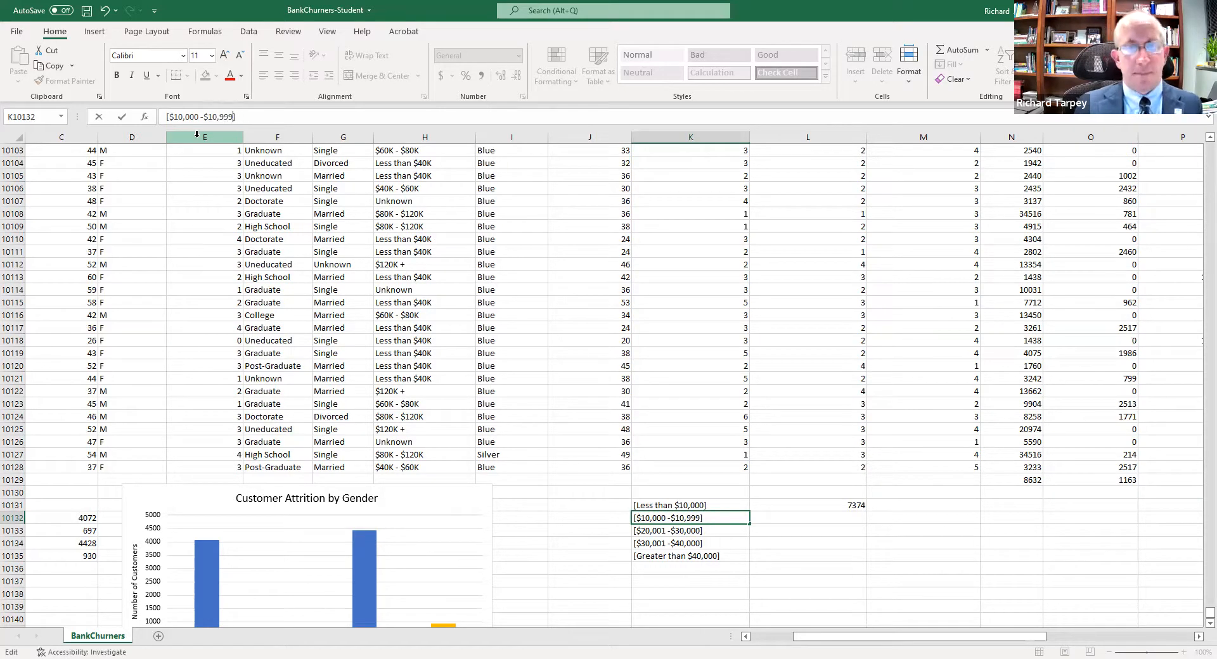
key(Return)
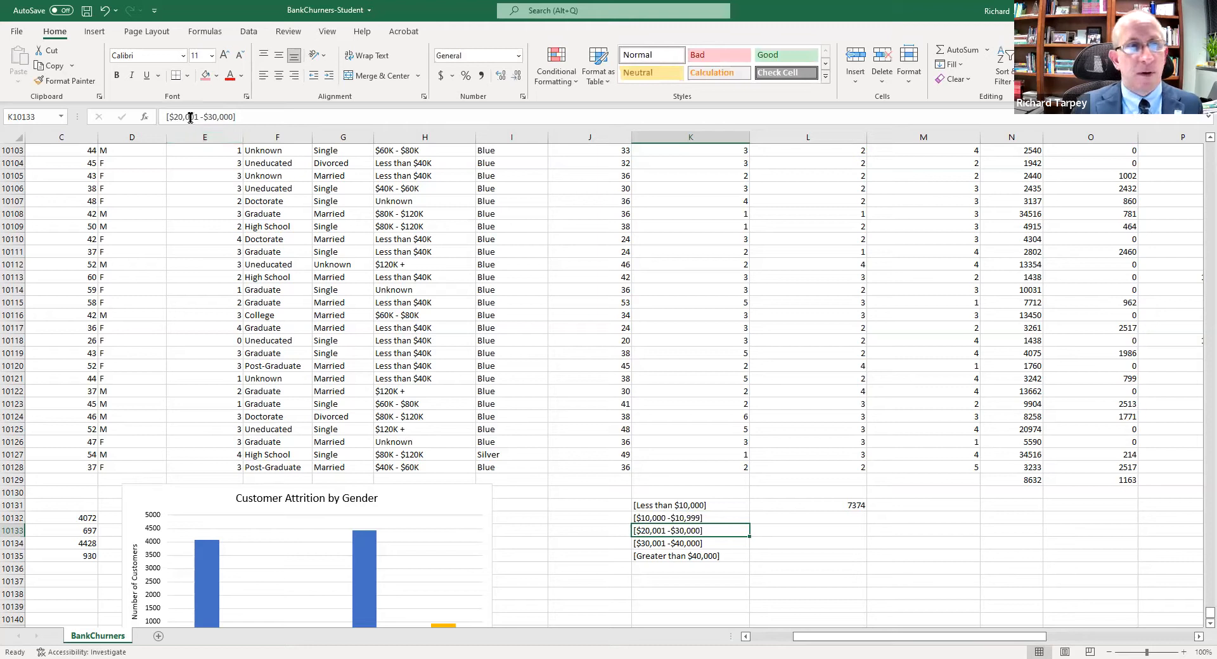
Change the range label in K10133 to [$20,000 -$20,999]
click(195, 116)
key(BackSpace)
text(0,)
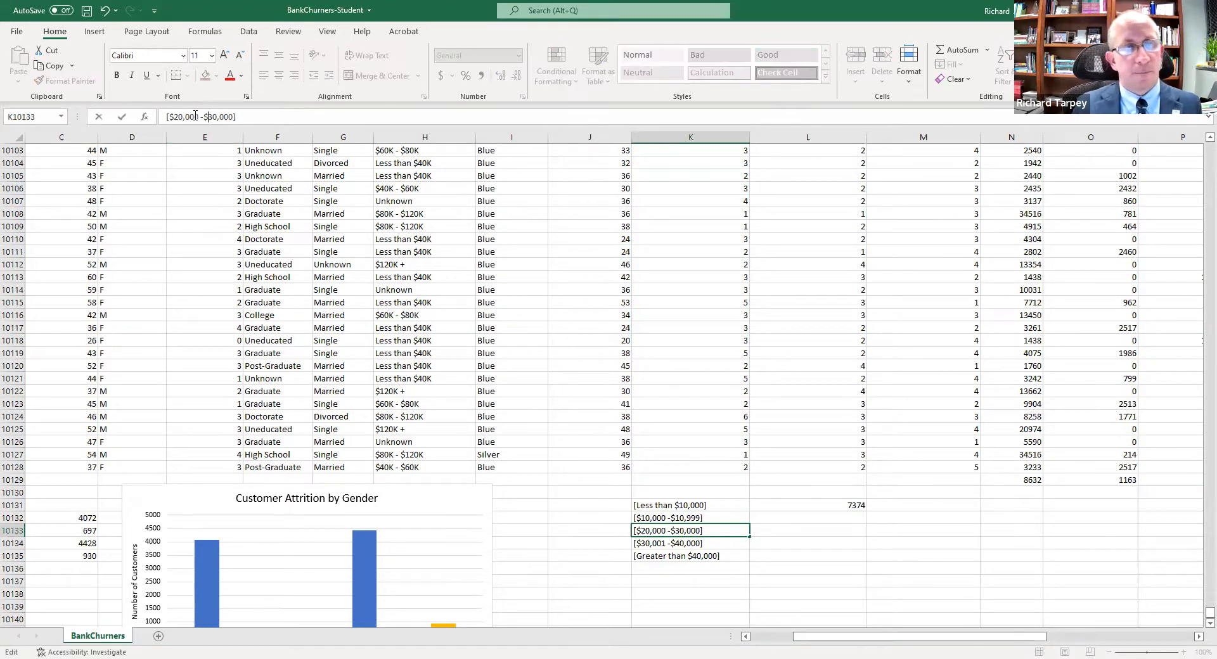
text(999)
key(Delete)
key(Delete)
key(Delete)
key(Return)
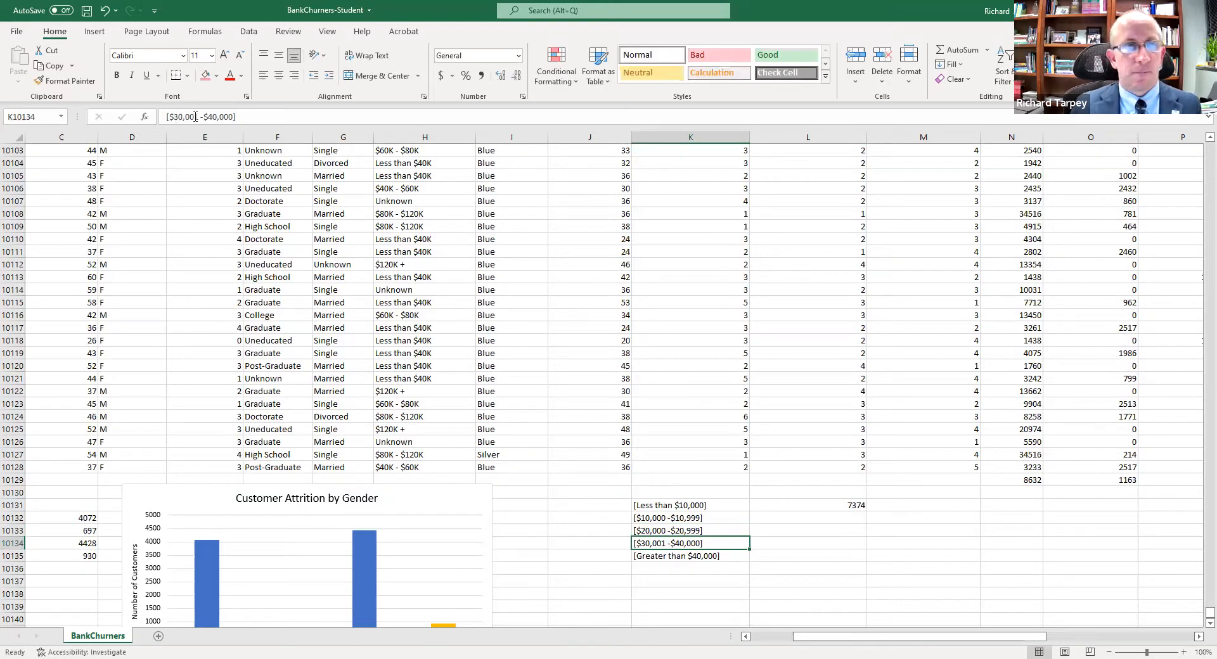
Change the range label in K10134 to [$30,000 -$39,999]
click(192, 117)
key(BackSpace)
text(0)
key(Right)
key(Right)
key(Right)
text(39)
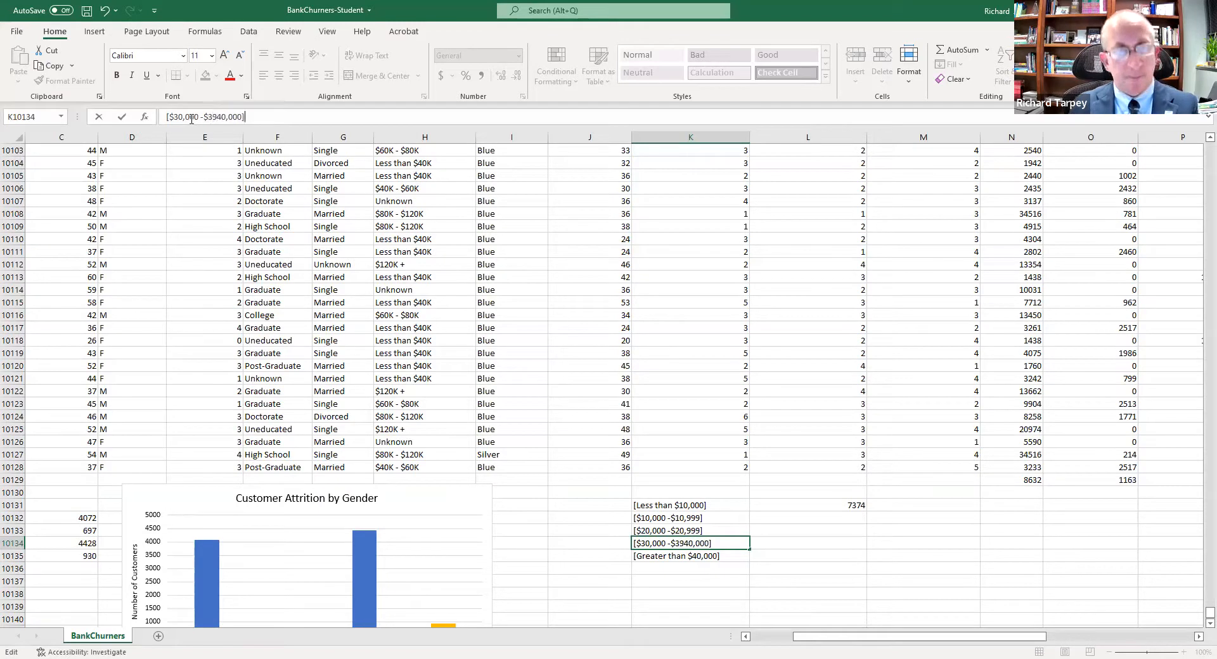
key(Delete)
key(Delete)
key(Right)
text(999)
key(Delete)
key(Delete)
key(Delete)
key(Tab)
key(Return)
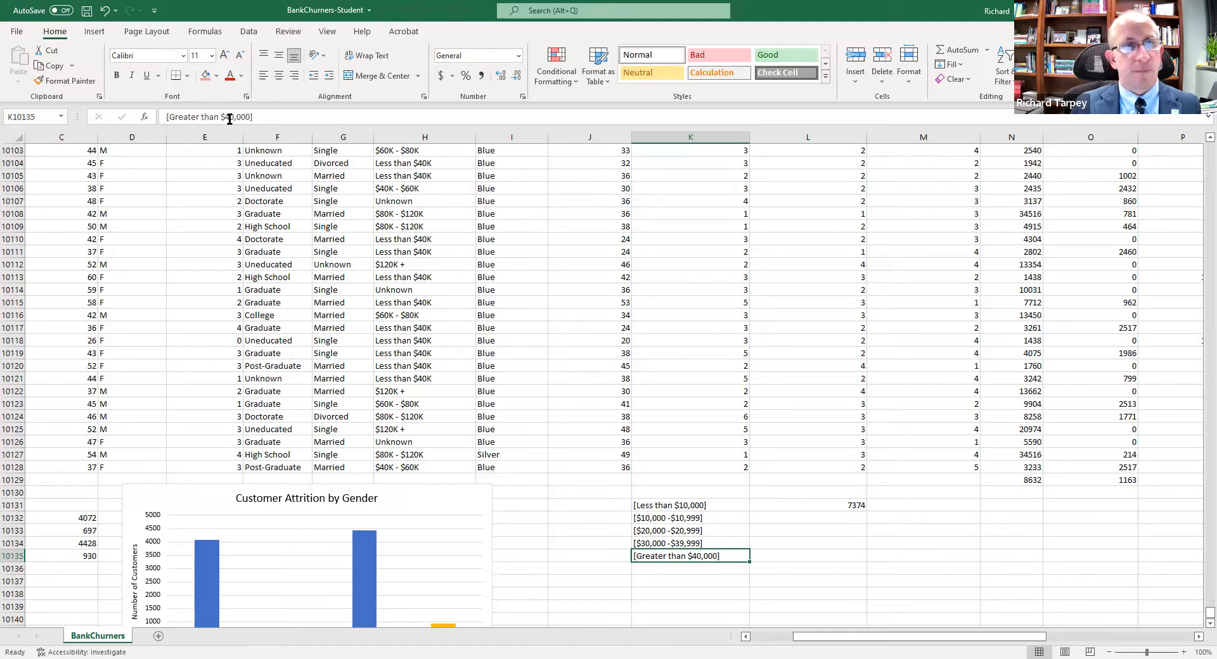
Shorten the label in K10135 to [>= $40,000] and the one in K10131 to [< $10,000]
drag(219, 117, 170, 117)
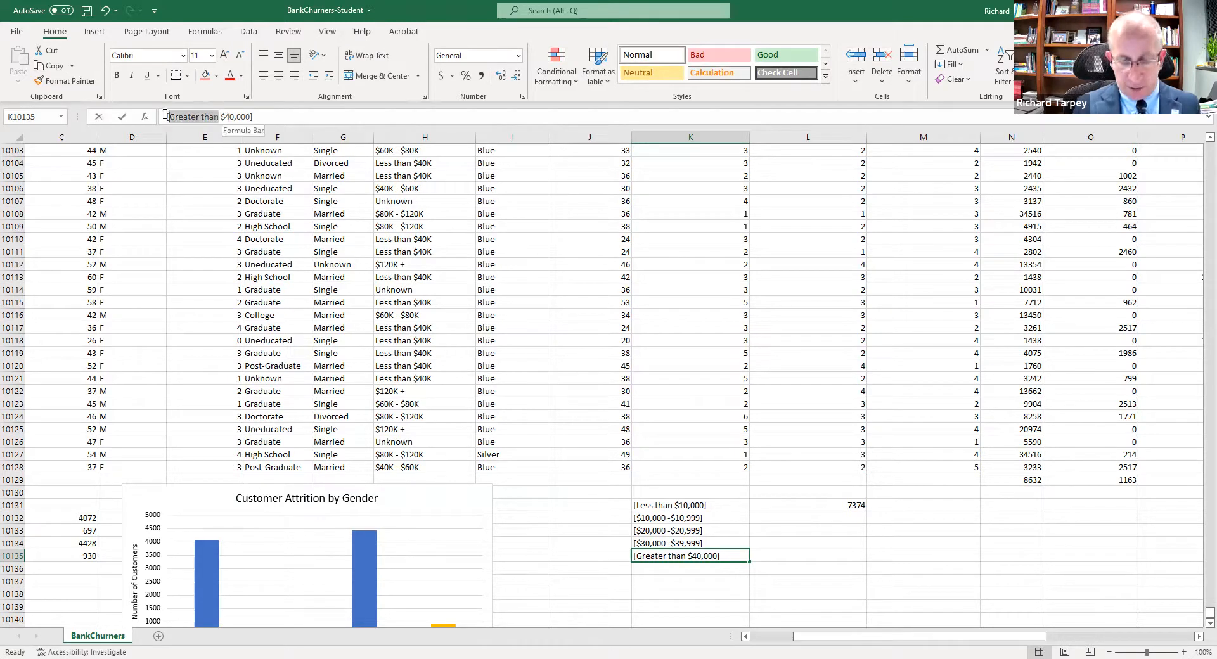
text(>=)
key(Tab)
click(665, 505)
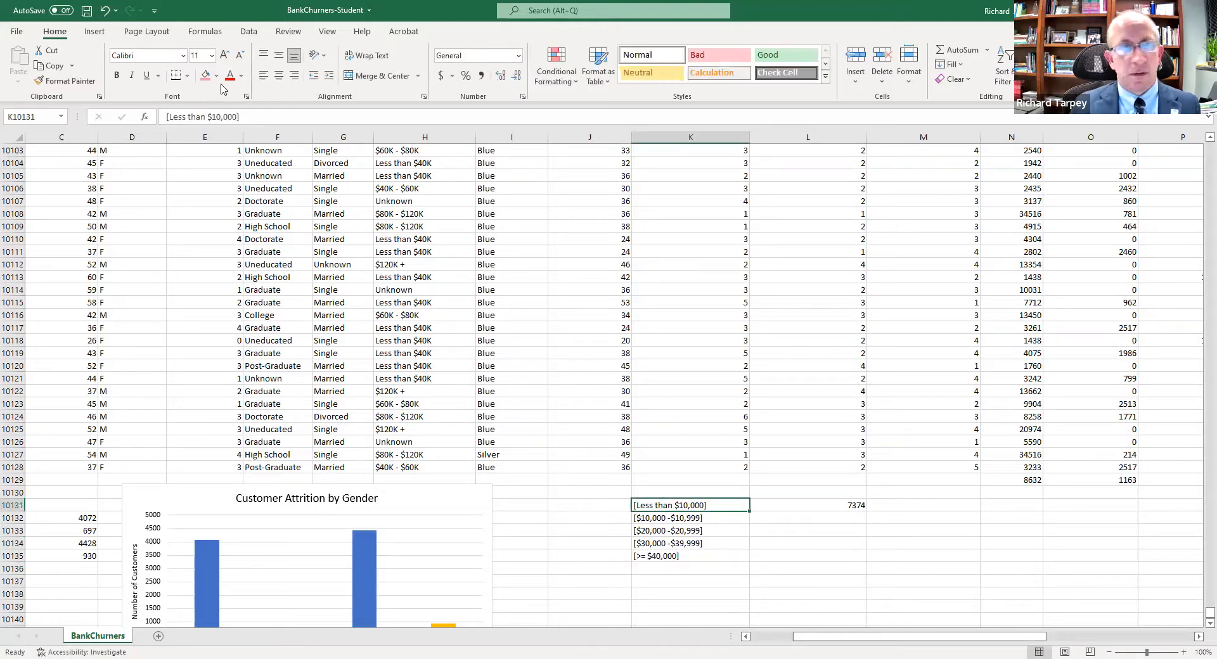
drag(206, 117, 169, 121)
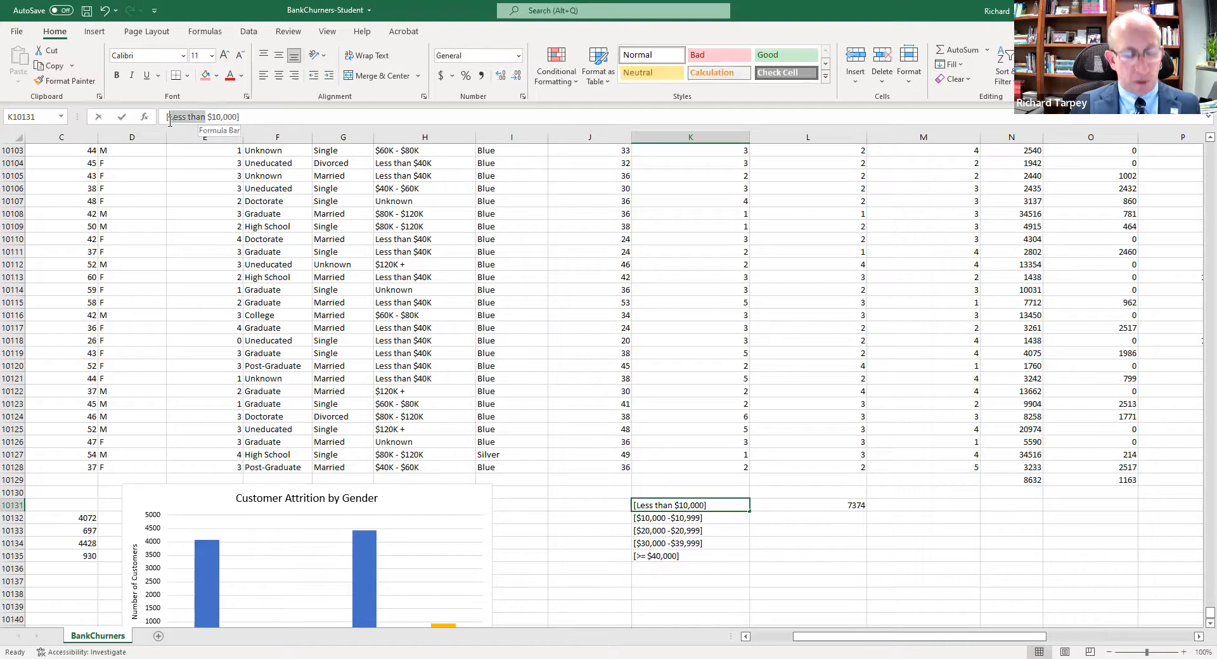
text(<)
key(Tab)
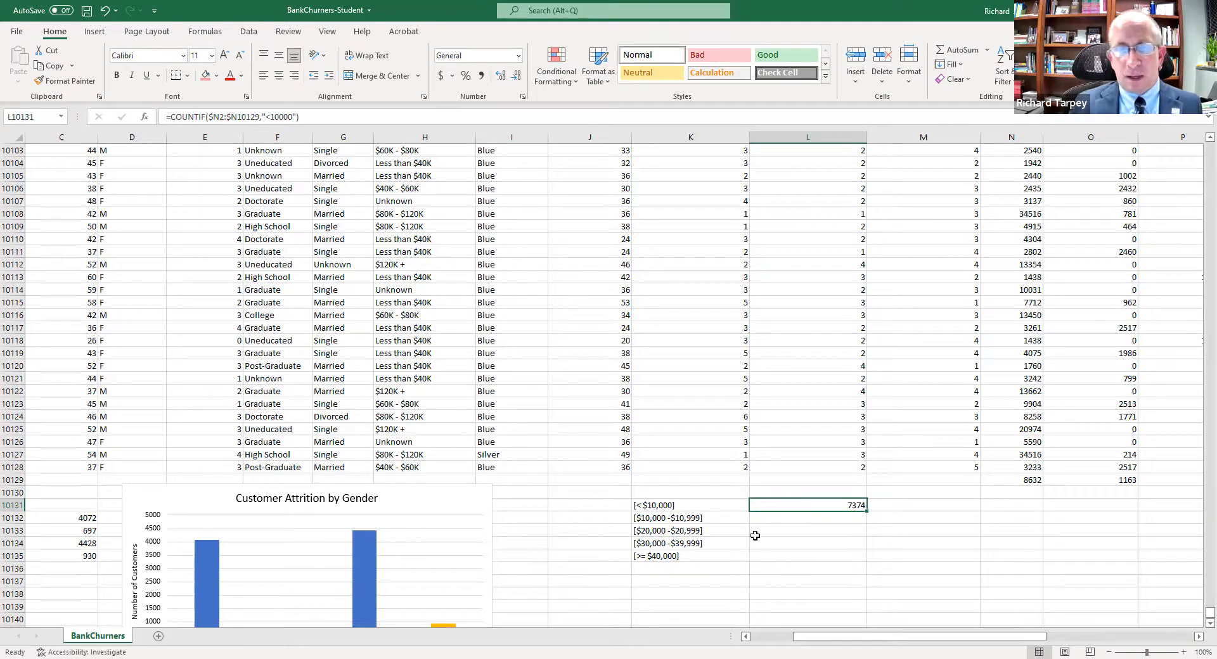
Copy the COUNTIF formula from L10131 to L10135 and change the copy's criterion to ">=40000"
key(ctrl+c)
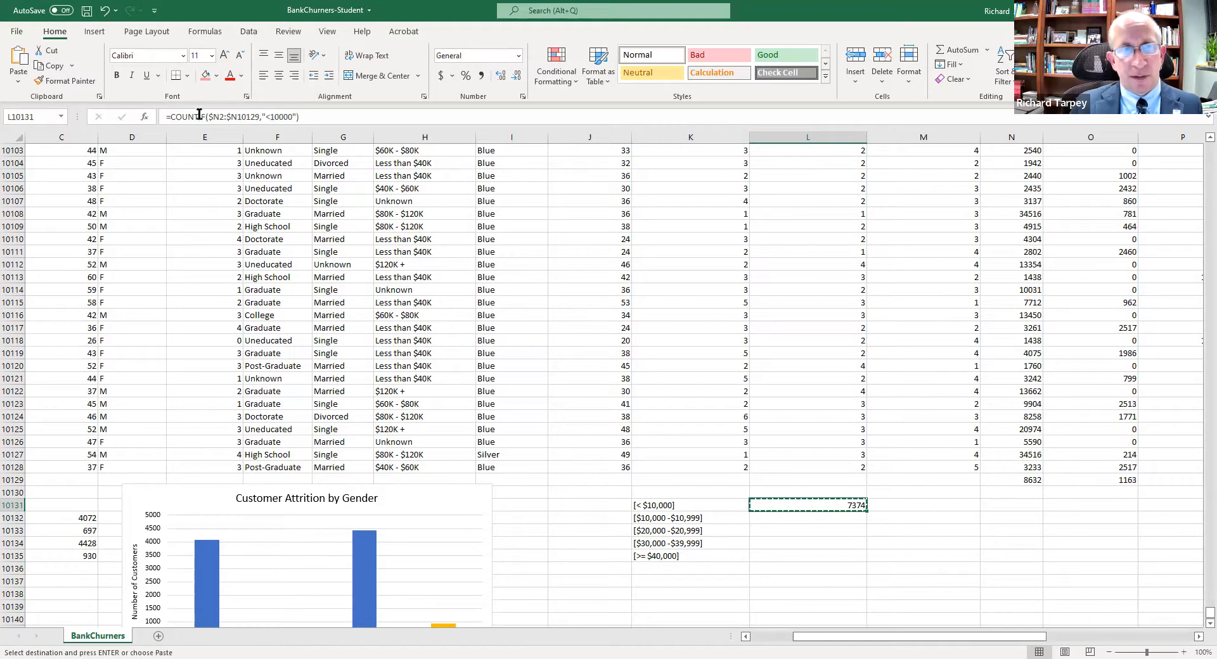
click(795, 560)
key(ctrl+v)
key(F2)
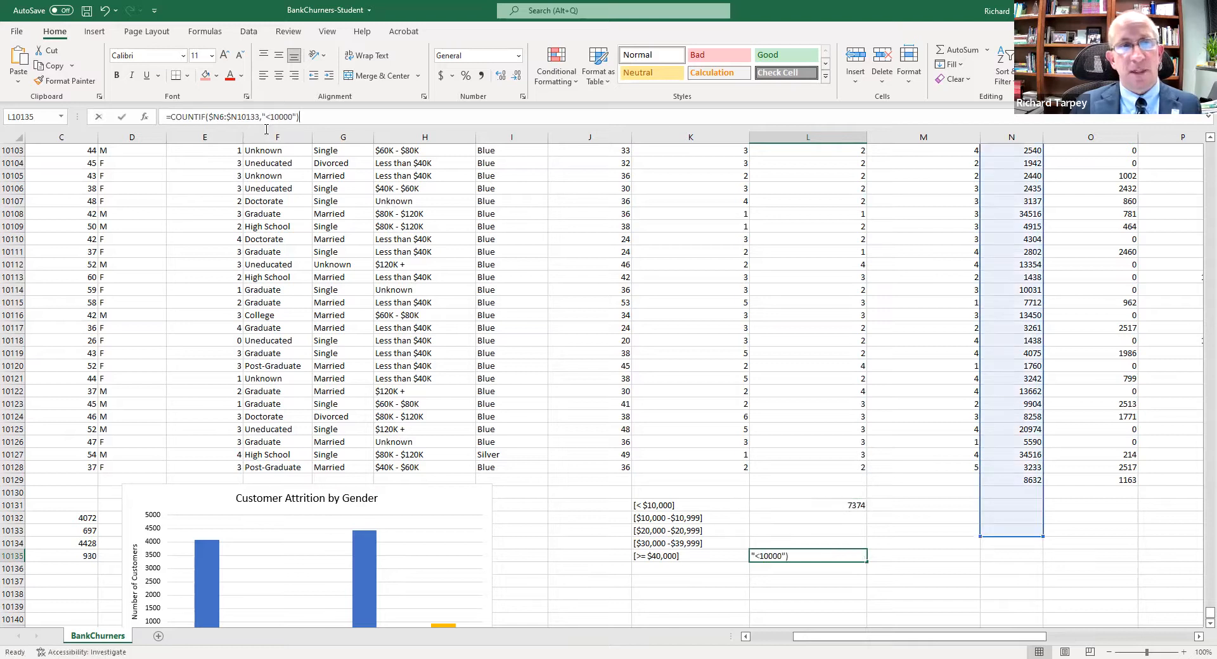
key(Left)
key(Left)
key(Left)
key(Left)
key(Left)
key(Left)
key(Left)
key(BackSpace)
text(>=)
key(Delete)
text(4)
key(ctrl+Return)
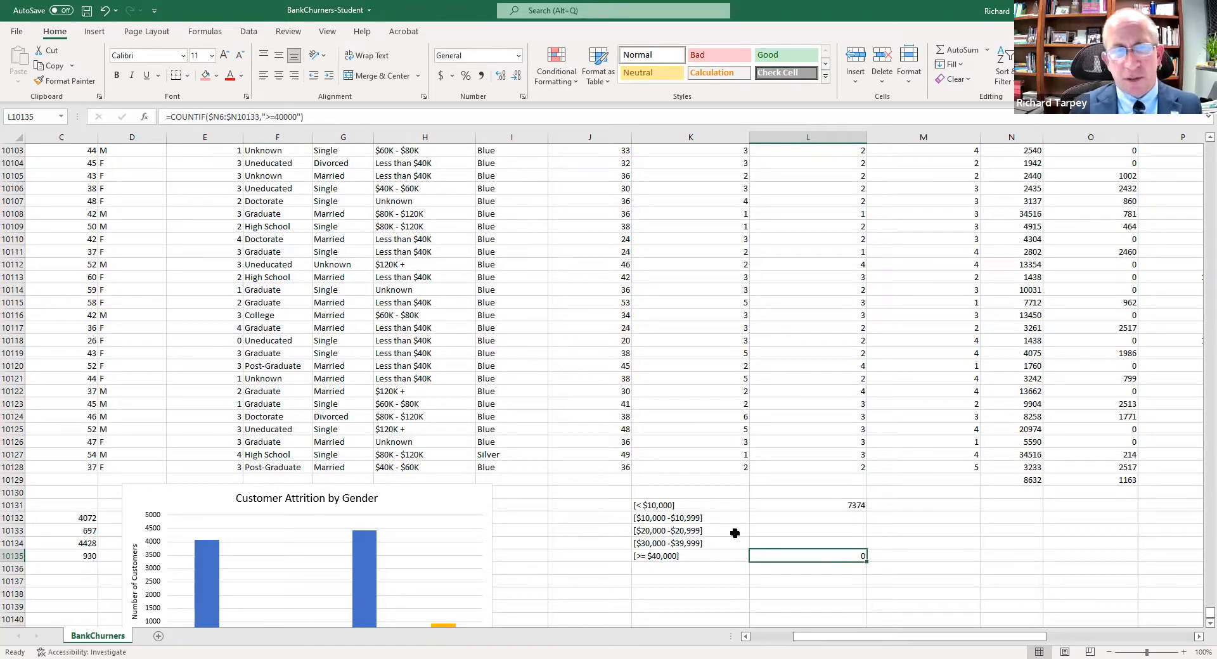
Copy the COUNTIF formula from L10131 to L10132 and change the copy's function to COUNTIFS
click(800, 504)
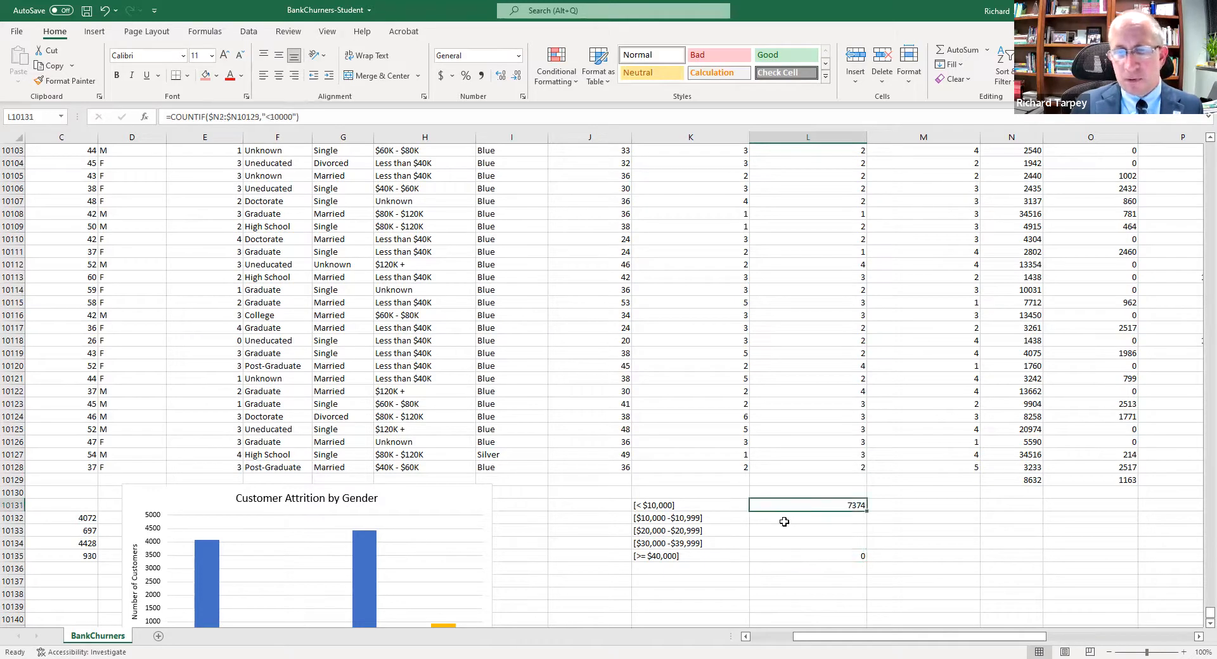
key(ctrl+c)
click(809, 516)
key(ctrl+v)
click(791, 535)
click(794, 524)
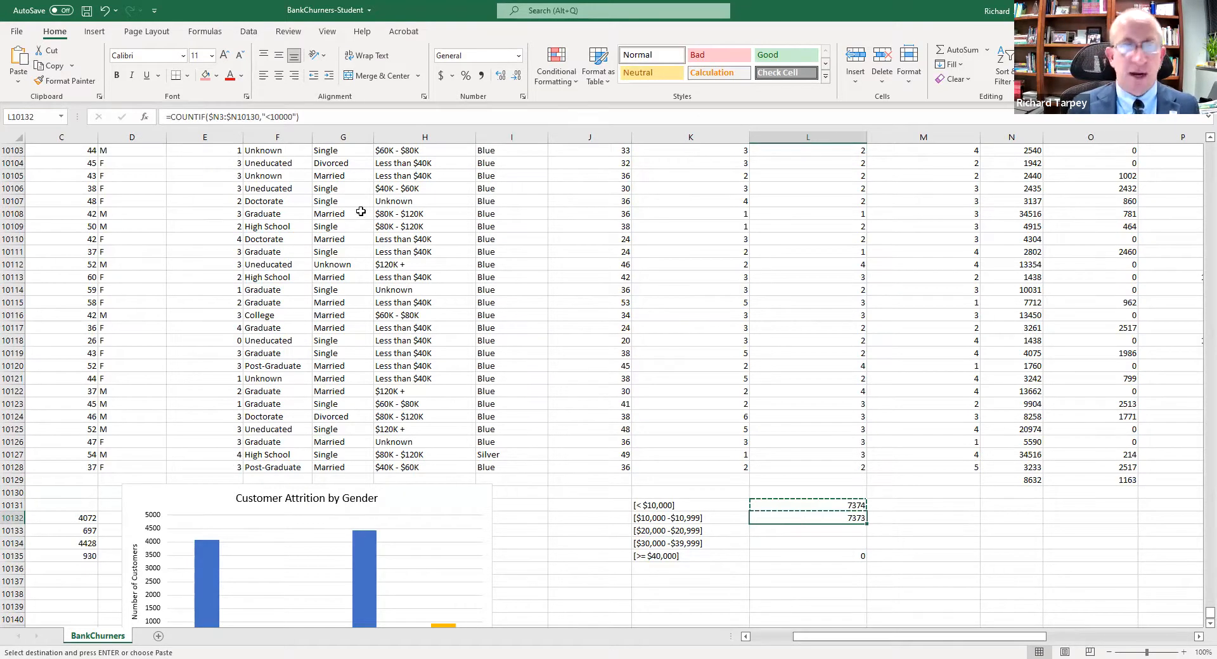
key(Escape)
click(204, 117)
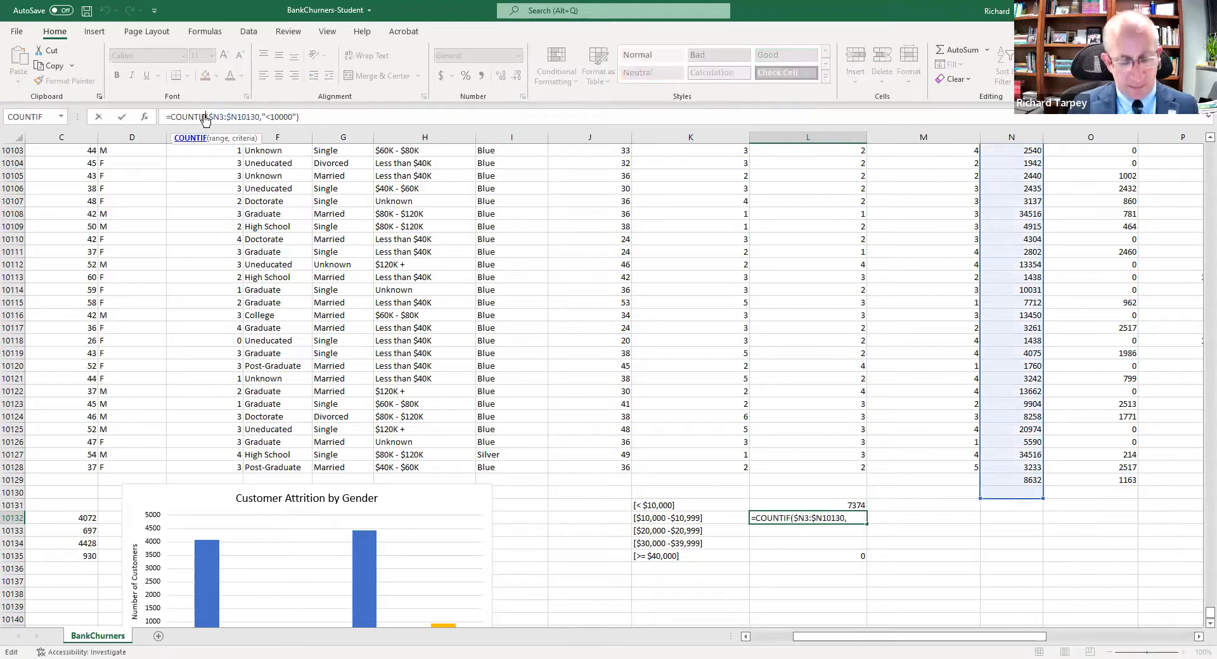
text(s)
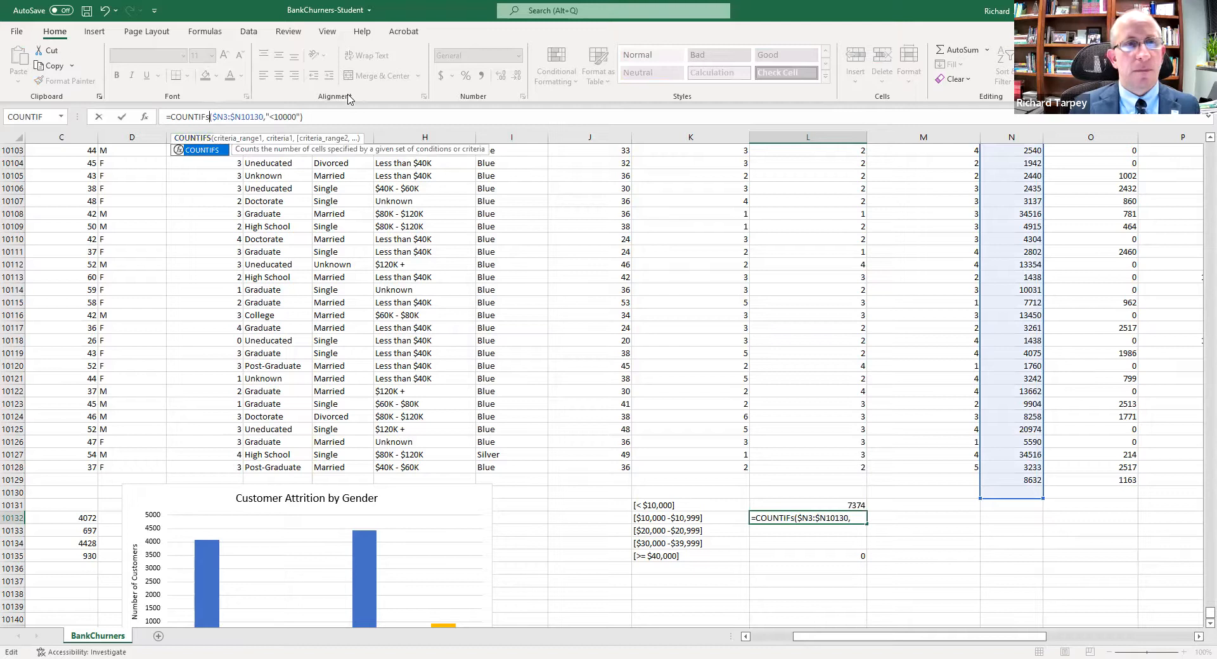
click(269, 116)
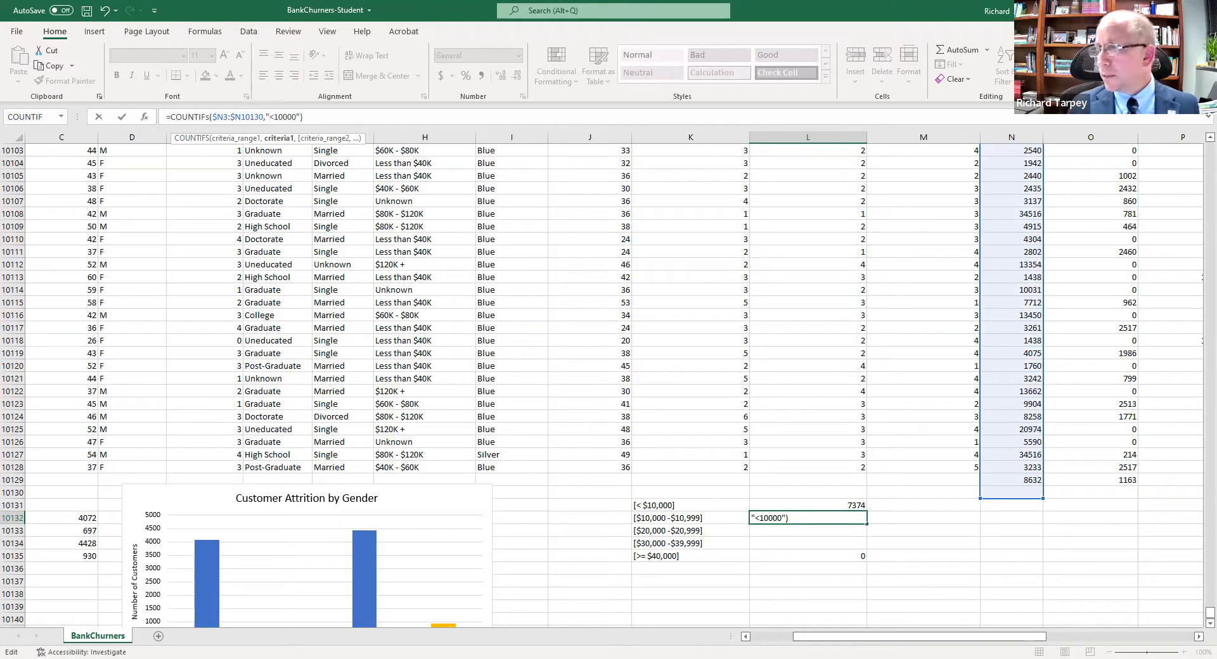
click(418, 507)
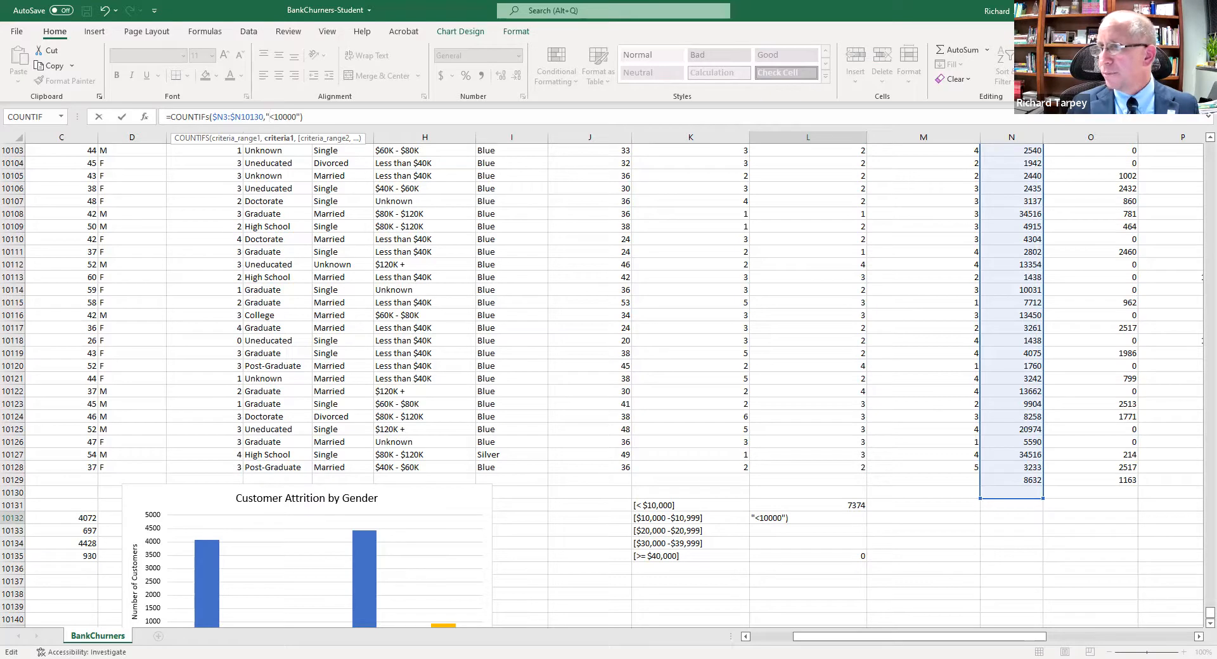
key(Escape)
key(ctrl+Return)
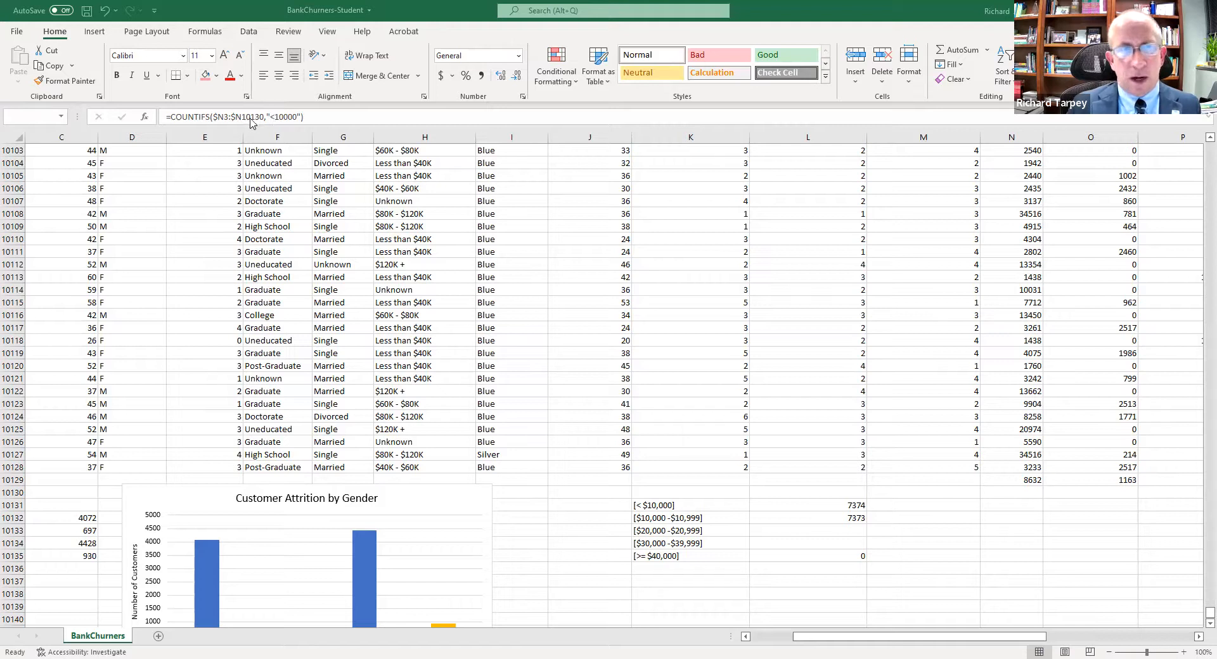
Change the criterion of the COUNTIFS formula in L10132 to ">=10000"
click(271, 116)
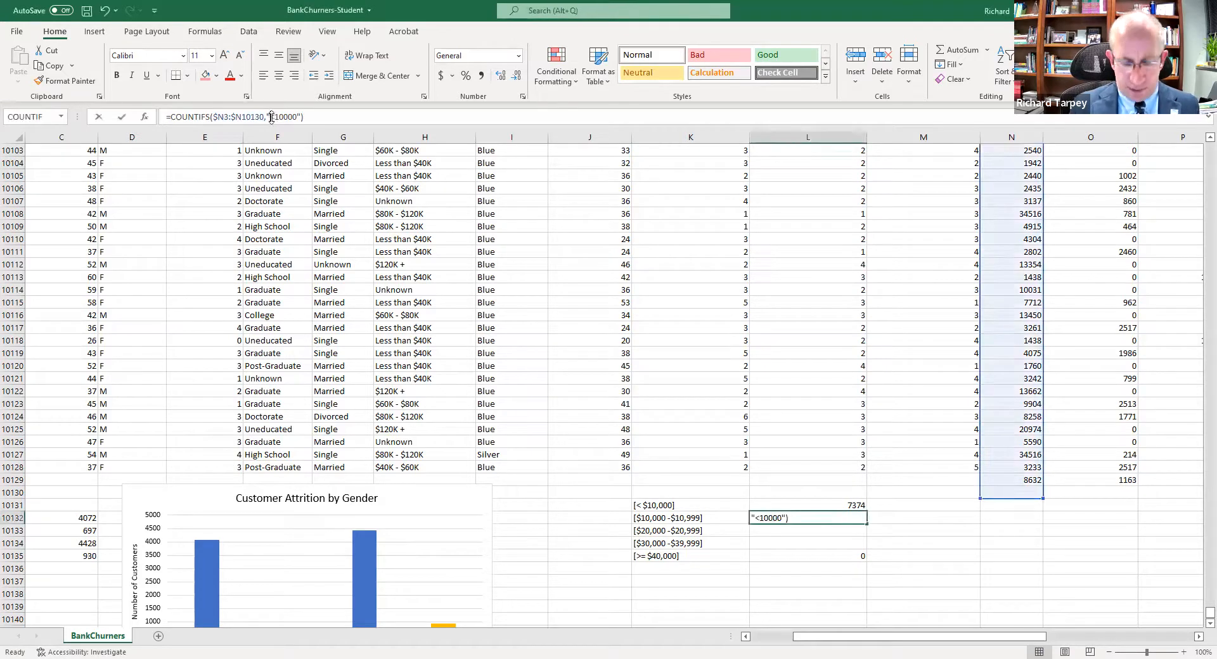
text(>=)
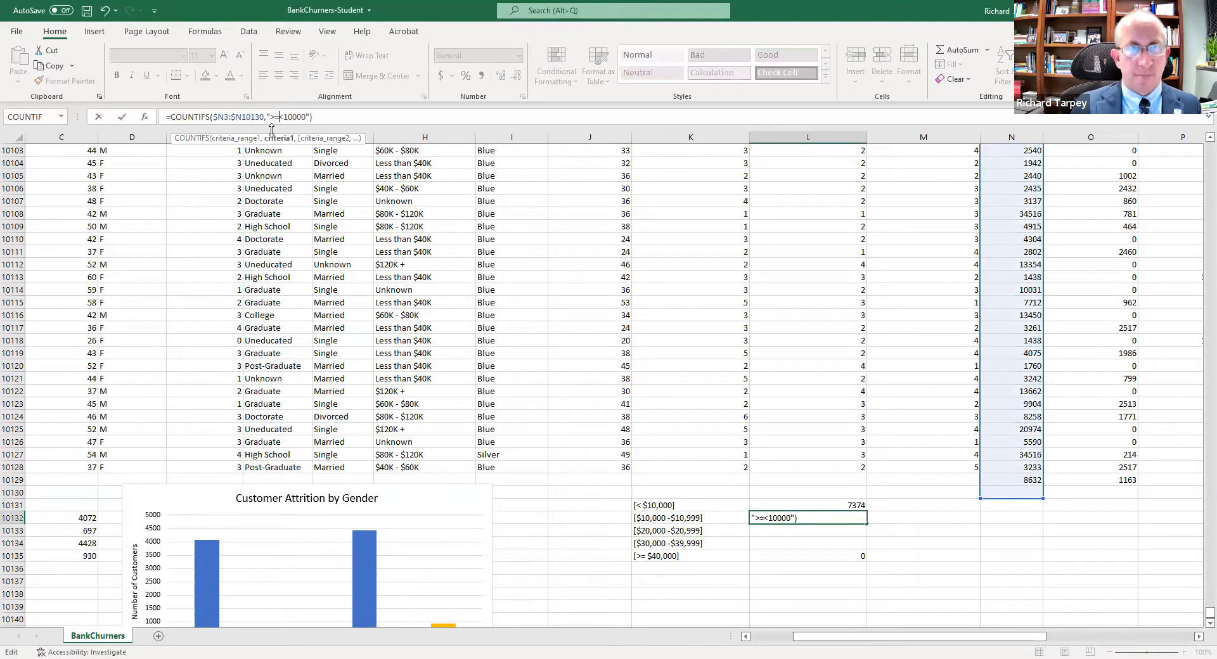
key(Delete)
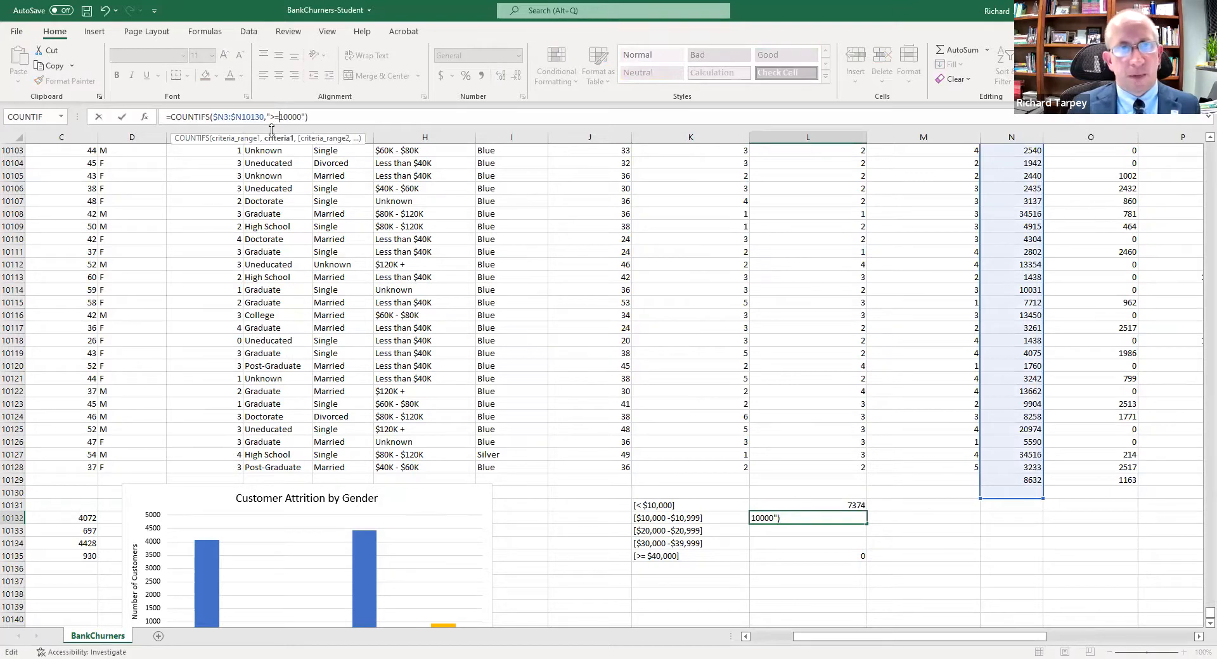
Add a second condition to the COUNTIFS formula in L10132 by duplicating its existing range and criterion after a comma
key(Right)
key(Right)
key(Right)
key(Right)
key(Right)
key(Right)
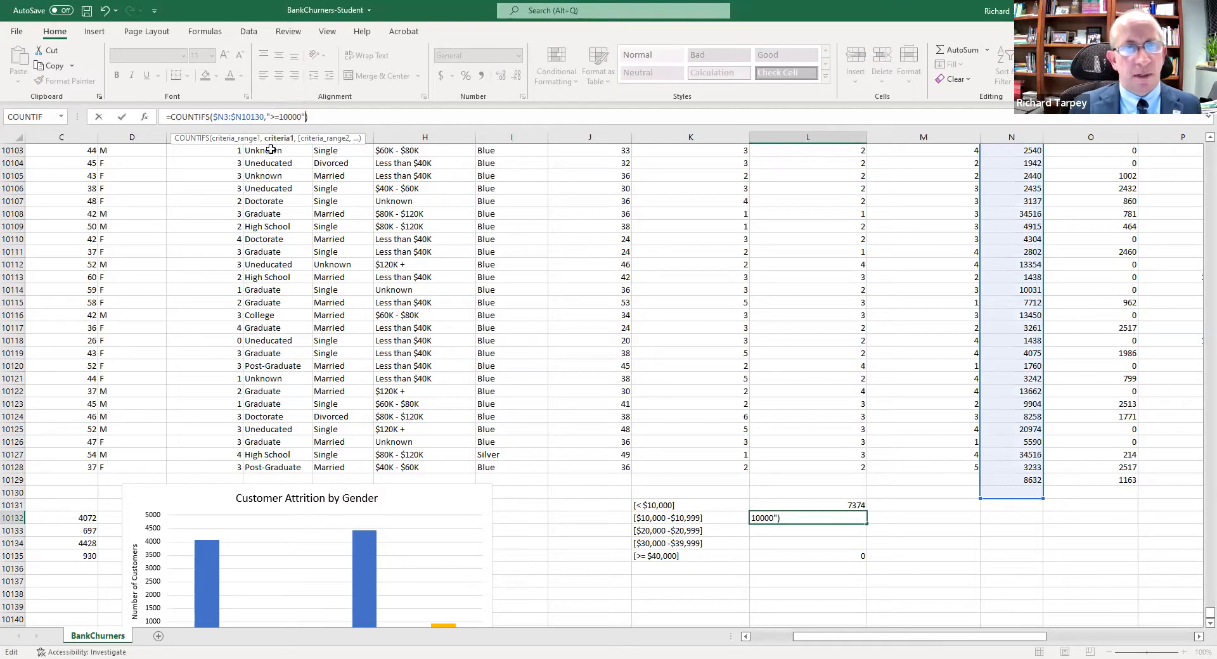
text(,)
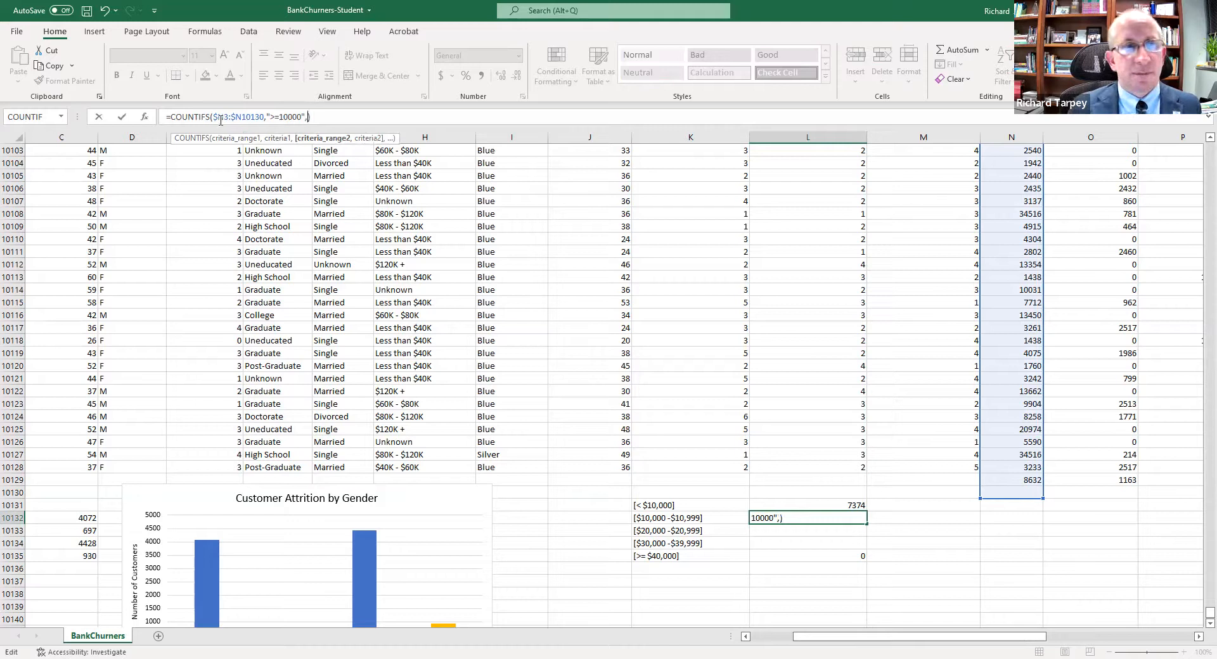
drag(213, 117, 305, 111)
key(ctrl+c)
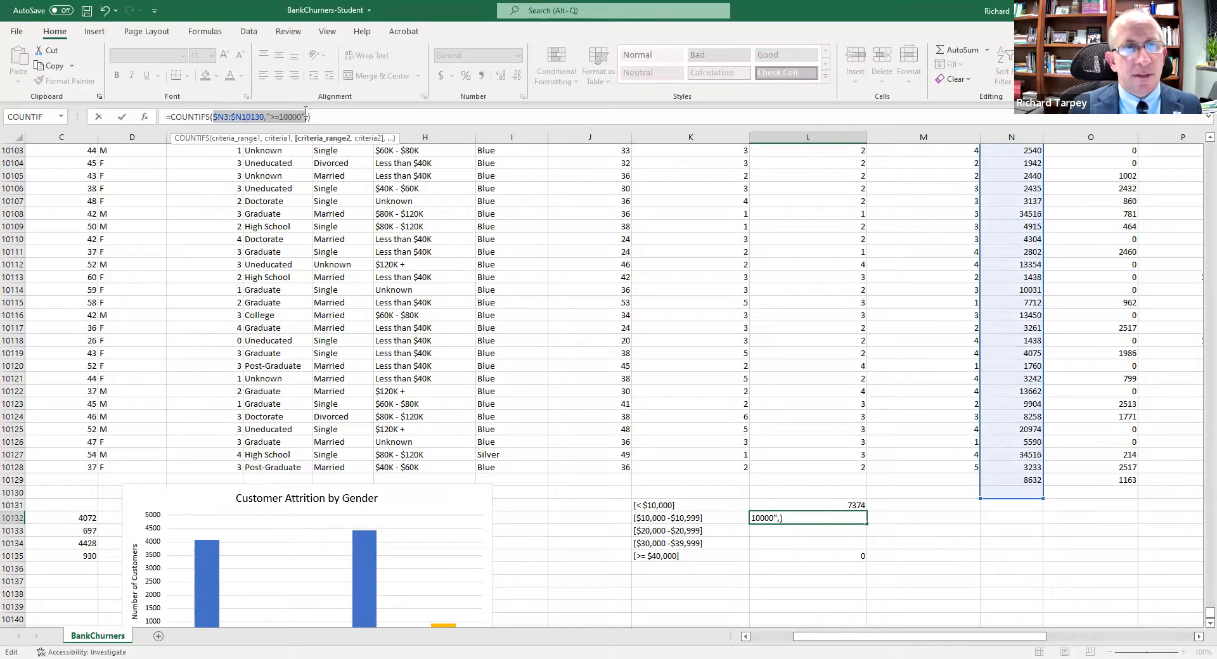
click(308, 117)
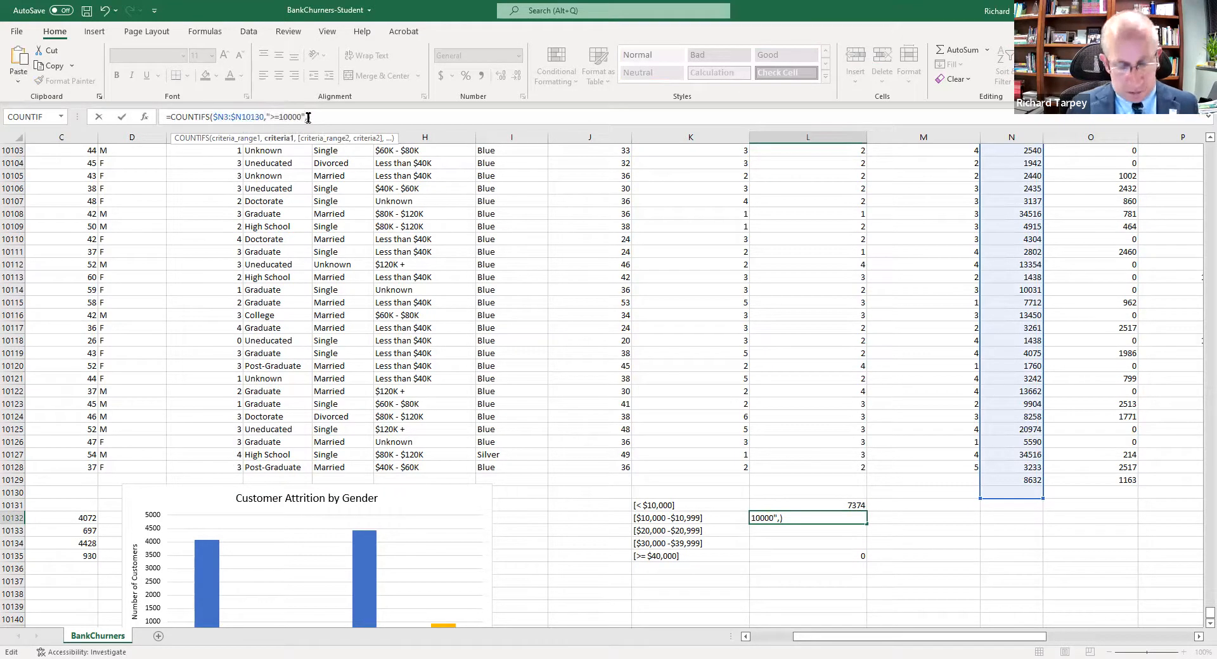
key(ctrl+v)
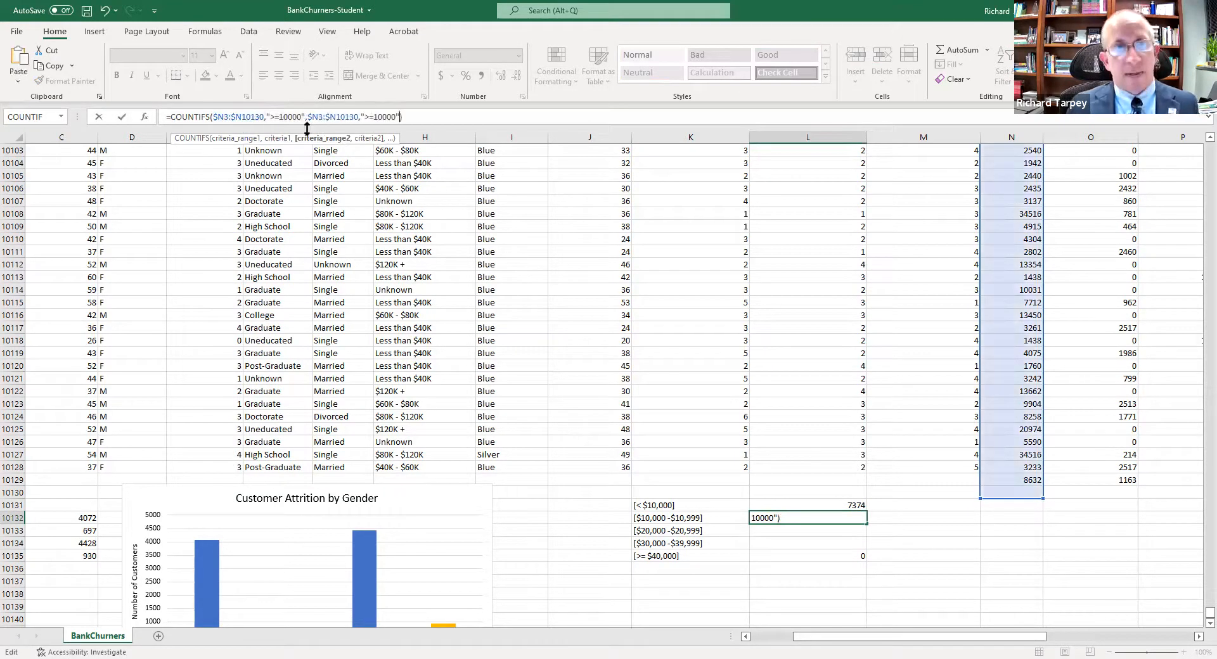
Change the second criterion of the COUNTIFS formula in L10132 to "<20000" and commit the formula
click(366, 116)
text(<)
key(Delete)
key(Delete)
text(2)
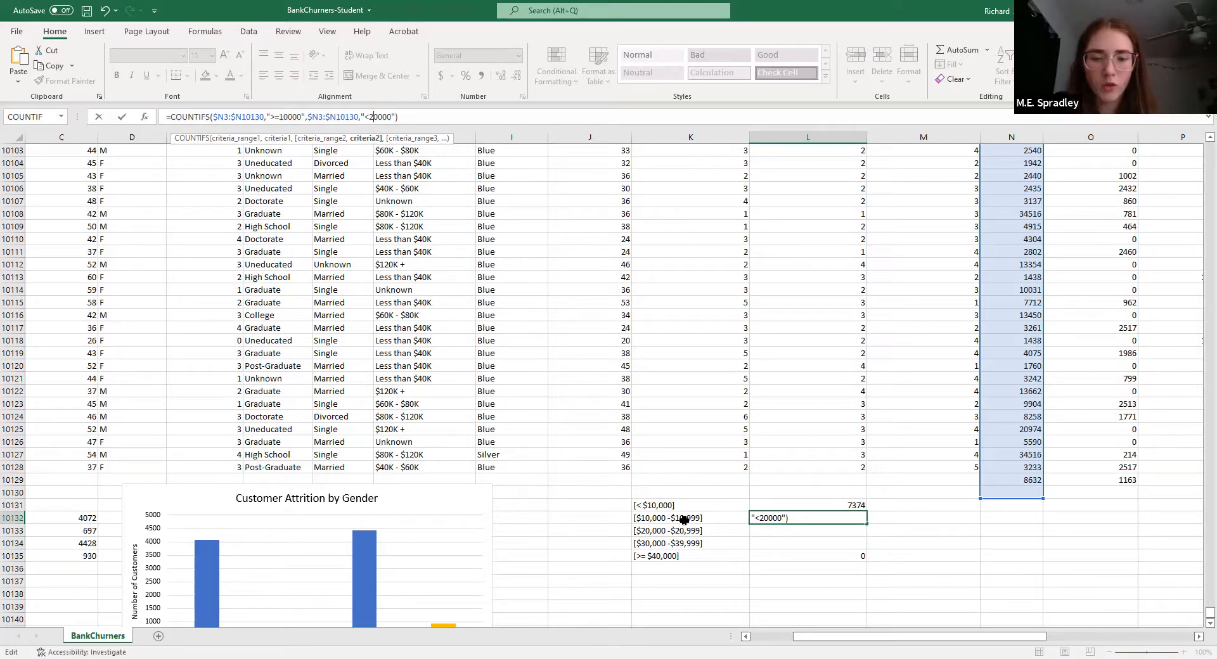
key(shift+Tab)
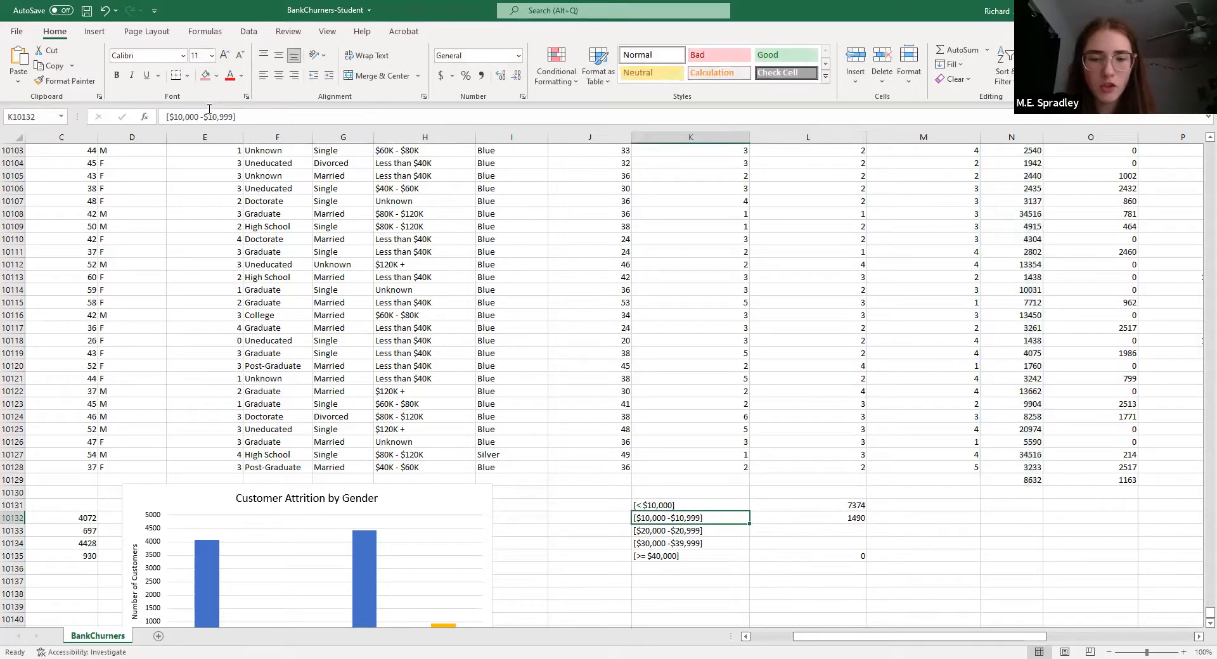
Correct the range label in K10132 to [$10,000 -$19,999]
click(209, 121)
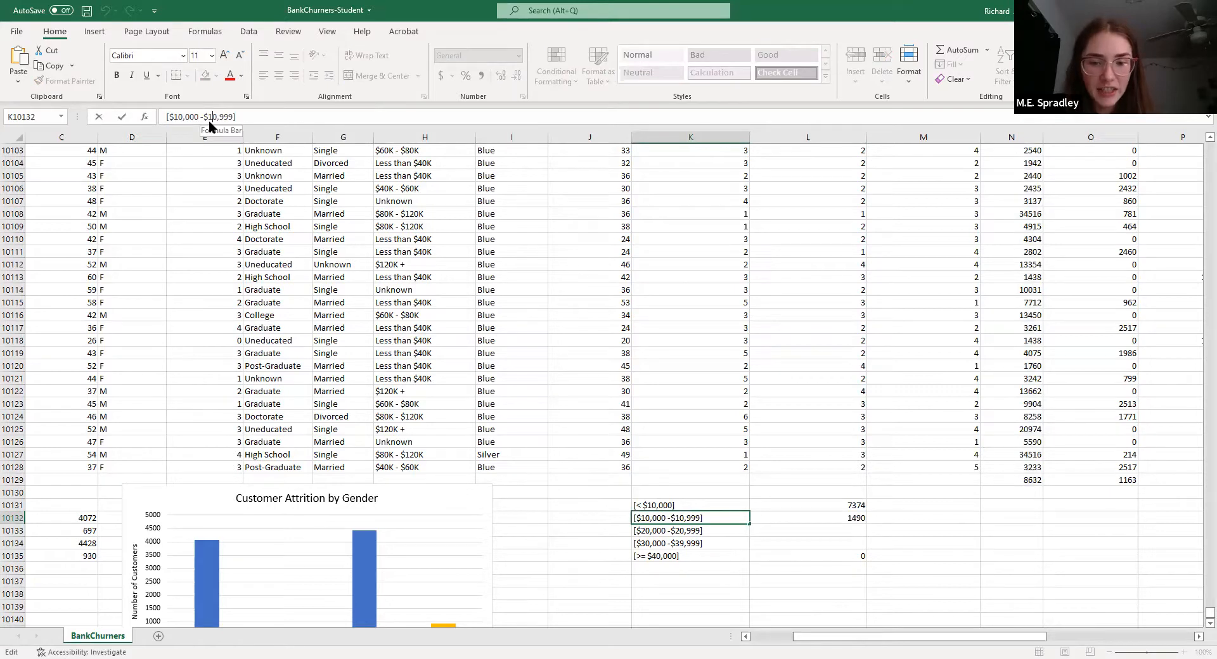
key(Delete)
text(9)
key(Tab)
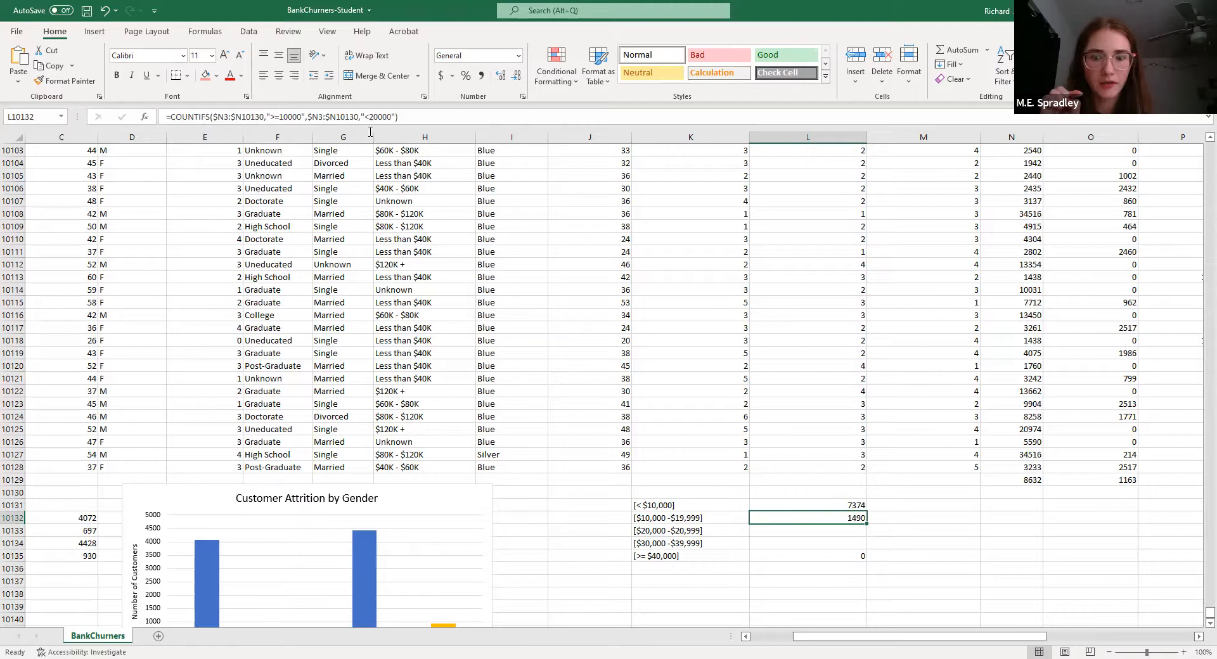
Correct the range label in K10133 to [$20,000 -$29,999]
click(673, 533)
click(212, 118)
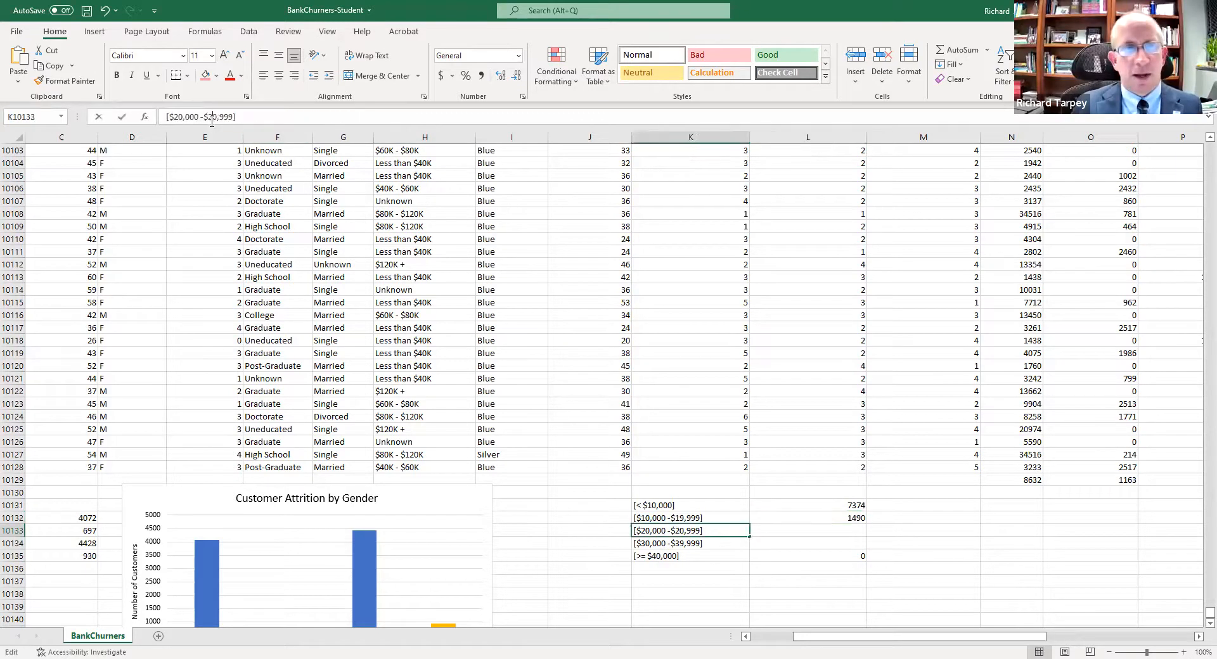
key(Delete)
text(9)
key(Return)
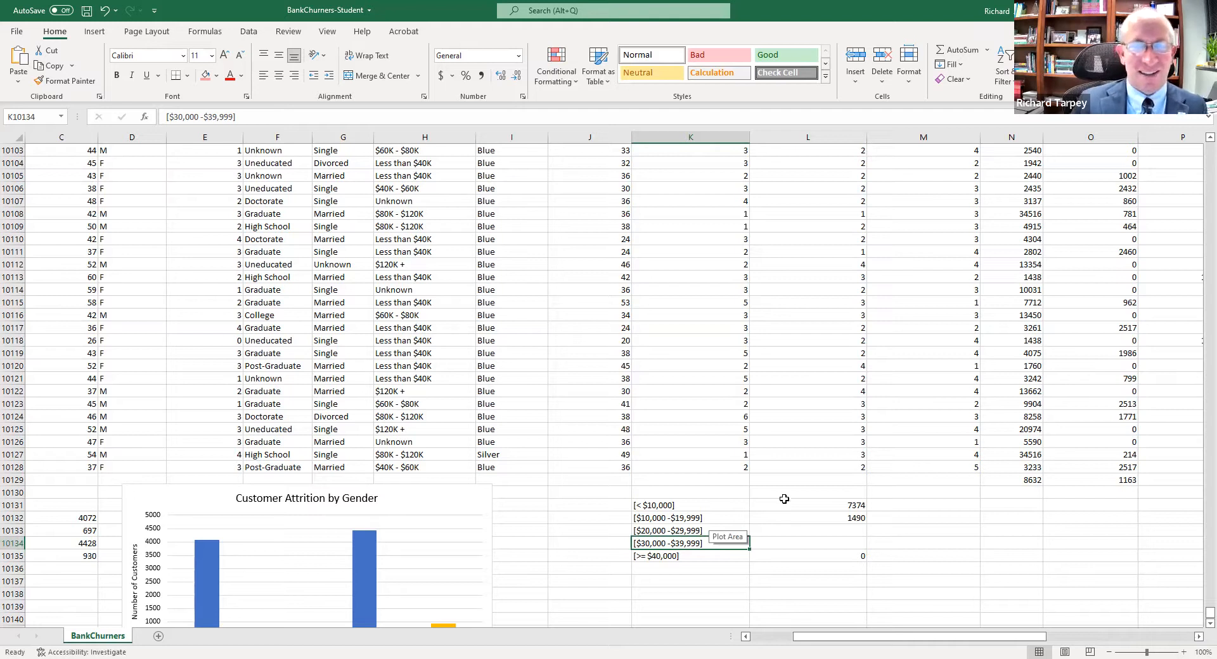
Copy the COUNTIFS formula from L10132 into L10133 and L10134
click(837, 517)
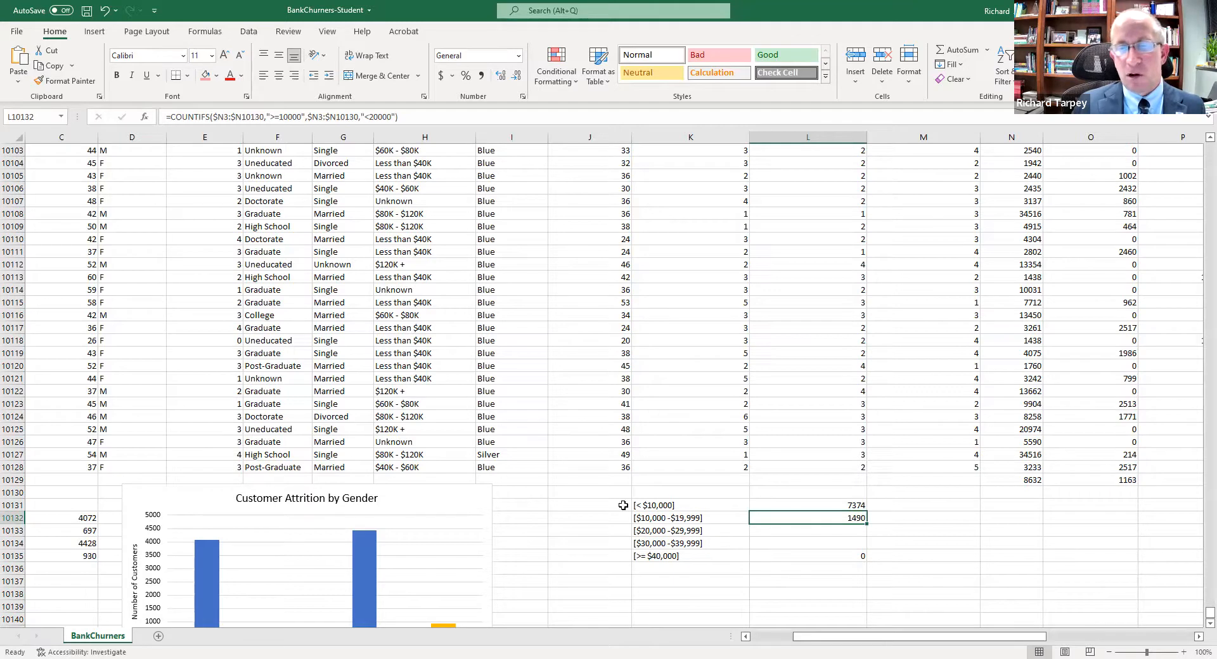
click(640, 517)
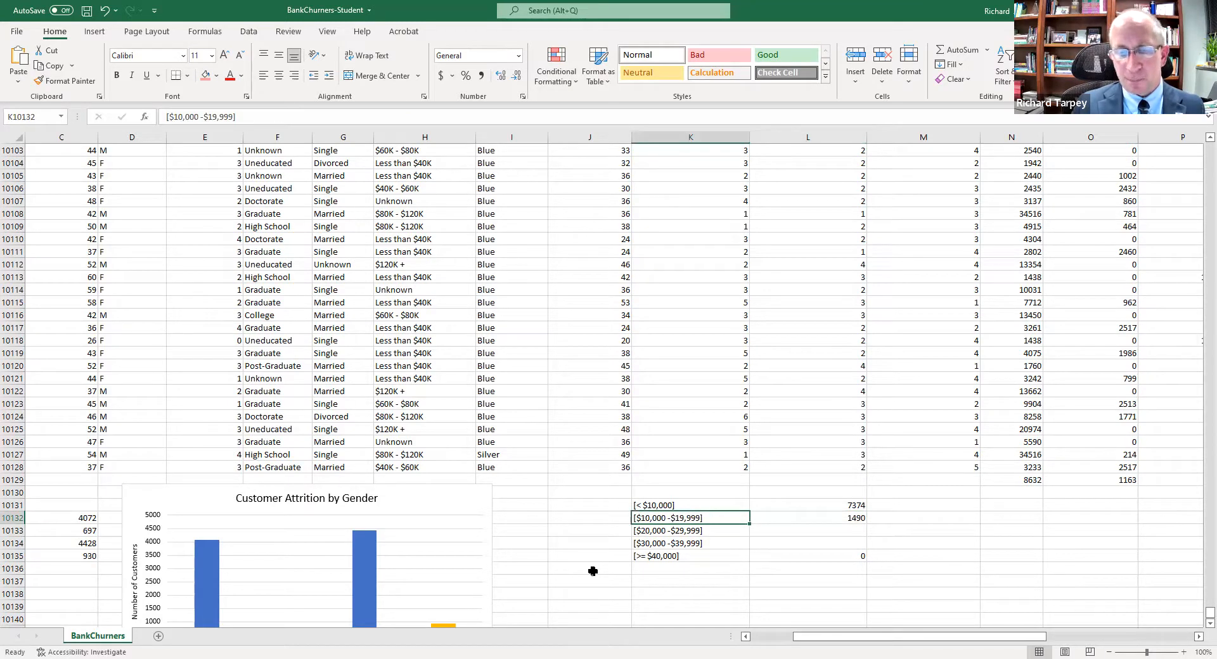
click(802, 518)
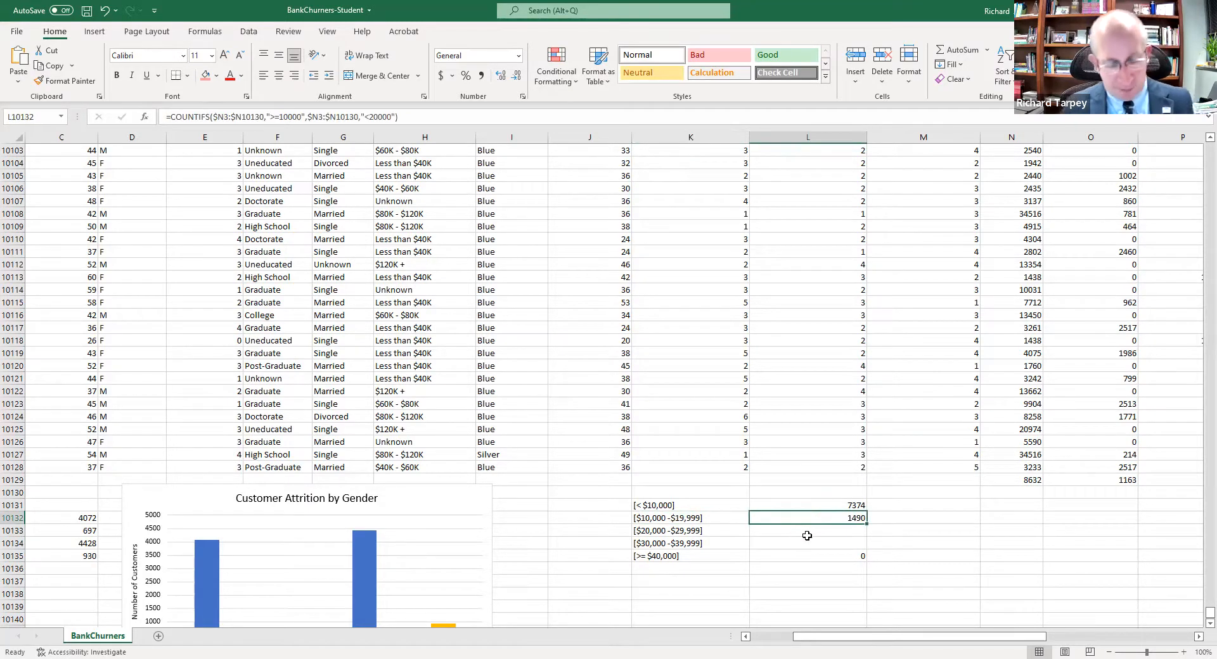
key(ctrl+c)
drag(831, 533, 832, 544)
key(ctrl+v)
Change the criteria of the COUNTIFS formula in L10133 to ">=20000" and "<30000"
click(835, 532)
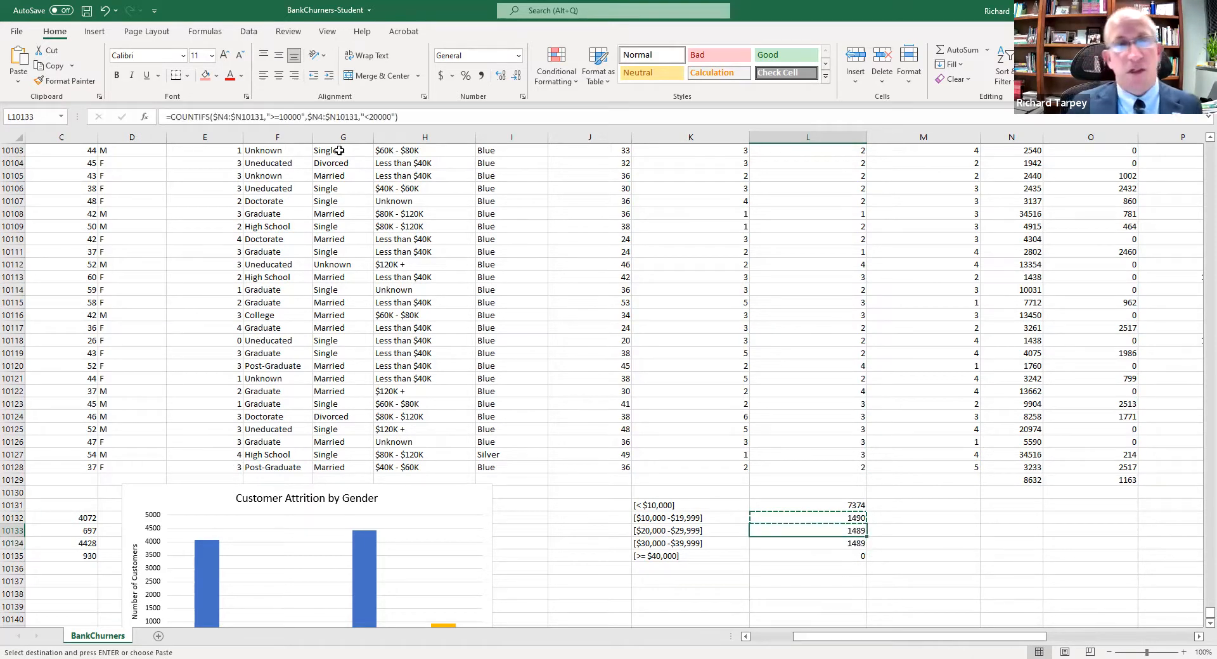
click(280, 116)
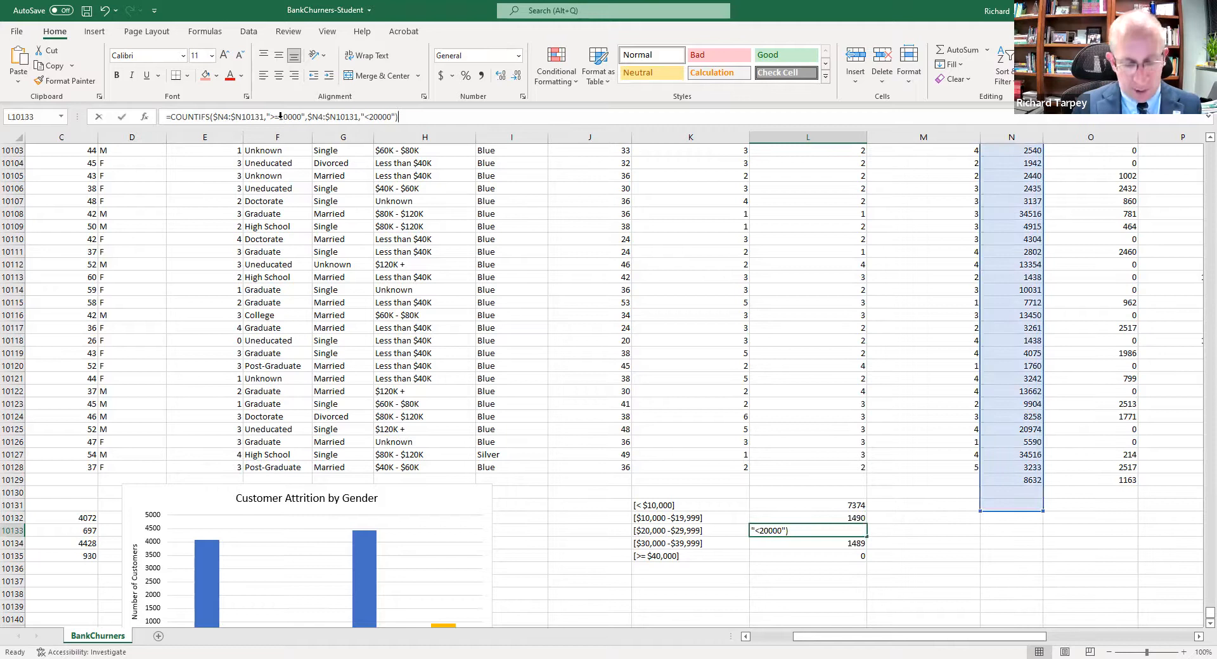
key(BackSpace)
text(2)
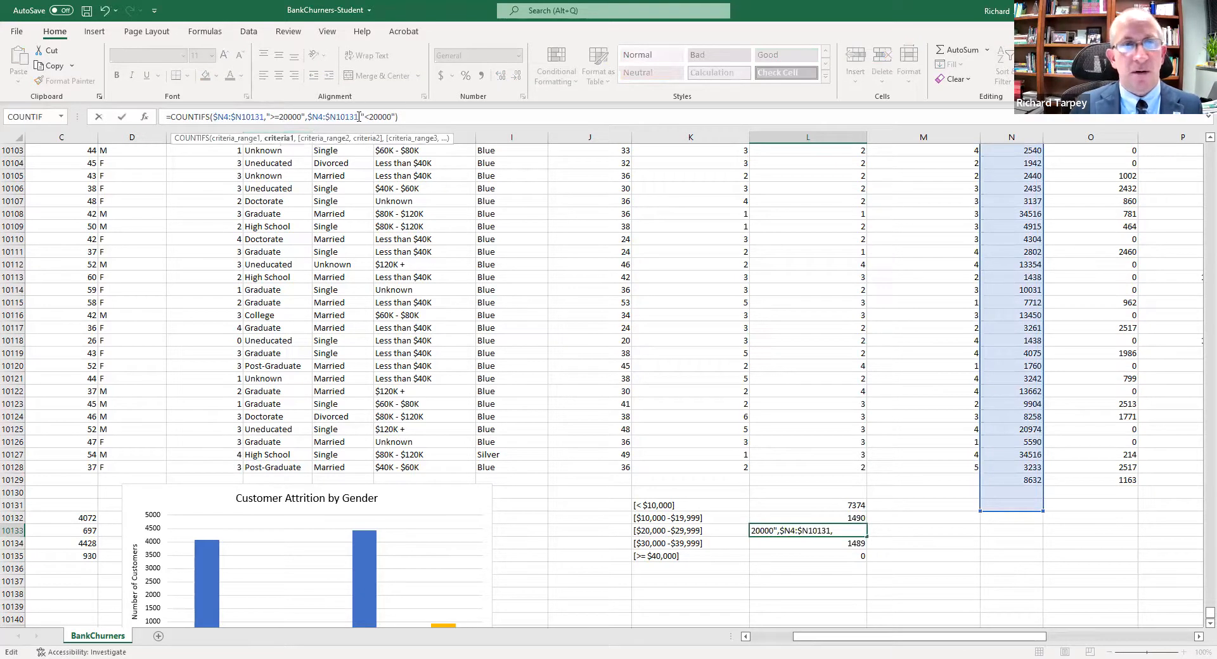
click(370, 116)
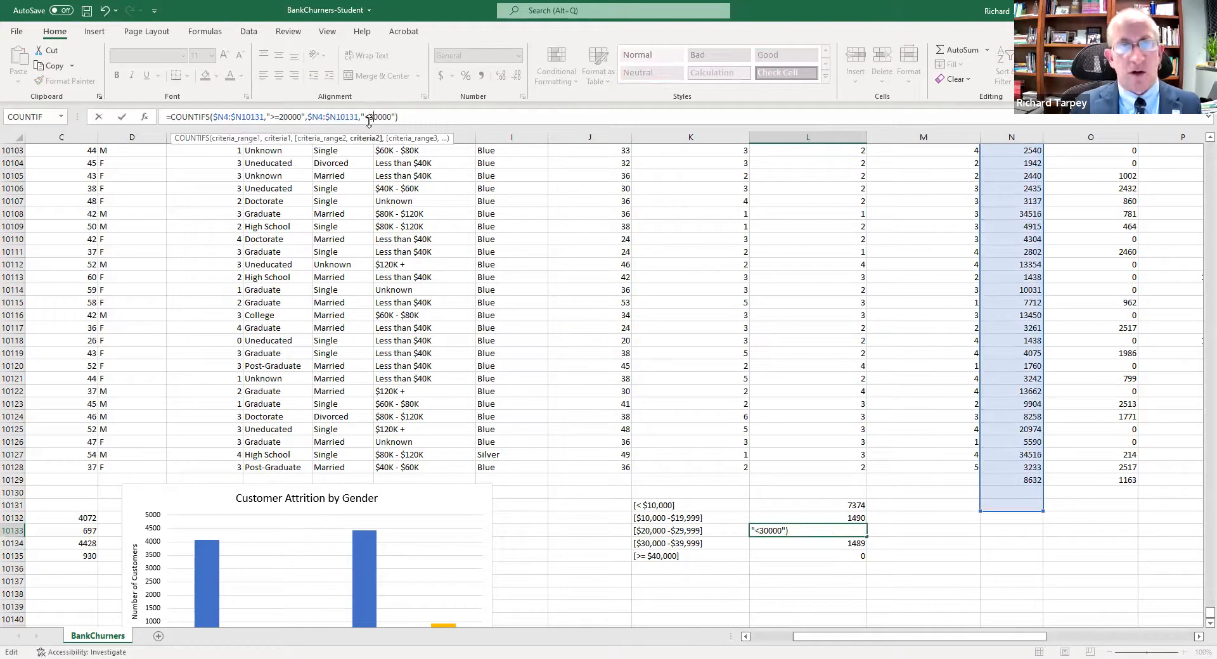
text(3)
key(Return)
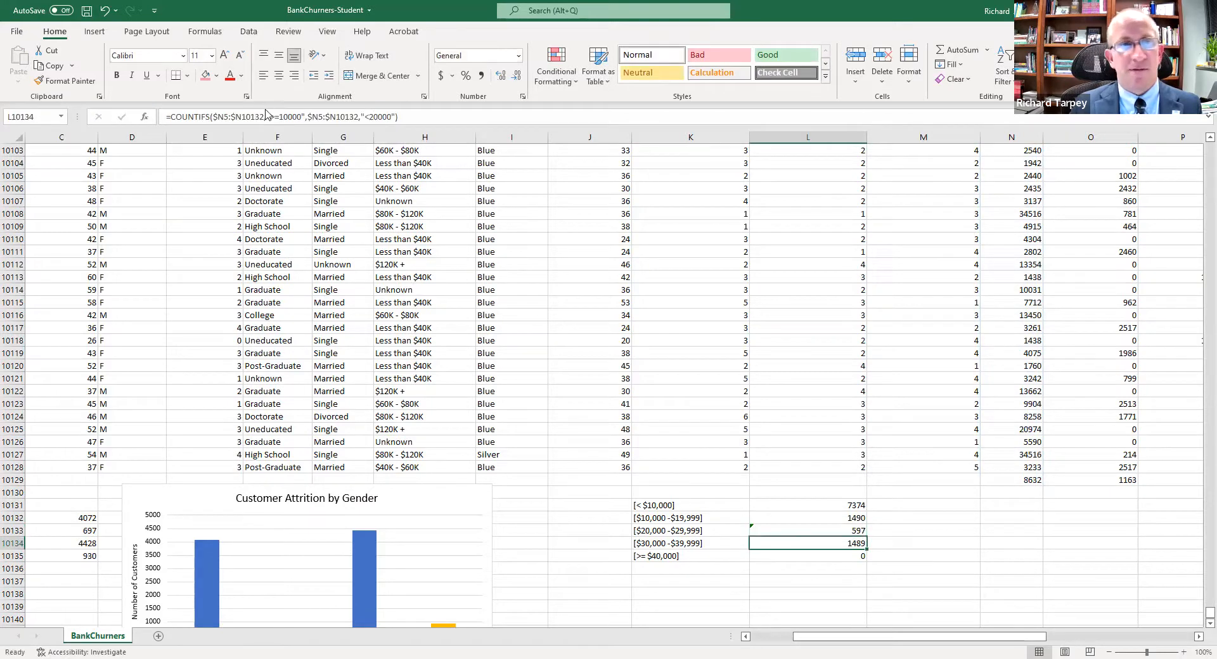
Change the criteria of the COUNTIFS formula in L10134 to ">=30000" and "<40000"
key(F2)
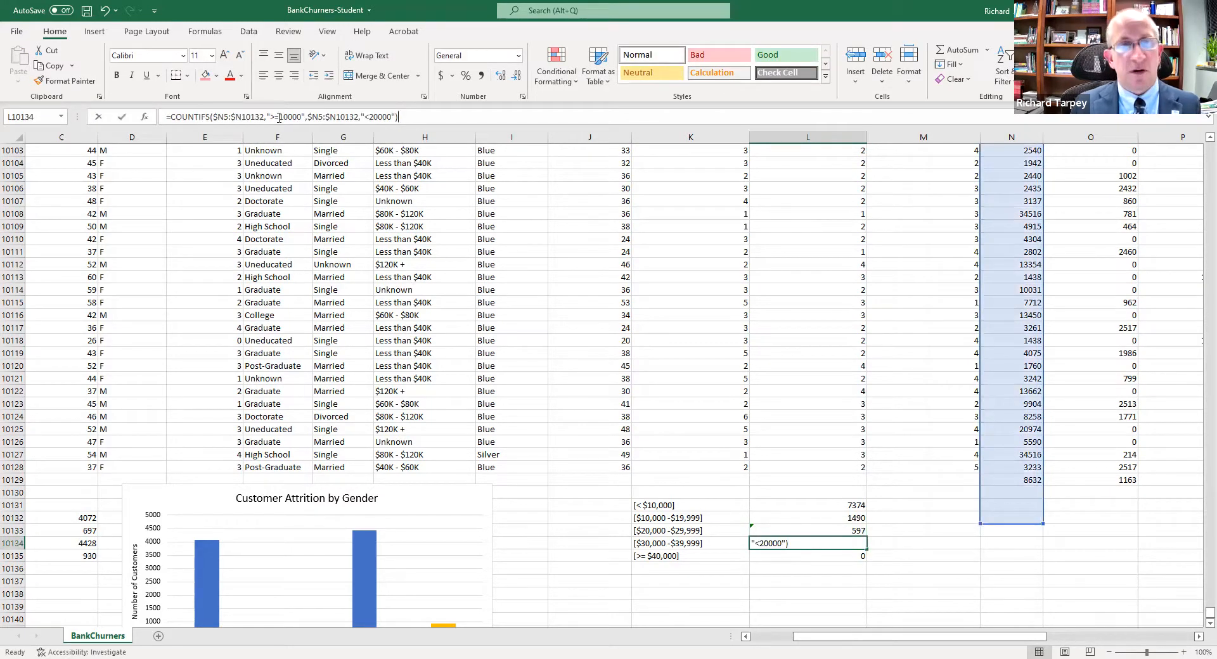
click(279, 116)
key(Delete)
text(3)
click(370, 117)
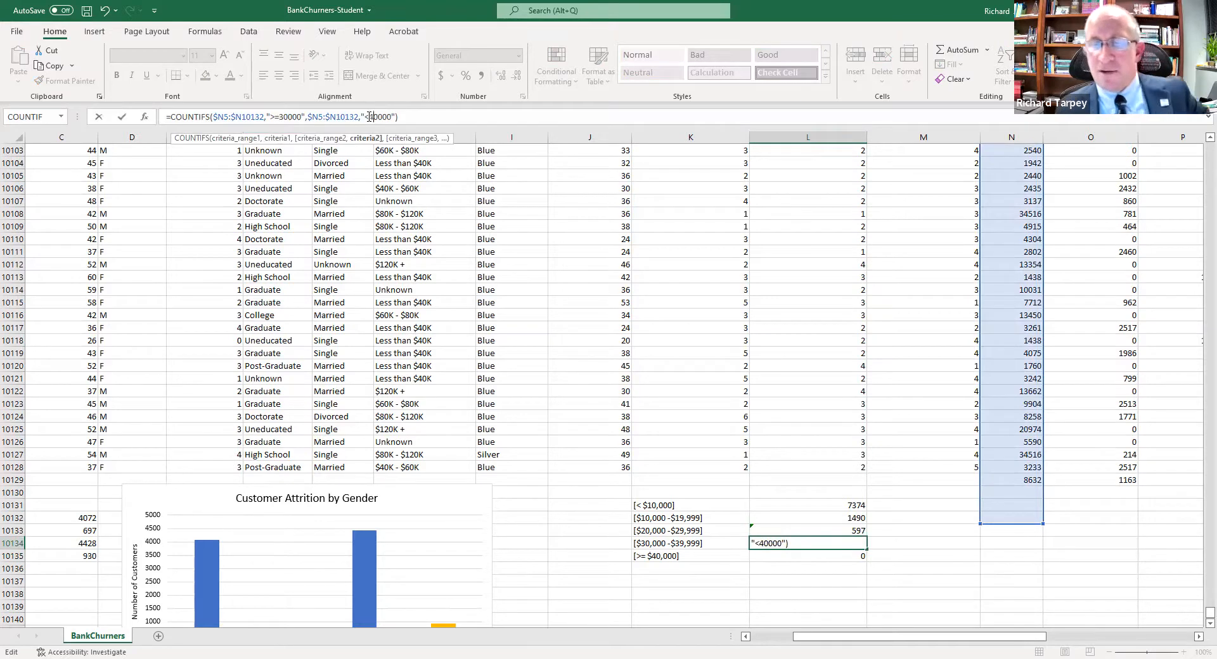
text(4)
key(Return)
key(Return)
Insert a 2-D clustered column chart from the range labels and counts in K10131:L10135
scroll(752, 519, down, 1)
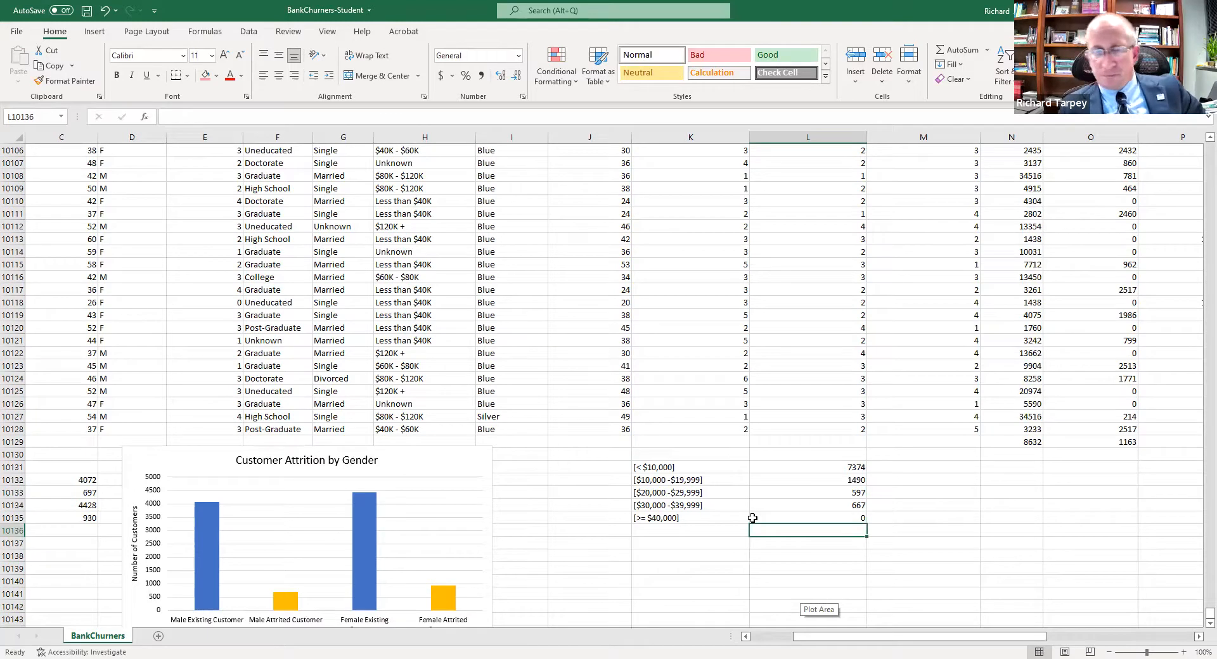
drag(663, 468, 798, 515)
click(95, 31)
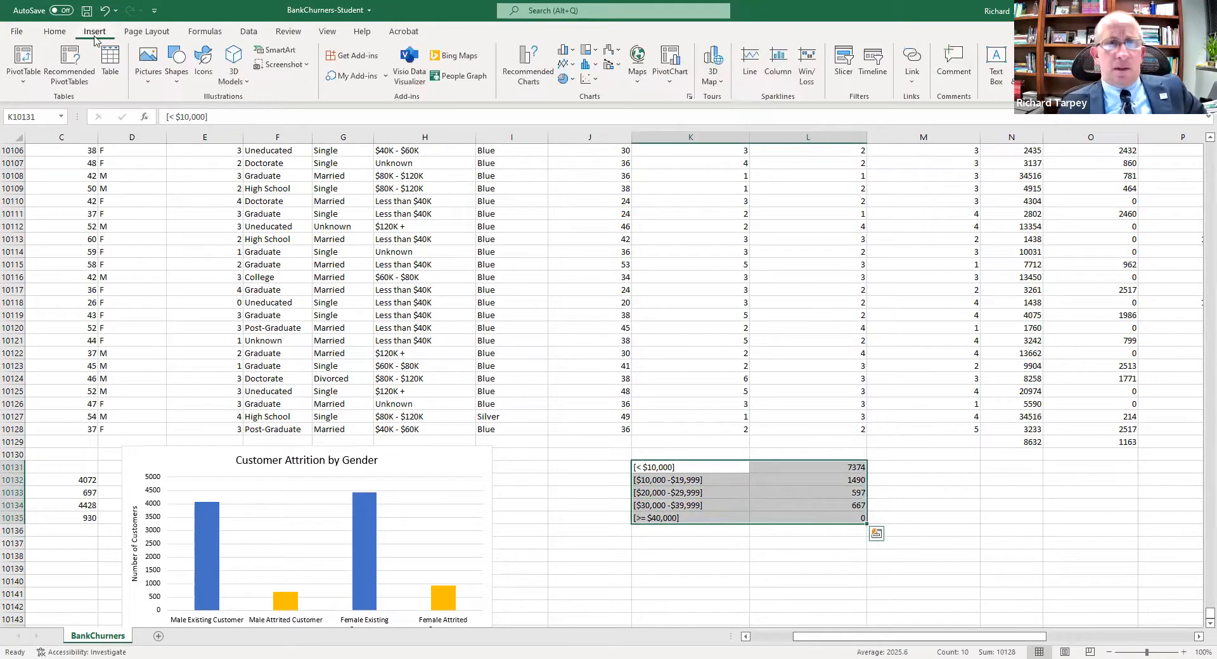
click(565, 50)
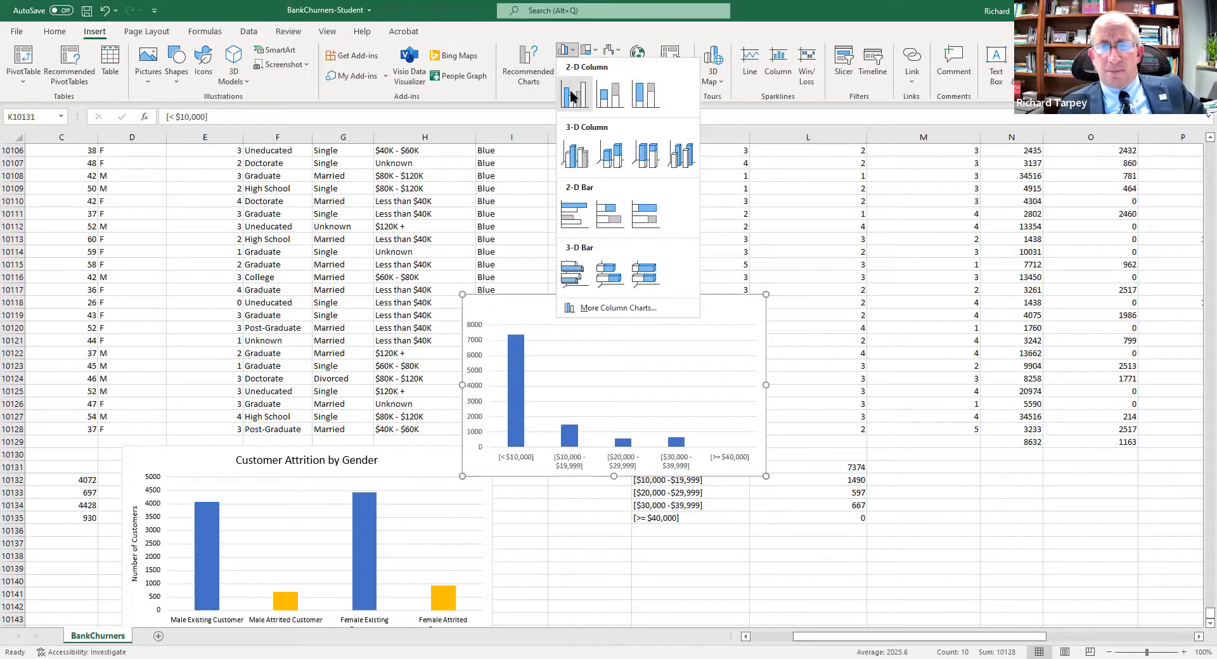
click(571, 95)
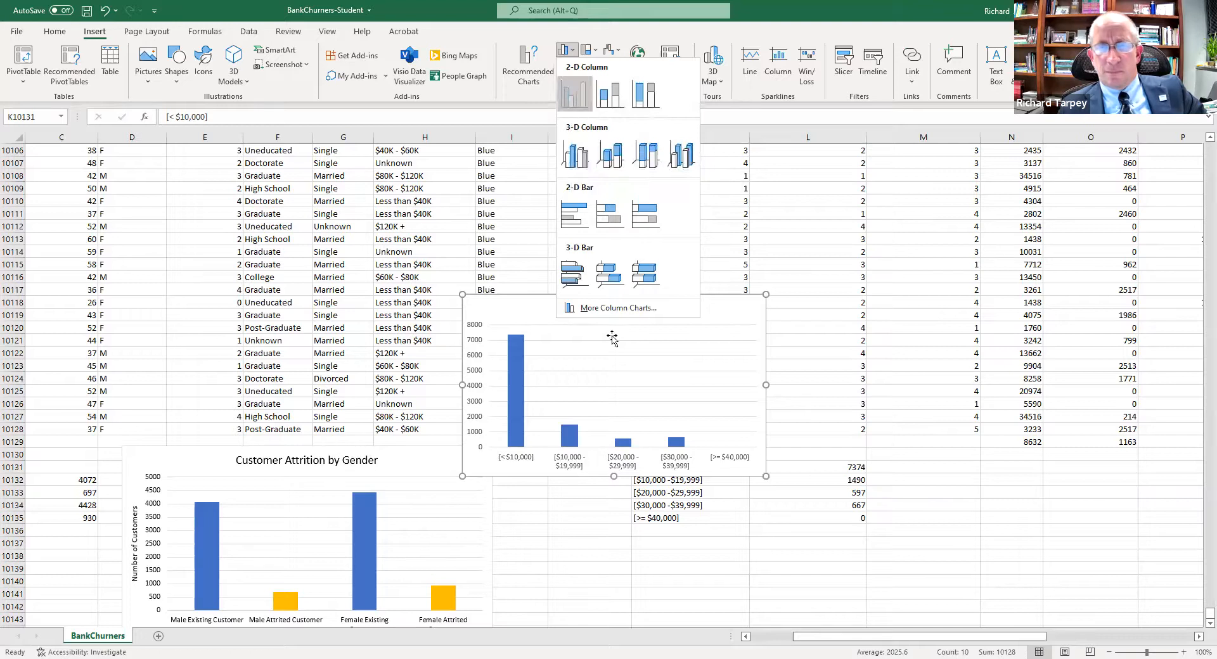
Move the new column chart beside the summary table, clear of the counts, and enlarge it
drag(545, 299, 943, 458)
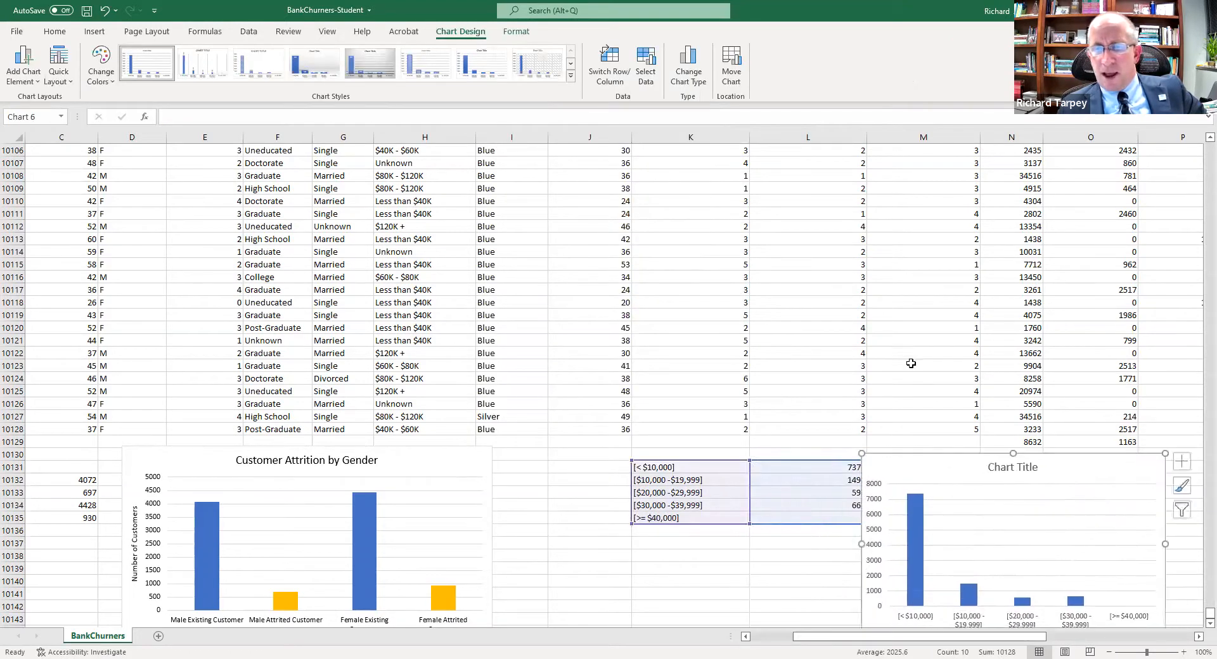
scroll(1051, 505, down, 6)
drag(1025, 638, 1109, 637)
drag(877, 407, 937, 447)
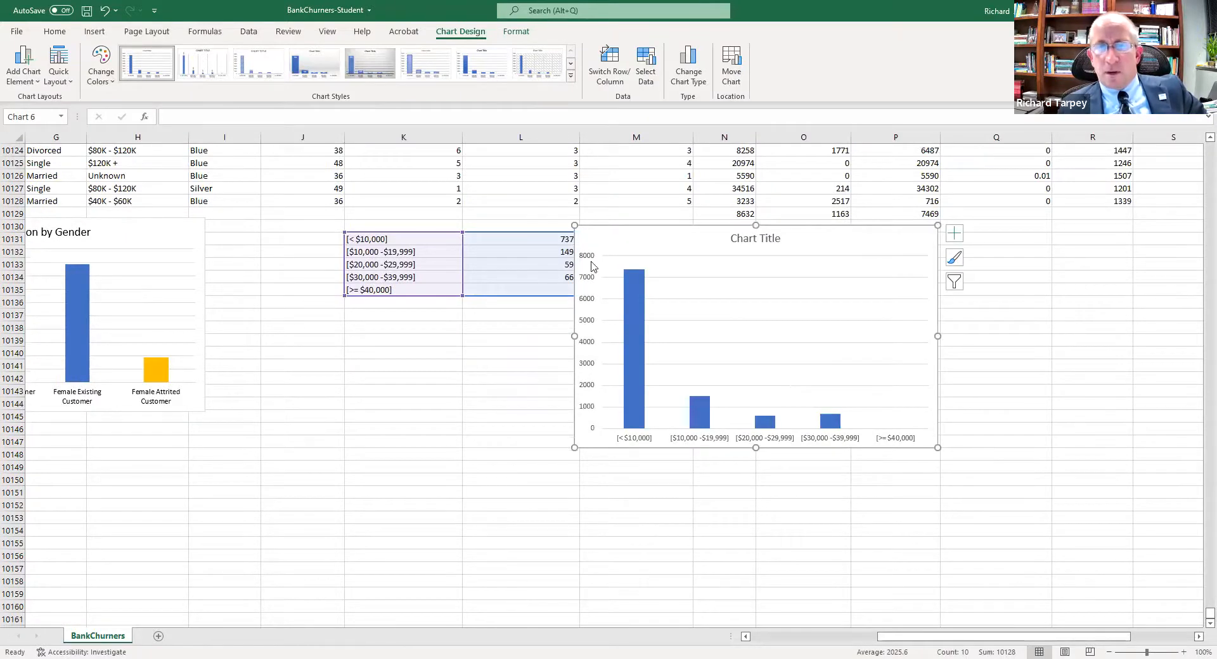
drag(592, 266, 617, 282)
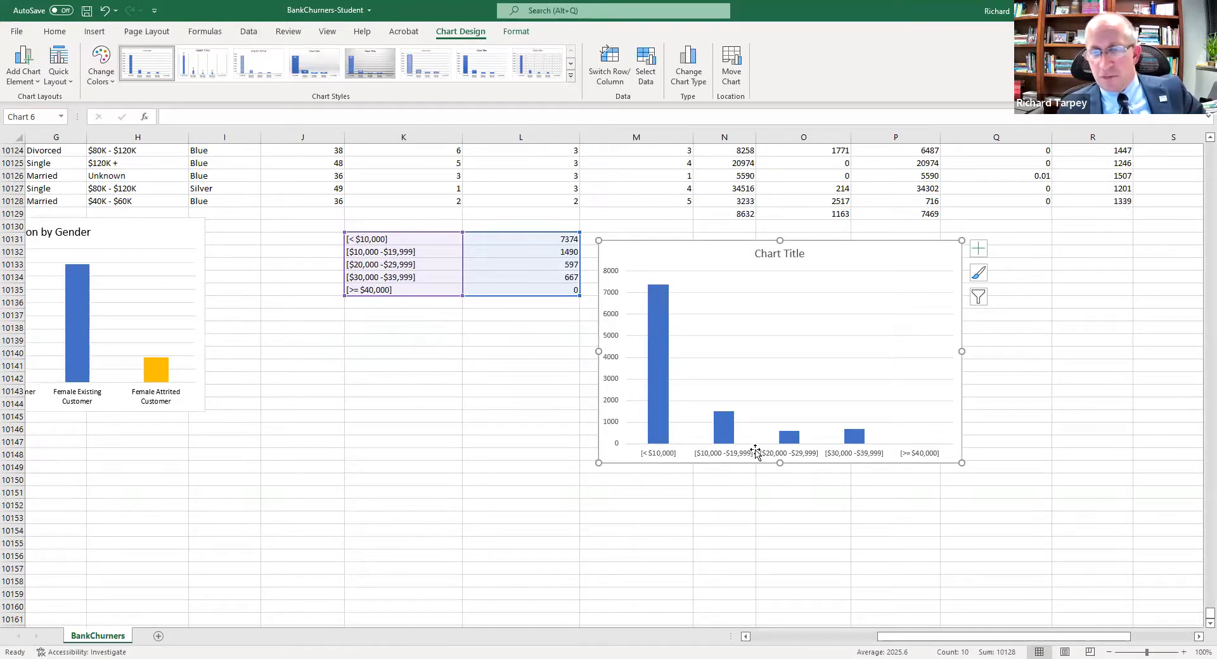
Change the column chart's title to "Credit Limits Frequencies"
click(764, 254)
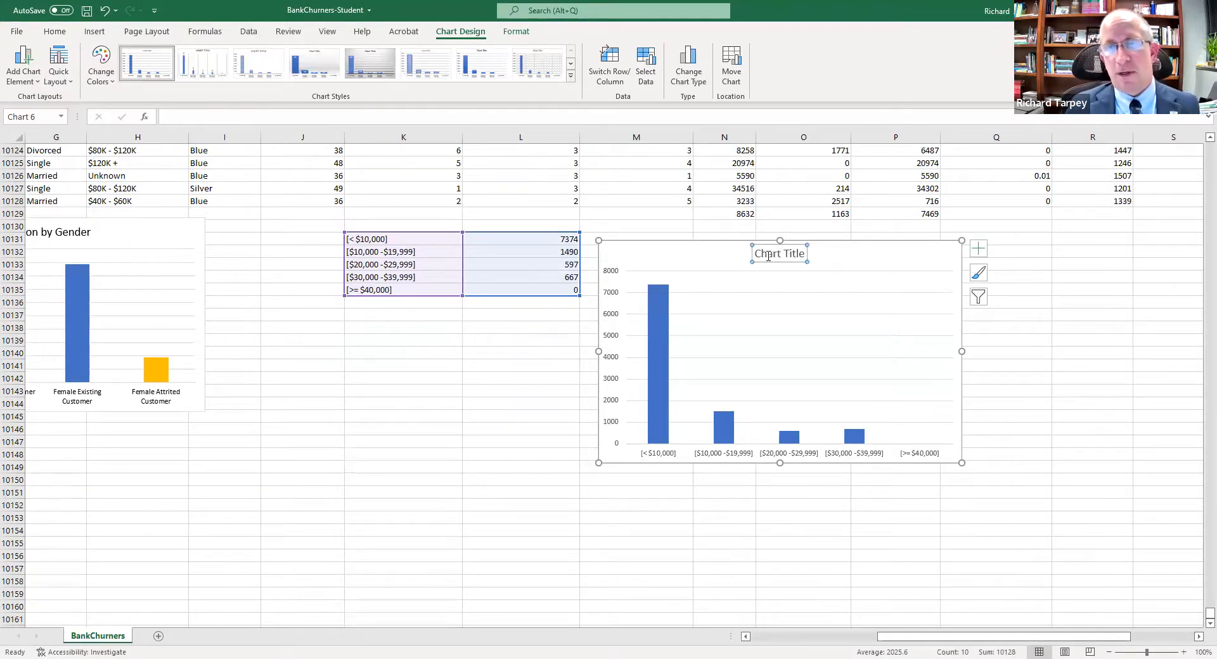
double_click(766, 254)
drag(790, 250, 797, 258)
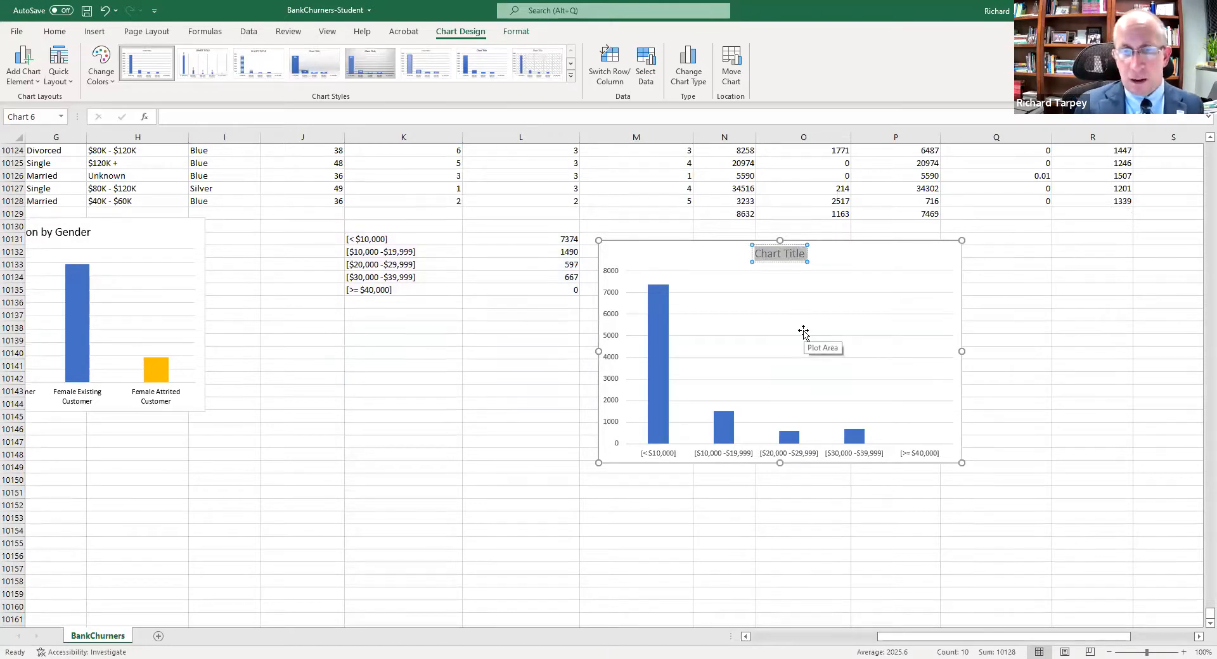
text(Credi)
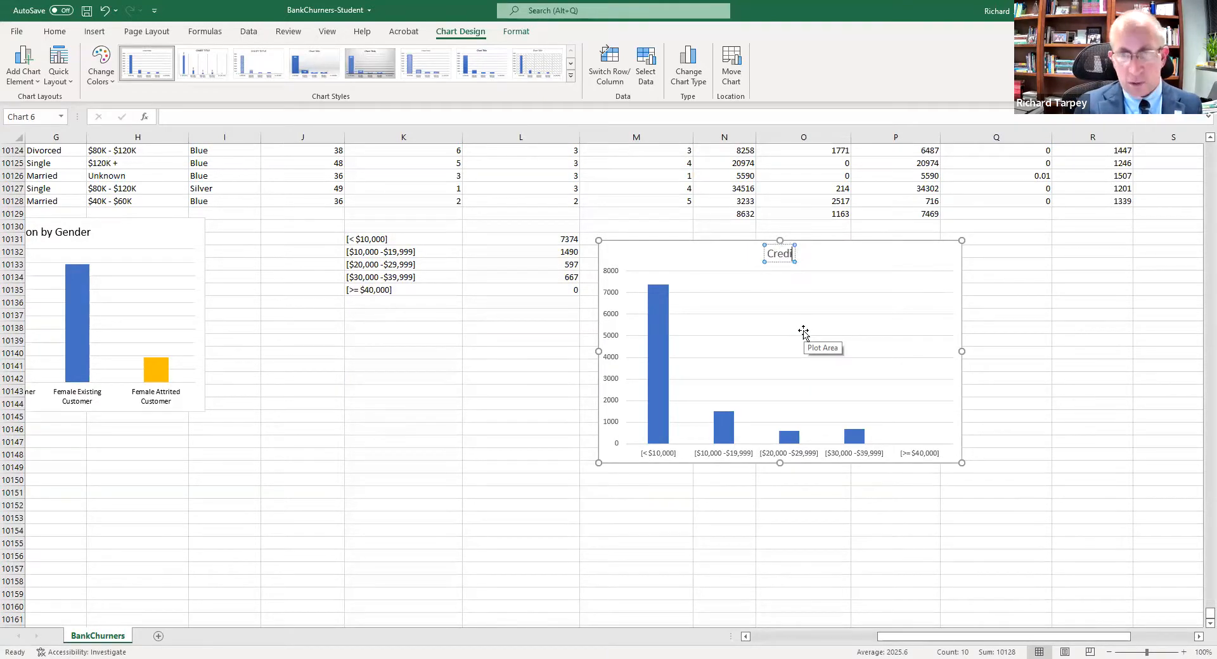
text(t Limits F)
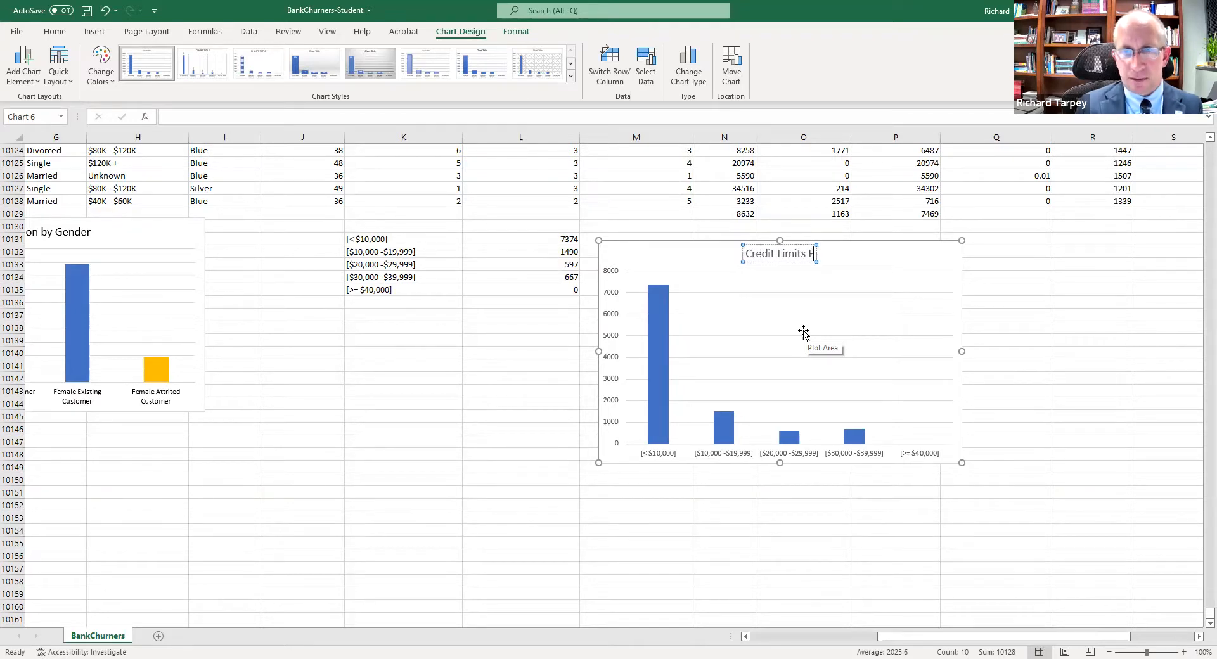
text(requencies)
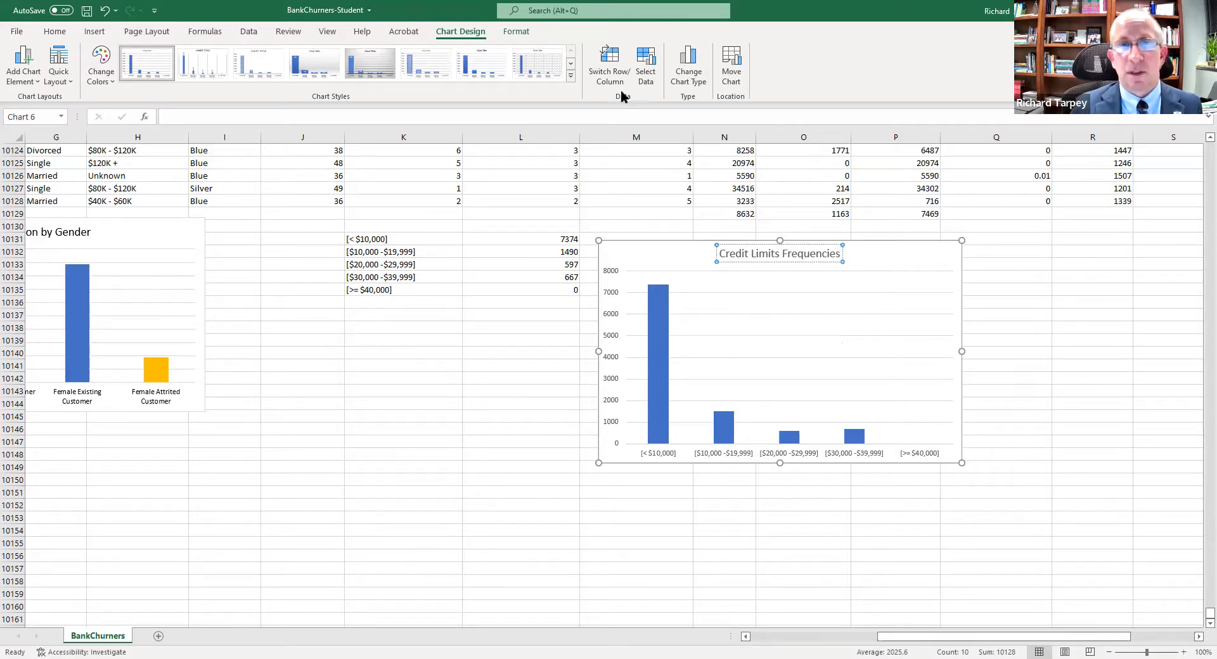
Add horizontal and vertical axis titles to the chart and name the vertical one "Number of Customers"
click(612, 252)
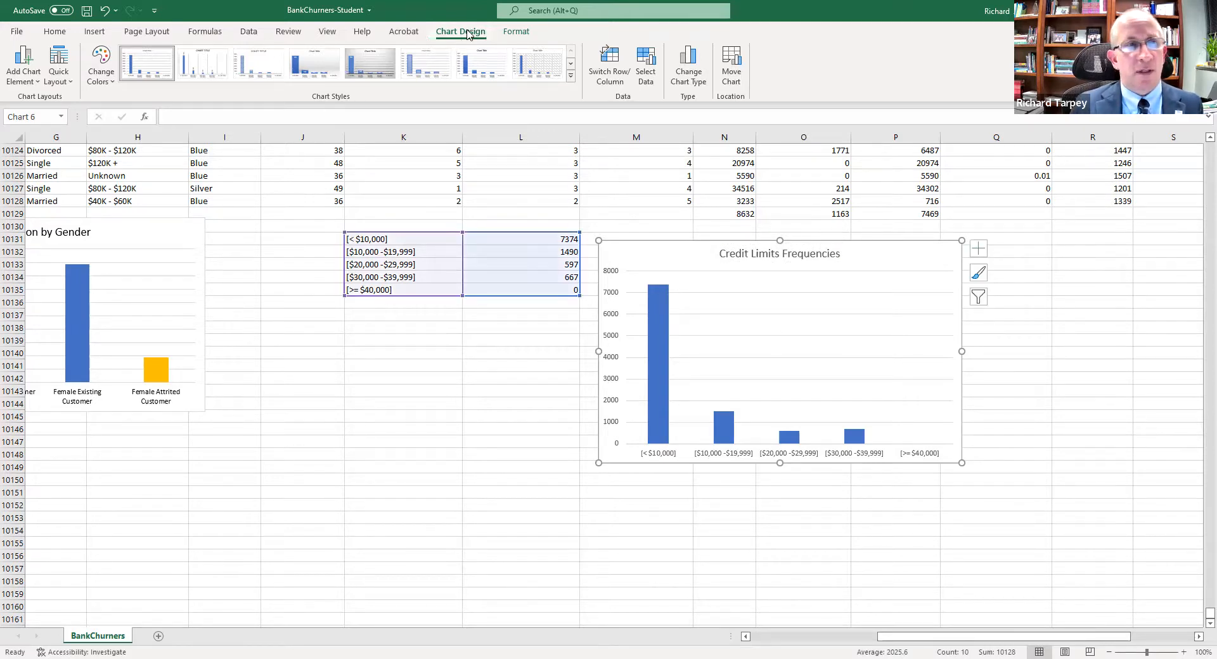
click(25, 73)
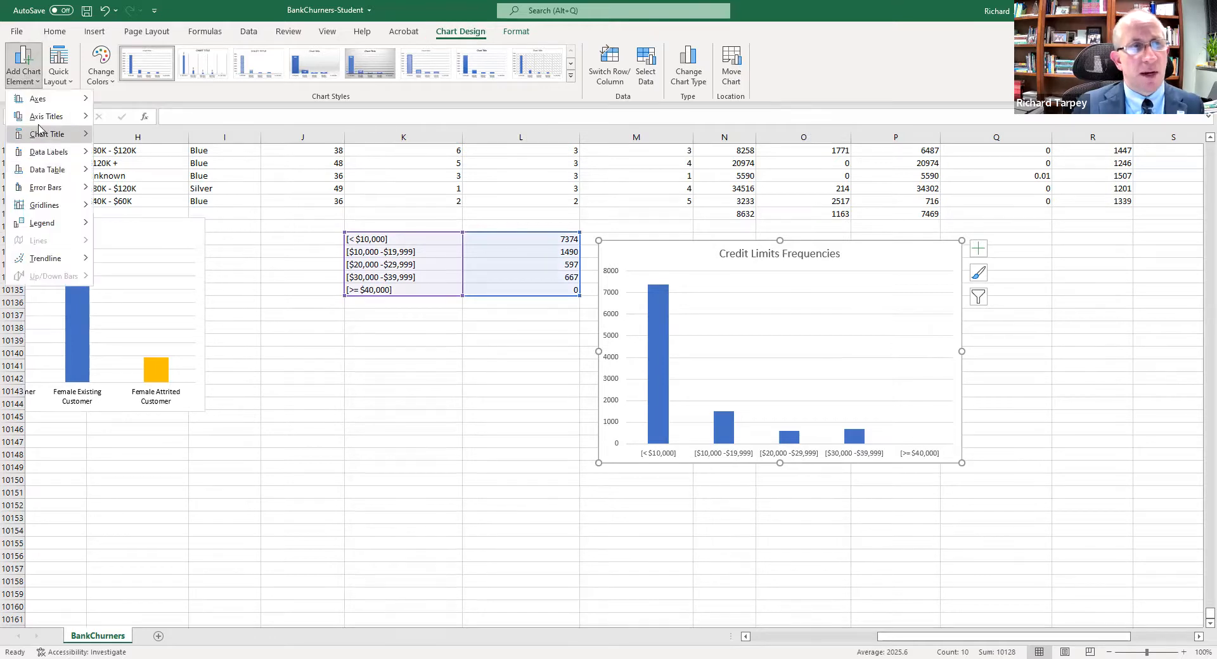
click(120, 116)
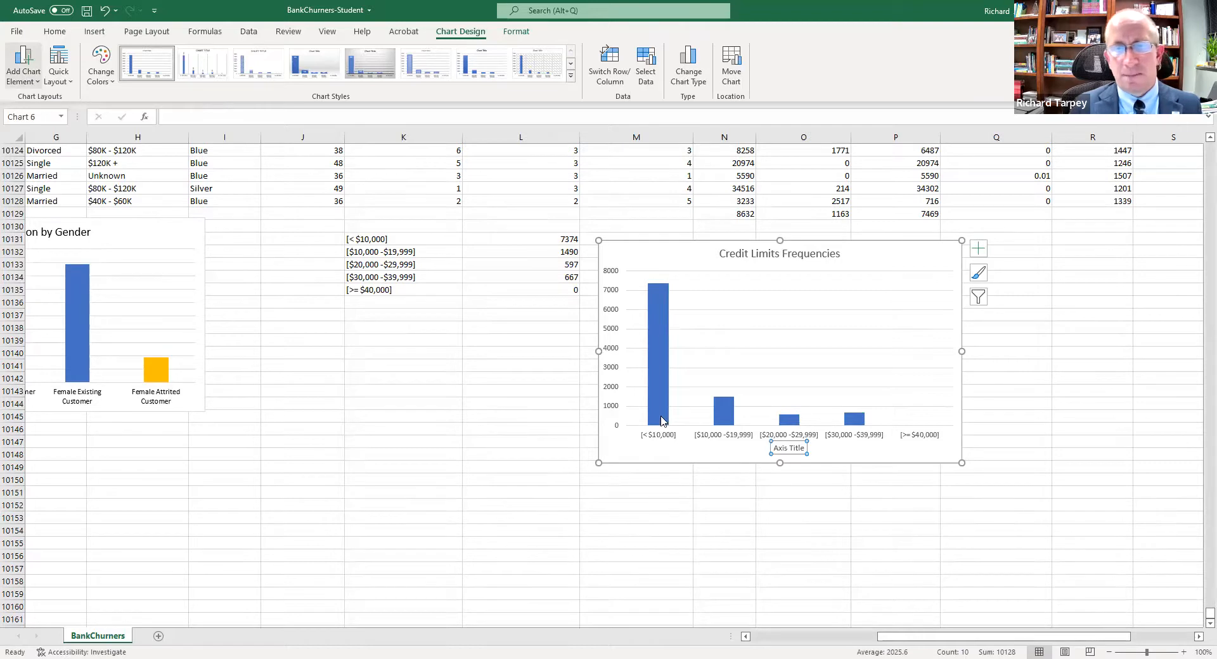
text(Num)
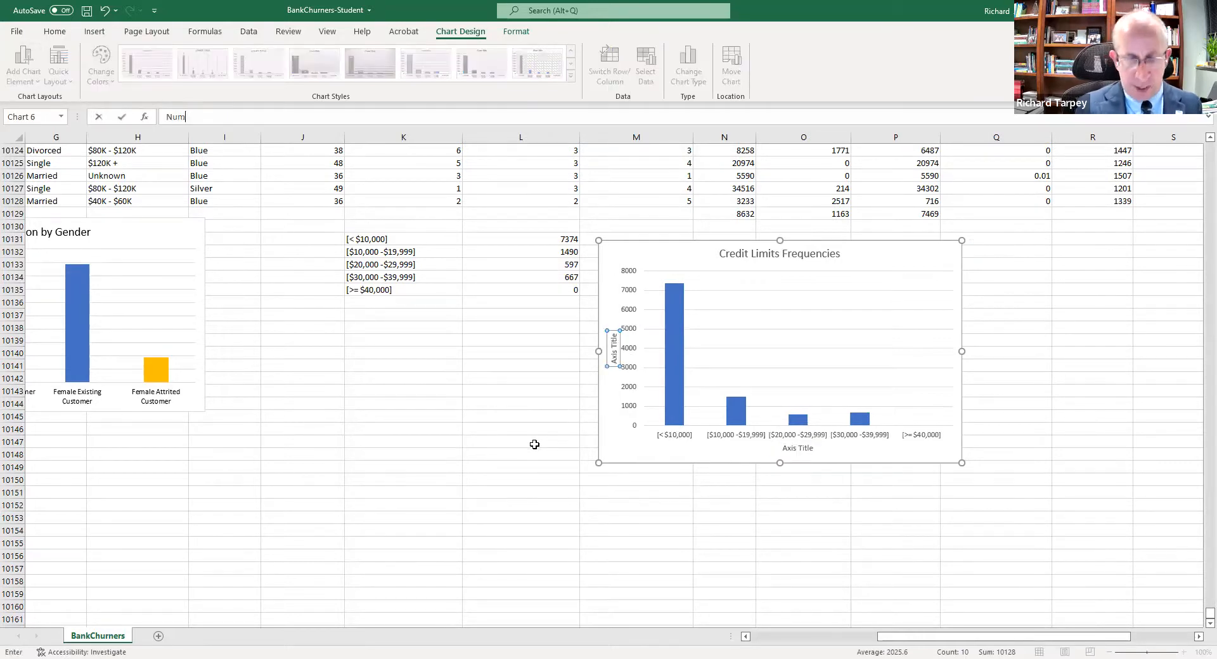
text(ber of Customers)
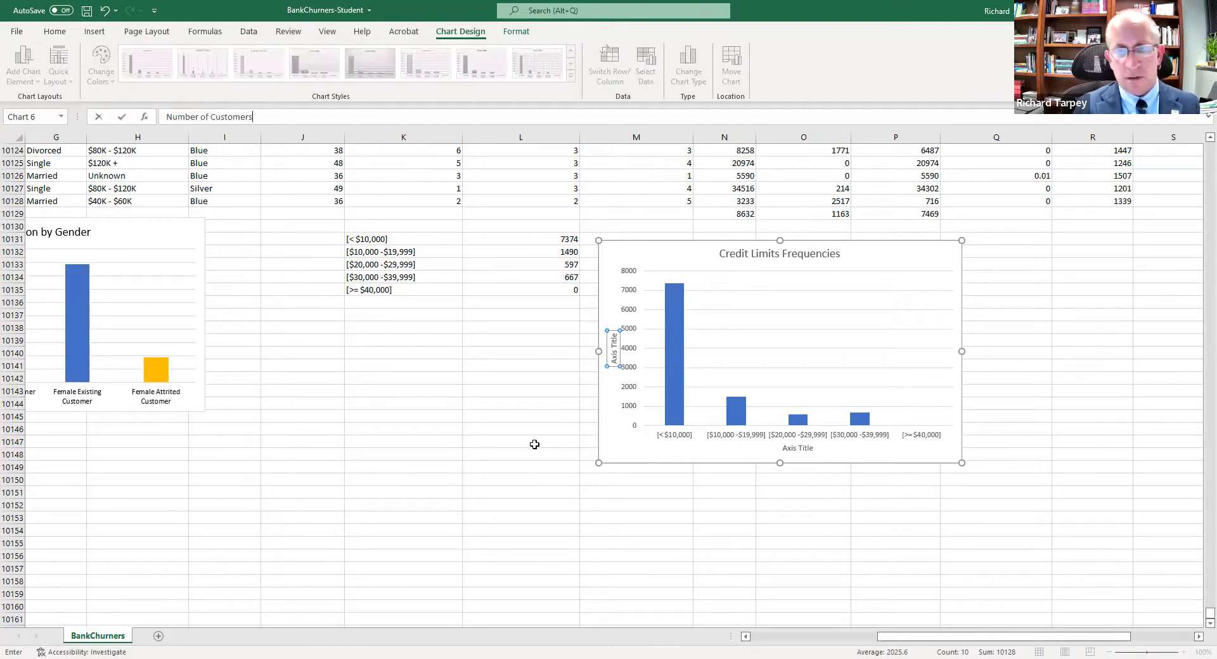
key(Return)
Change the chart's horizontal axis title to "Credit Limits"
click(793, 449)
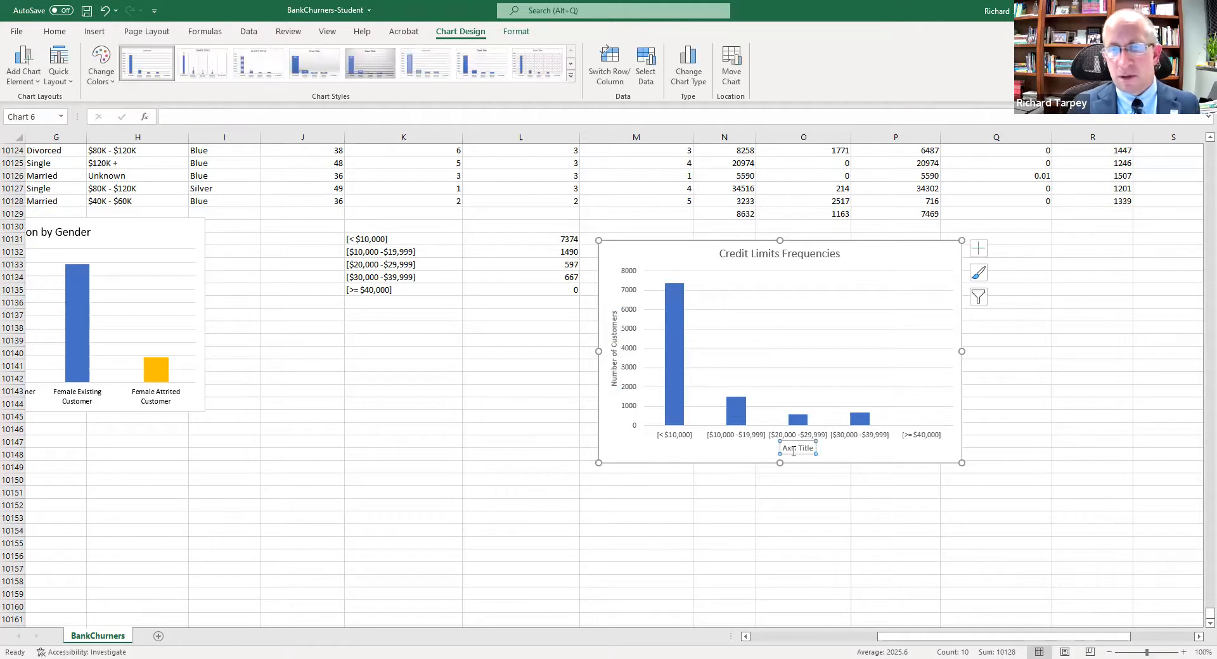
text(red)
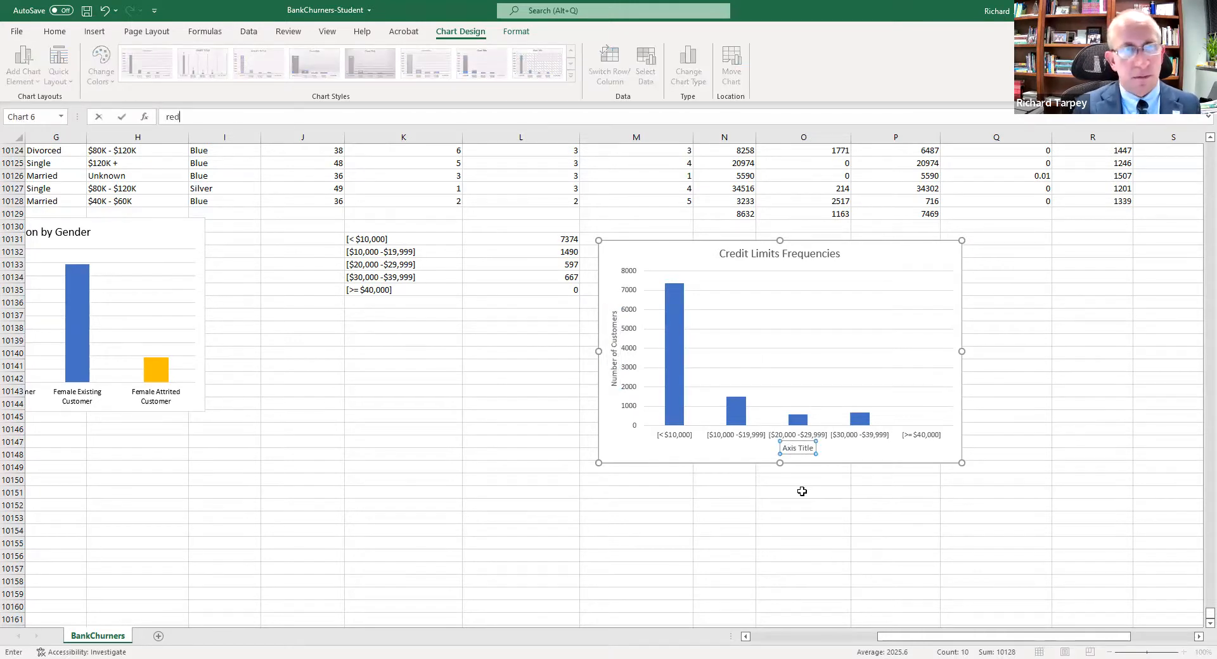
key(BackSpace)
key(BackSpace)
key(BackSpace)
text(Credit Limits)
key(Return)
Make all text in the Credit Limits Frequencies chart black and bold
click(608, 261)
click(55, 32)
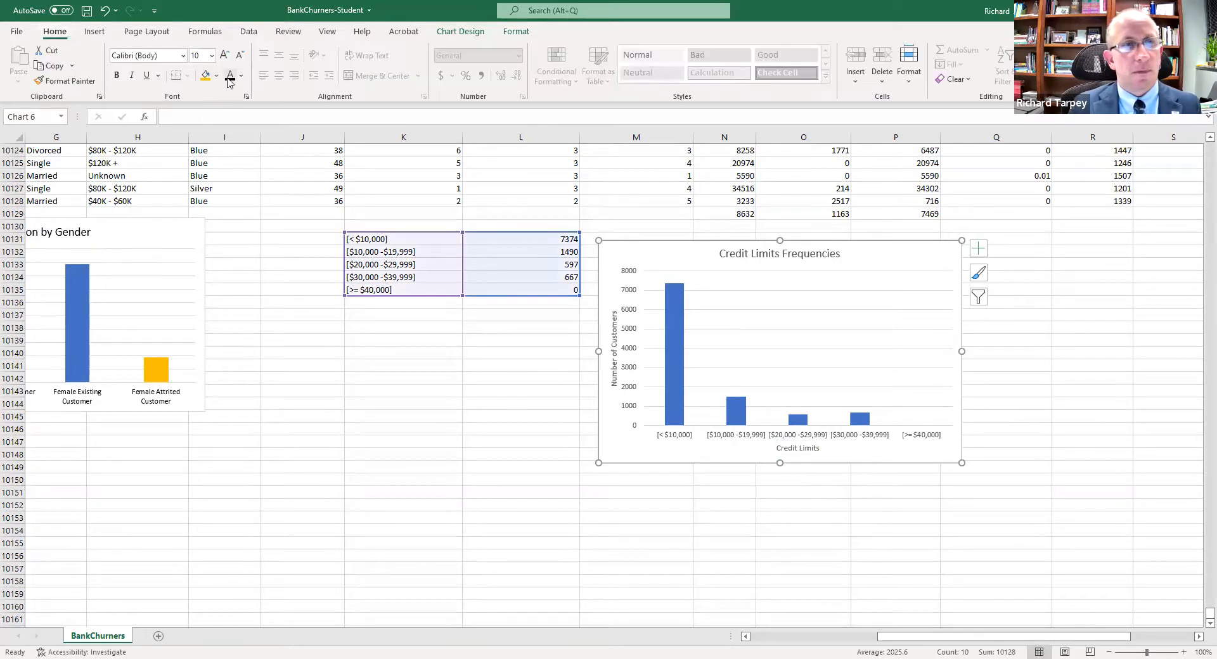
click(119, 76)
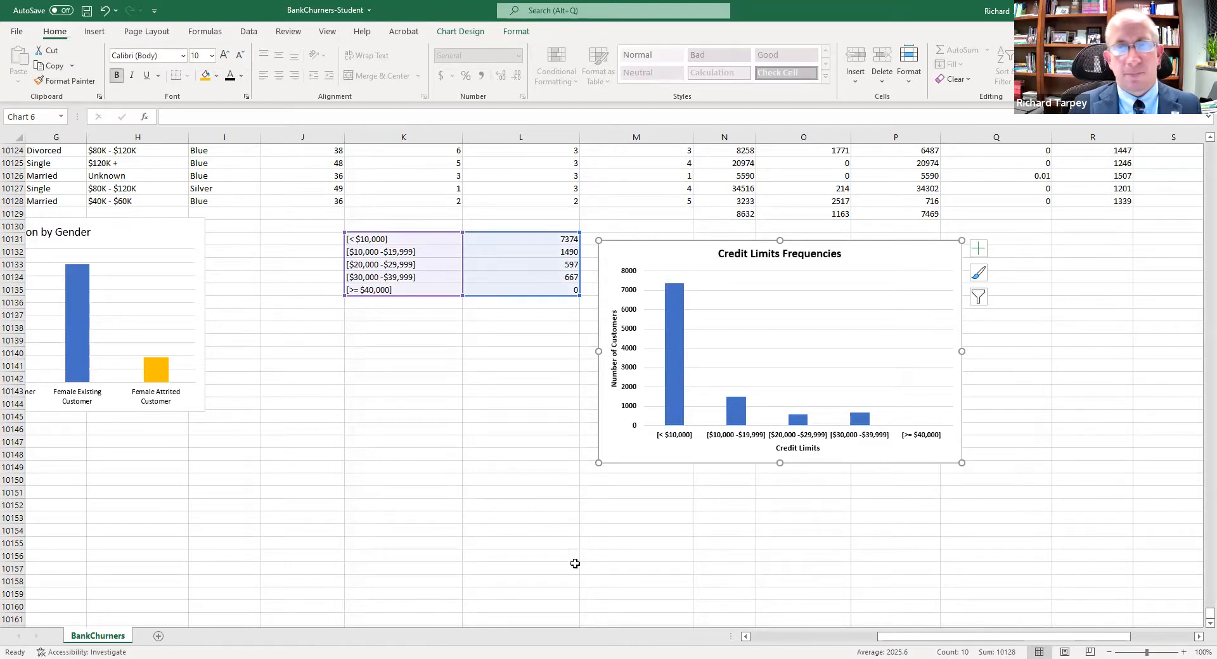
click(590, 519)
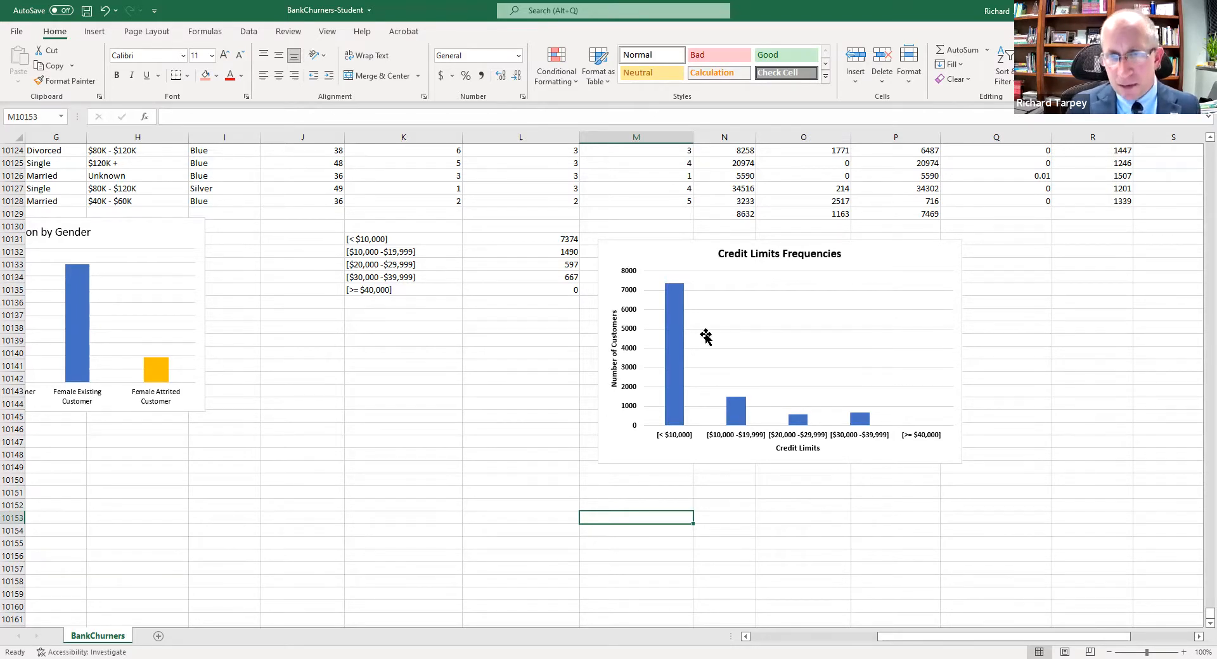
Insert the recommended histogram chart for the values in column N
scroll(433, 424, up, 2)
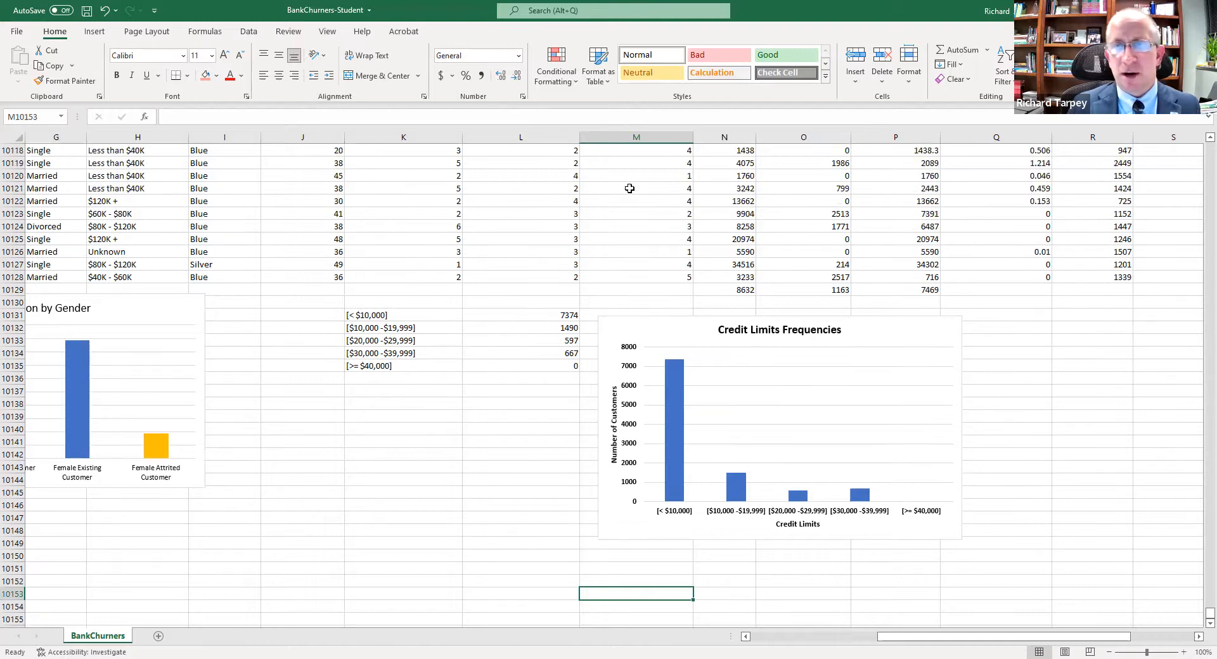
click(741, 135)
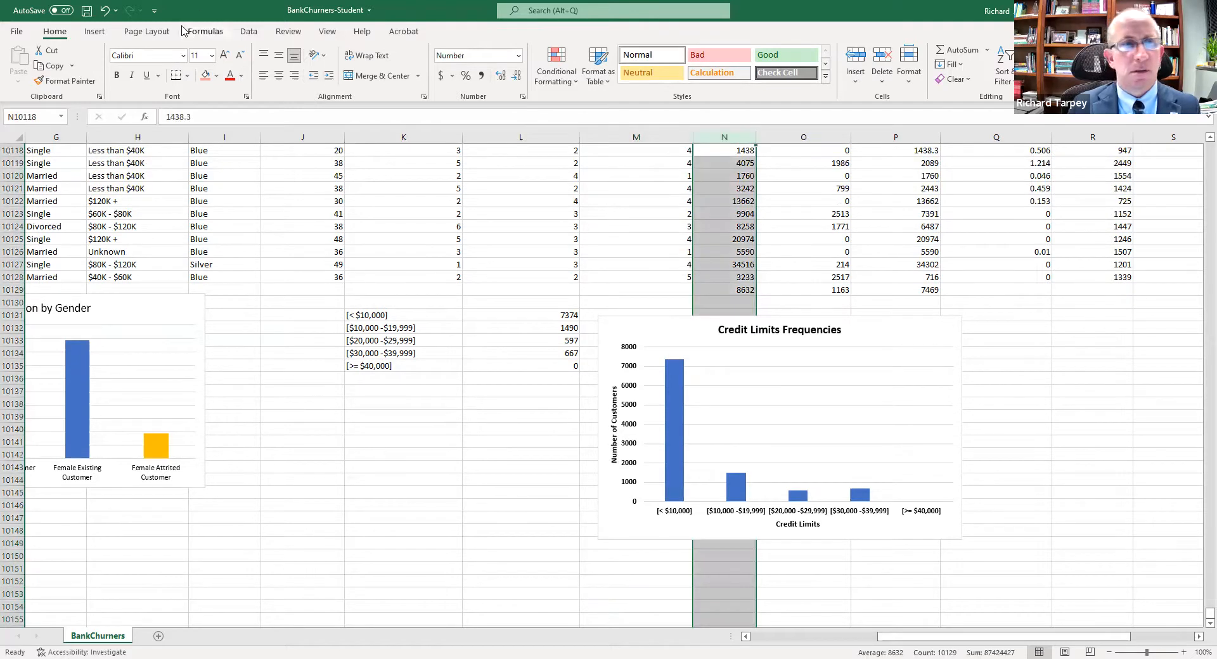
click(95, 32)
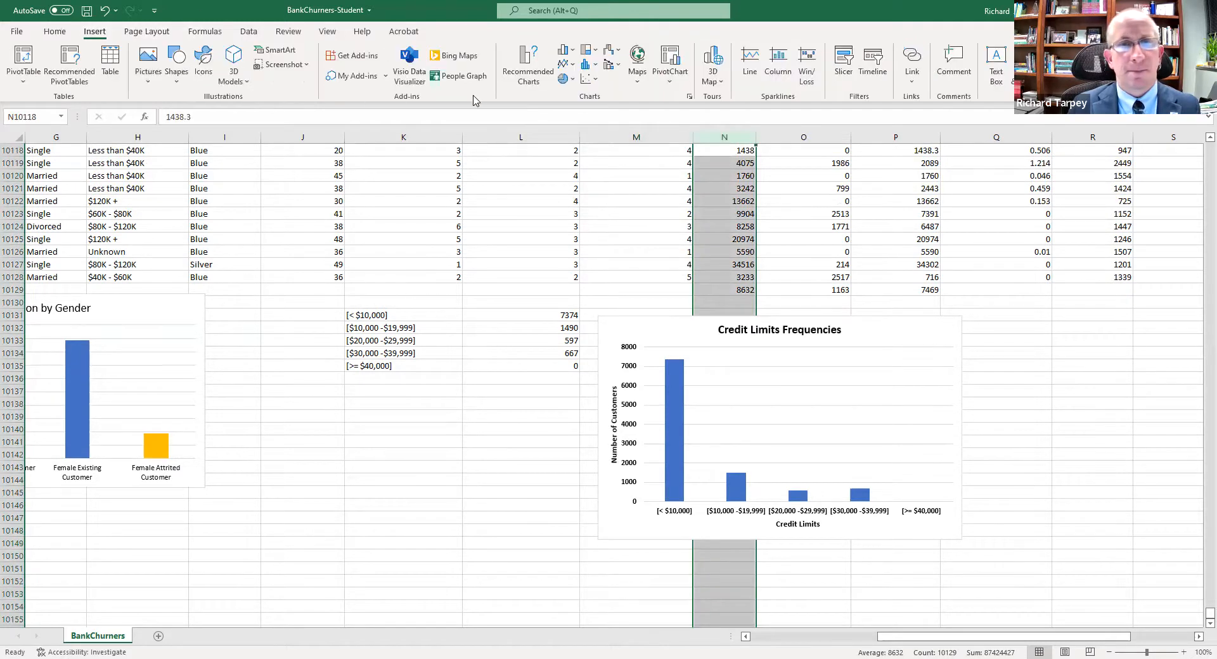
click(530, 83)
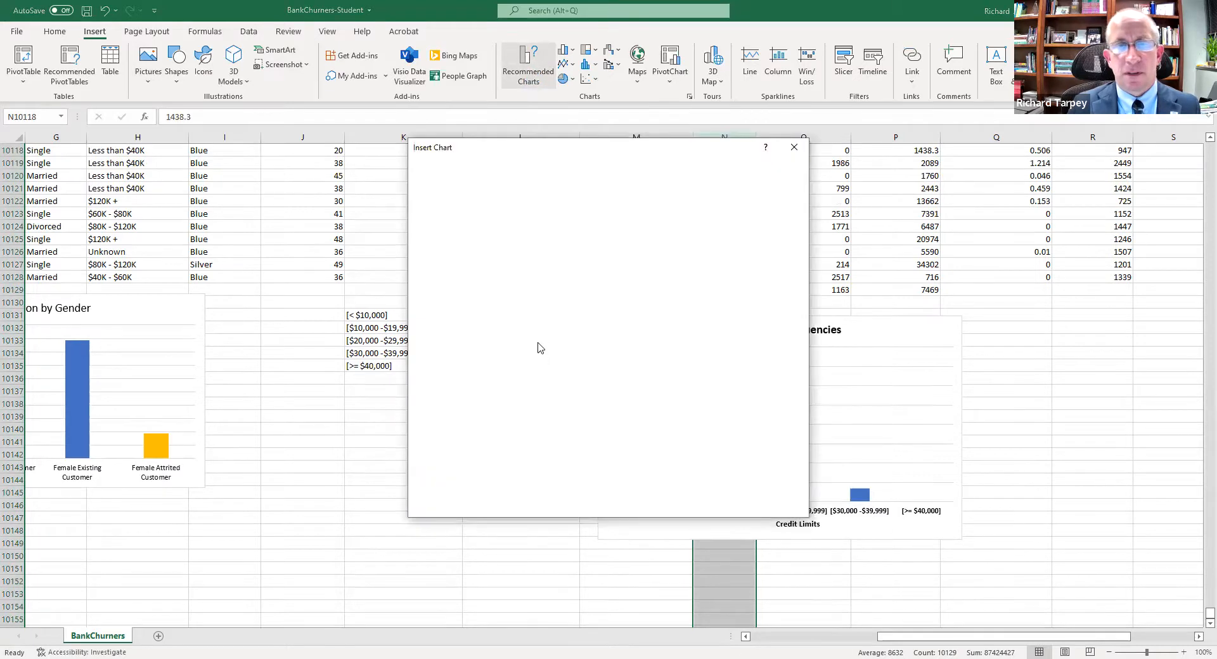
click(496, 358)
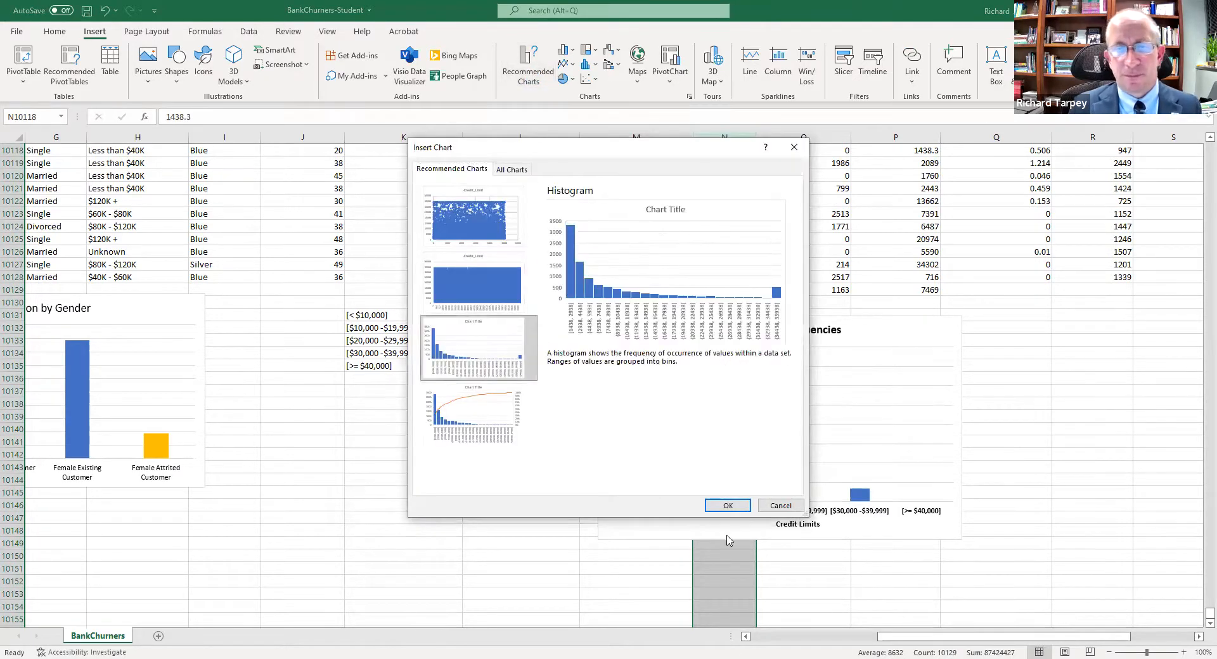
click(727, 505)
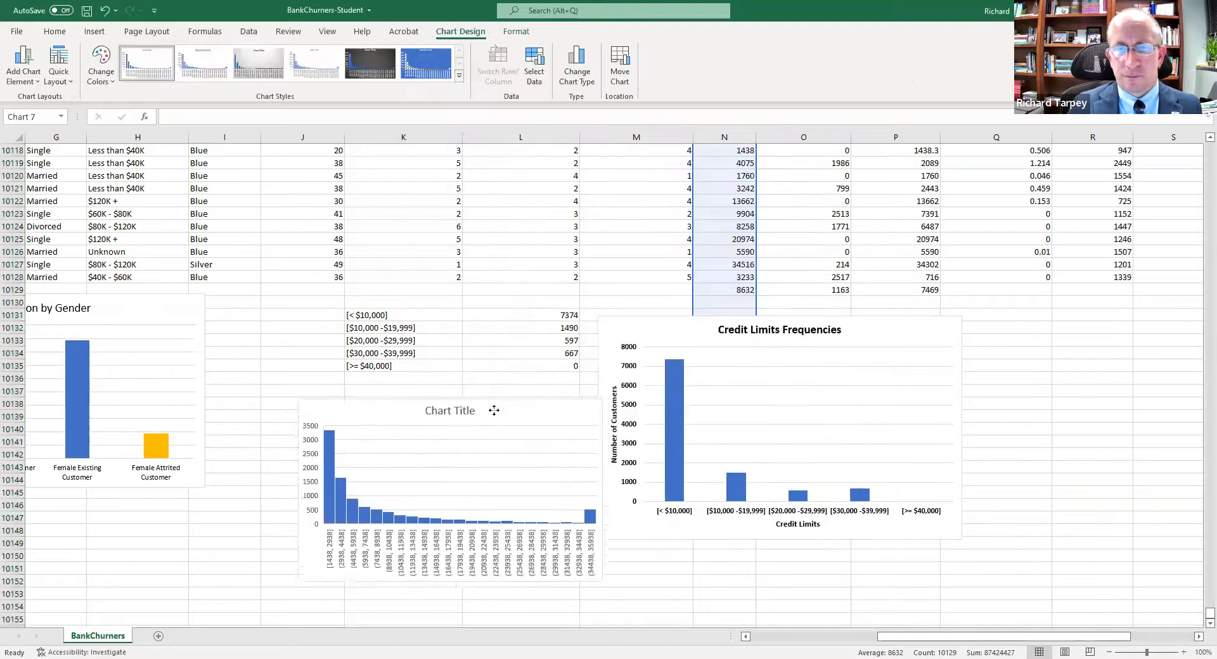
Place the histogram directly below the summary table, enlarge it slightly, and move the Credit Limits Frequencies chart away from it
drag(510, 414, 471, 391)
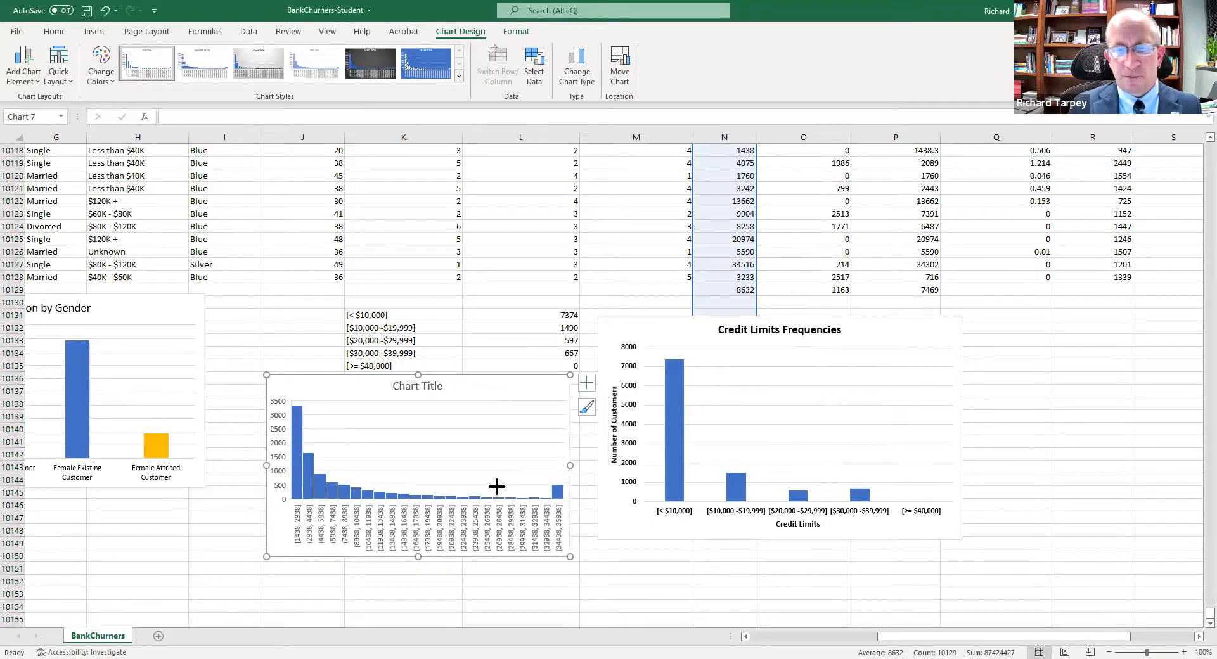
drag(570, 557, 587, 581)
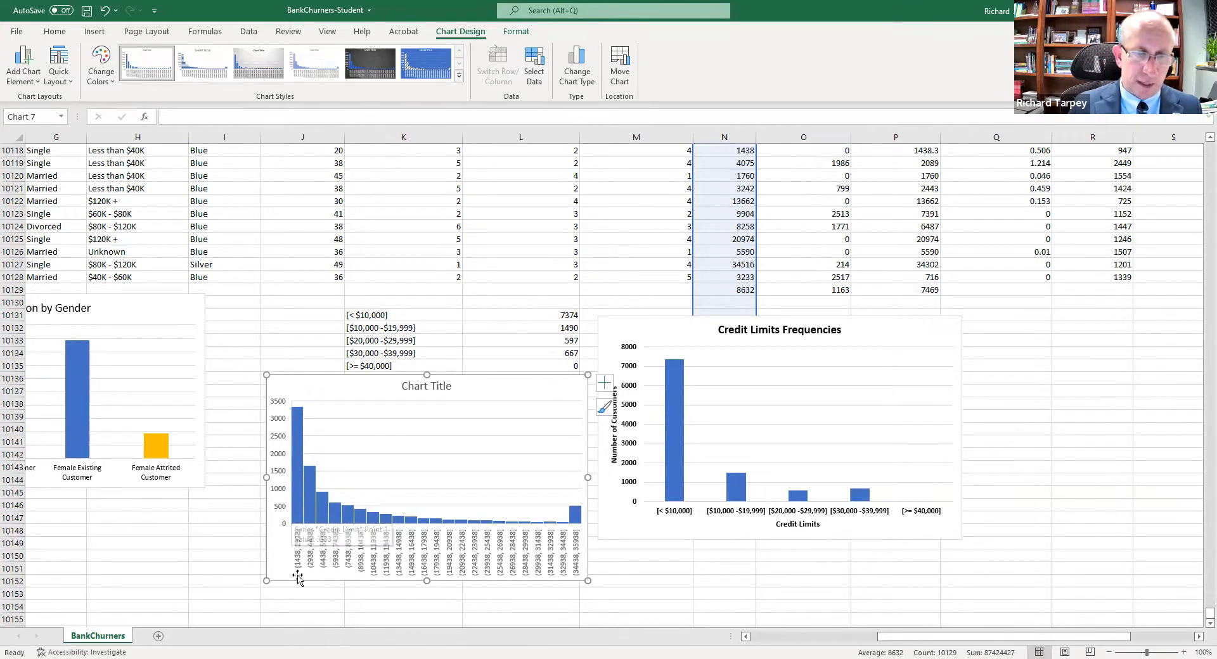
mouse_move(301, 514)
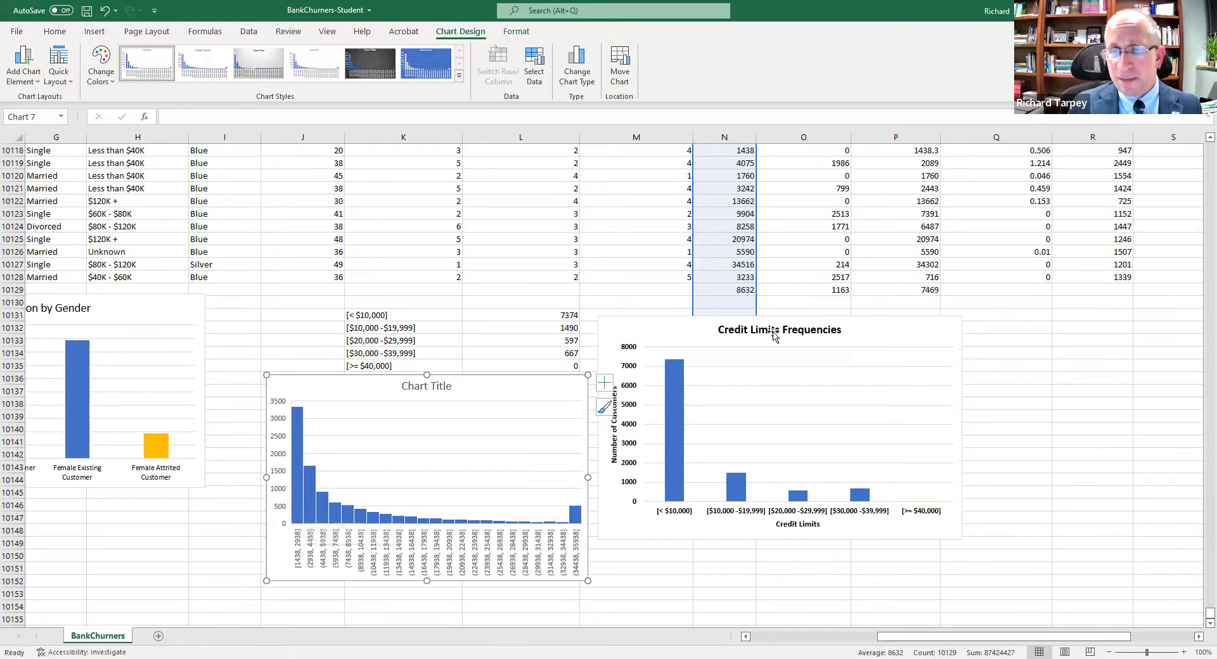
drag(896, 333, 955, 361)
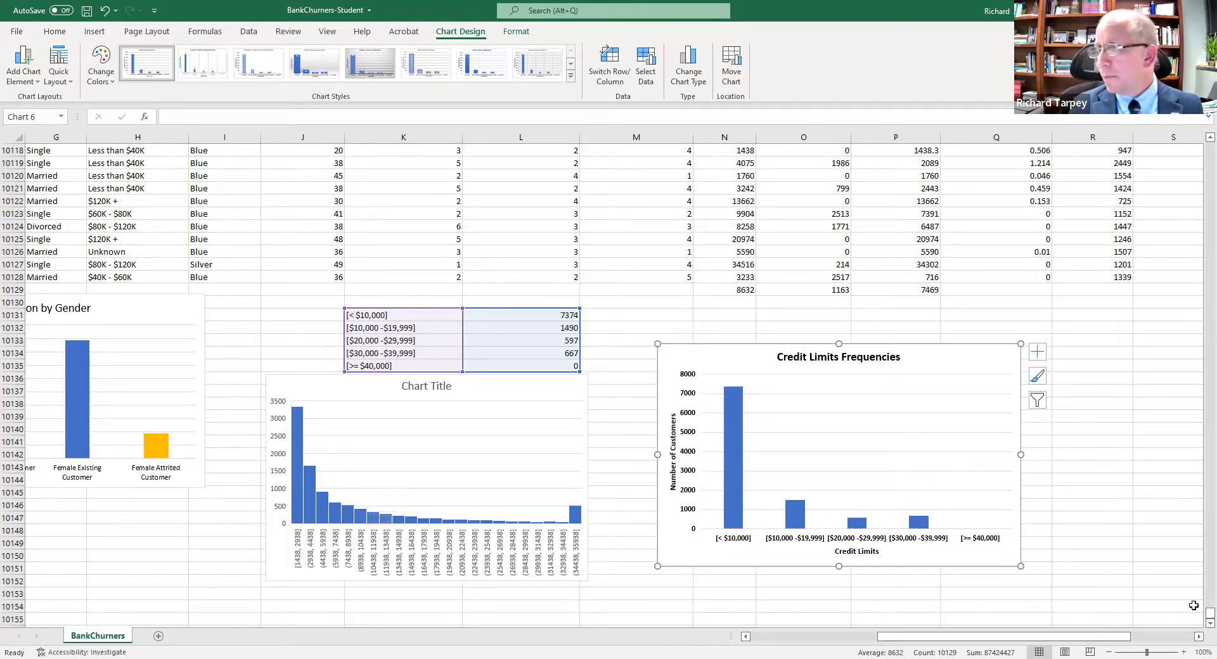
scroll(356, 501, down, 1)
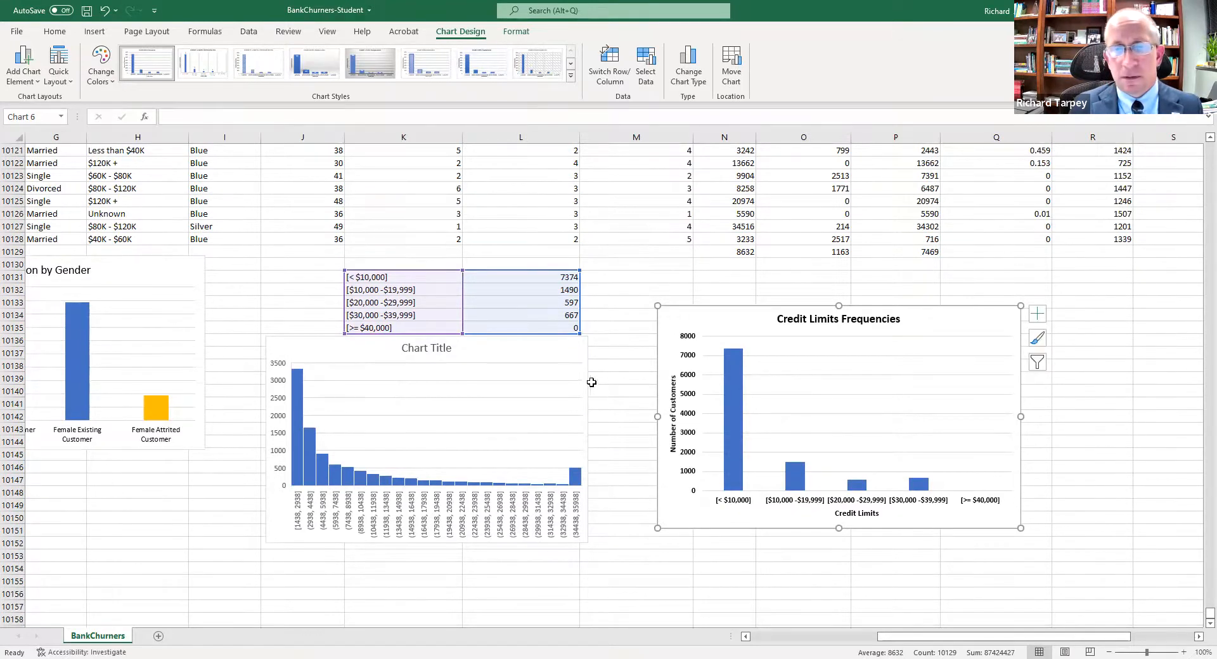
click(625, 390)
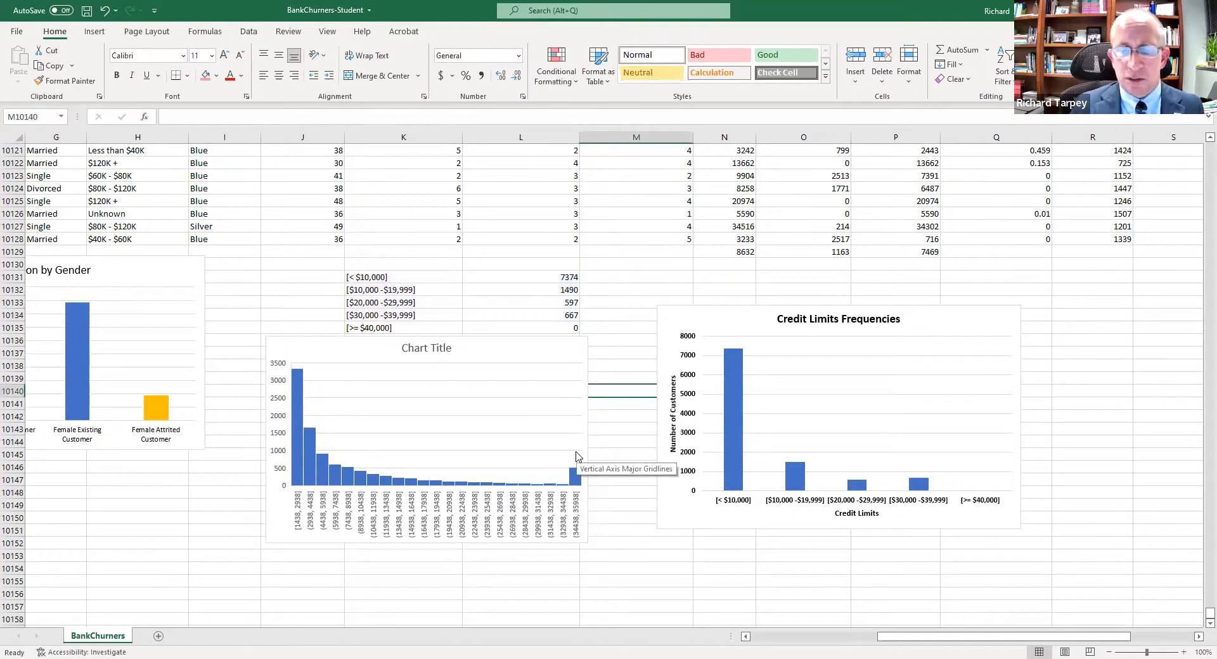
scroll(566, 379, down, 1)
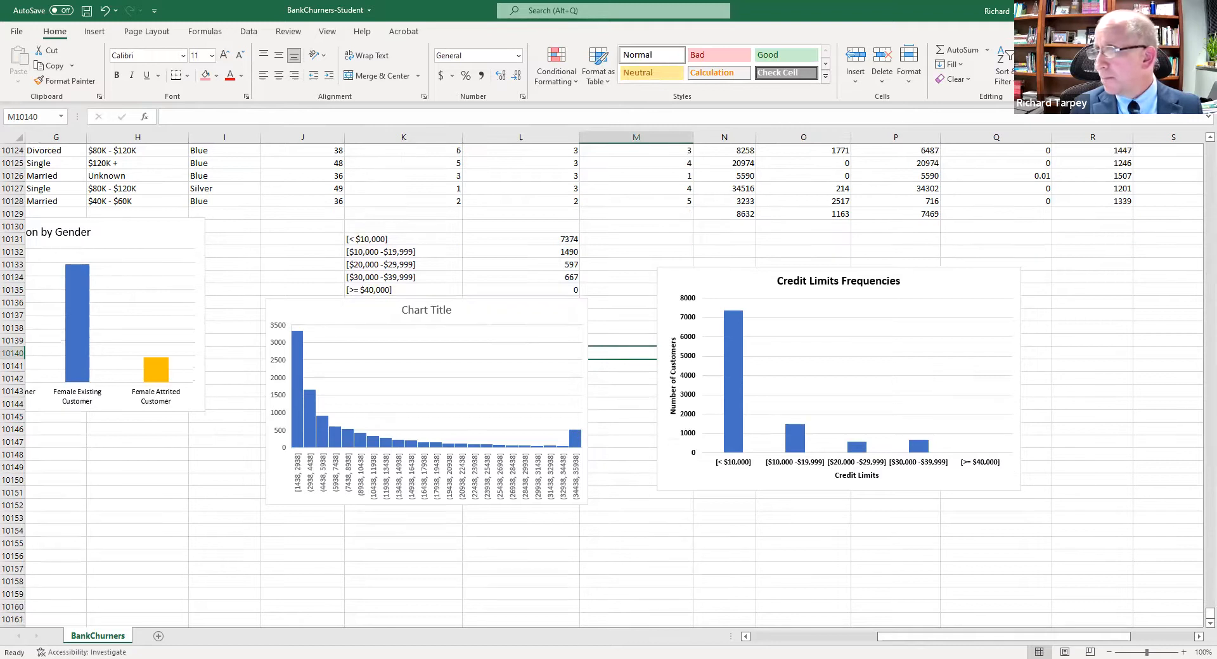
Delete the histogram and move the Credit Limits Frequencies chart below the summary table
click(437, 475)
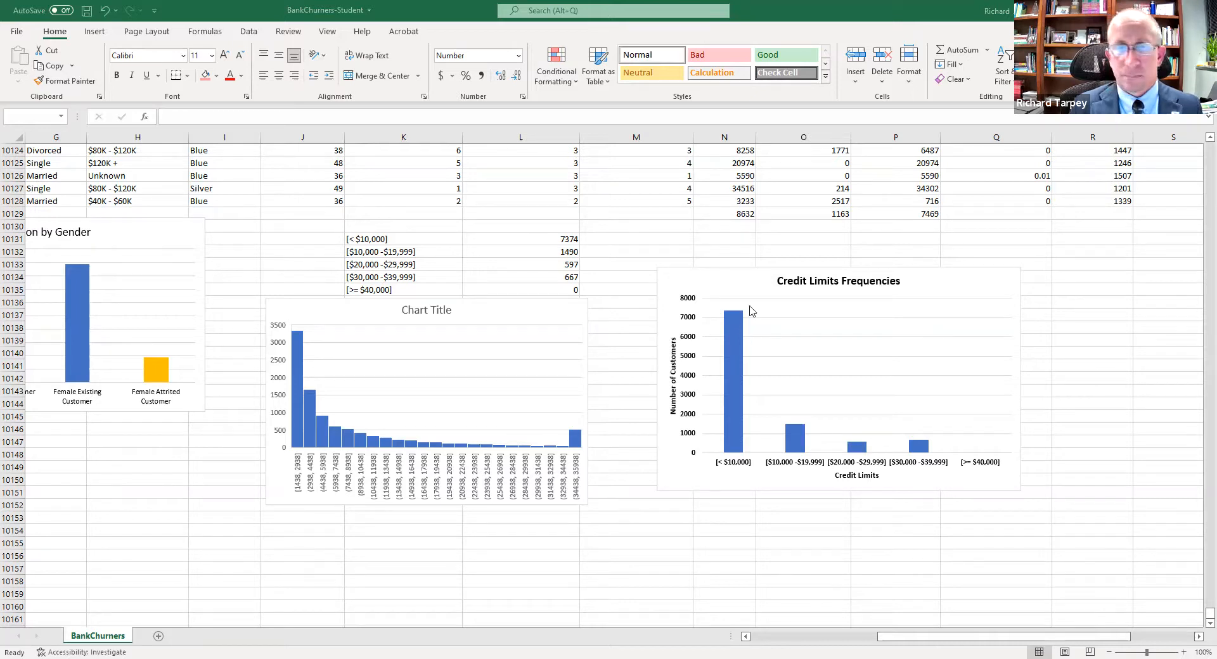
click(486, 314)
key(Delete)
drag(720, 287, 314, 395)
Label the summary table's columns above the credit ranges with the headers Credit Limits, Customers and Contacts in K10130:M10130
scroll(465, 307, up, 2)
click(404, 302)
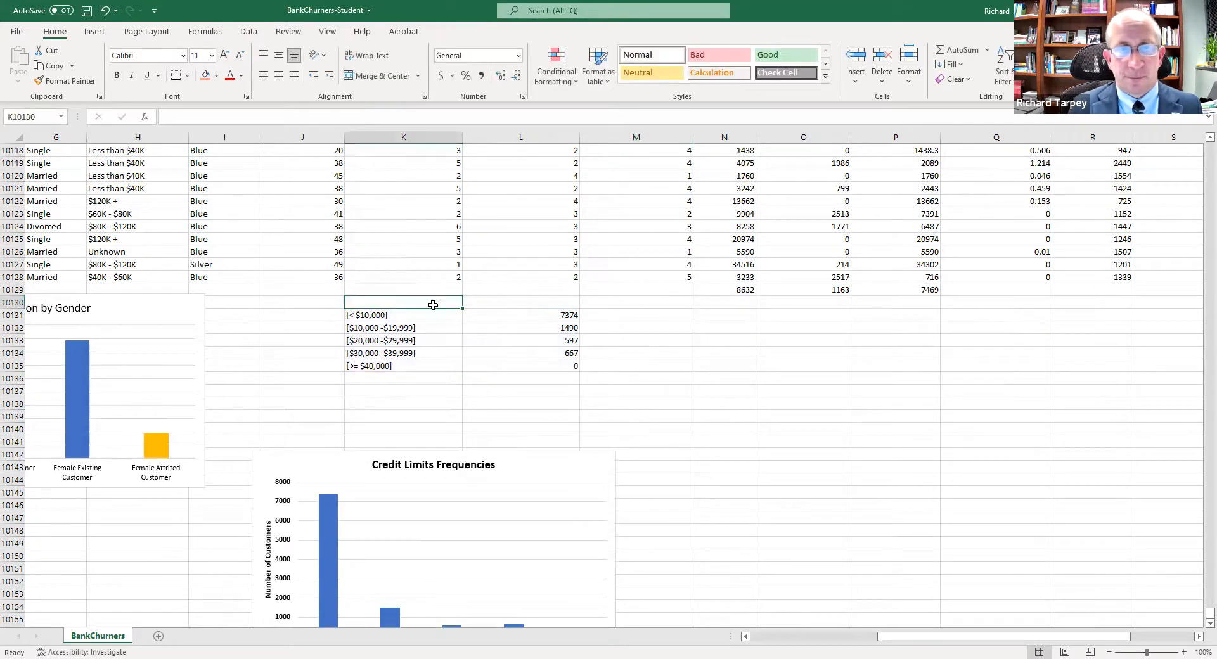
click(516, 302)
click(445, 304)
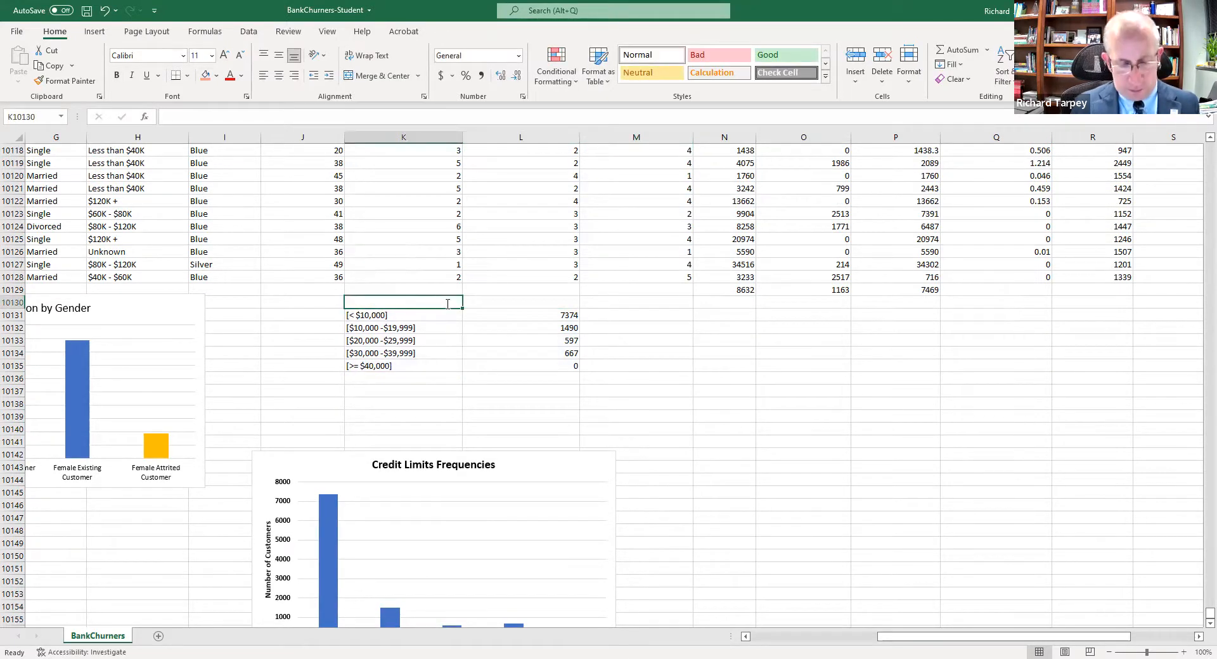
text(Credit Limits)
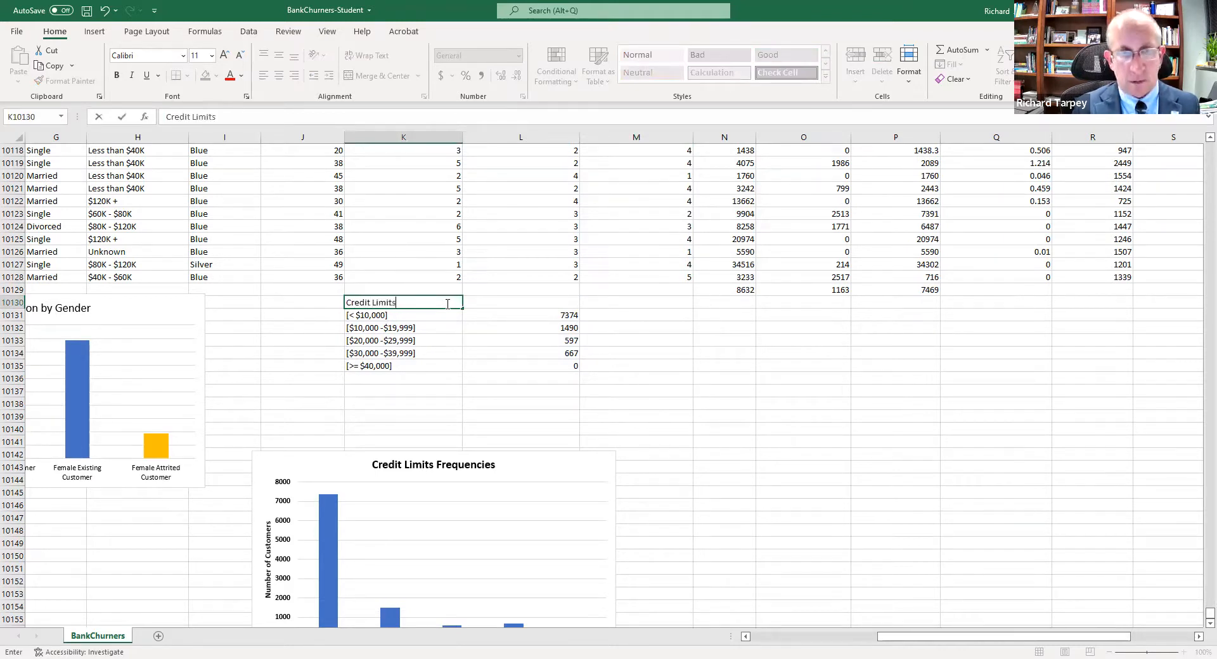
key(Tab)
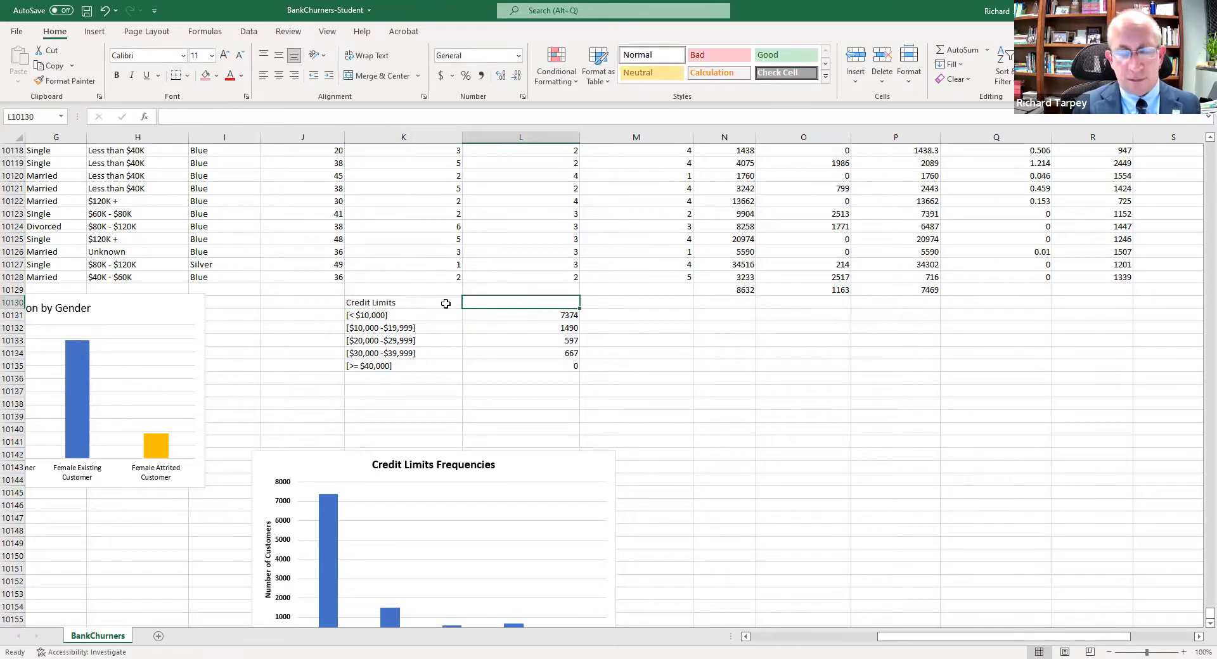
text(Custom)
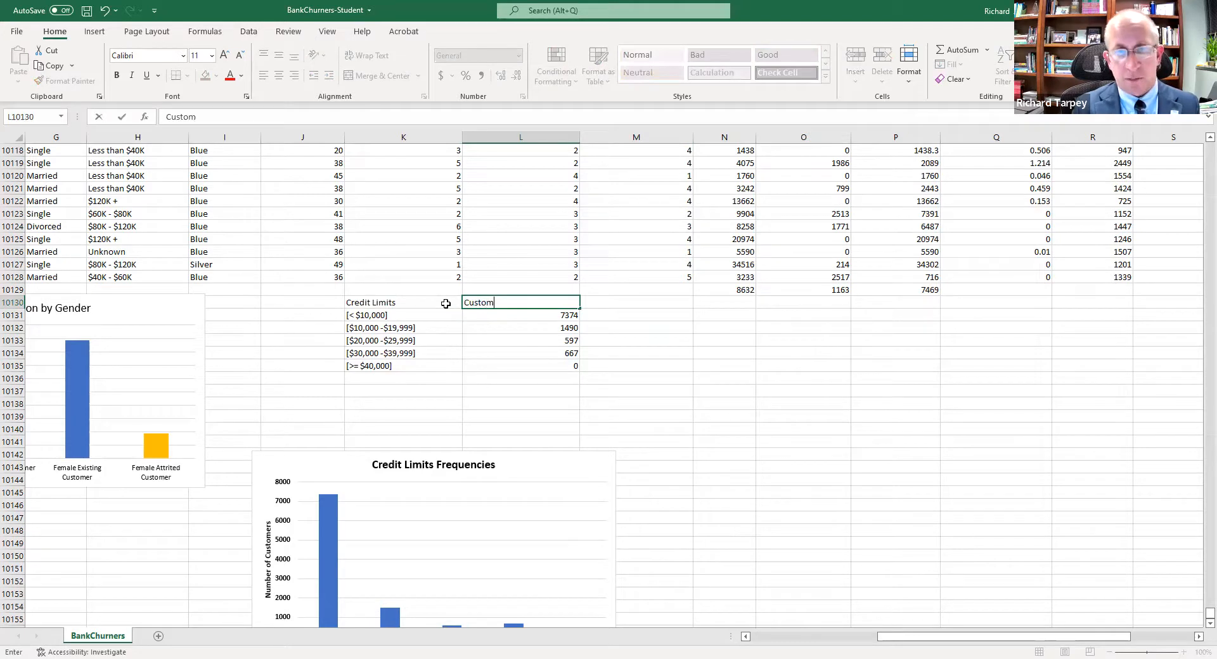
text(ers)
key(Tab)
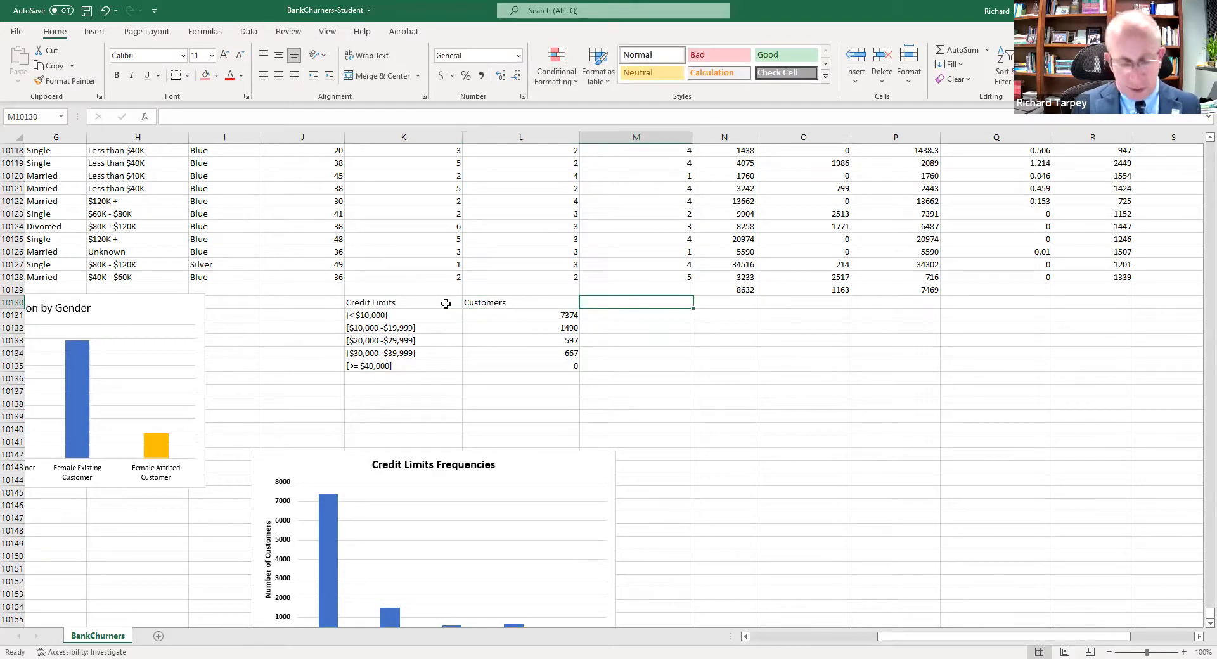
text(Contacts)
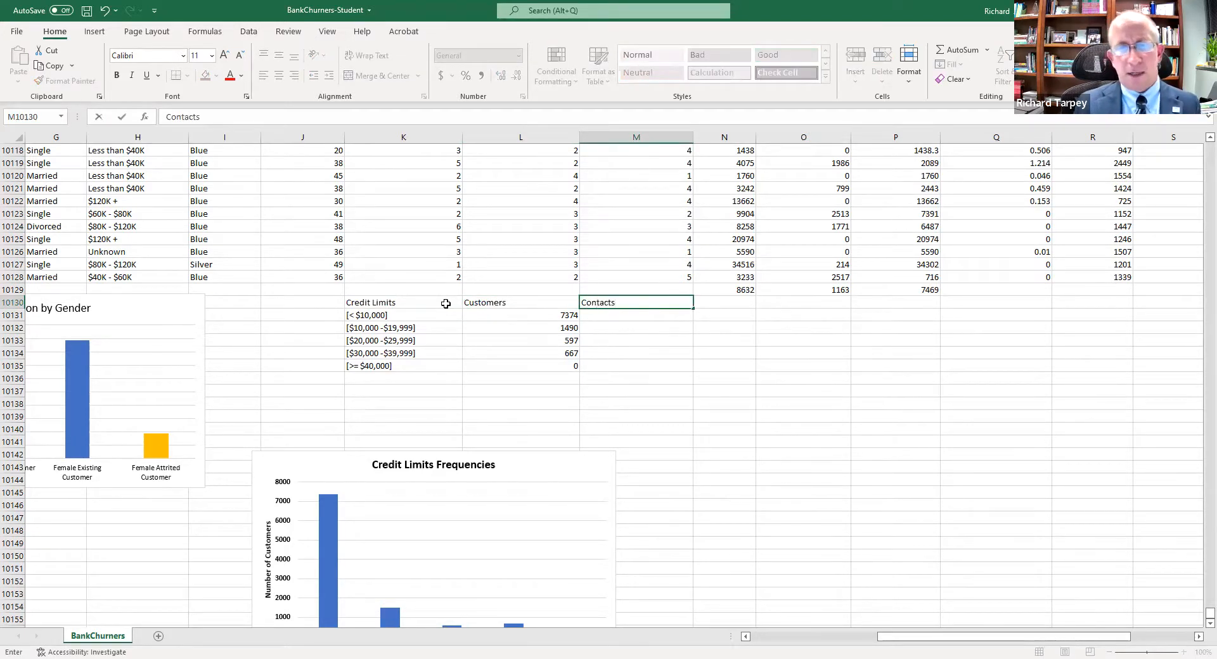
key(Return)
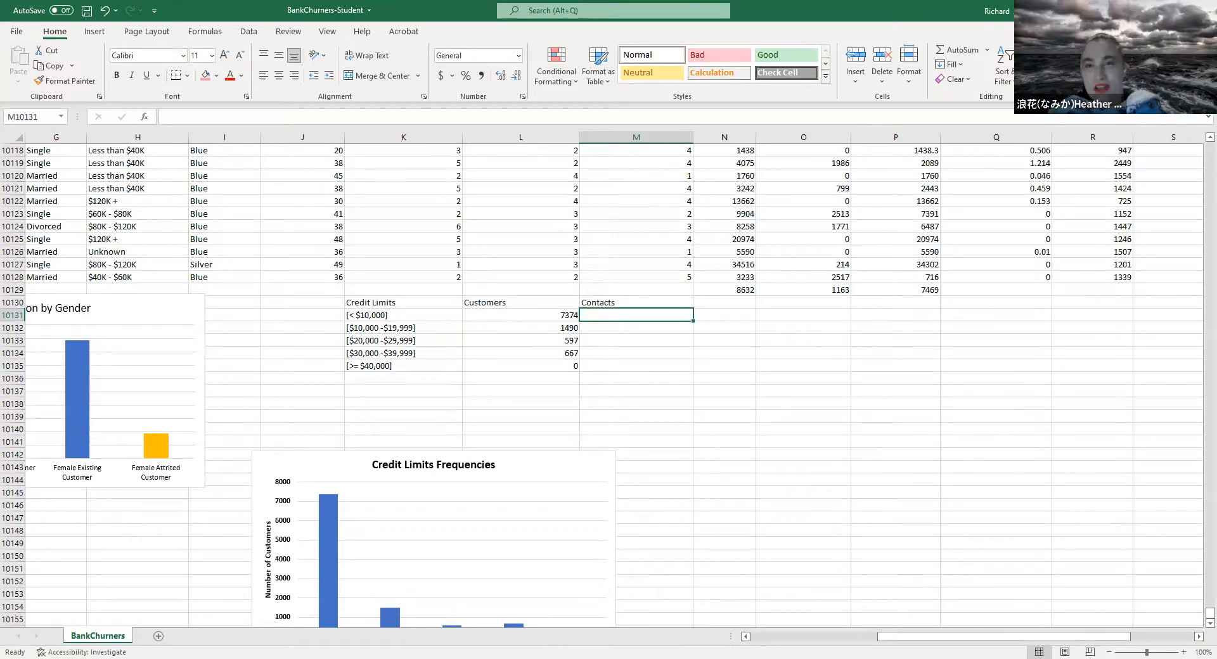
key(alt+Tab)
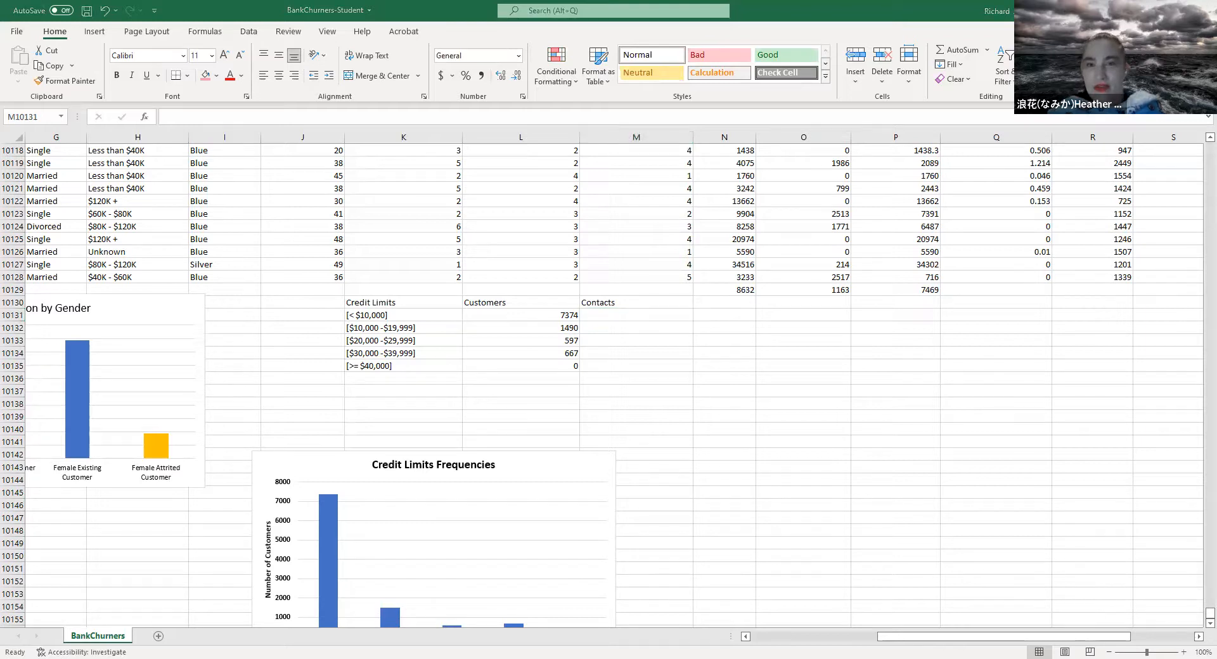
click(781, 490)
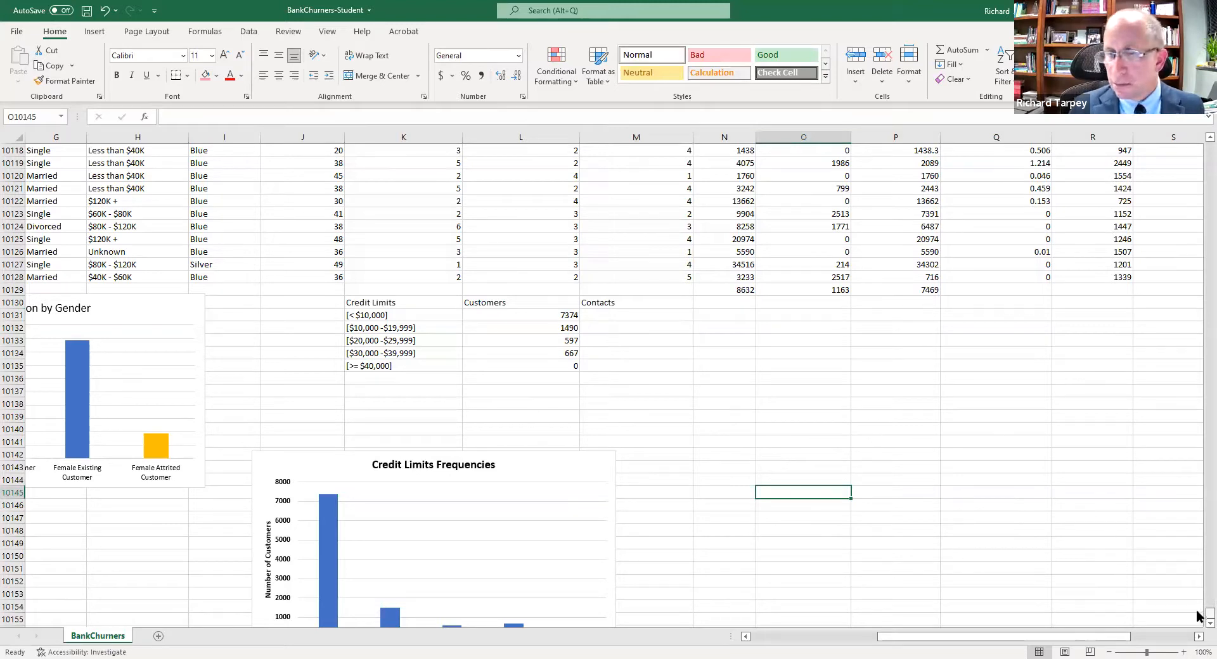
scroll(760, 485, down, 2)
click(711, 501)
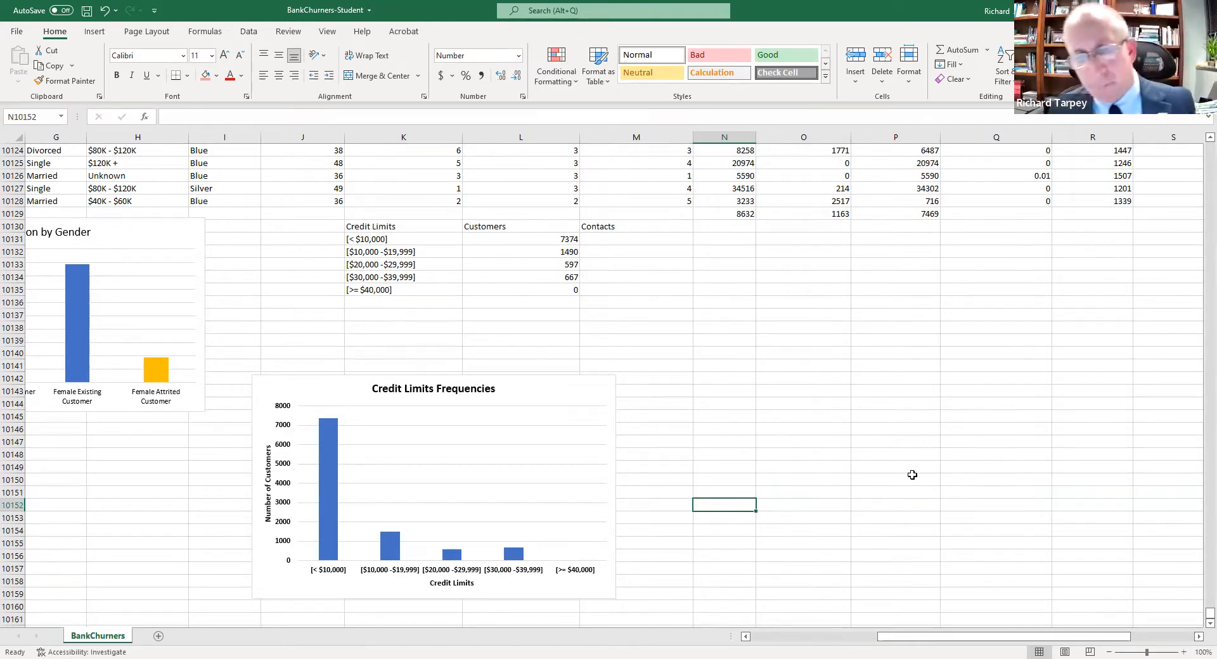
scroll(740, 355, down, 1)
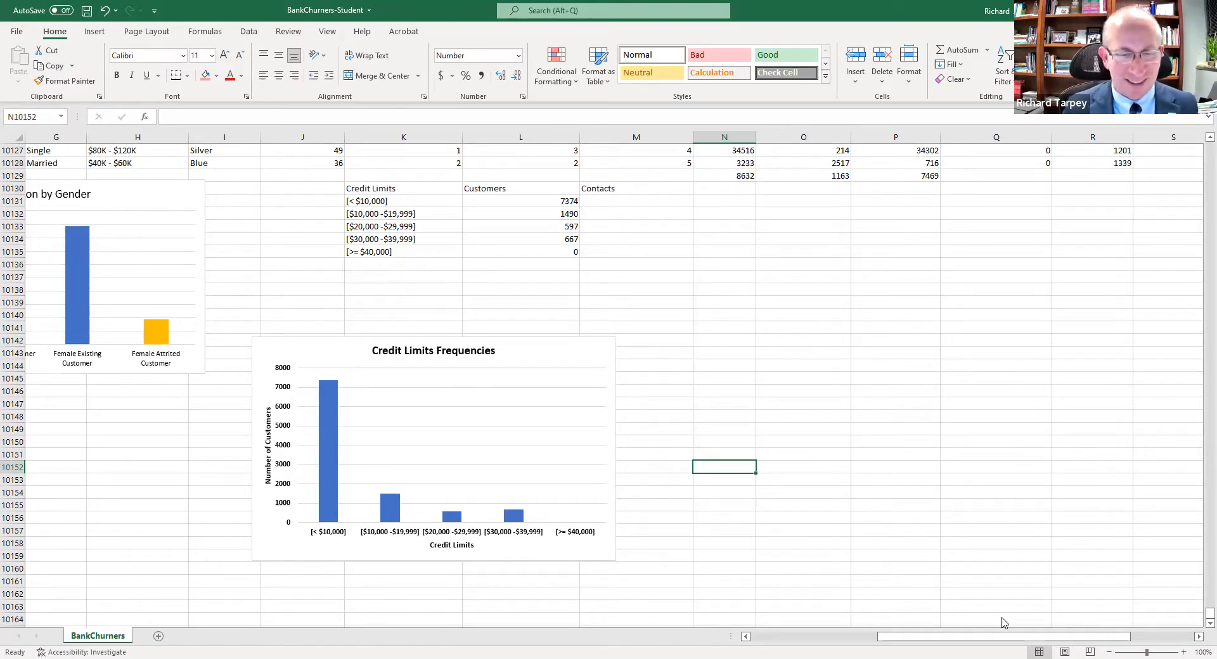
click(612, 184)
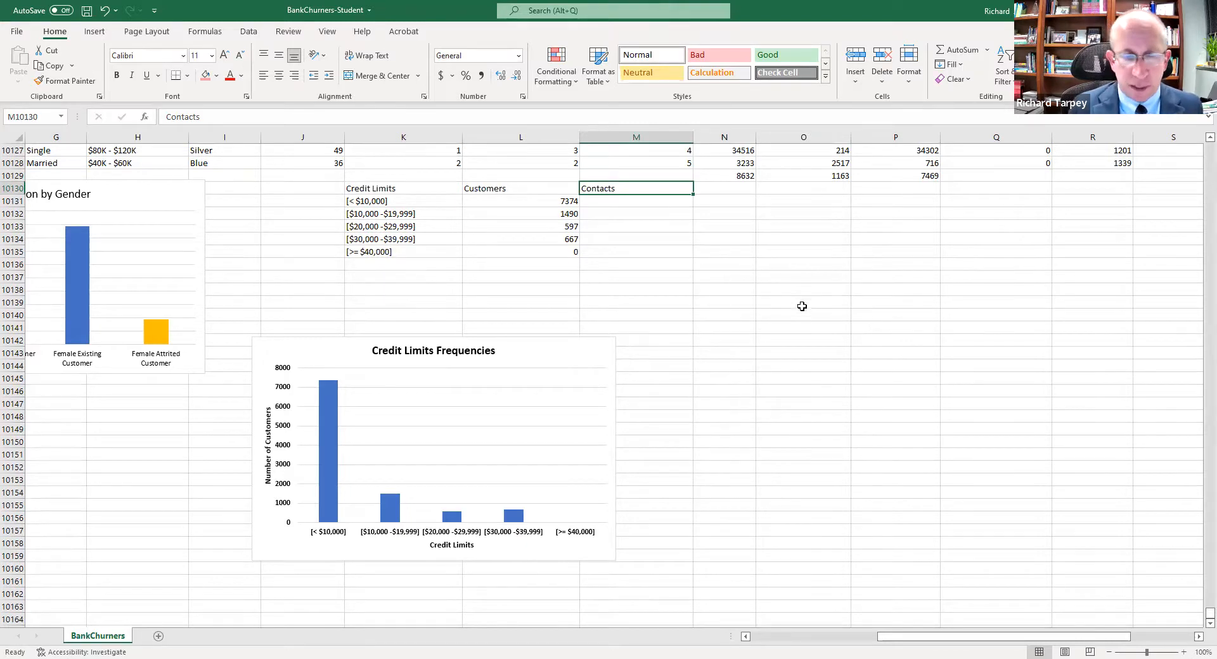
click(730, 358)
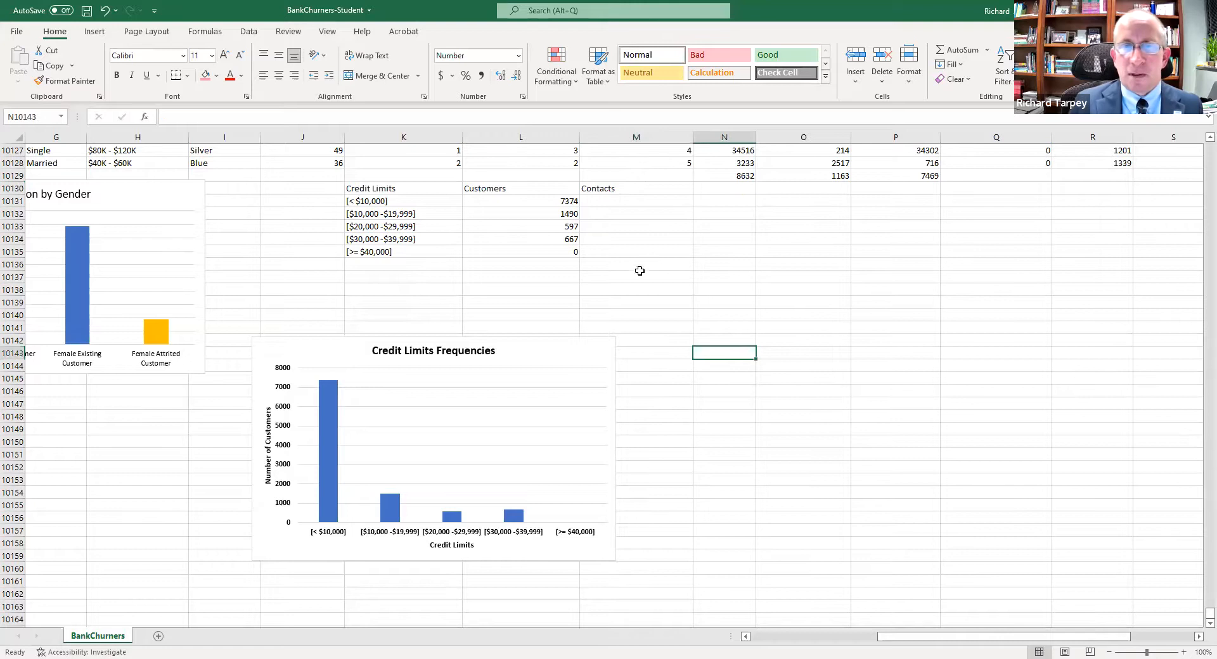
click(634, 190)
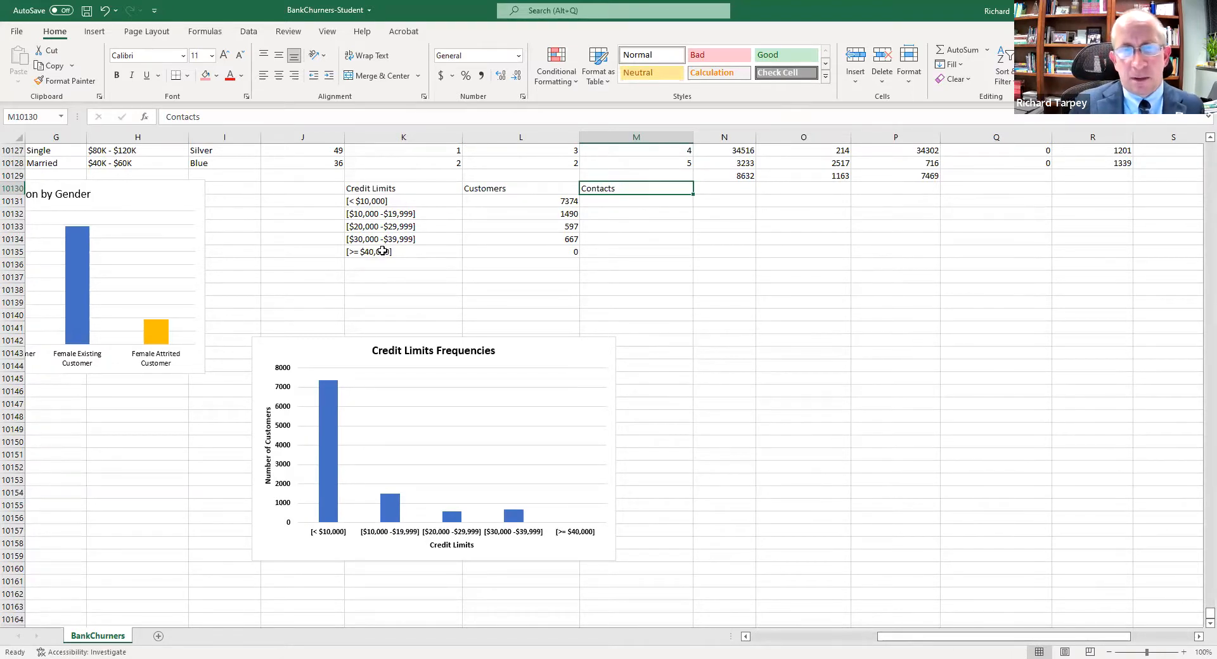
click(399, 239)
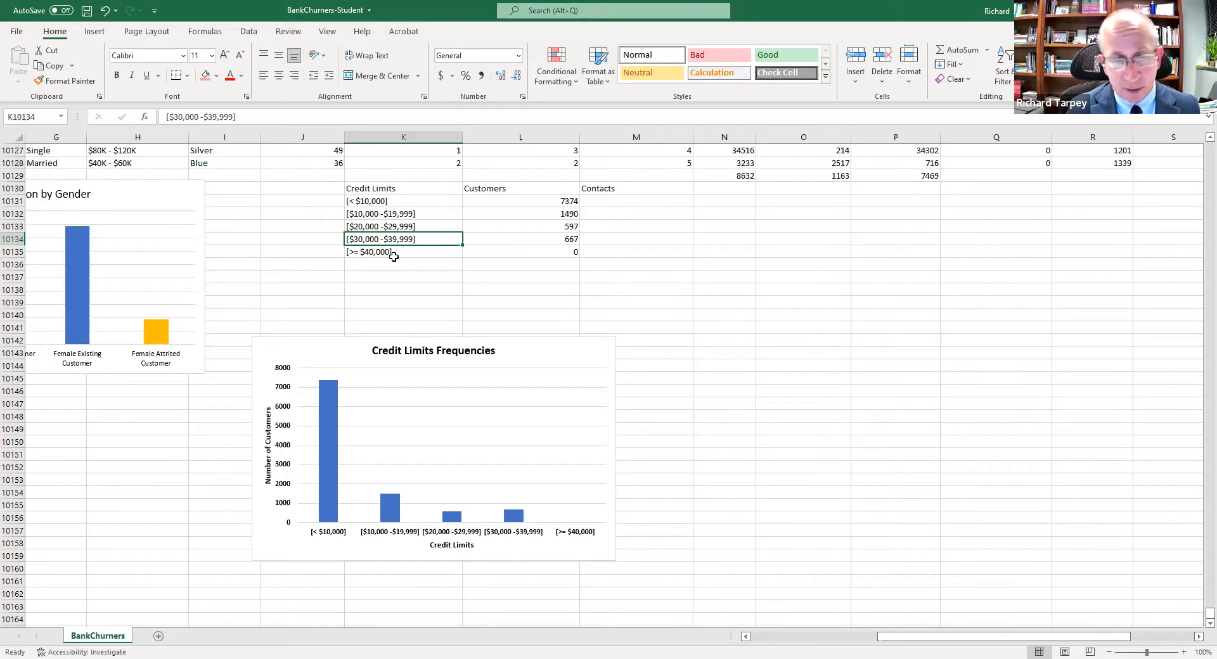
click(616, 240)
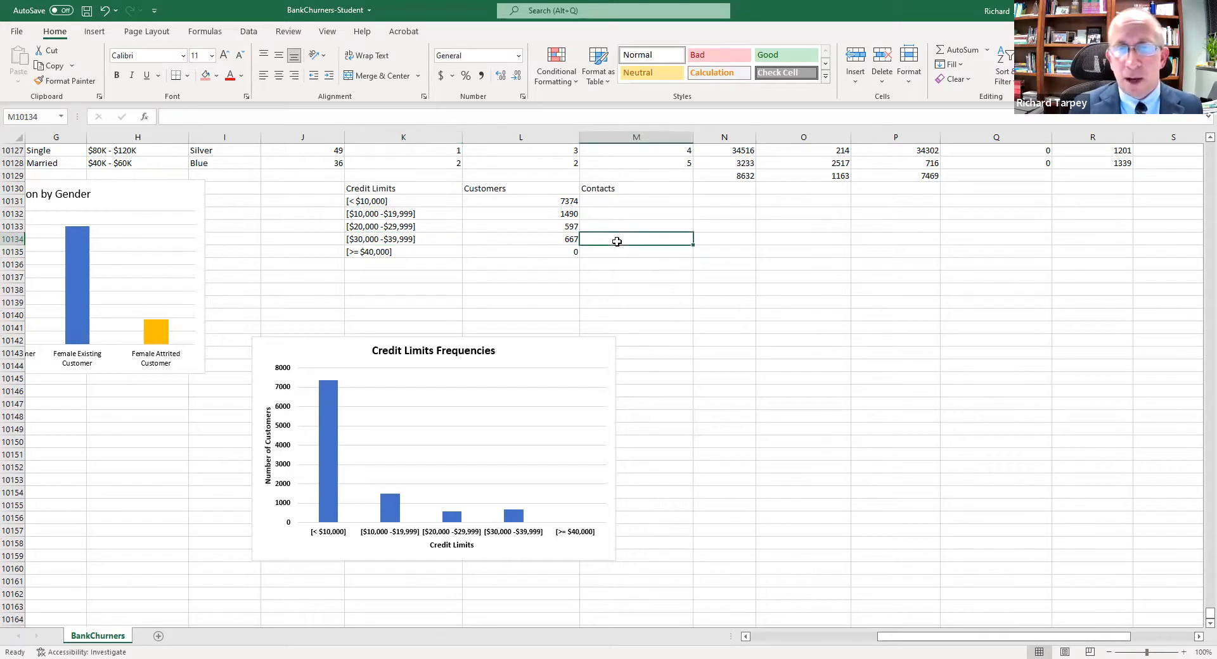
click(436, 239)
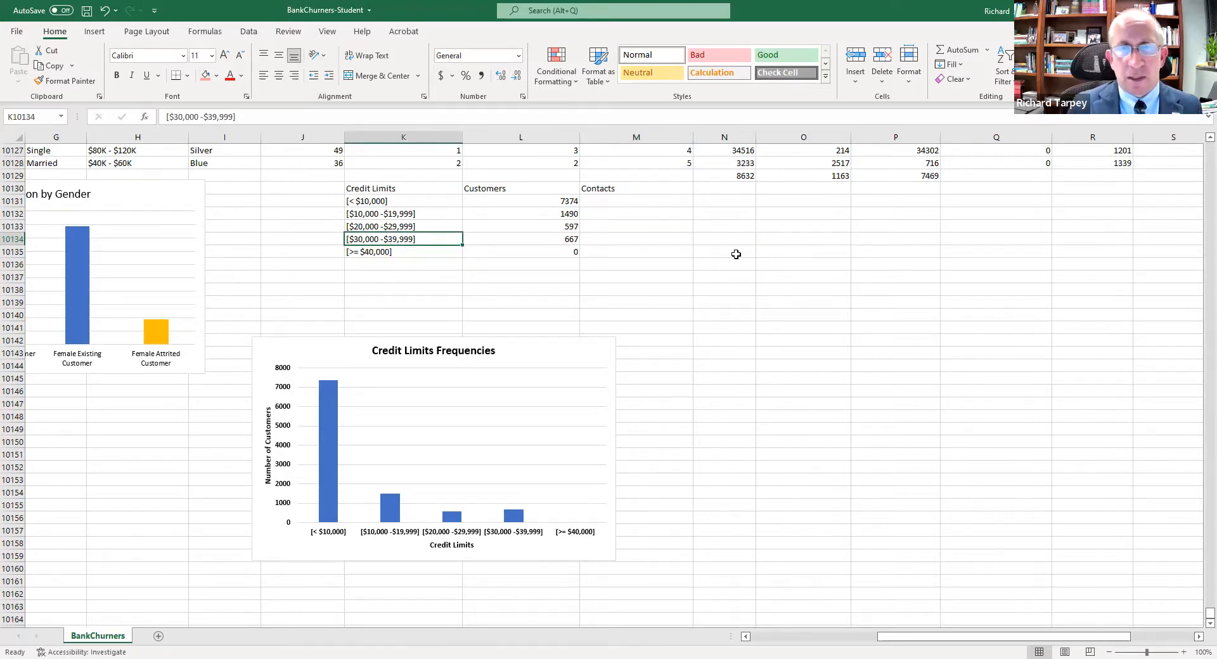
scroll(721, 265, up, 2)
click(636, 277)
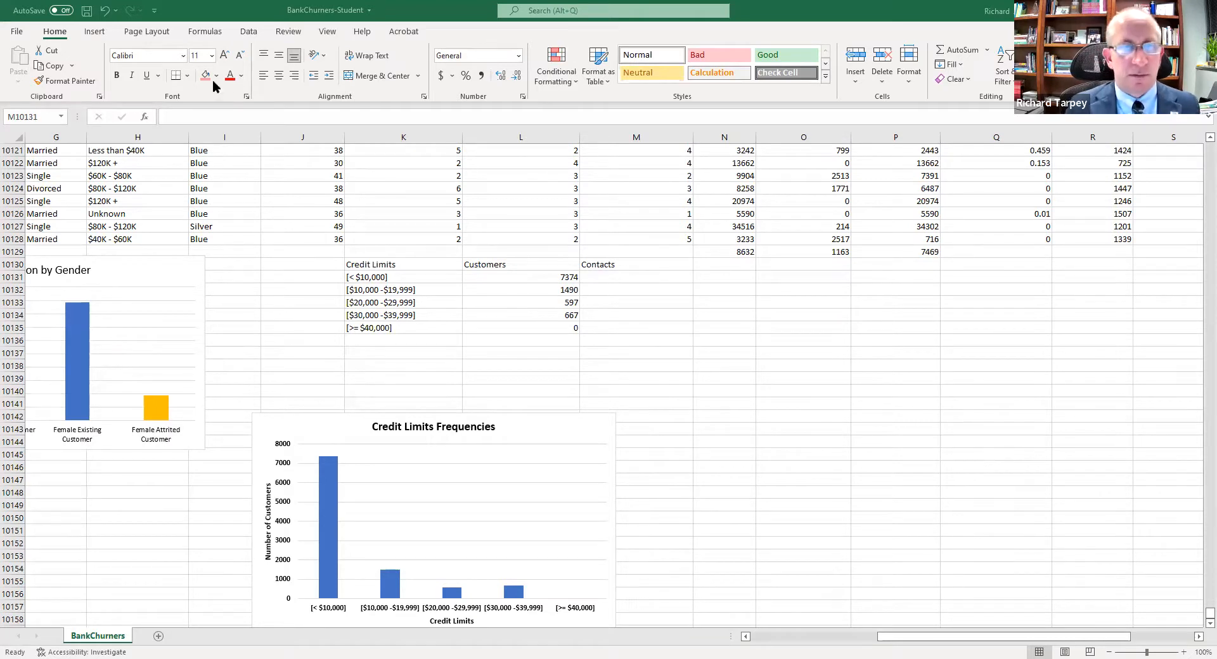
click(145, 118)
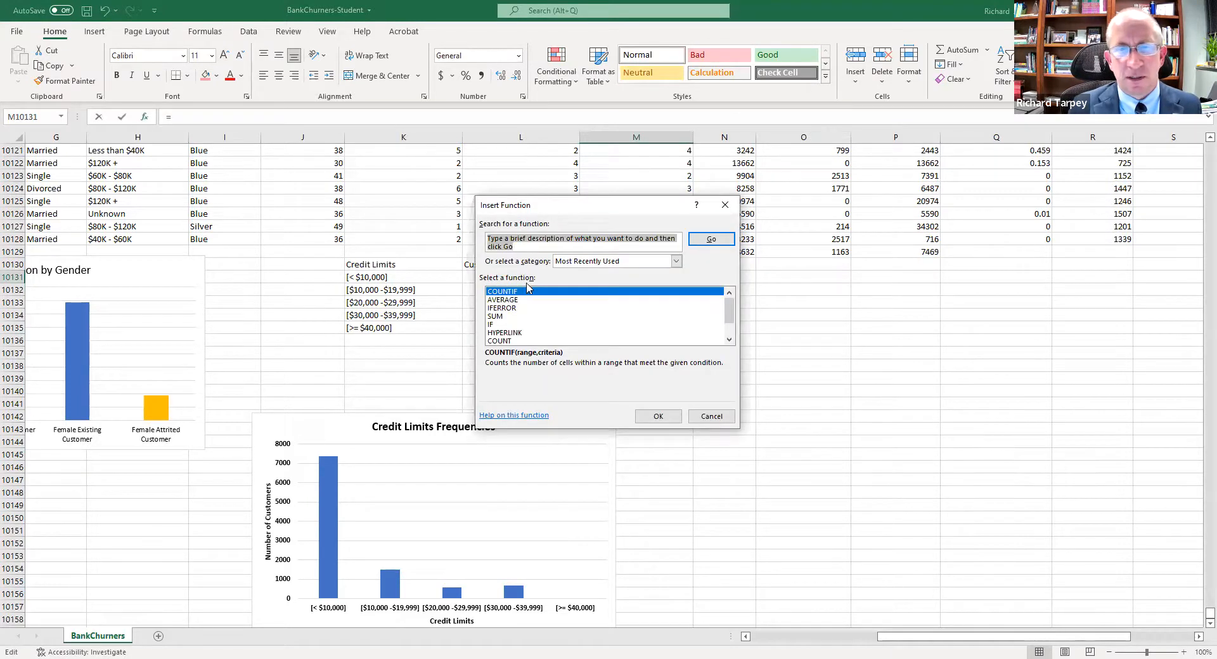
text(av)
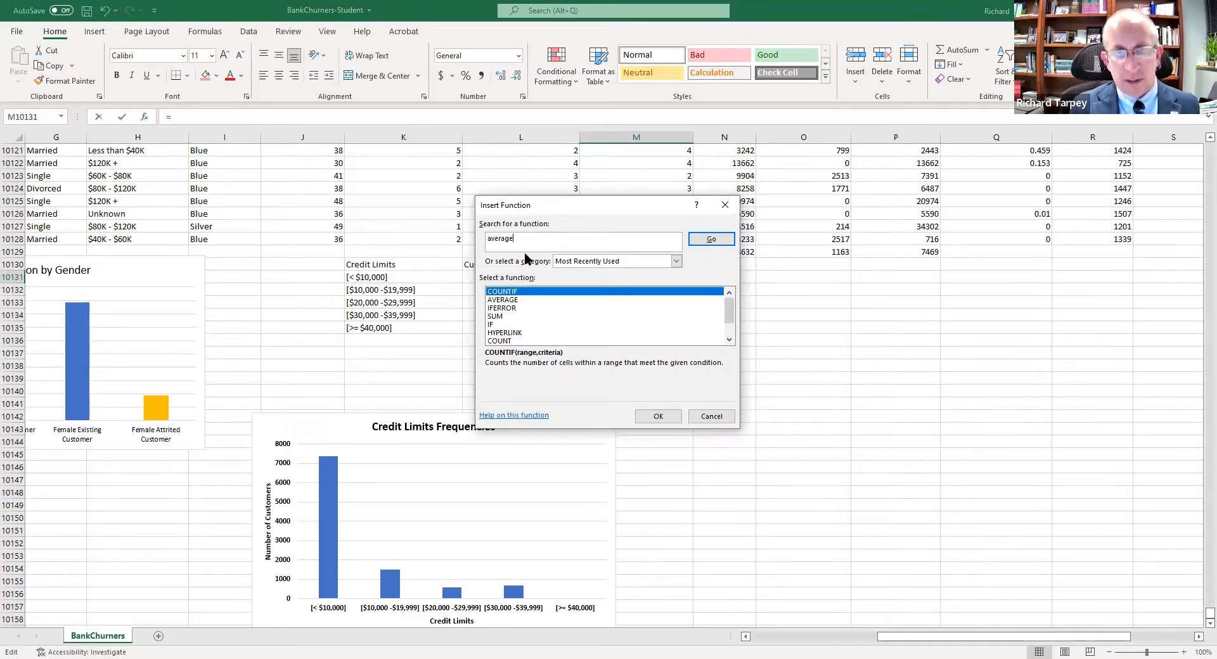
text(erage)
key(Return)
click(523, 300)
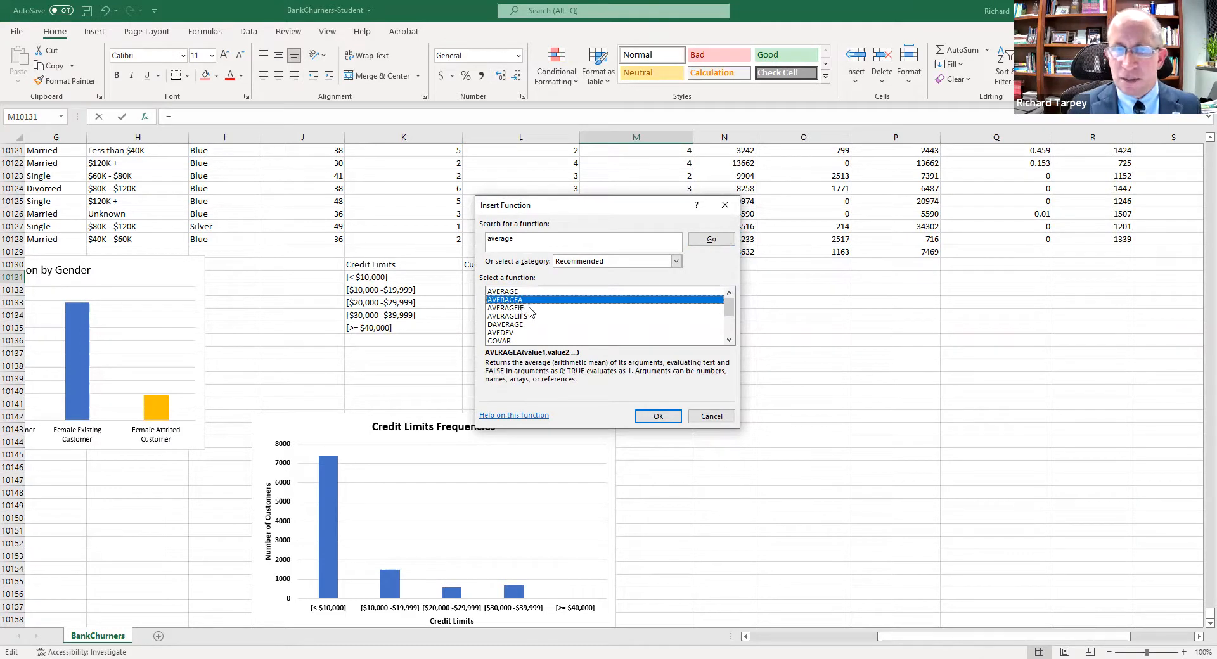
click(529, 309)
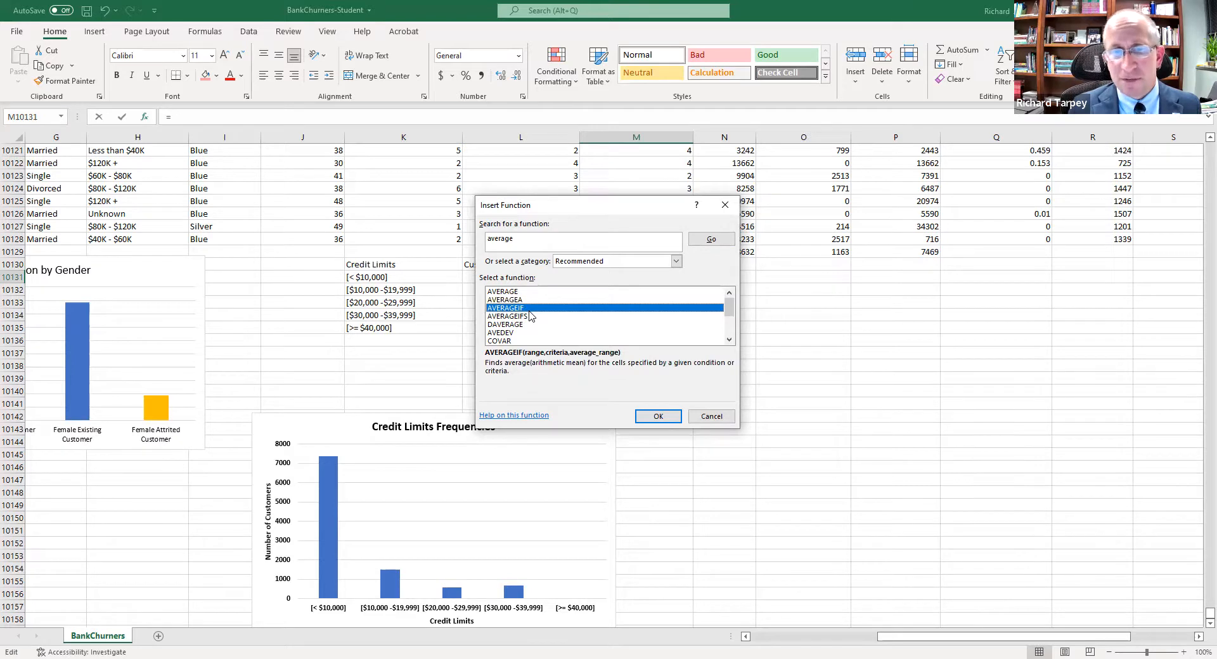
click(531, 318)
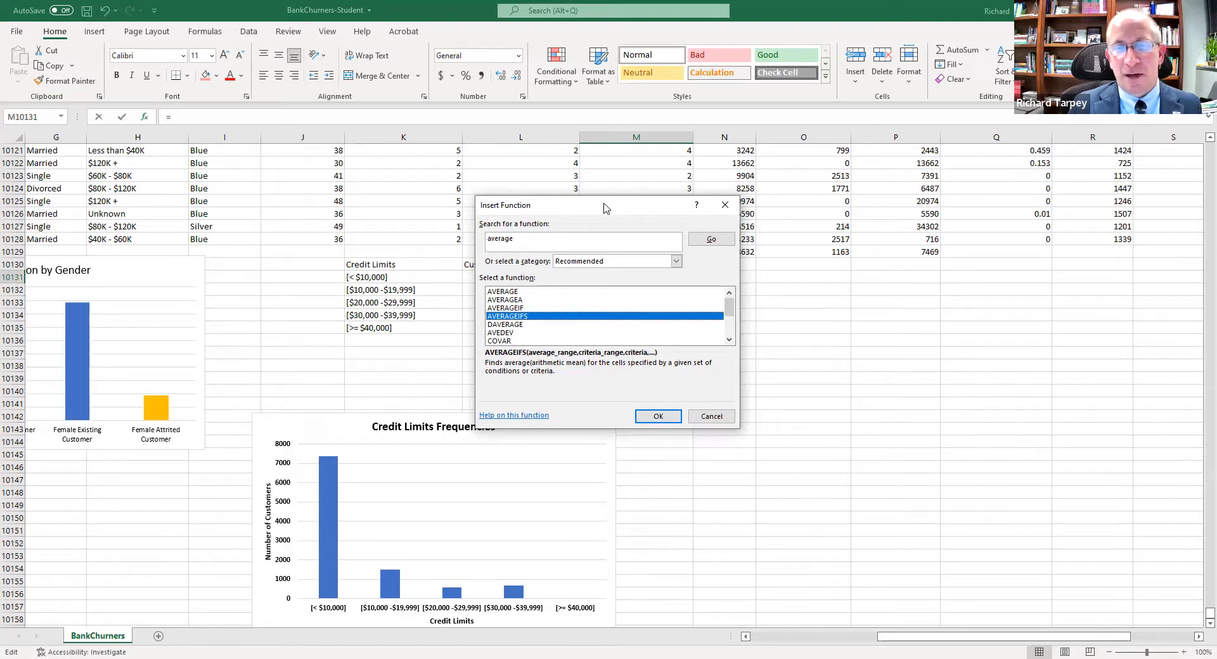
drag(604, 208, 830, 314)
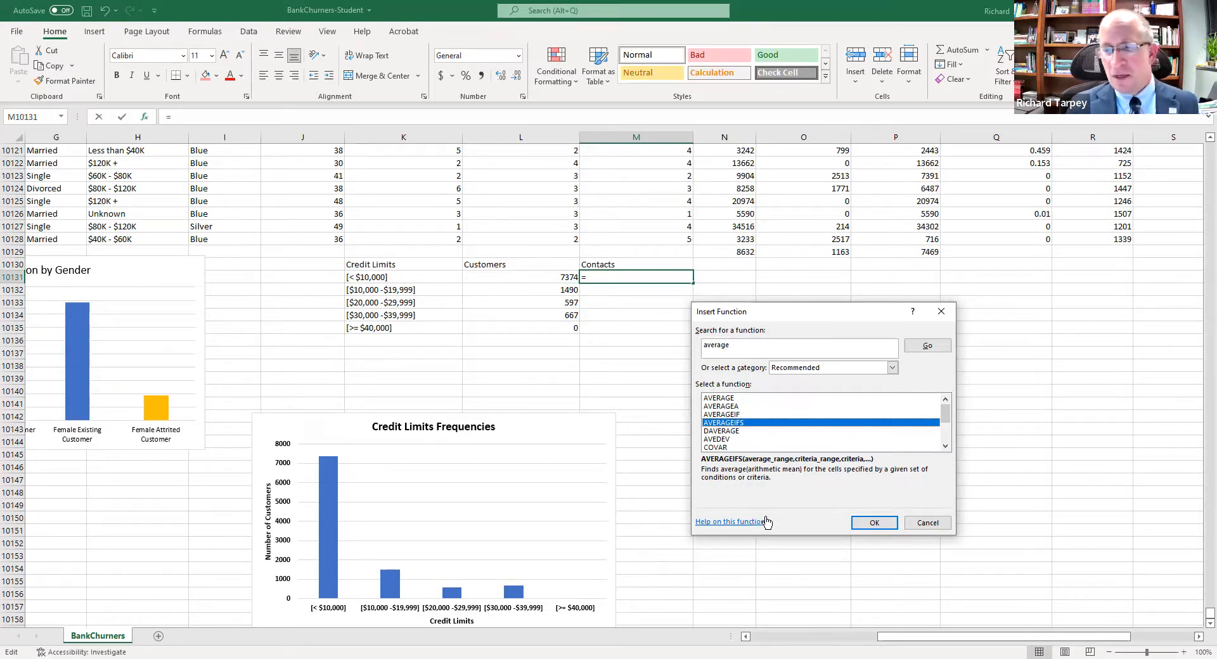
click(874, 523)
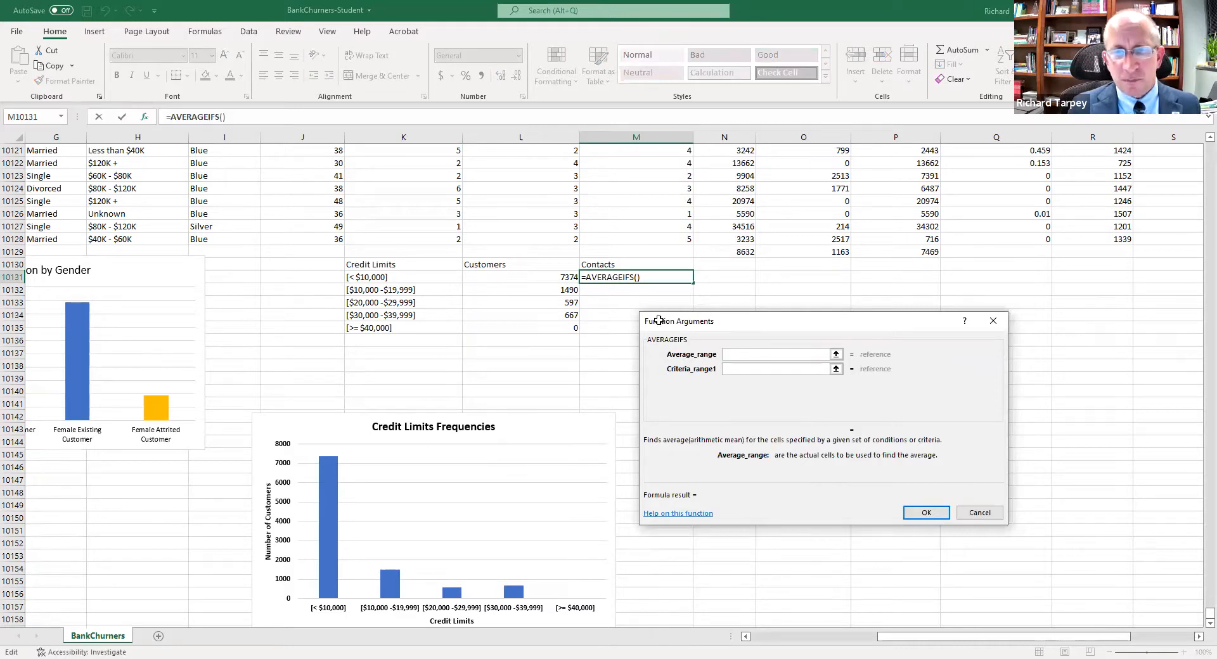
drag(709, 331, 709, 337)
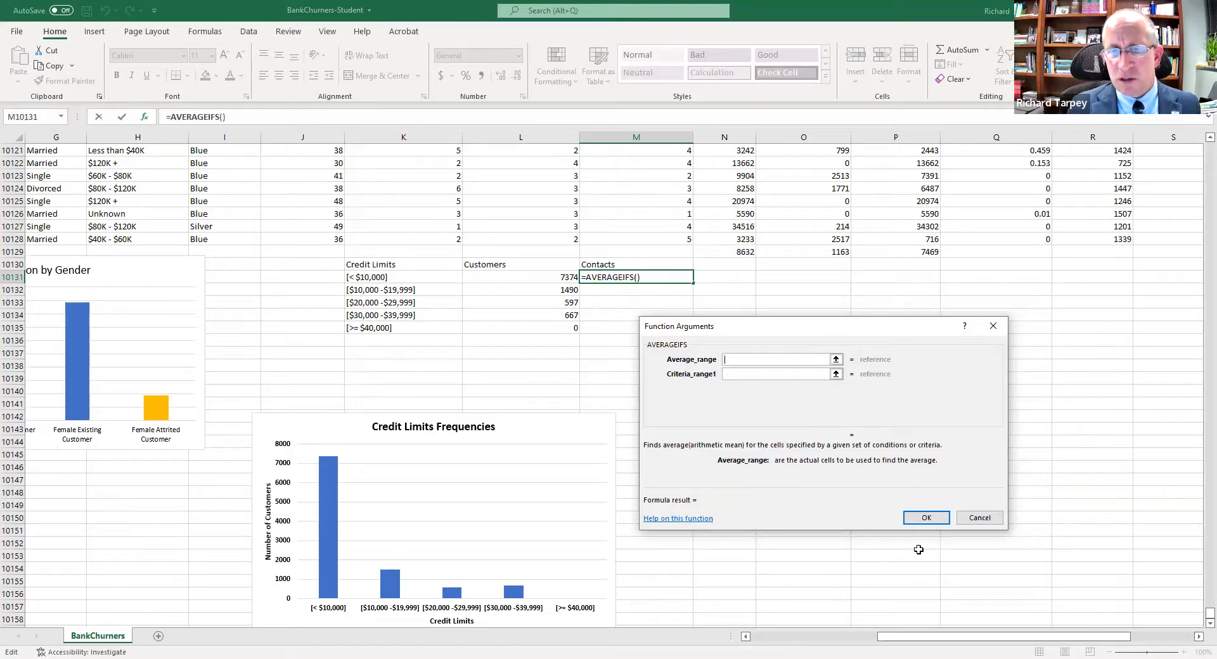
click(979, 518)
Try reusing the COUNTIF formula from L10131 in the Contacts cell M10131, and clear that cell again
click(550, 277)
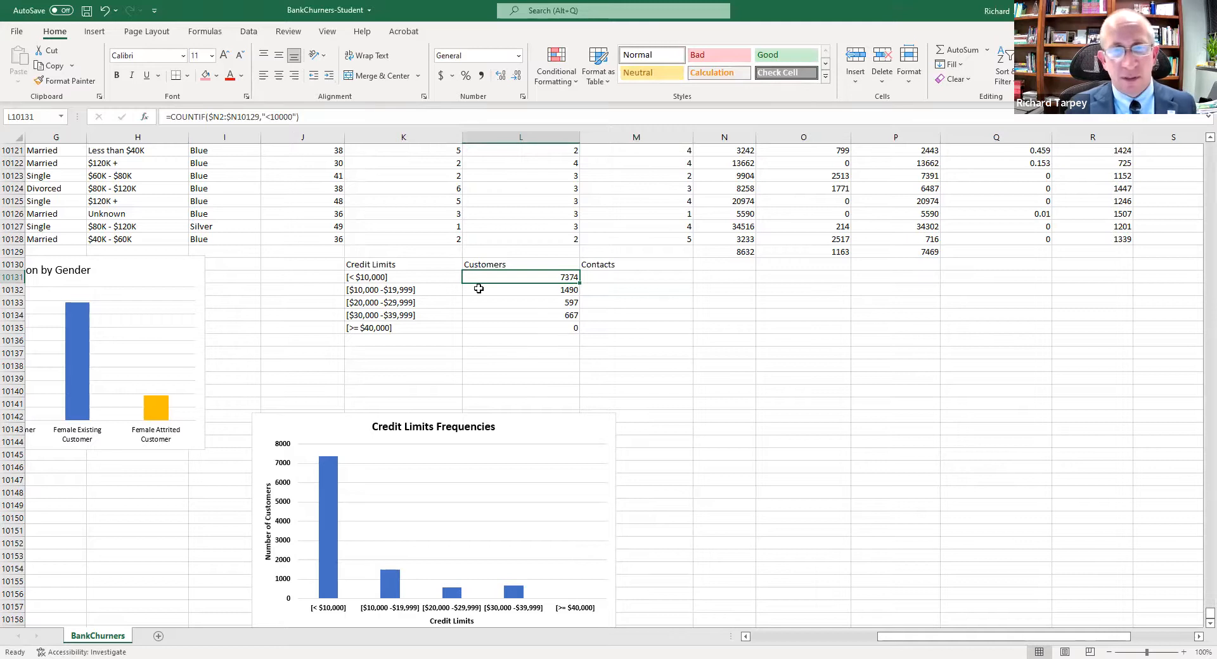
key(ctrl+c)
click(598, 279)
key(ctrl+v)
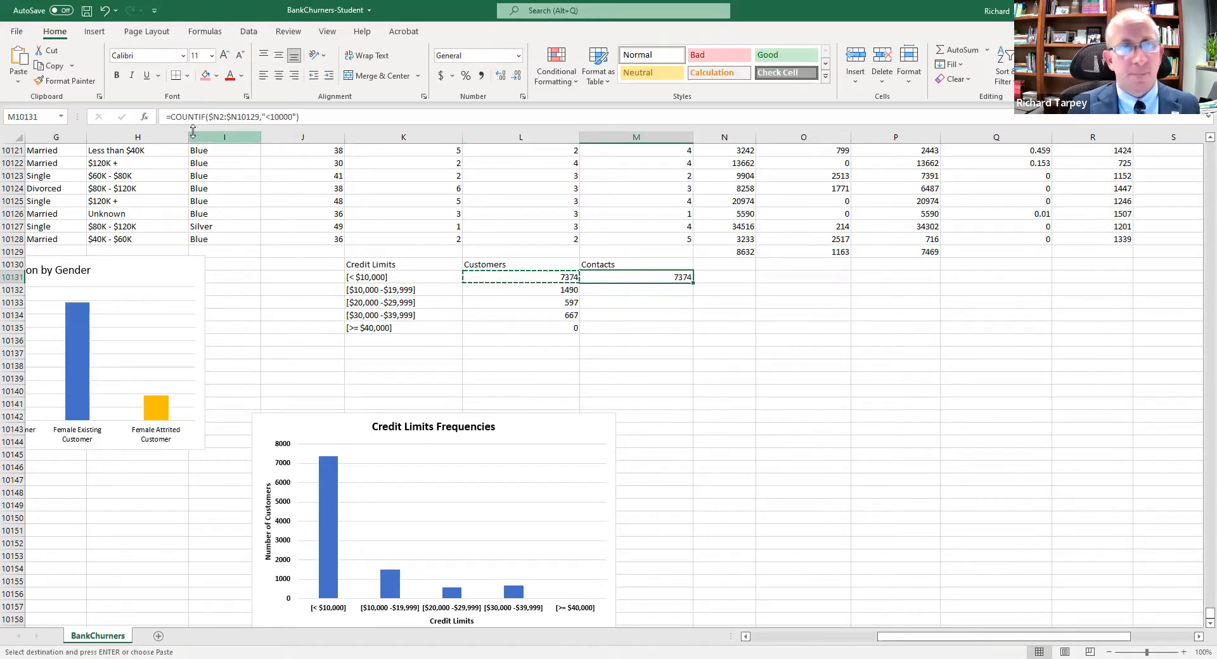
click(610, 268)
click(631, 276)
key(Delete)
Copy the COUNTIFS formula for the $10,000 - $19,999 range from L10132 into the Contacts cell M10132
click(567, 290)
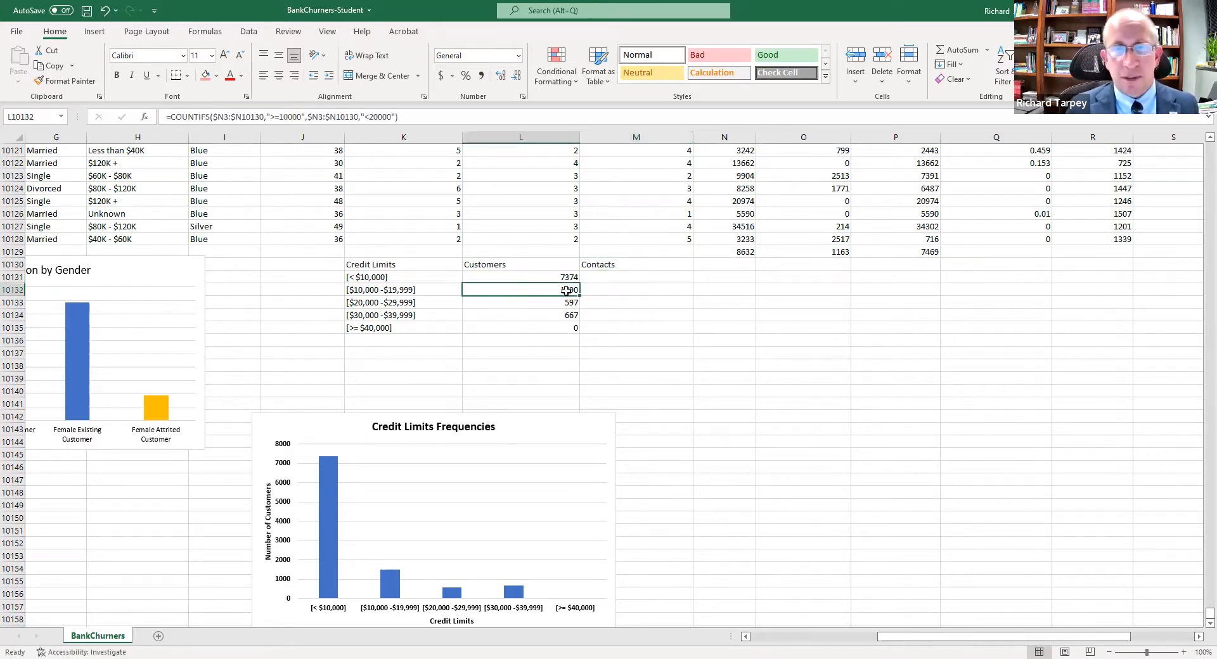
key(ctrl+c)
click(620, 289)
key(ctrl+v)
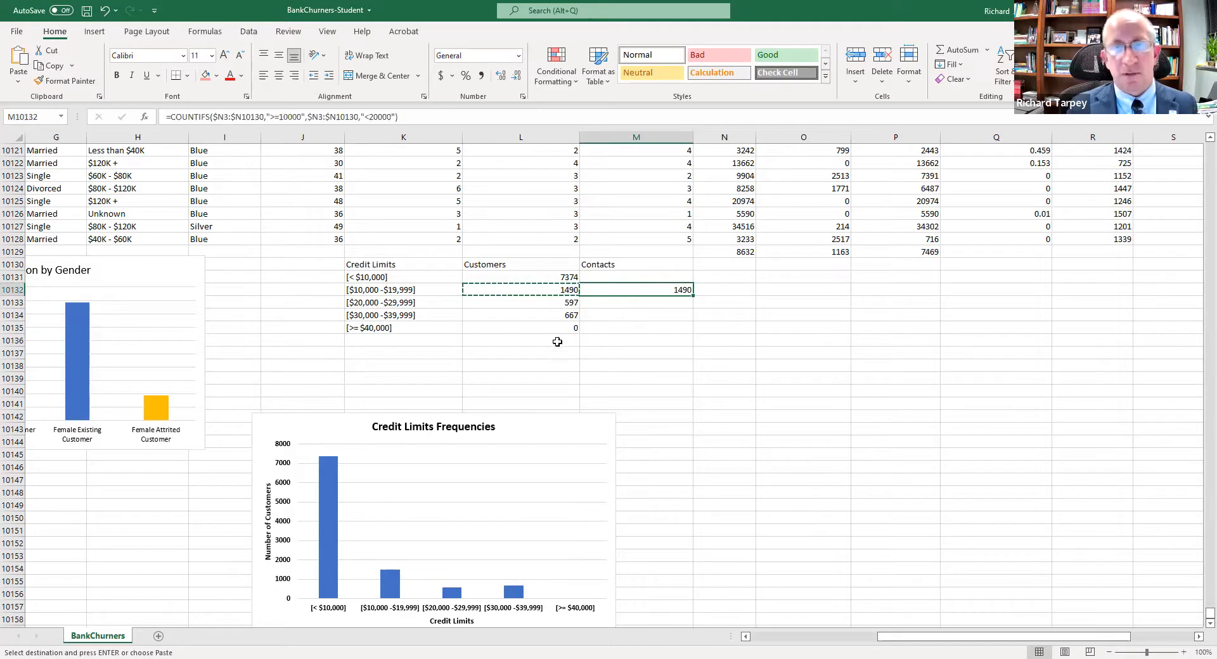
click(483, 288)
click(656, 287)
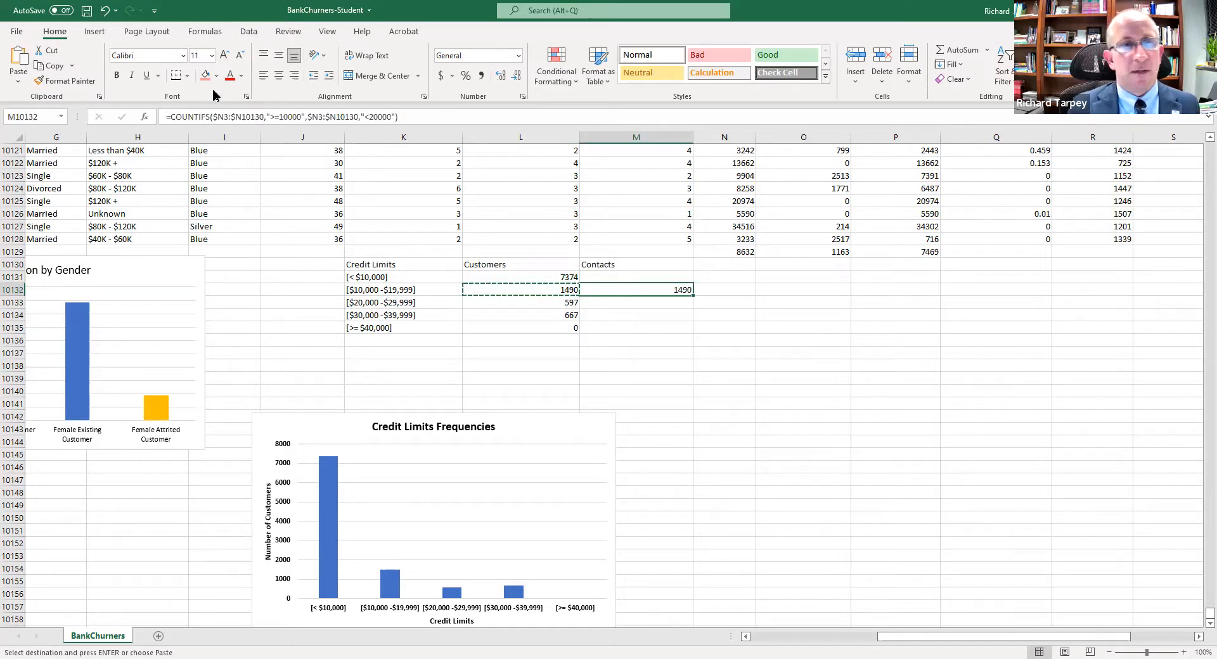
Change the function of the copied formula in Contacts cell M10132 to AVERAGEIFS, keeping its criteria arguments
click(173, 117)
key(Delete)
key(Delete)
key(Delete)
key(Delete)
key(Delete)
text(average)
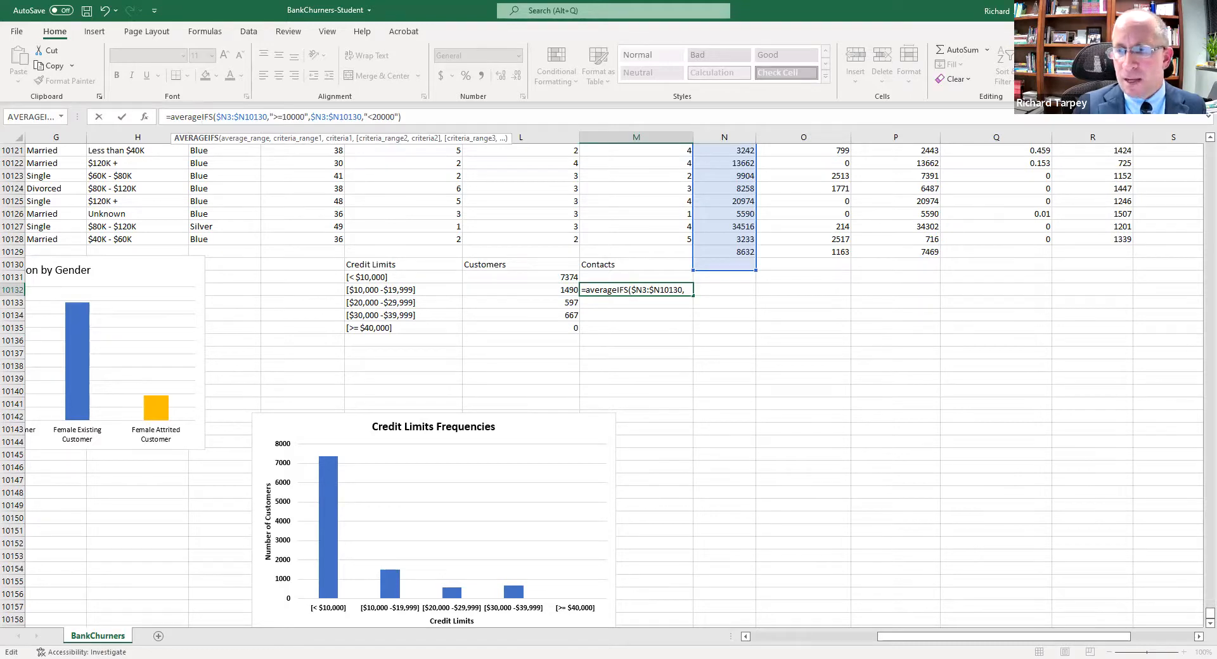
Insert $M3:$M10130, the contacts count column, as the average range in M10132's AVERAGEIFS formula and enter it
drag(1210, 613, 1198, 127)
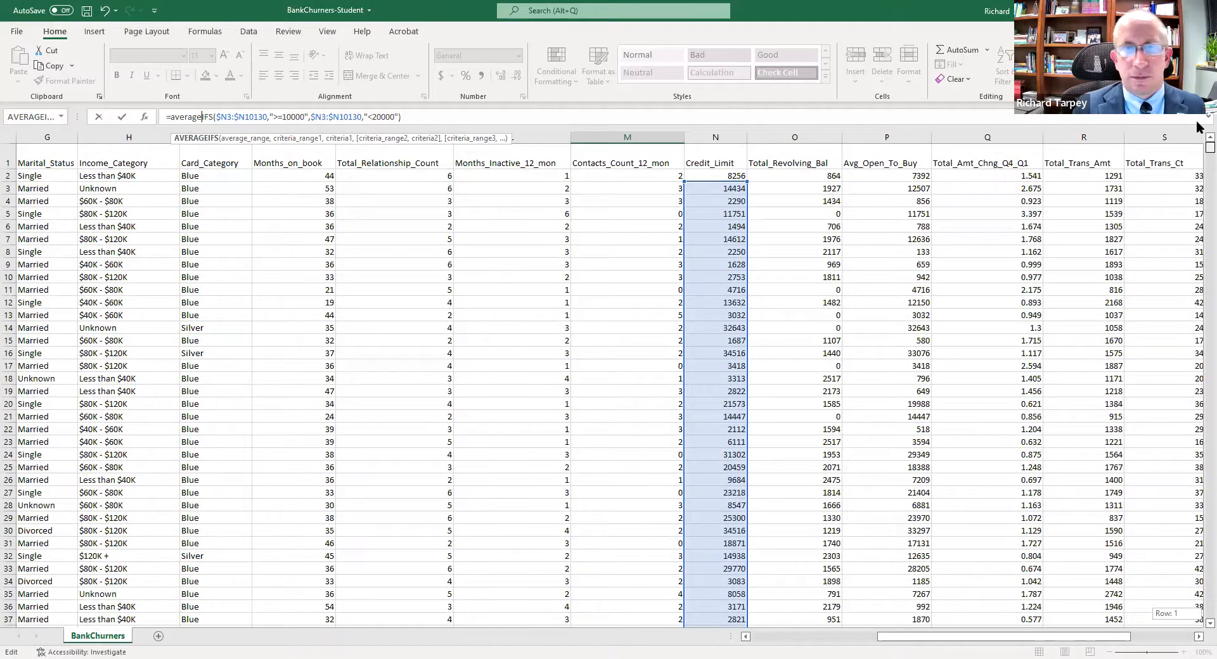
drag(1196, 128, 1207, 615)
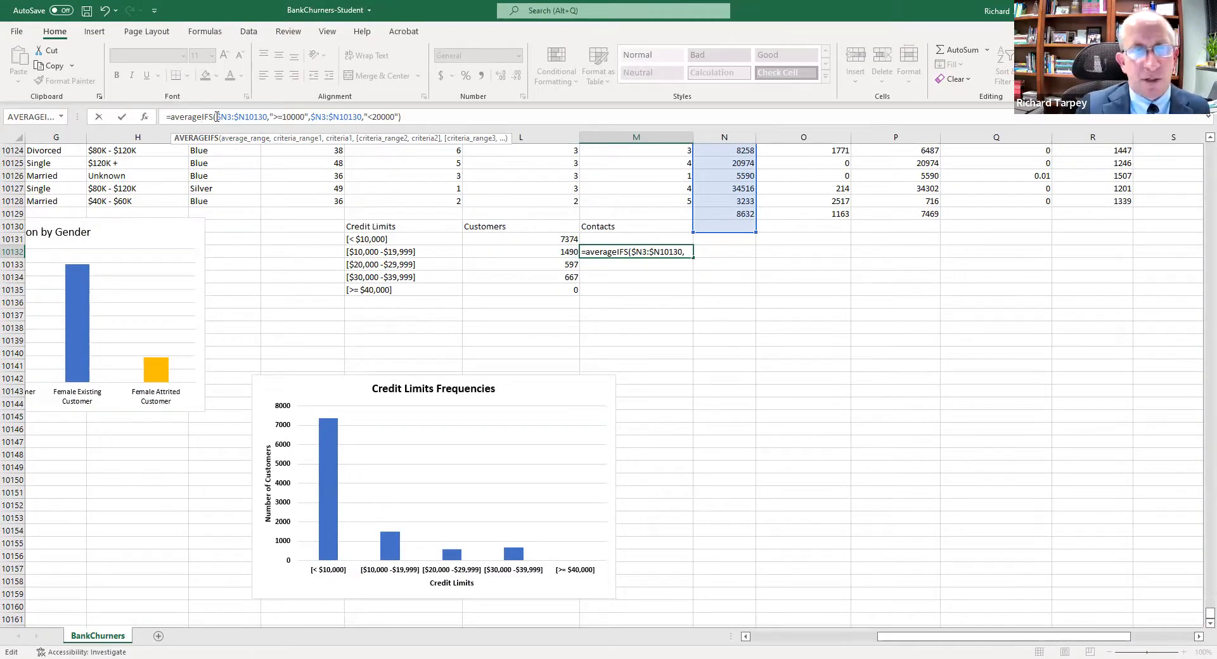
drag(217, 117, 266, 118)
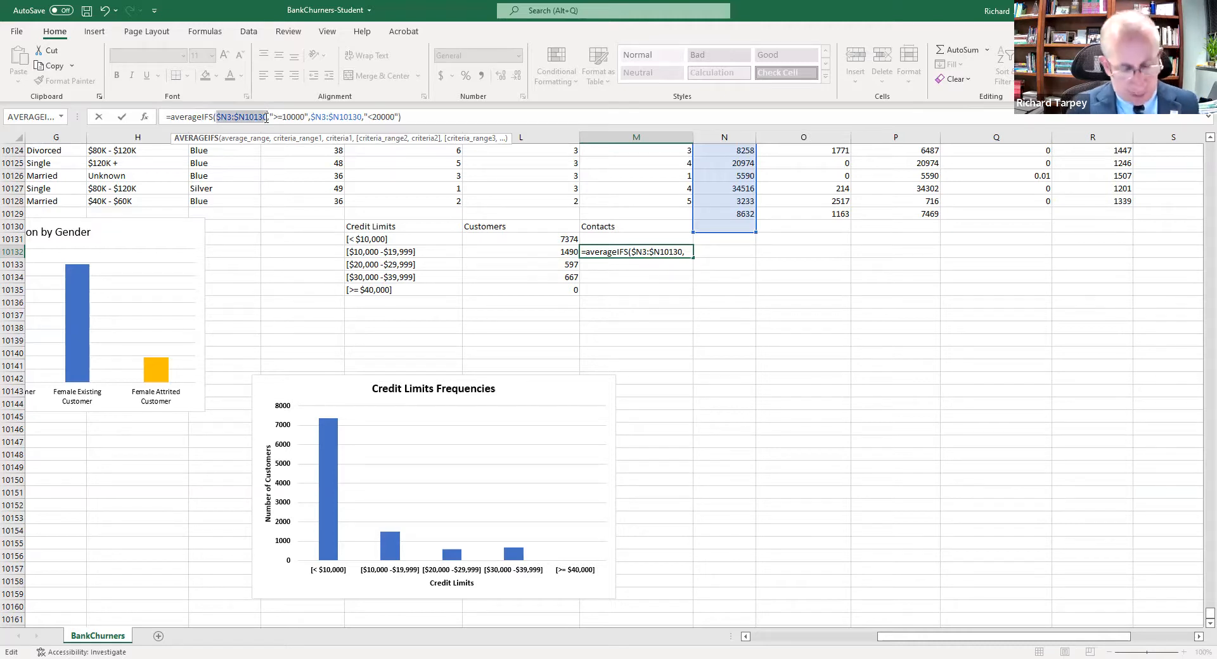
click(219, 118)
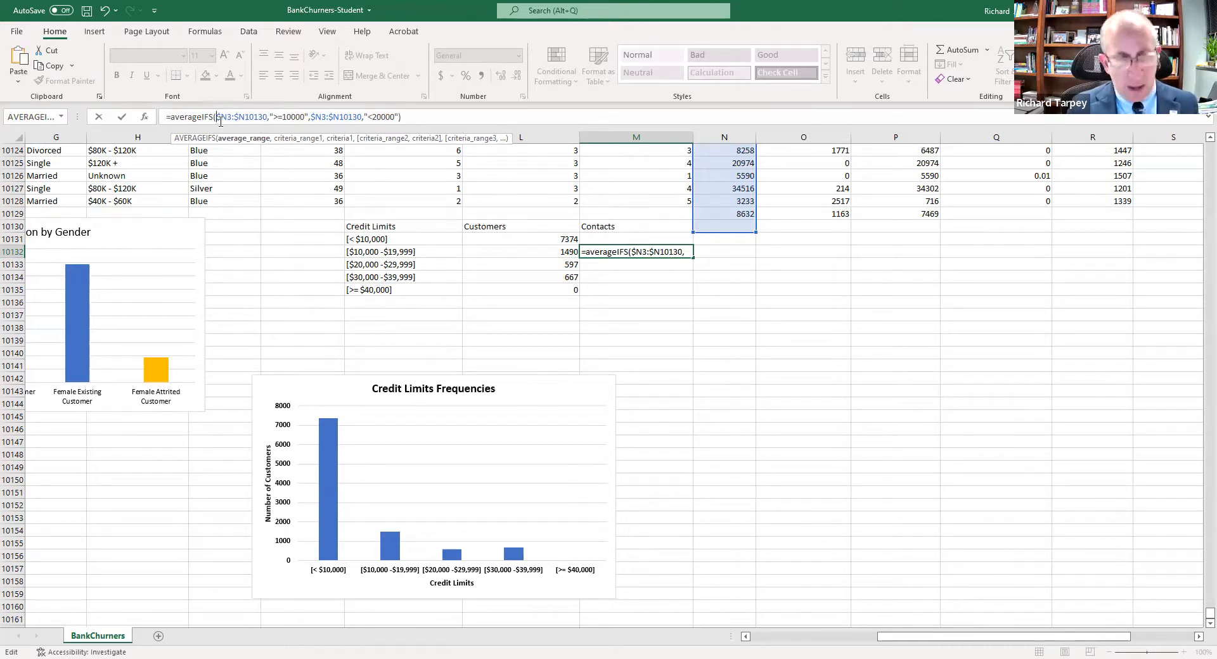
key(ctrl+v)
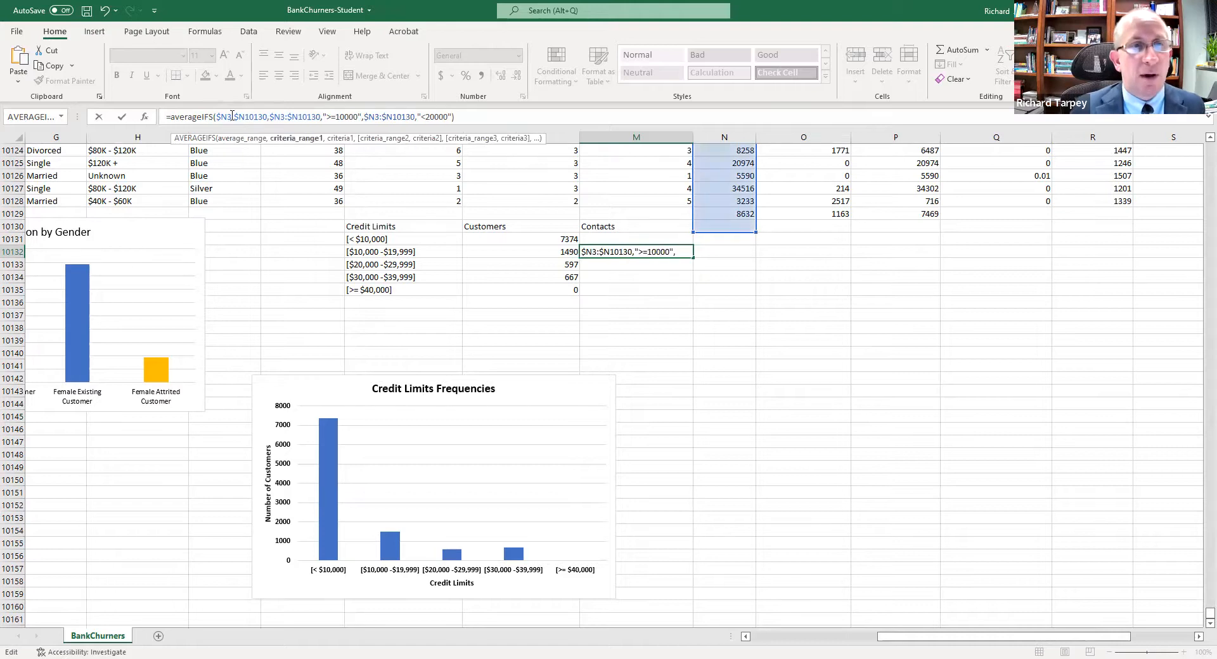
text(,)
key(Delete)
text(m)
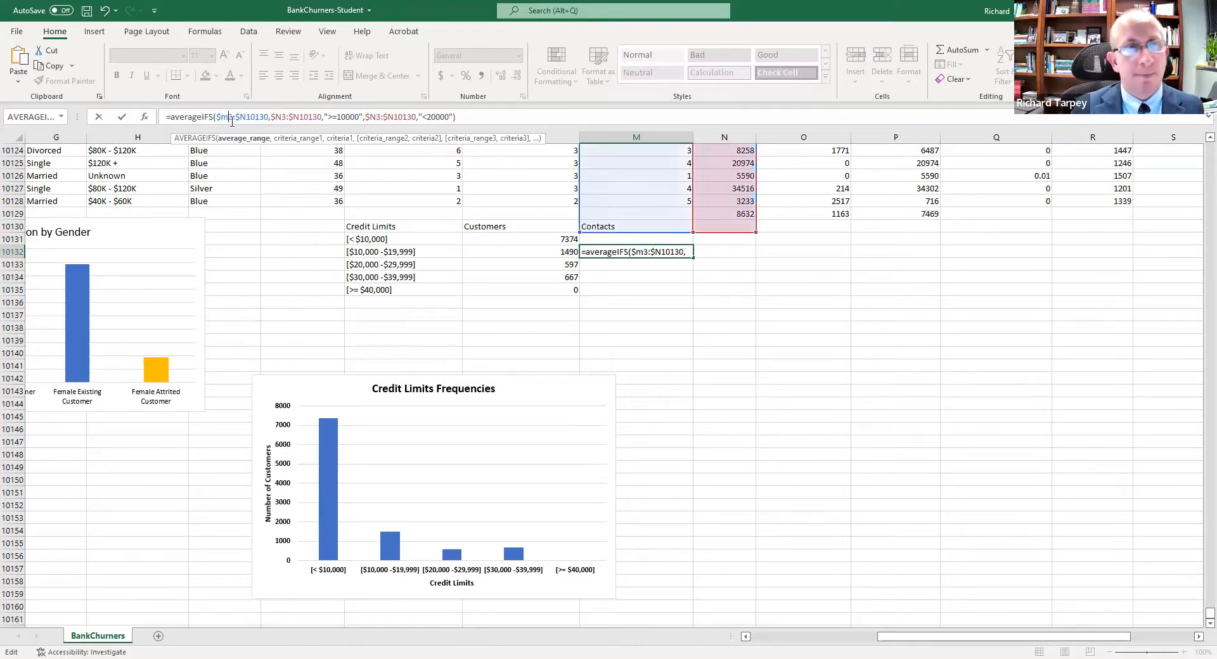
click(240, 119)
key(Delete)
text(m)
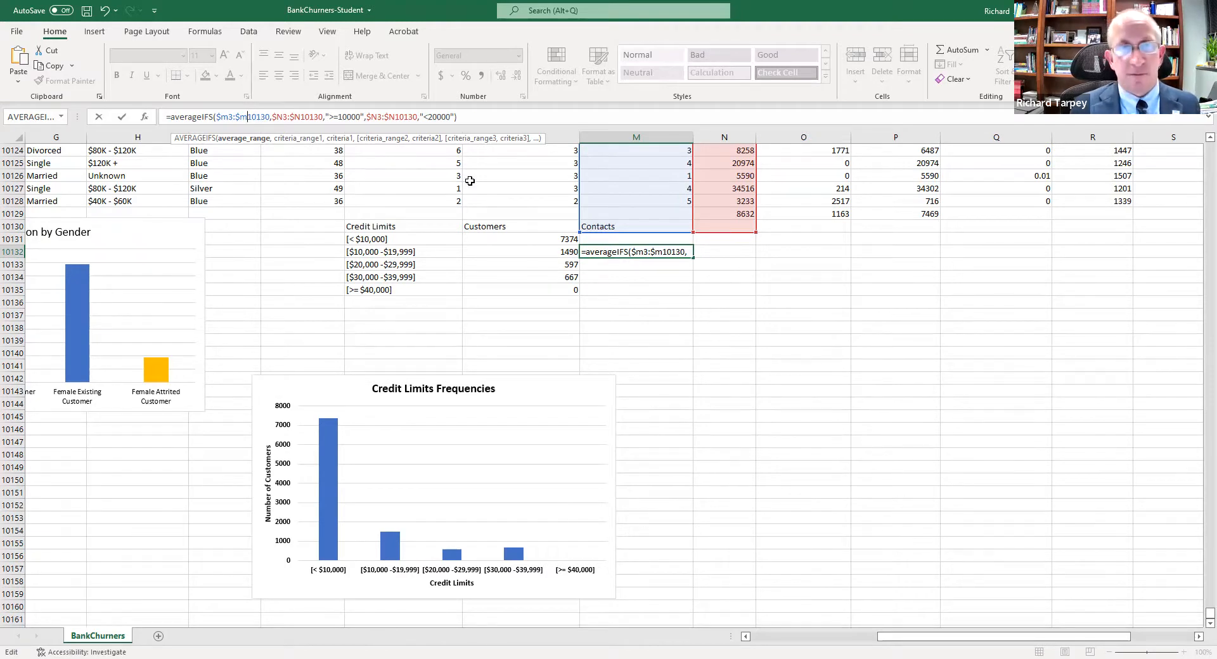
key(ctrl+Return)
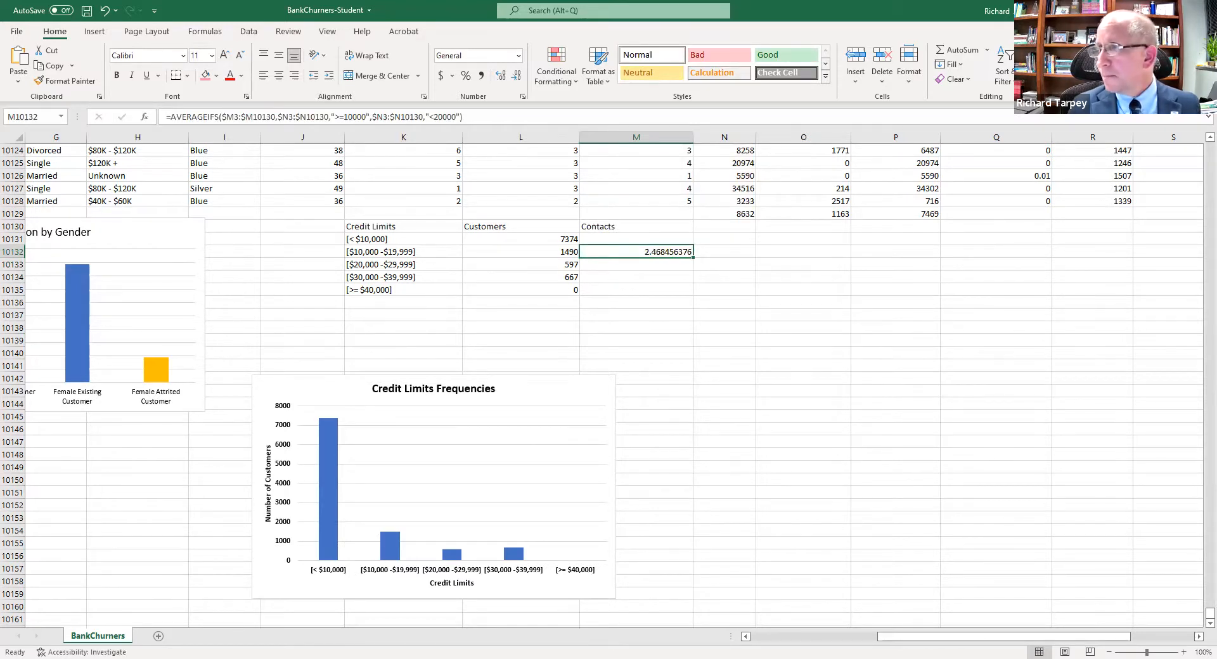
key(F2)
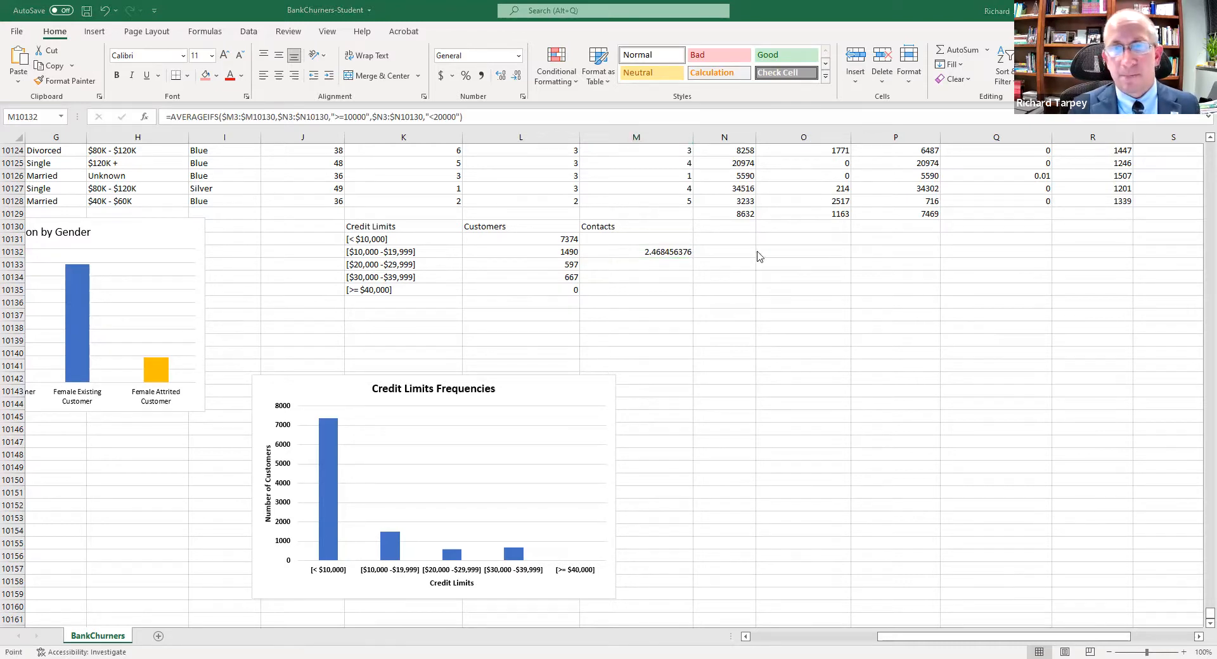
click(736, 252)
key(Escape)
click(733, 255)
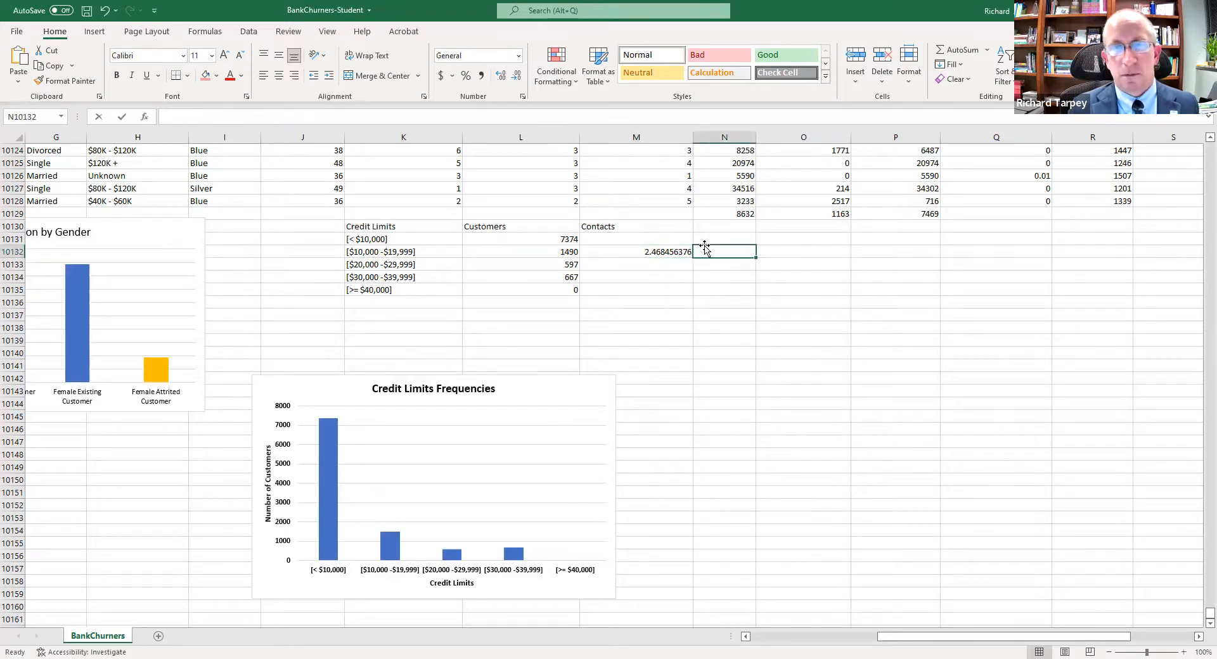
text(=SUMIF($N$3:$N$10129,"<=10000",$M$3:$M$10129)/COUNTIF($N$3:$N$10129,"<=10000"))
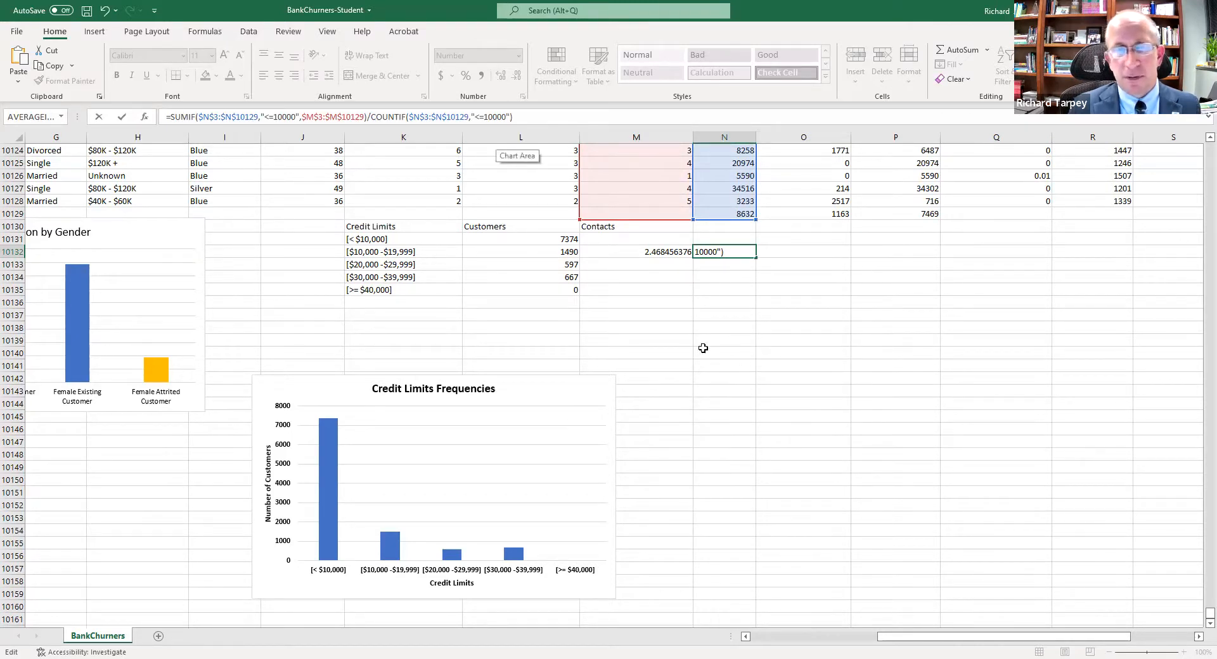
key(Escape)
Format the average in M10132 as a Number with 2 decimal places
key(Left)
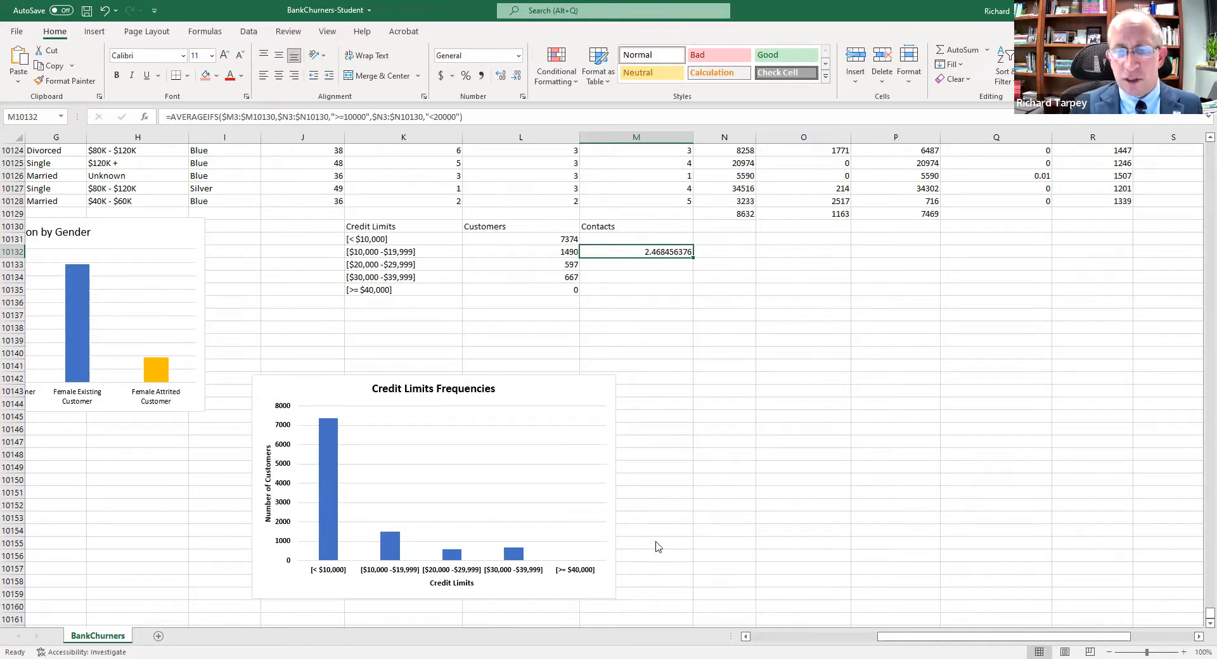
key(ctrl+1)
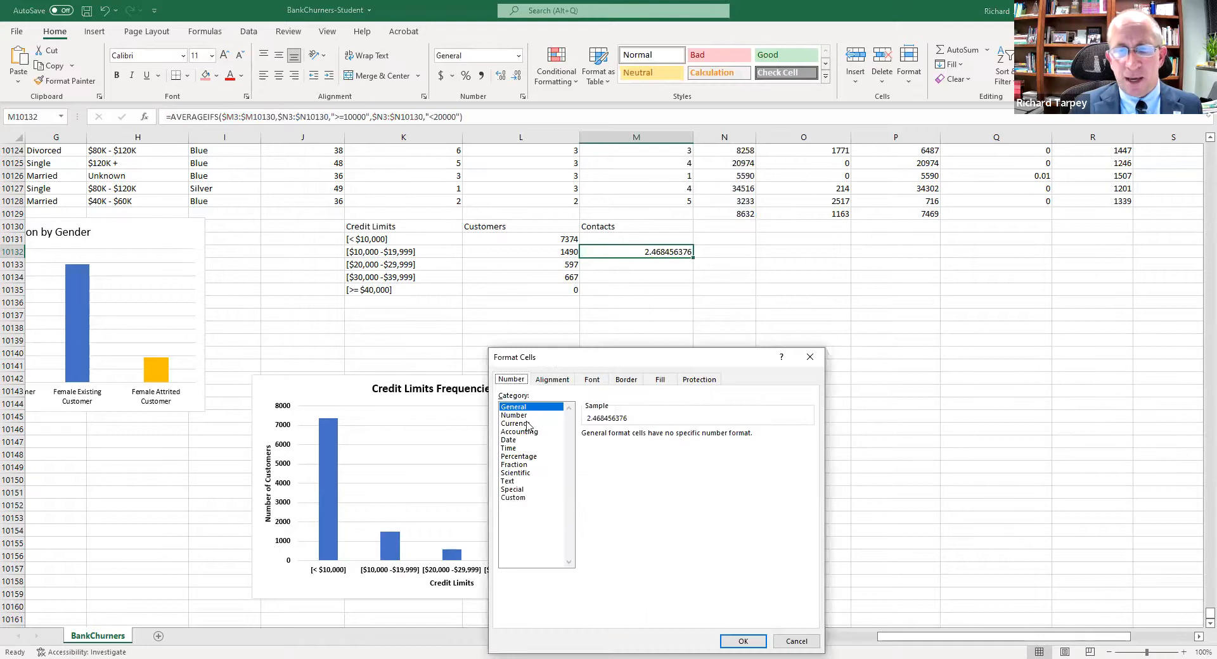
click(525, 415)
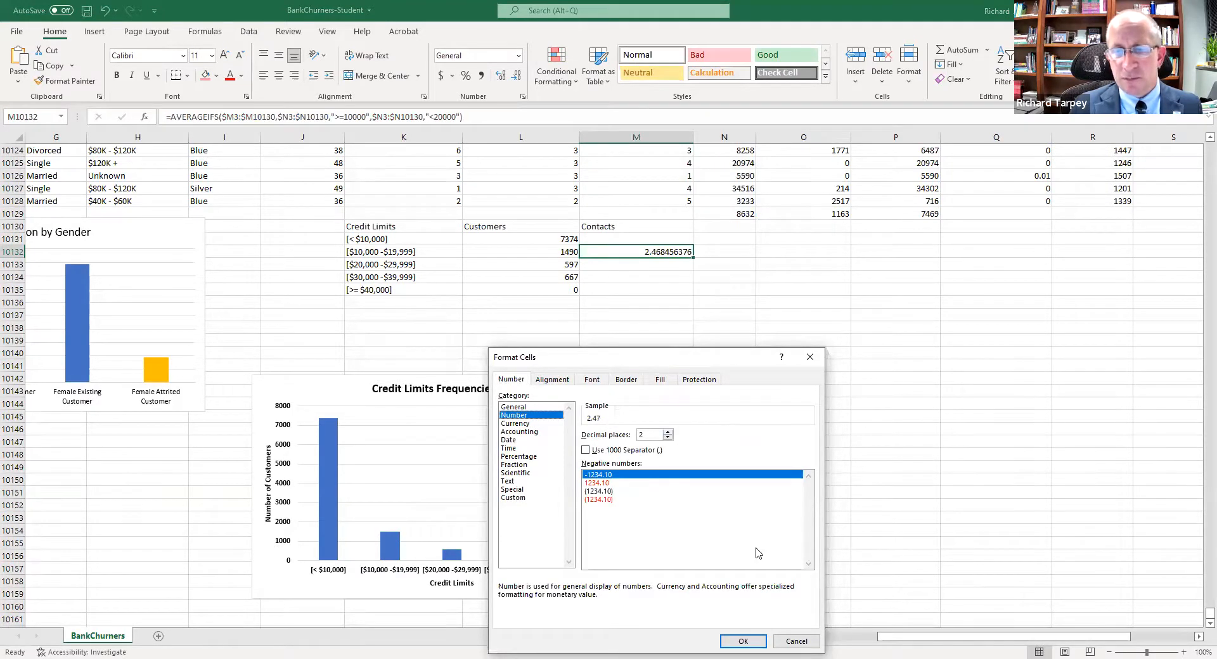
drag(702, 366, 737, 247)
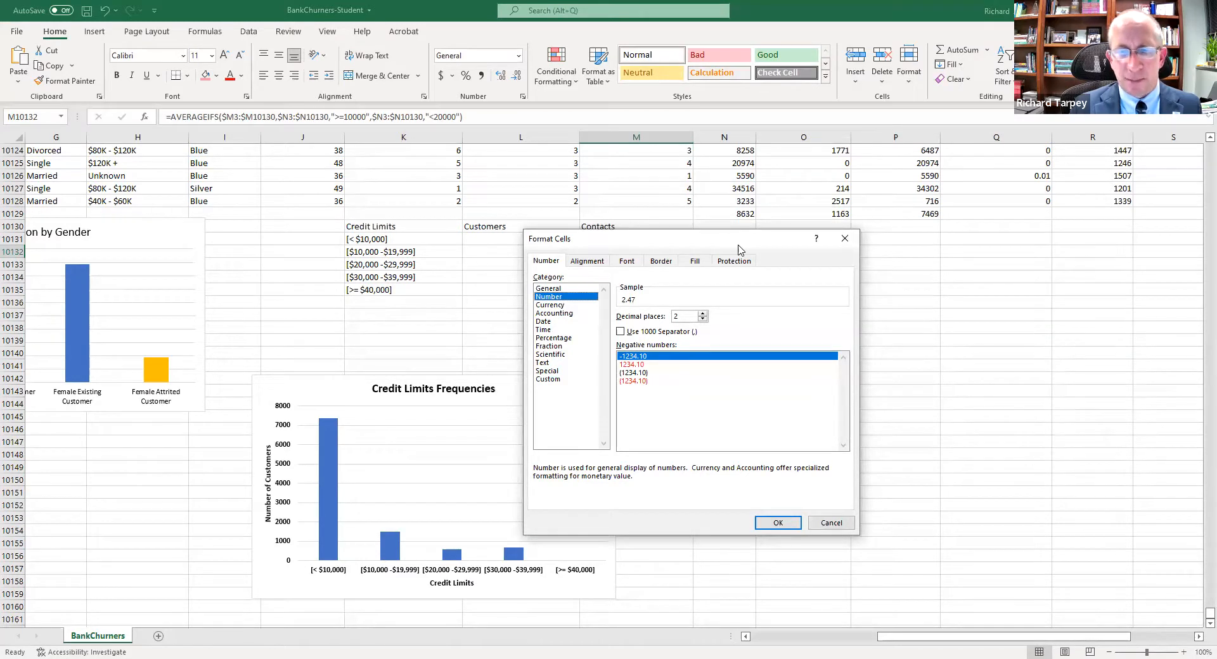
drag(738, 249, 736, 284)
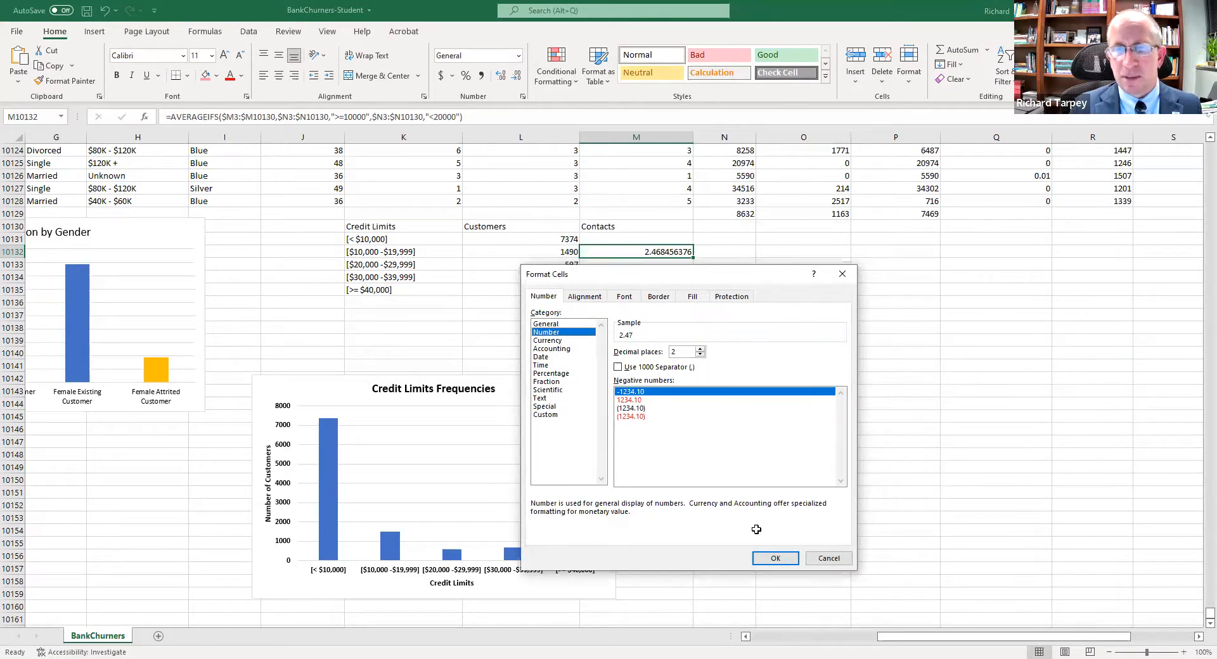
double_click(663, 384)
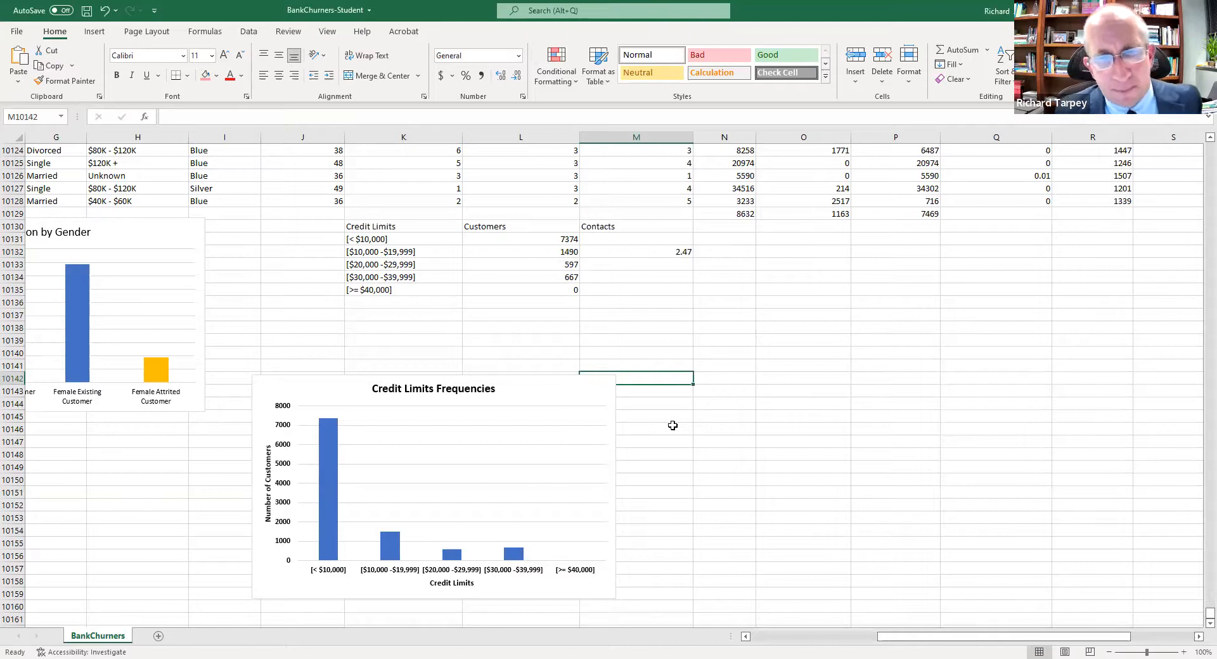
Copy the AVERAGEIFS formula from M10132 into the Contacts cells M10133:M10134
click(669, 253)
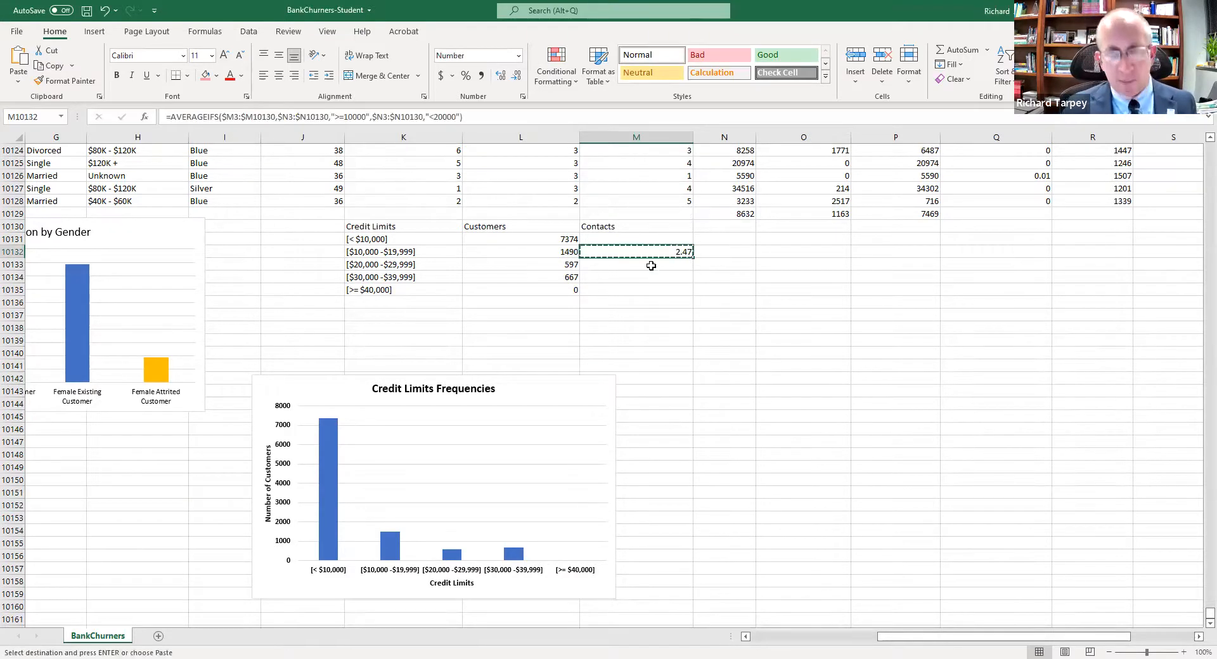
key(ctrl+c)
click(650, 260)
drag(651, 259, 651, 276)
key(ctrl+v)
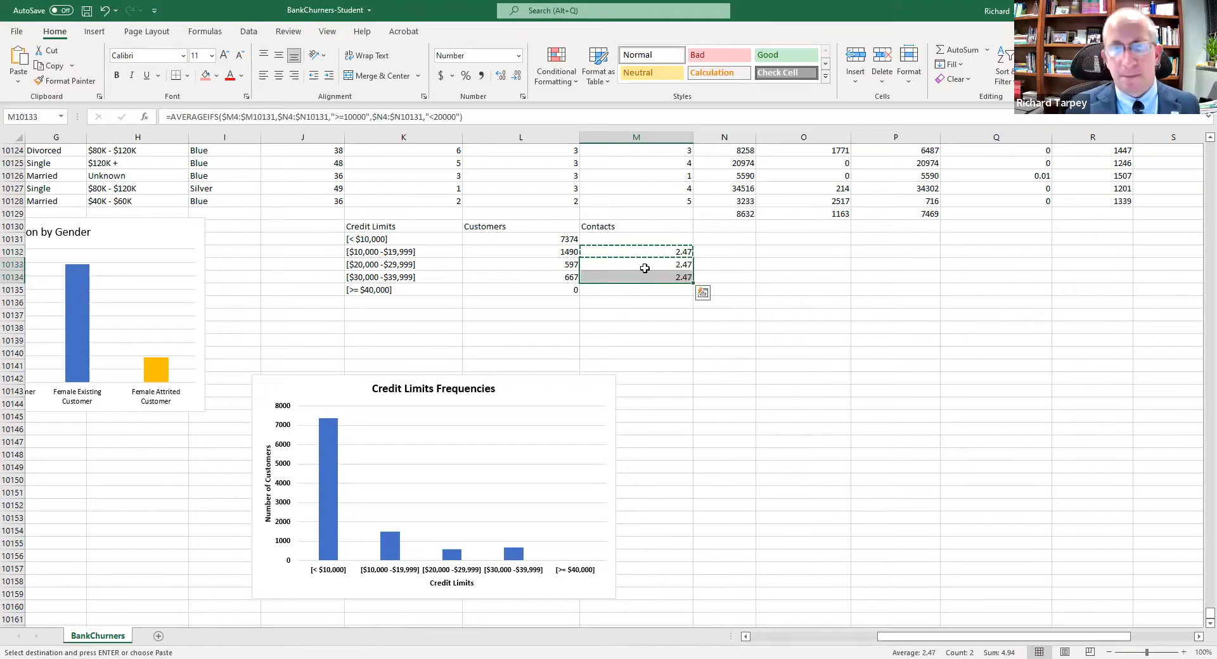
Set the AVERAGEIFS criteria in M10133 to ">=20000" and "<30000" for the $20,000 - $29,999 range
click(644, 265)
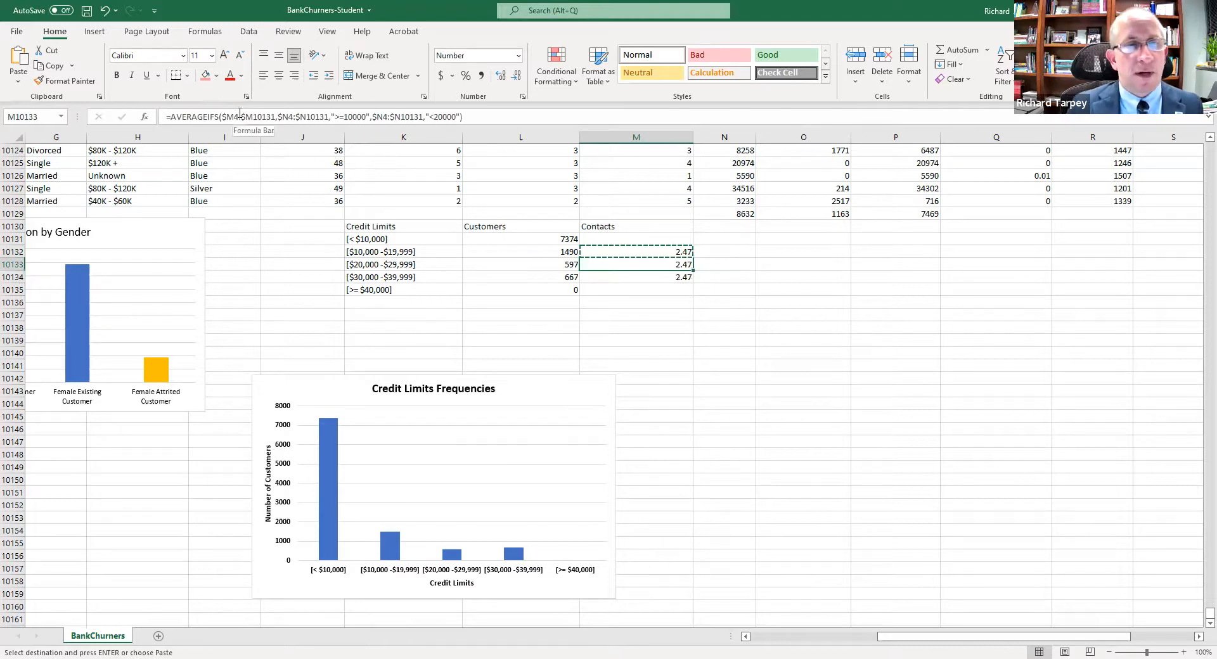
click(346, 116)
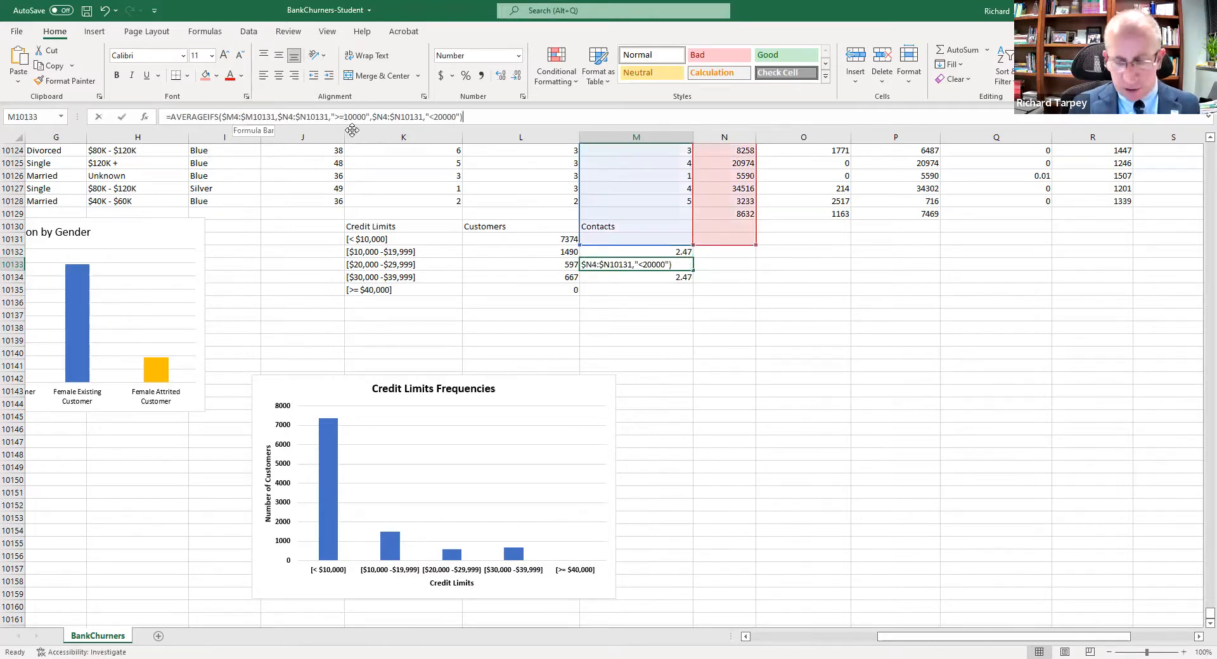
key(Delete)
text(2)
click(434, 117)
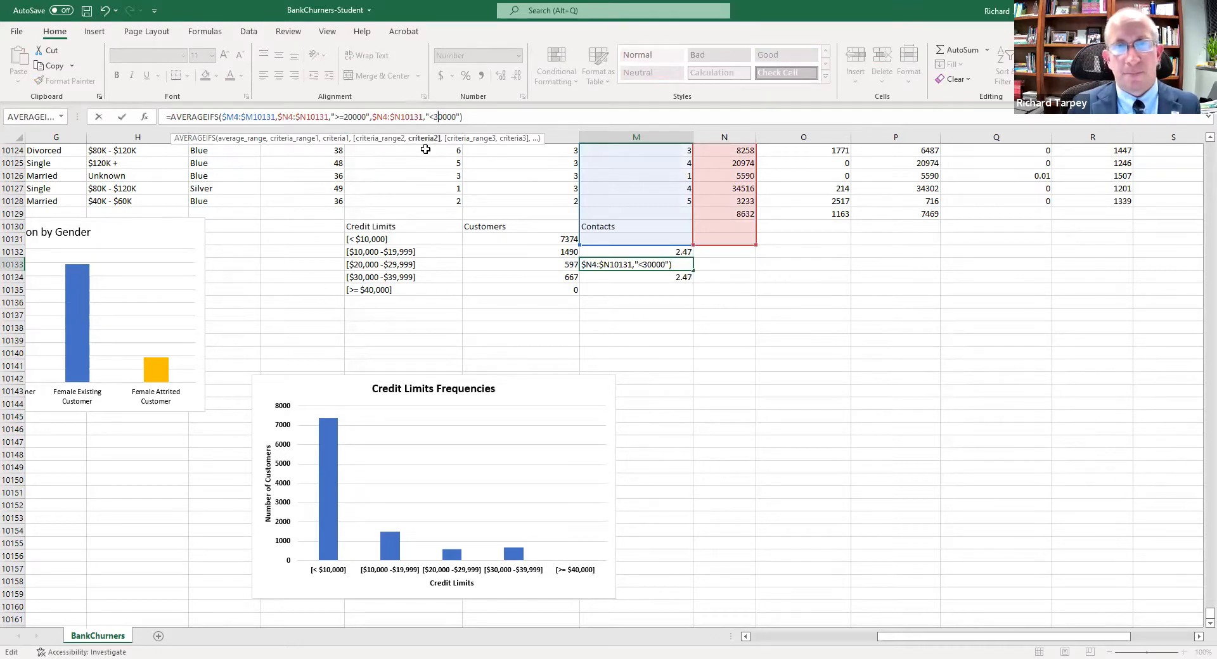
text(3)
key(Return)
Set the AVERAGEIFS criteria in M10134 to ">=30000" and "<40000" for the $30,000 - $39,999 range
click(346, 119)
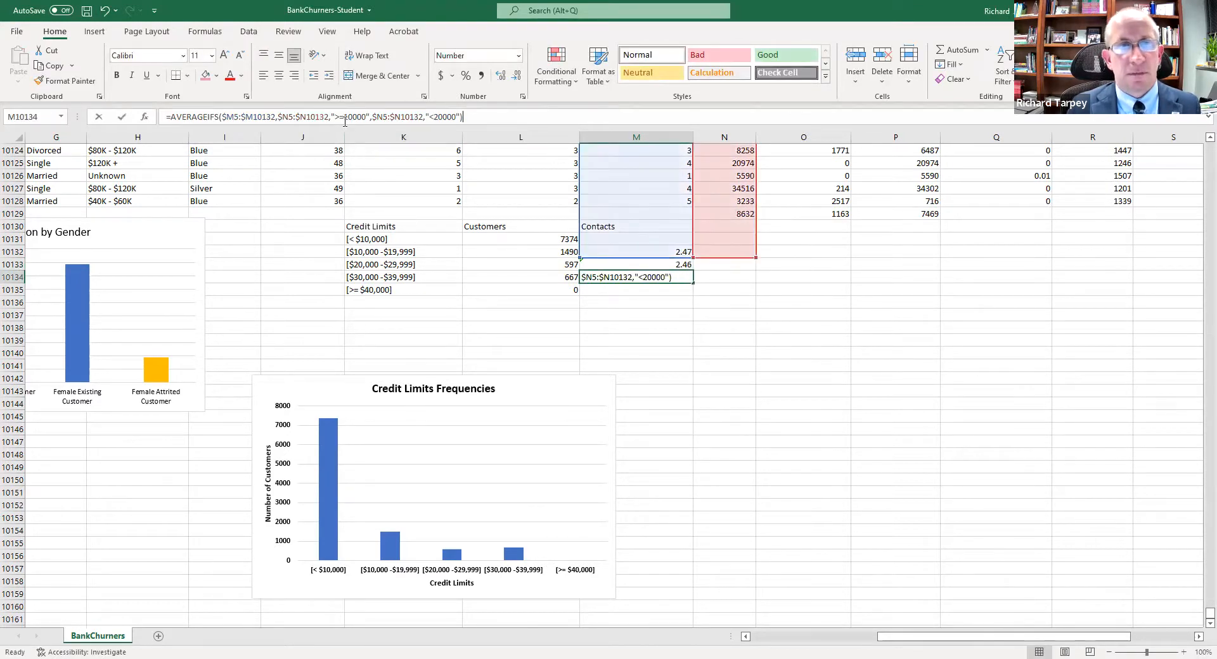
click(344, 118)
key(Delete)
text(3)
click(433, 118)
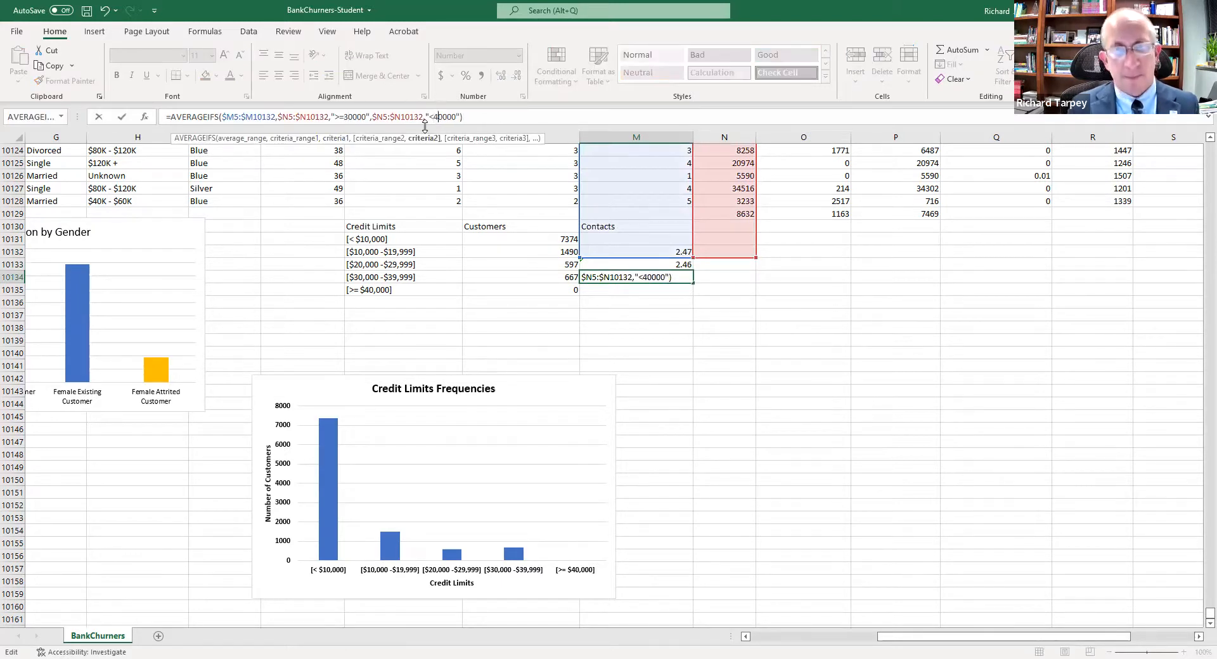
text(4)
key(Return)
Copy the COUNTIF formula from L10131 into Contacts cell M10131 and change its function to AVERAGEIF
click(530, 236)
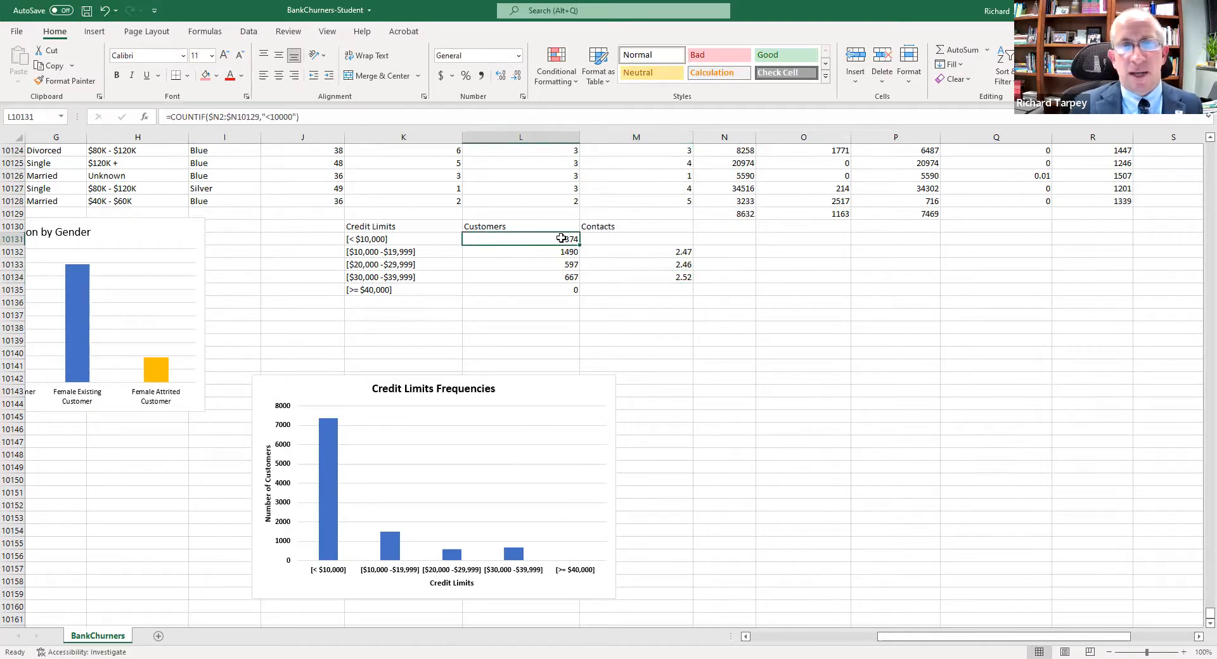
key(ctrl+c)
click(601, 241)
key(ctrl+v)
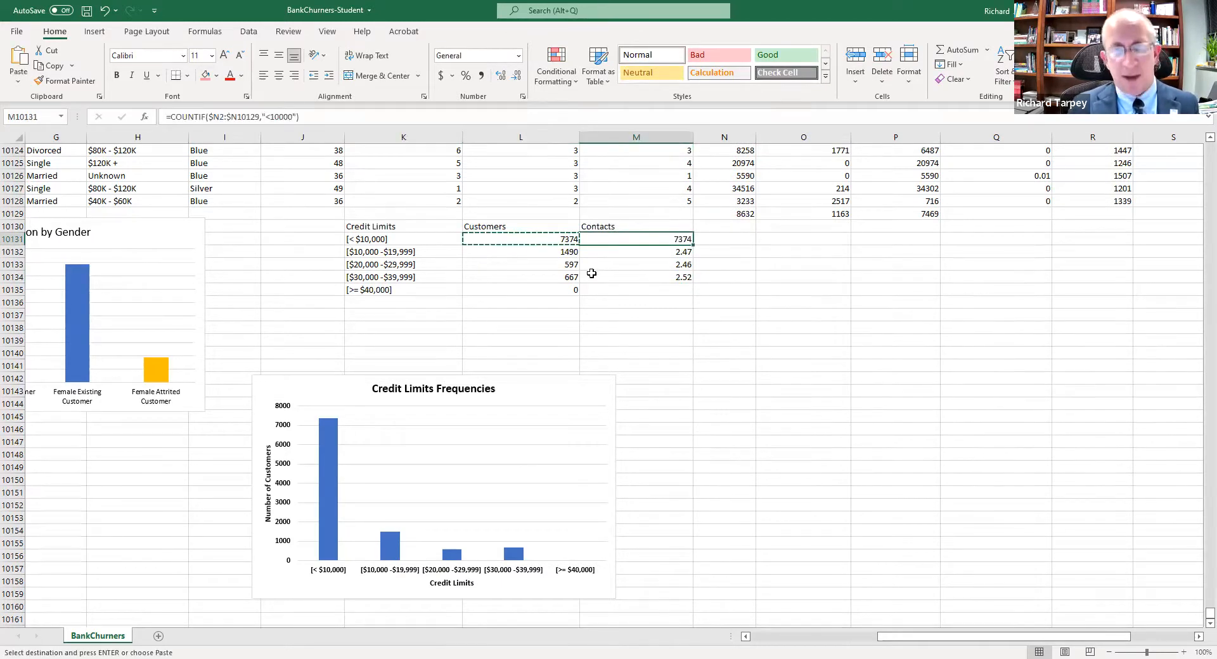
drag(194, 117, 174, 121)
text(avea)
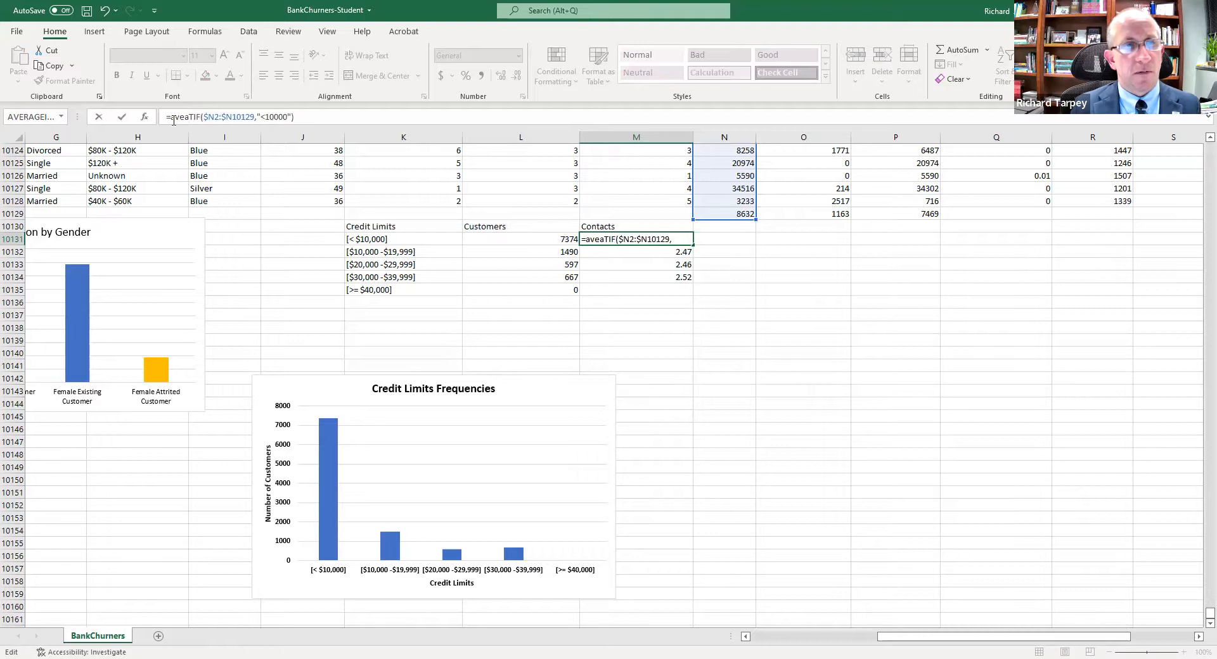
key(BackSpace)
text(rage)
key(Delete)
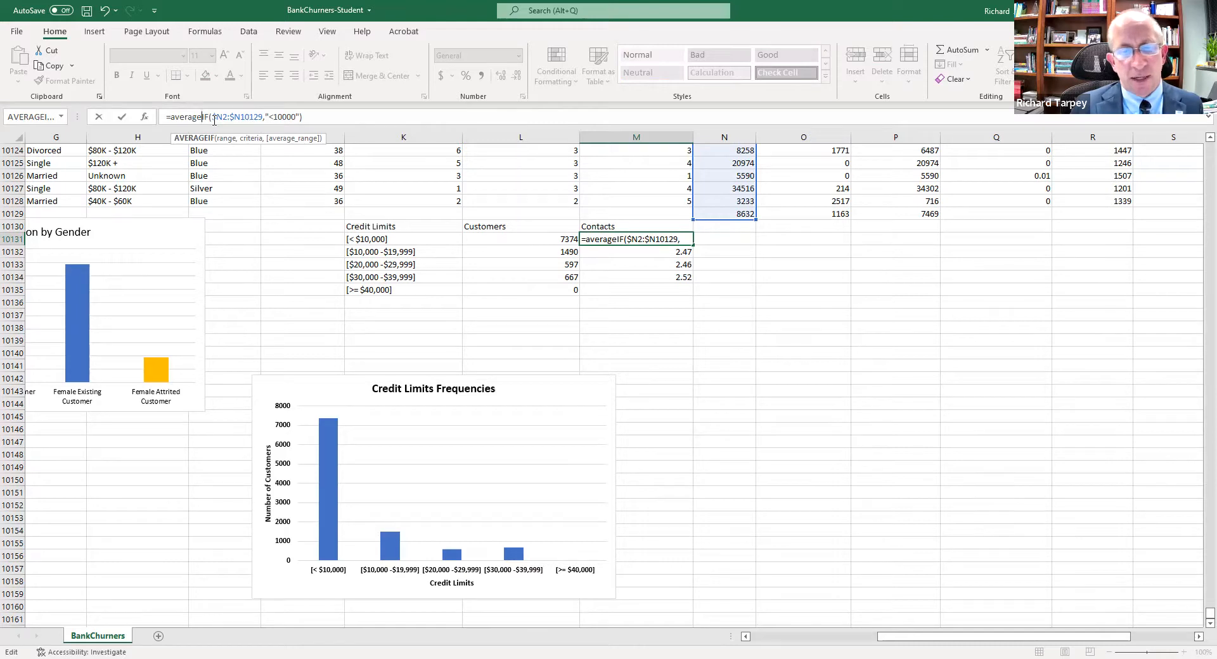
Insert $m2:$m10129 before the $N2:$N10129 range in M10131's AVERAGEIF formula and try to enter it
drag(212, 117, 262, 117)
key(ctrl+c)
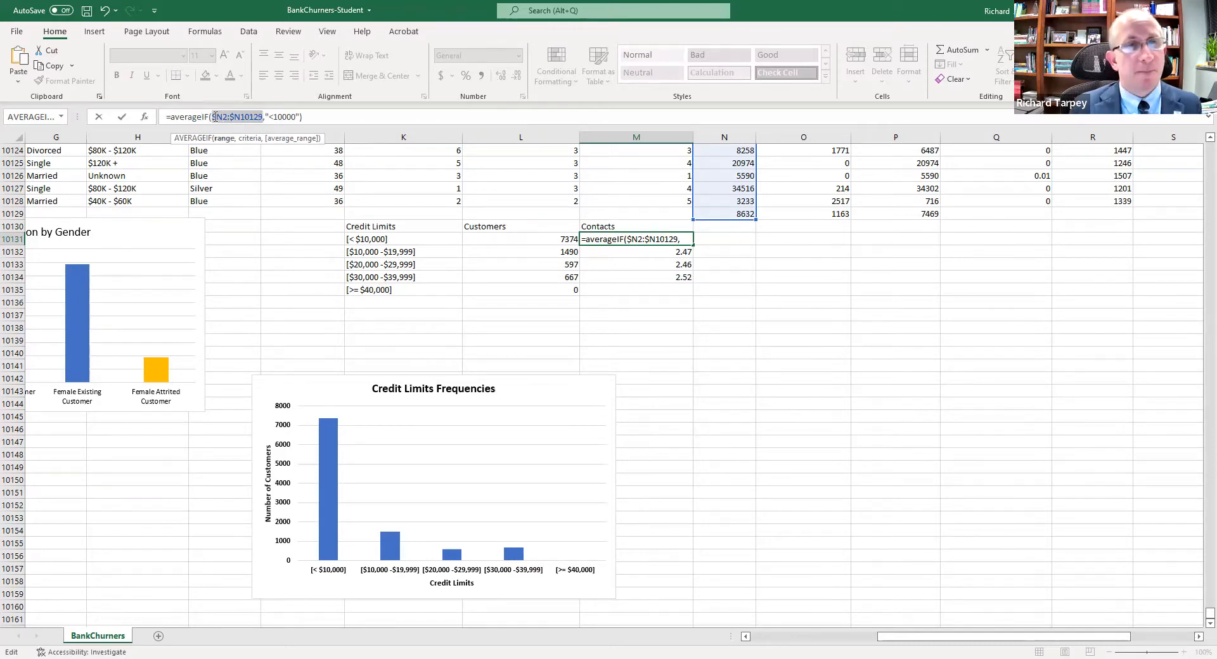
click(213, 118)
key(ctrl+v)
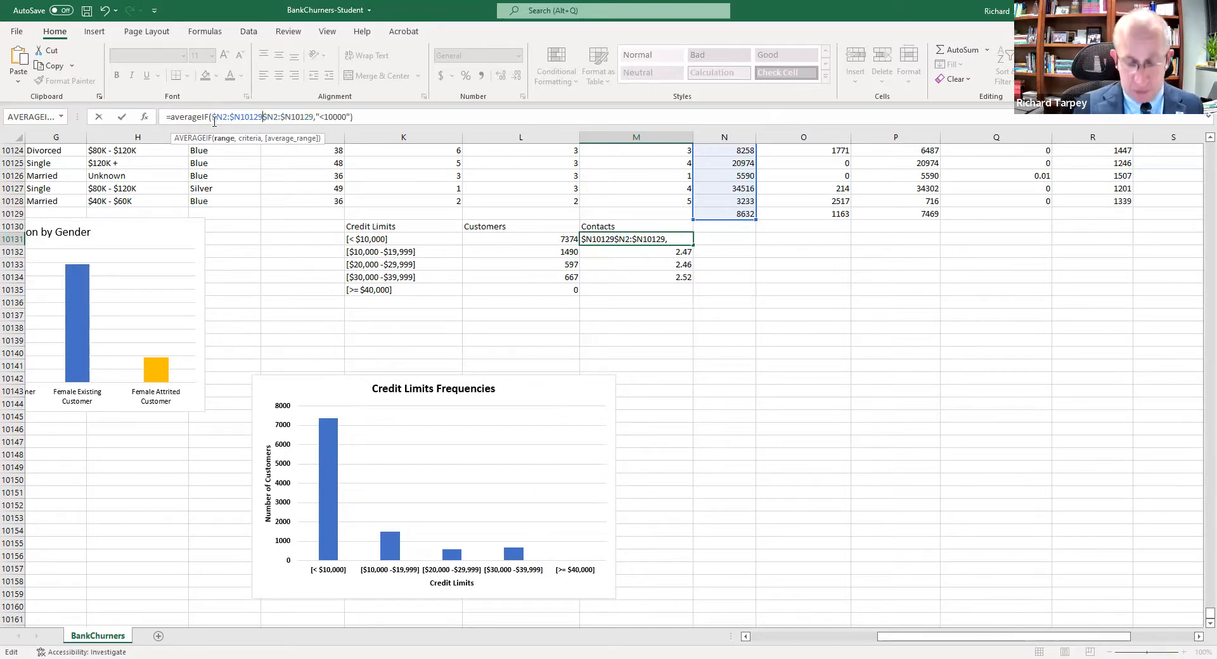
text(,)
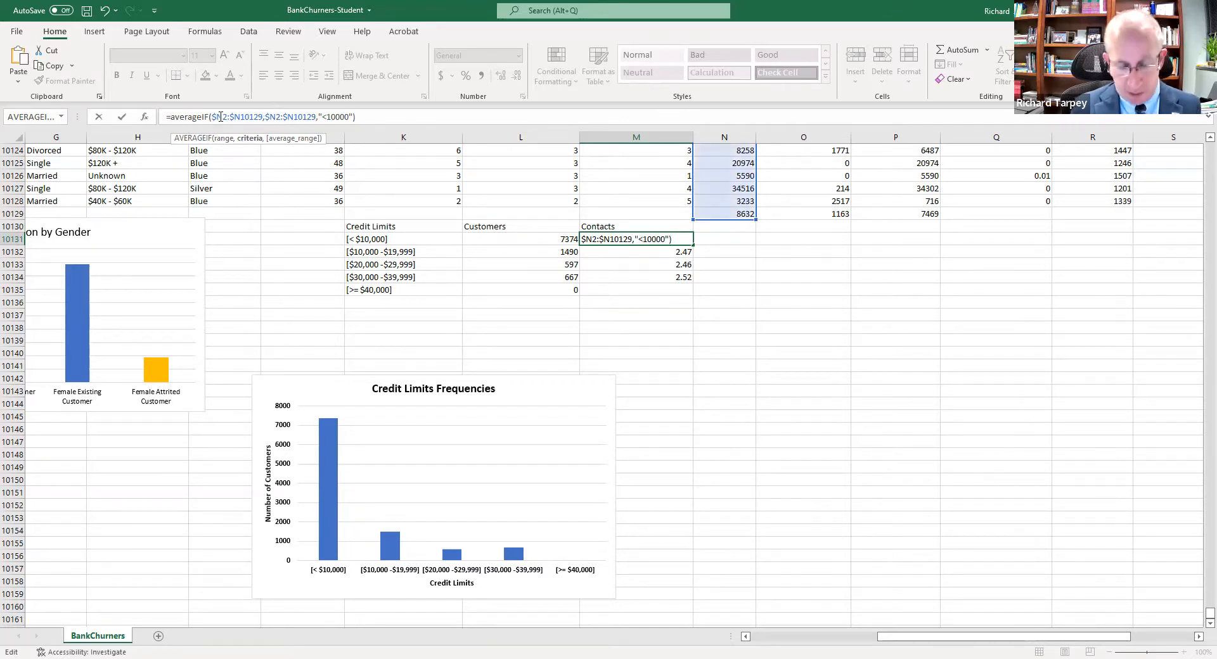
click(221, 117)
key(BackSpace)
text(m)
click(236, 117)
key(Delete)
text(m)
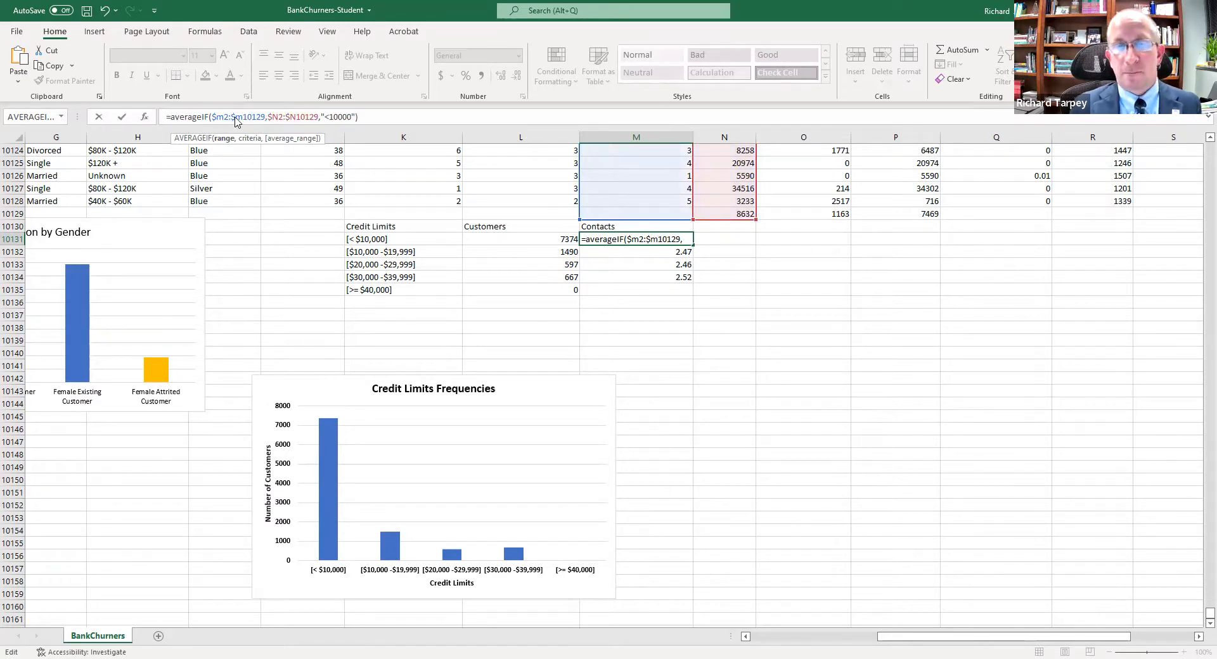
key(Return)
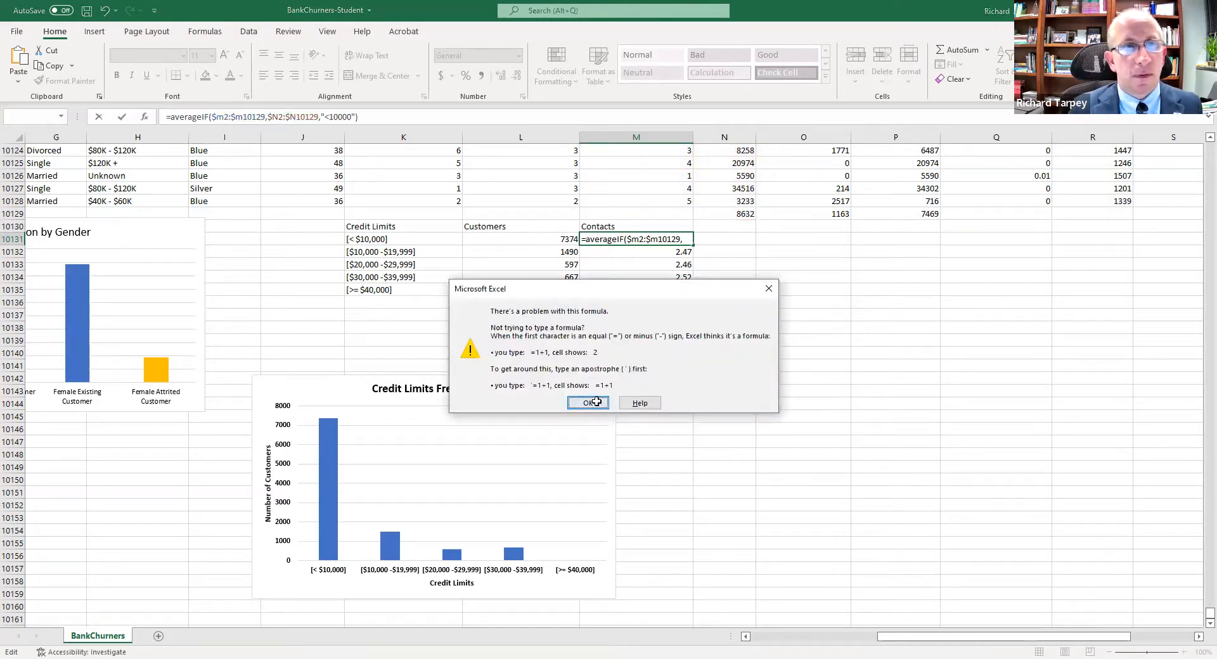
key(Return)
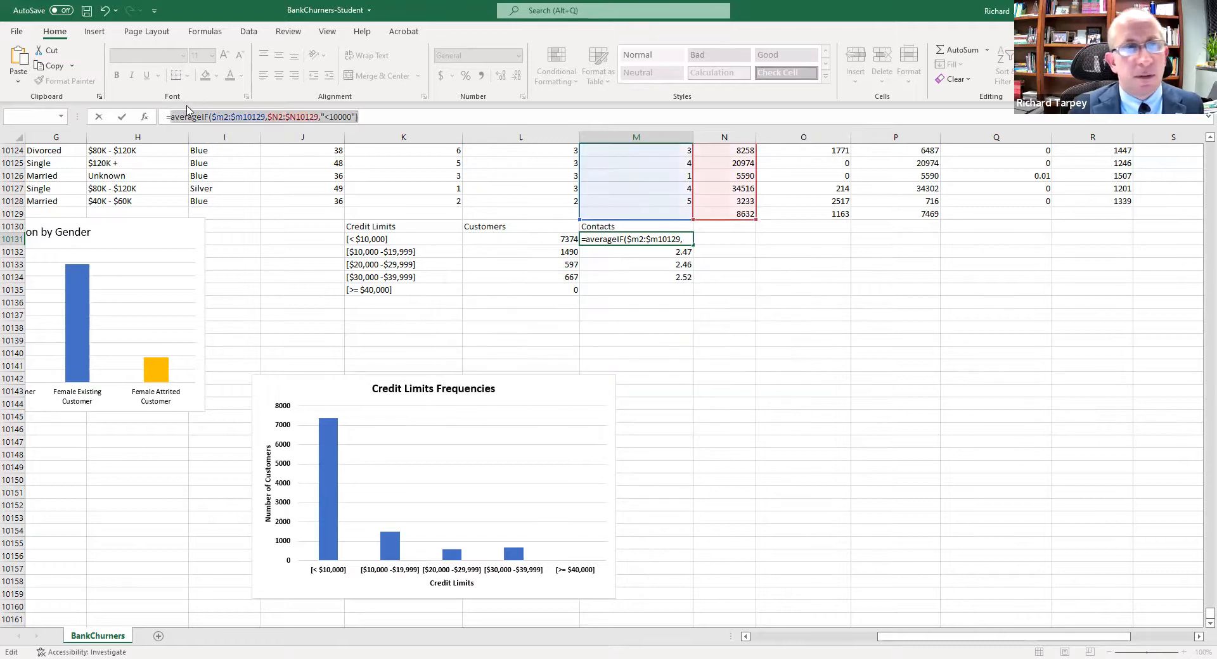
Inspect the arguments of M10131's AVERAGEIF formula and try to enter the formula again
click(145, 117)
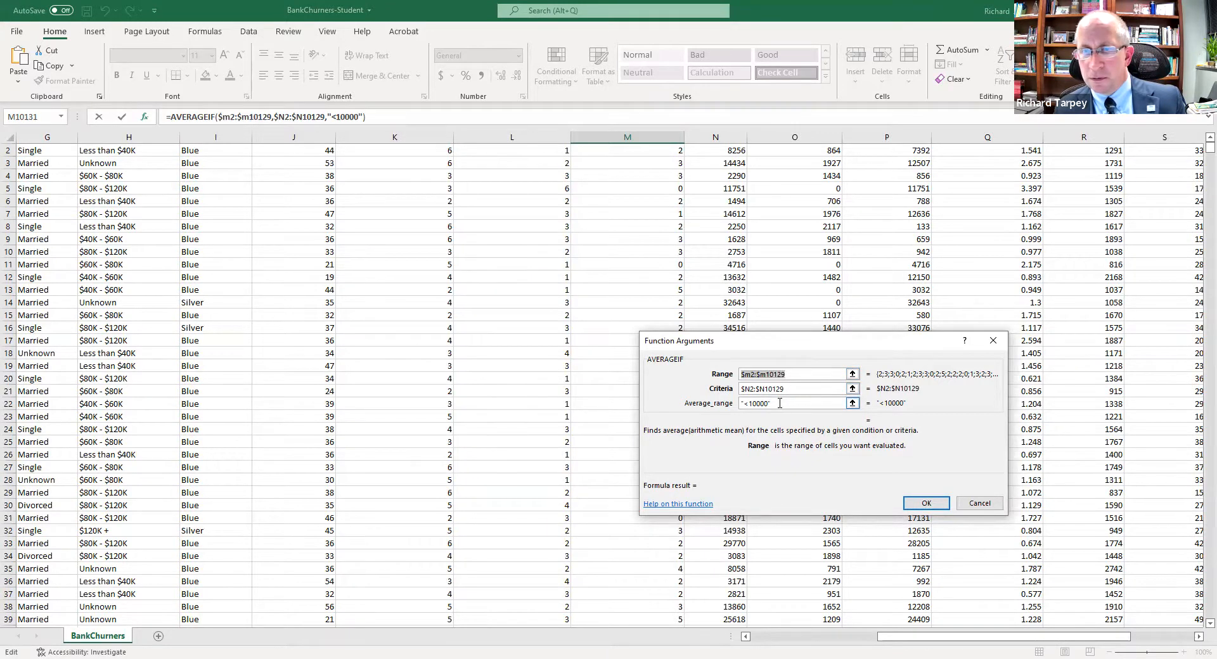
click(779, 403)
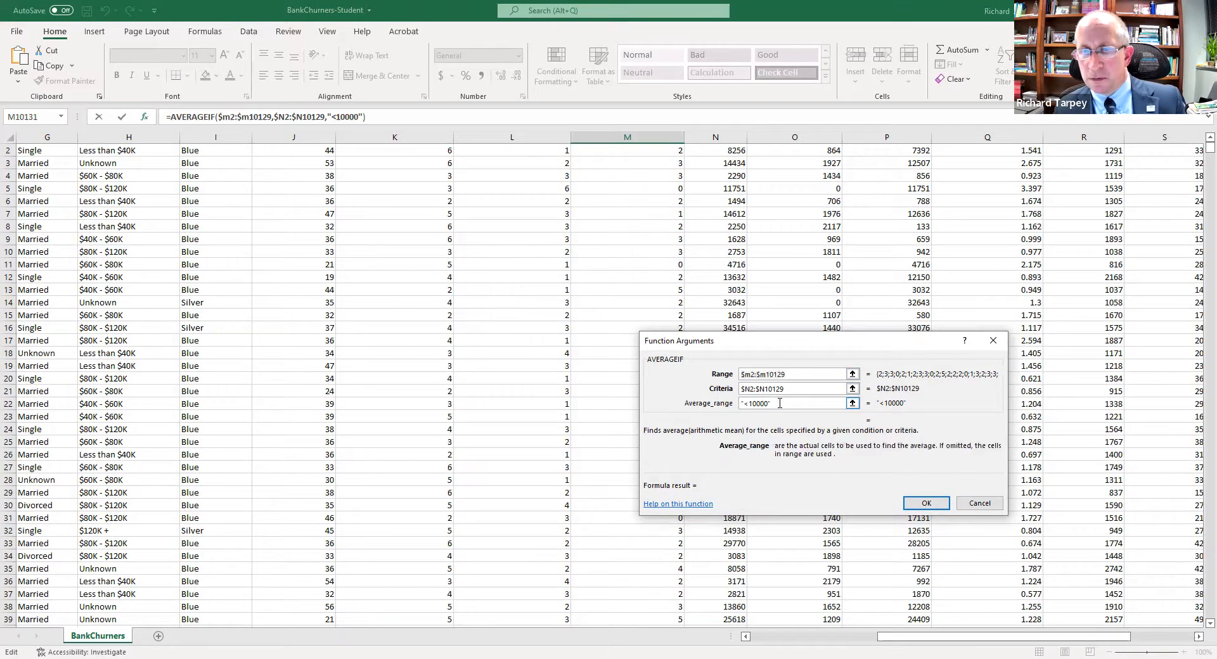
click(907, 499)
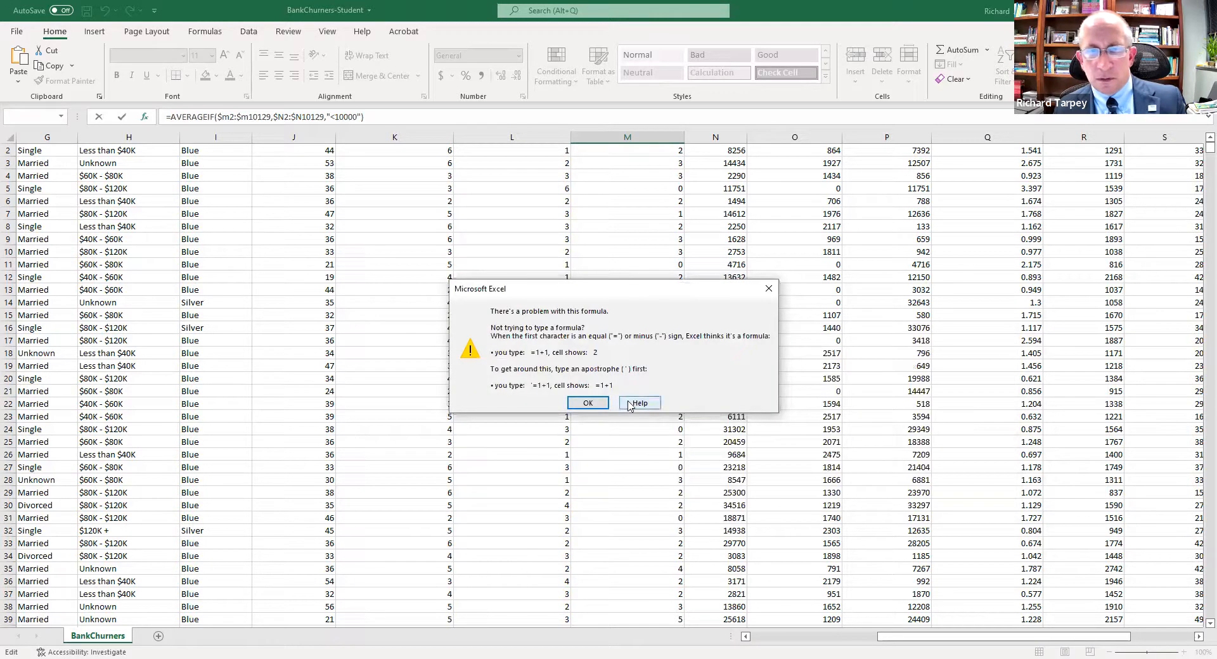
click(587, 405)
Clear M10131's formula and start a new AVERAGEIF function with its arguments form open
key(BackSpace)
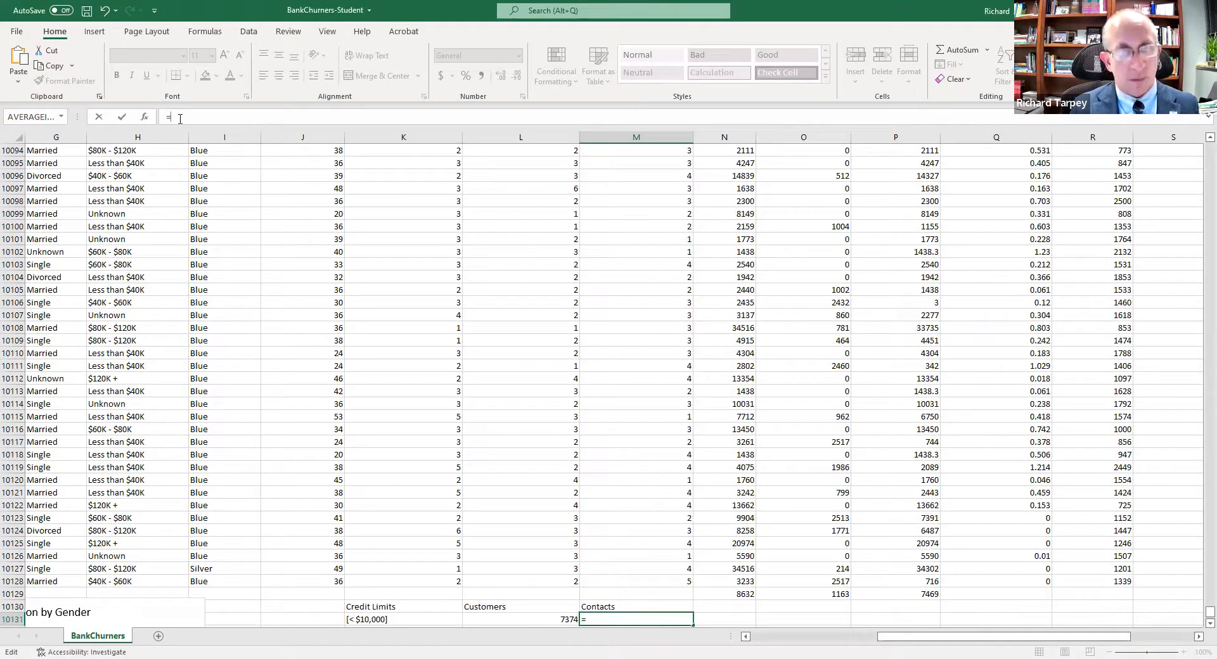
text(averag)
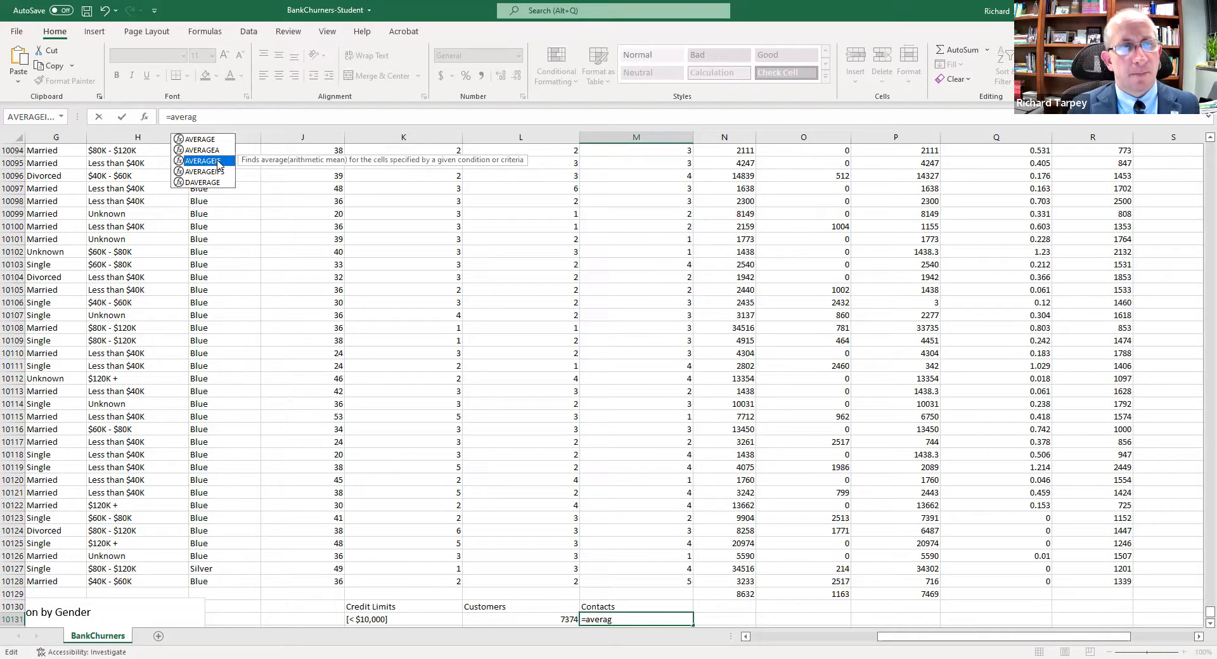
double_click(217, 161)
click(144, 117)
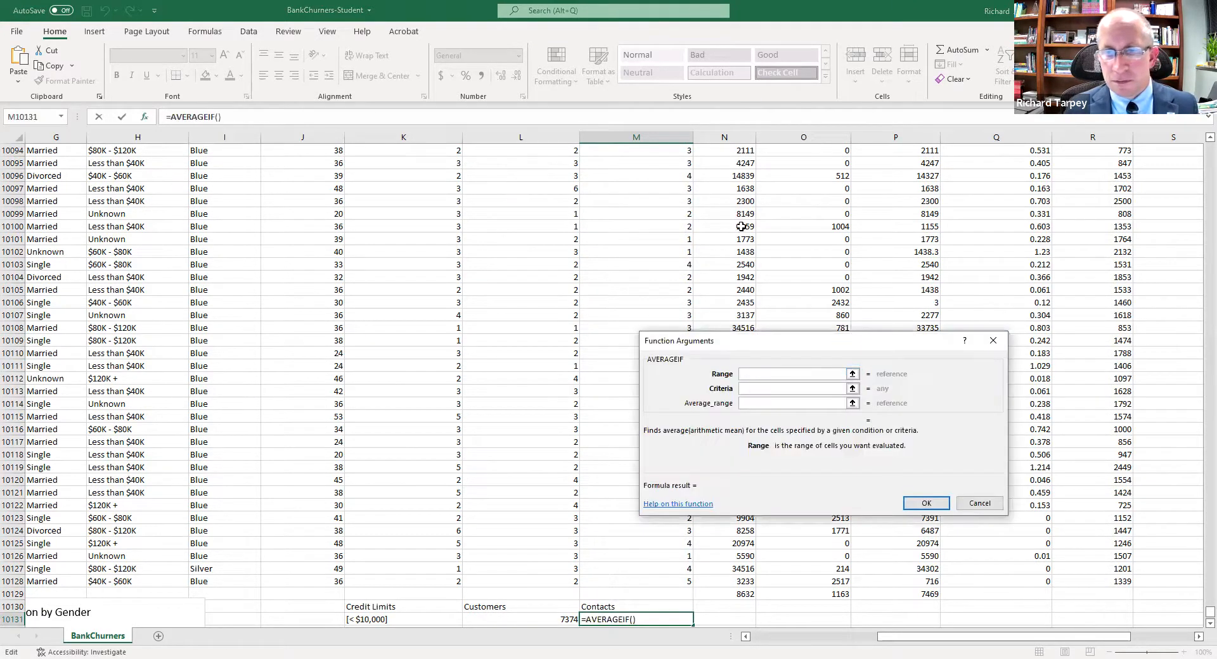
Set the Range argument of M10131's AVERAGEIF to $M$2:$m$10128
drag(790, 350, 857, 243)
text($)
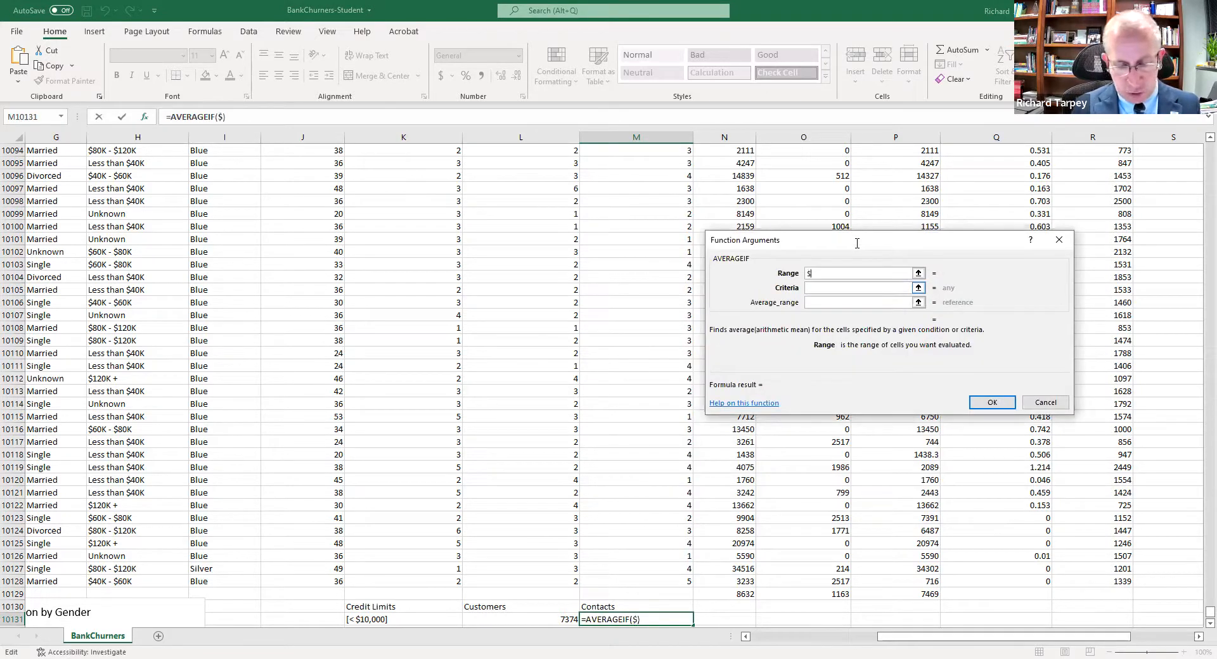
text(M2:)
key(BackSpace)
key(BackSpace)
text($2)
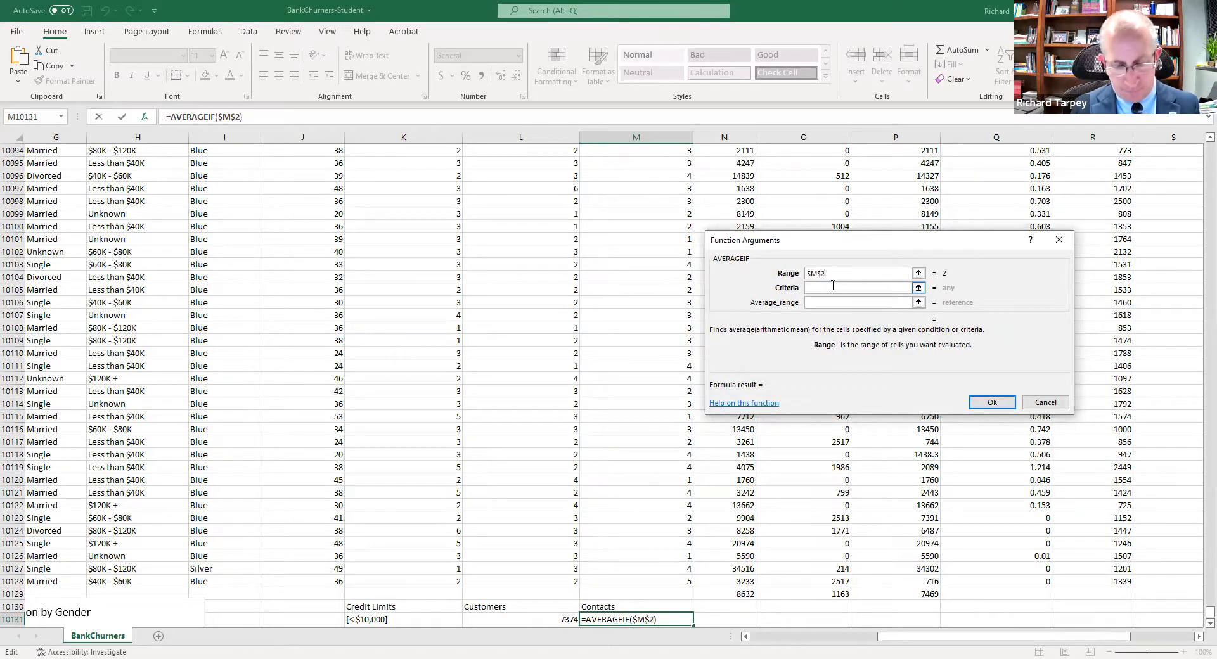
text(:$m)
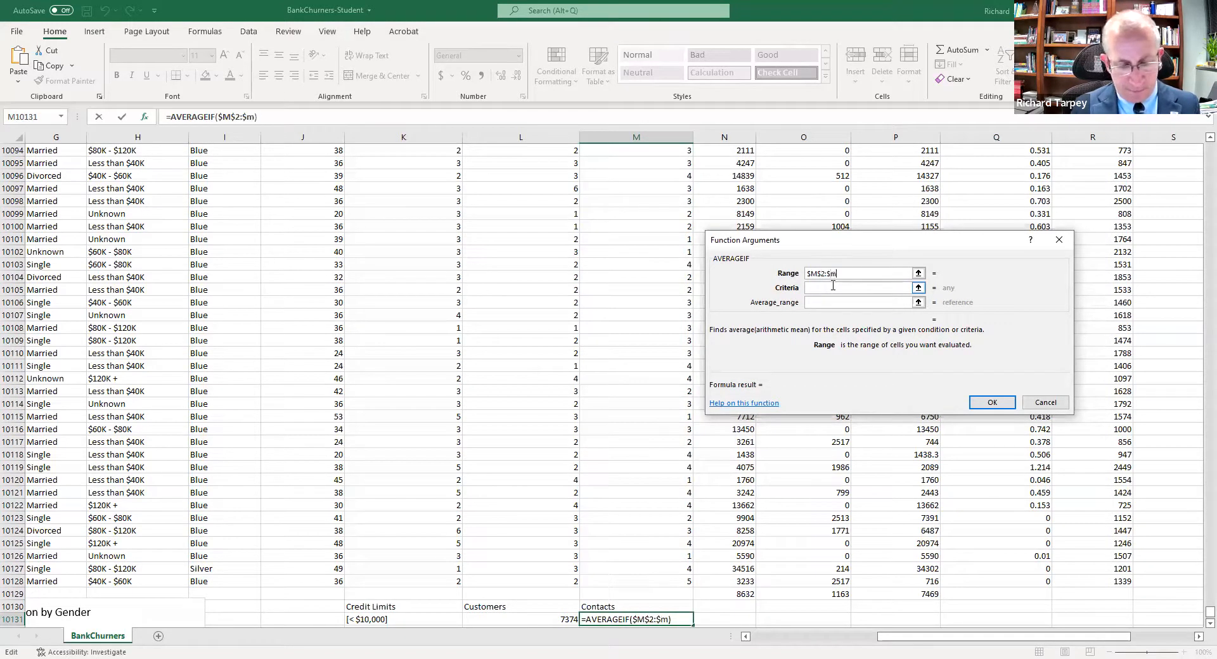
text($10128)
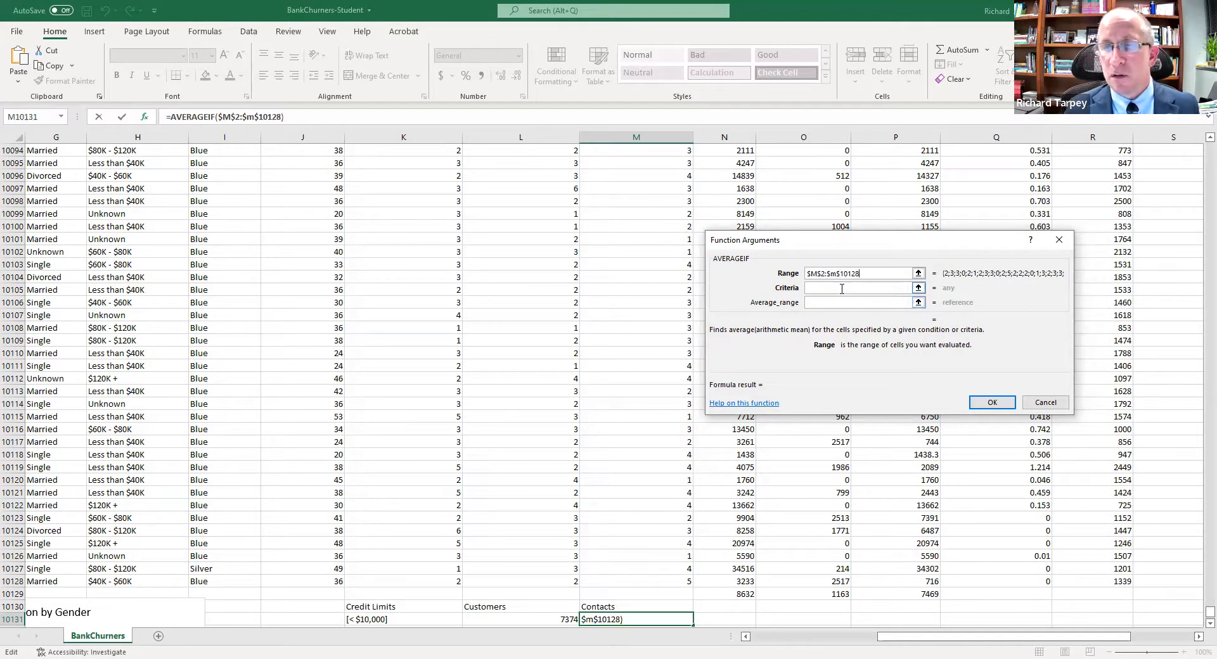
click(842, 289)
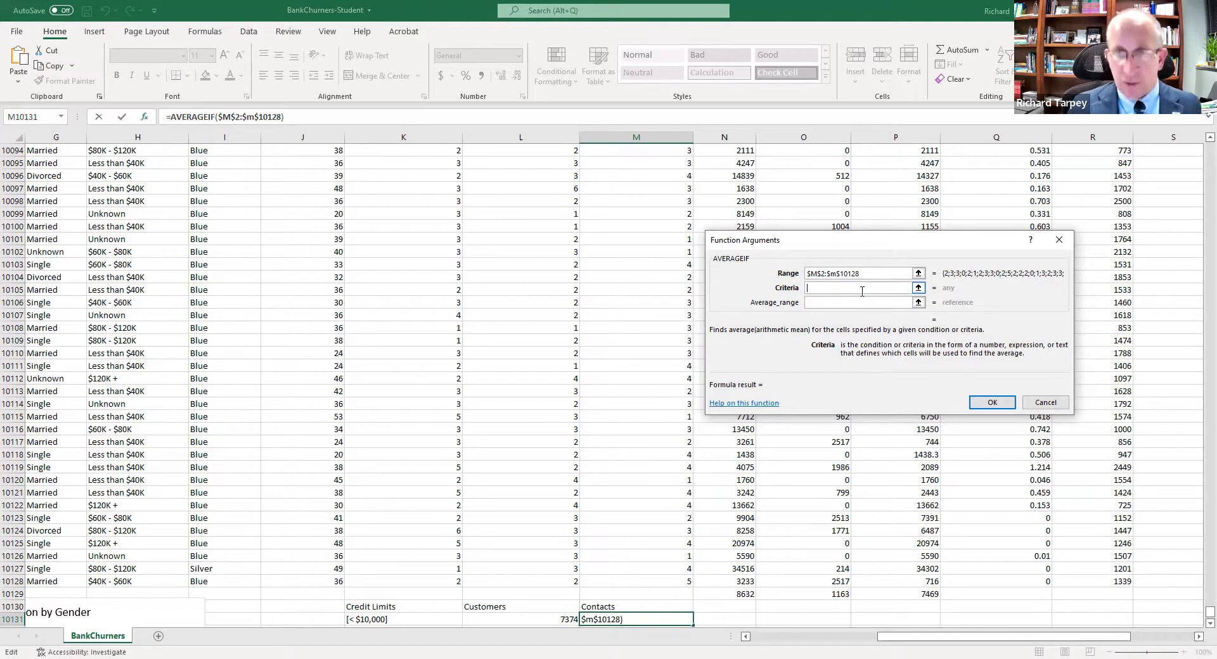
Change the AVERAGEIF Range argument to the credit limit column, $n$2:$n$10128
drag(863, 274, 808, 274)
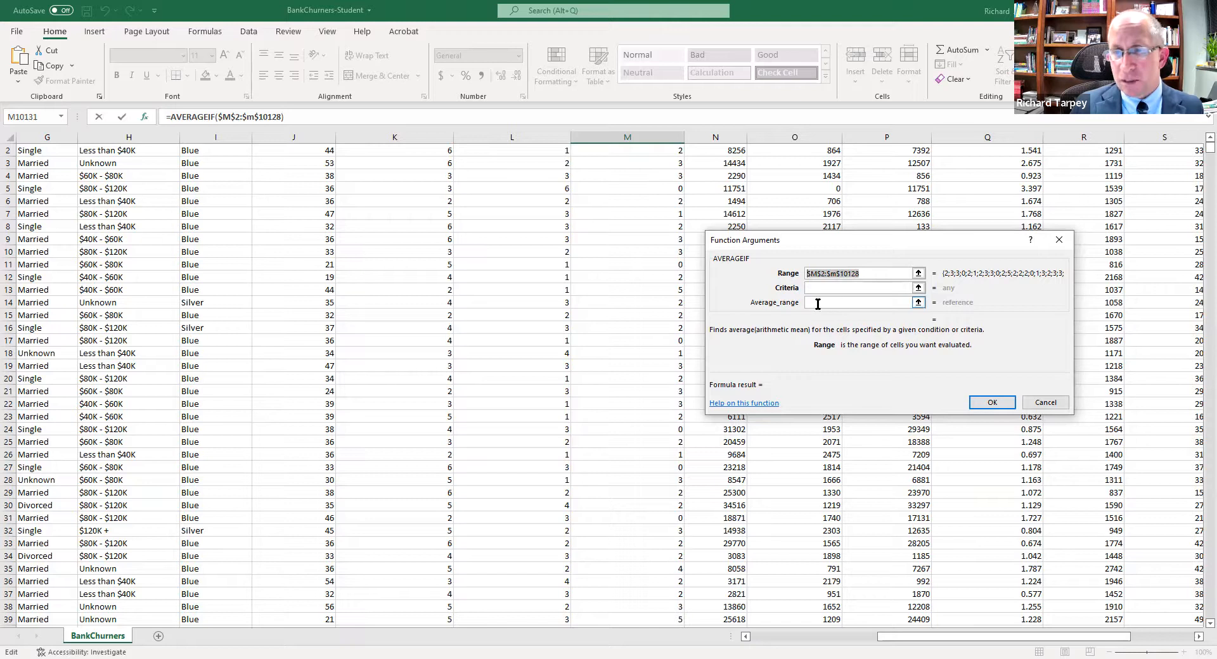
click(808, 289)
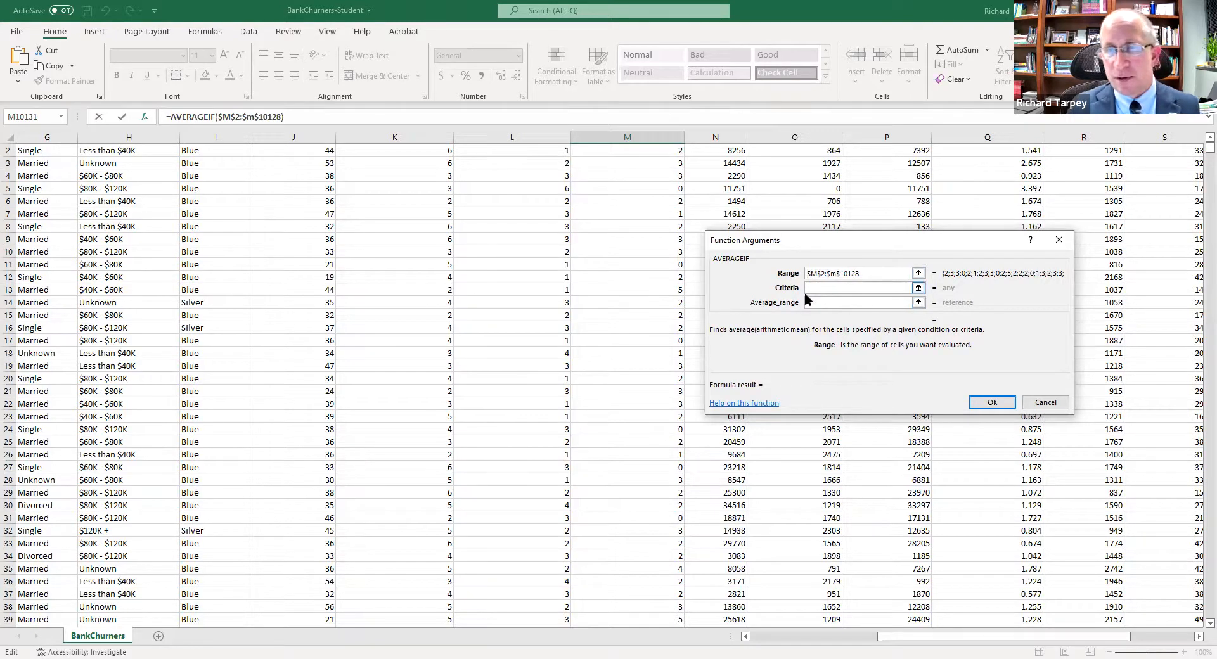
key(Delete)
text(n)
click(829, 273)
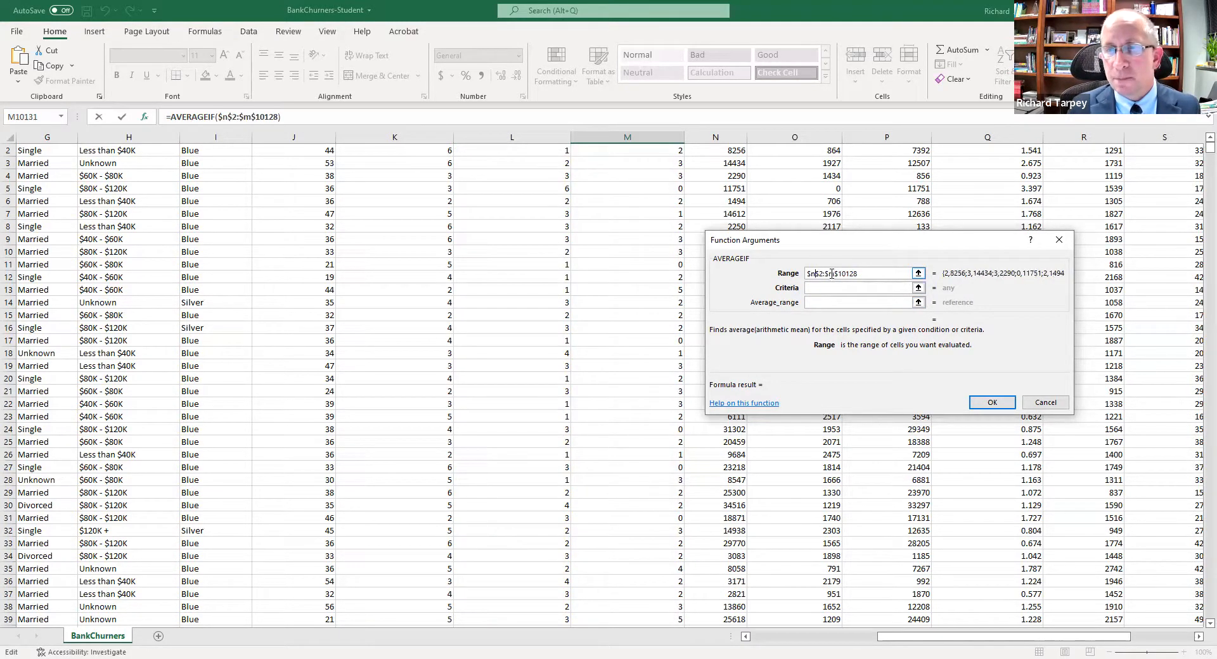
key(Delete)
text(n)
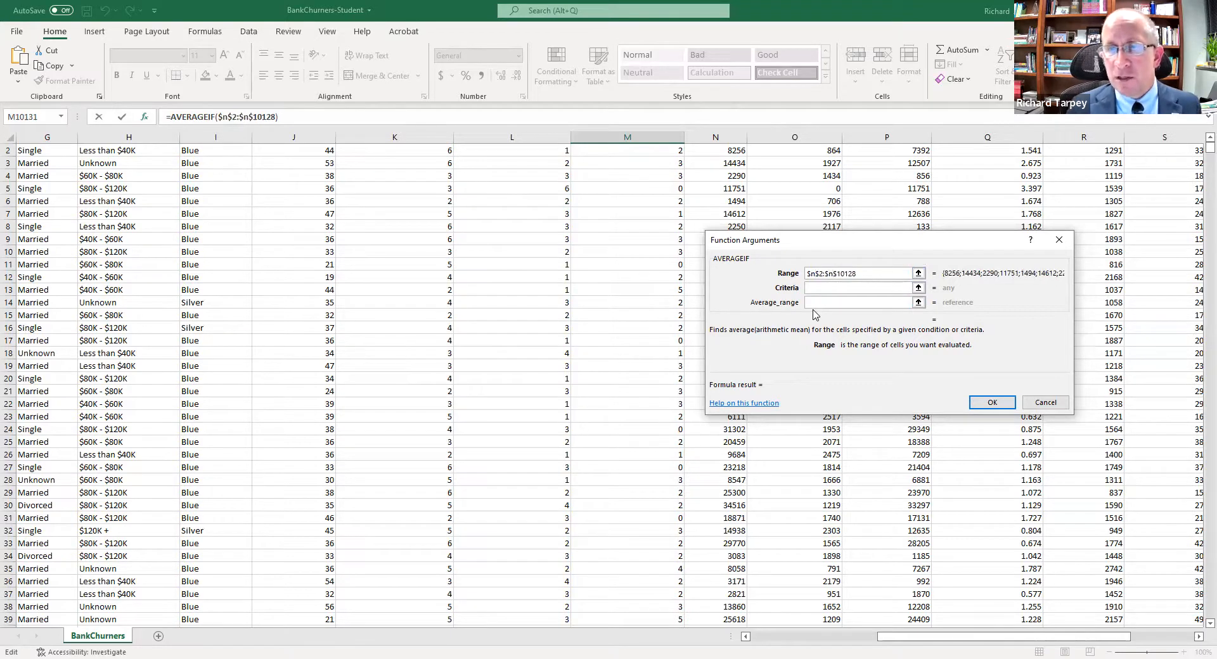
Set the Criteria argument of M10131's AVERAGEIF to "<10000"
click(821, 288)
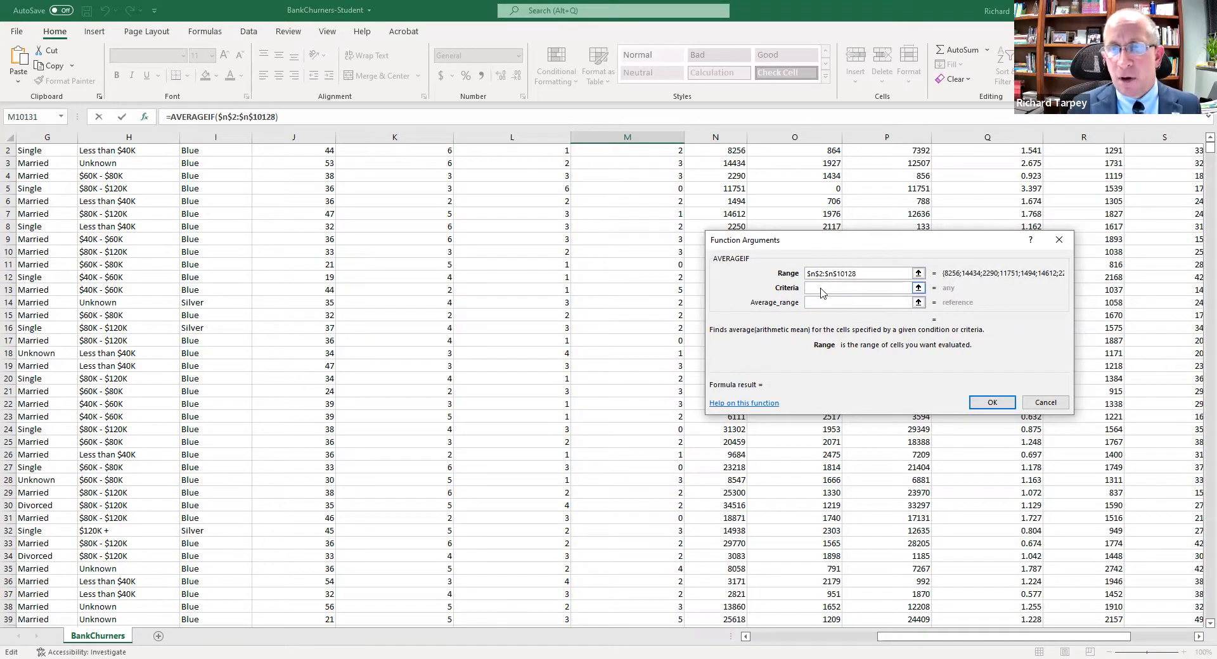
text(<)
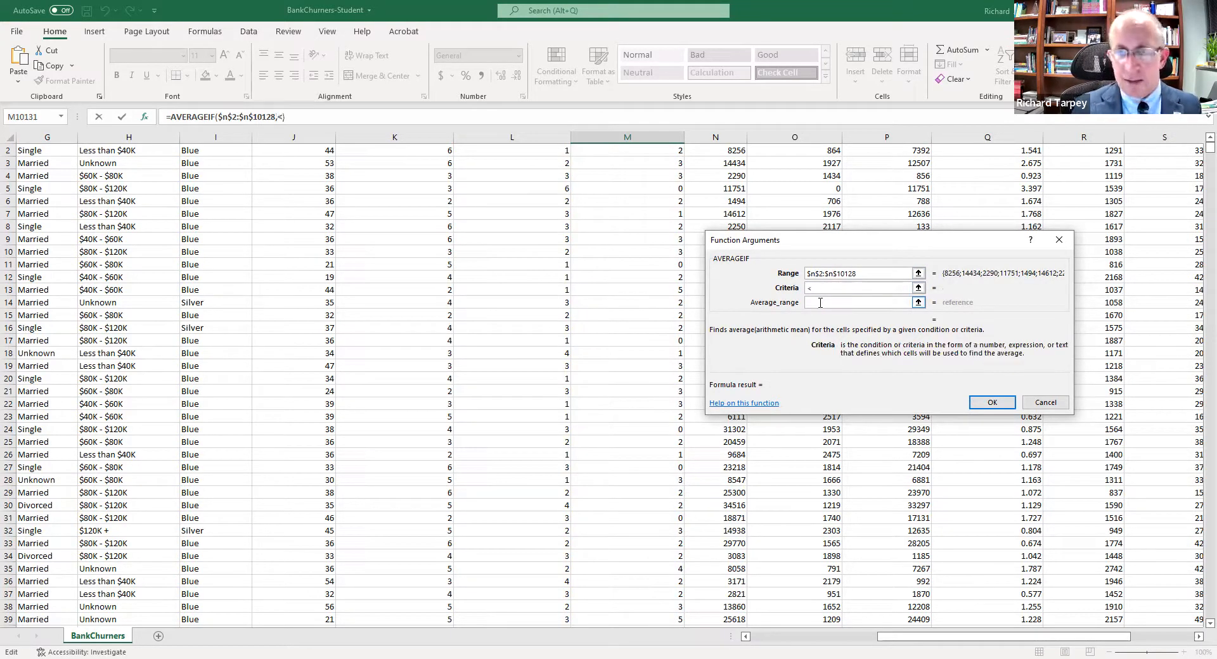
key(BackSpace)
text(<10000)
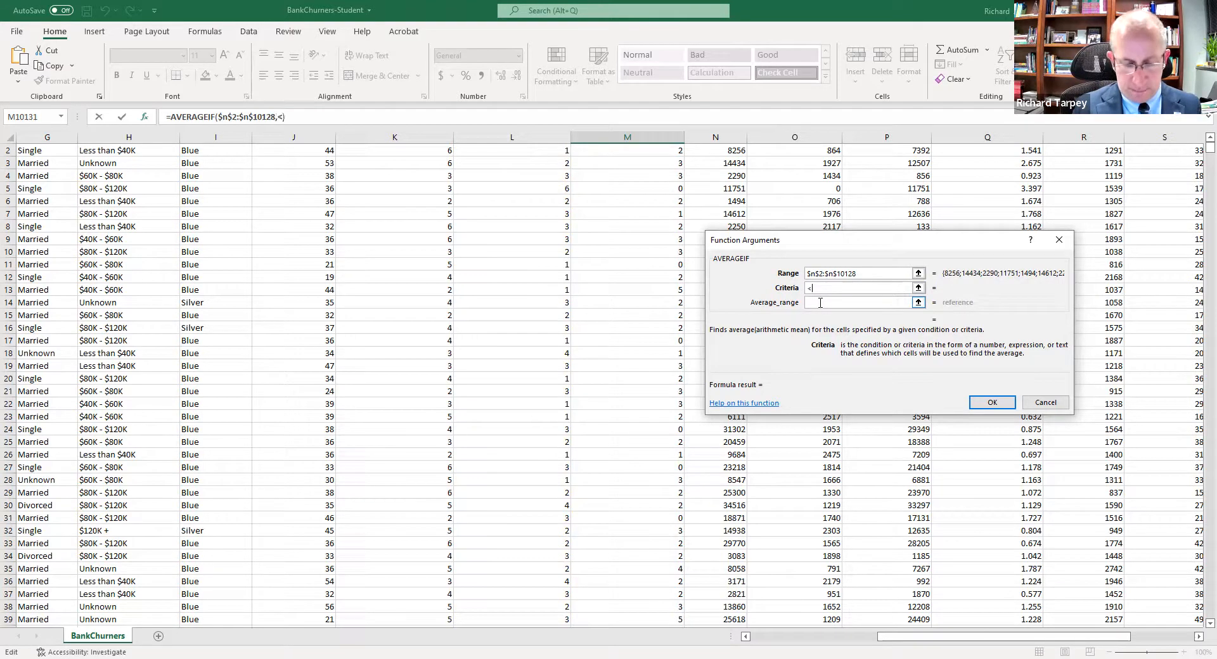
Copy the Range reference into Average_range, change it to $m$2:$m$10128, and enter the AVERAGEIF formula in M10131
click(820, 303)
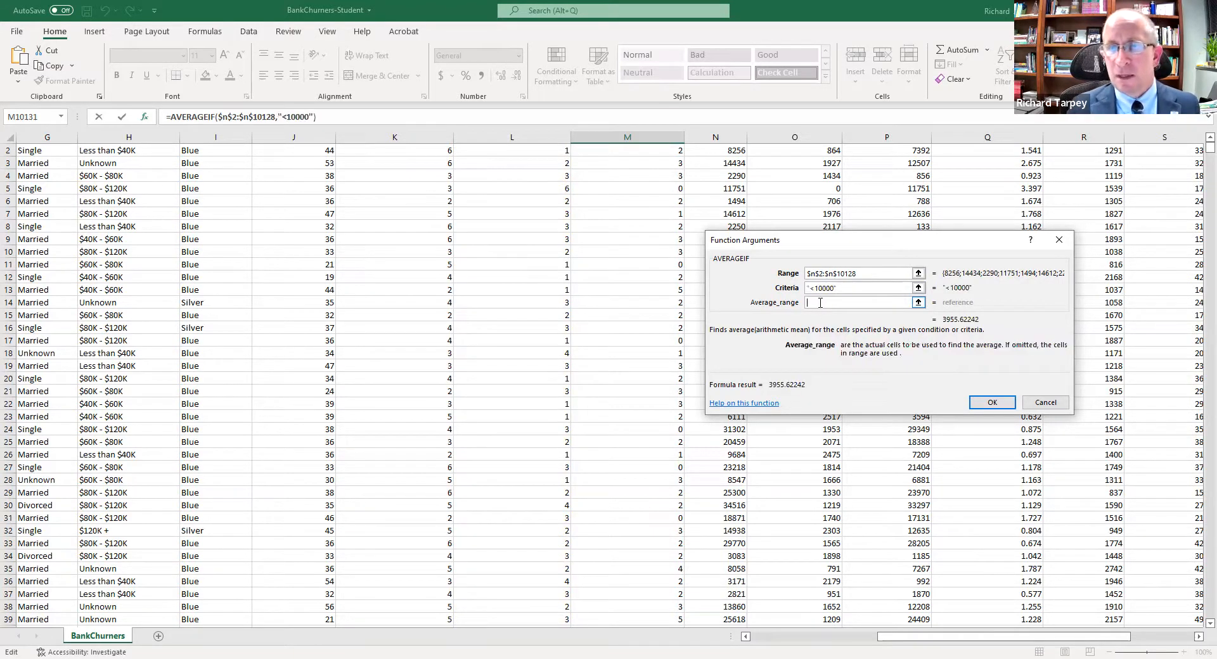
drag(860, 275, 799, 281)
key(ctrl+c)
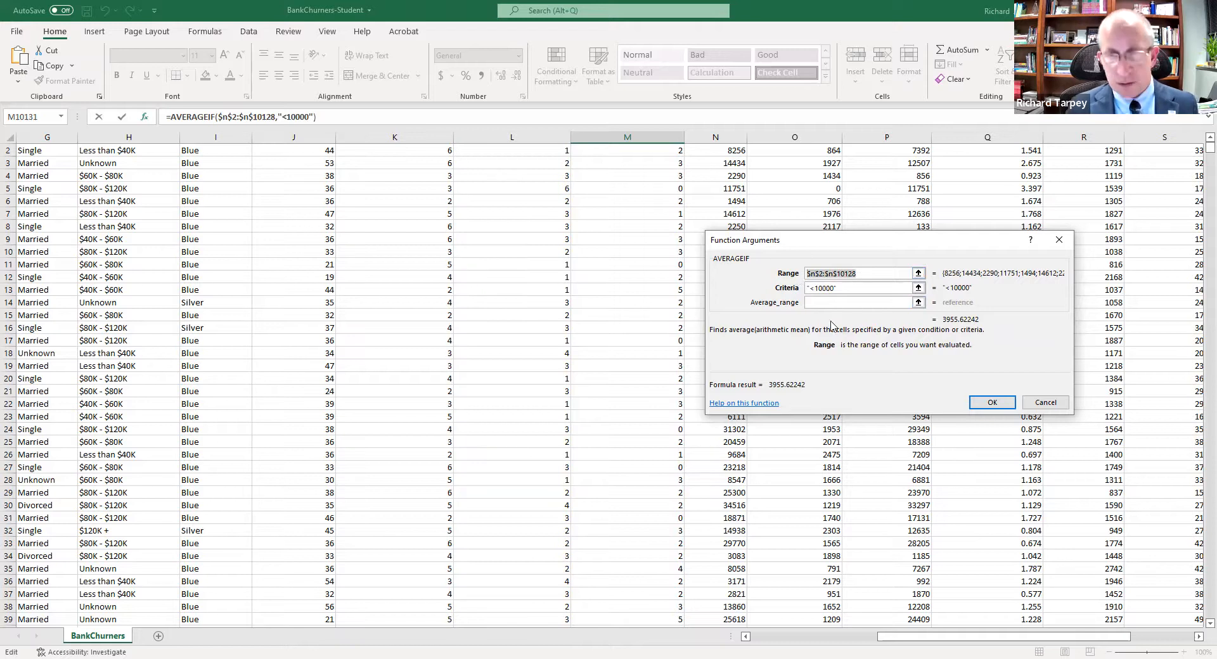
click(831, 304)
key(ctrl+v)
click(809, 303)
key(Delete)
text(m)
key(Right)
key(Right)
key(Right)
key(Right)
key(Delete)
text(m)
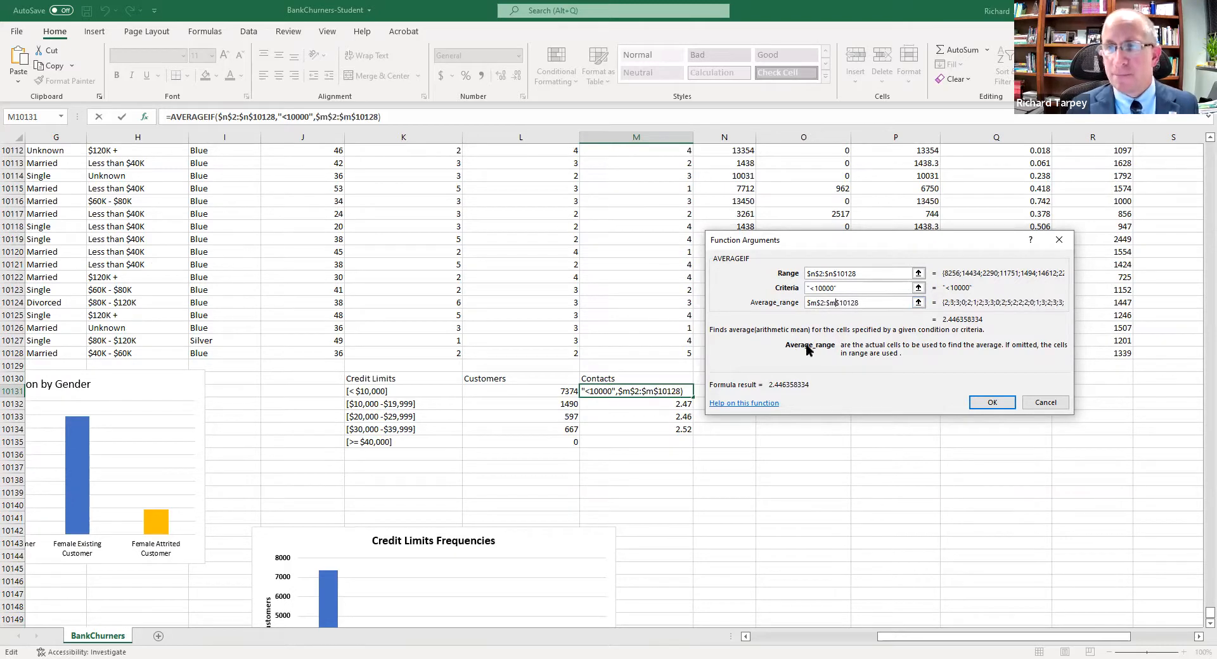
click(992, 403)
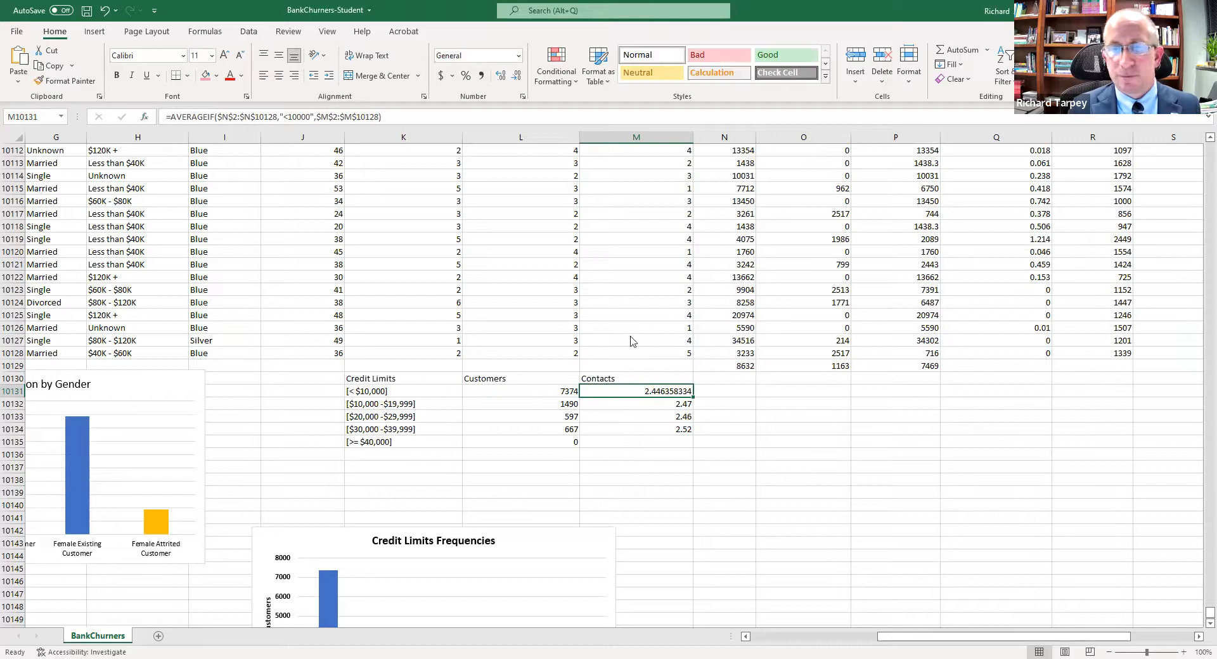
Format Contacts cell M10131 as a Number with two decimal places
key(ctrl+1)
click(557, 238)
click(771, 462)
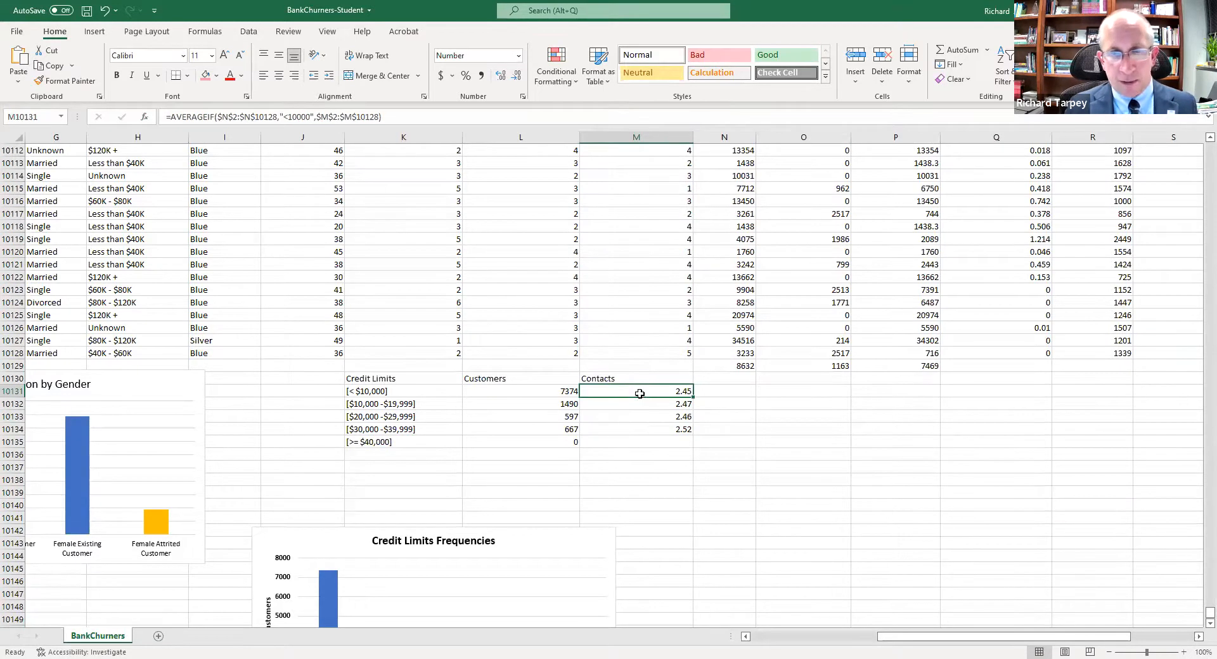
Copy M10131's AVERAGEIF formula into M10135 and change its criteria to ">40000"
key(ctrl+c)
click(629, 442)
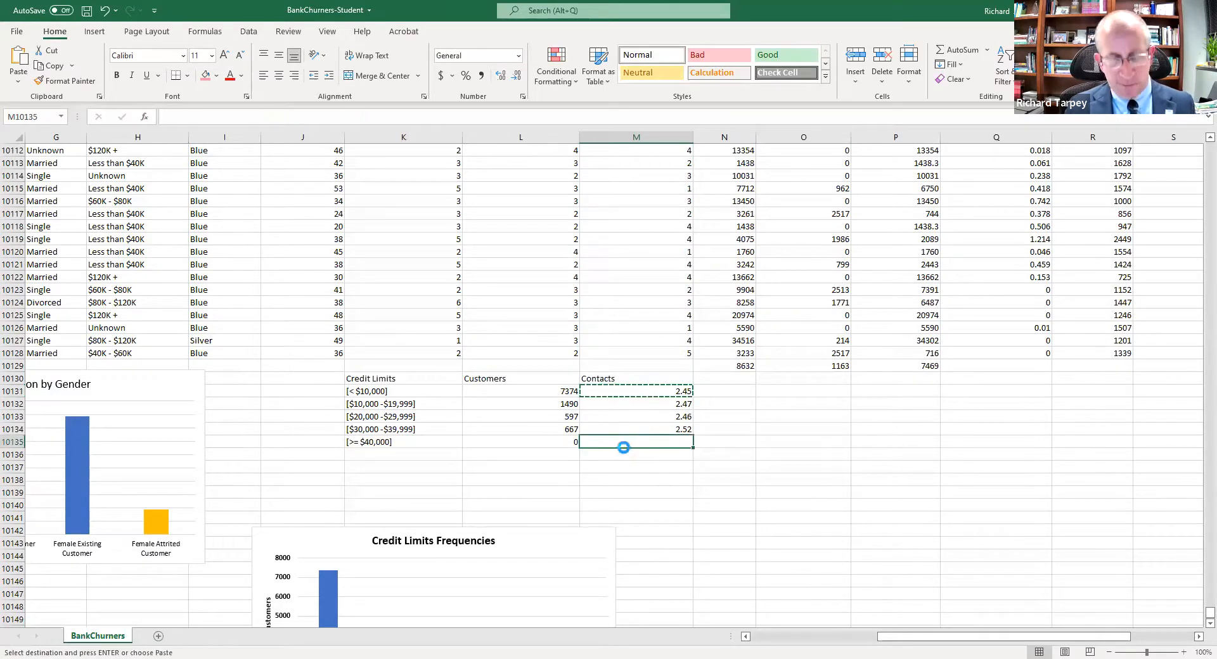
key(ctrl+v)
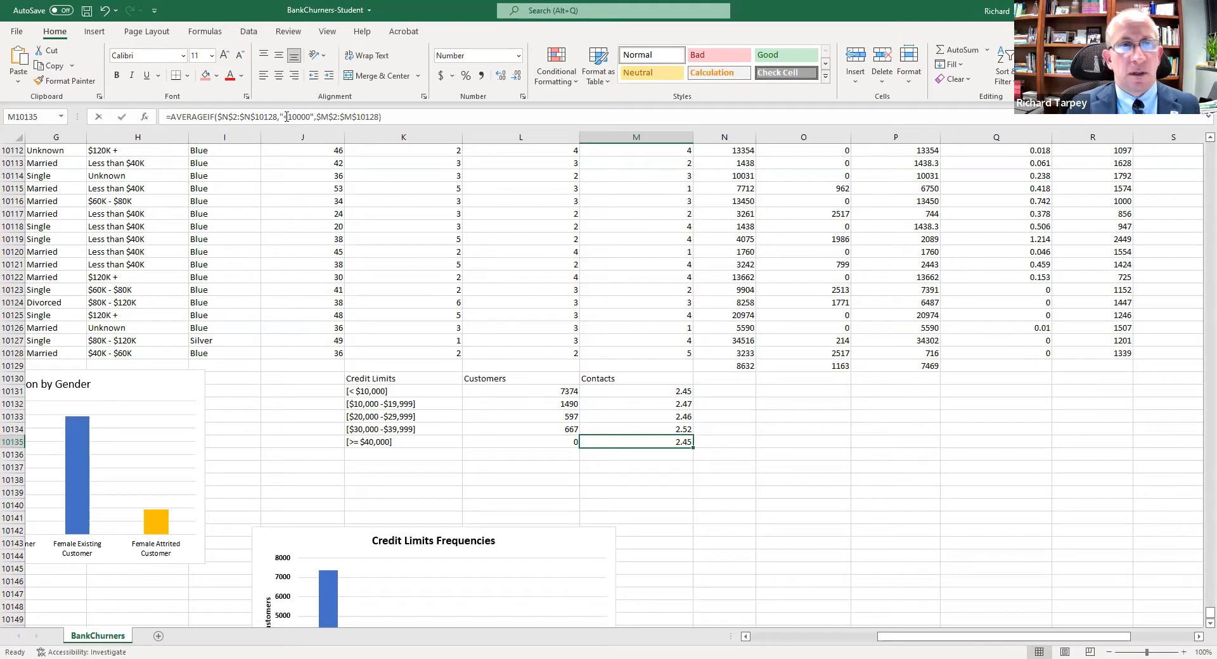
key(Escape)
key(BackSpace)
text(>)
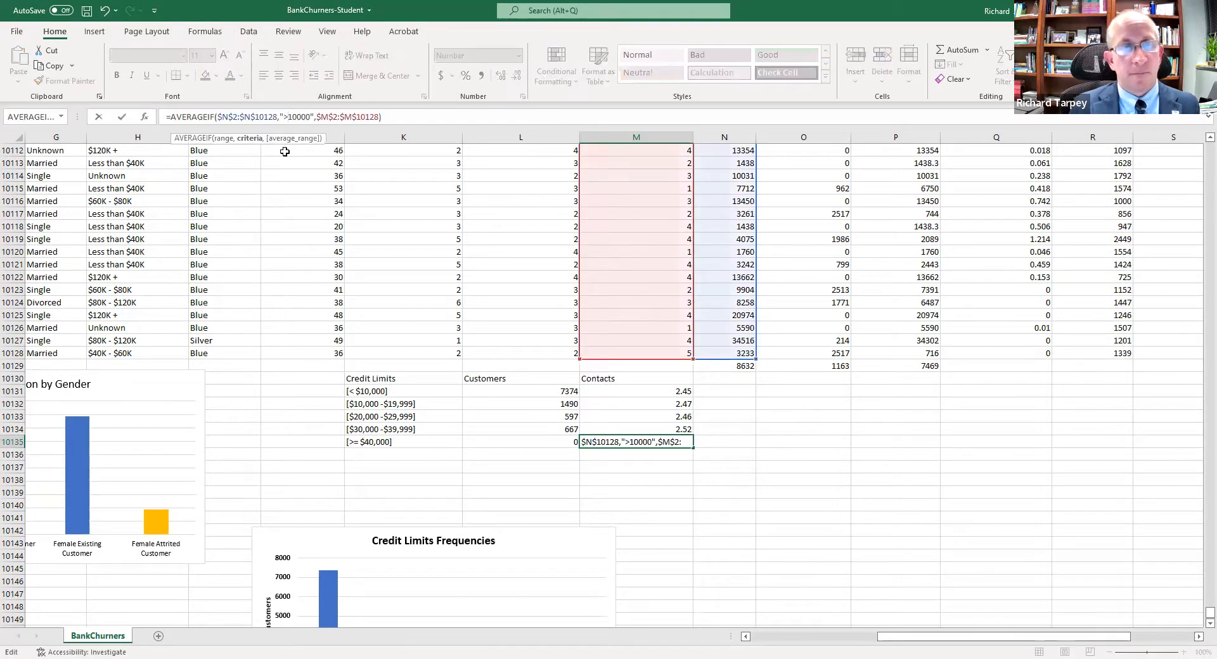
text(4)
key(Delete)
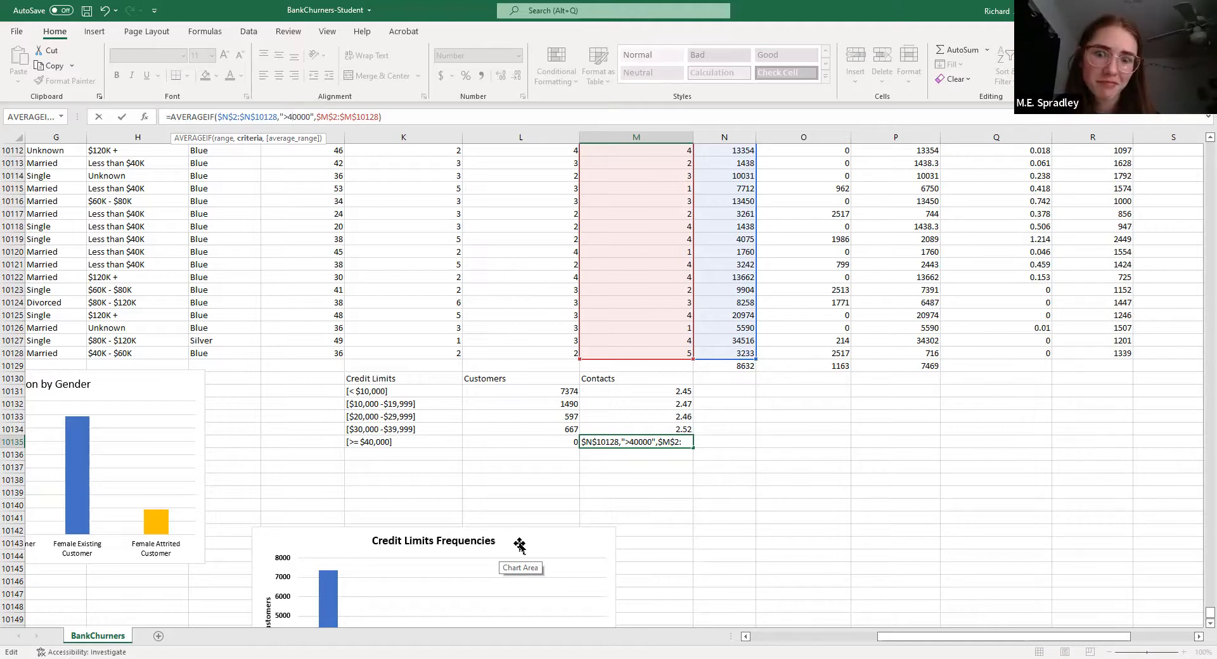
key(Tab)
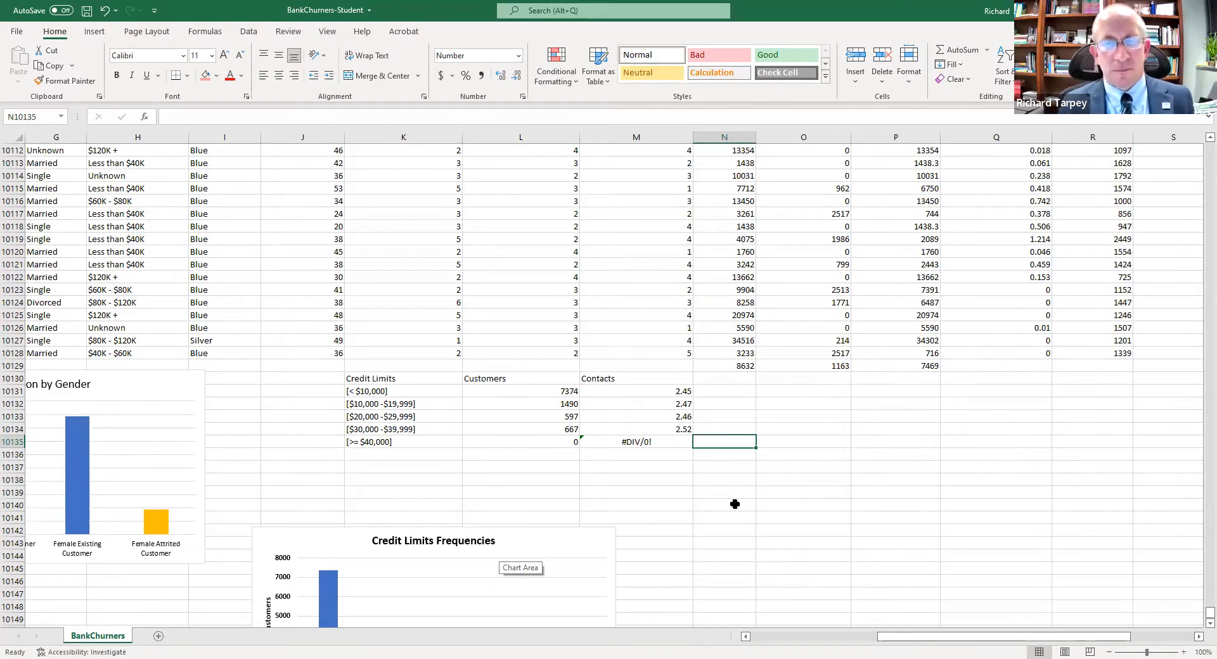
Wrap M10135's AVERAGEIF formula in an IF that returns 0 when L10135=0 and the average otherwise
click(662, 443)
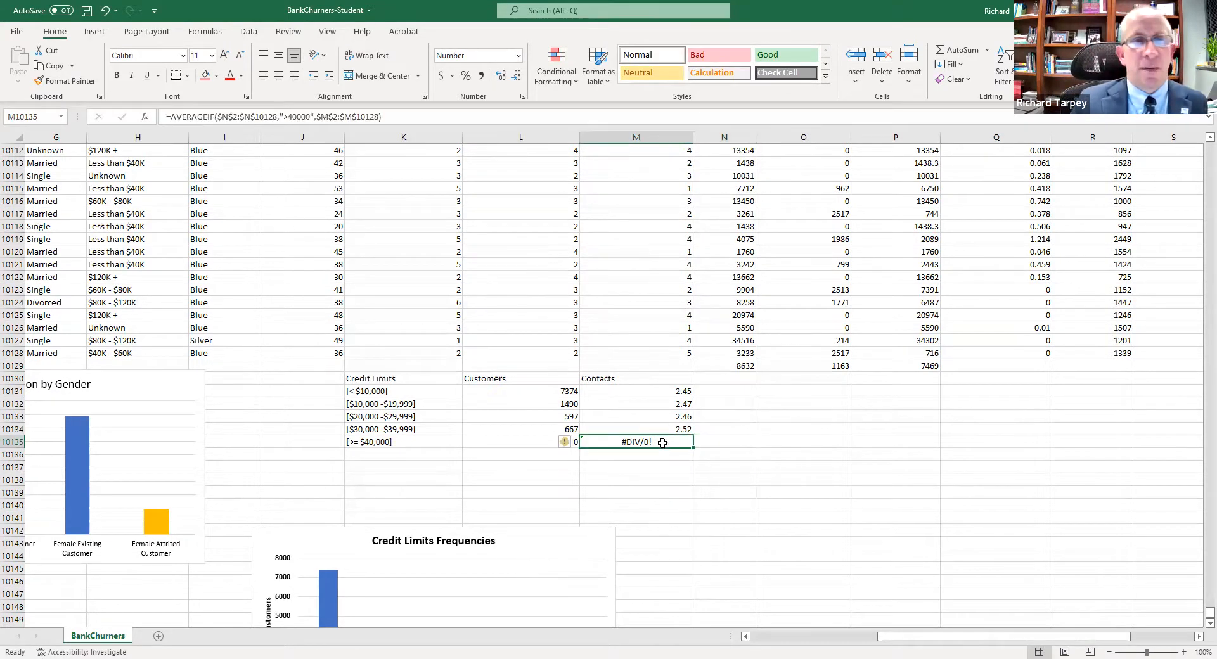
click(171, 116)
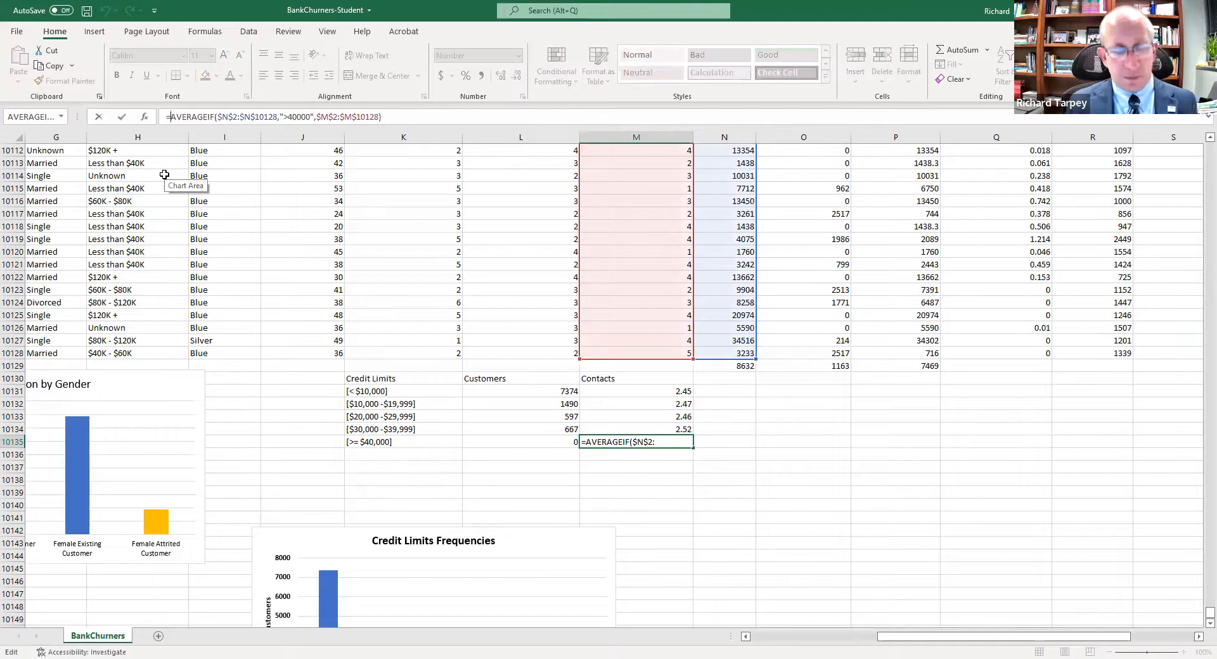
text(if()
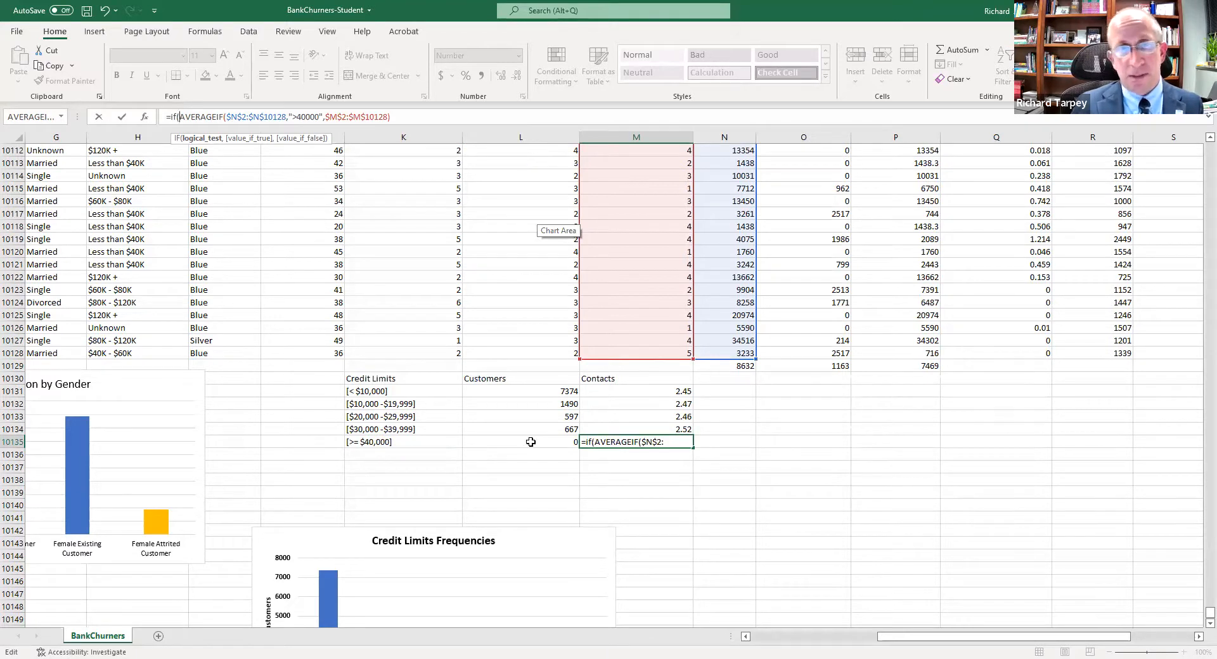
click(536, 442)
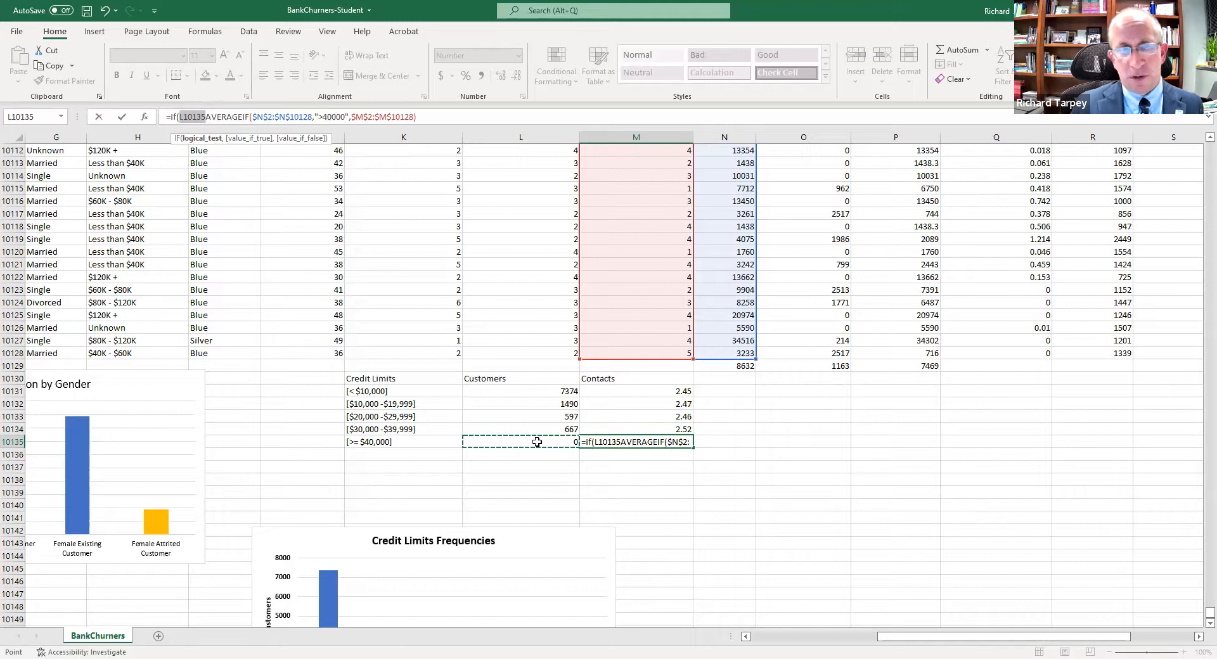
click(202, 119)
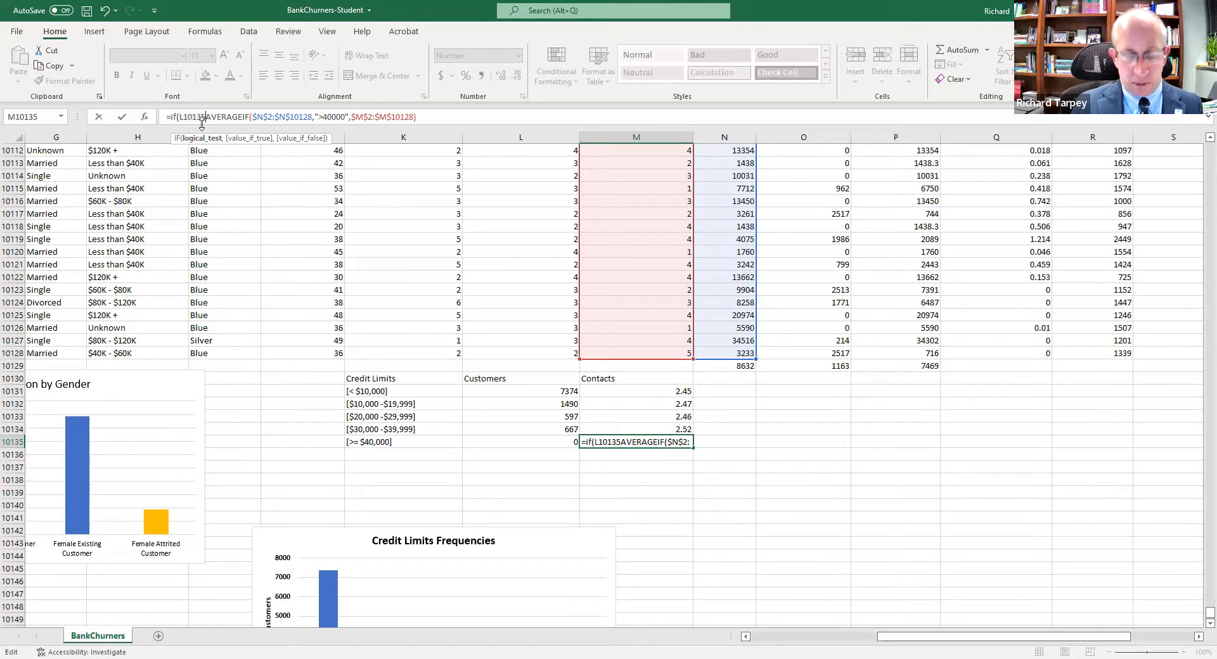
text(=0)
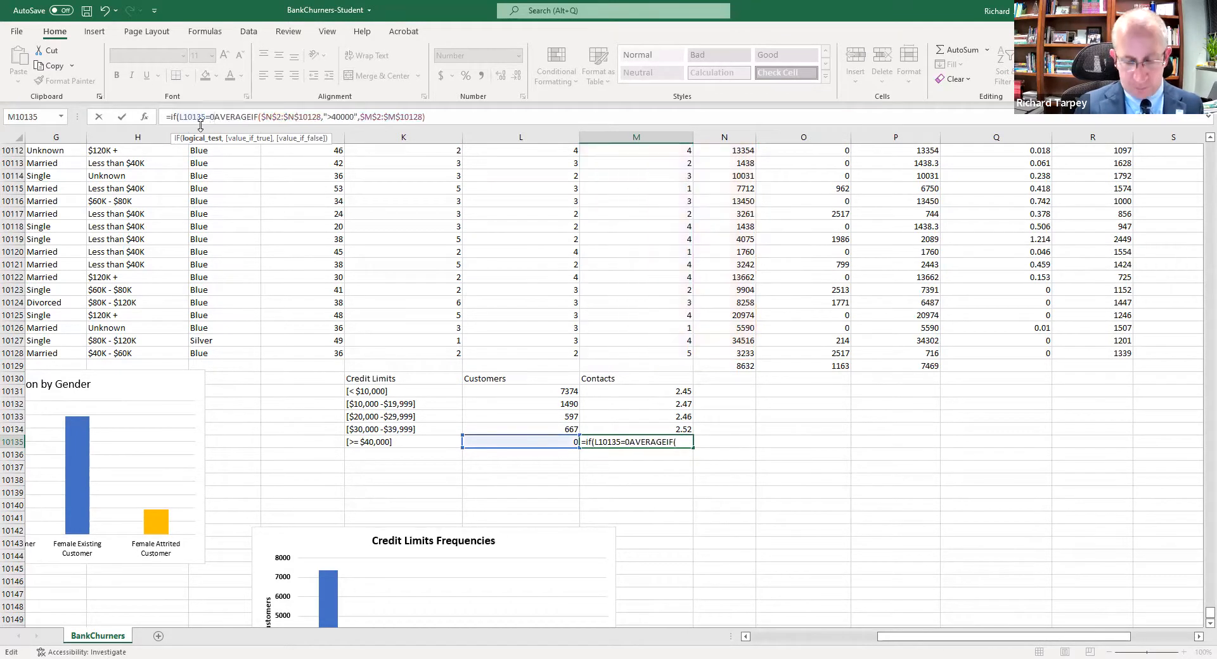
text(,)
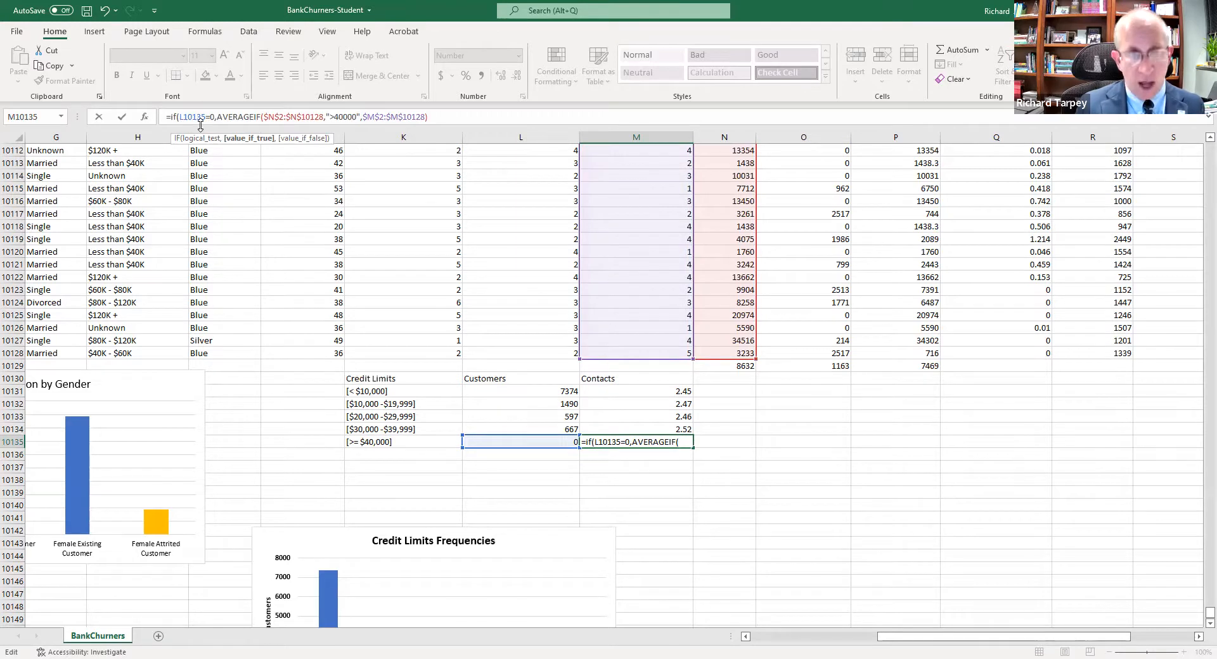
text(0,)
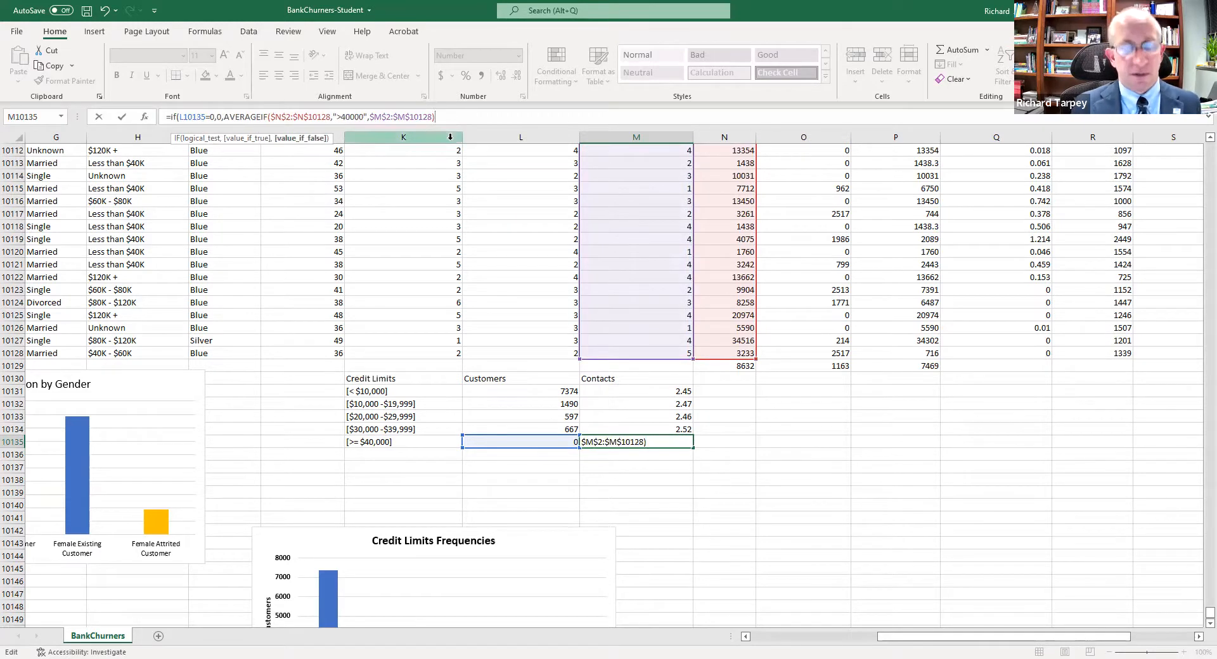
key(ctrl+Return)
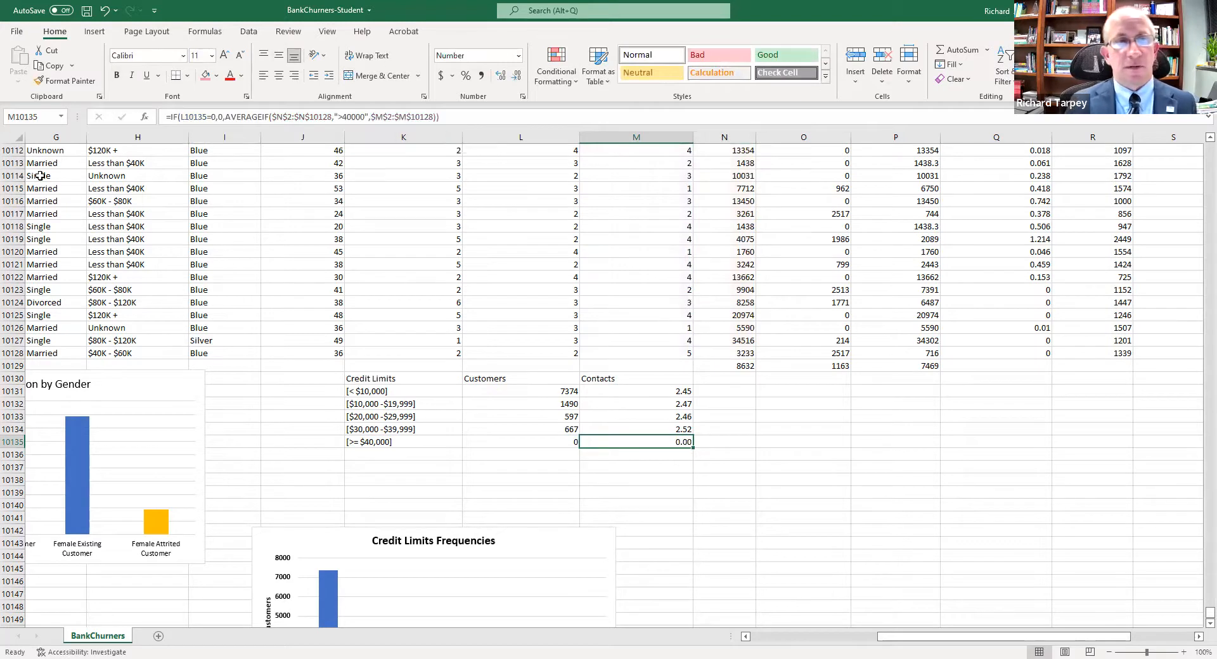
Draft the example formula =if(a2=3,"Y","N") in K10138, discard it, and return to M10135
click(352, 480)
click(270, 120)
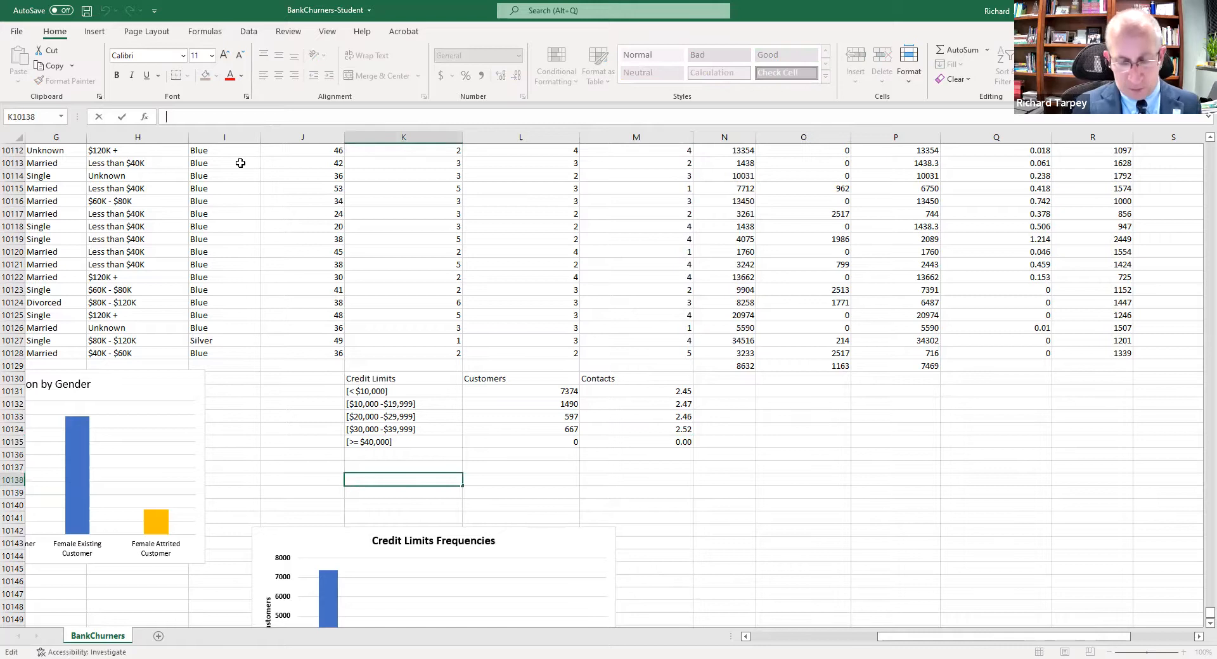
text(=)
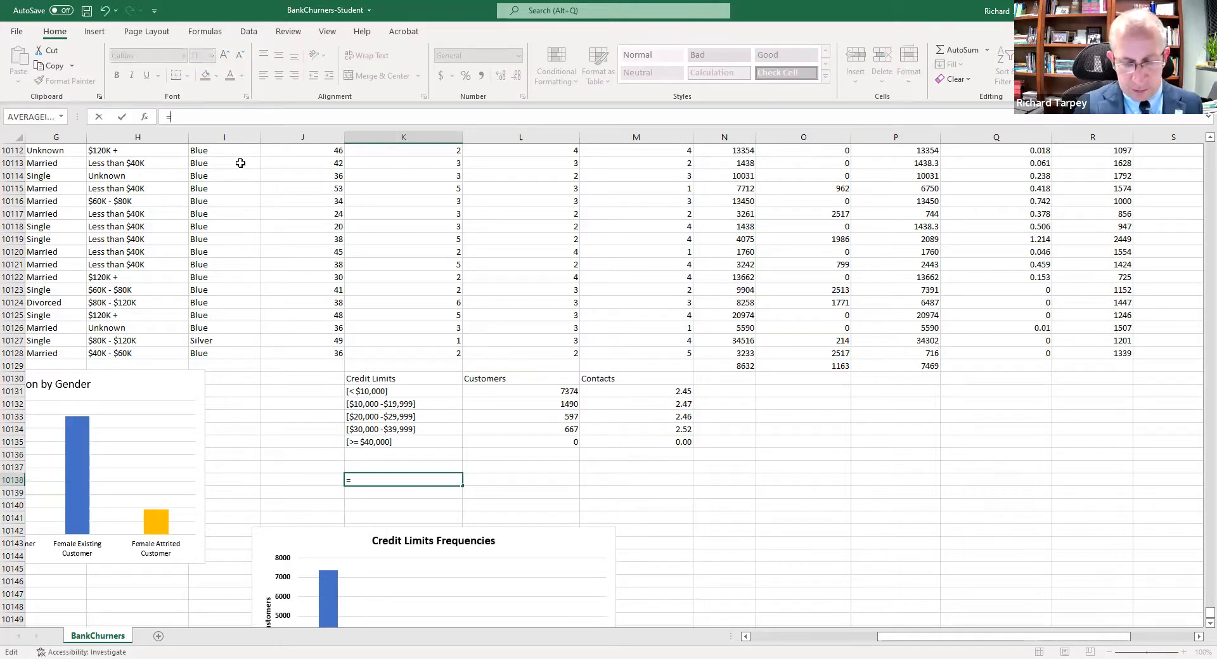
text(if()
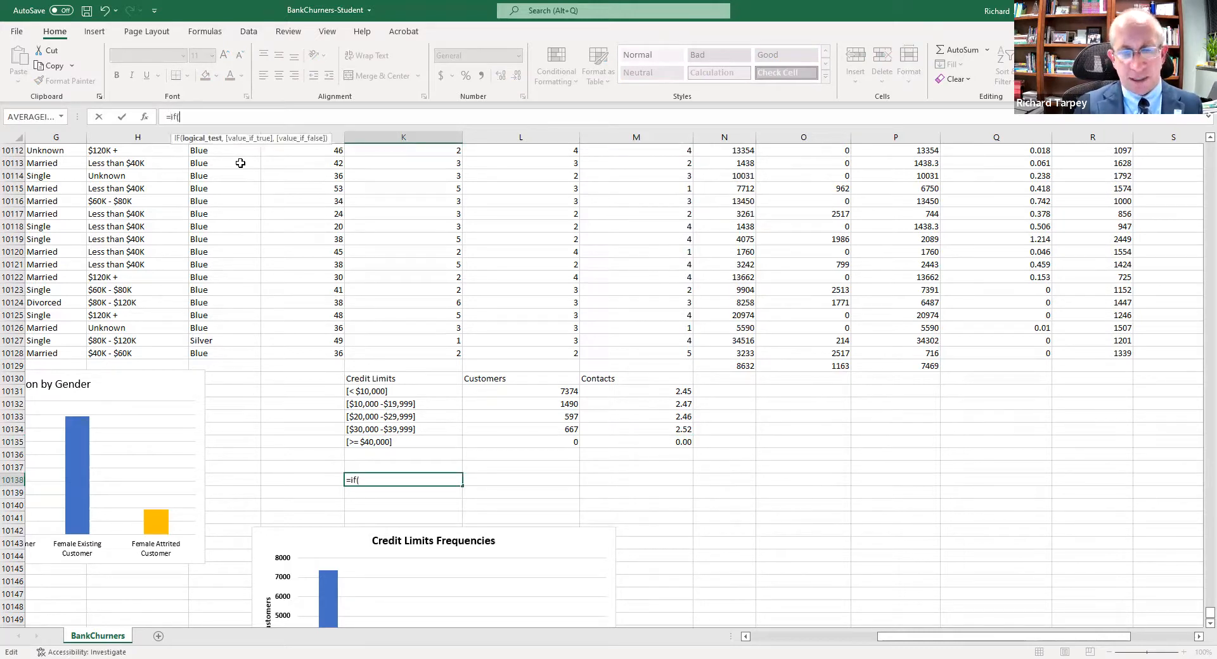
text(a=3)
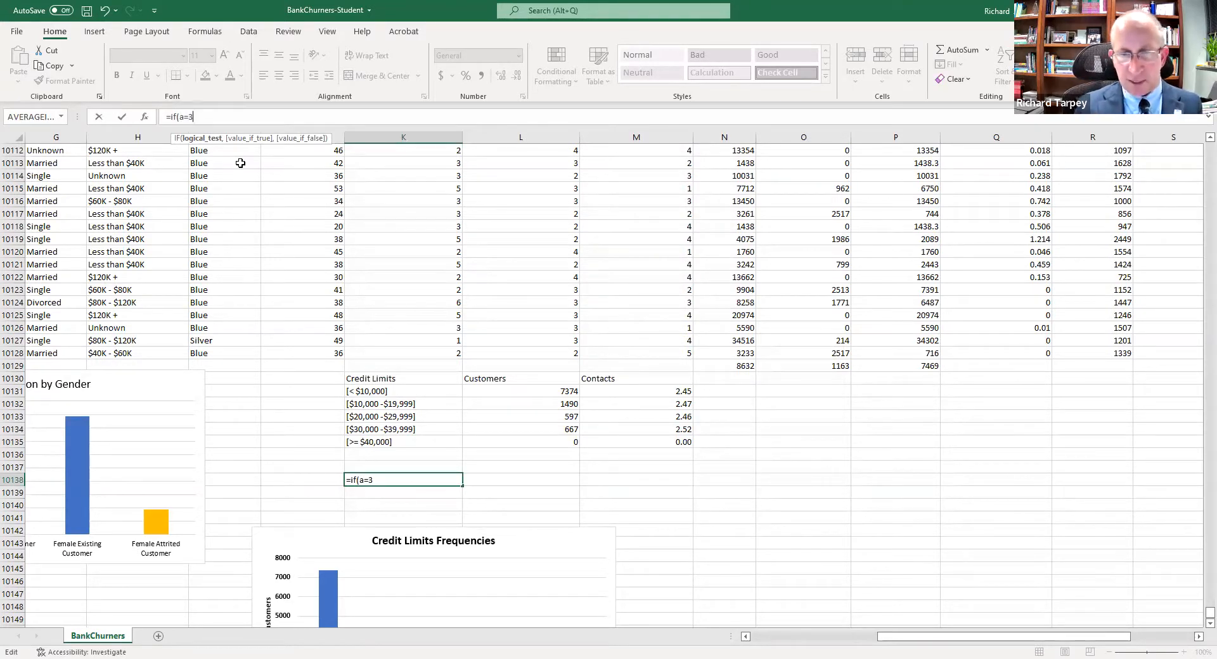
click(183, 118)
text(2=3)
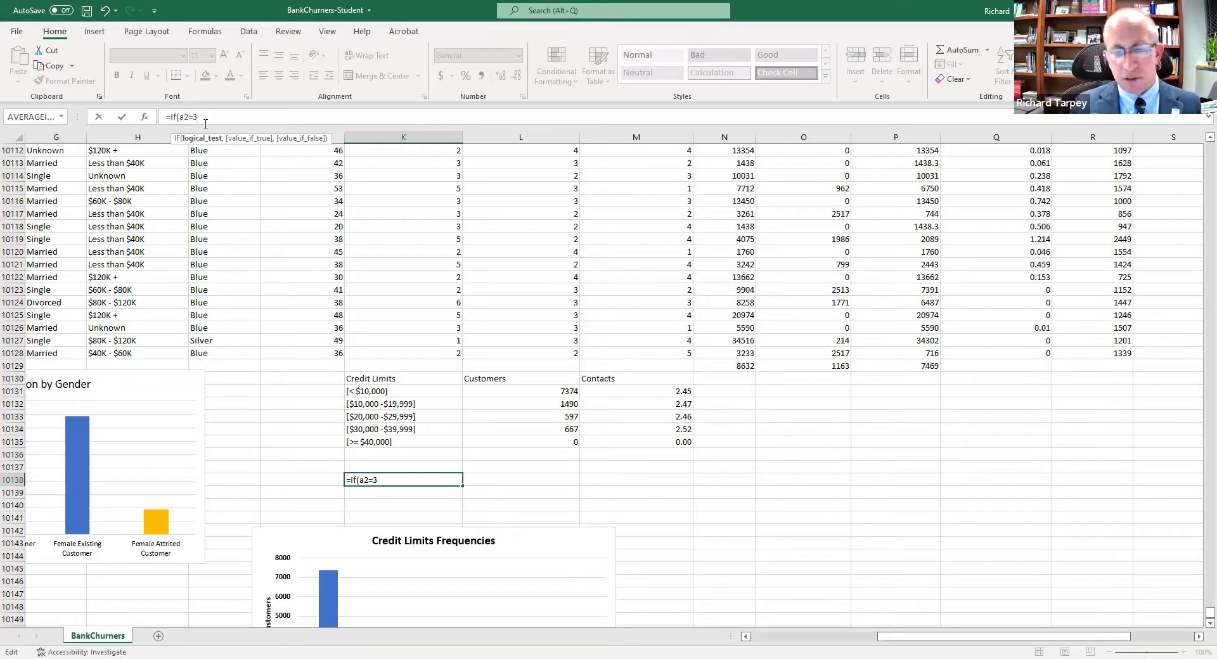
text(,"Y)
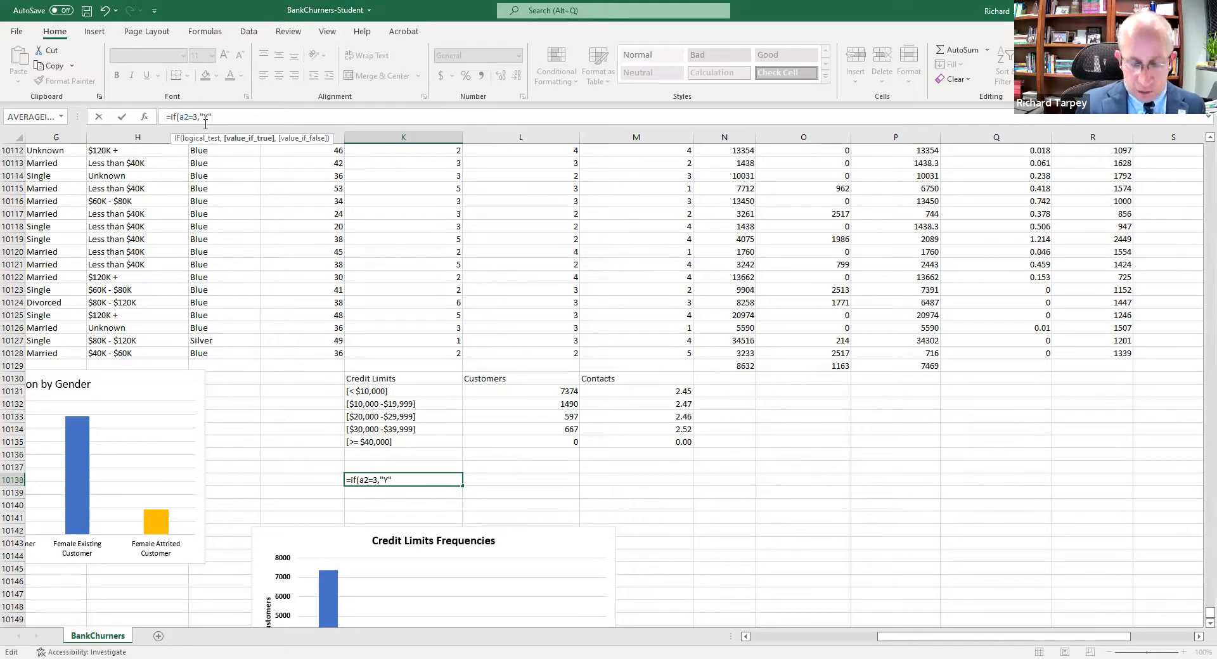
text(,)
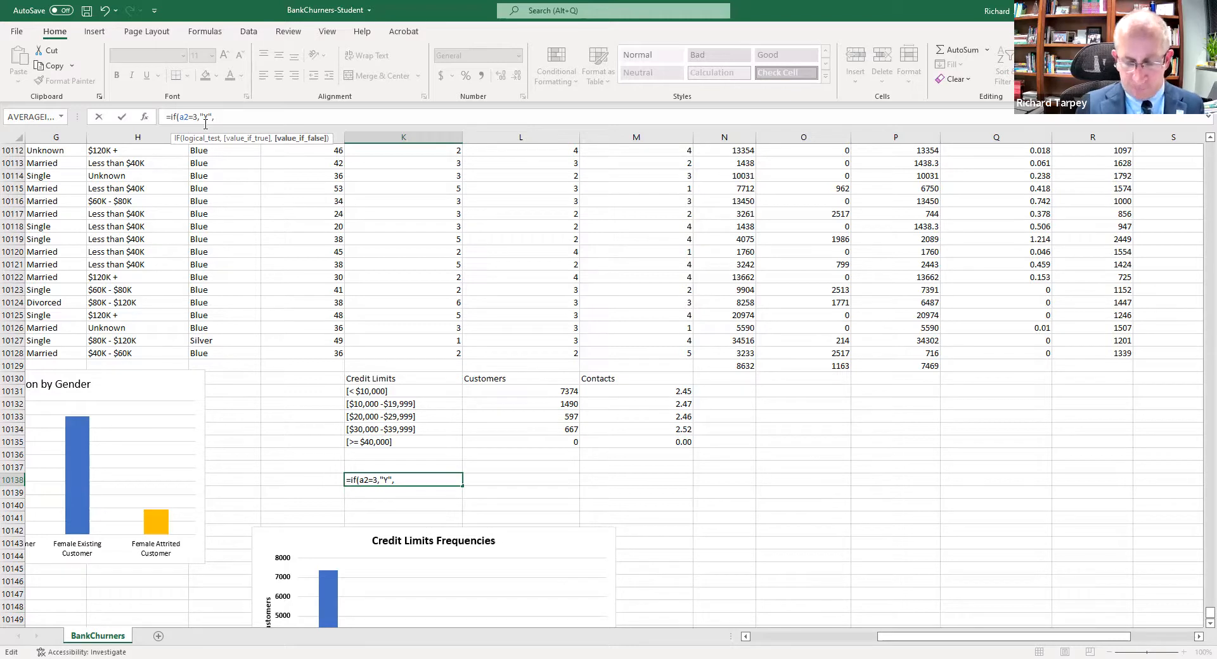
text("N")
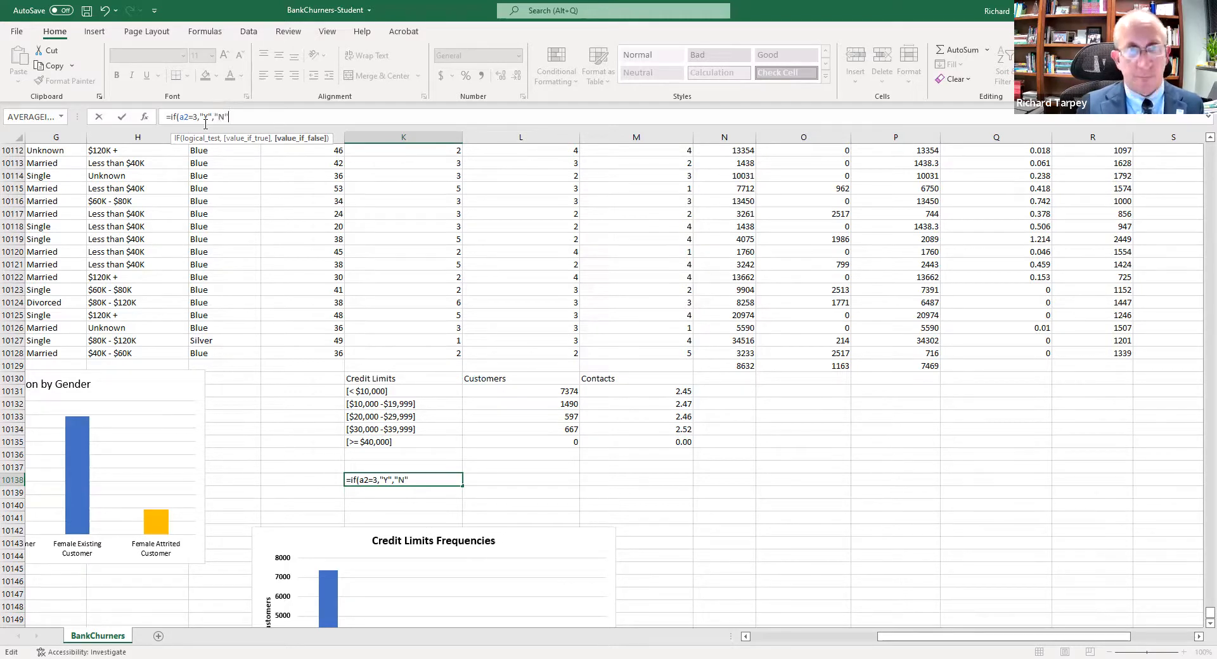
text())
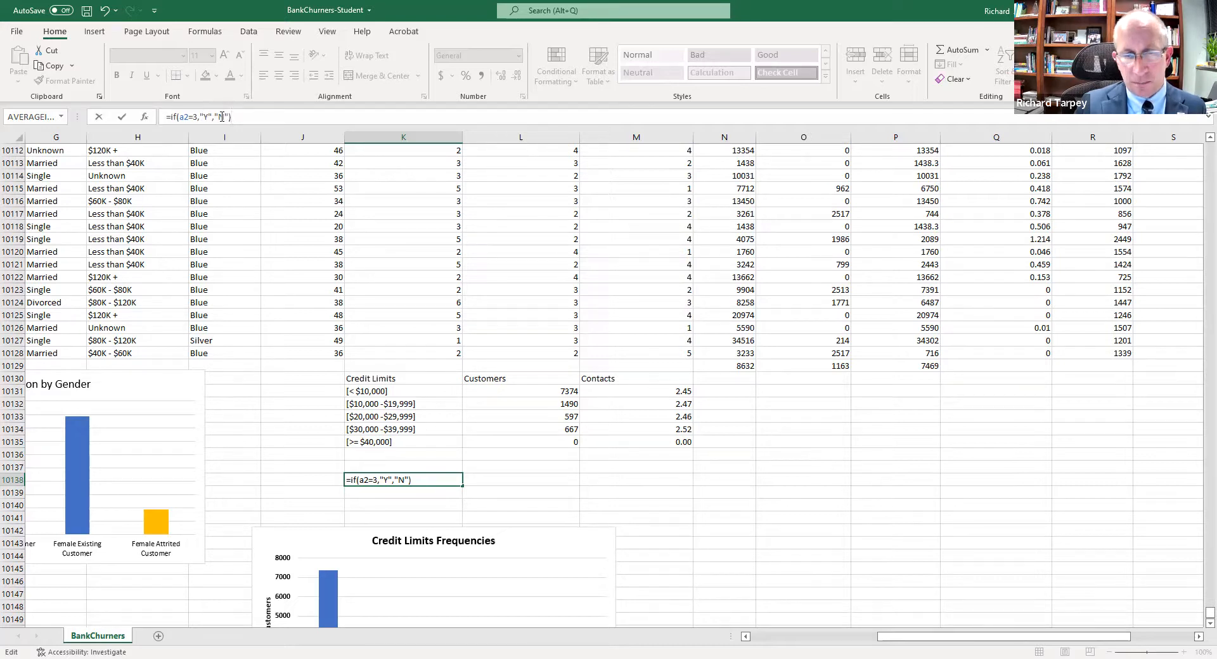
drag(233, 118, 140, 124)
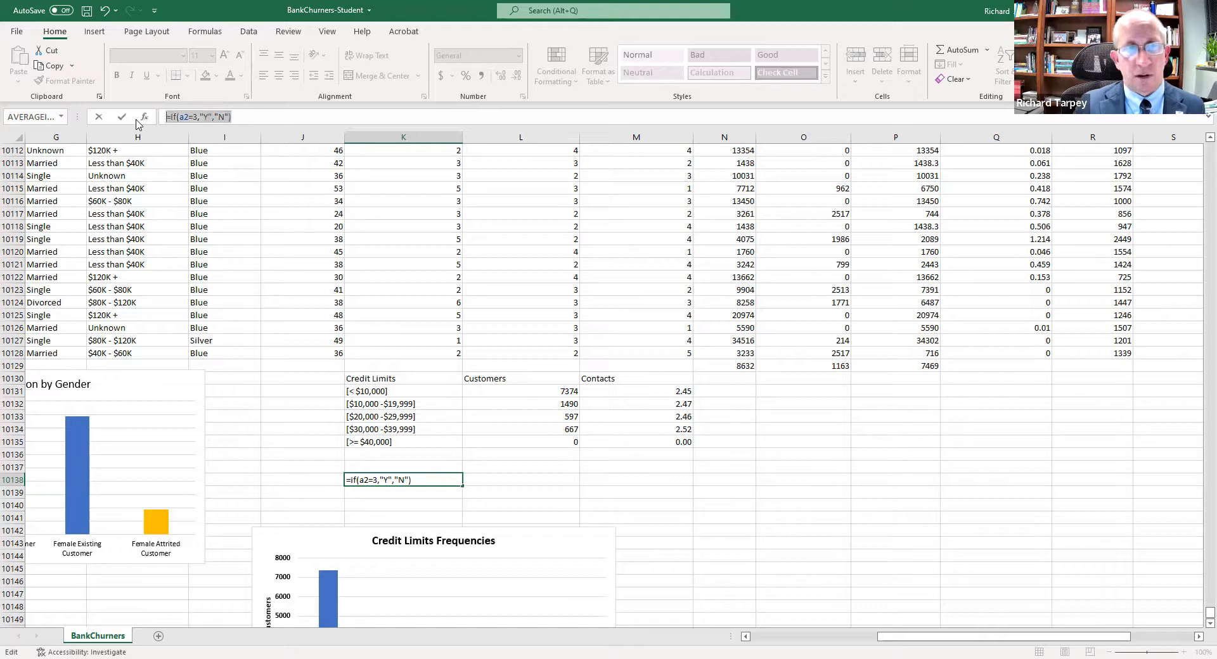
key(Escape)
click(639, 444)
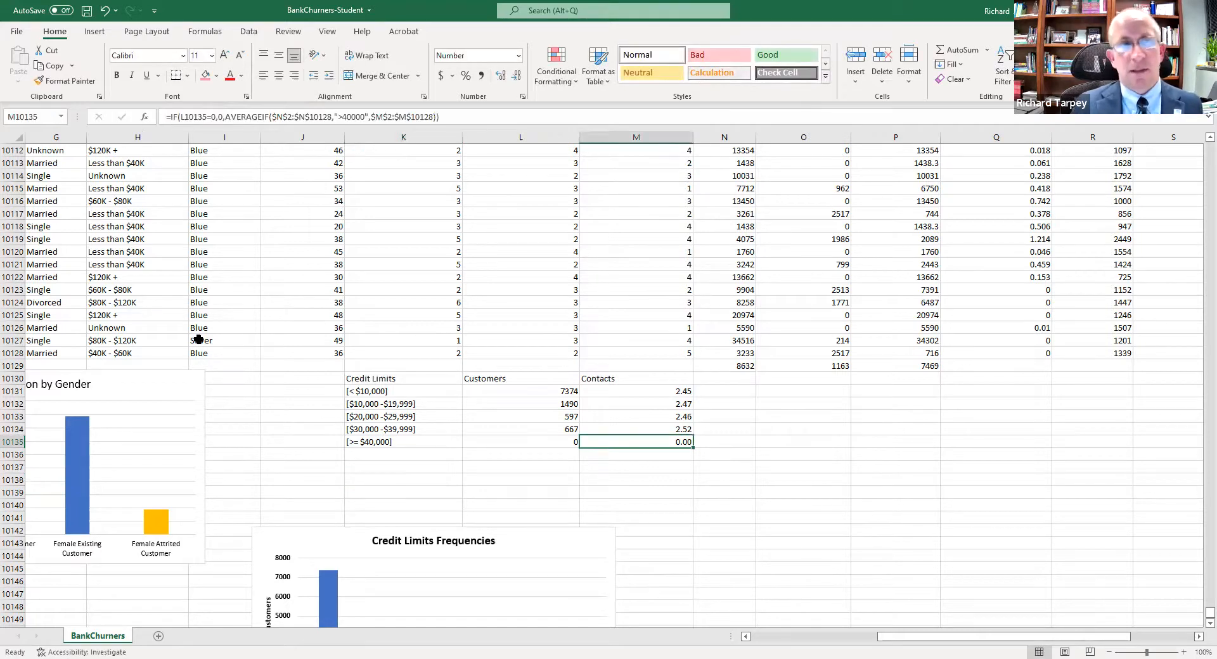
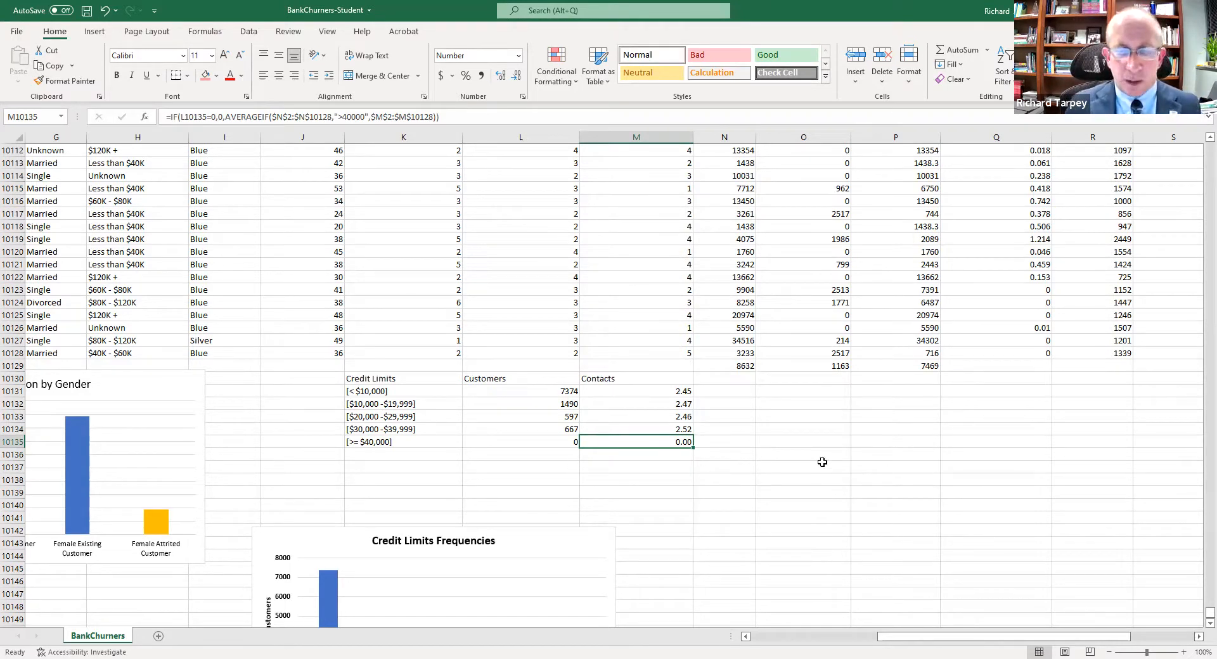
Preview the recommended charts for the credit limit table K10130:M10135 and cancel without inserting one
click(856, 445)
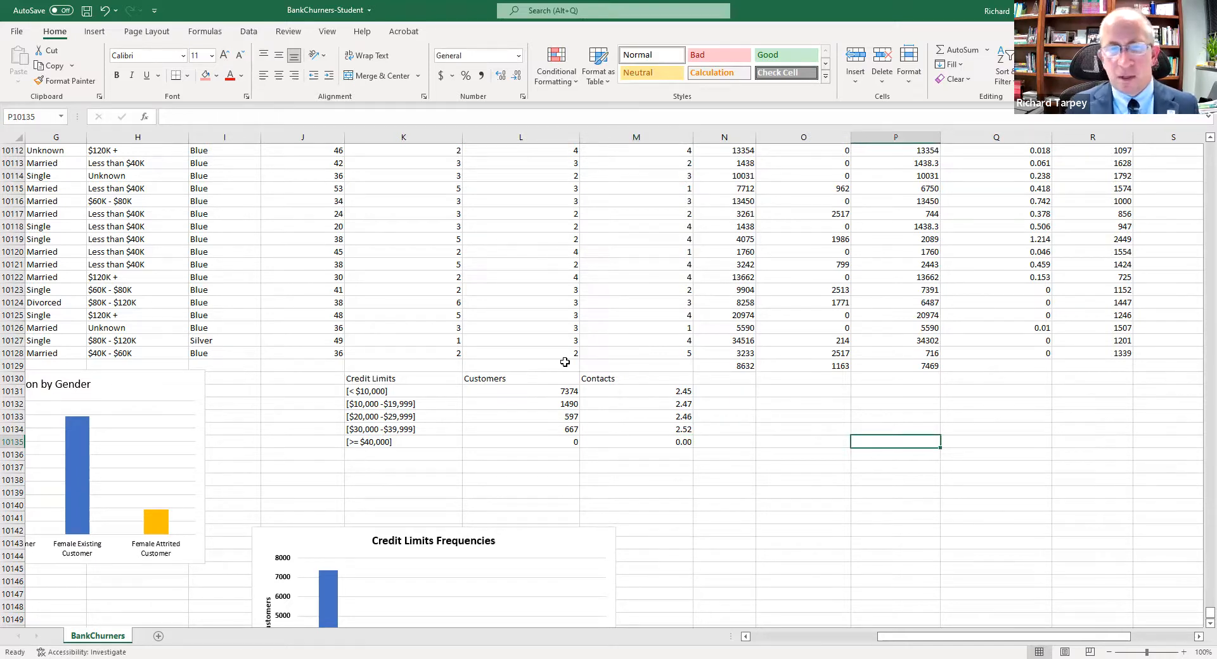
drag(373, 382, 641, 440)
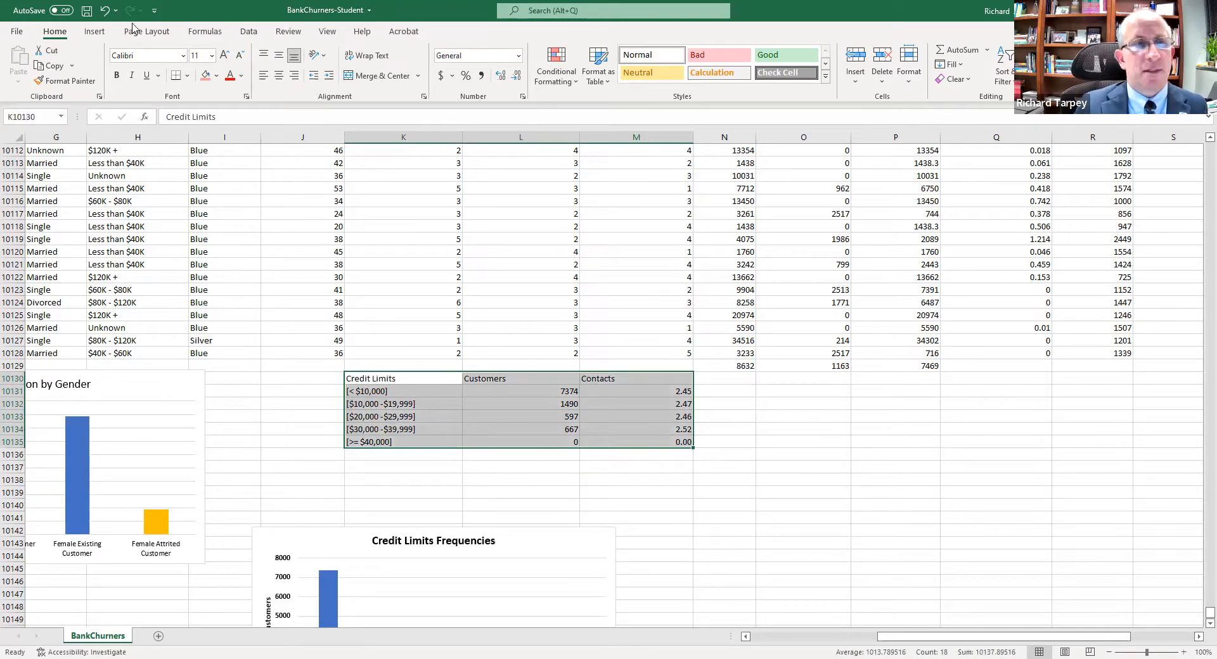
click(95, 31)
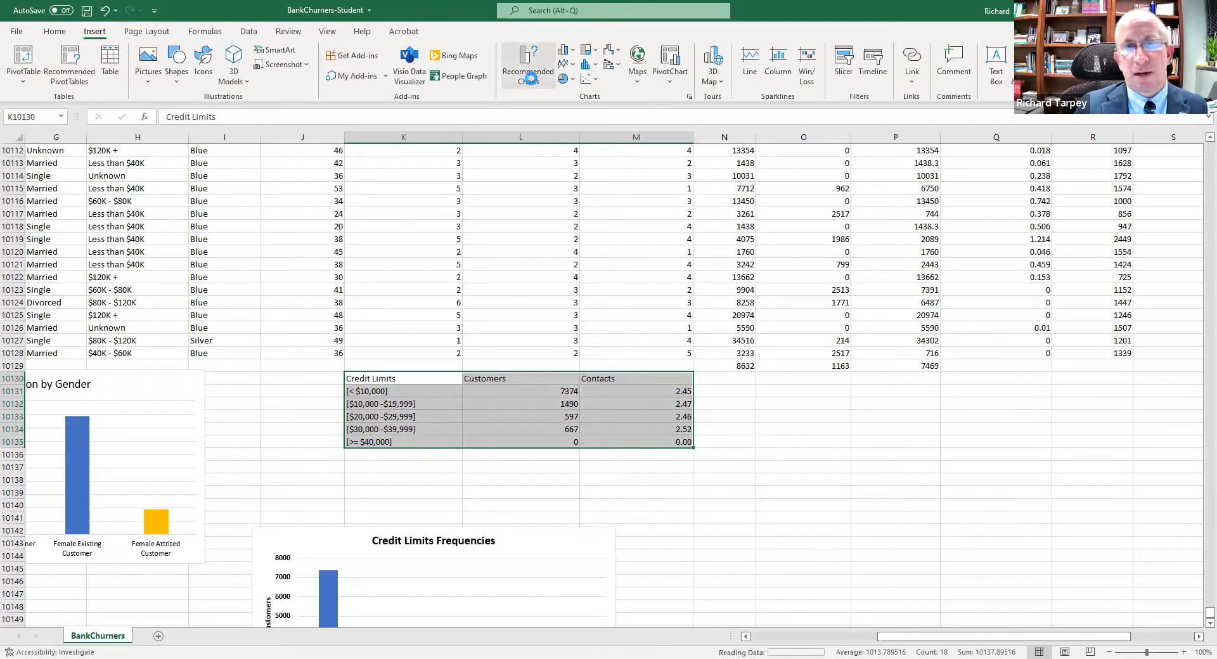
click(529, 75)
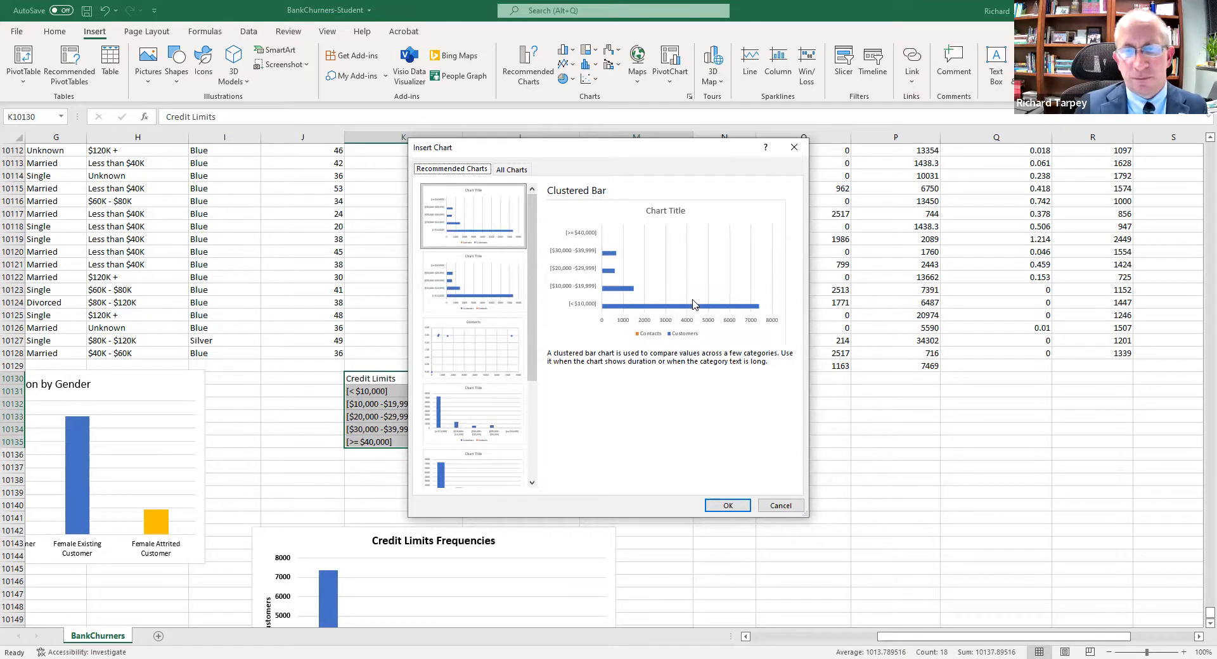
click(786, 505)
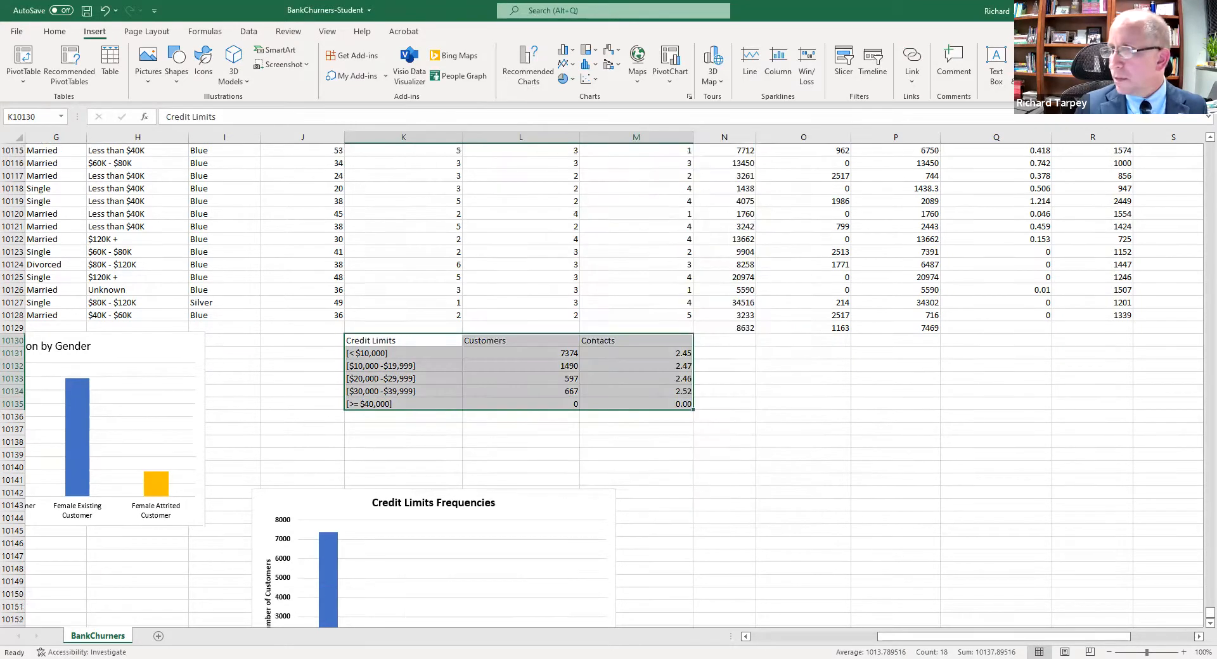
scroll(786, 504, down, 4)
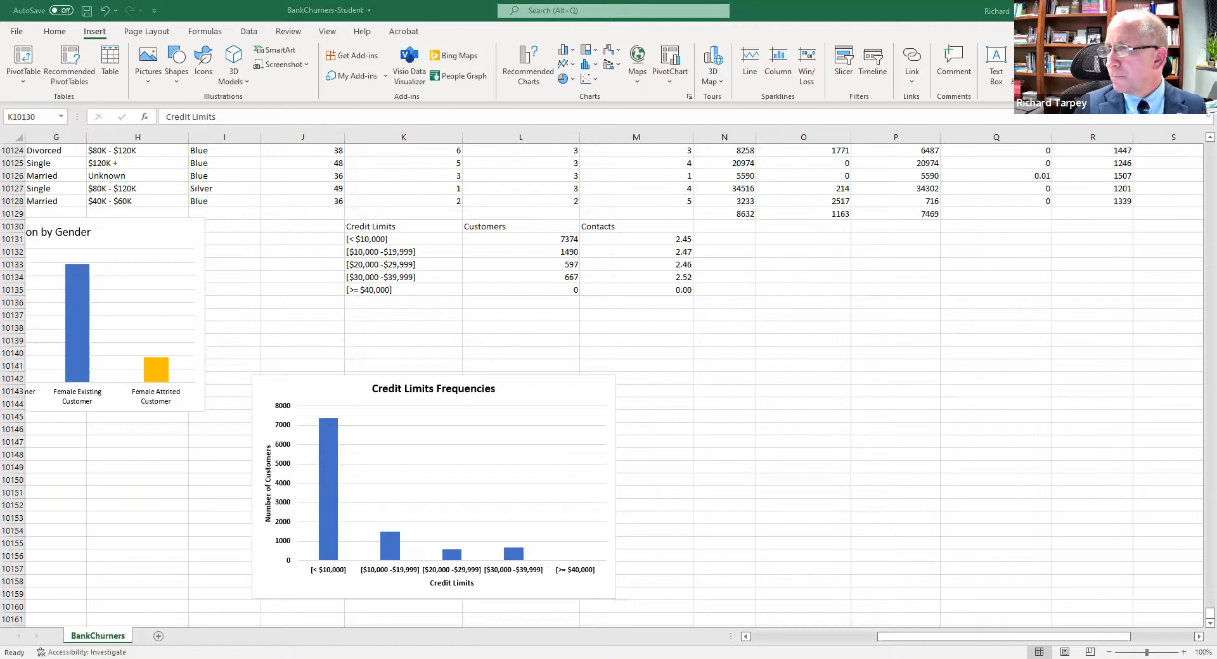
click(632, 239)
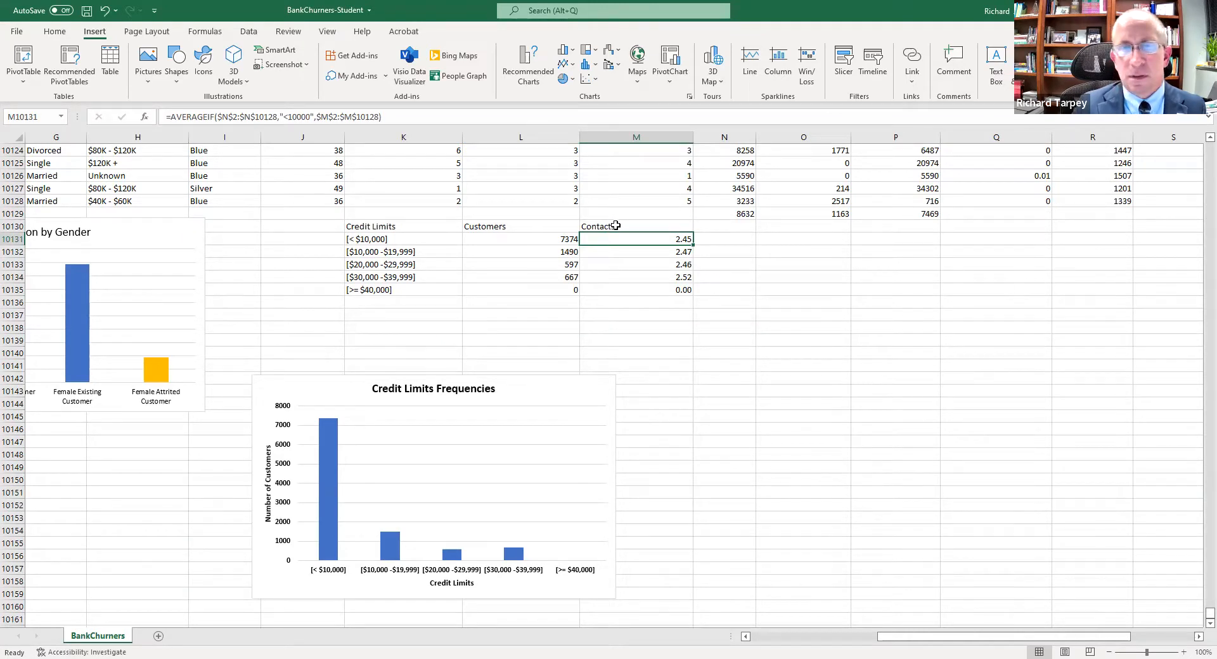
drag(619, 227, 622, 287)
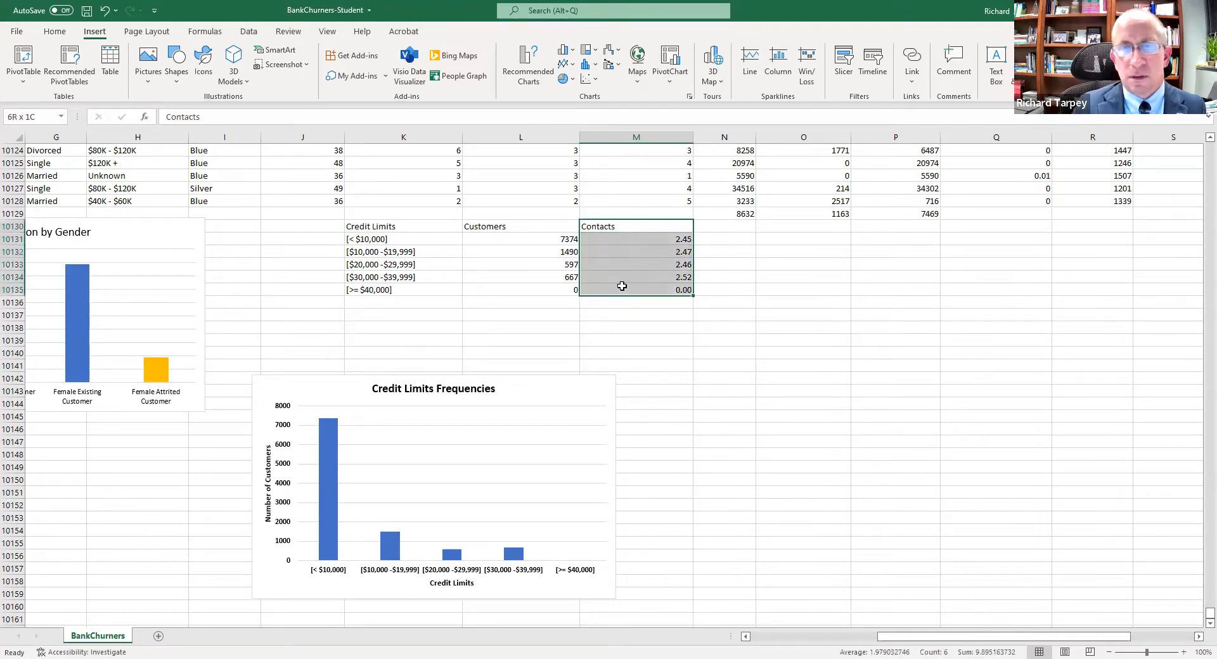
click(811, 279)
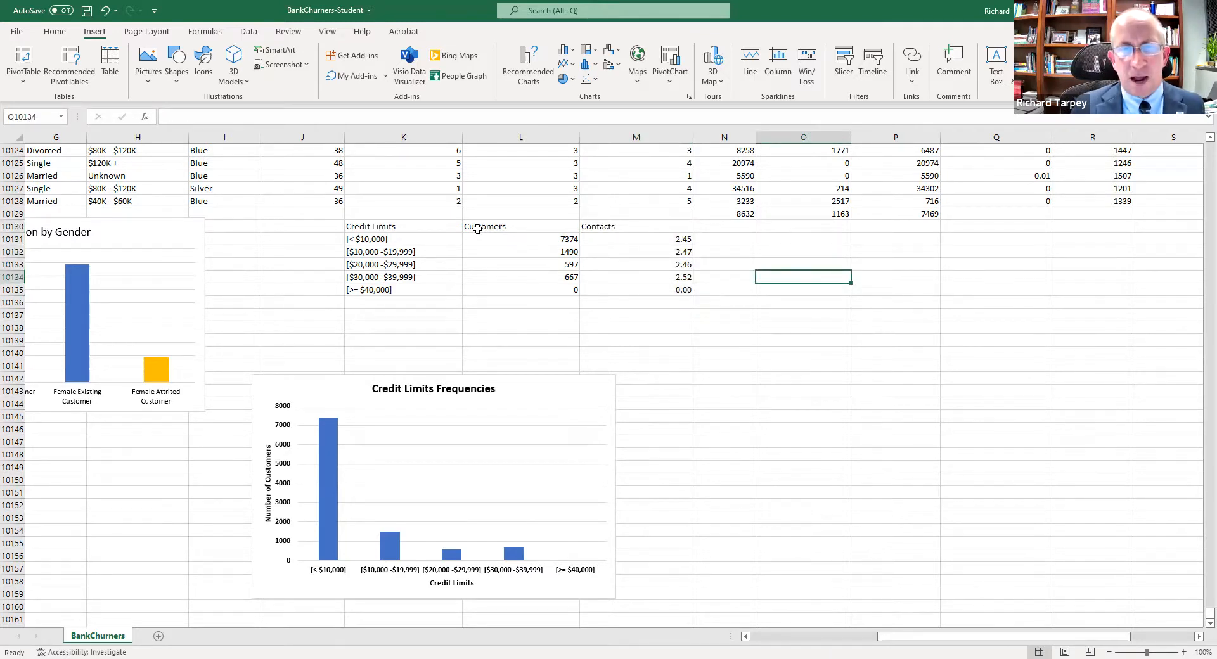
Insert a 2-D line chart of K10130:M10135, move it beside the table over columns N to R, and enlarge it
scroll(534, 273, up, 1)
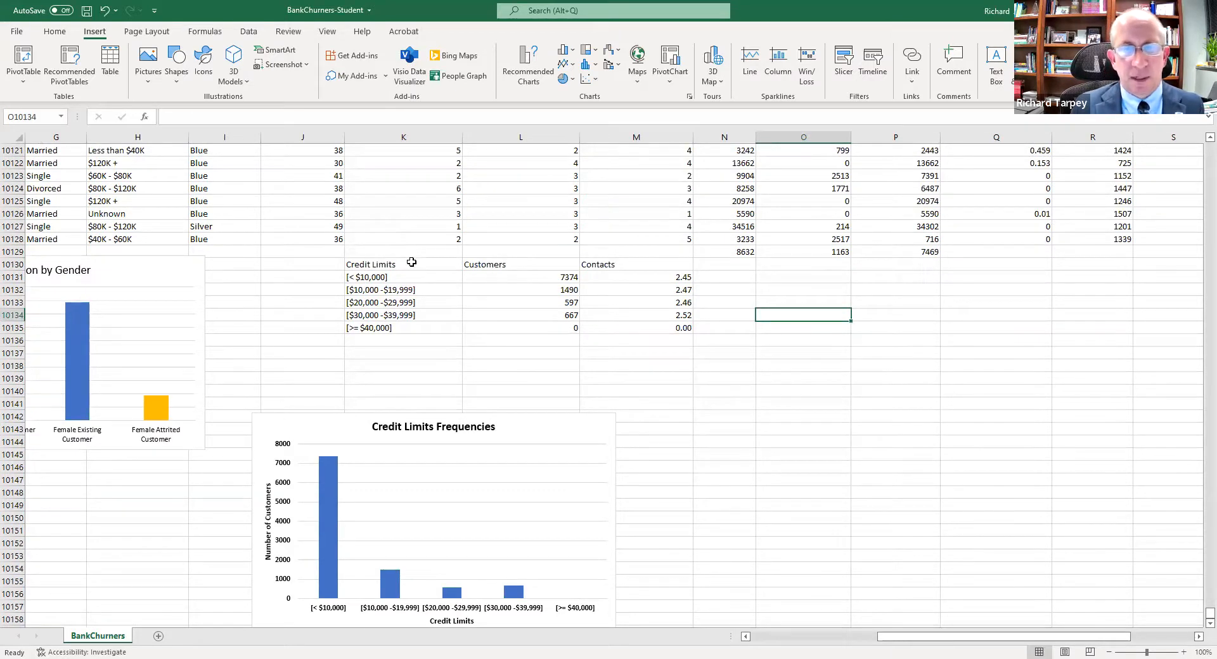
drag(393, 266, 684, 338)
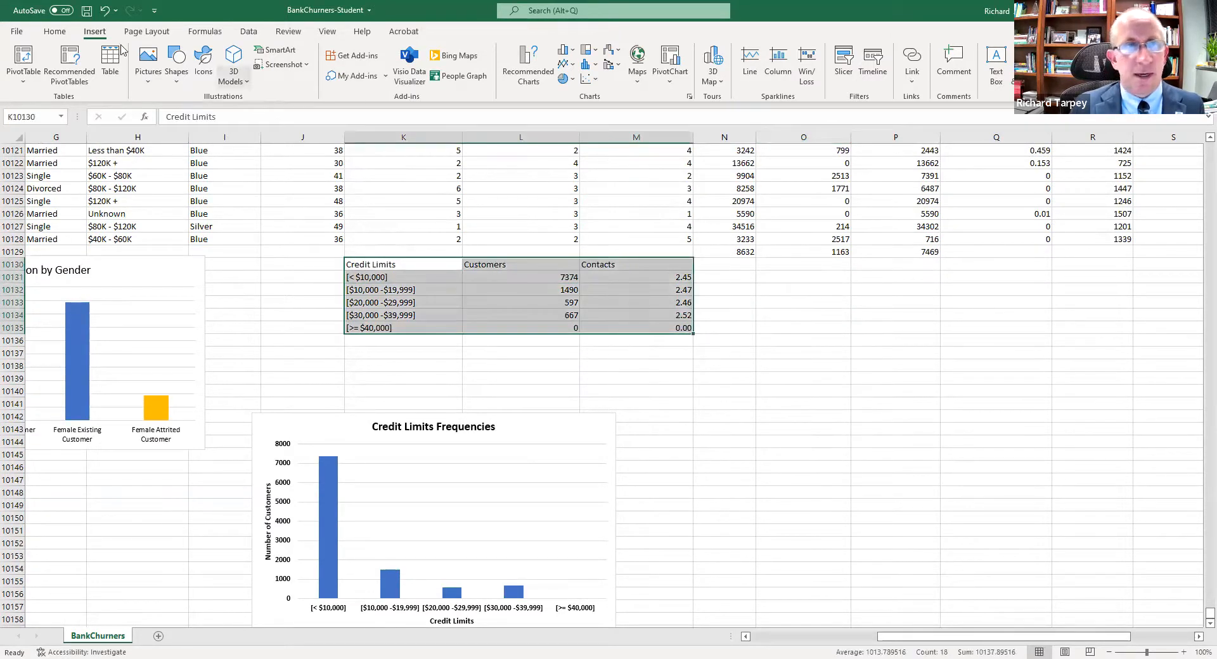
click(567, 64)
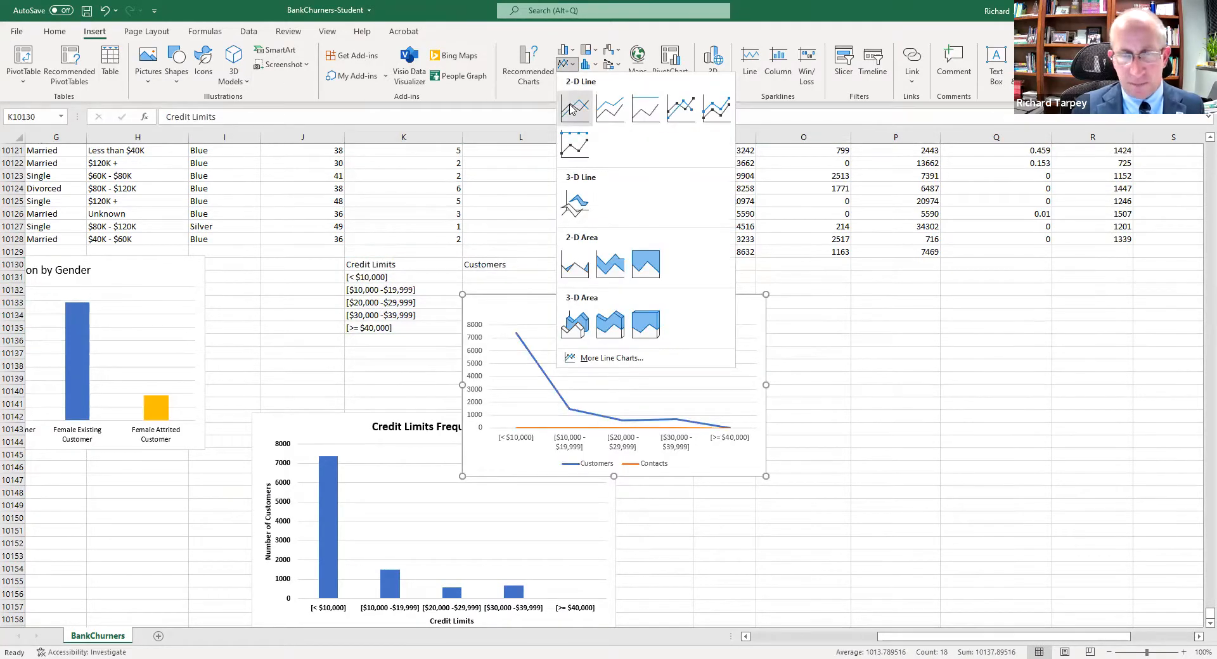
click(572, 109)
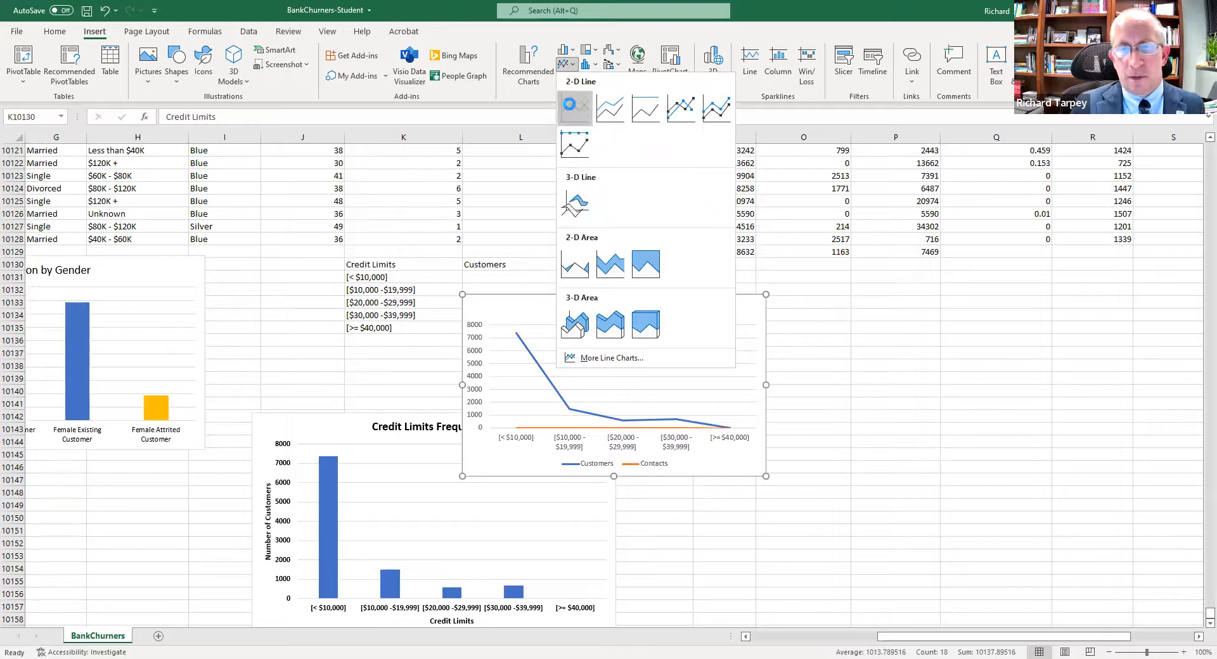
drag(705, 308, 966, 313)
drag(1026, 481, 1076, 519)
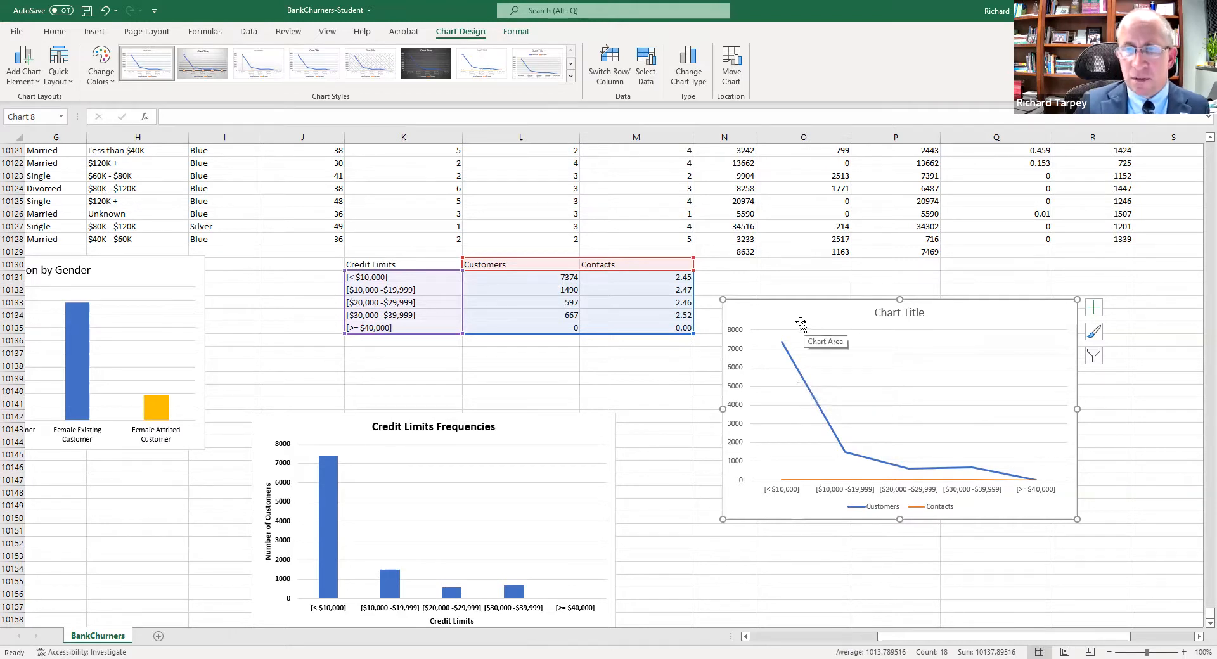
Replace the line chart with a 2-D line chart with markers of K10130:M10135, placed beside the table over columns N to Q
key(Delete)
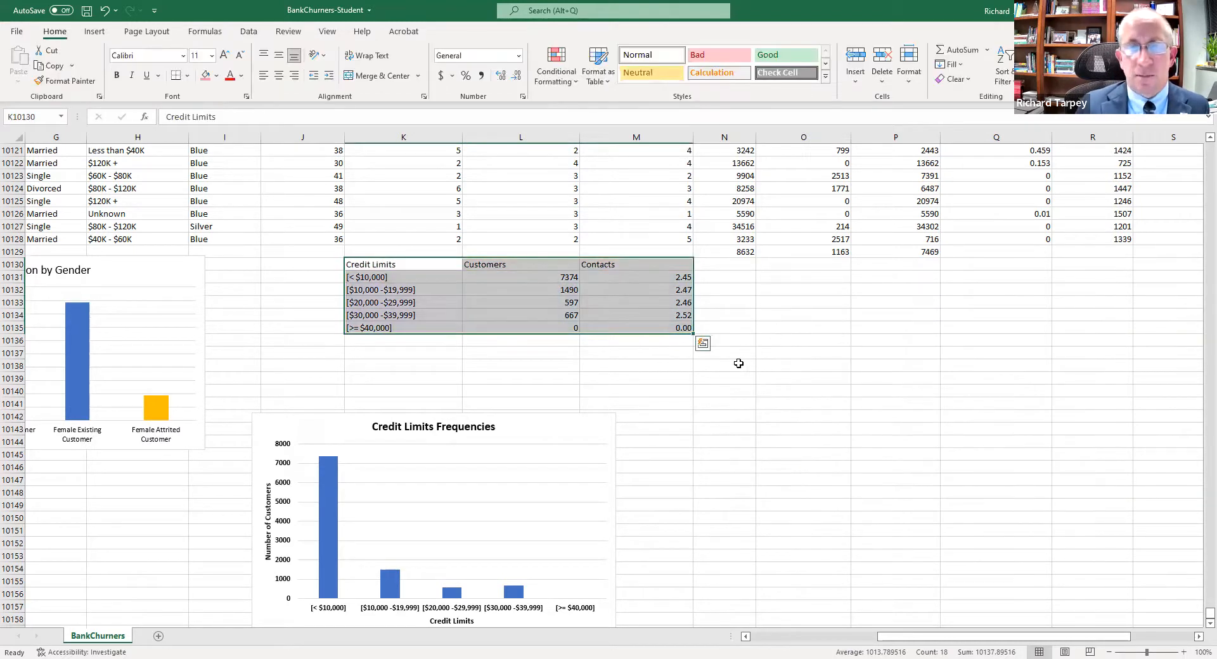
click(94, 31)
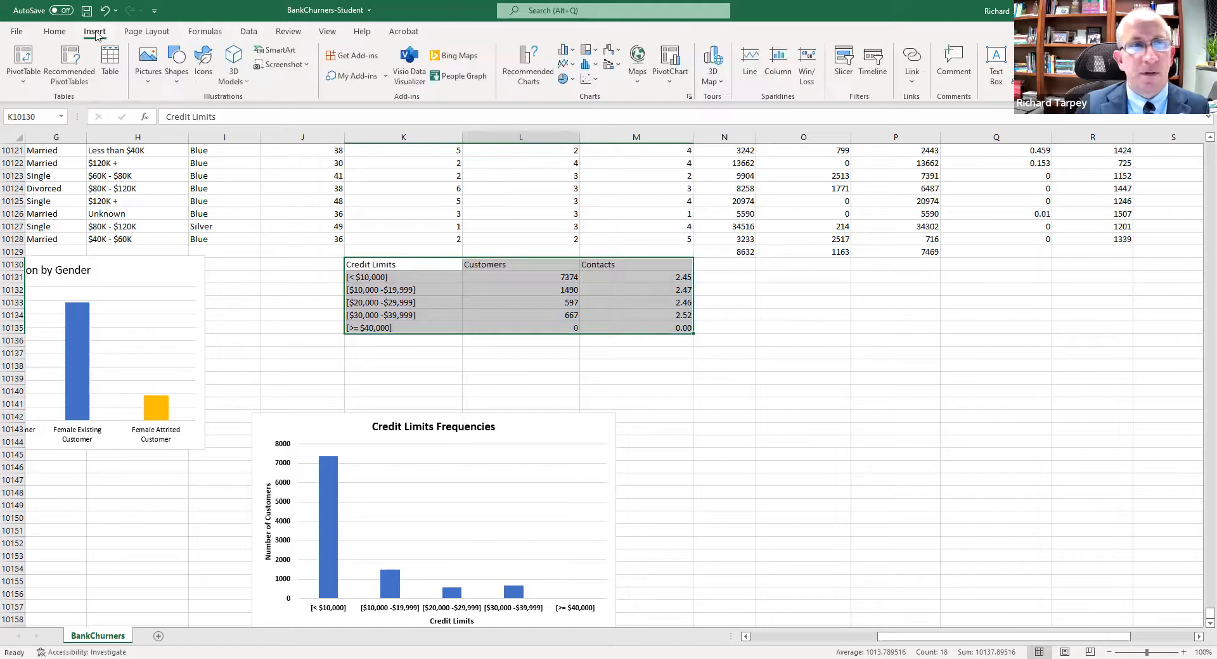
click(566, 64)
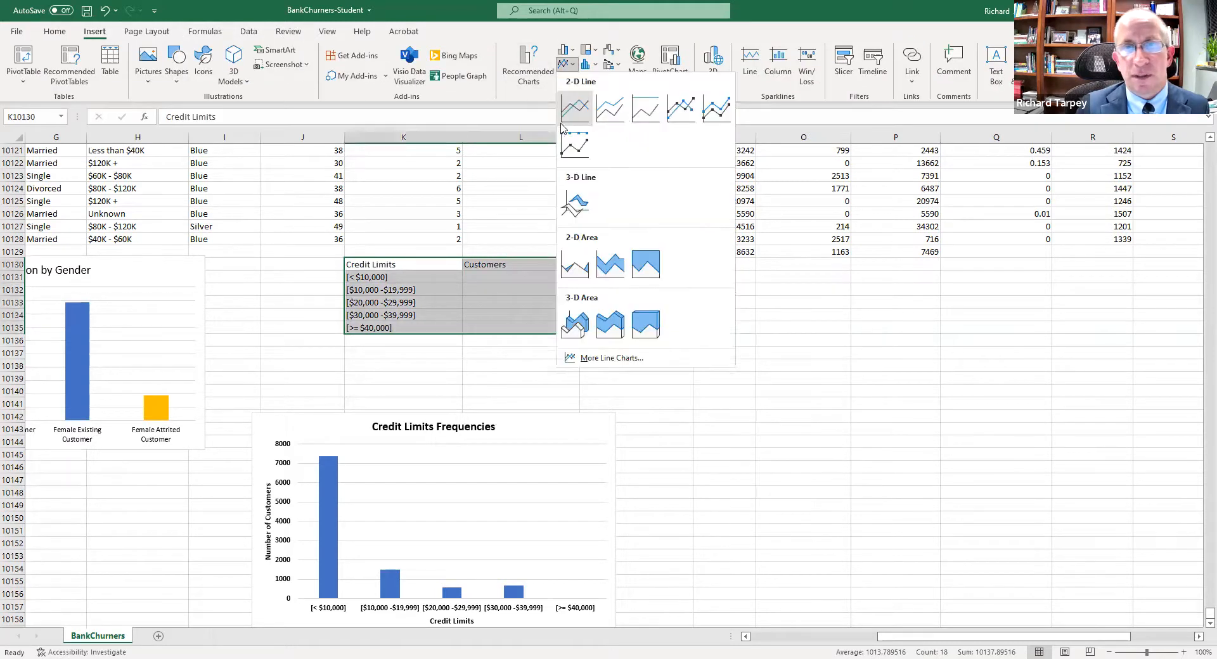
click(681, 113)
drag(656, 311, 947, 313)
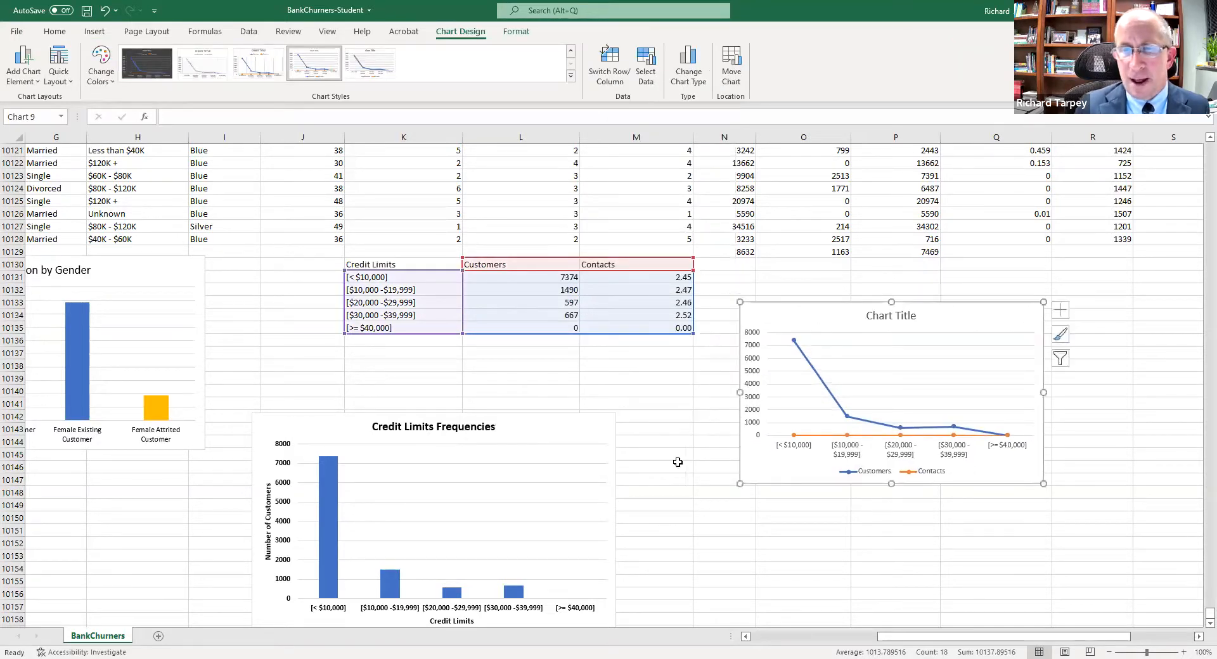
Format the Customers series in the new chart as a smoothed line
right_click(816, 375)
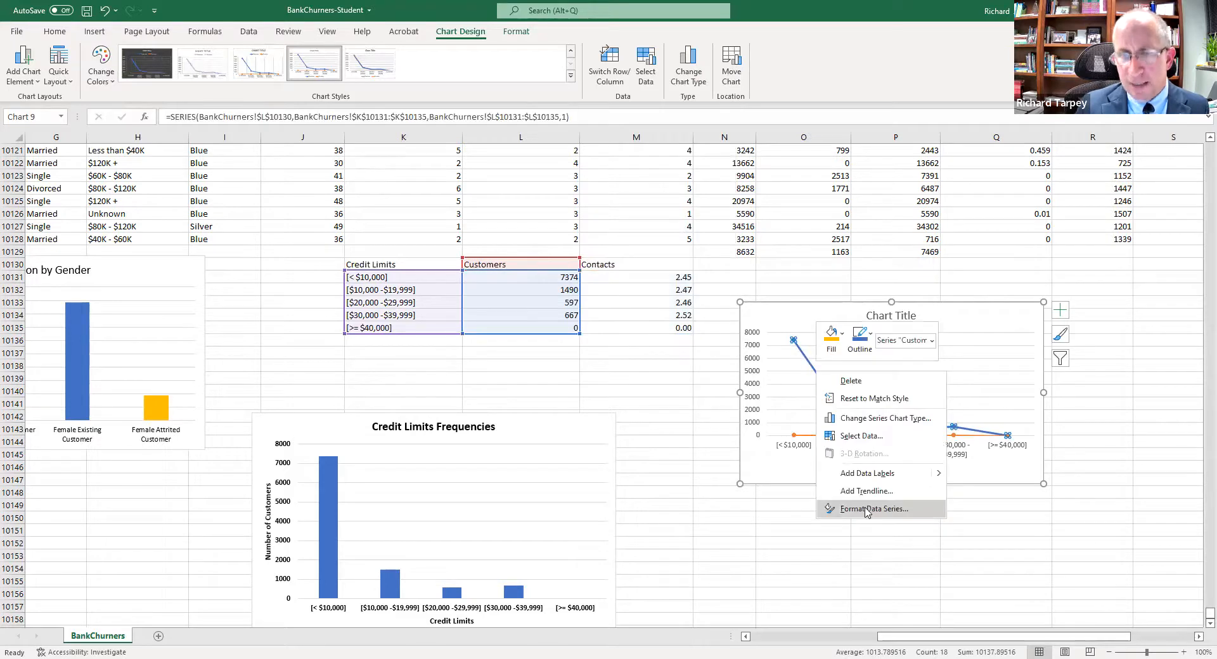
click(866, 509)
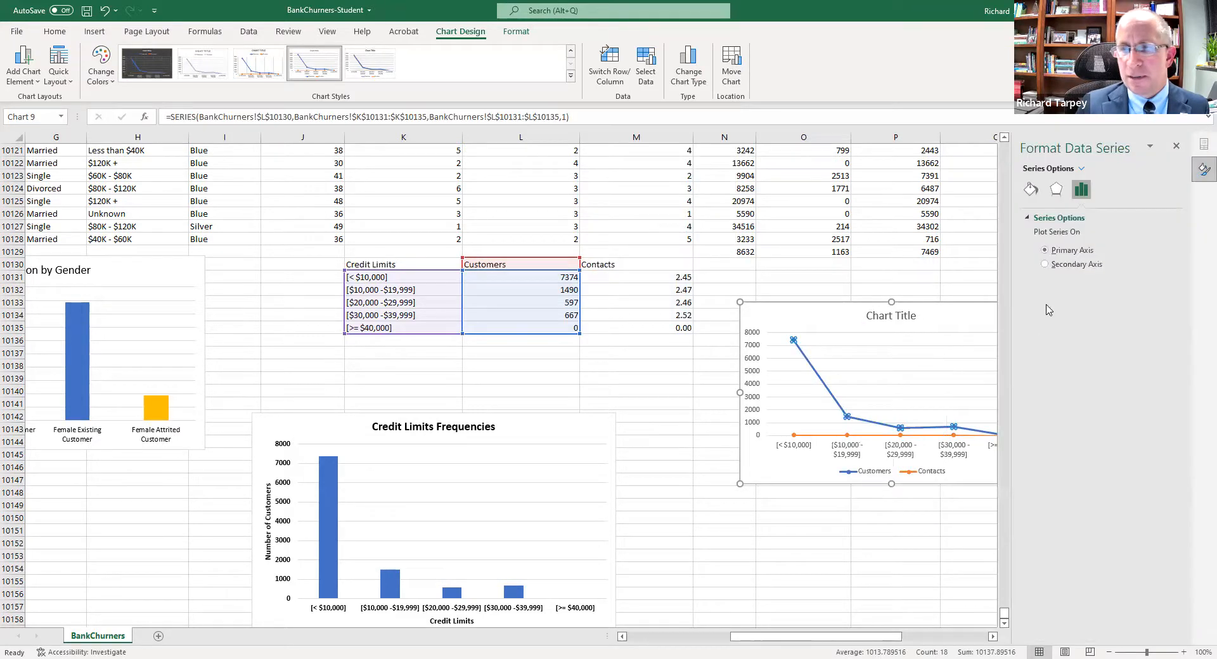
click(1030, 189)
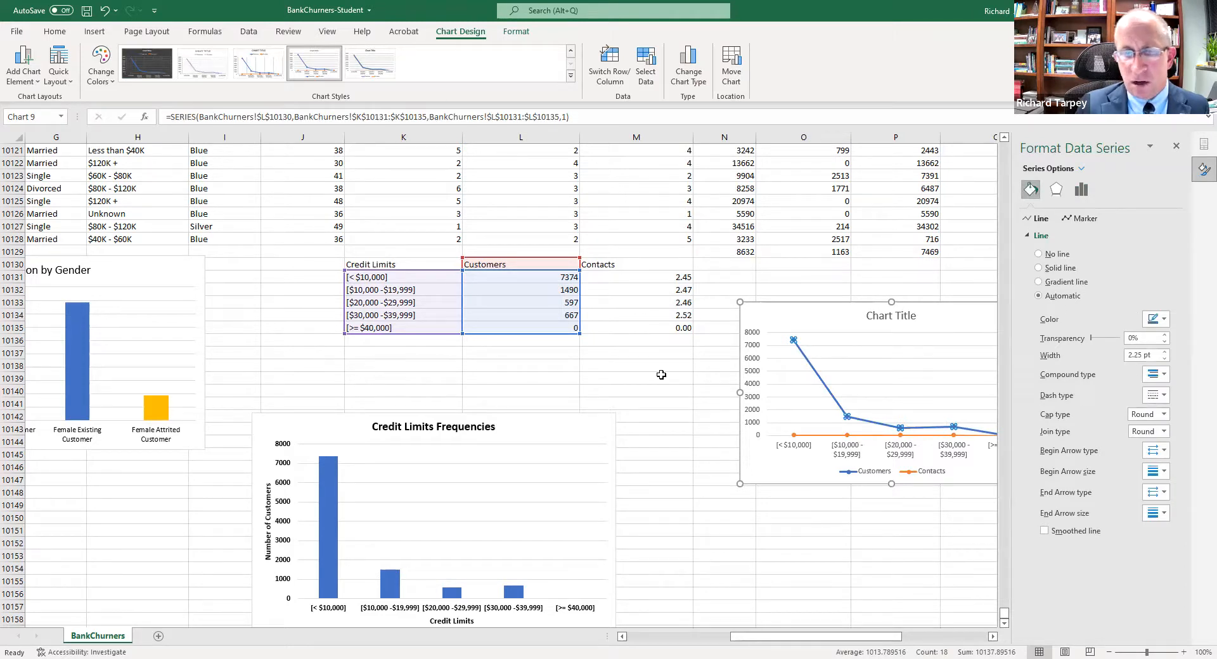
click(1044, 531)
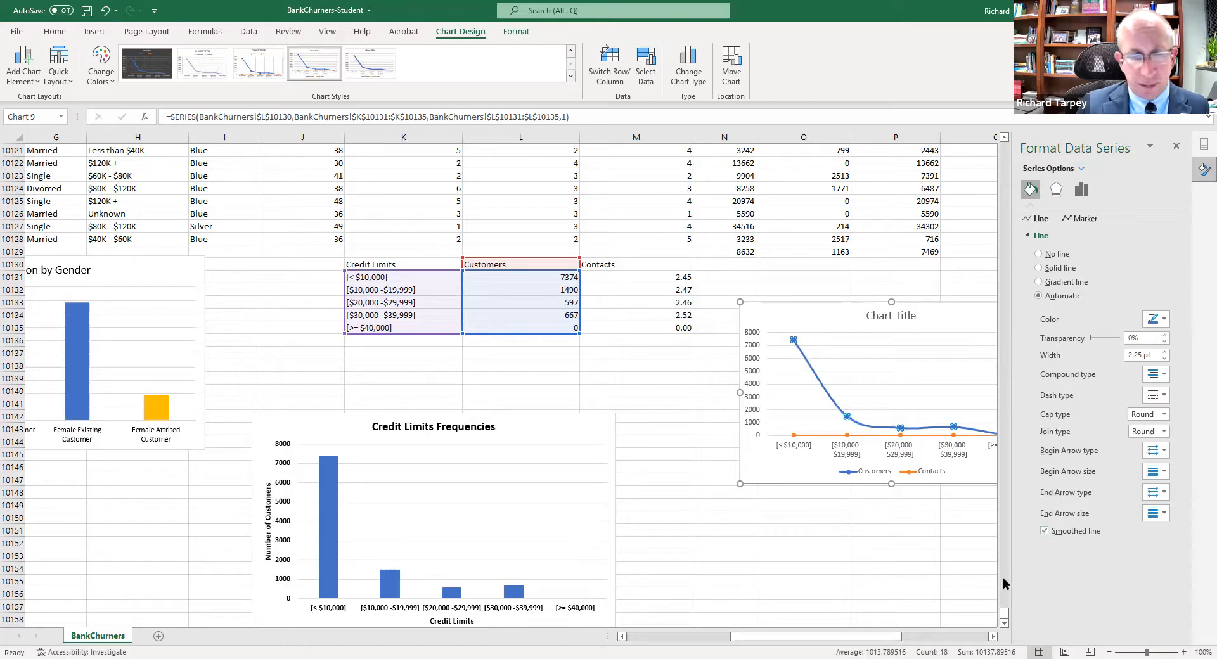
Format the Contacts series as a smoothed line as well, and shift the chart slightly down and closer to the table
click(827, 435)
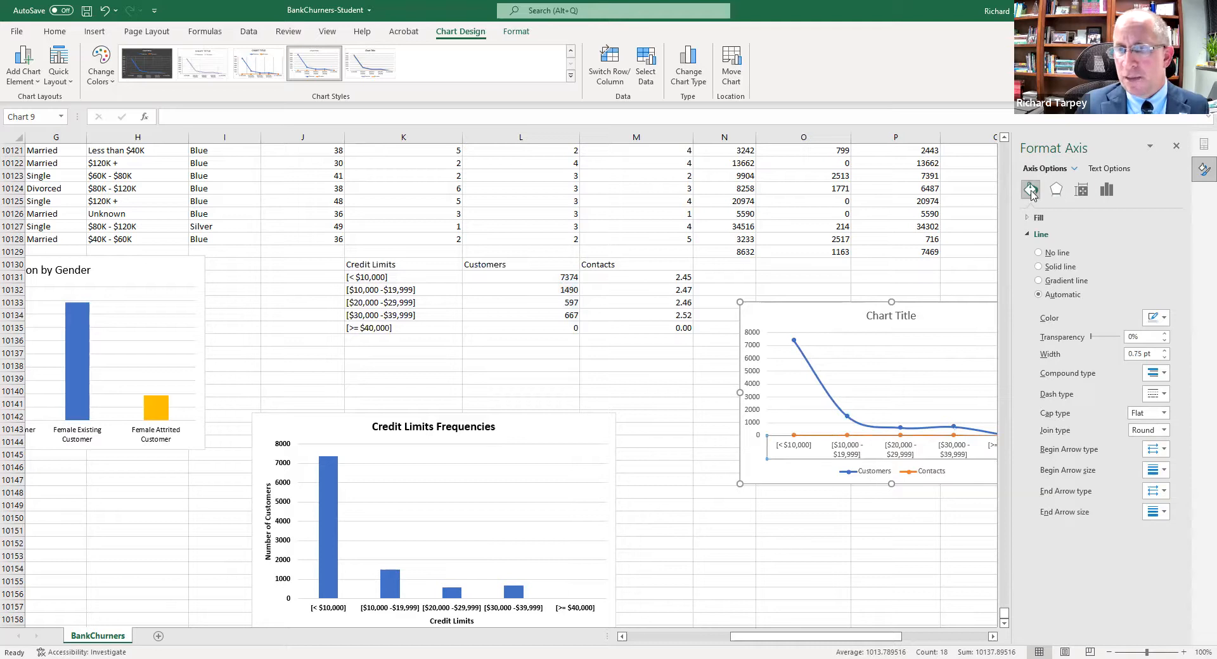
click(811, 432)
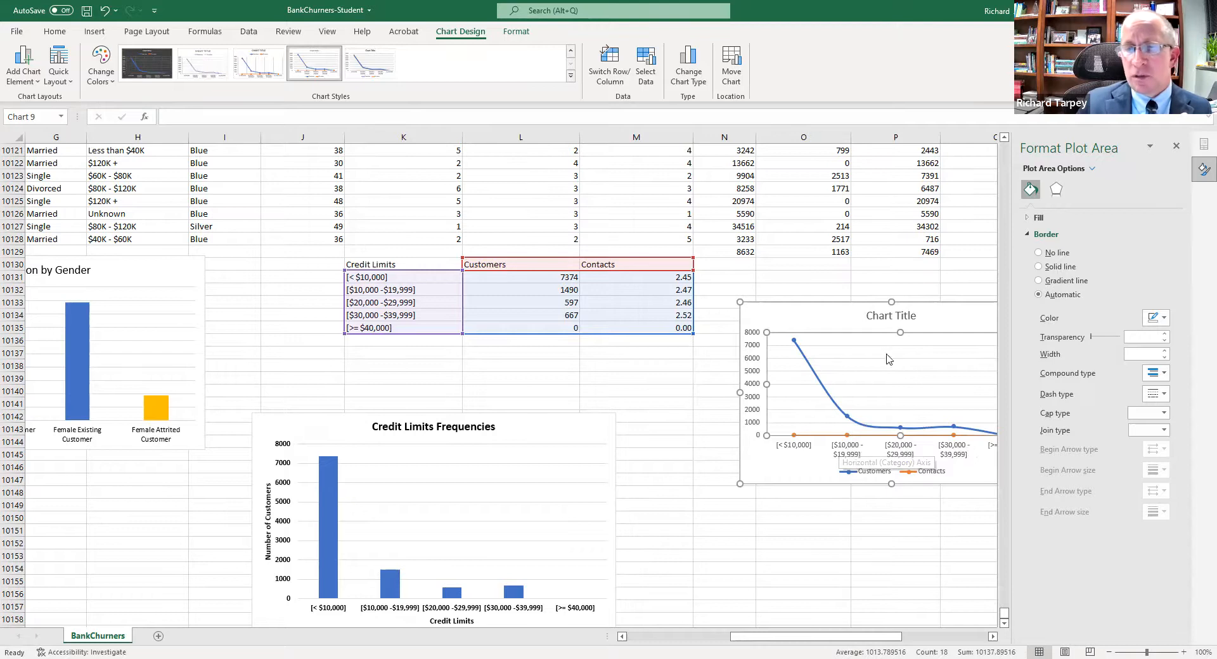
click(821, 381)
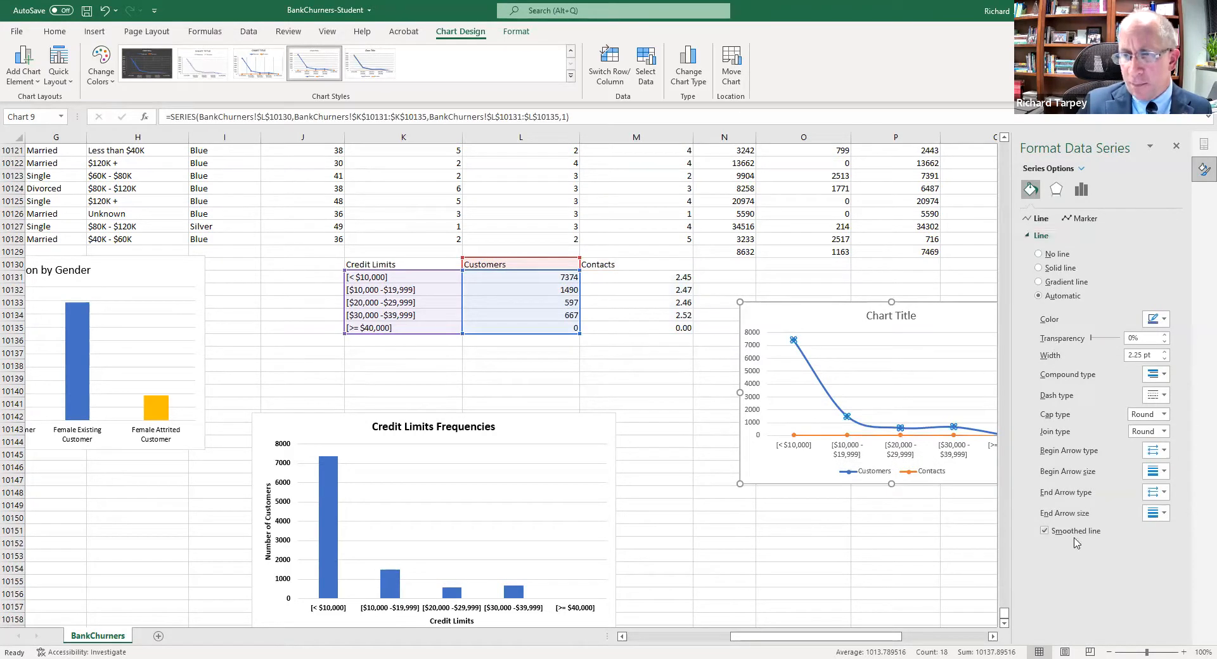
click(1082, 169)
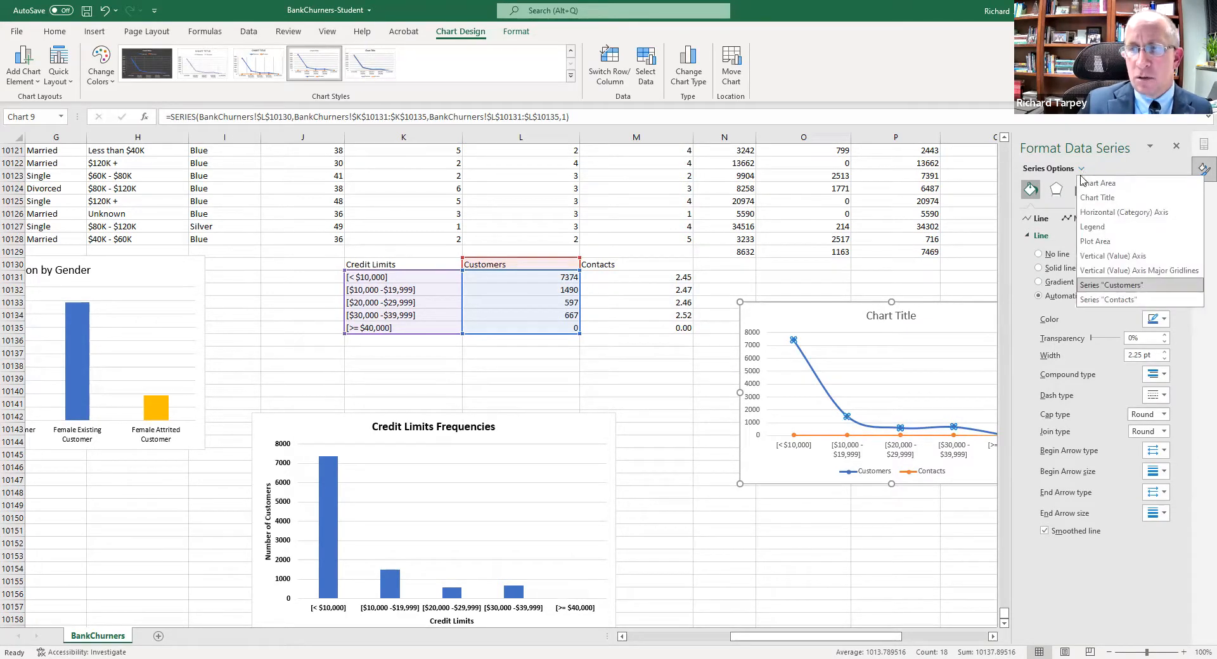
click(1088, 300)
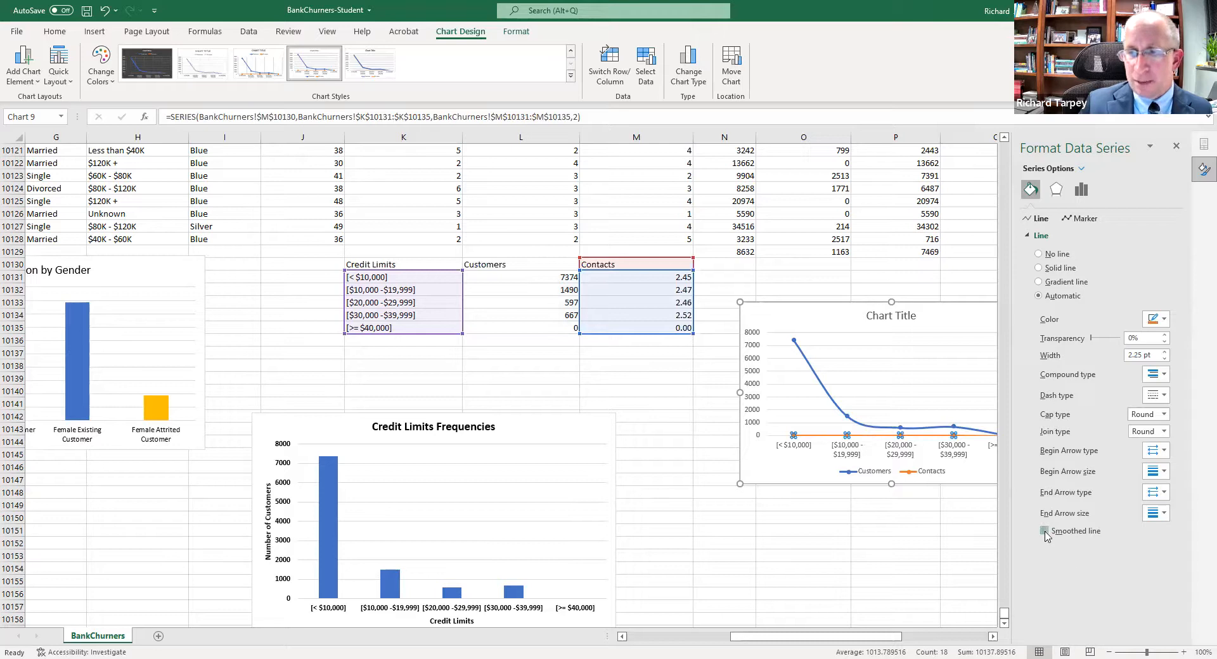
click(1044, 531)
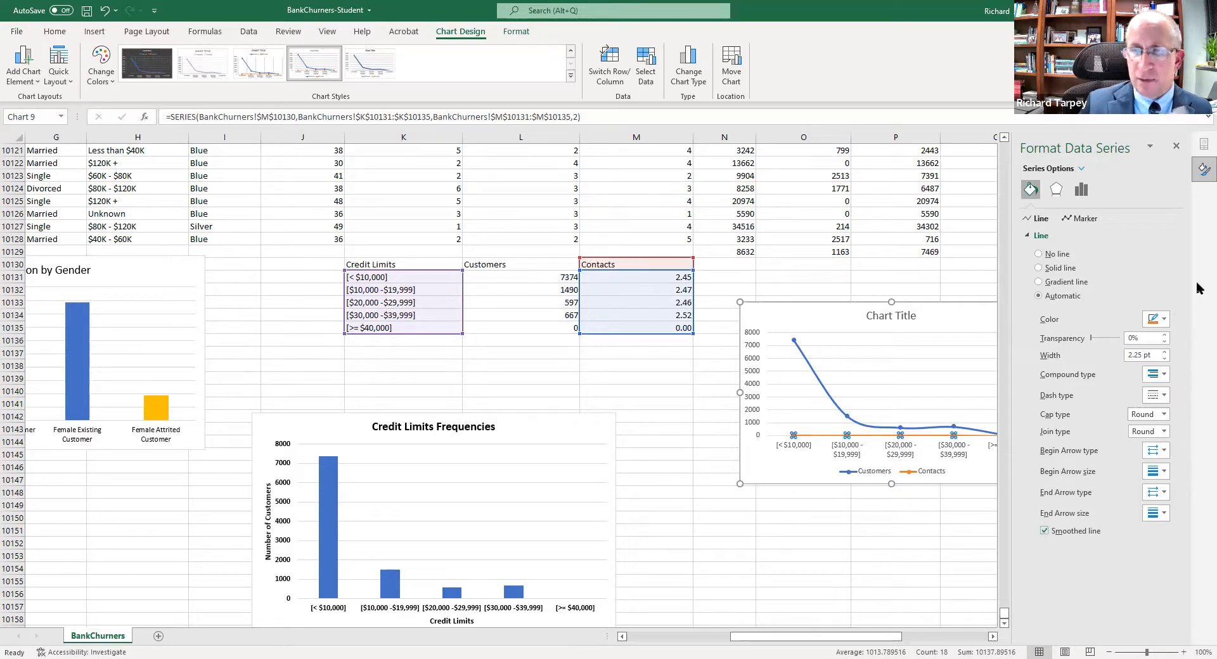
click(1176, 148)
drag(956, 346, 939, 356)
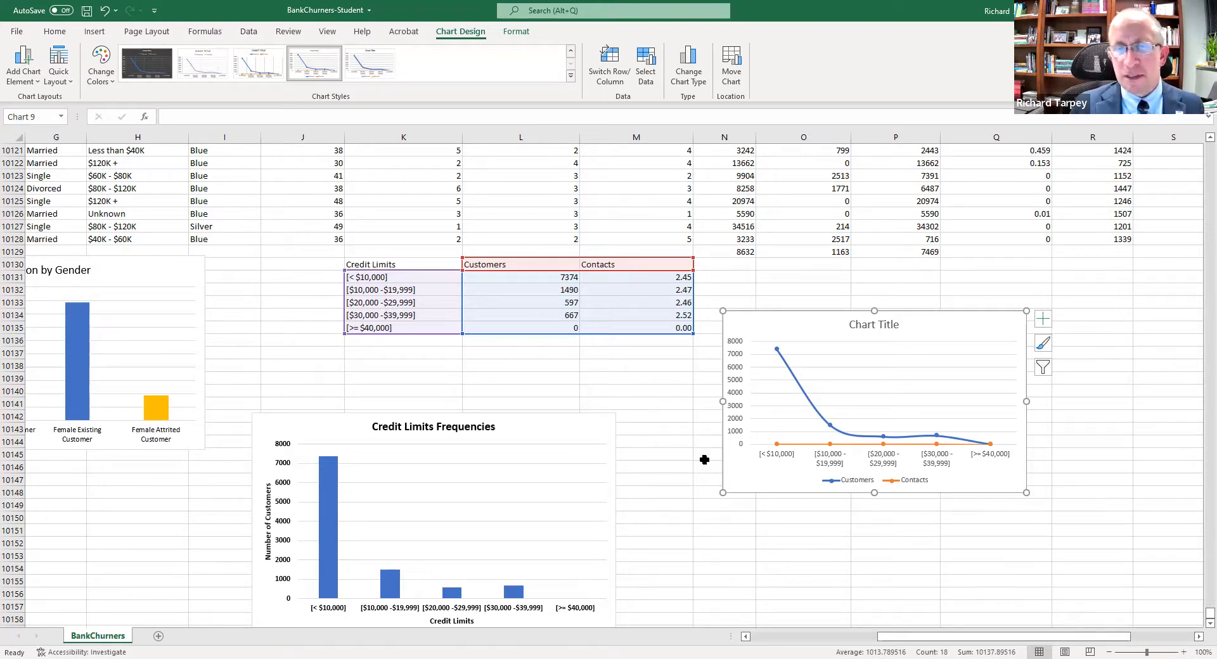
Compare the Customers and Contacts values across the credit limit ranges in K10130:M10135 with the new line chart
click(661, 280)
drag(660, 281, 663, 314)
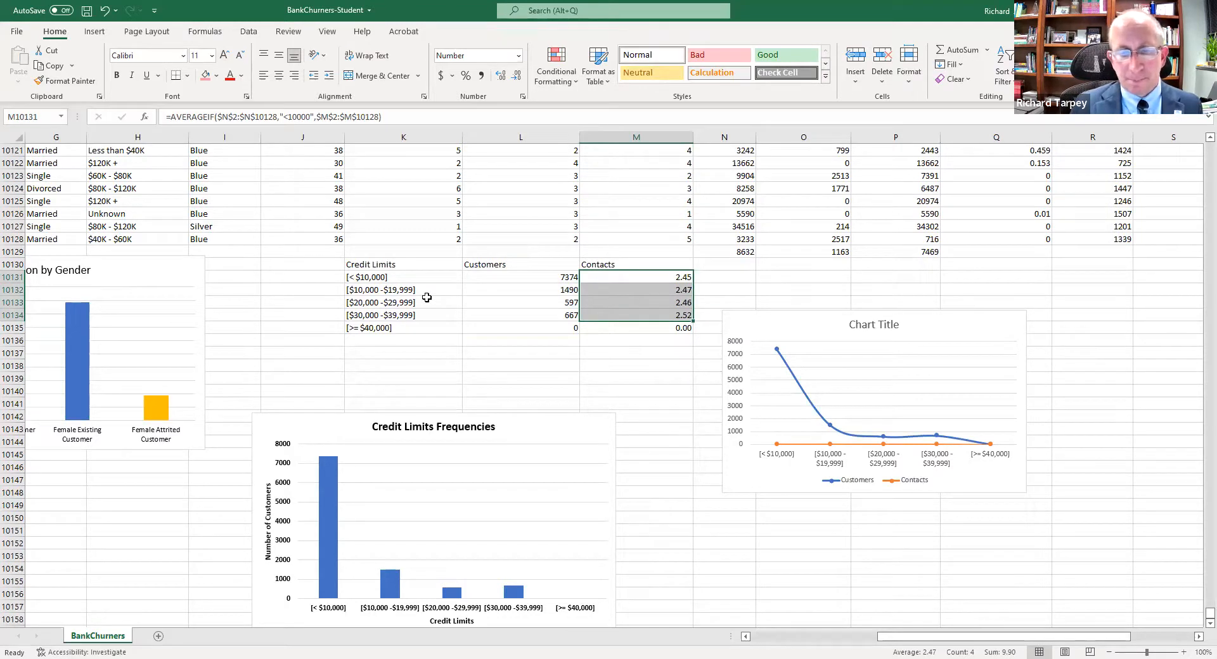
click(376, 277)
click(513, 278)
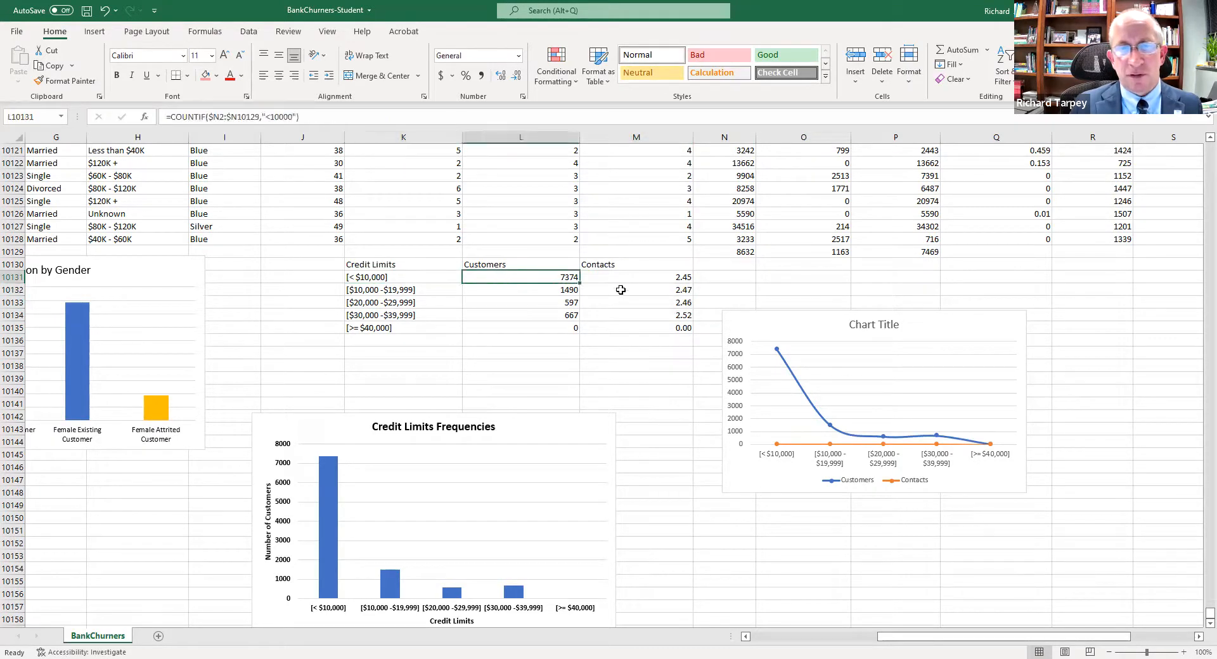
click(643, 276)
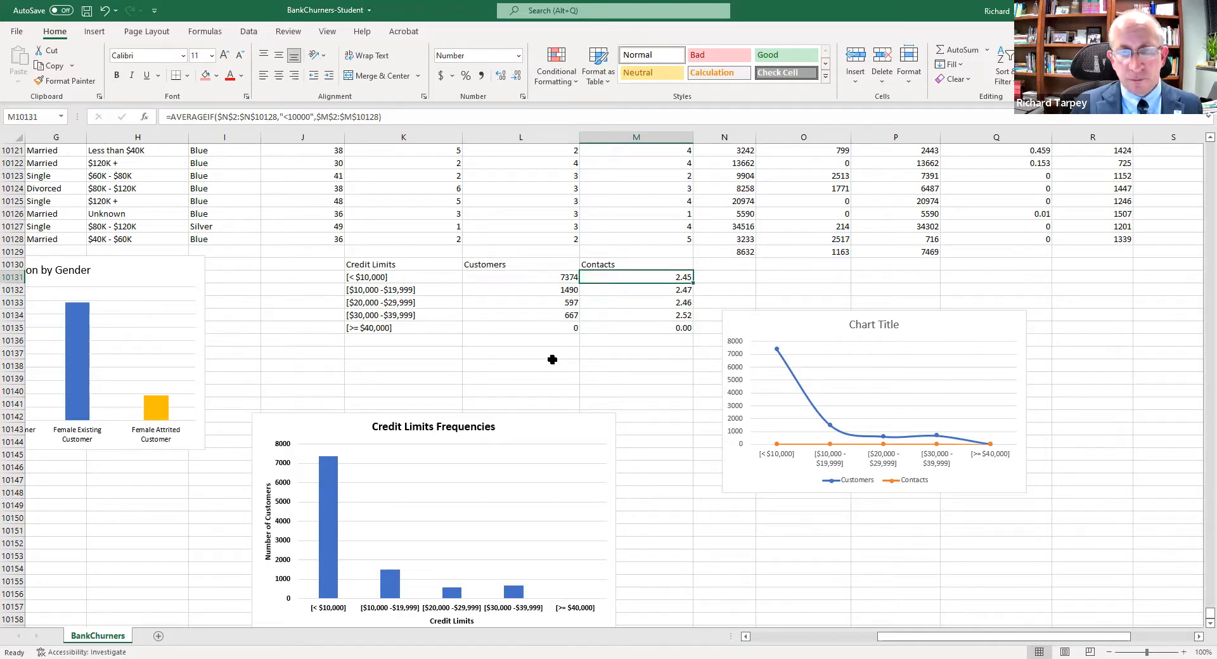
click(368, 316)
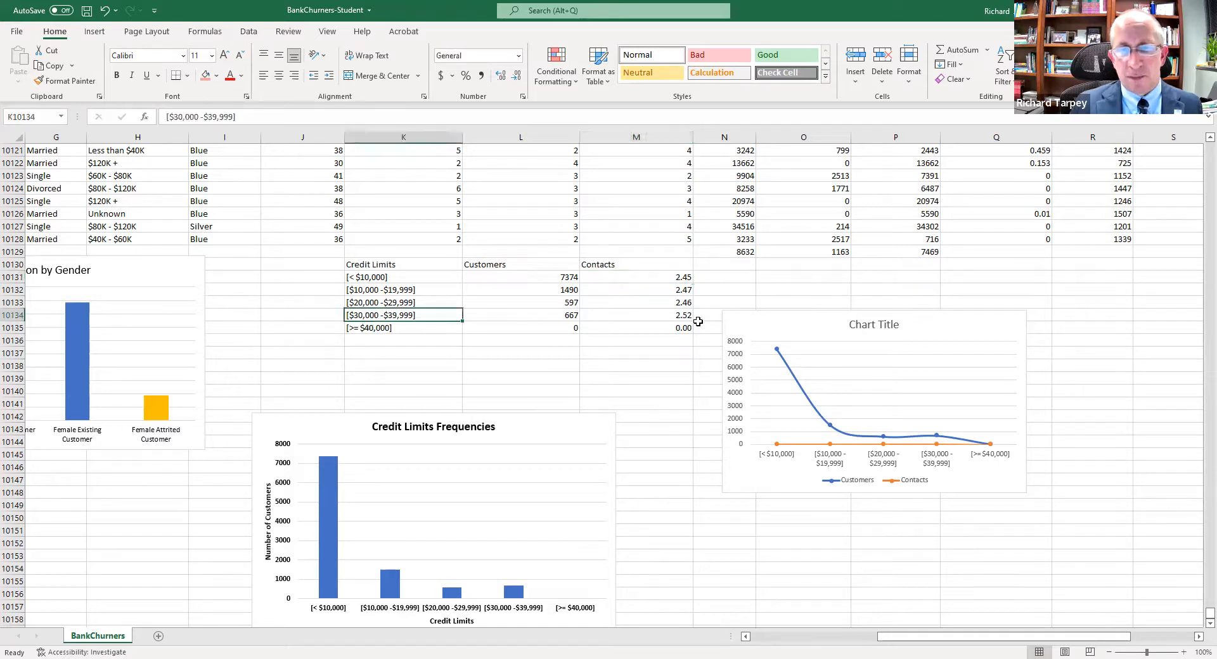
click(676, 316)
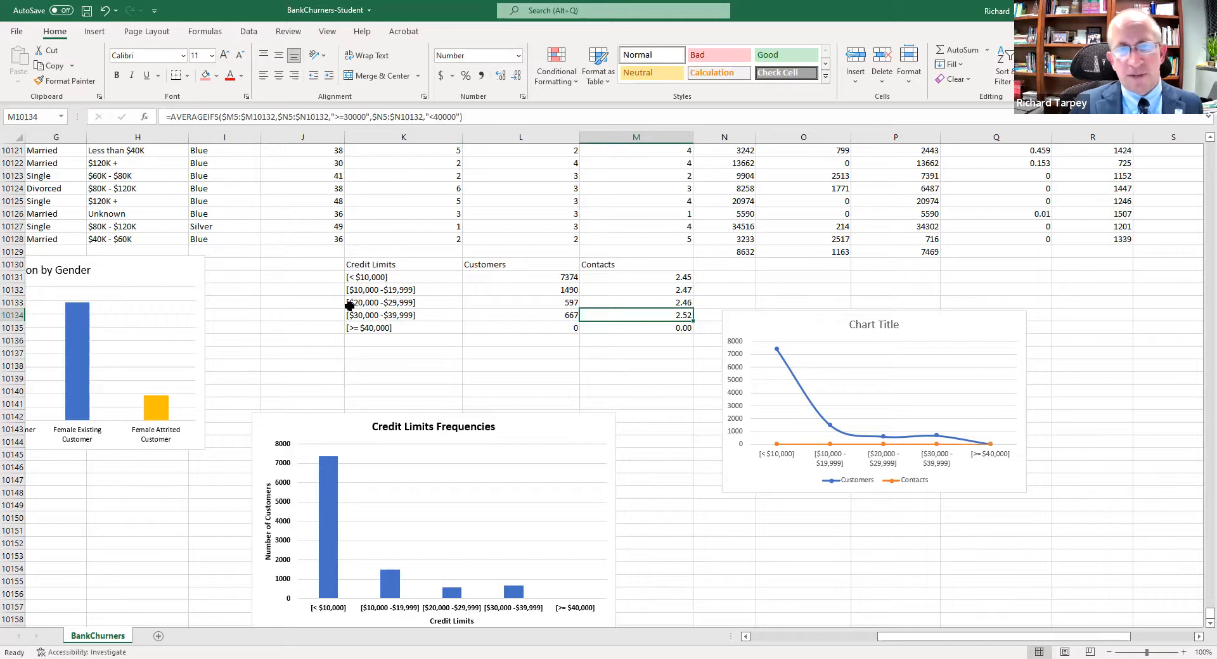
drag(394, 264, 631, 327)
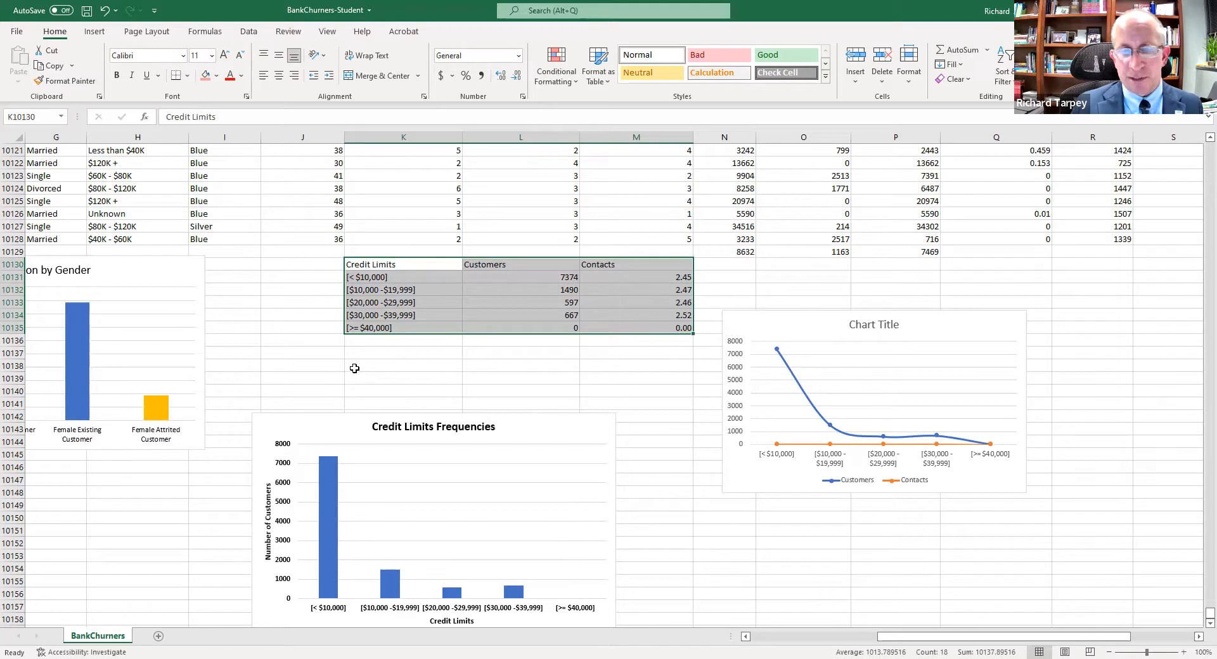
click(811, 327)
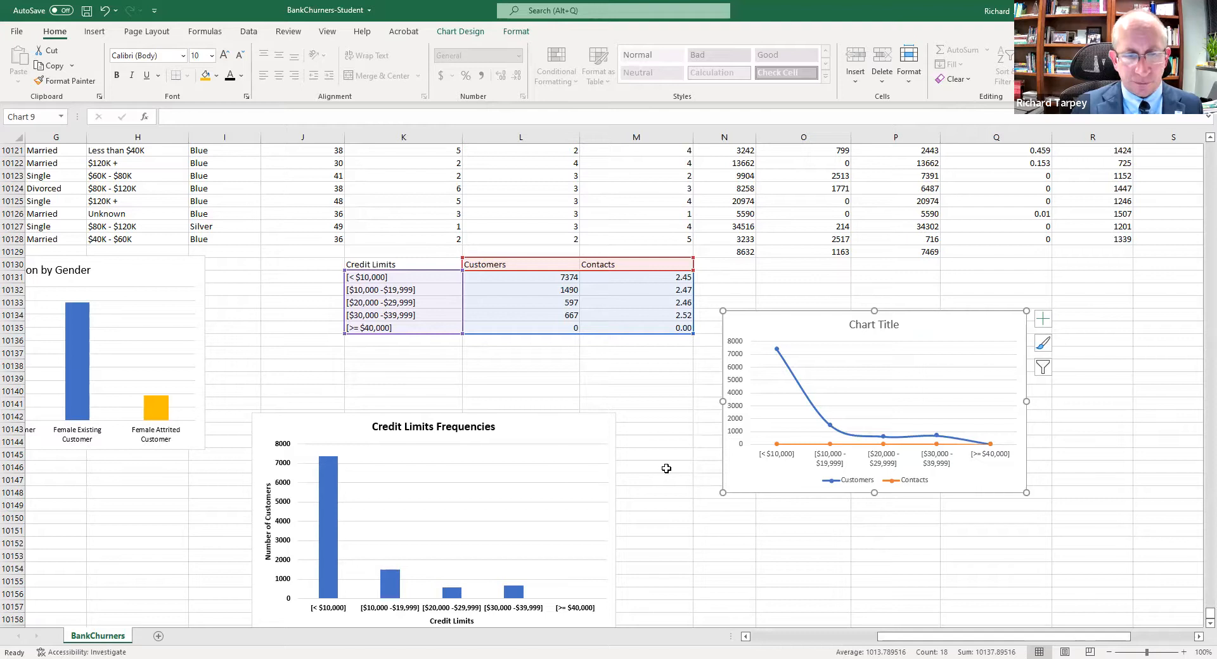
Add data labels to the Contacts series and move the labels of its first two points above the line
right_click(778, 445)
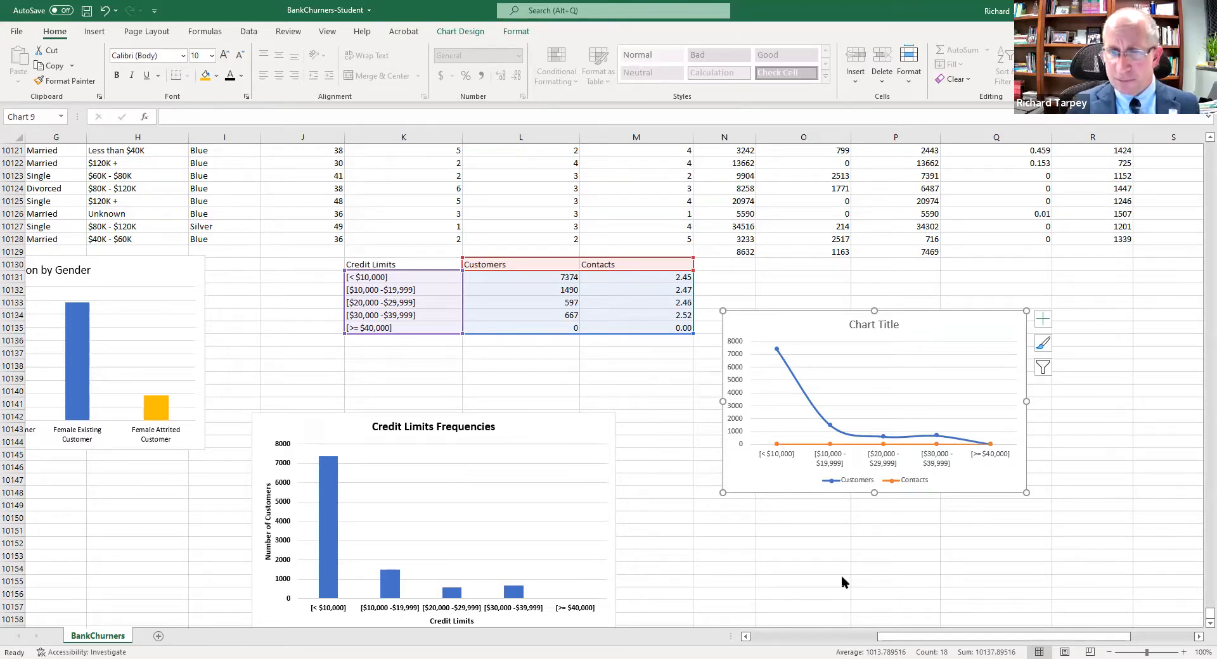
click(850, 543)
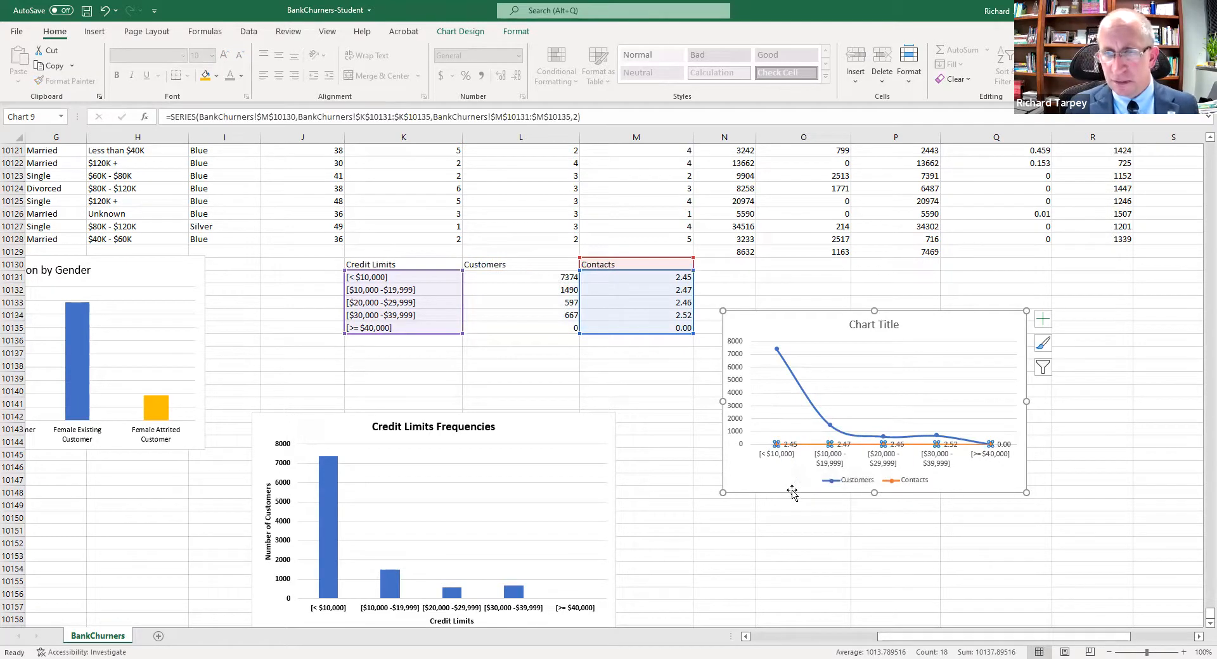
click(792, 445)
click(784, 438)
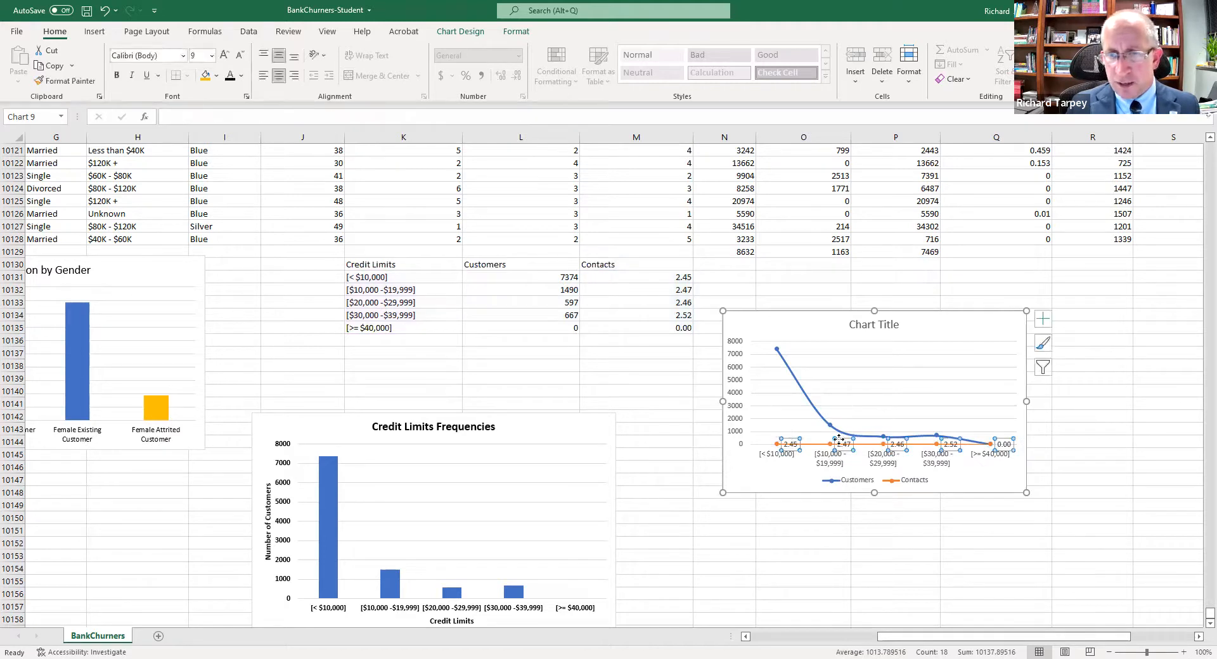
drag(784, 439, 829, 429)
click(844, 437)
click(895, 444)
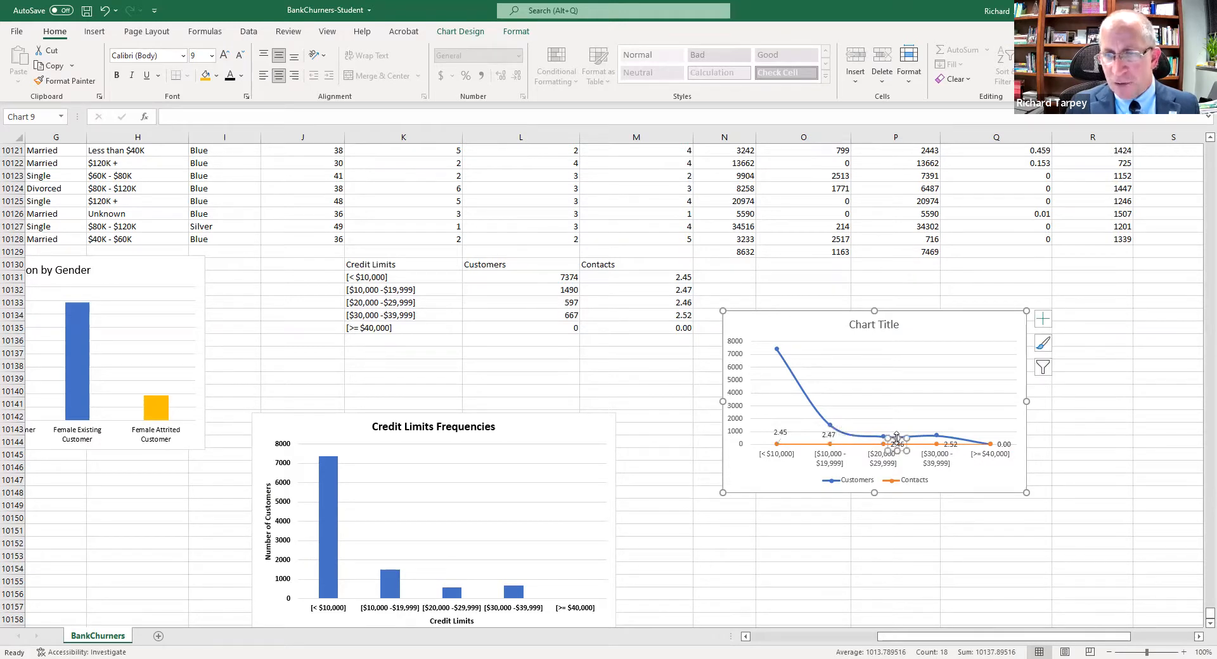
click(952, 444)
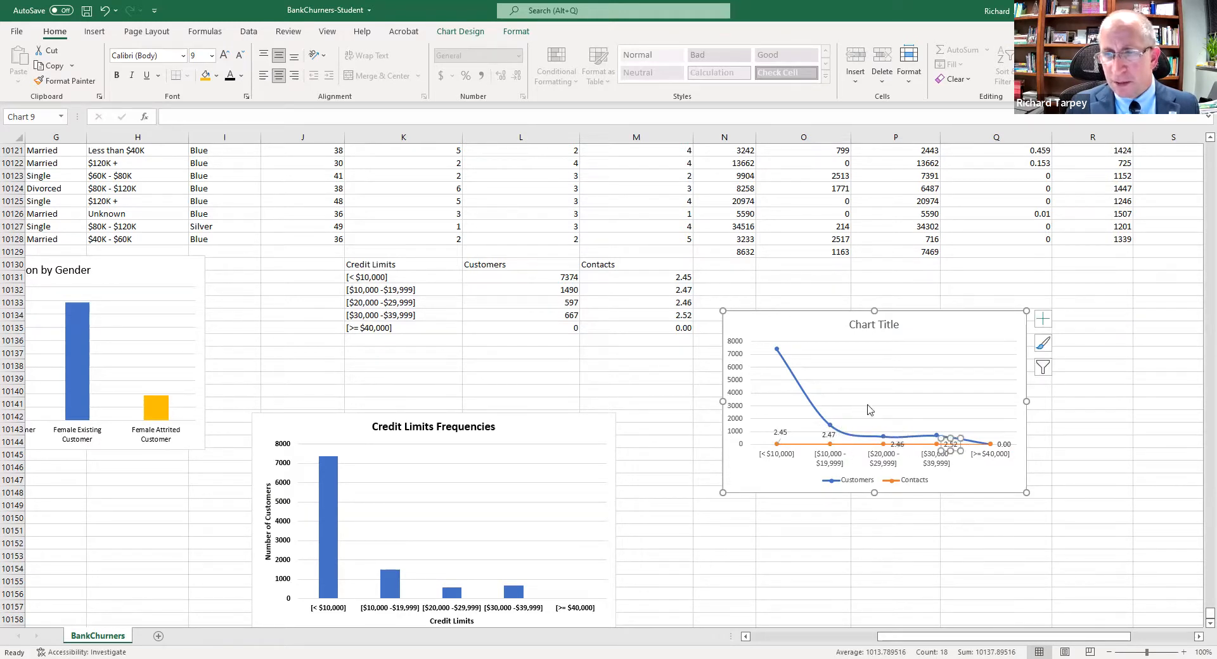
click(1120, 315)
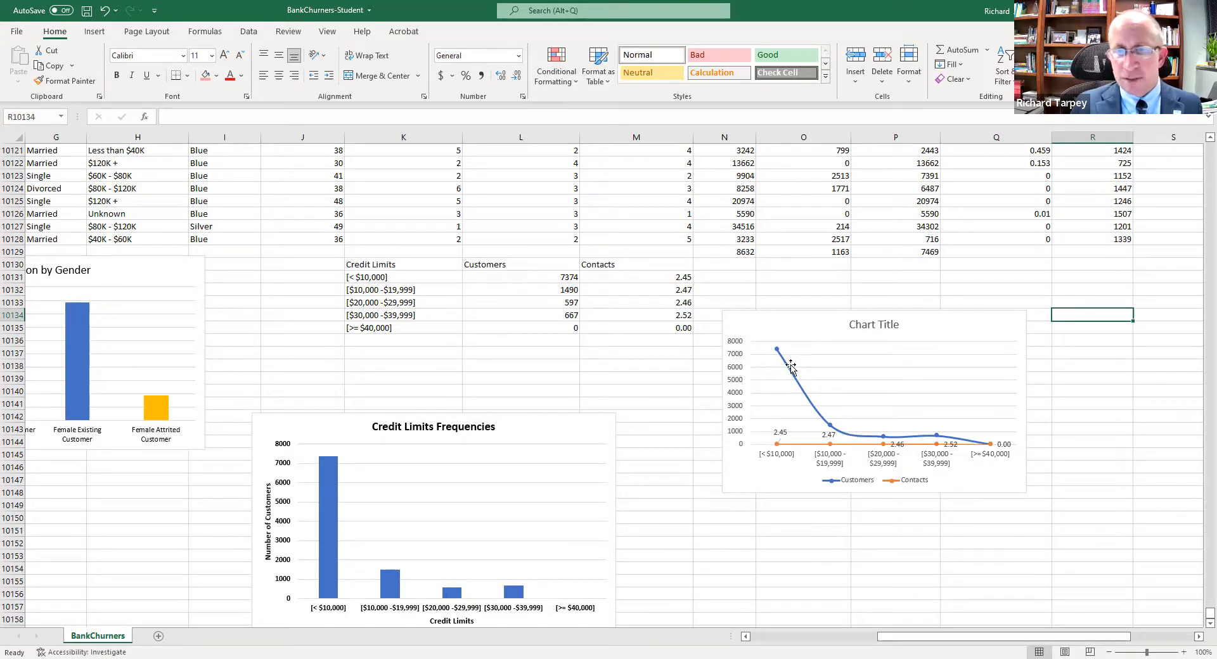
Try data labels on the Customers series, check them against the Customers counts in column L, and undo them
right_click(777, 350)
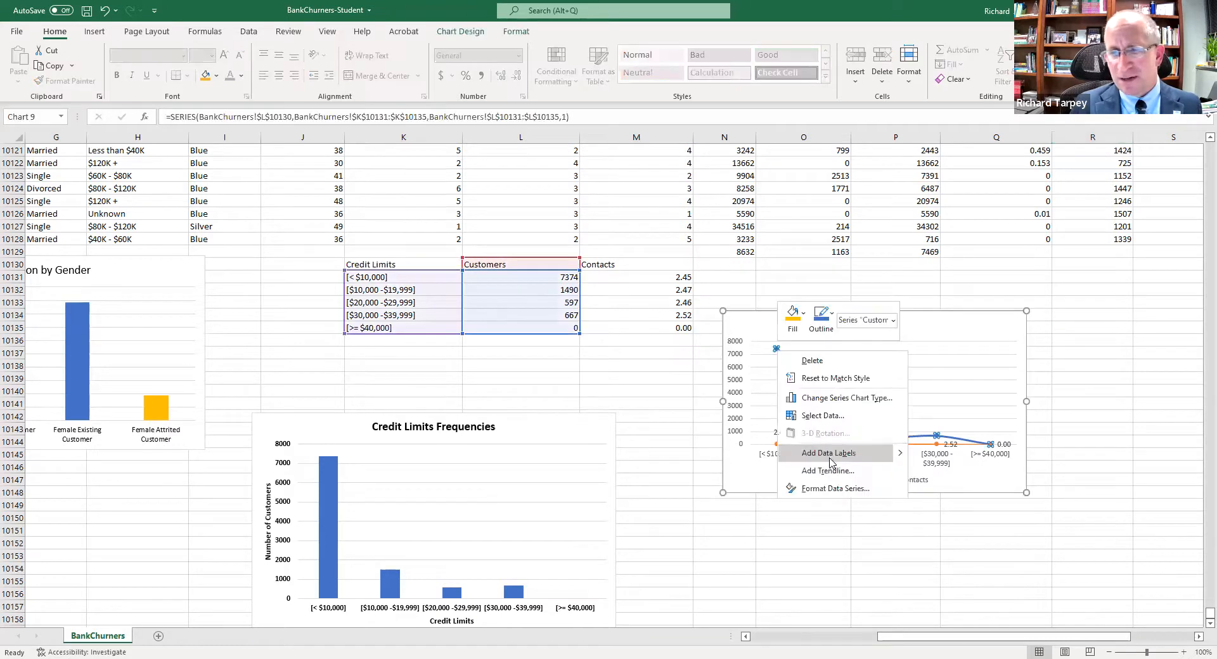
click(830, 454)
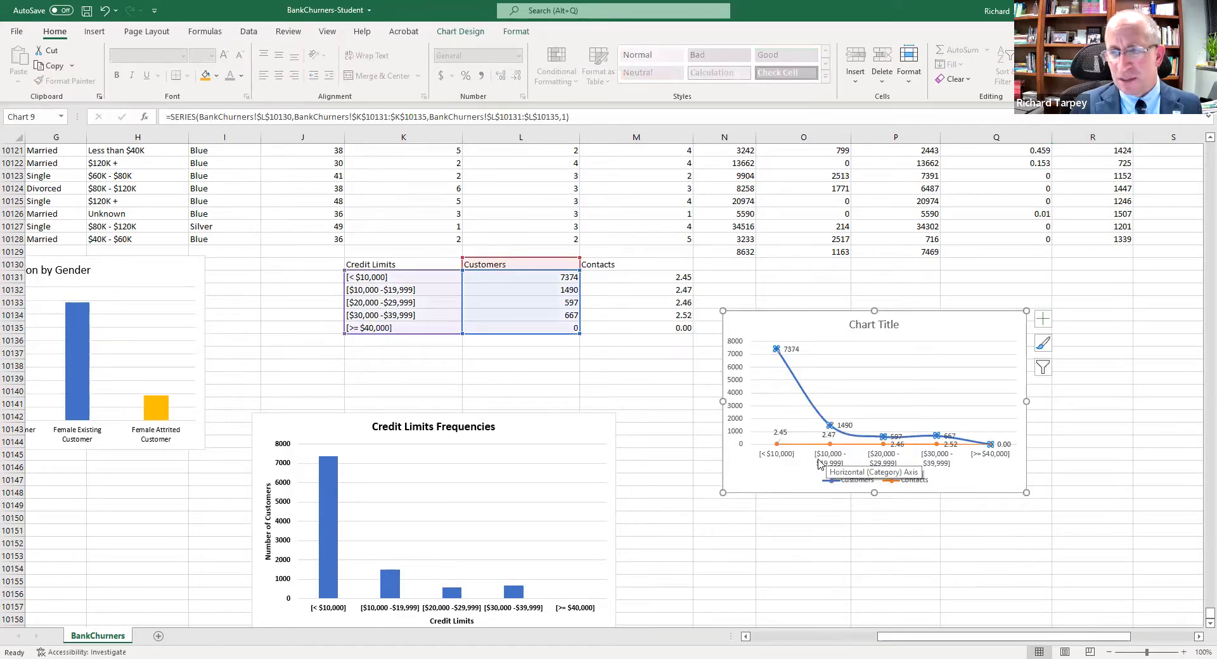
click(550, 289)
click(547, 315)
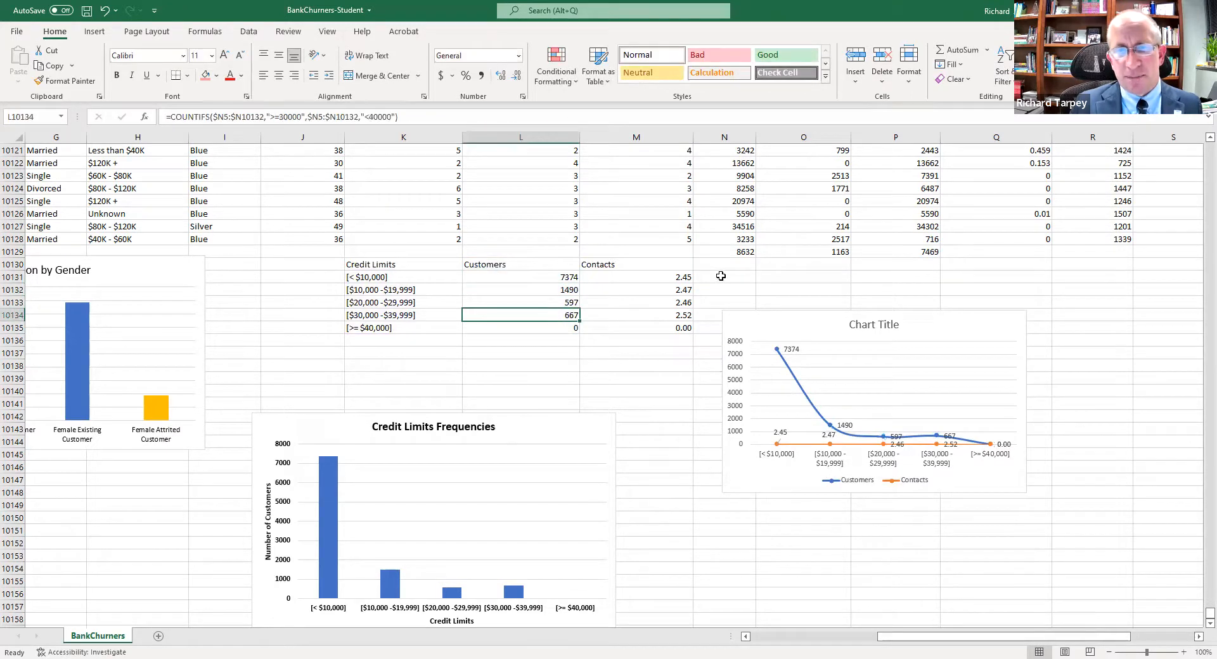
click(106, 11)
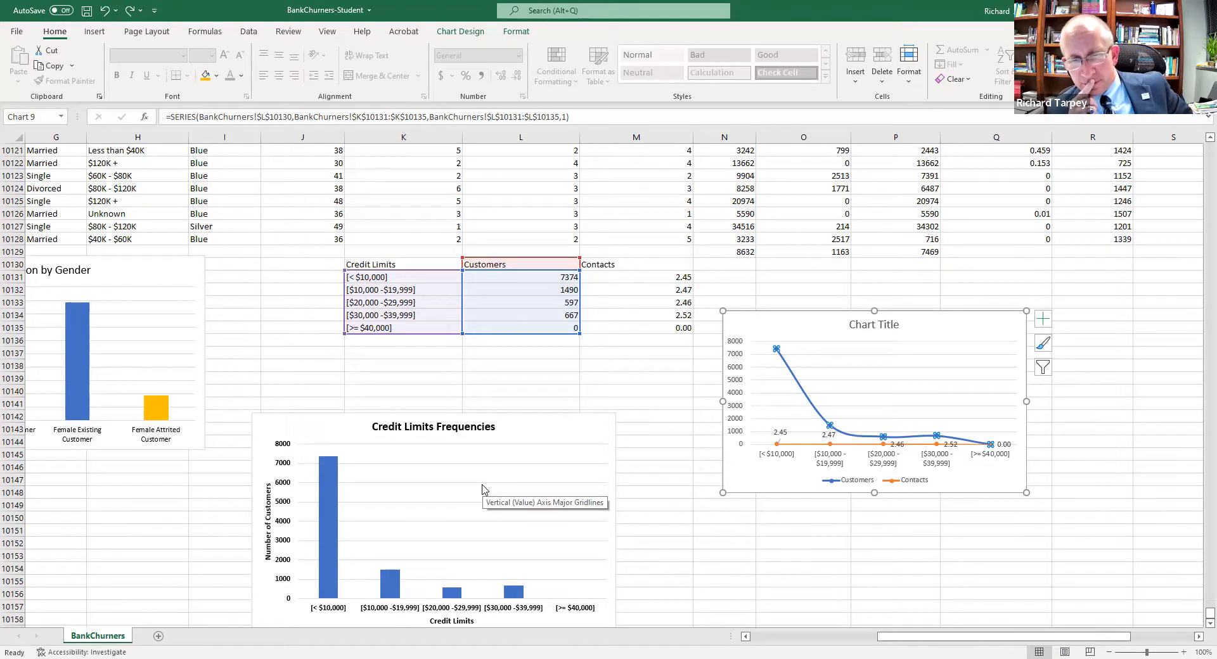
Preview stacked column and area charts for the credit limit table in K10130:M10135, including the variants grouped by Customers and Contacts
click(604, 392)
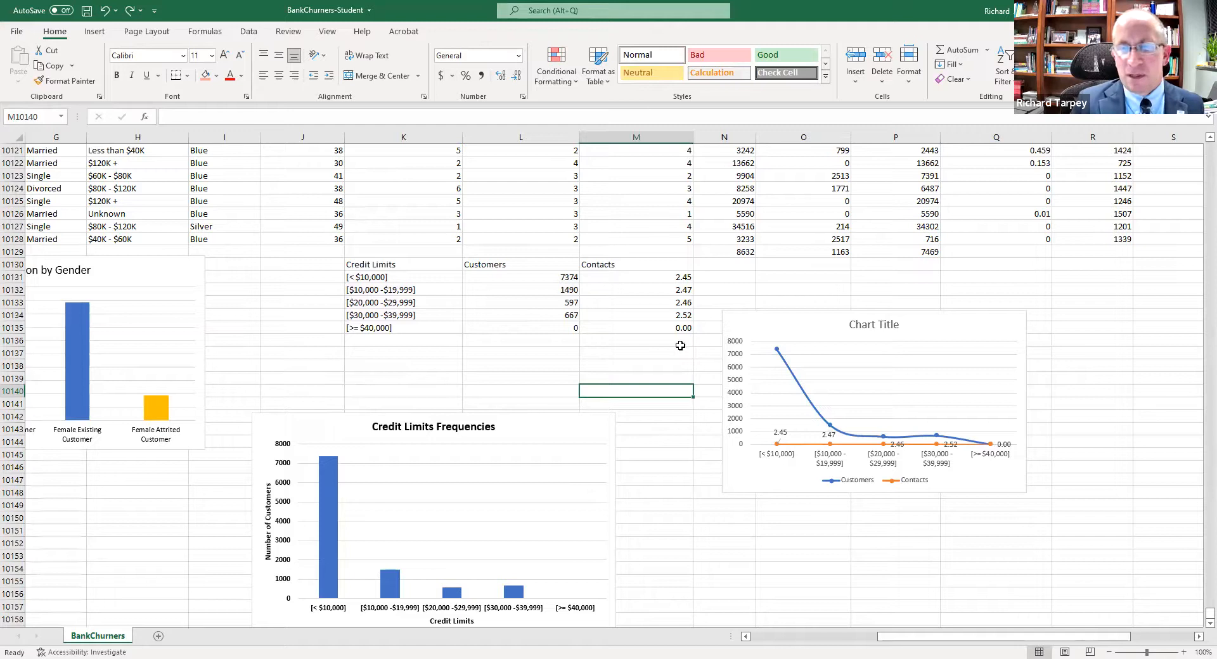
drag(403, 266, 630, 329)
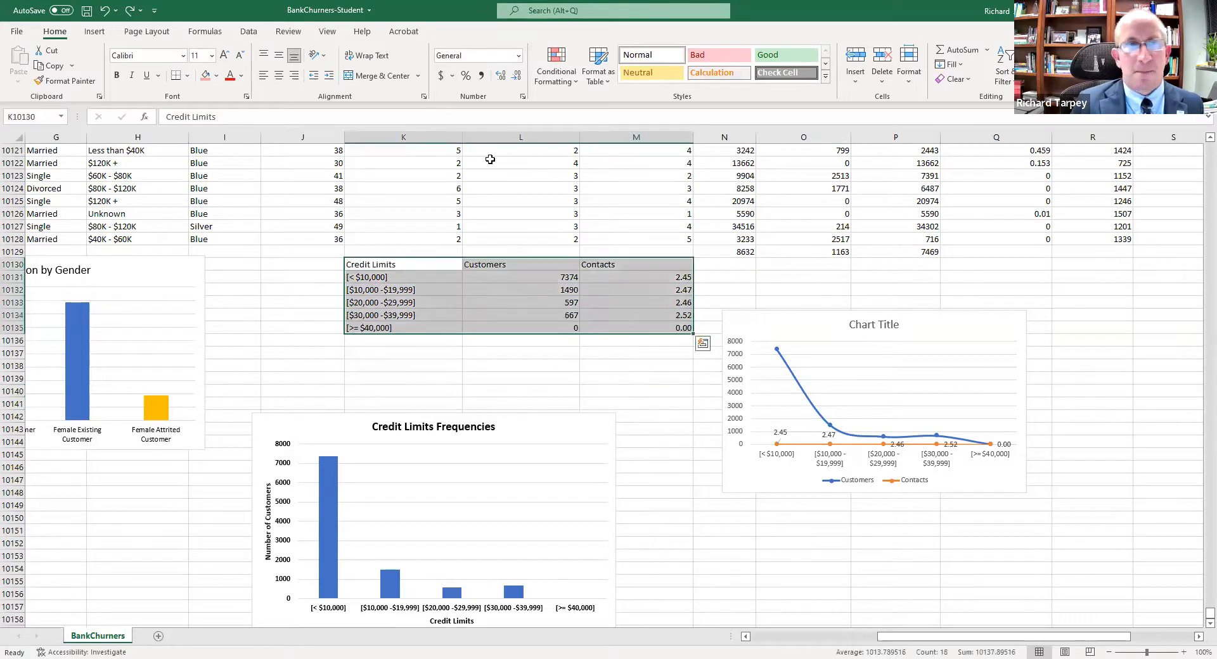
click(94, 32)
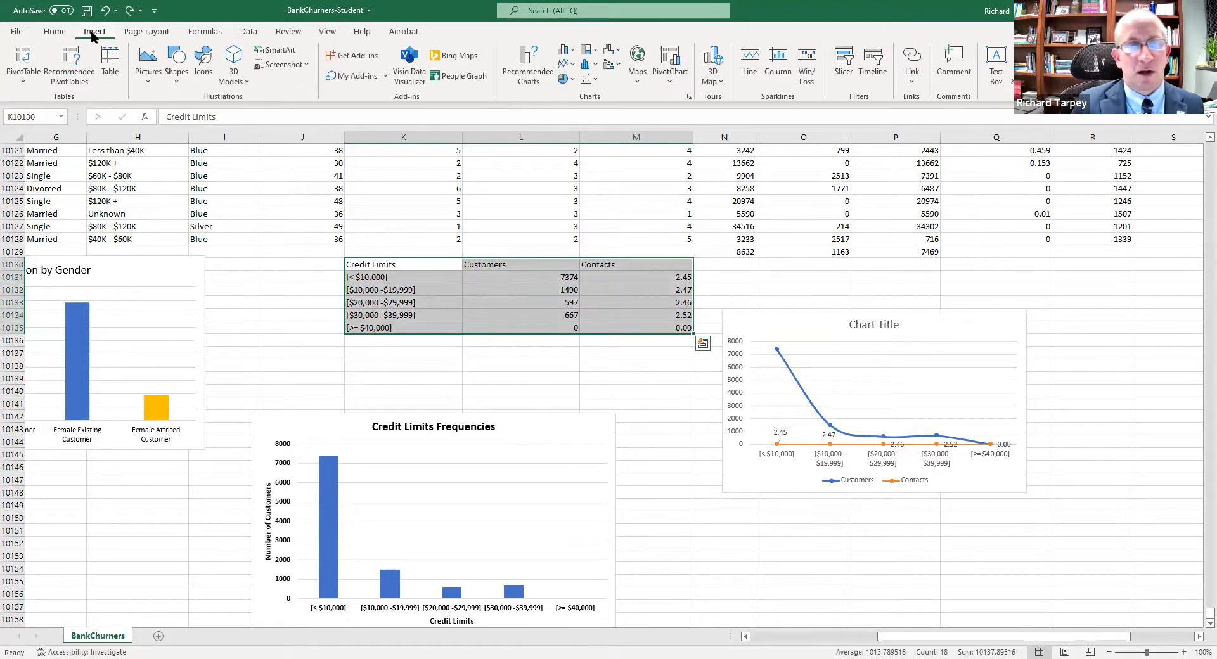
click(528, 76)
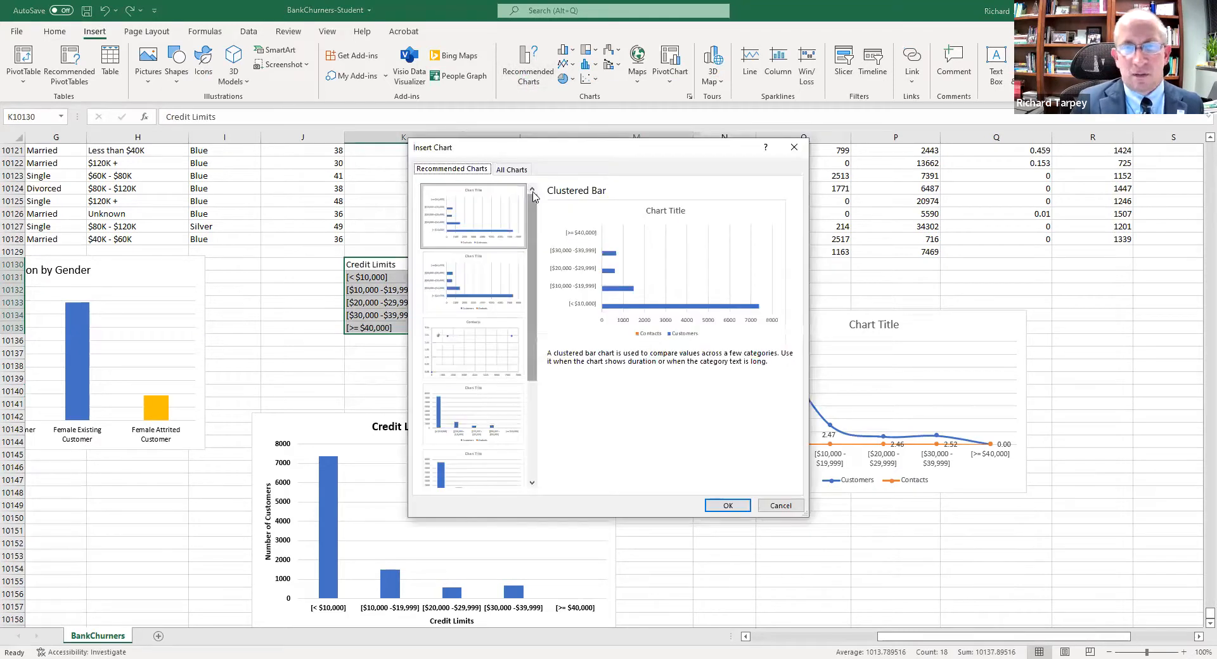
click(511, 170)
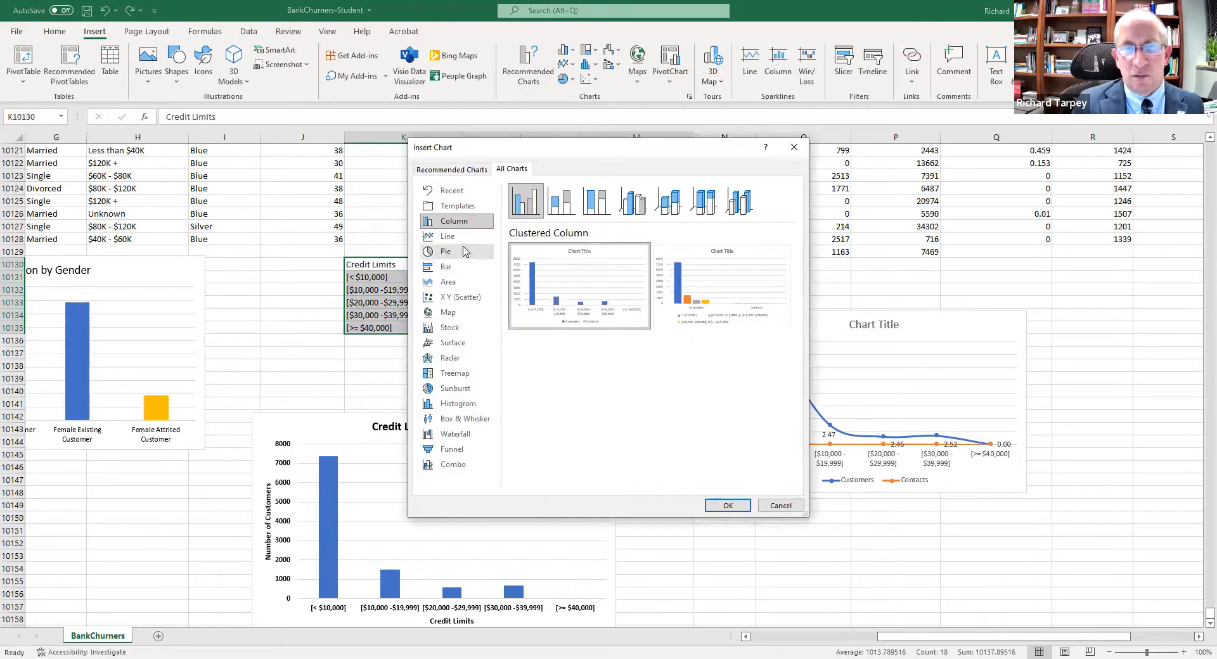
click(560, 201)
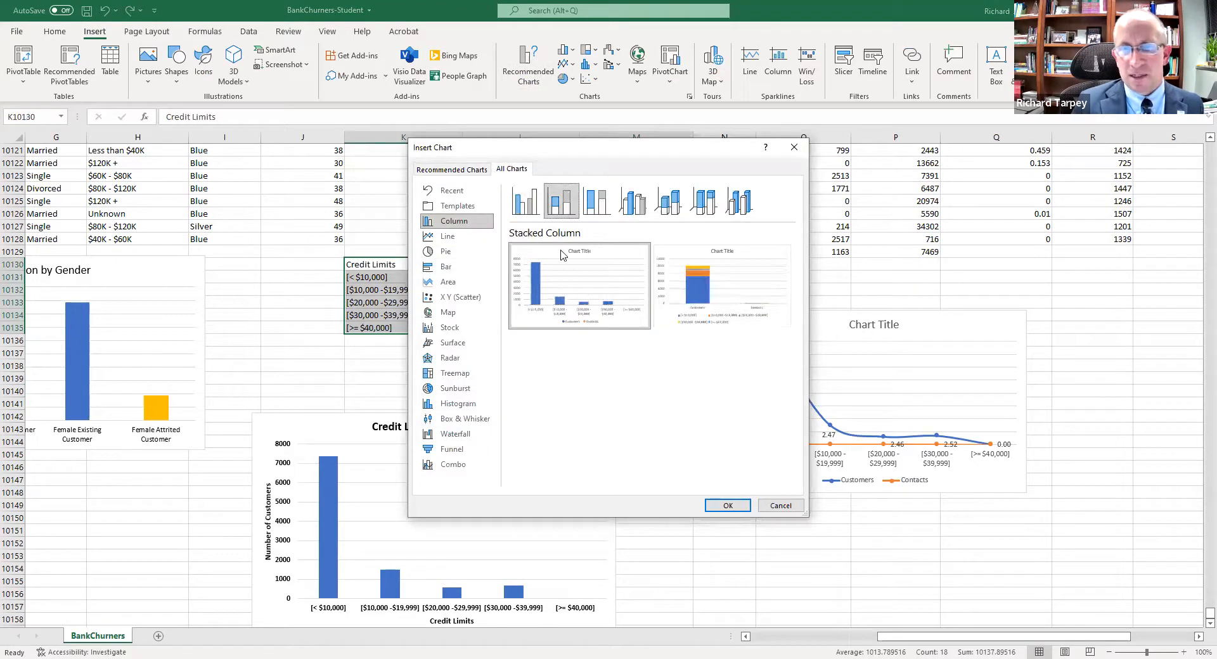
mouse_move(714, 285)
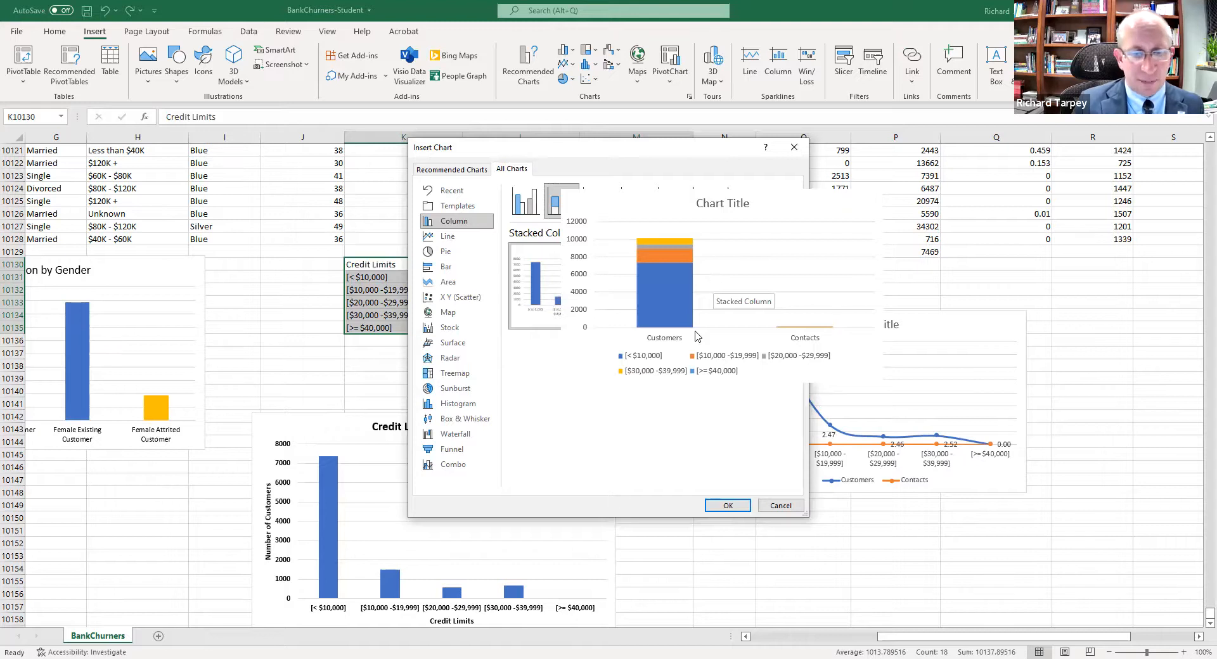
click(448, 282)
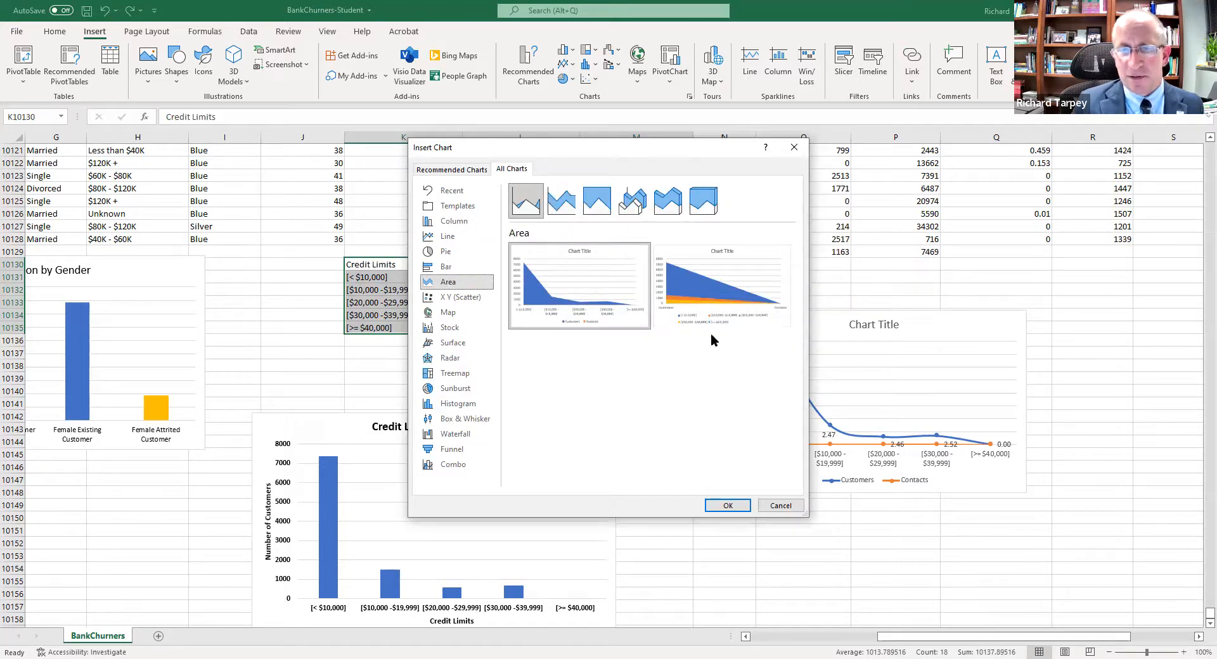
mouse_move(730, 276)
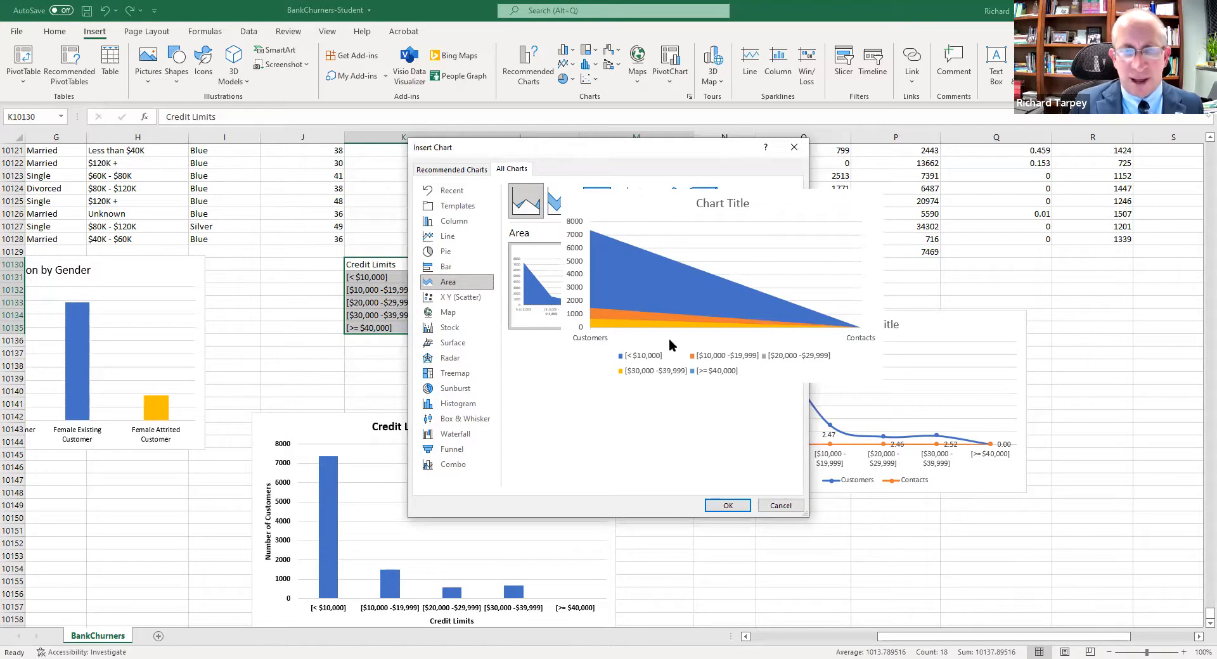
Preview scatter, sunburst, funnel and clustered column-line combo charts for the same table, and close the chart chooser without inserting one
click(470, 301)
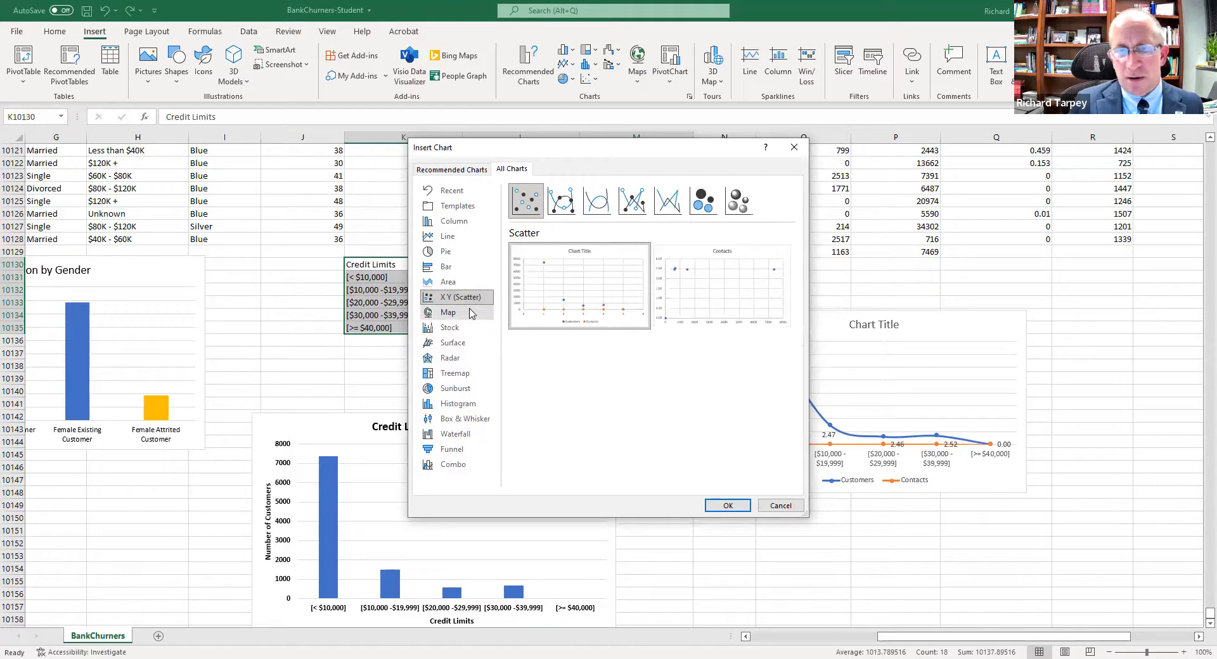
mouse_move(566, 265)
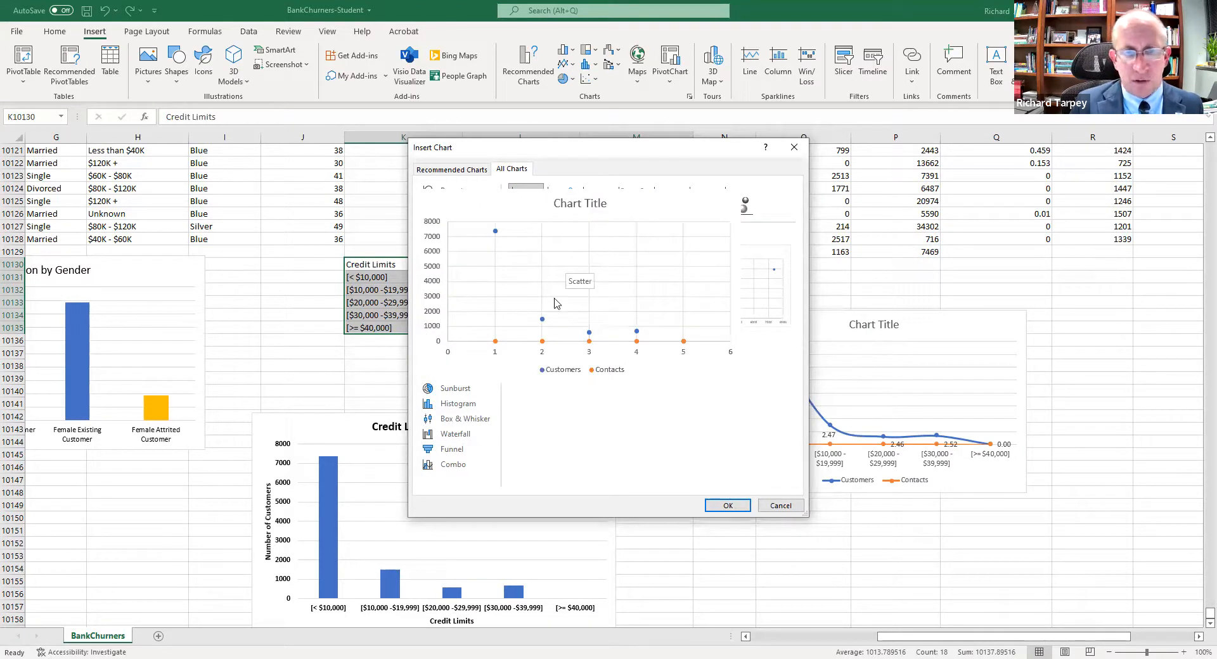
click(463, 390)
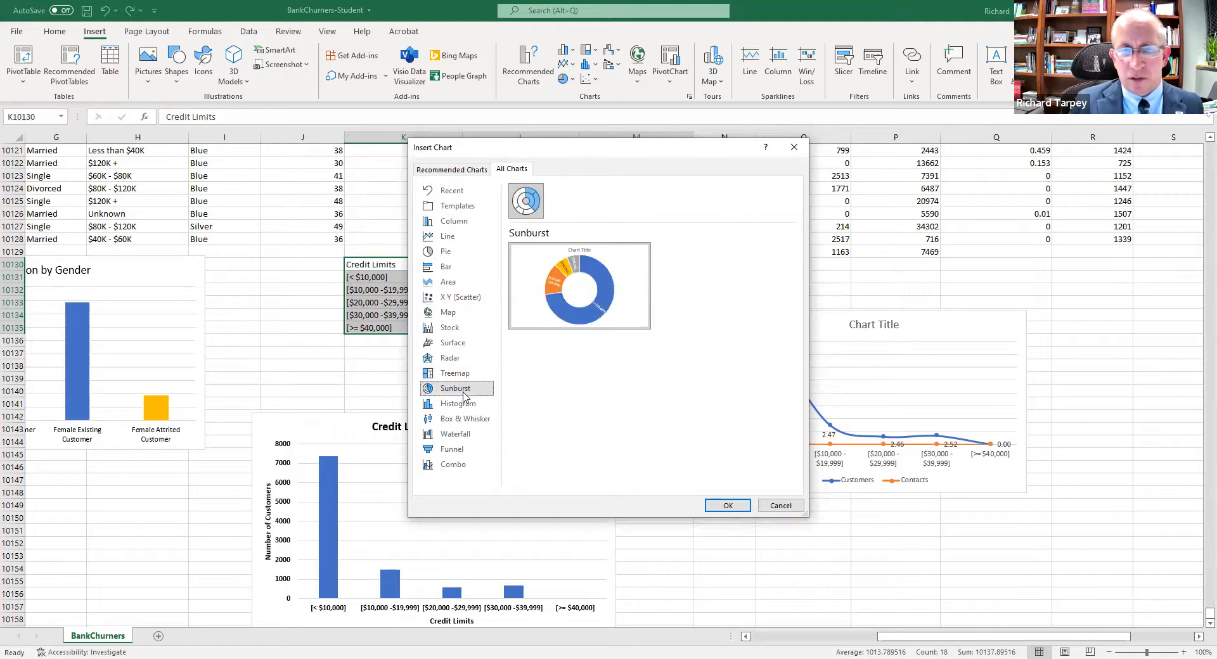
mouse_move(573, 283)
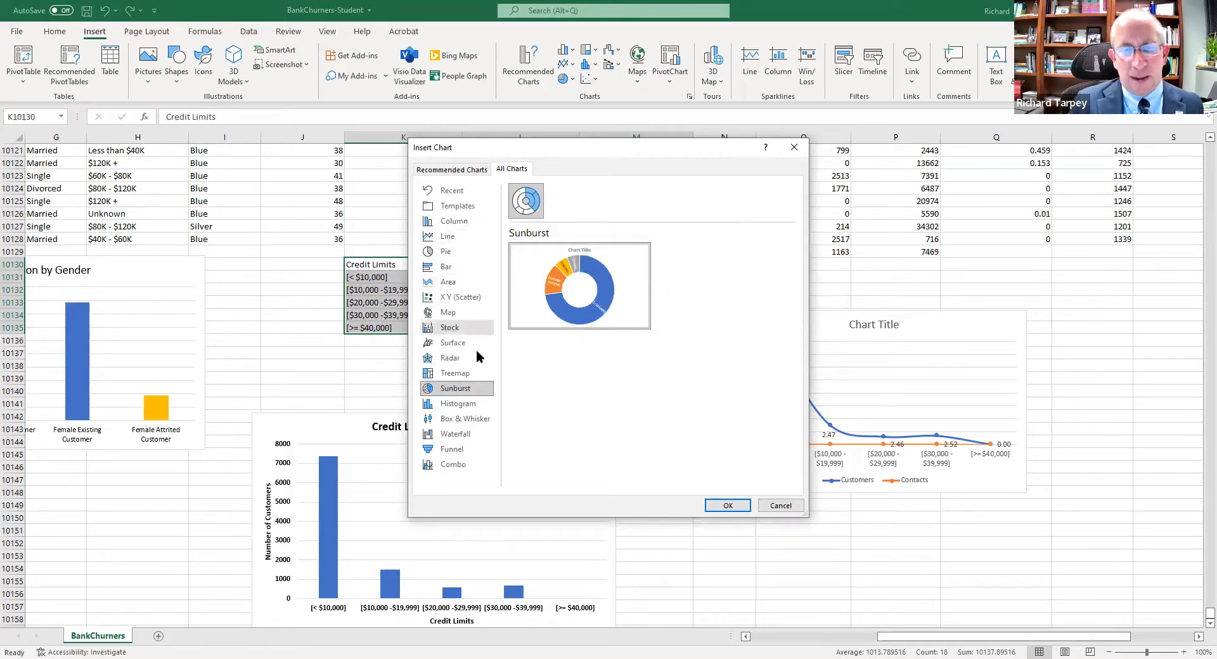
click(466, 448)
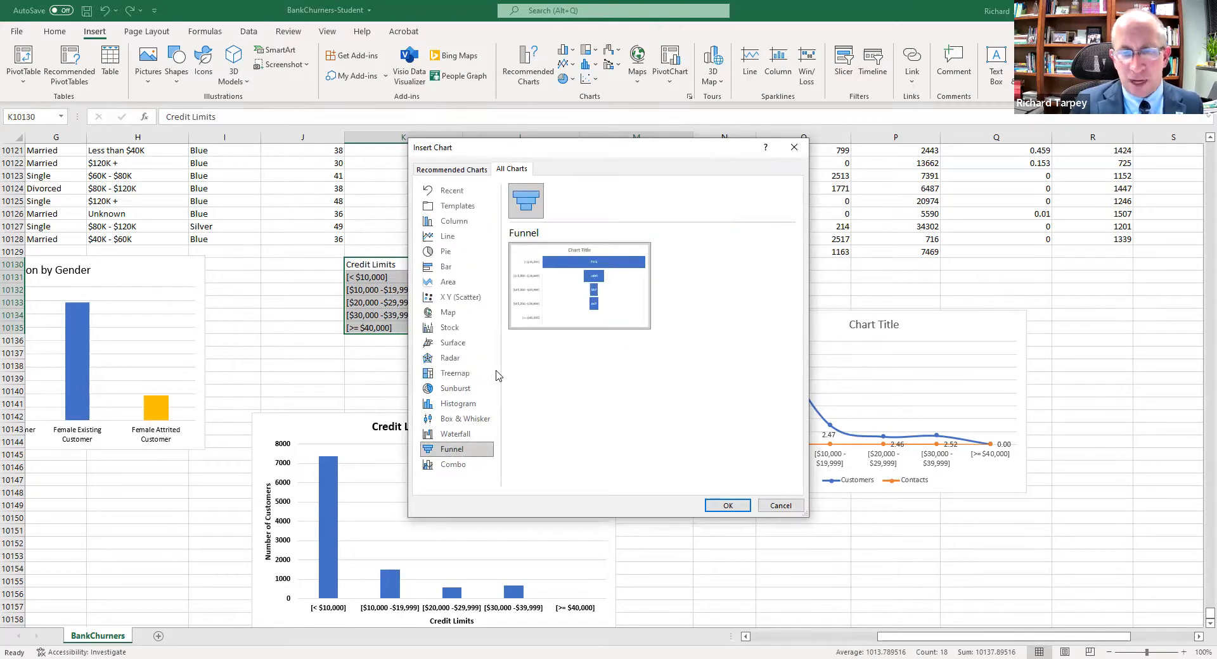
click(470, 463)
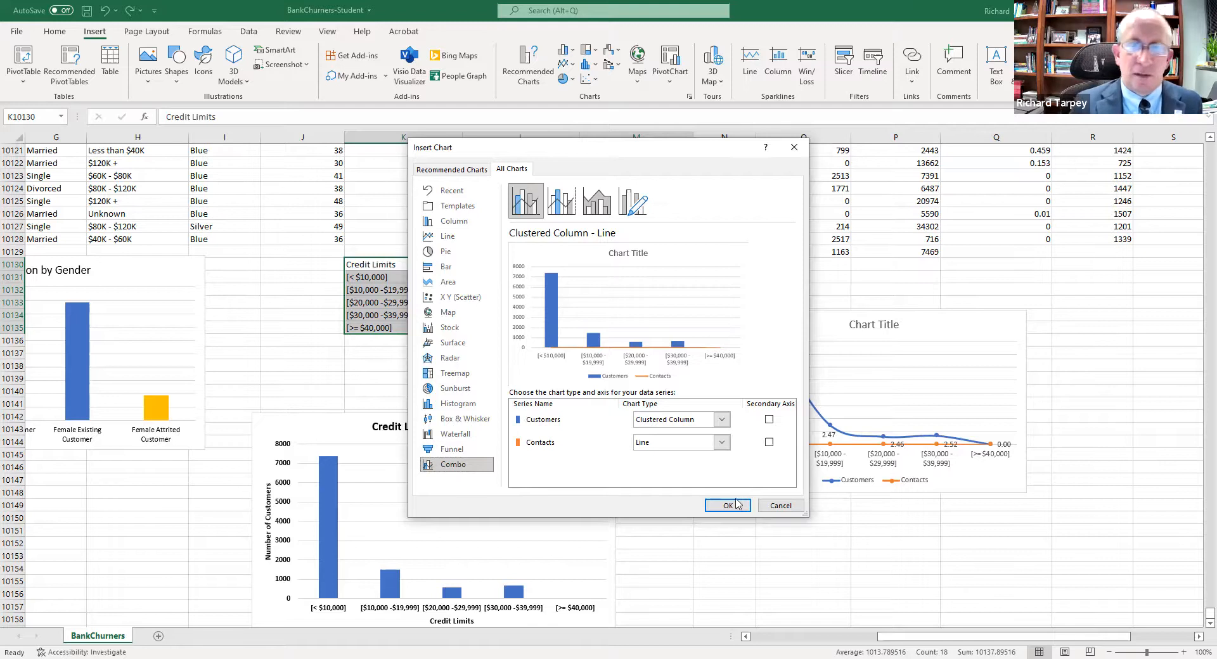
click(780, 505)
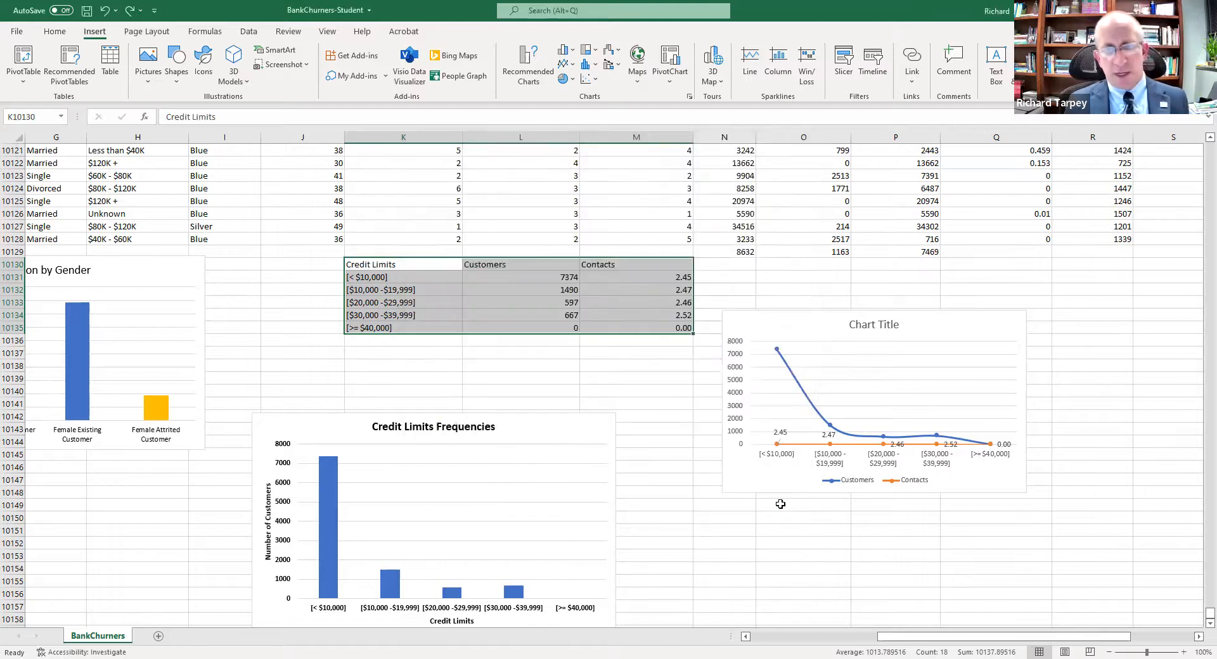